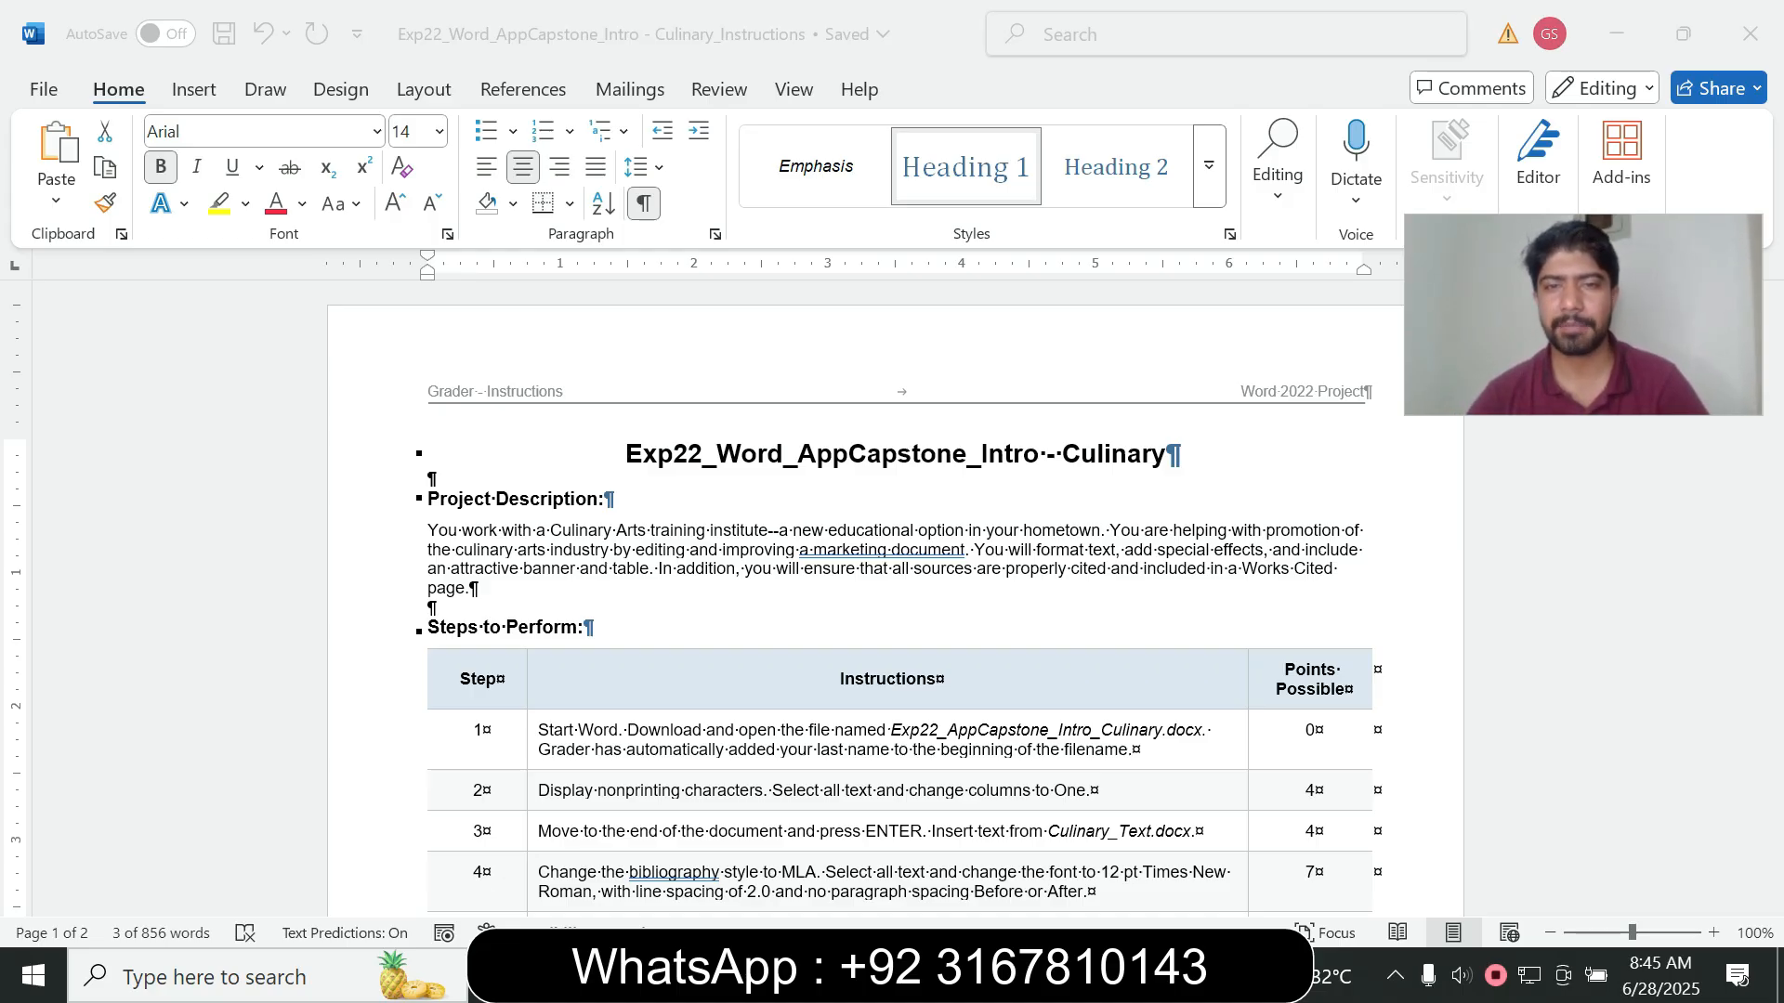
- Highlight the step 1 instruction in yellow in the instructions table
{"action": "key", "text": "alt+Tab"}
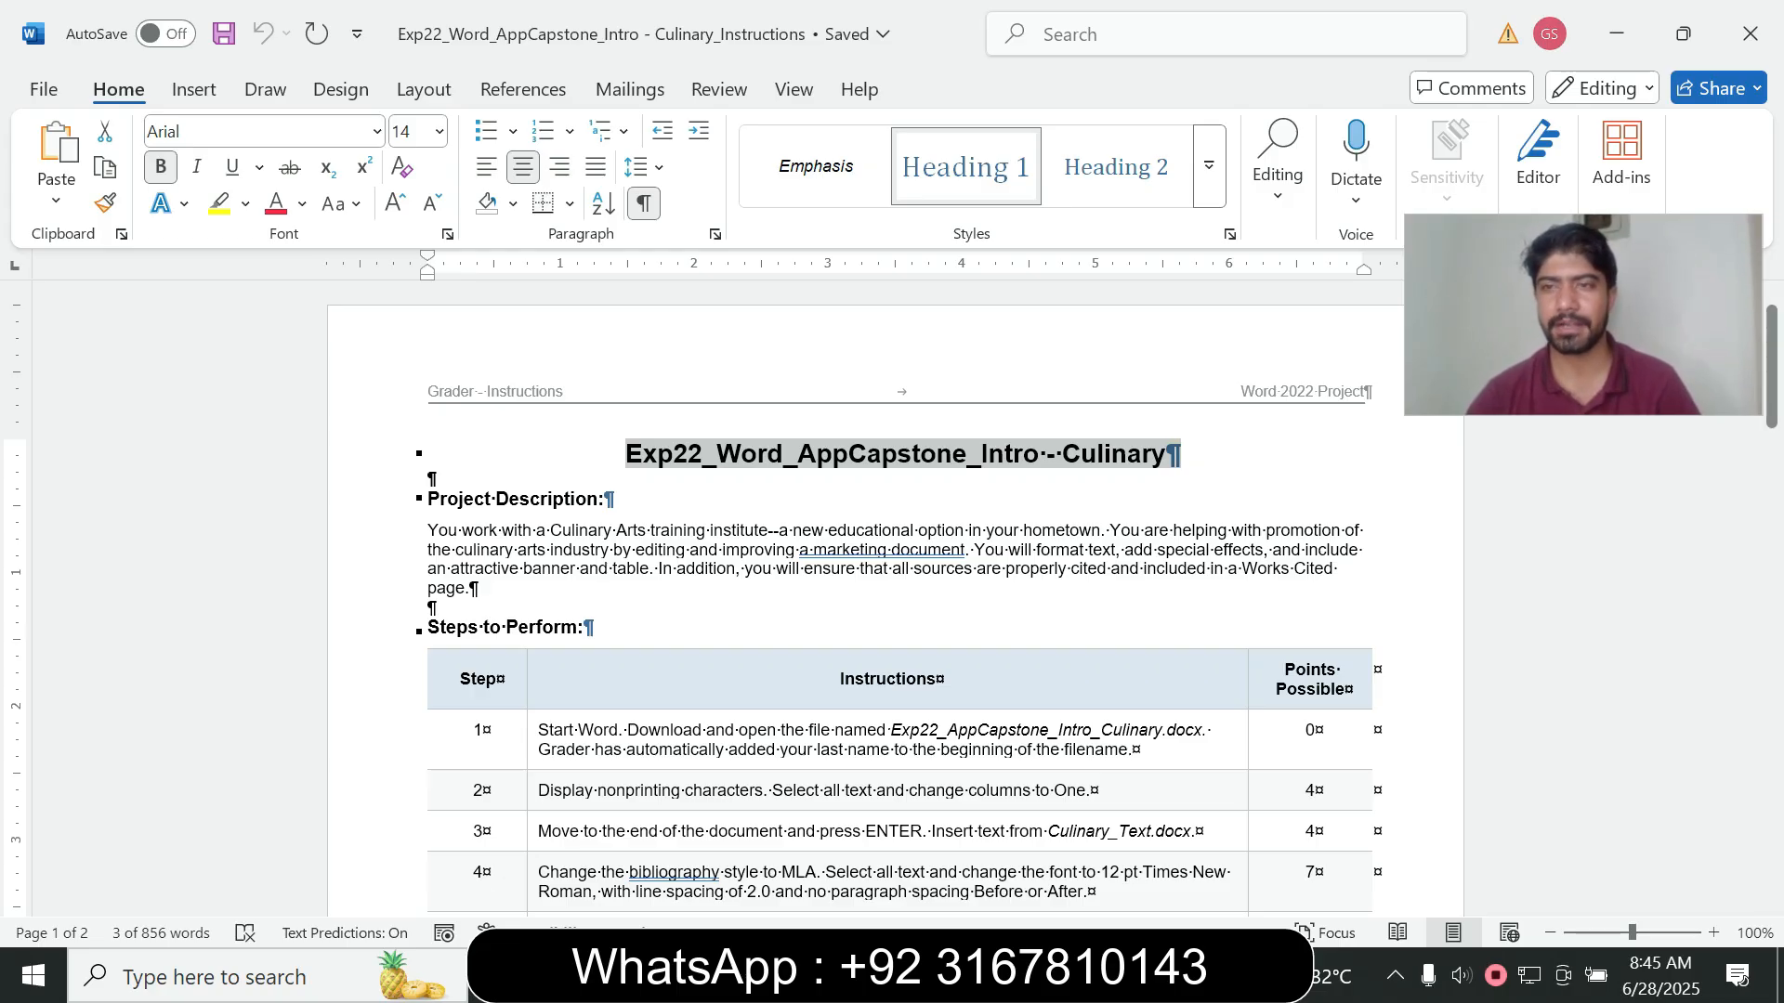
{"action": "left_click", "coordinate": [606, 499]}
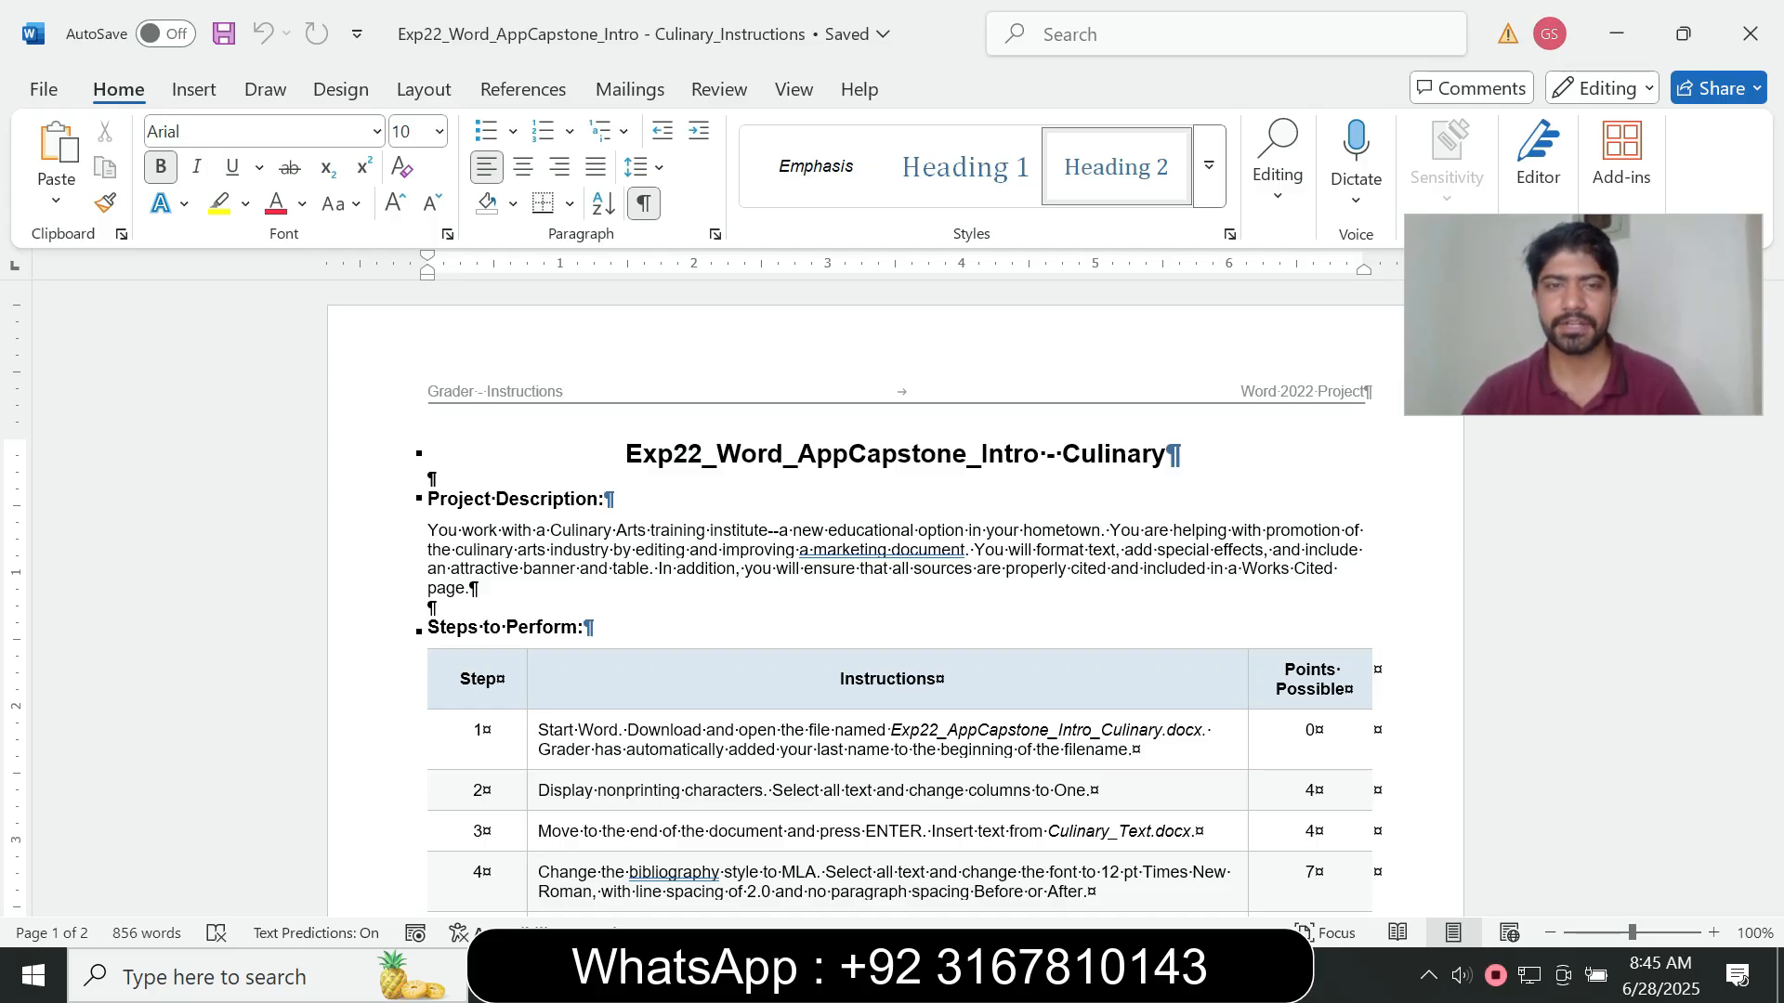
{"action": "scroll", "coordinate": [892, 603], "scroll_direction": "down", "scroll_amount": 3}
{"action": "scroll", "coordinate": [891, 603], "scroll_direction": "up", "scroll_amount": 3}
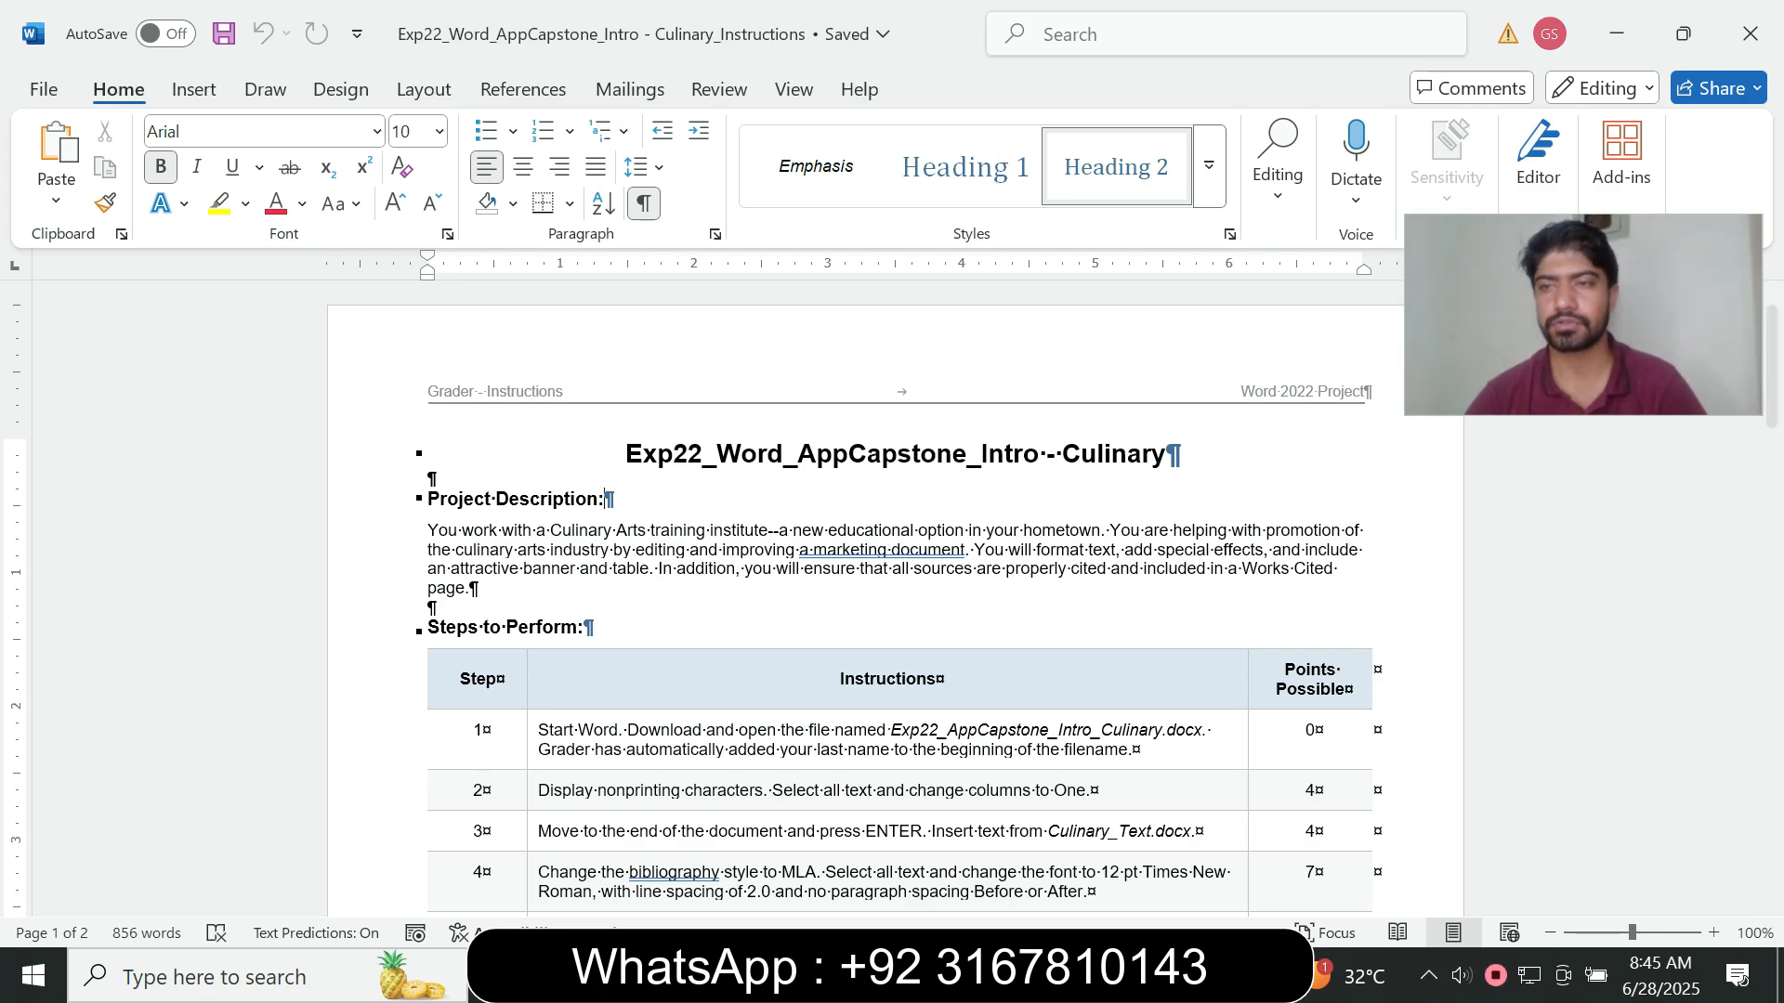
{"action": "scroll", "coordinate": [892, 595], "scroll_direction": "down", "scroll_amount": 1}
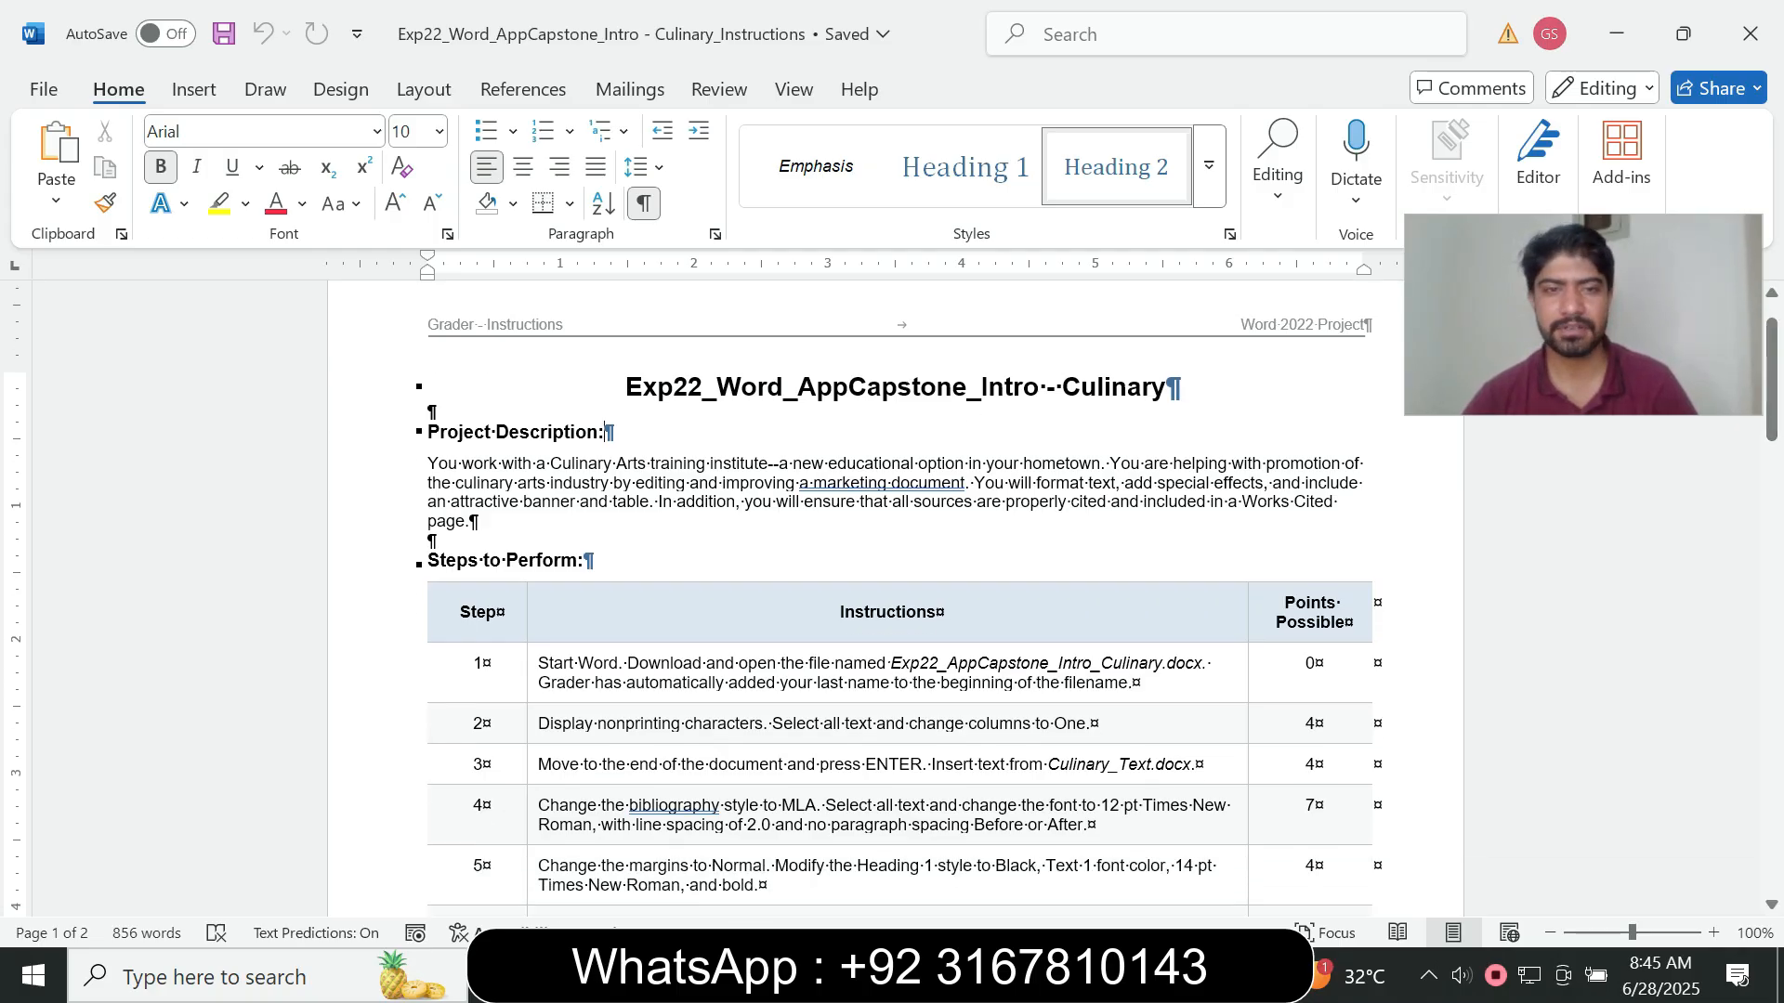
{"action": "left_click", "coordinate": [532, 671]}
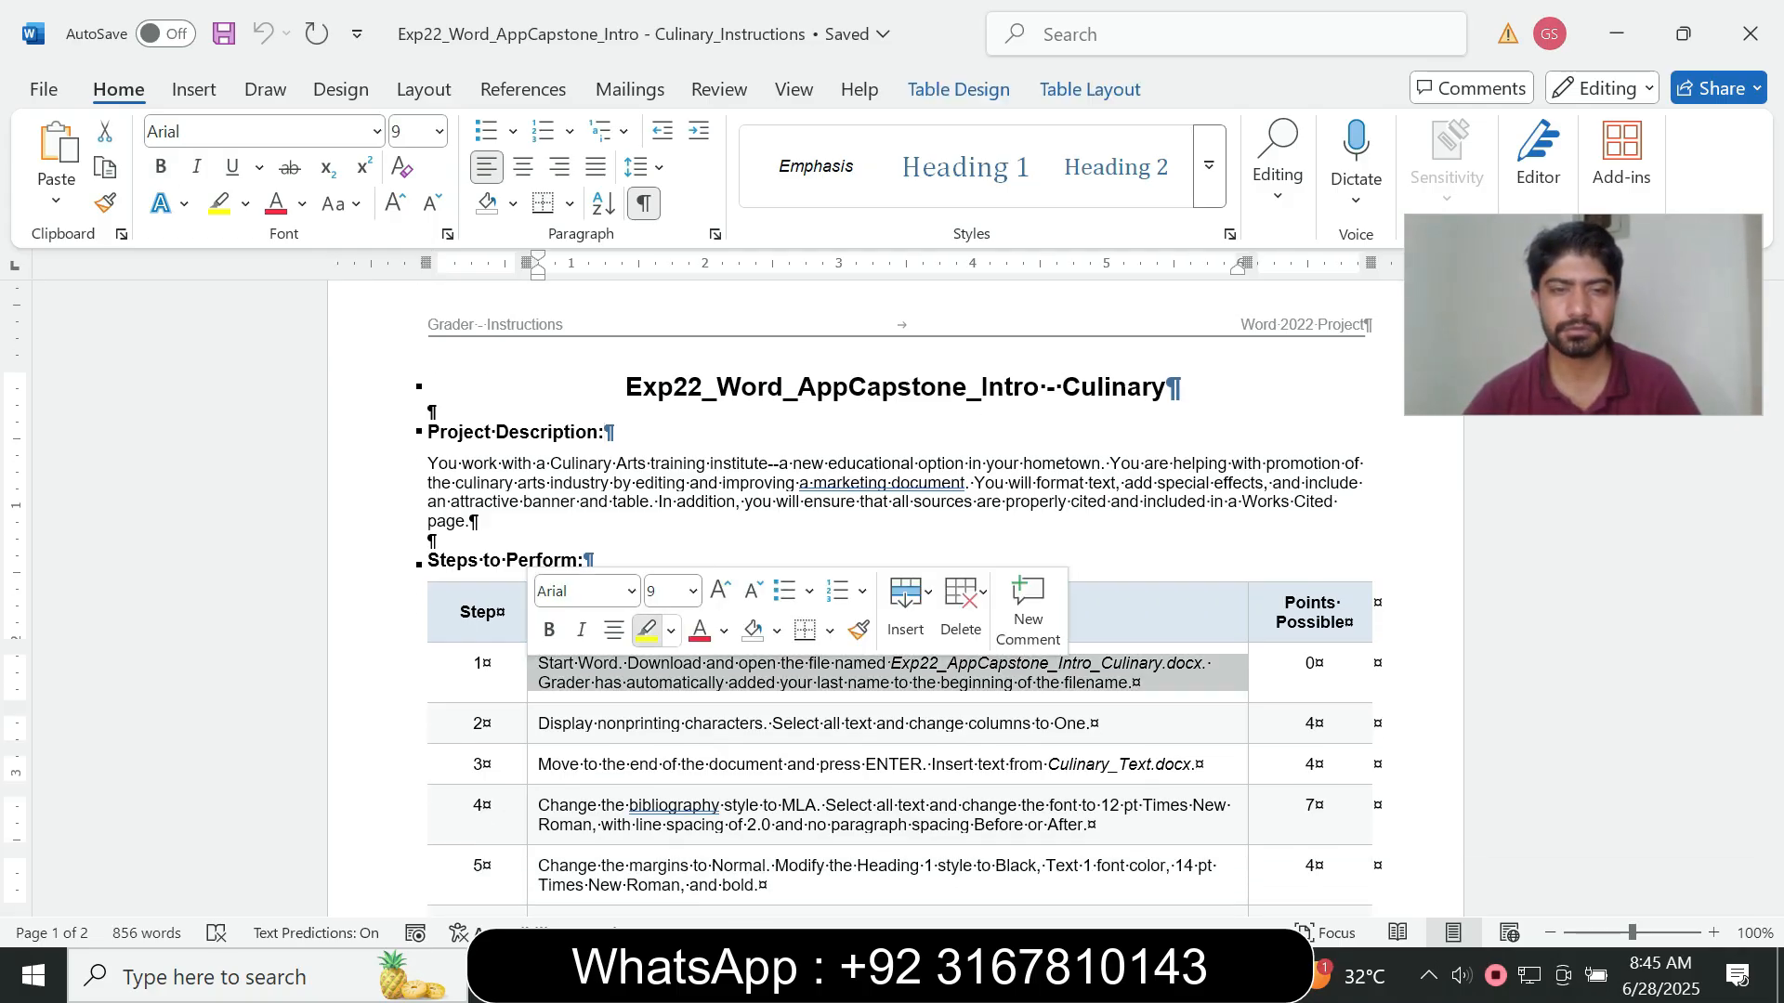
{"action": "left_click", "coordinate": [647, 630]}
{"action": "scroll", "coordinate": [892, 604], "scroll_direction": "down", "scroll_amount": 3}
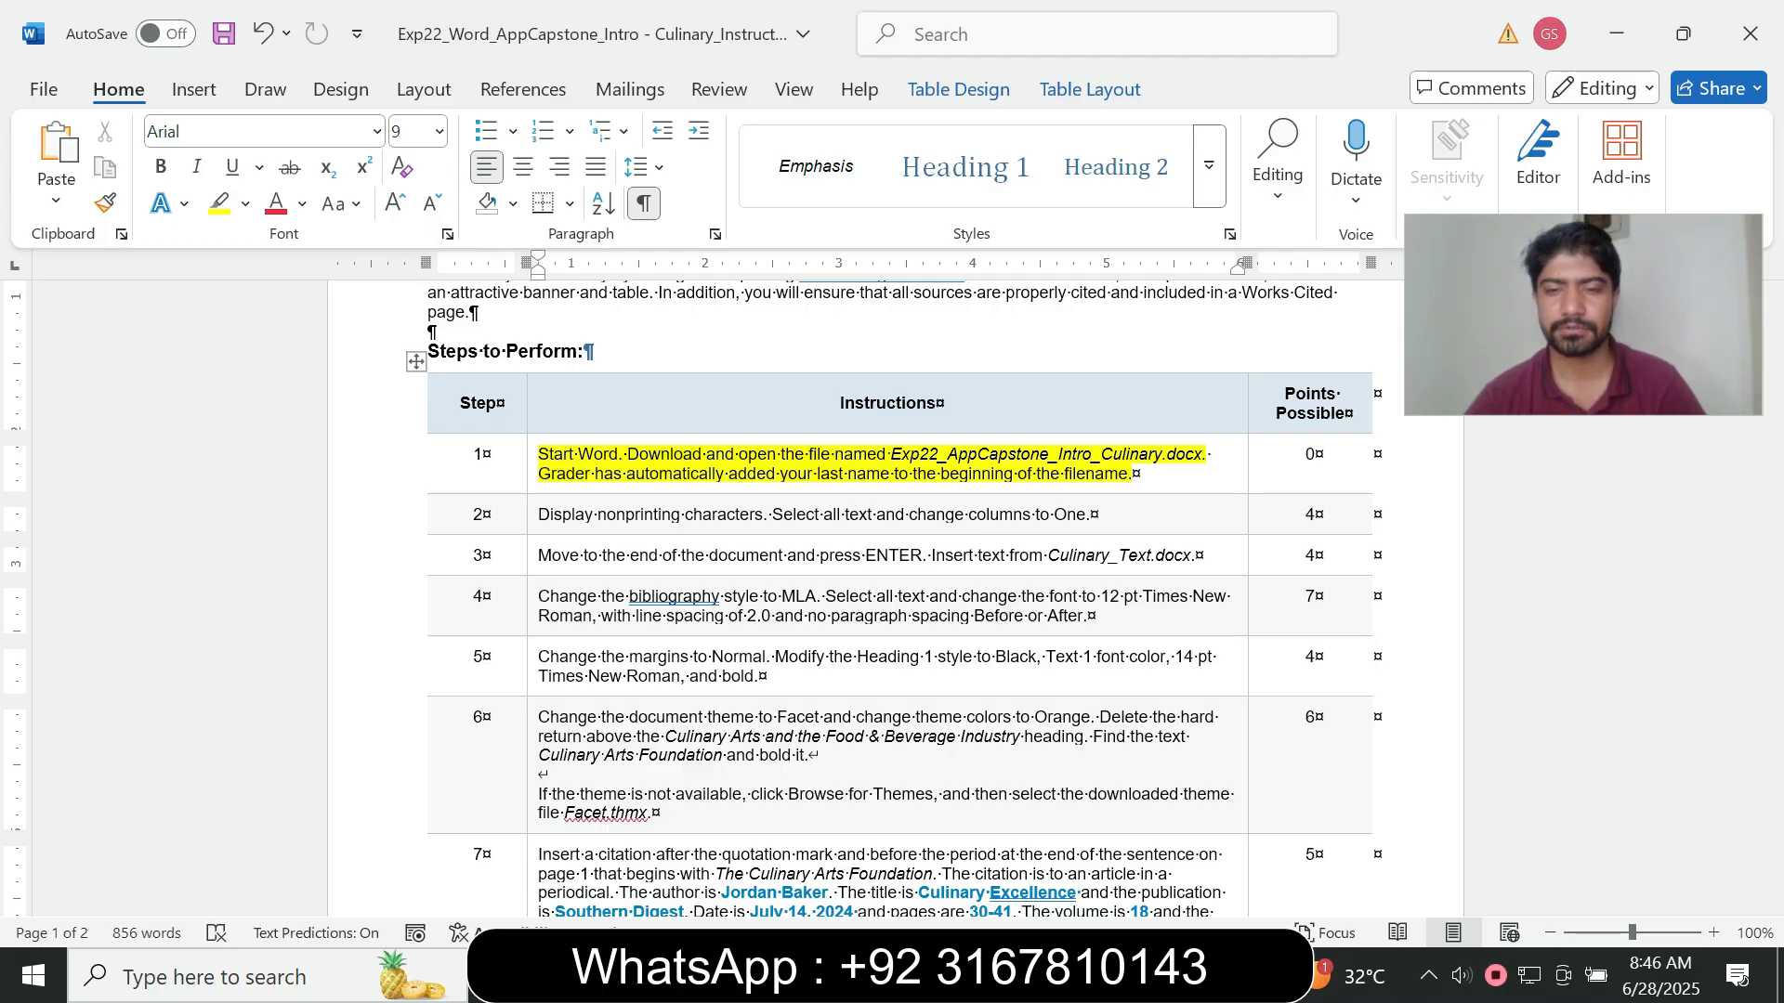
- Check the open Exp22_Word_AppCapstone_Intro_Culinary document, and return to the instructions document
{"action": "mouse_move", "coordinate": [1061, 975]}
{"action": "left_click", "coordinate": [911, 846]}
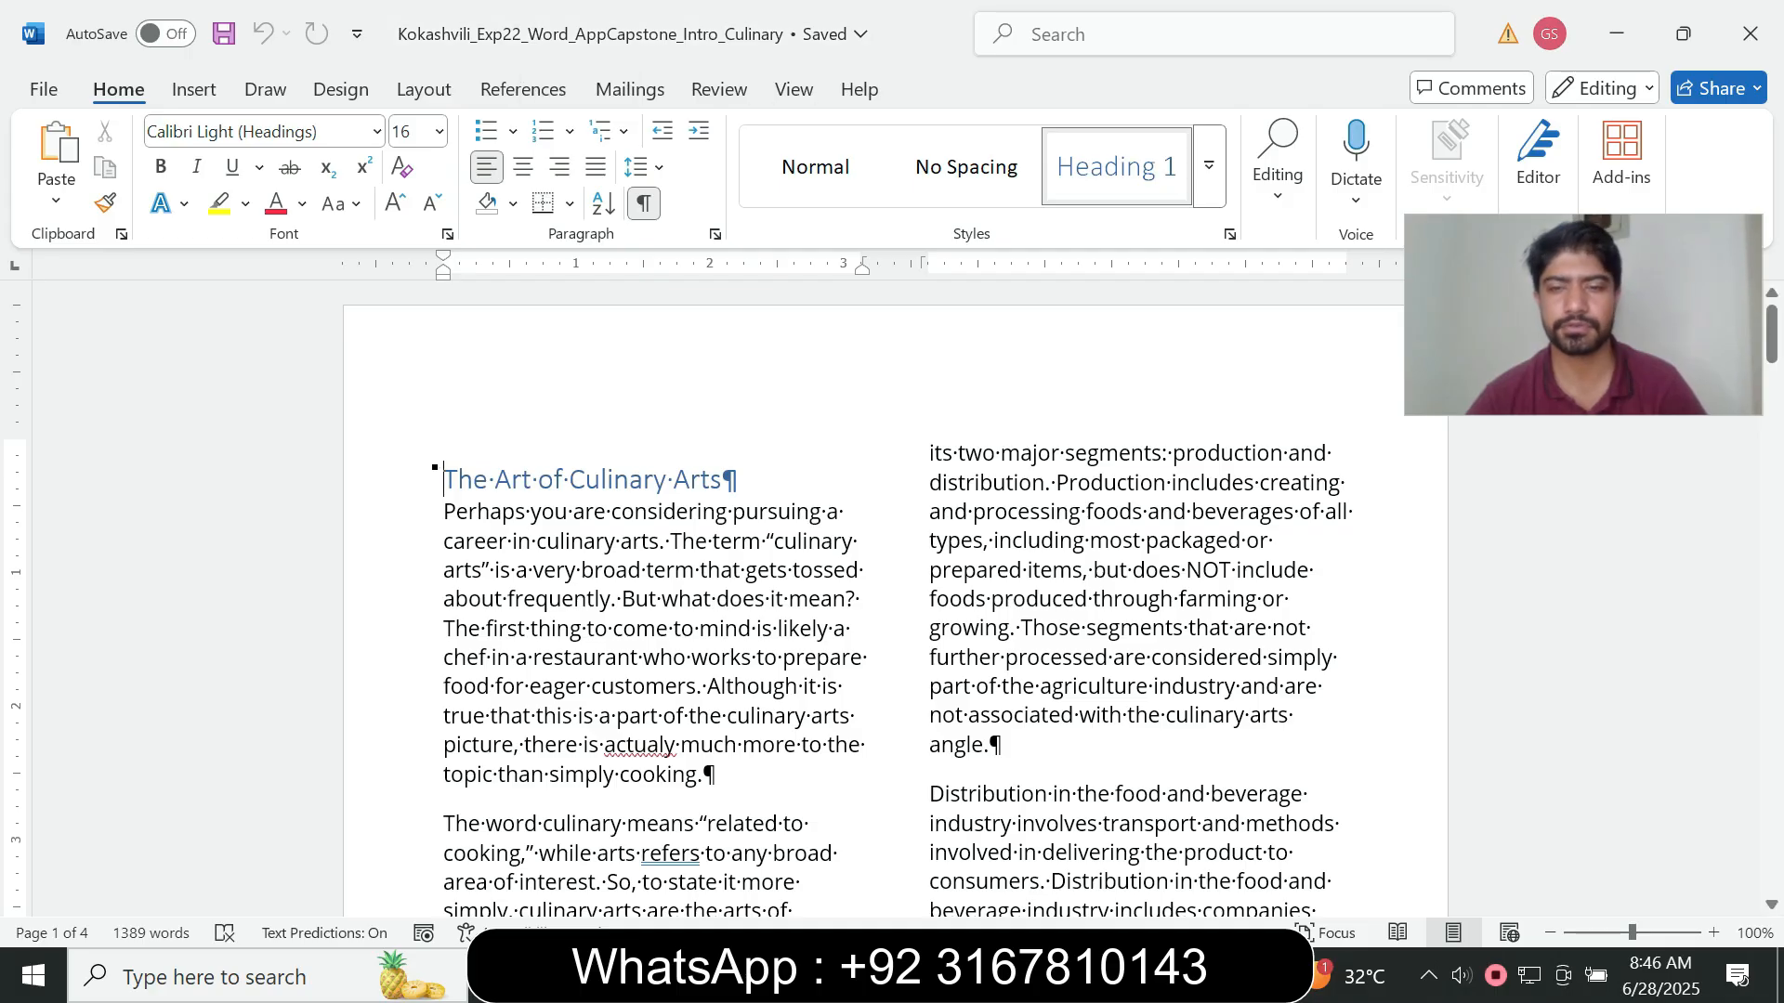
{"action": "mouse_move", "coordinate": [1068, 975]}
{"action": "left_click", "coordinate": [1212, 836]}
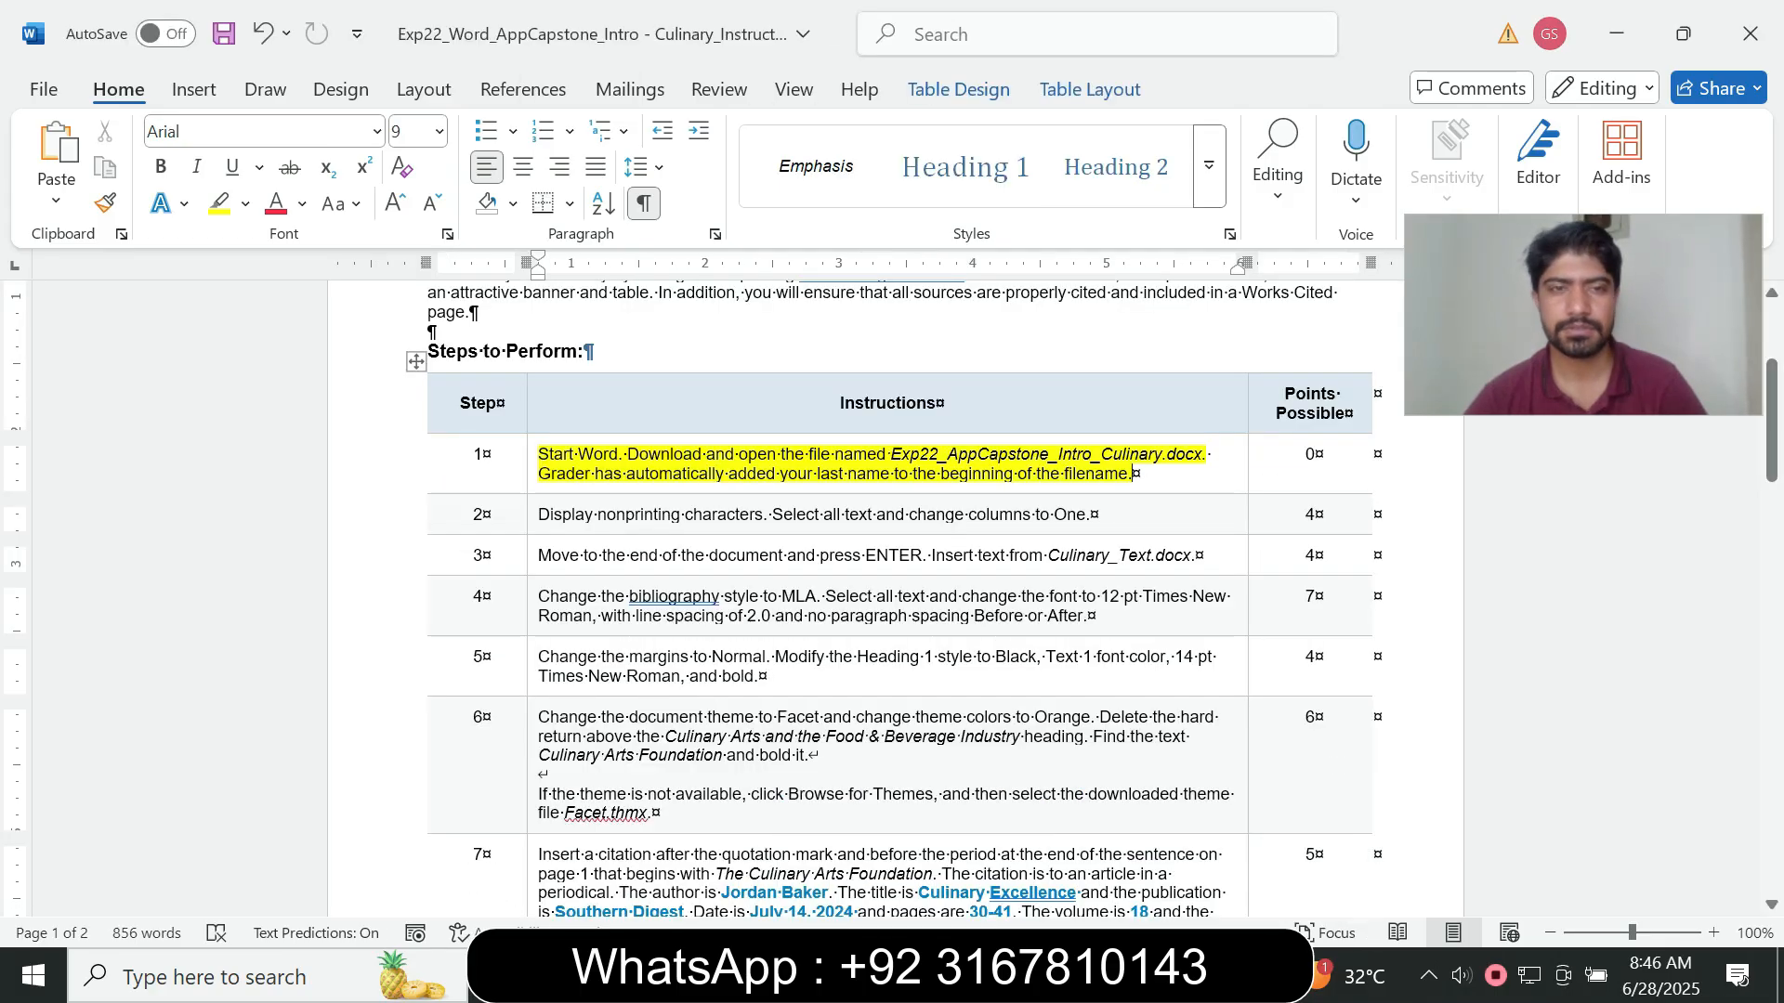
- Remove the yellow highlight from the step 1 instruction
{"action": "left_click", "coordinate": [532, 471]}
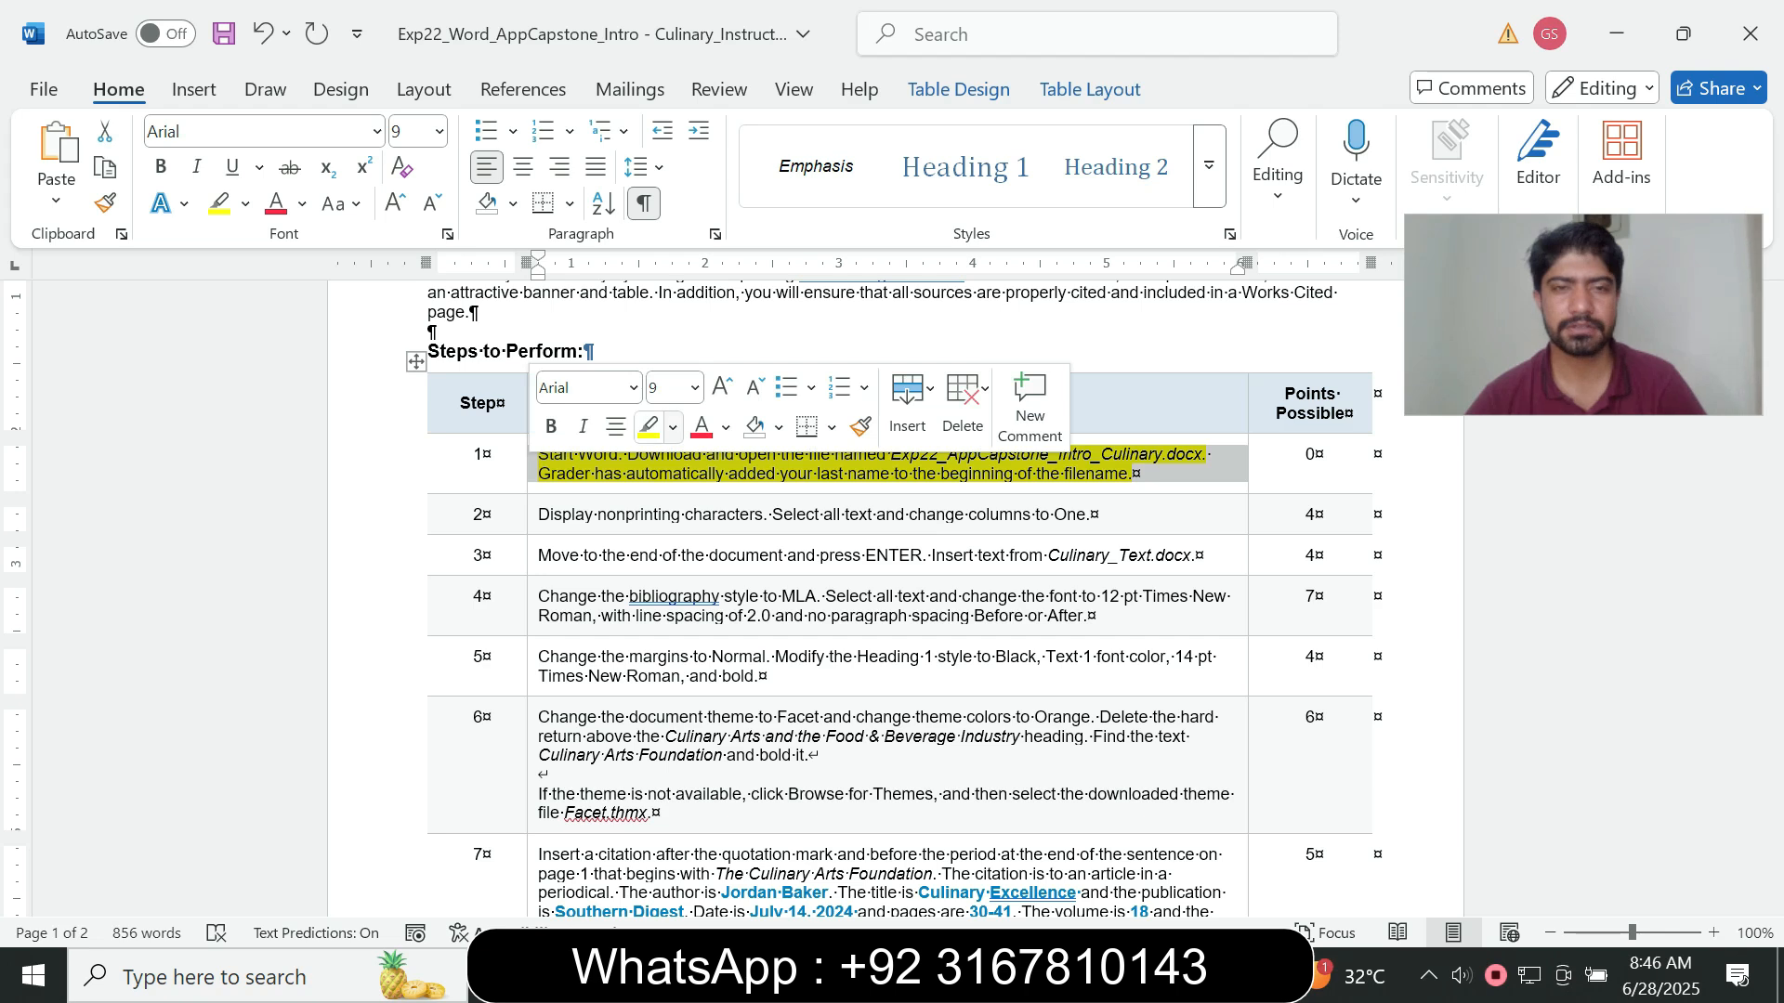
{"action": "left_click", "coordinate": [673, 428]}
{"action": "left_click", "coordinate": [707, 653]}
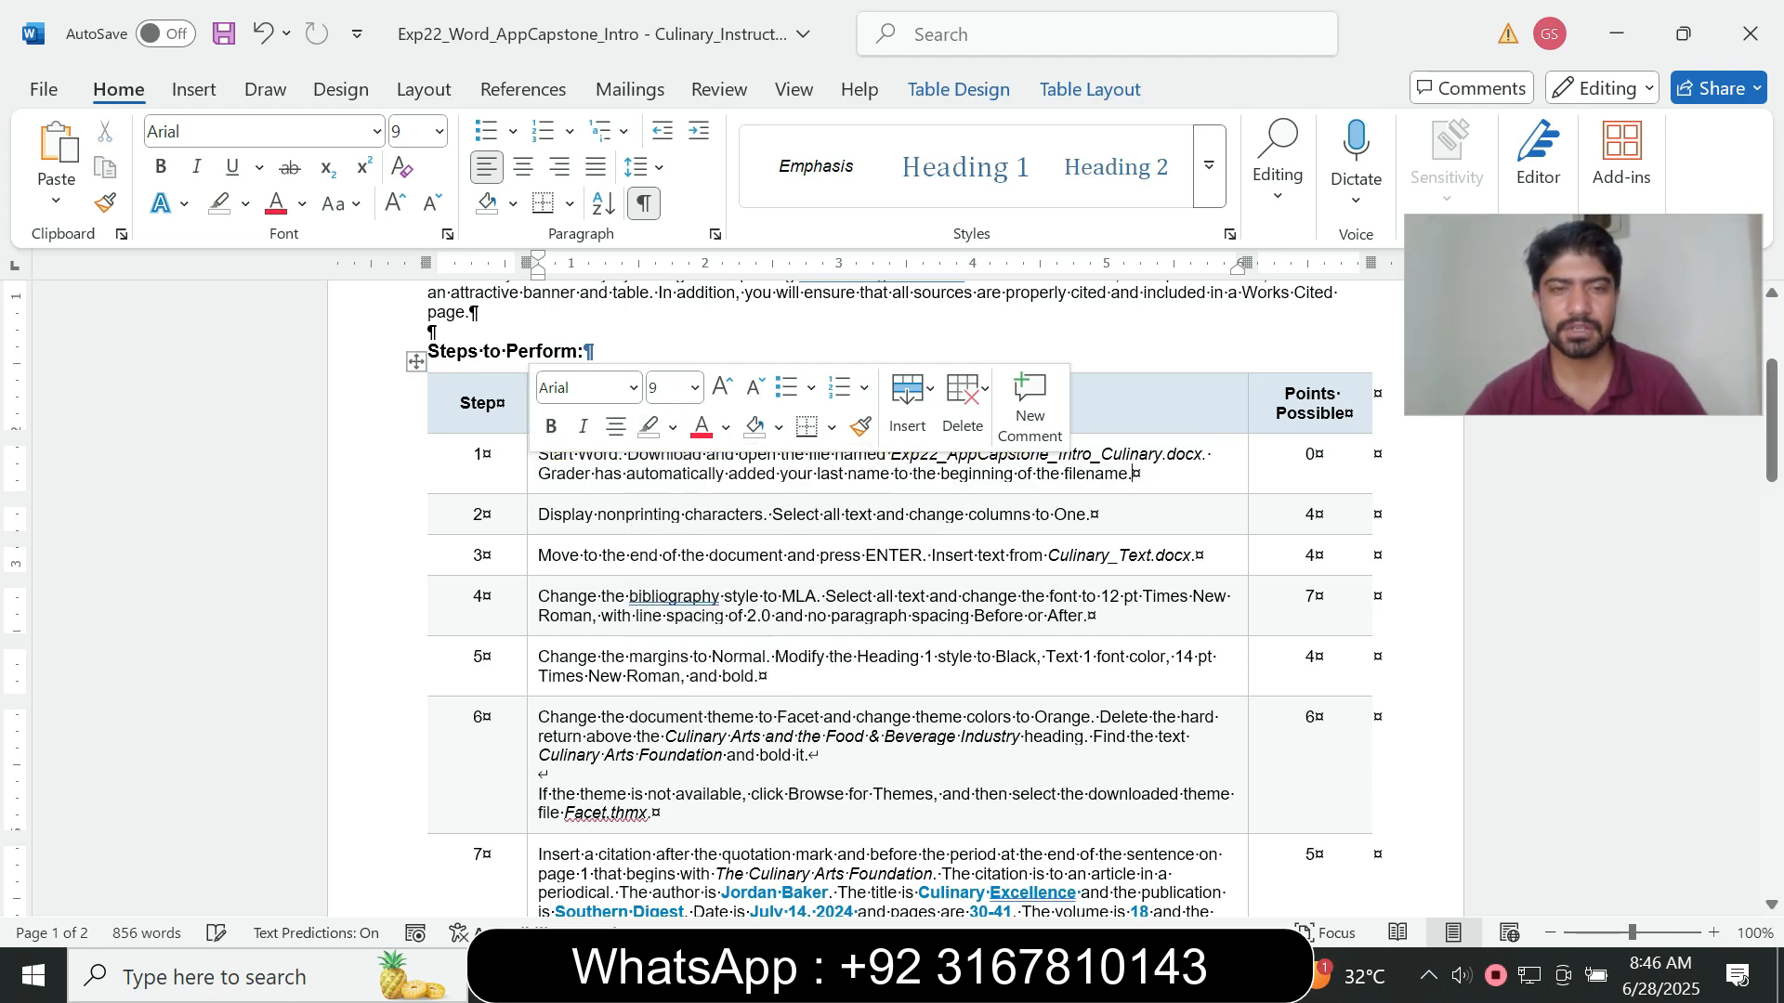
- Set the step 2 instruction to 12 pt and highlight it in turquoise
{"action": "left_click", "coordinate": [532, 513]}
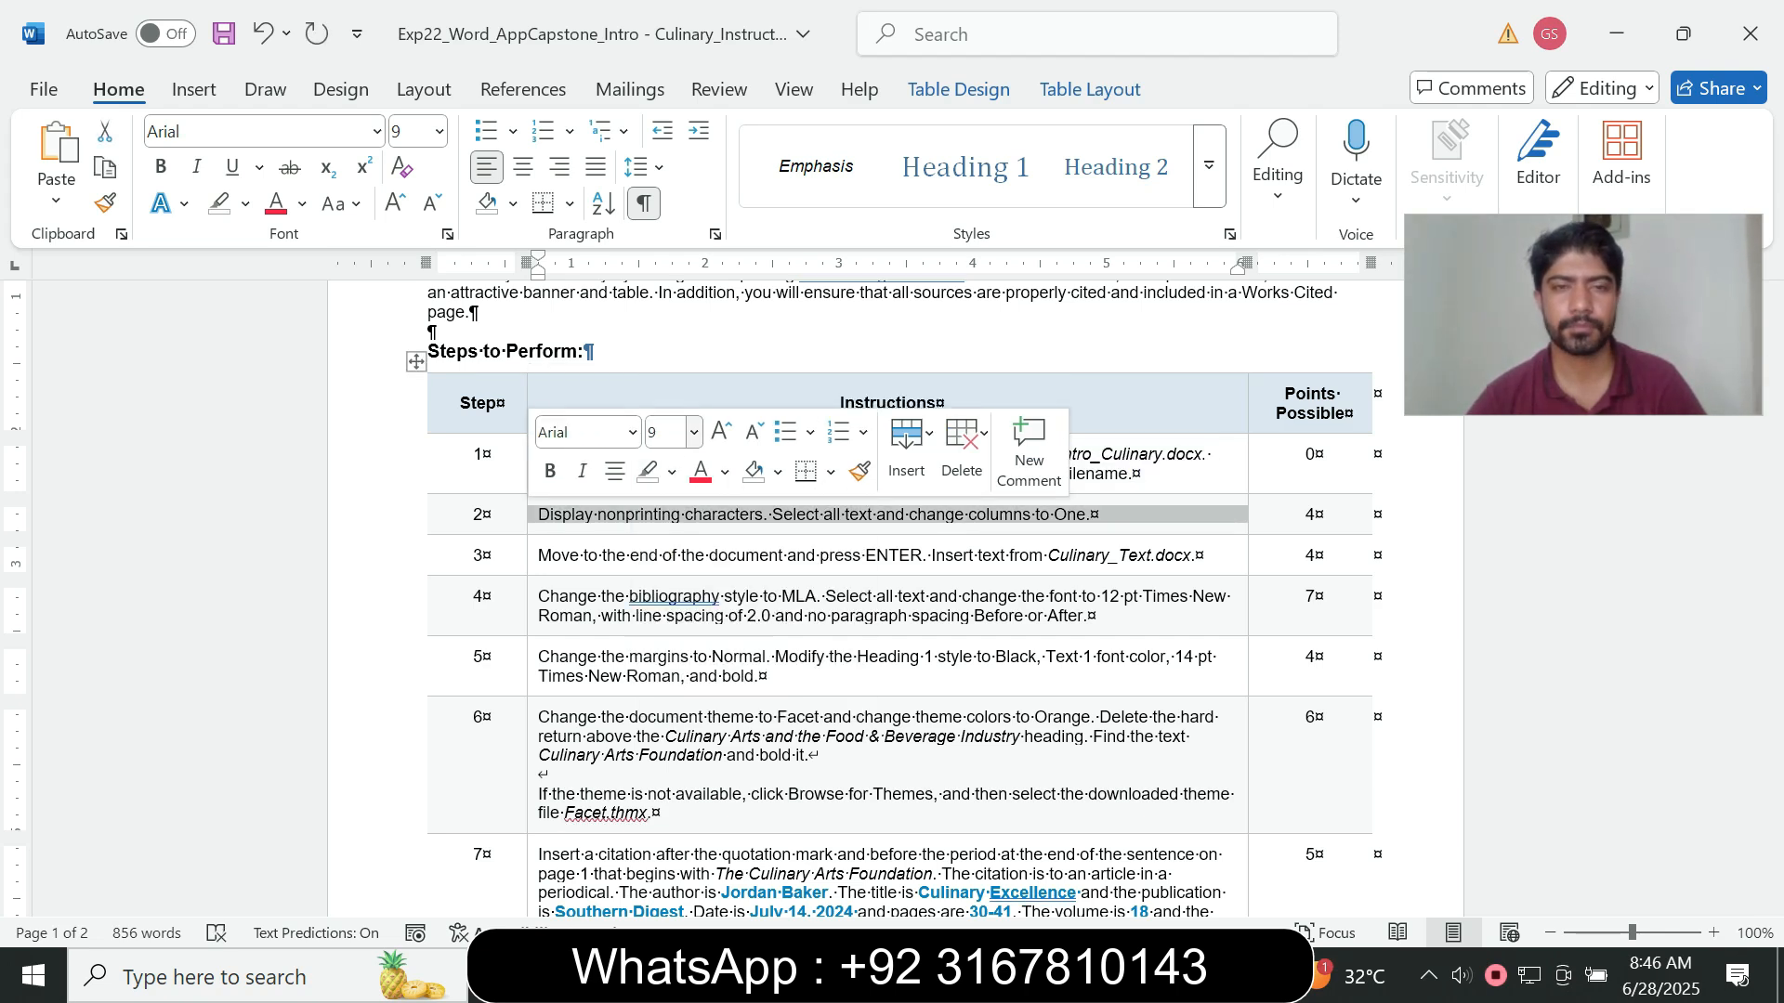
{"action": "left_click", "coordinate": [694, 432]}
{"action": "left_click", "coordinate": [678, 572]}
{"action": "left_click", "coordinate": [672, 471]}
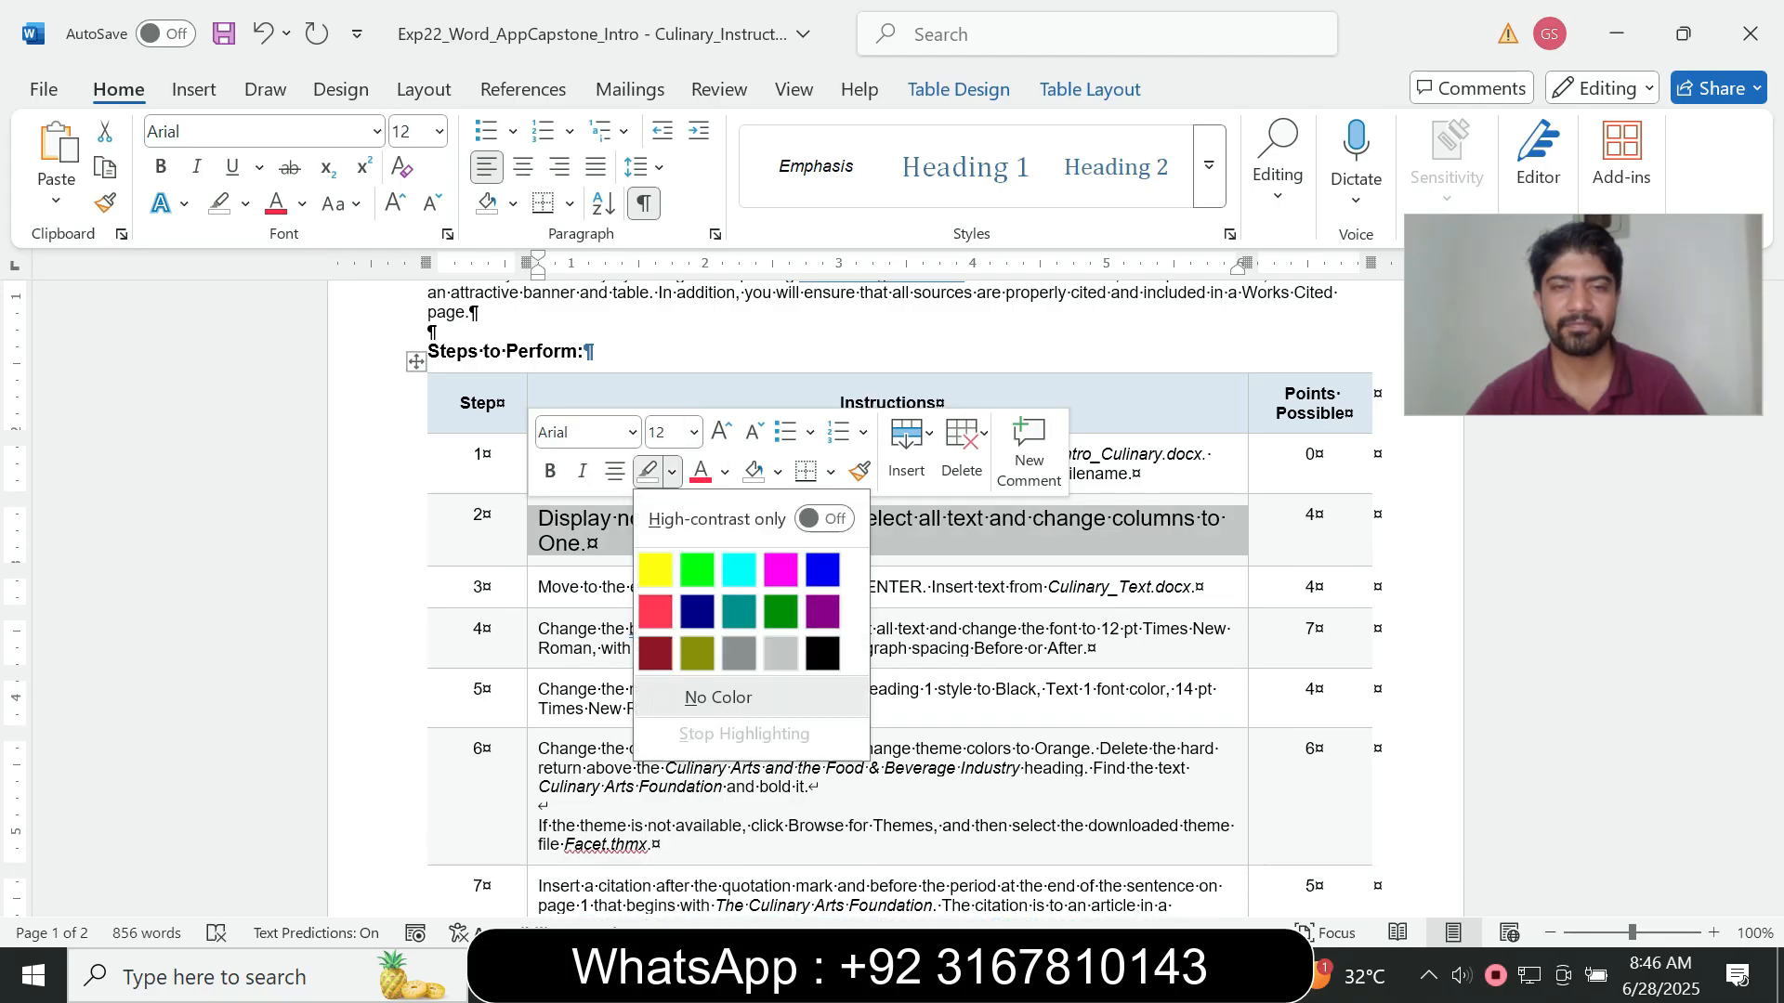
{"action": "left_click", "coordinate": [740, 568]}
{"action": "mouse_move", "coordinate": [587, 545]}
{"action": "left_mouse_down"}
{"action": "mouse_move", "coordinate": [539, 518]}
{"action": "mouse_move", "coordinate": [537, 485]}
{"action": "mouse_move", "coordinate": [538, 517]}
{"action": "left_mouse_up"}
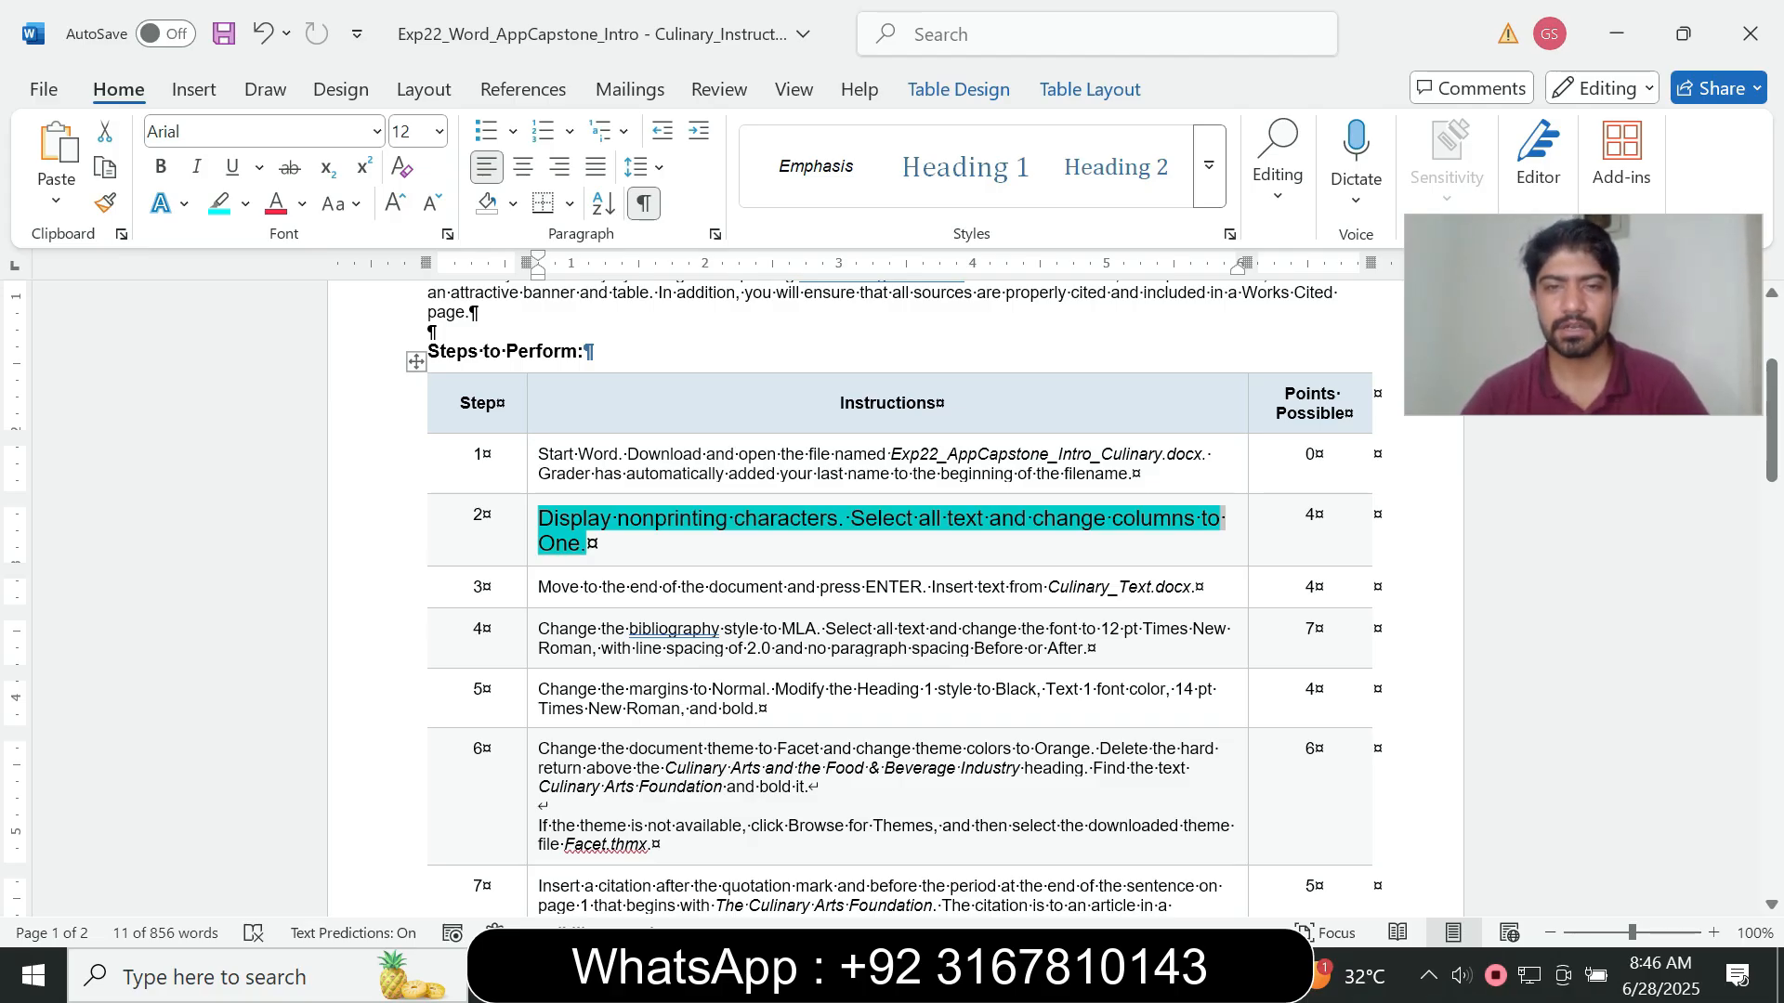
{"action": "right_click", "coordinate": [848, 545]}
{"action": "key", "text": "Escape"}
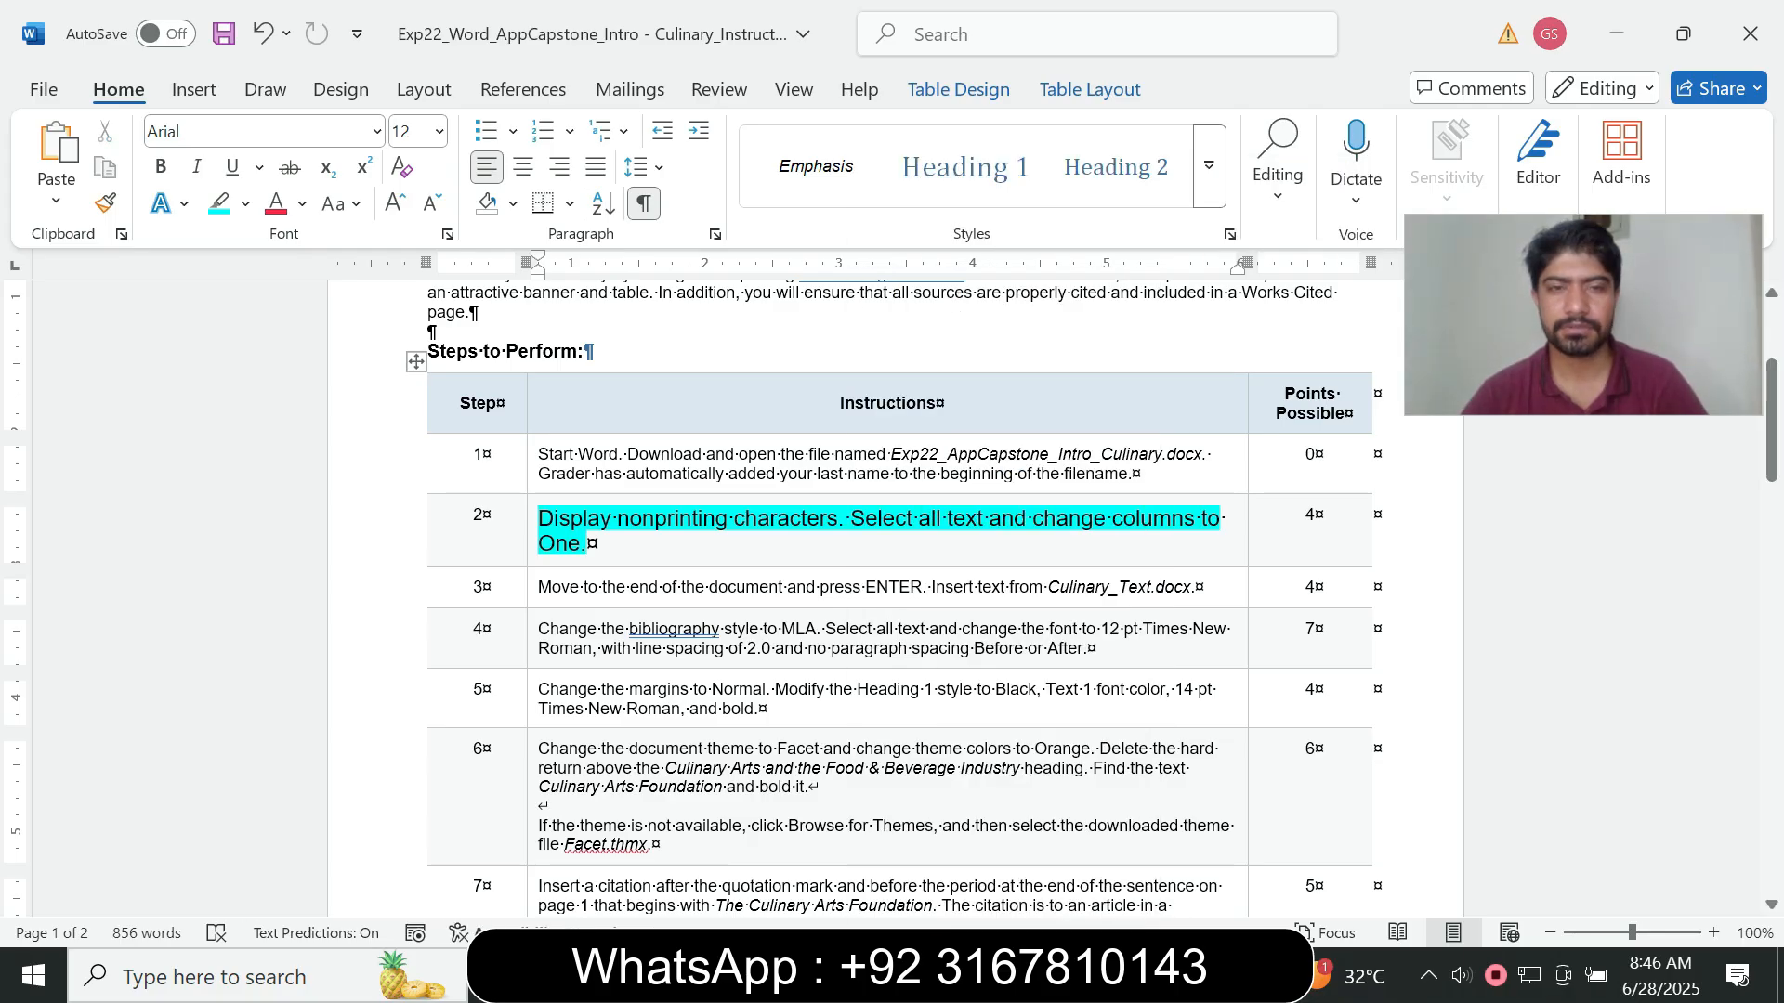
{"action": "left_click_drag", "start_coordinate": [617, 518], "coordinate": [727, 519]}
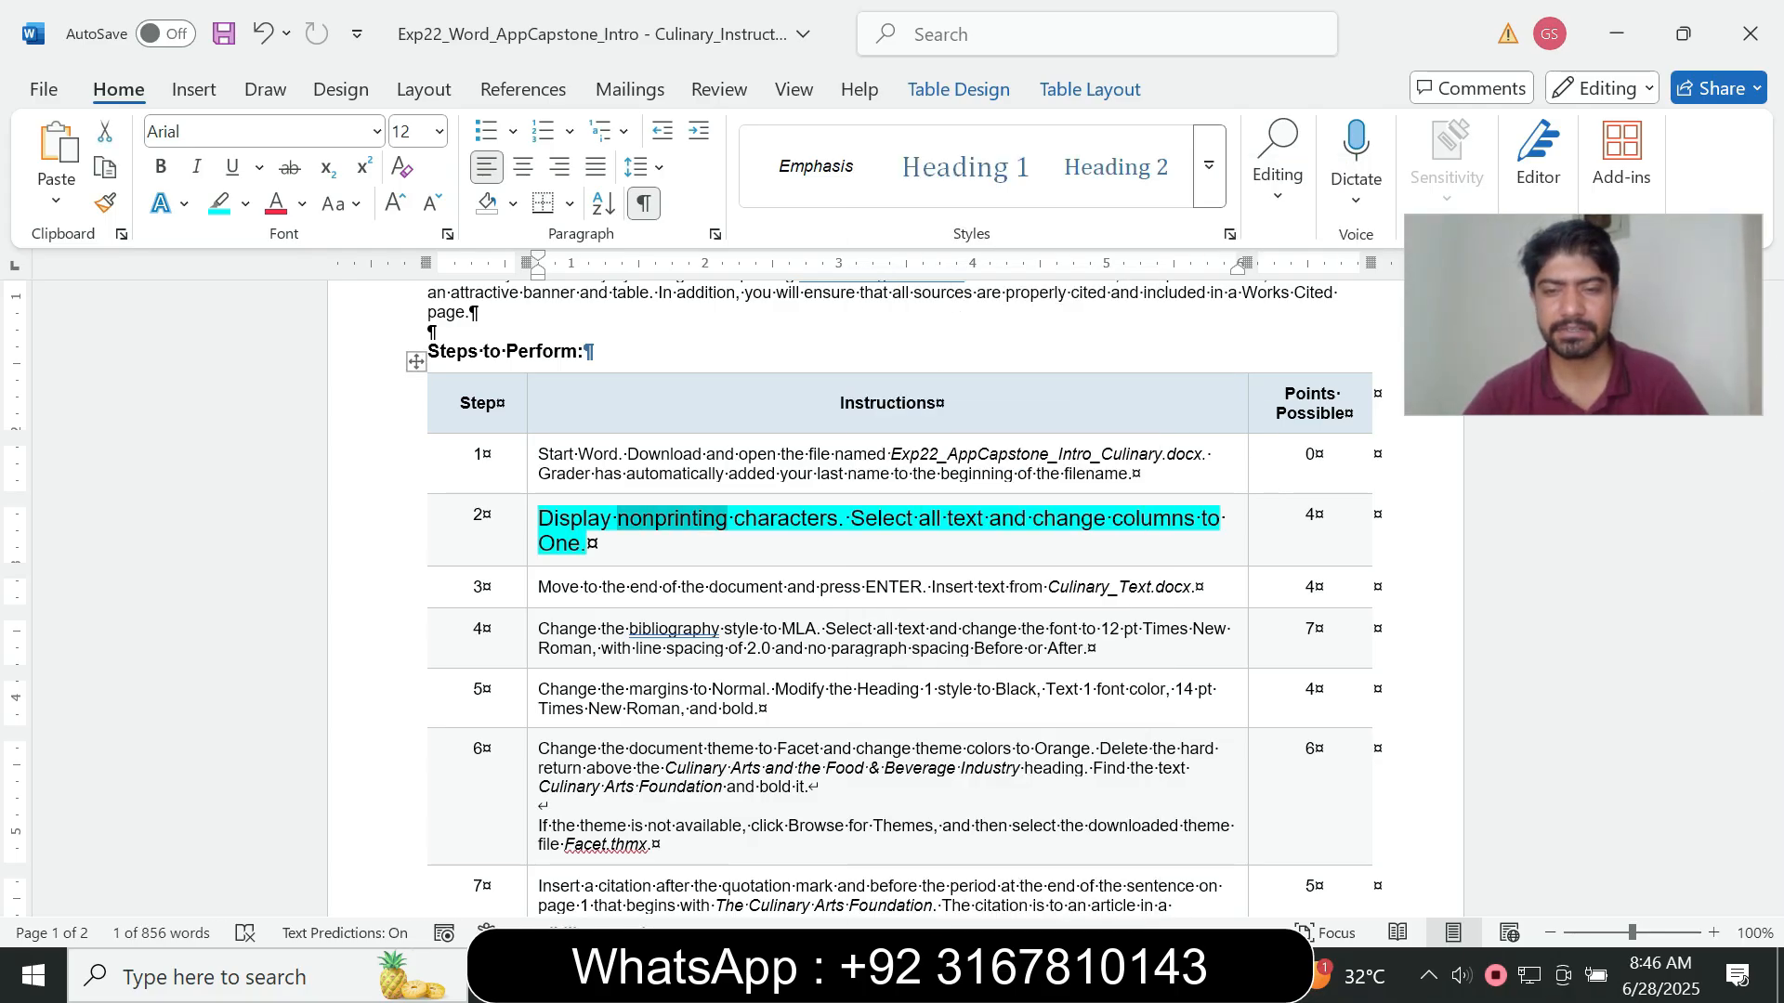
- Toggle the nonprinting characters off and on again in the Intro_Culinary document, and return to the step 2 instruction
{"action": "mouse_move", "coordinate": [1067, 975]}
{"action": "left_click", "coordinate": [939, 859]}
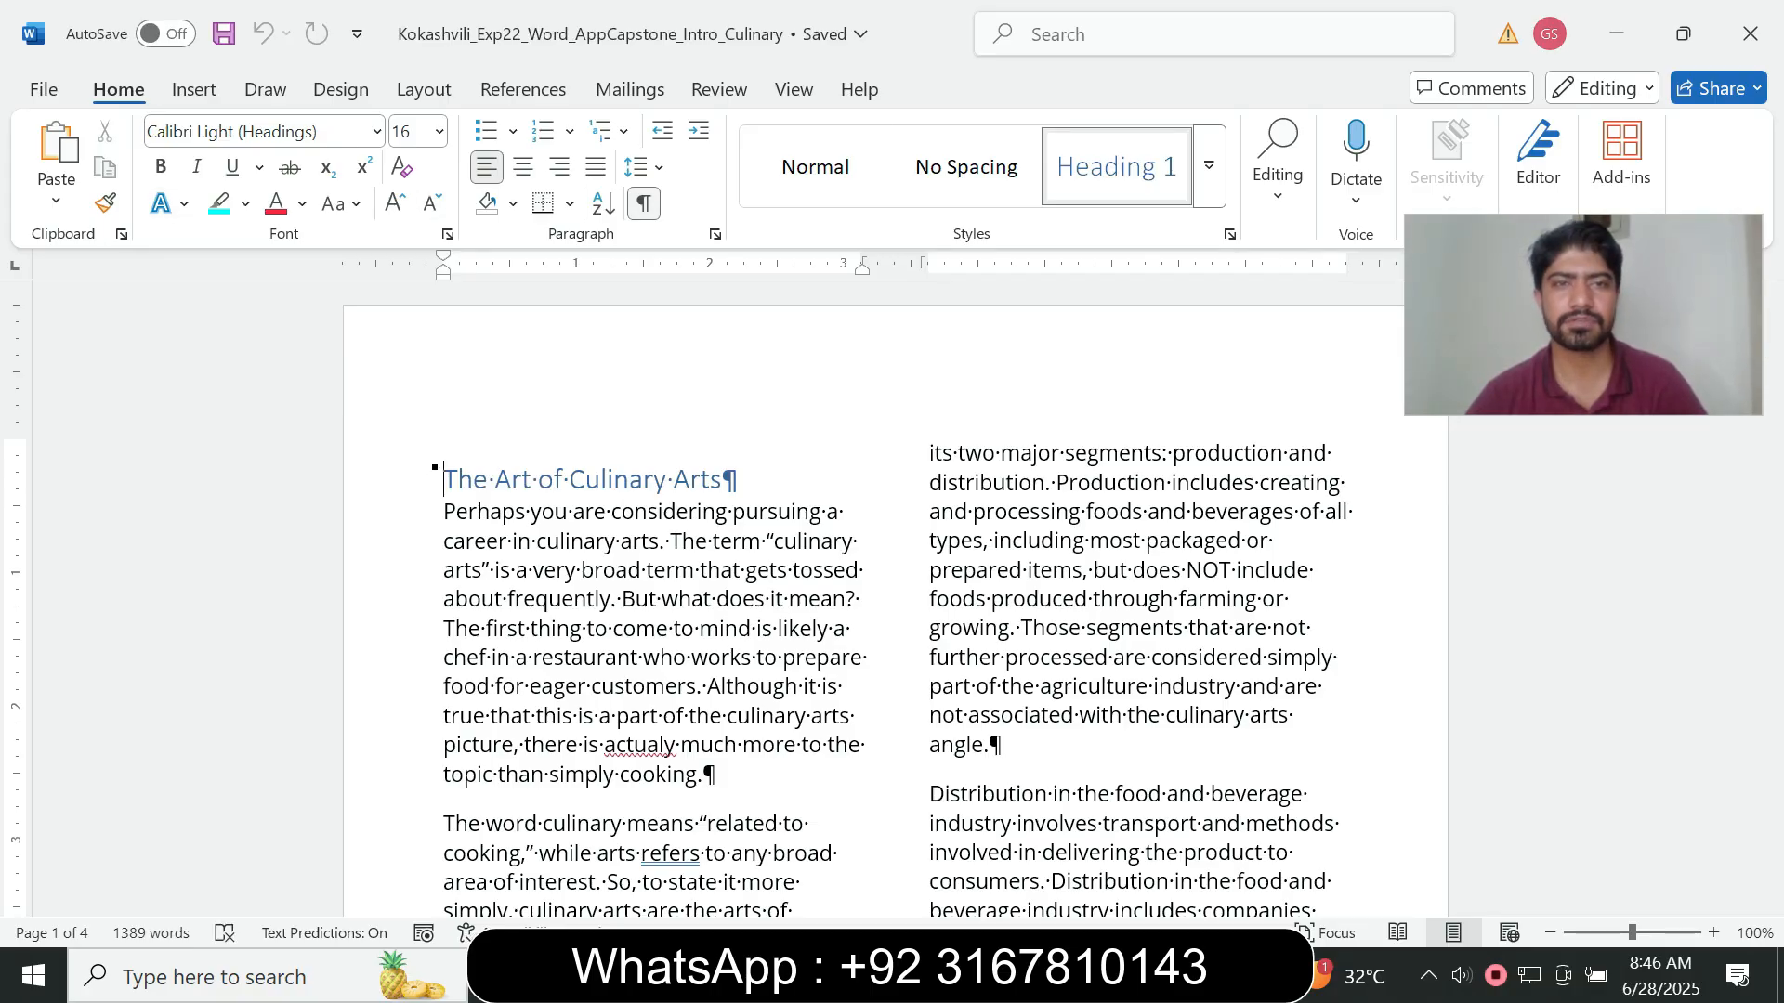
{"action": "left_click", "coordinate": [644, 203]}
{"action": "left_click", "coordinate": [644, 203]}
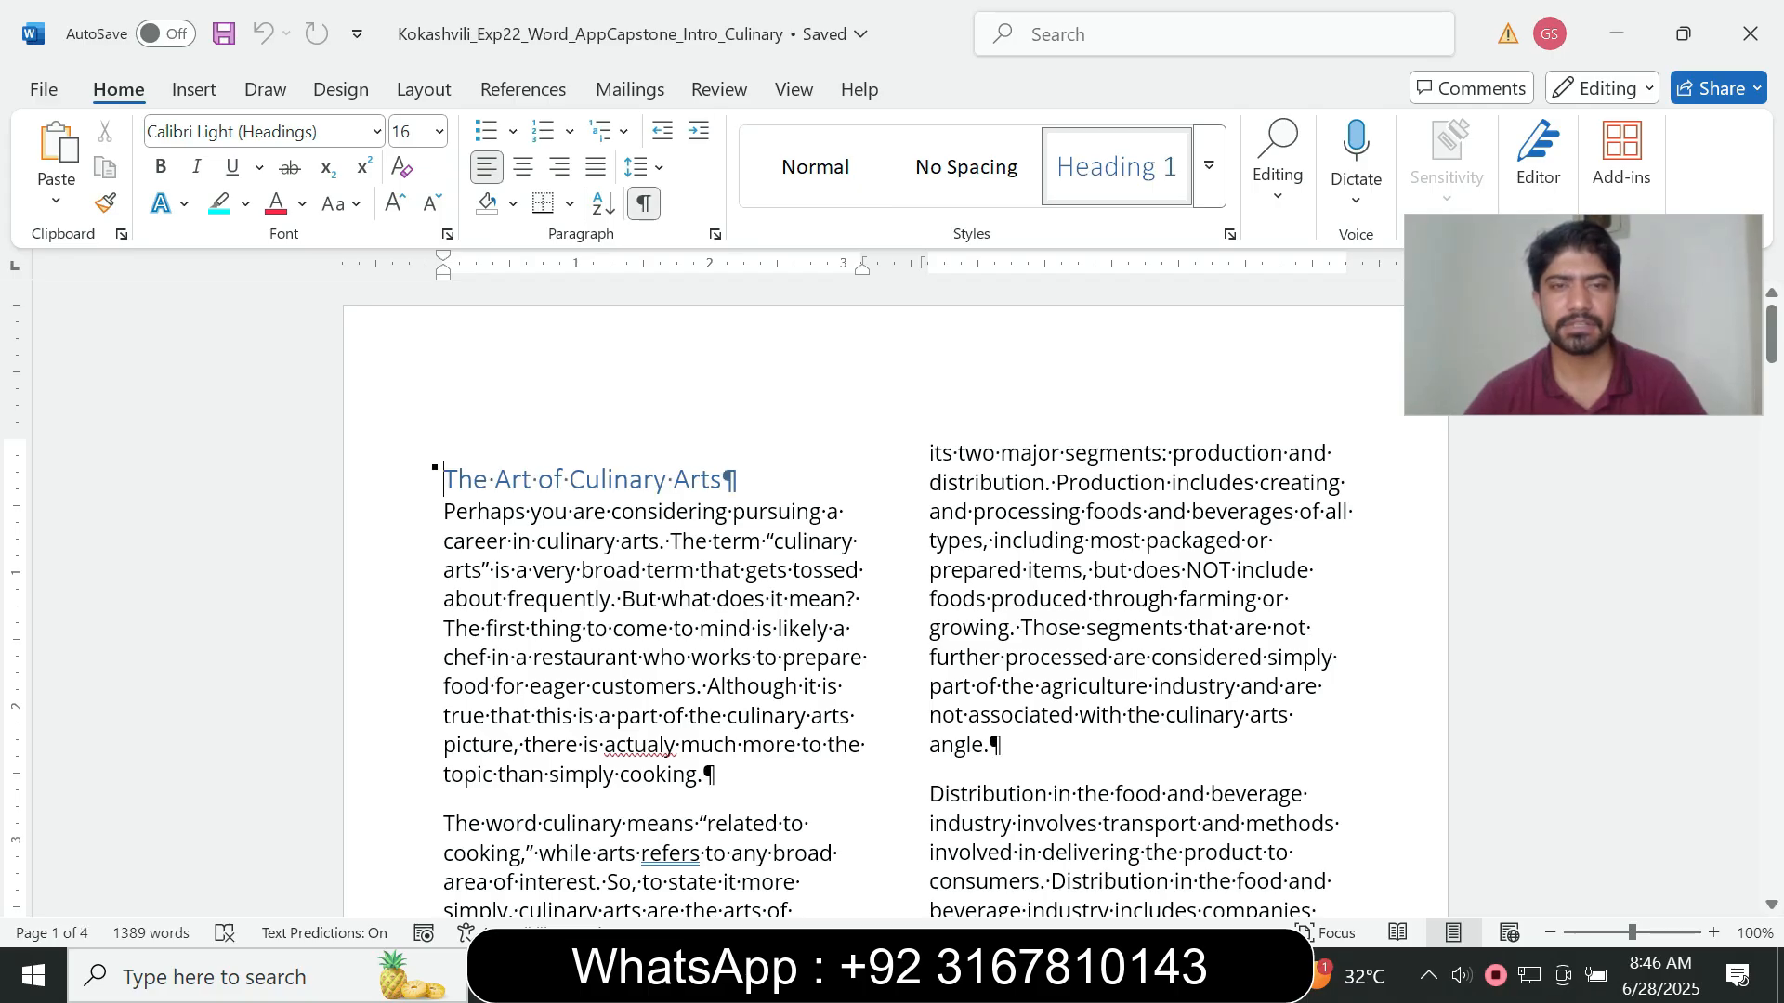
{"action": "mouse_move", "coordinate": [1061, 976]}
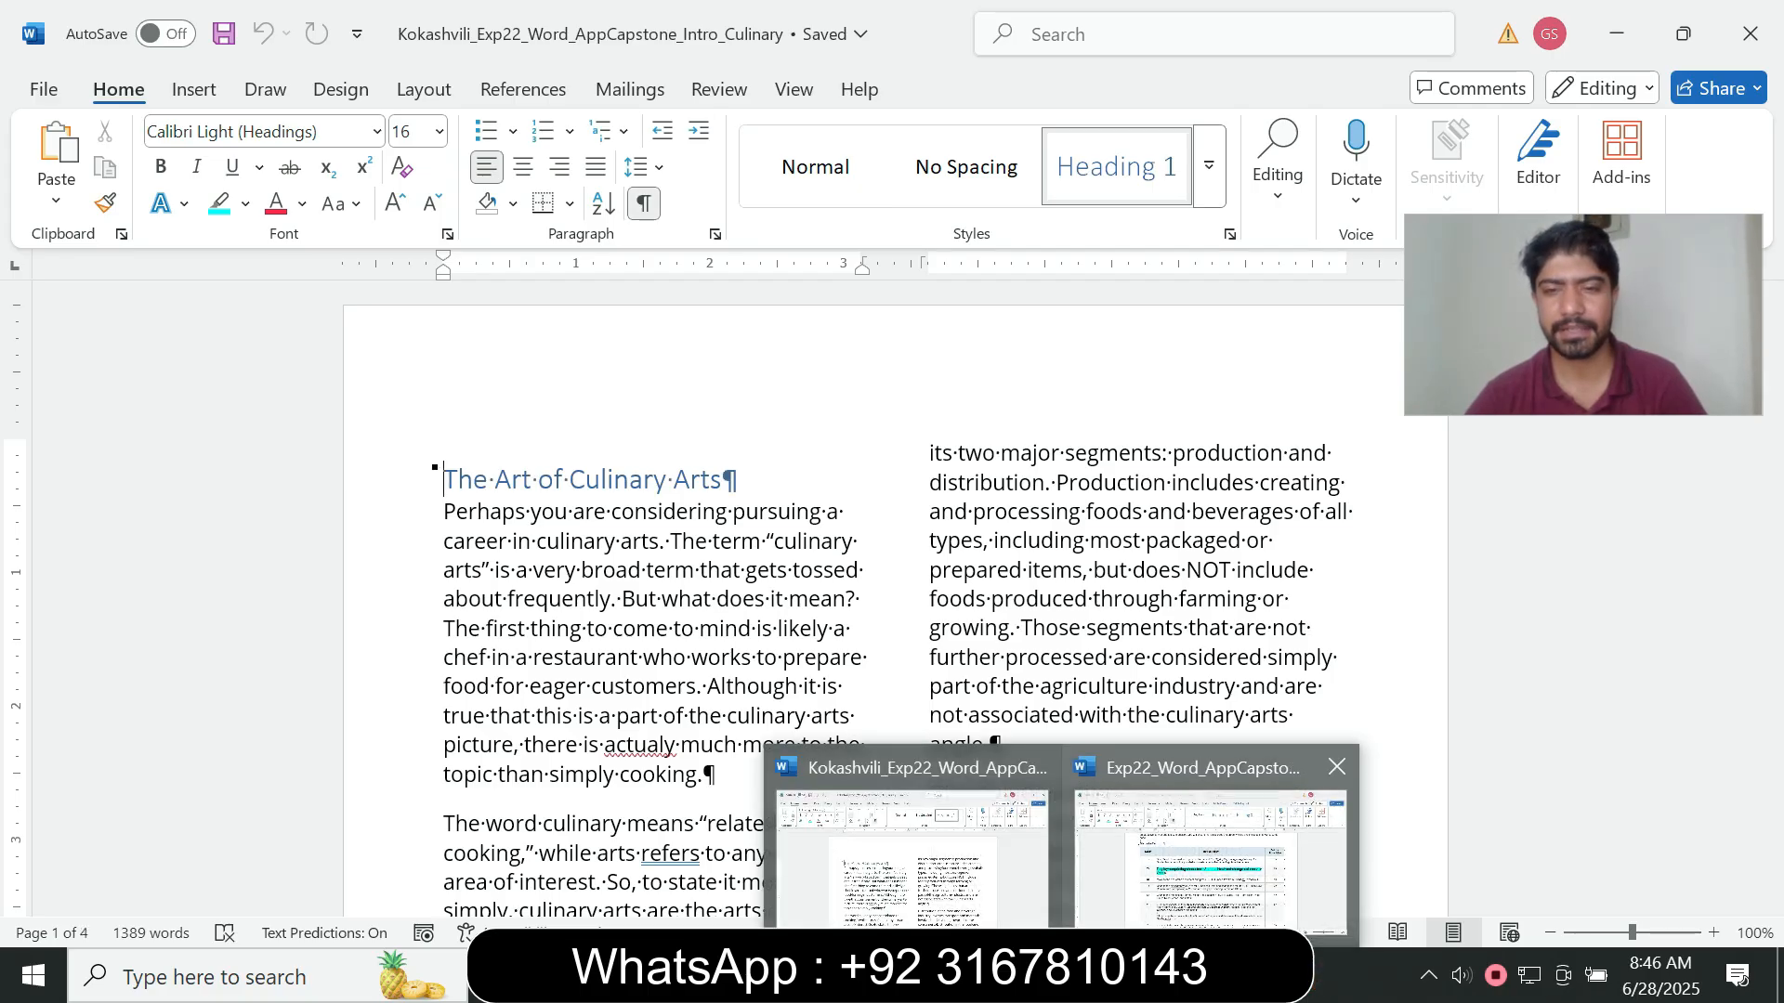
{"action": "left_click", "coordinate": [1208, 855]}
{"action": "left_click", "coordinate": [839, 519]}
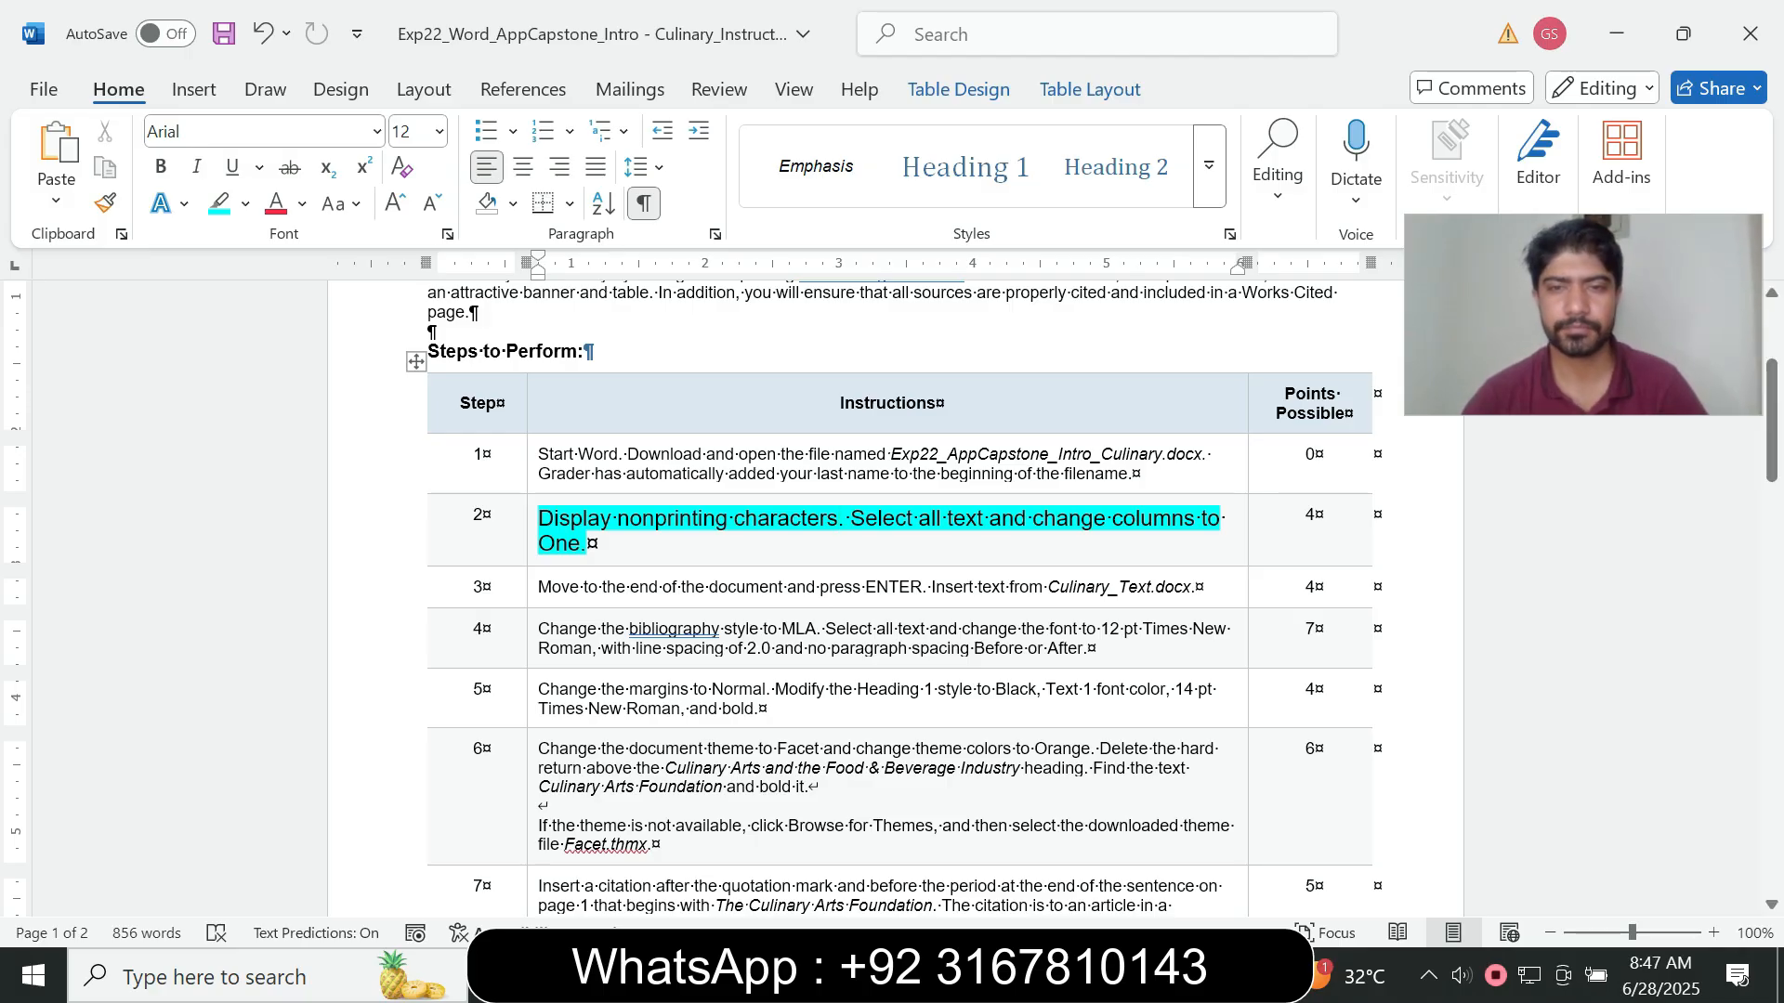
- Switch to the Intro_Culinary document, select all of its text and change the columns to One
{"action": "mouse_move", "coordinate": [1061, 975]}
{"action": "left_click", "coordinate": [906, 854]}
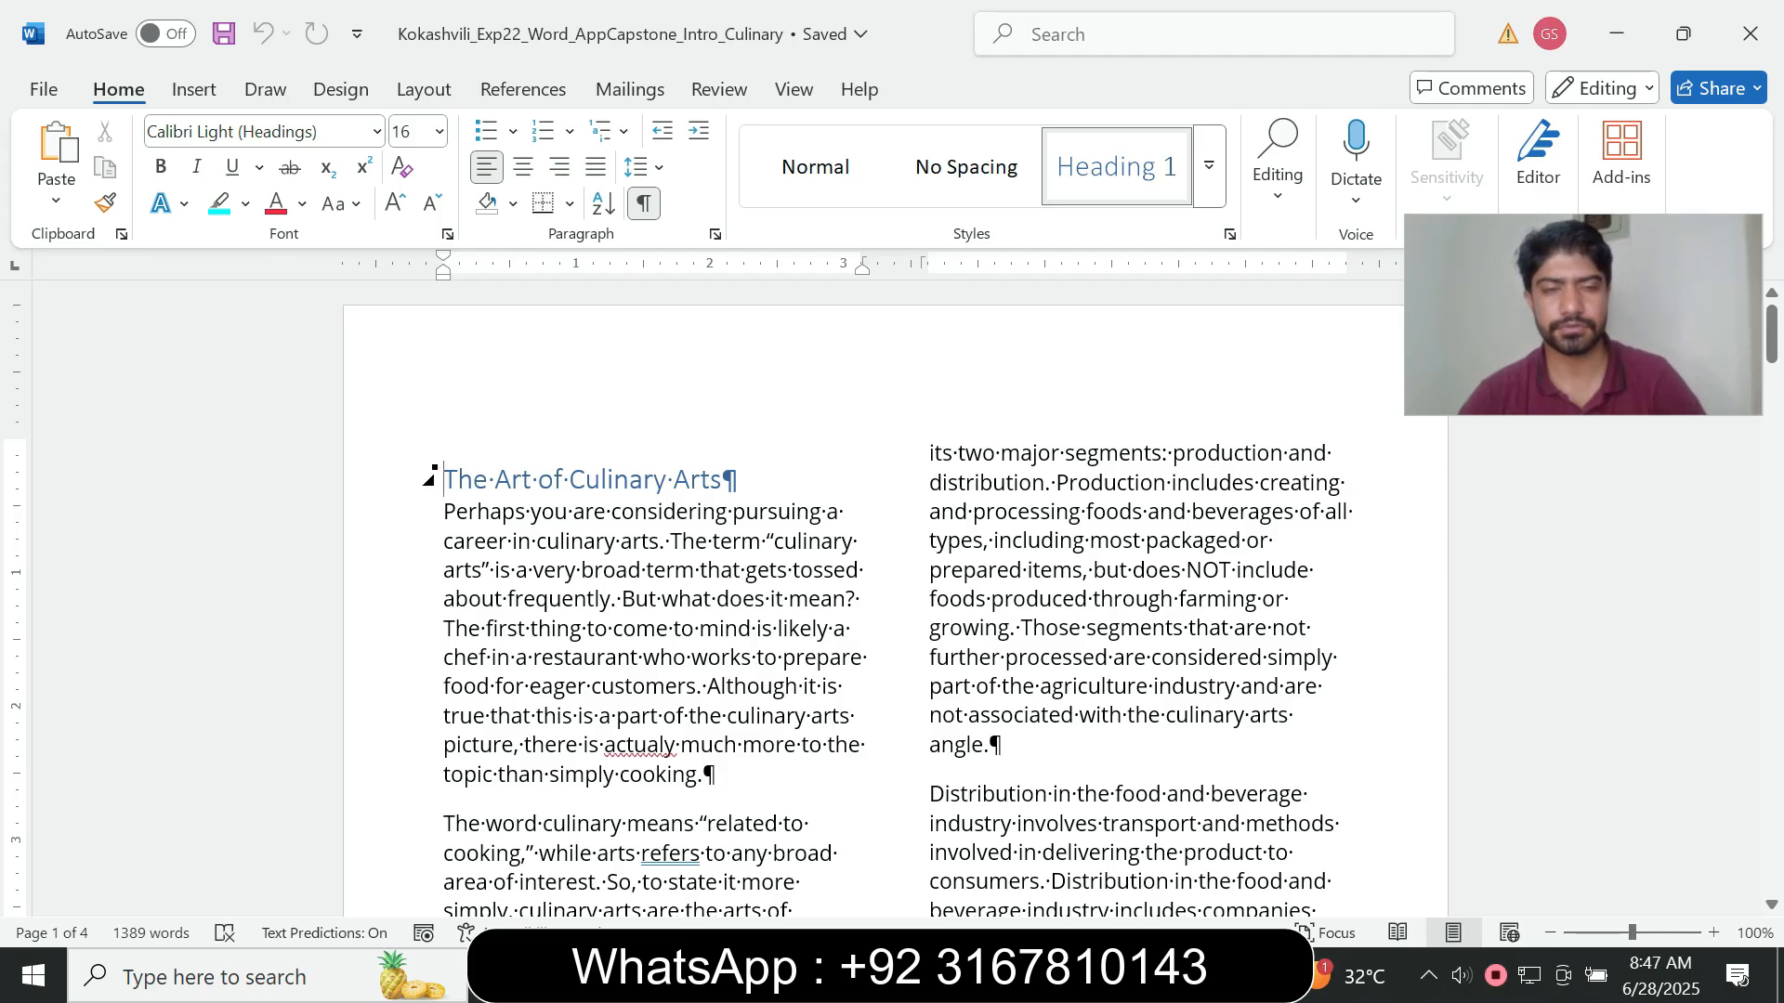
{"action": "key", "text": "ctrl+a"}
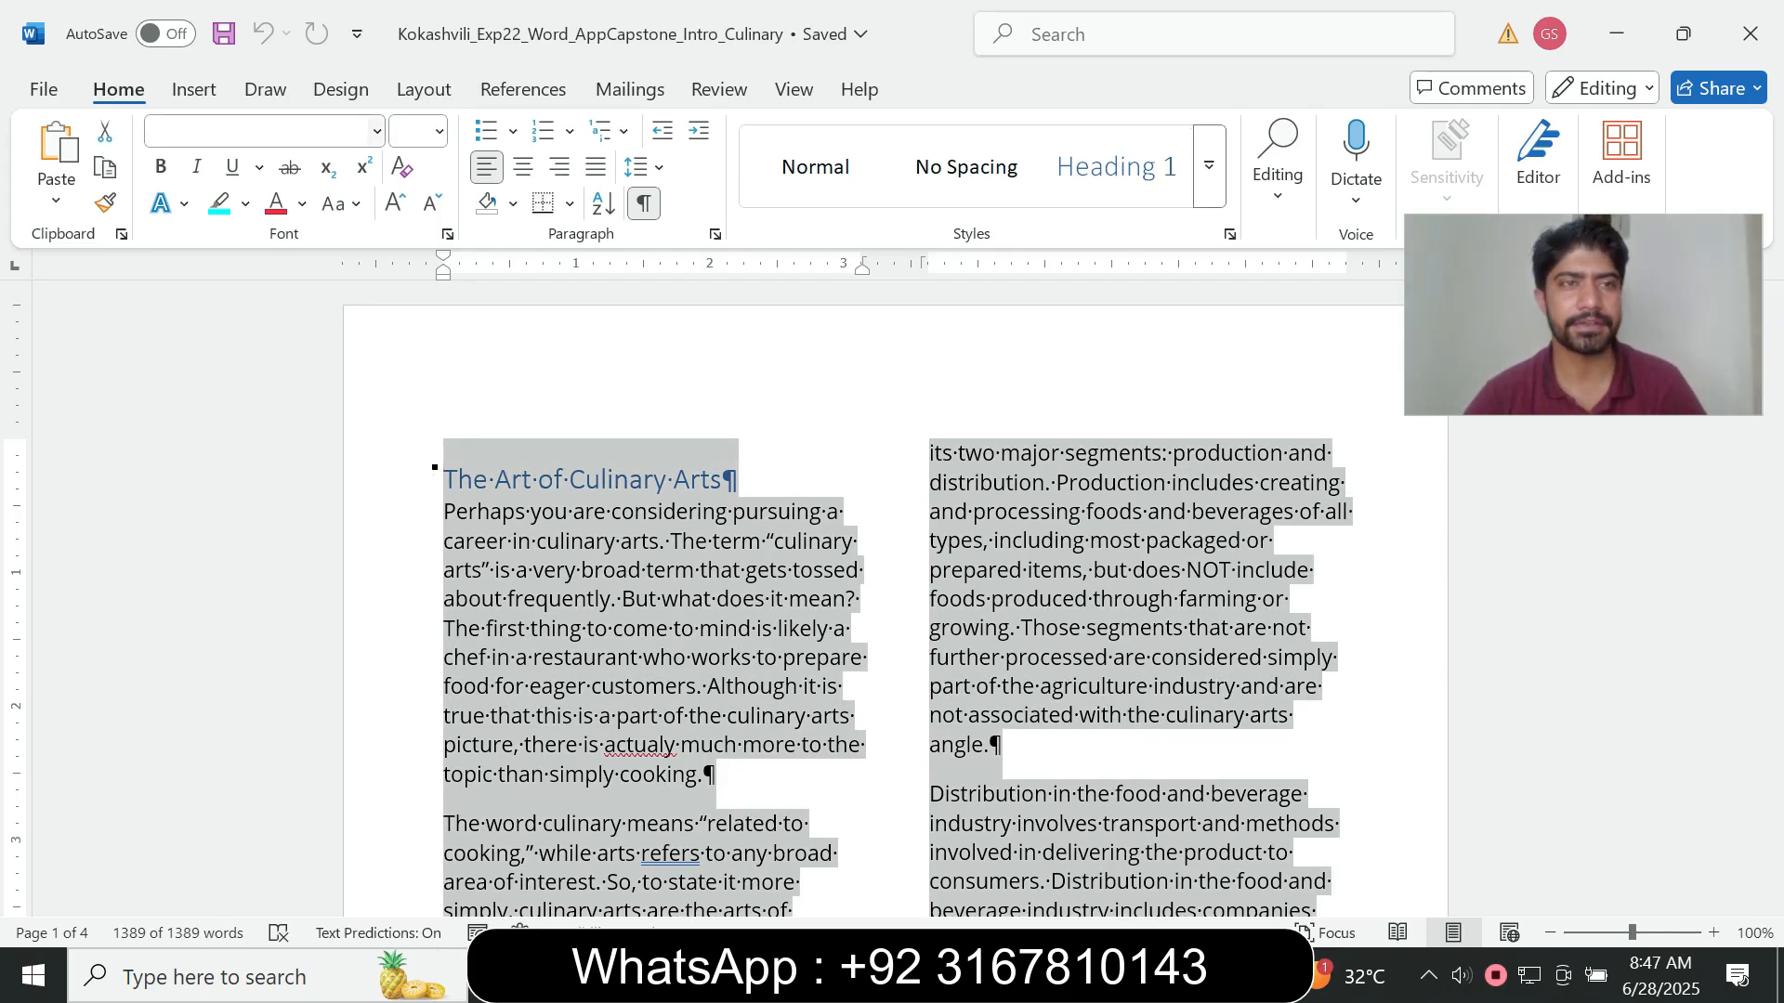
{"action": "left_click", "coordinate": [423, 89]}
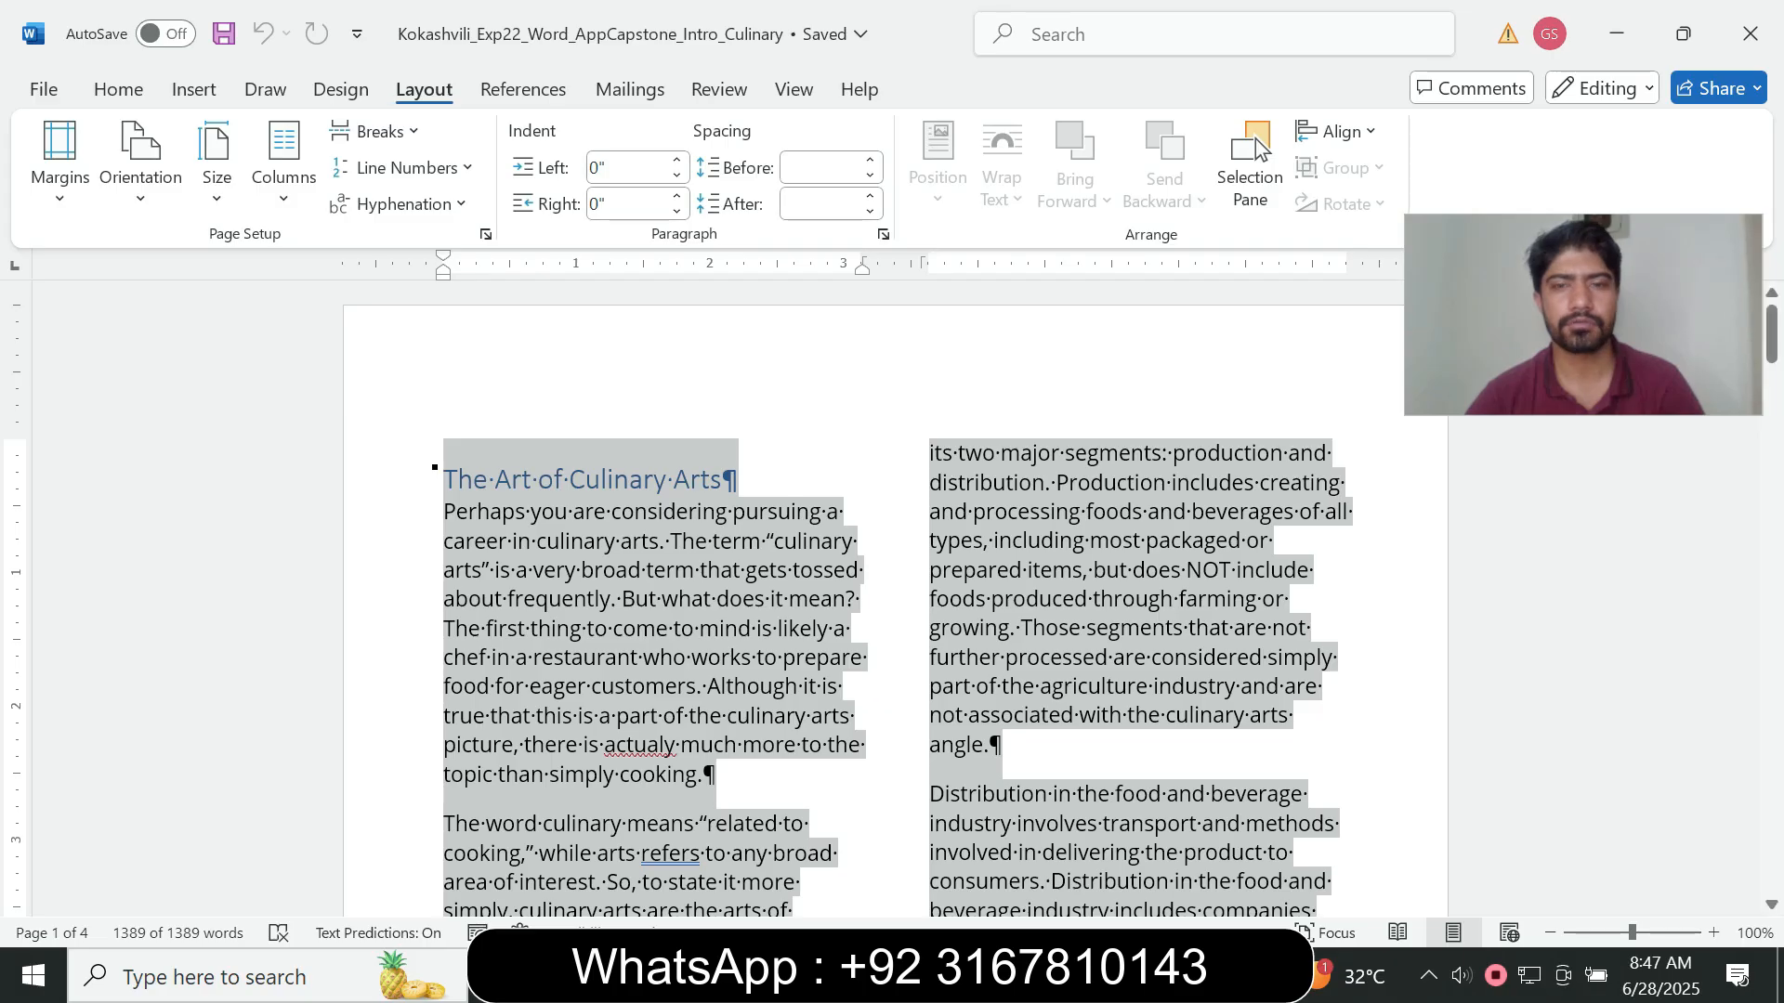
{"action": "left_click", "coordinate": [1061, 976]}
{"action": "mouse_move", "coordinate": [1209, 860]}
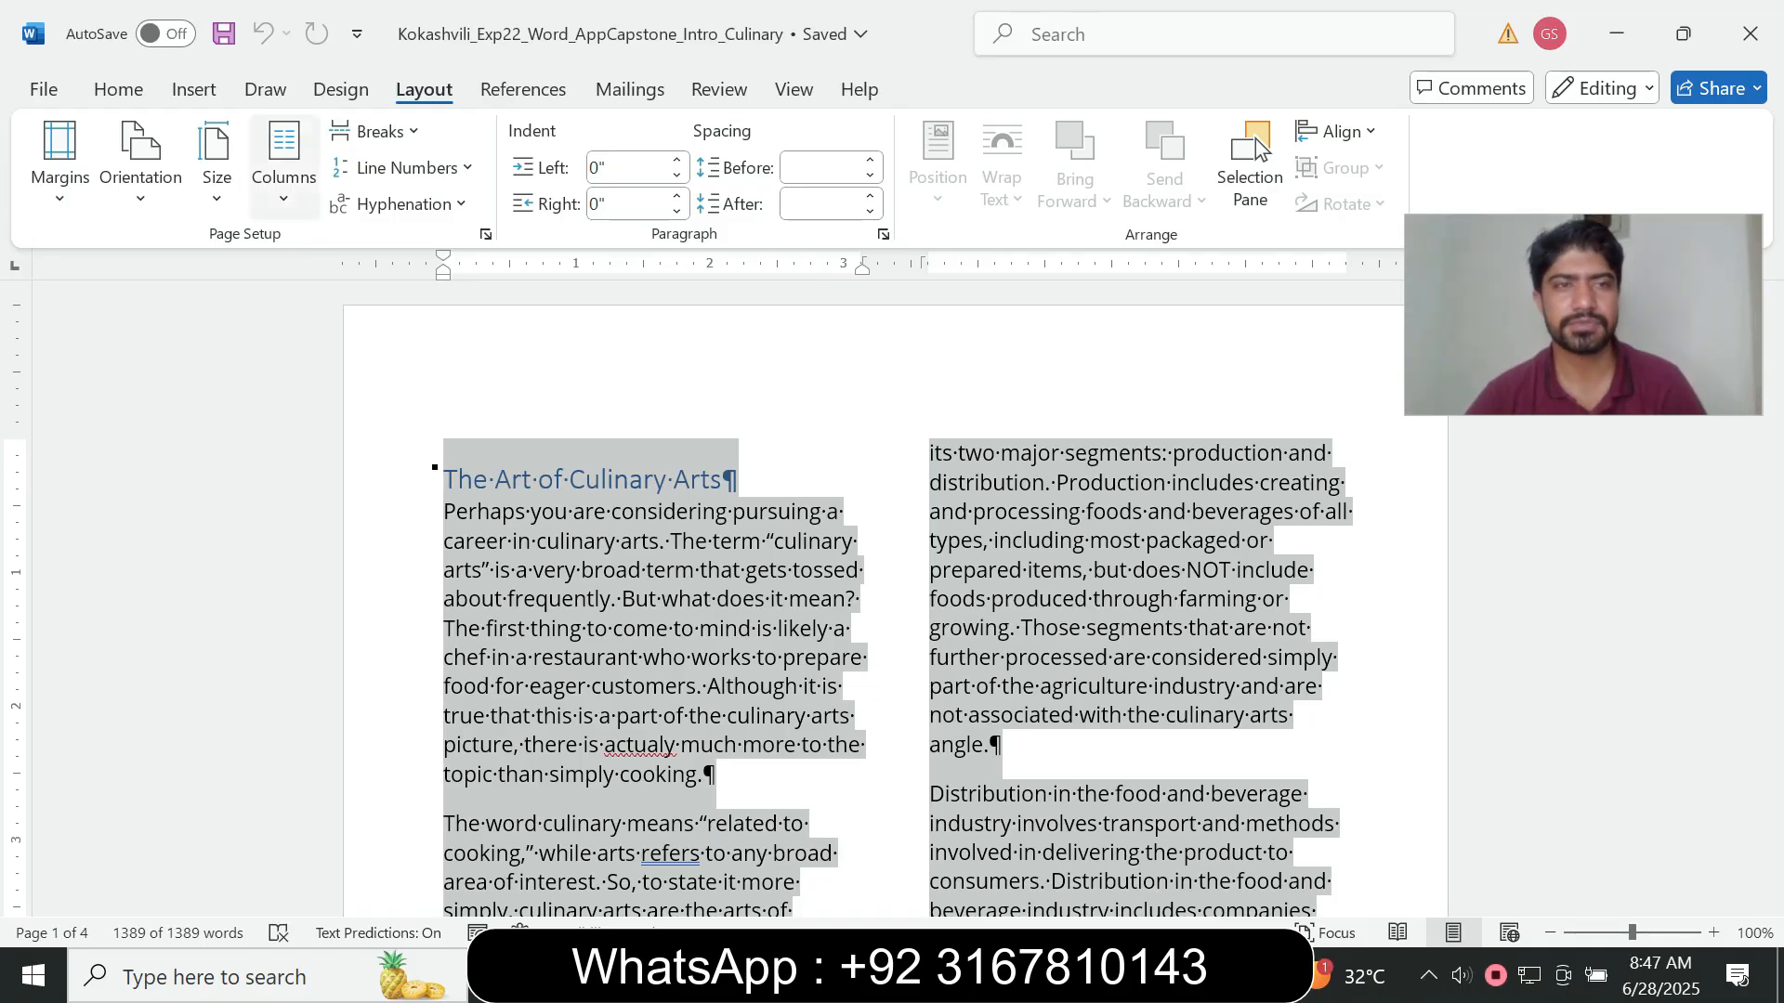
{"action": "left_click", "coordinate": [284, 176]}
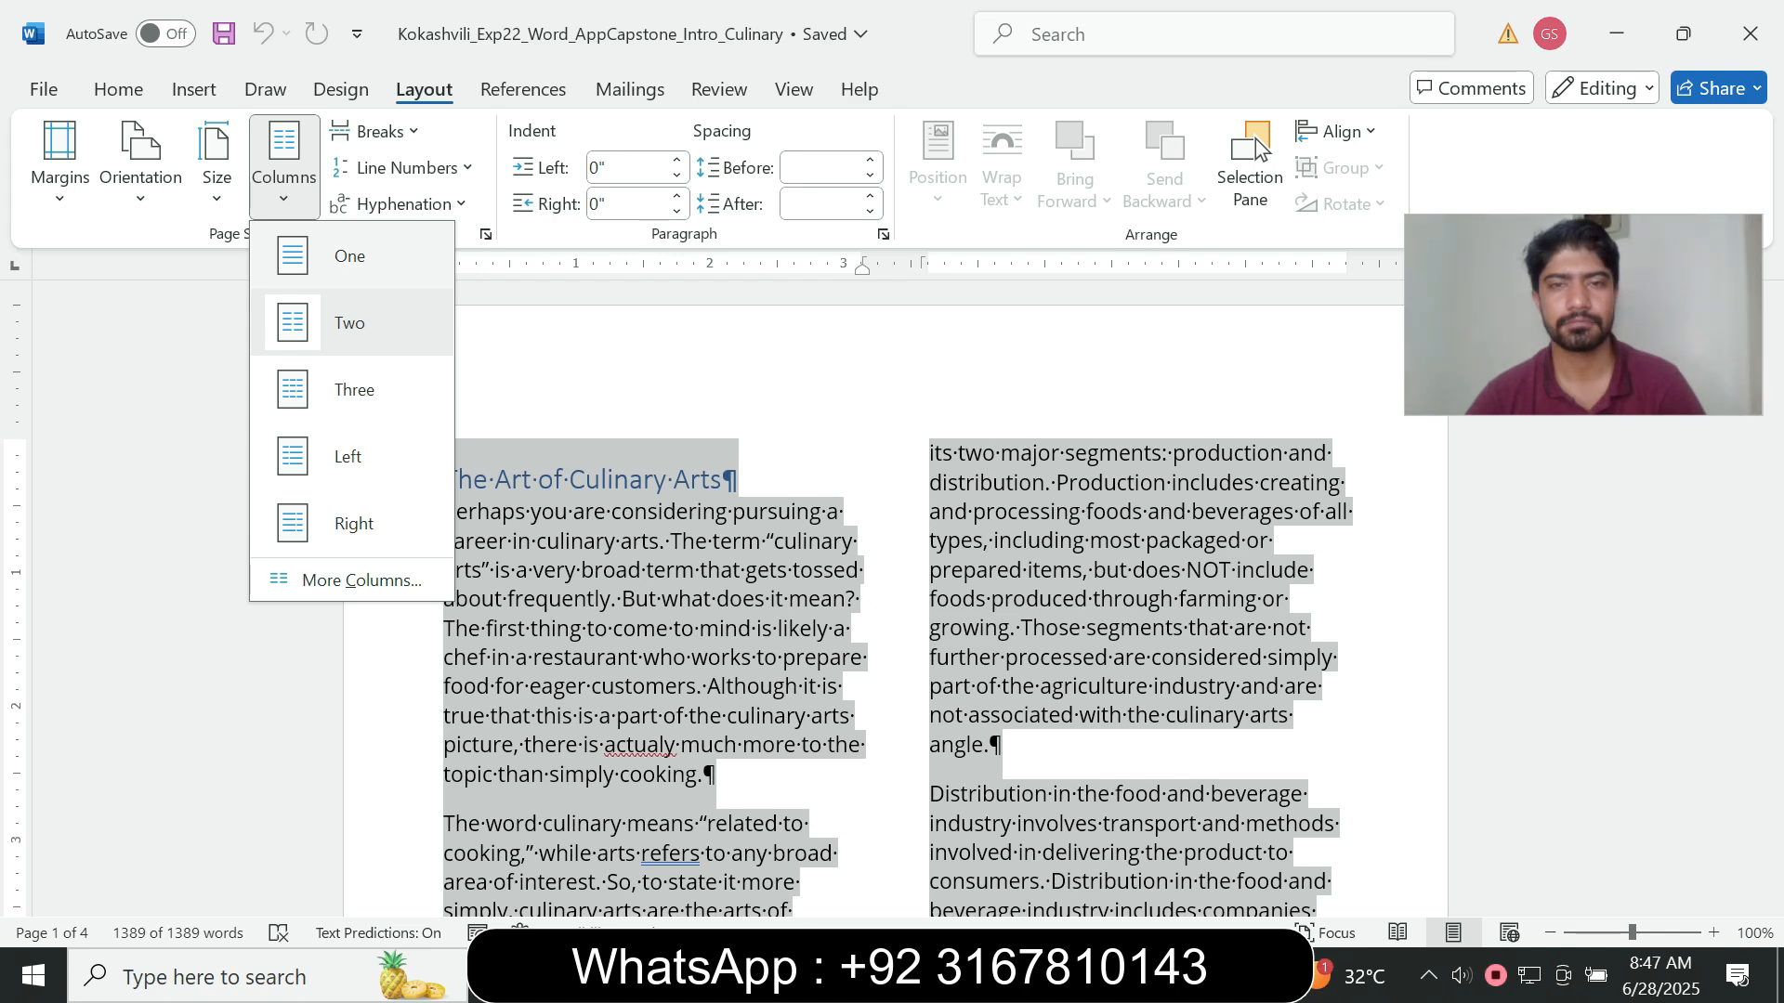
{"action": "left_click", "coordinate": [349, 255]}
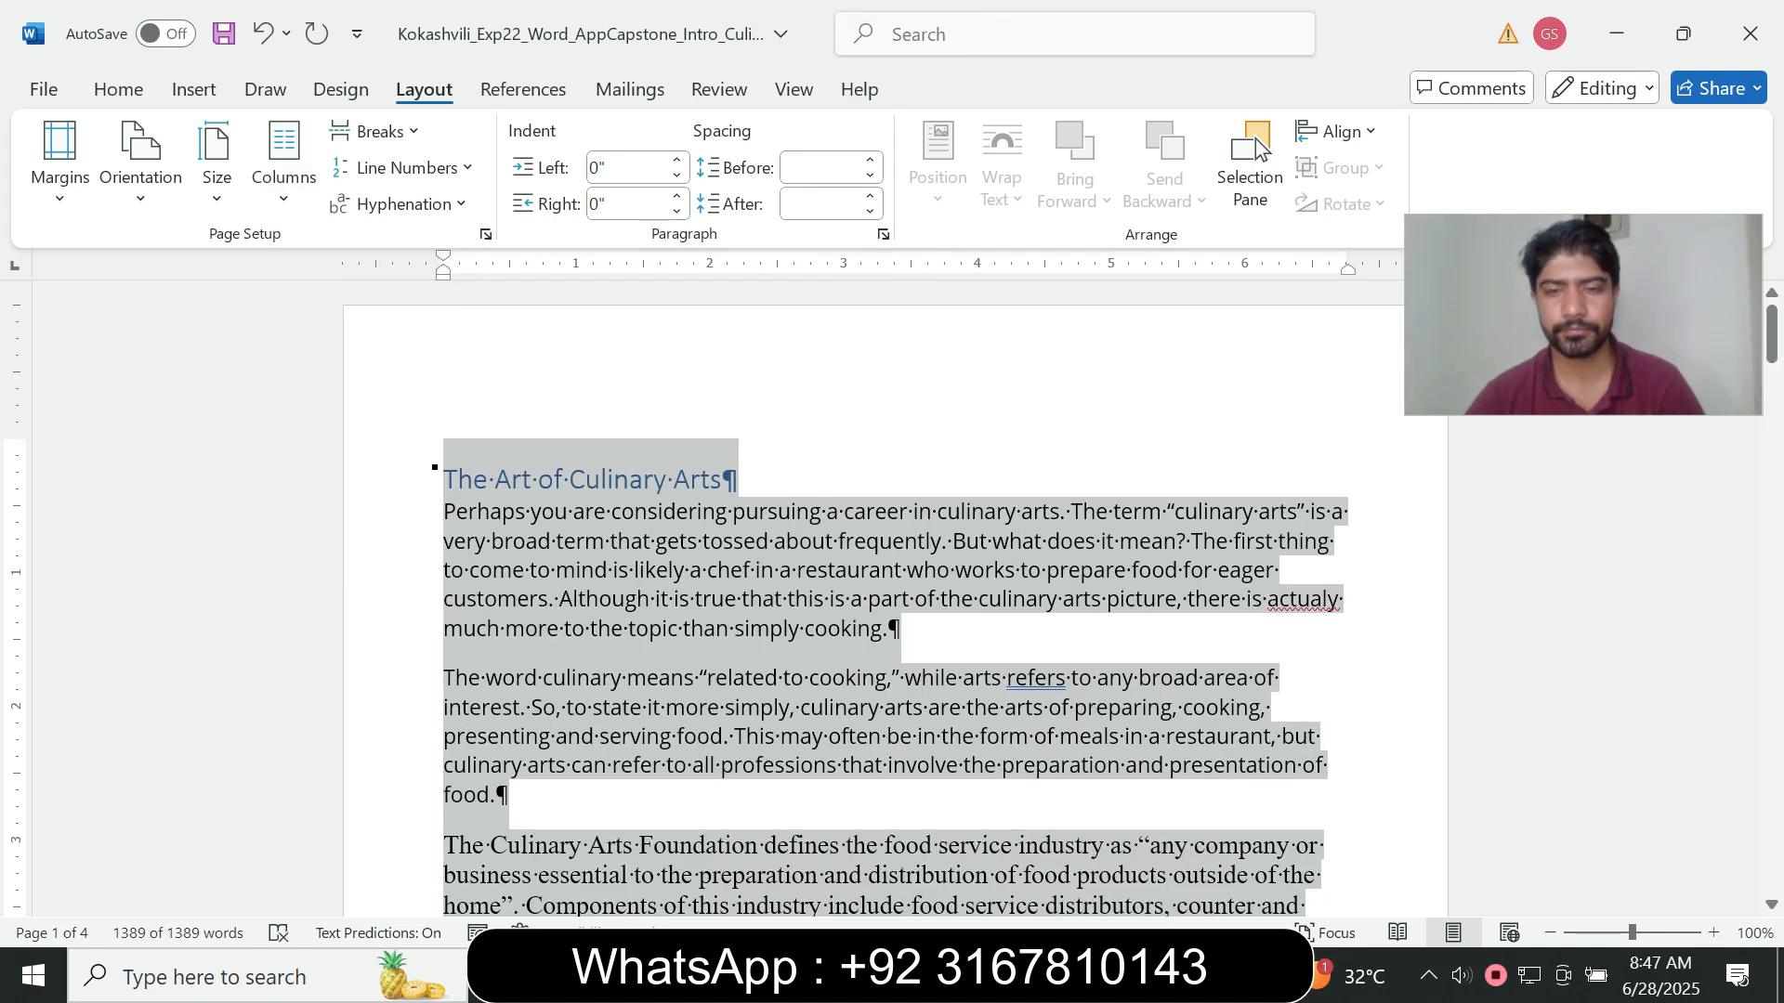
- Switch to the instructions document, reset the step 2 instruction to 9 pt and remove its highlight
{"action": "left_click", "coordinate": [1059, 975]}
{"action": "left_click", "coordinate": [1212, 847]}
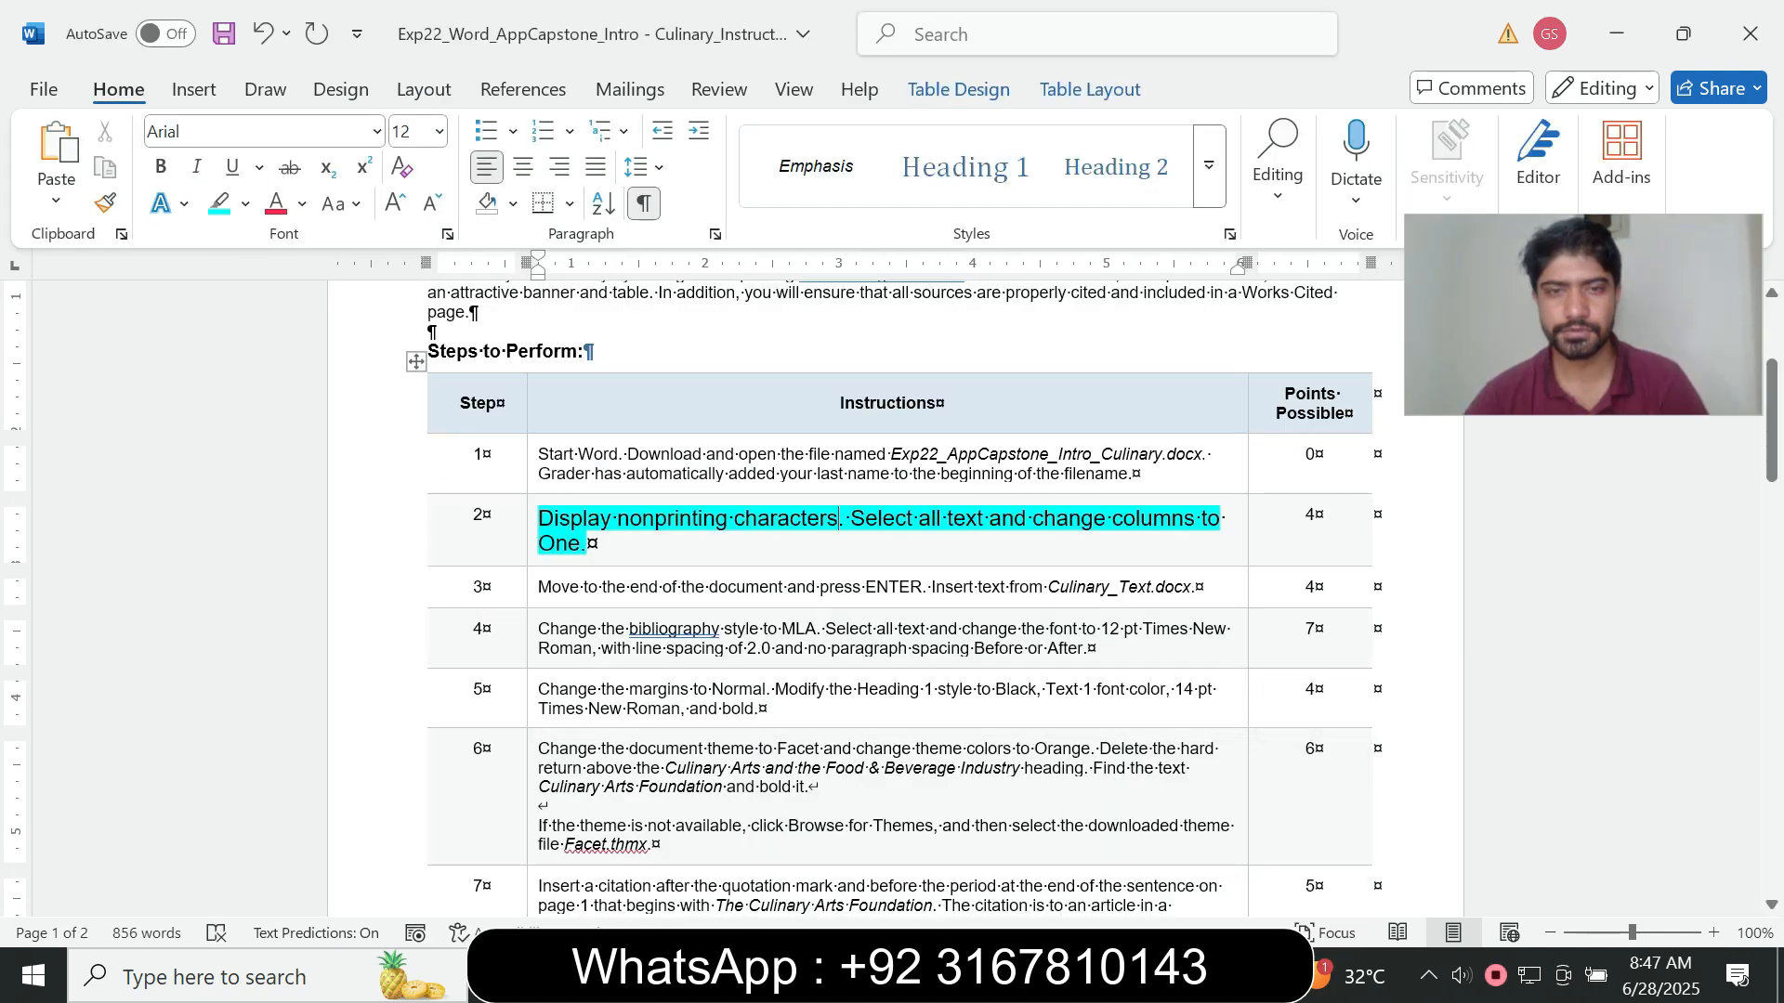
{"action": "left_click", "coordinate": [532, 548]}
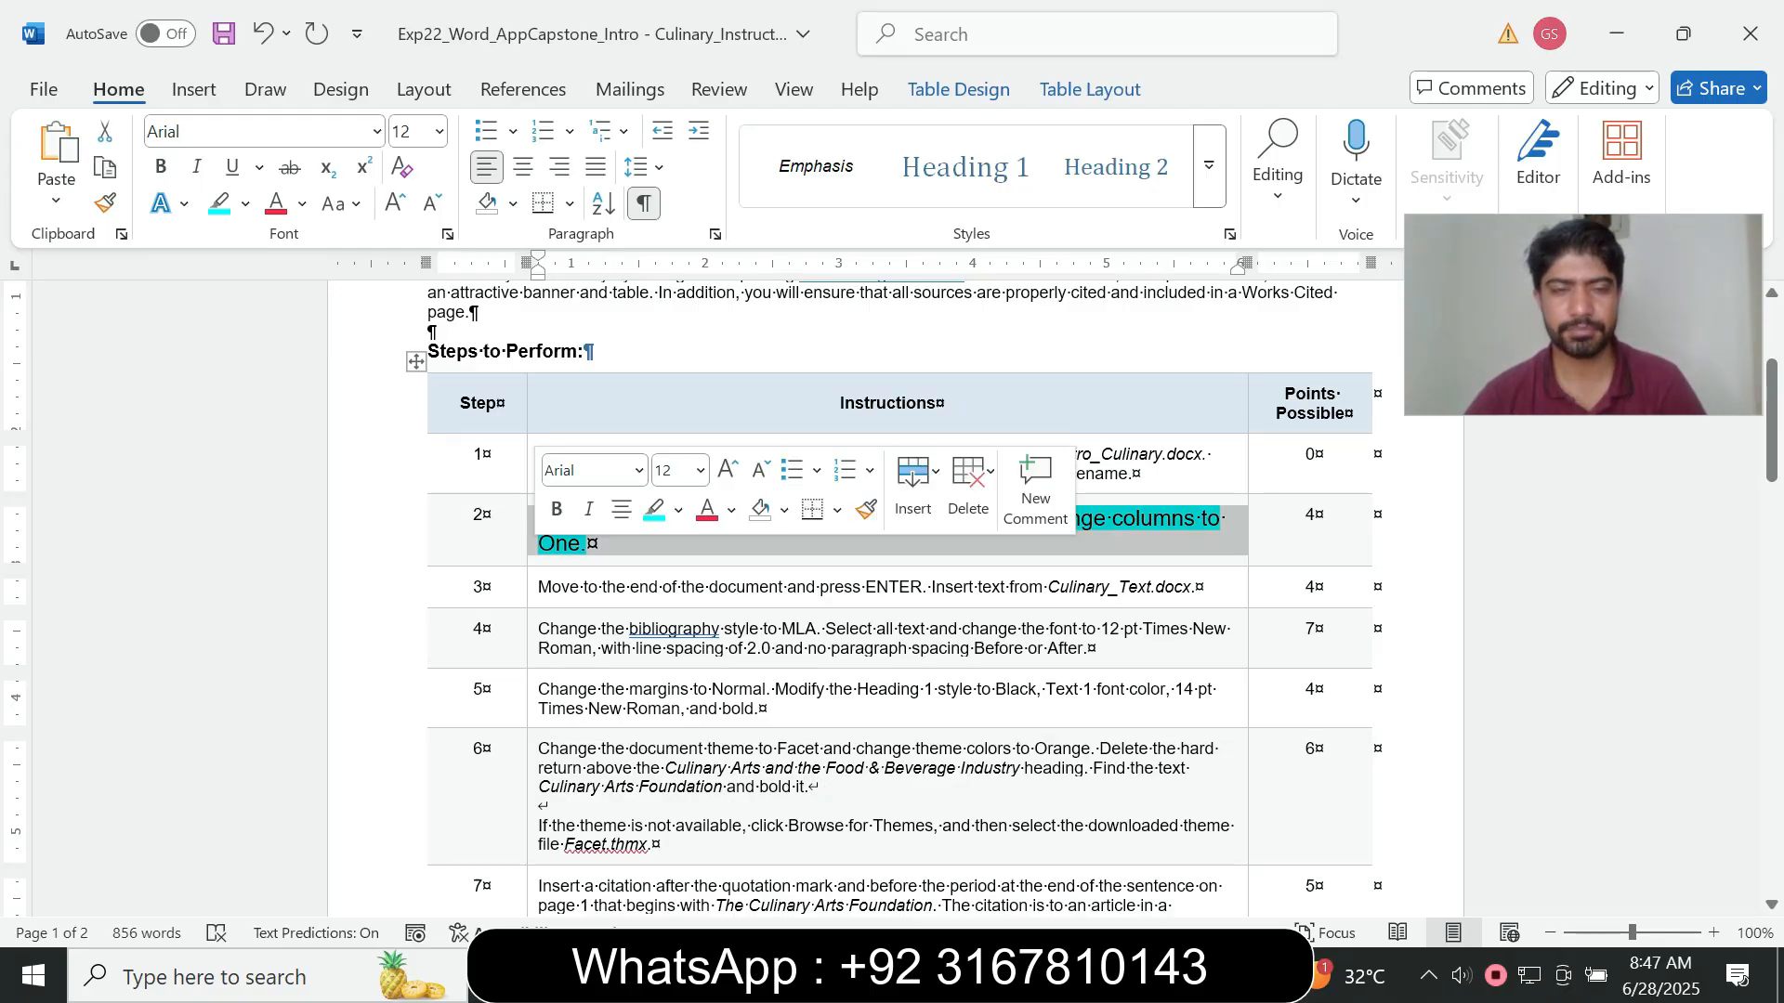
{"action": "left_click", "coordinate": [700, 471]}
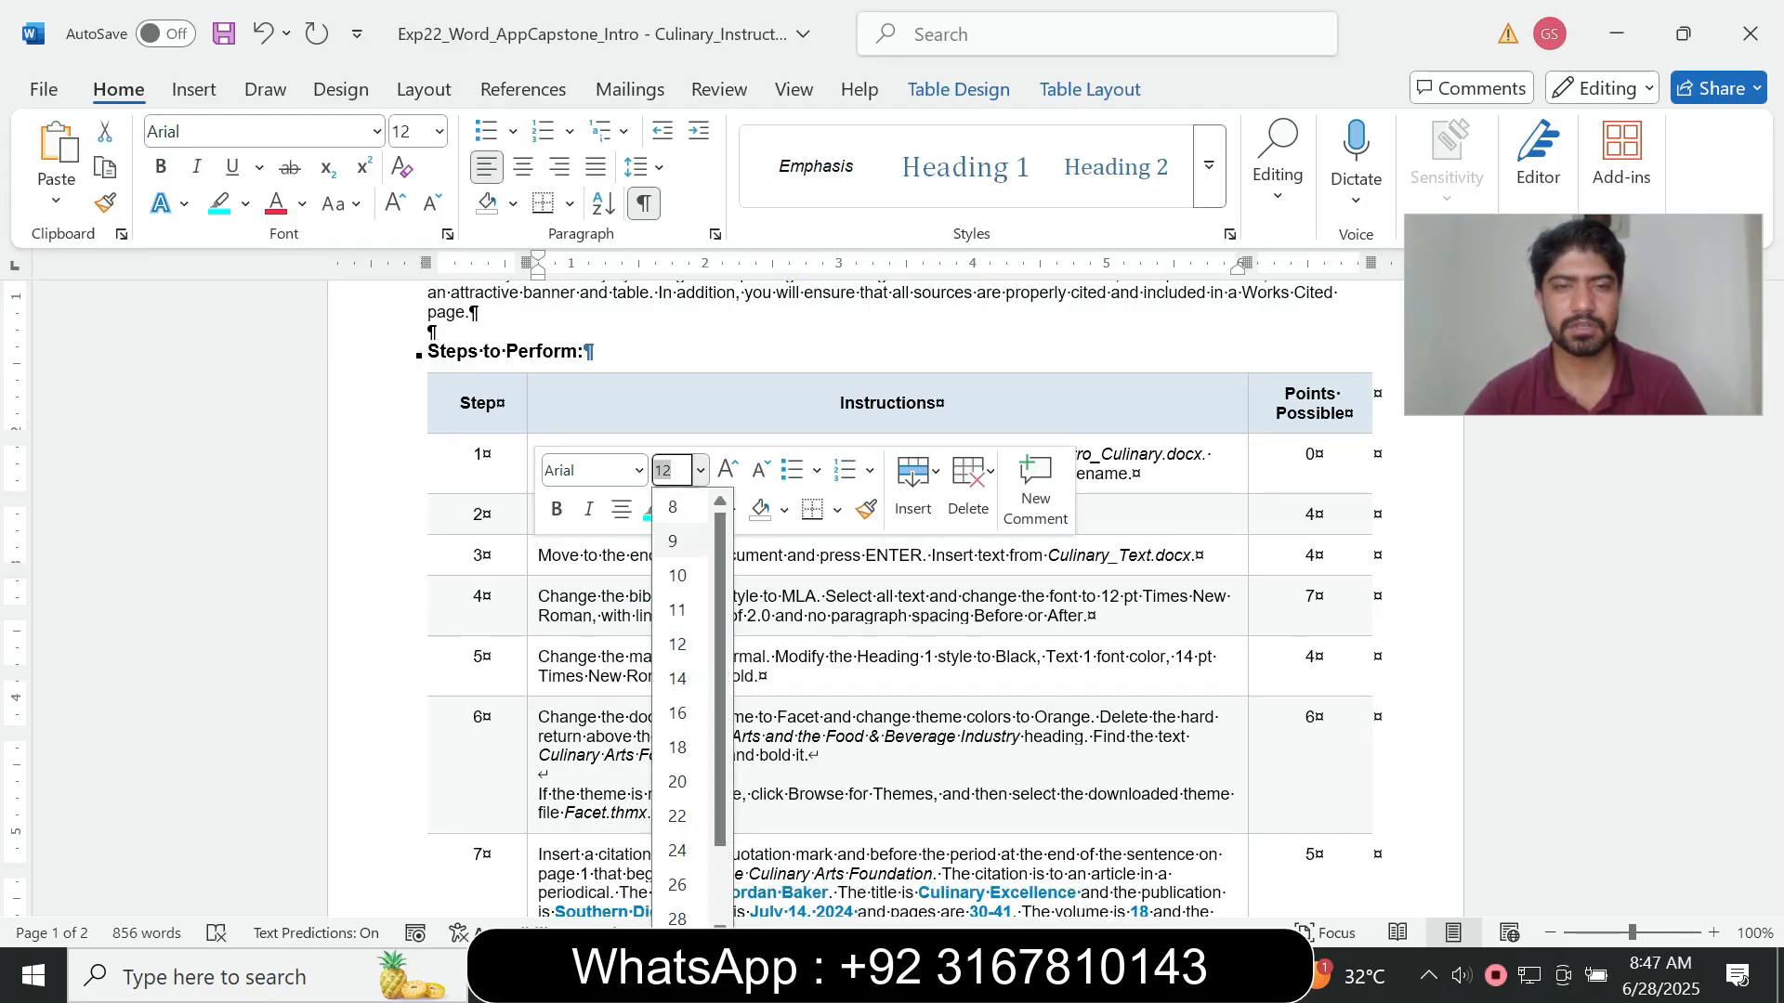
{"action": "left_click", "coordinate": [674, 541]}
{"action": "left_click", "coordinate": [678, 510]}
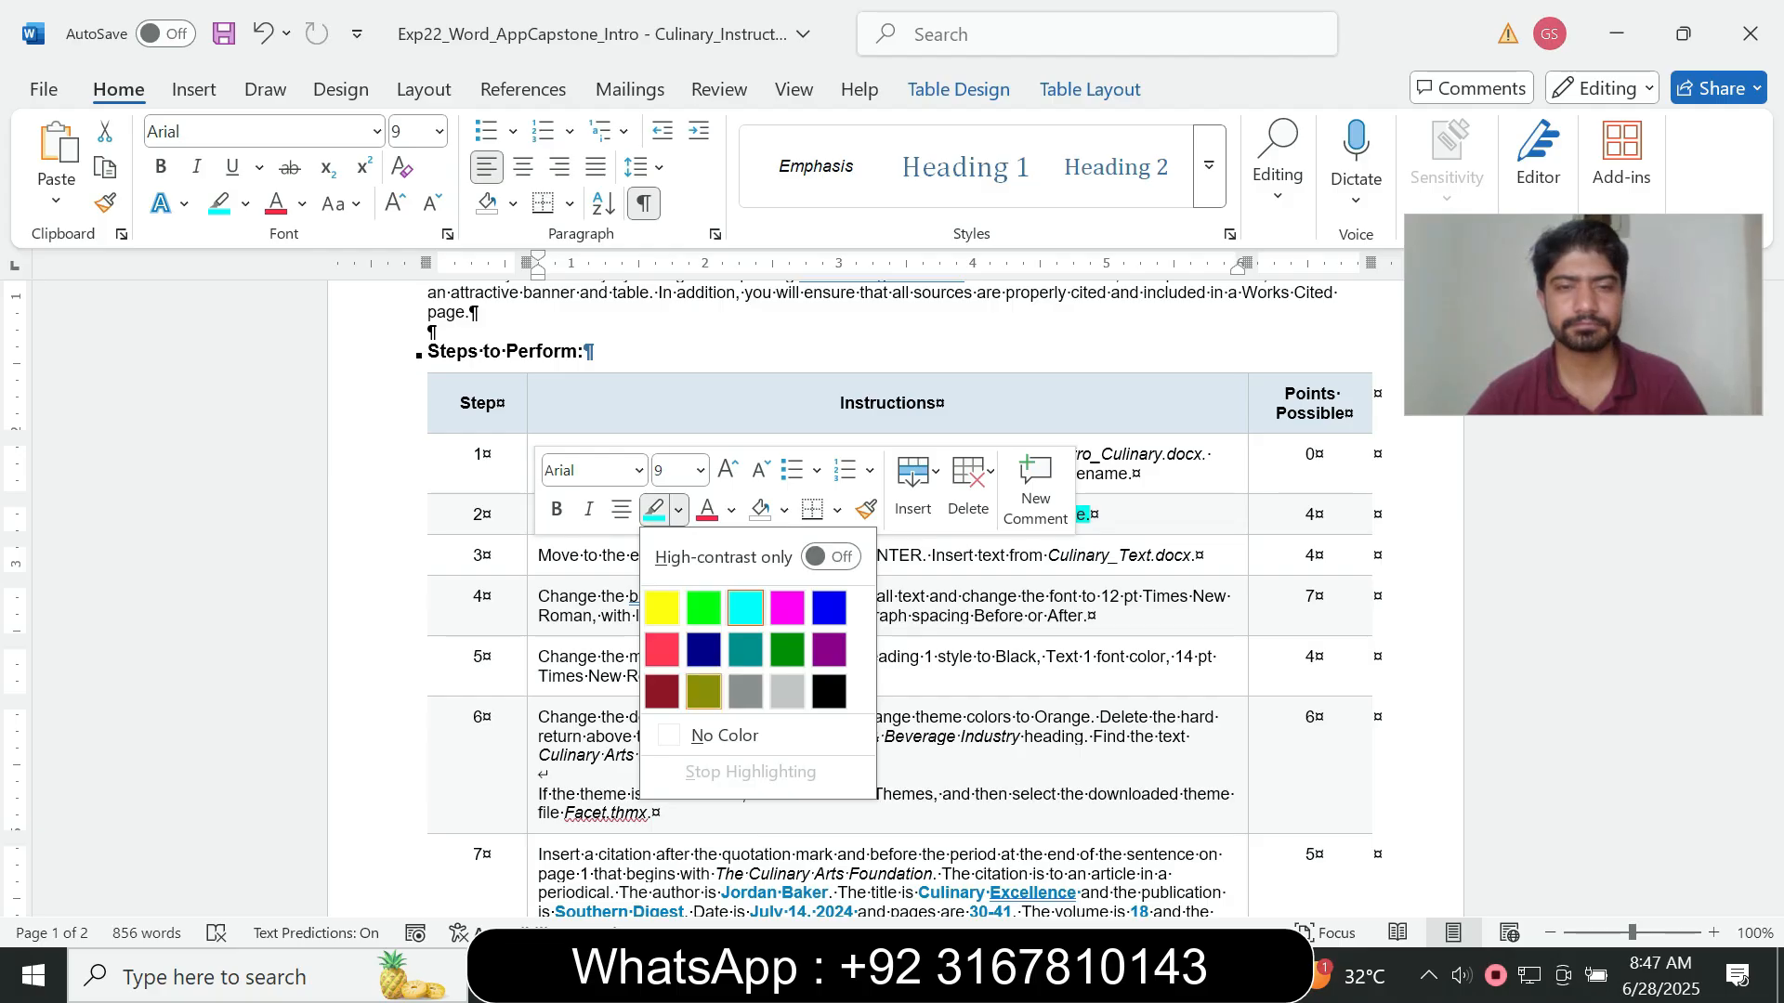
{"action": "left_click", "coordinate": [733, 736]}
{"action": "left_click", "coordinate": [1095, 515]}
- Set the step 3 instruction to 12 pt and highlight it in turquoise
{"action": "left_click", "coordinate": [532, 556]}
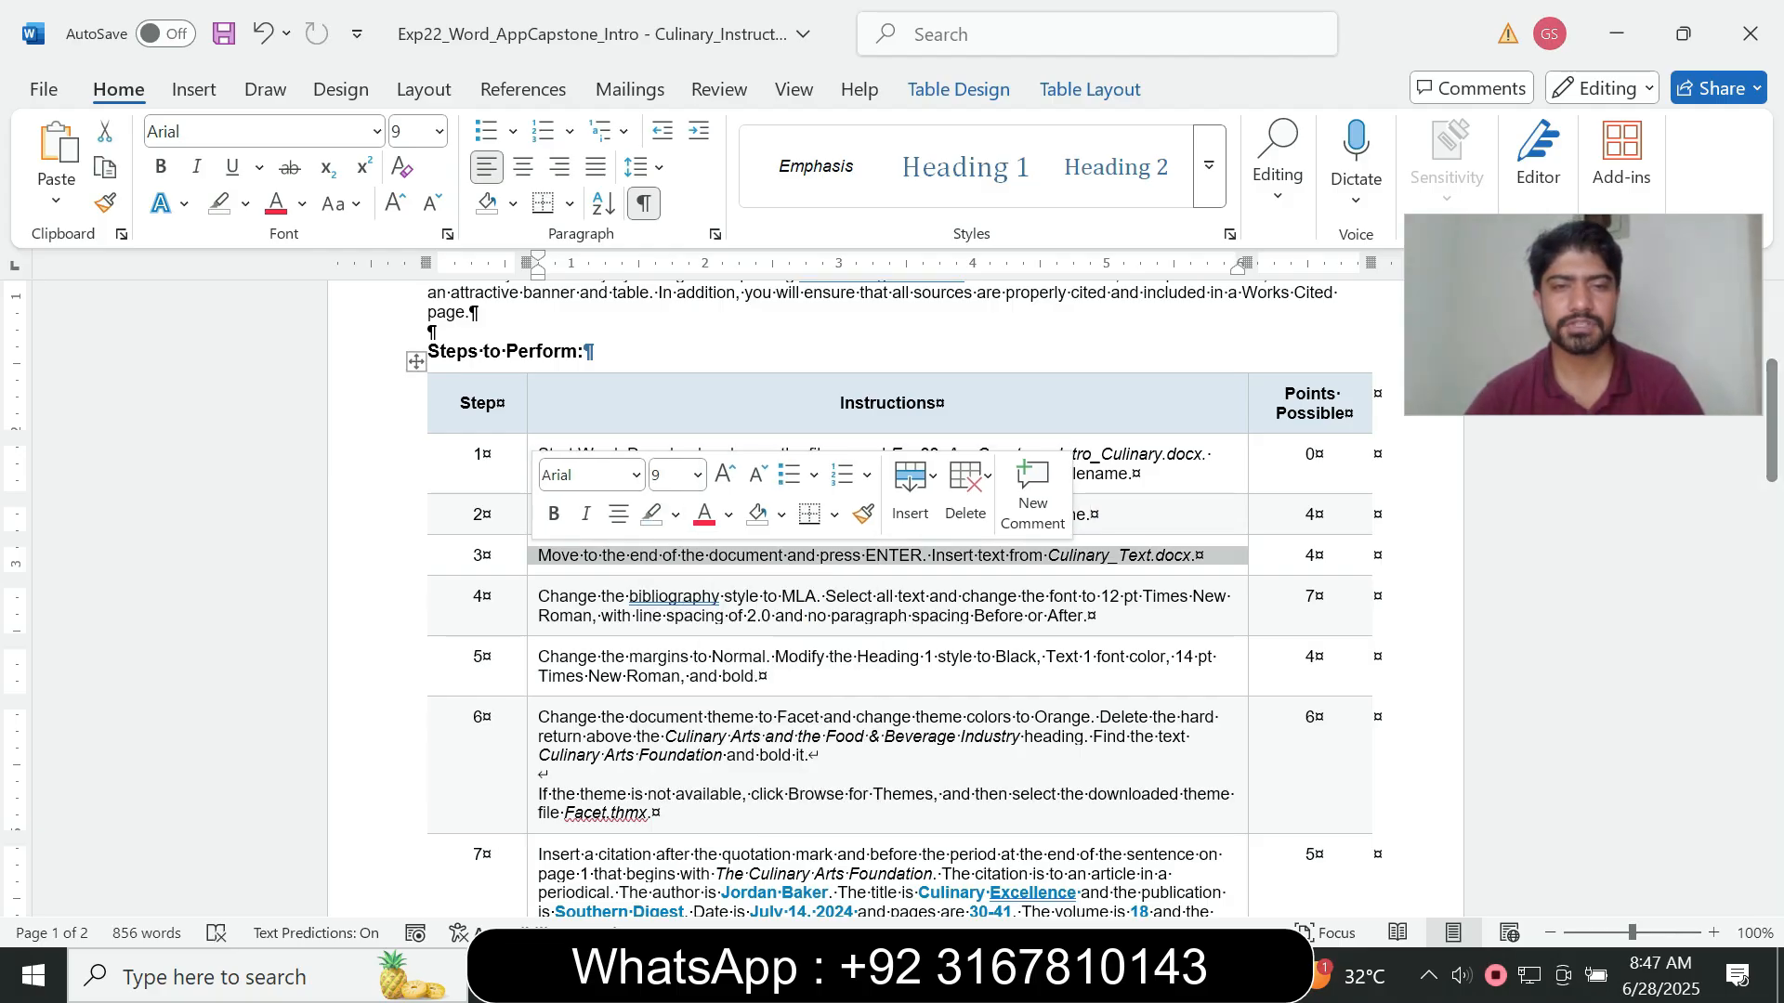
{"action": "left_click", "coordinate": [698, 475]}
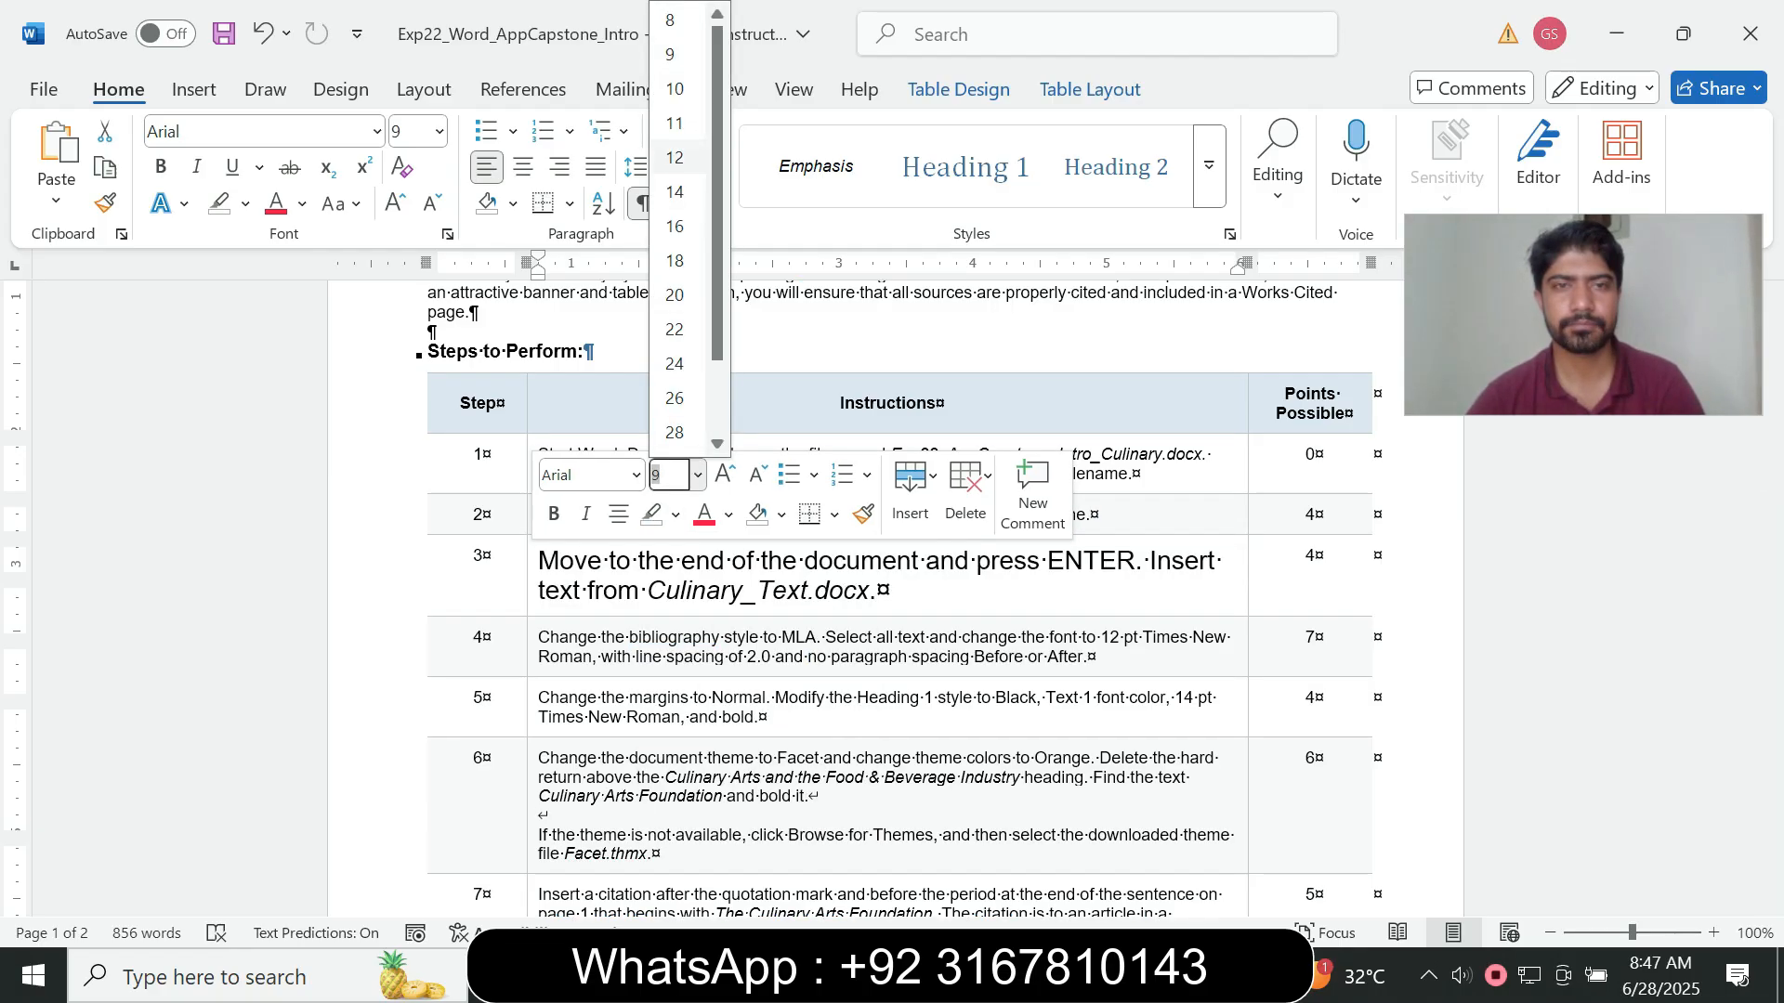
{"action": "left_click", "coordinate": [674, 157]}
{"action": "left_click", "coordinate": [245, 203]}
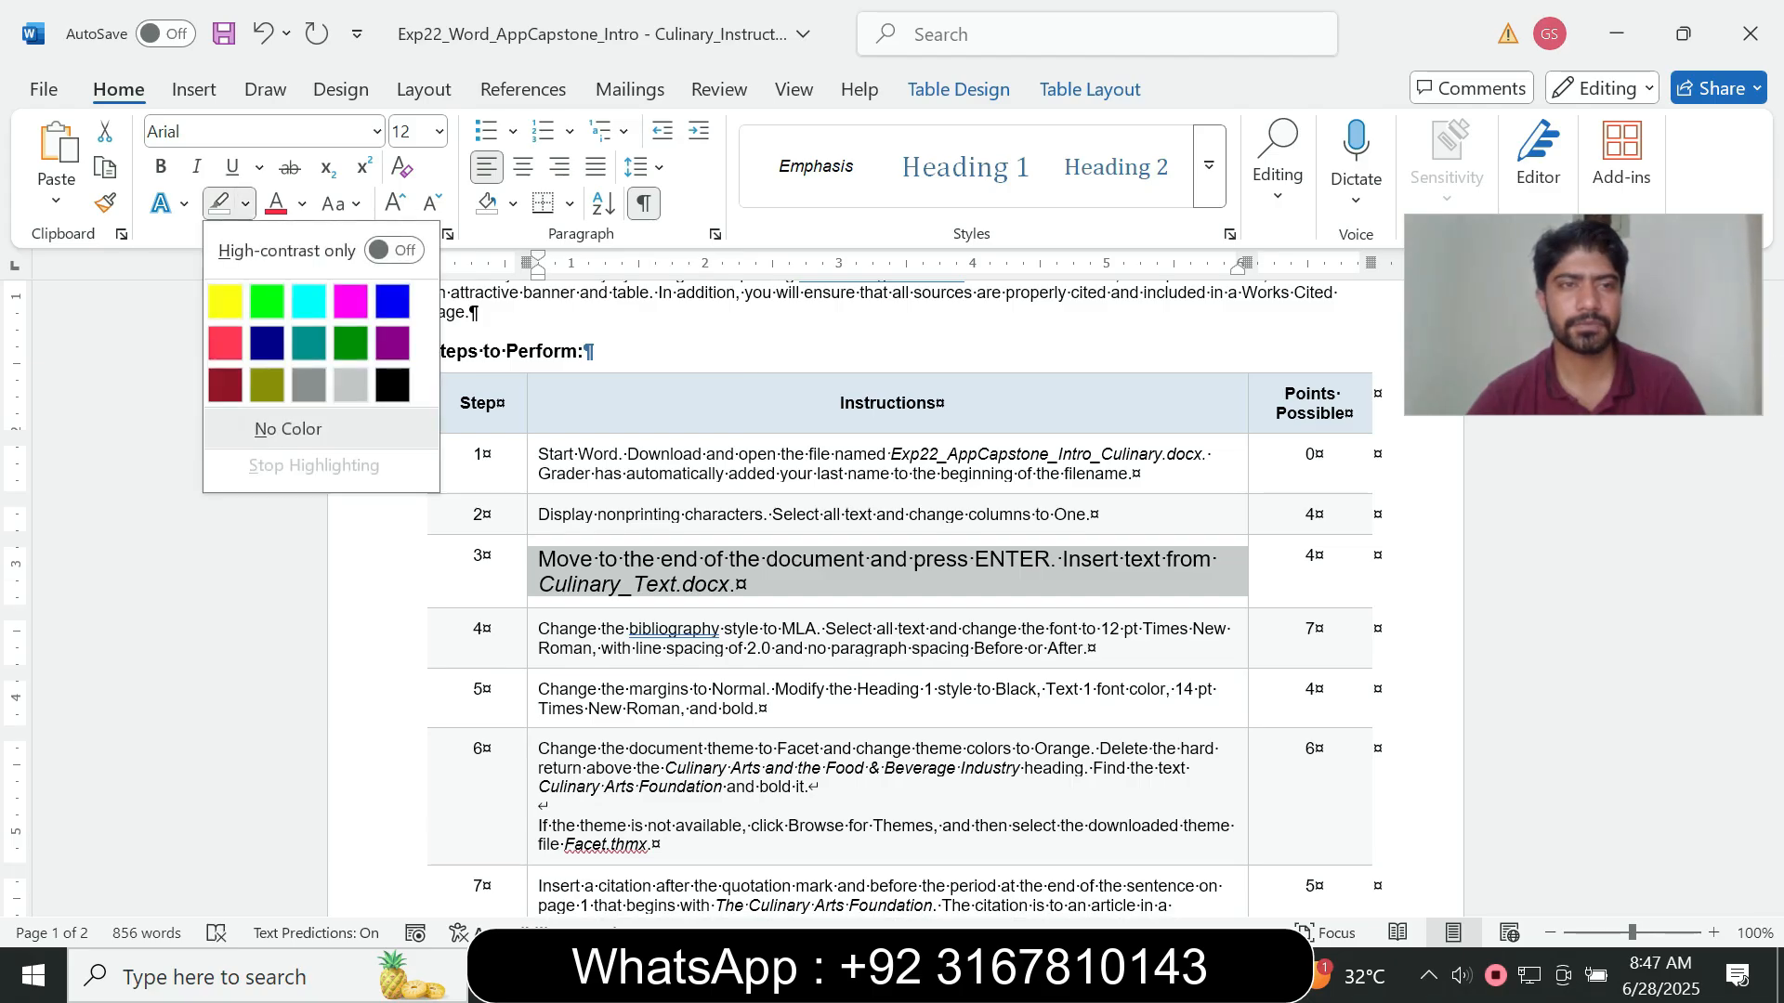
{"action": "left_click", "coordinate": [312, 291]}
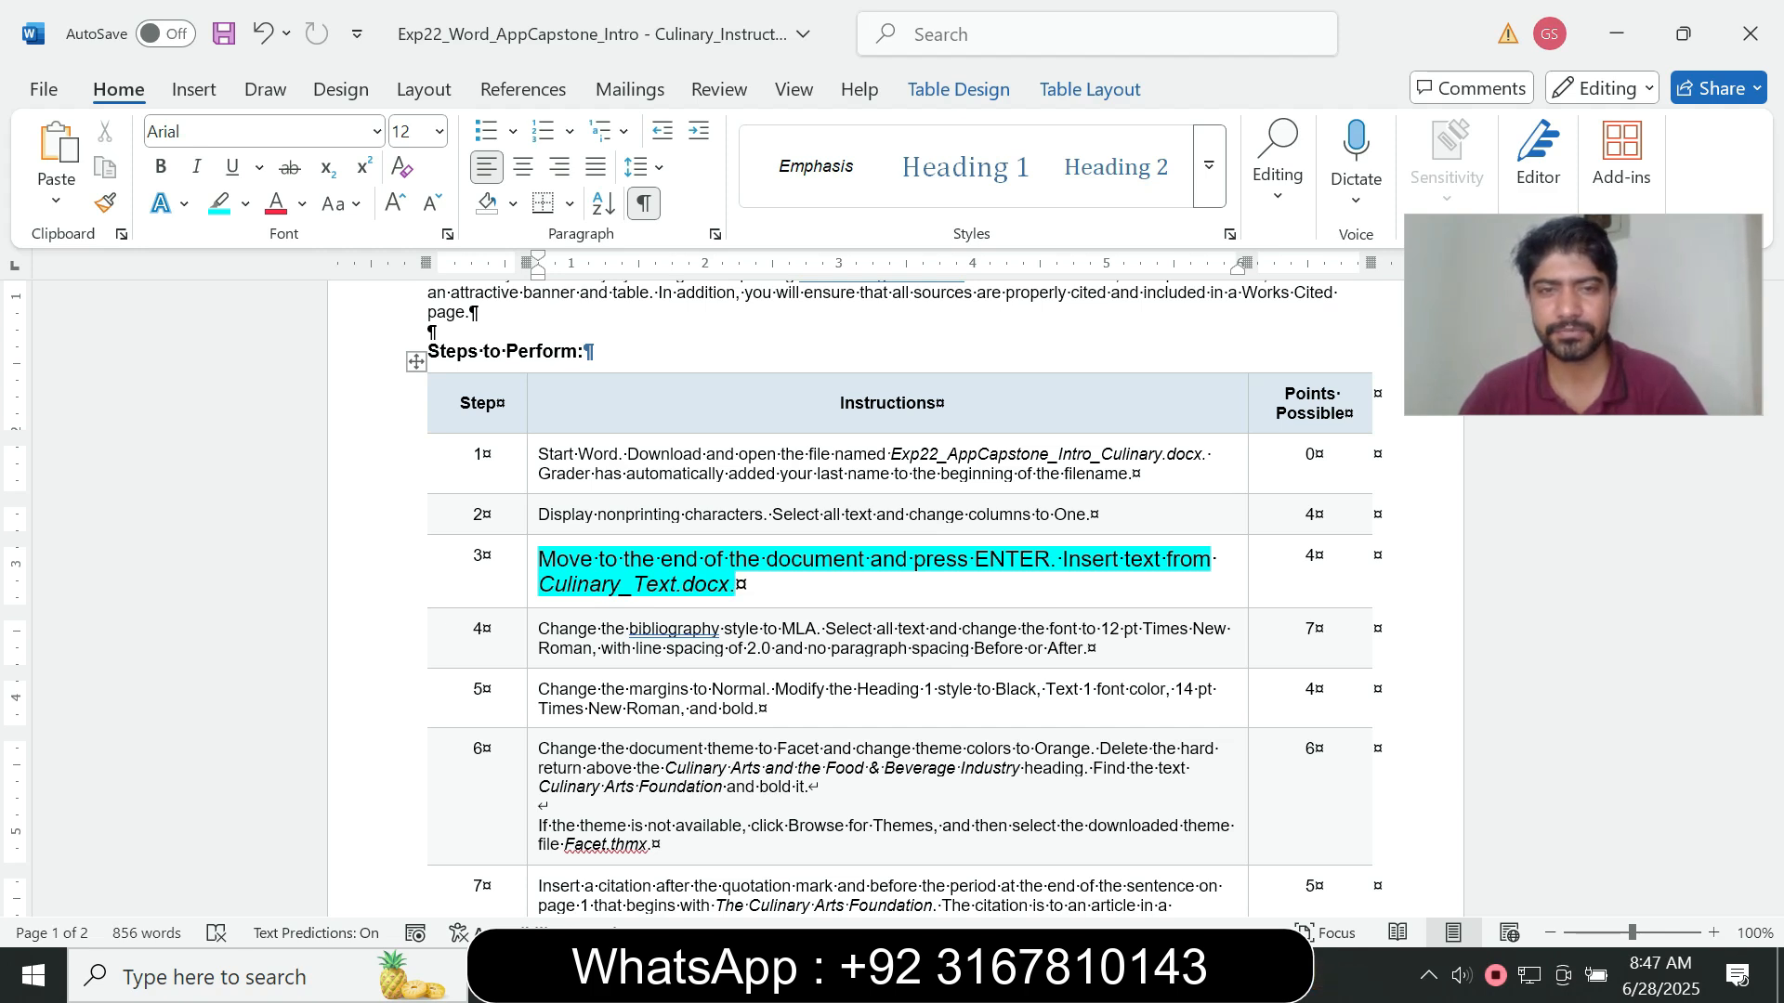
{"action": "left_click", "coordinate": [1083, 825]}
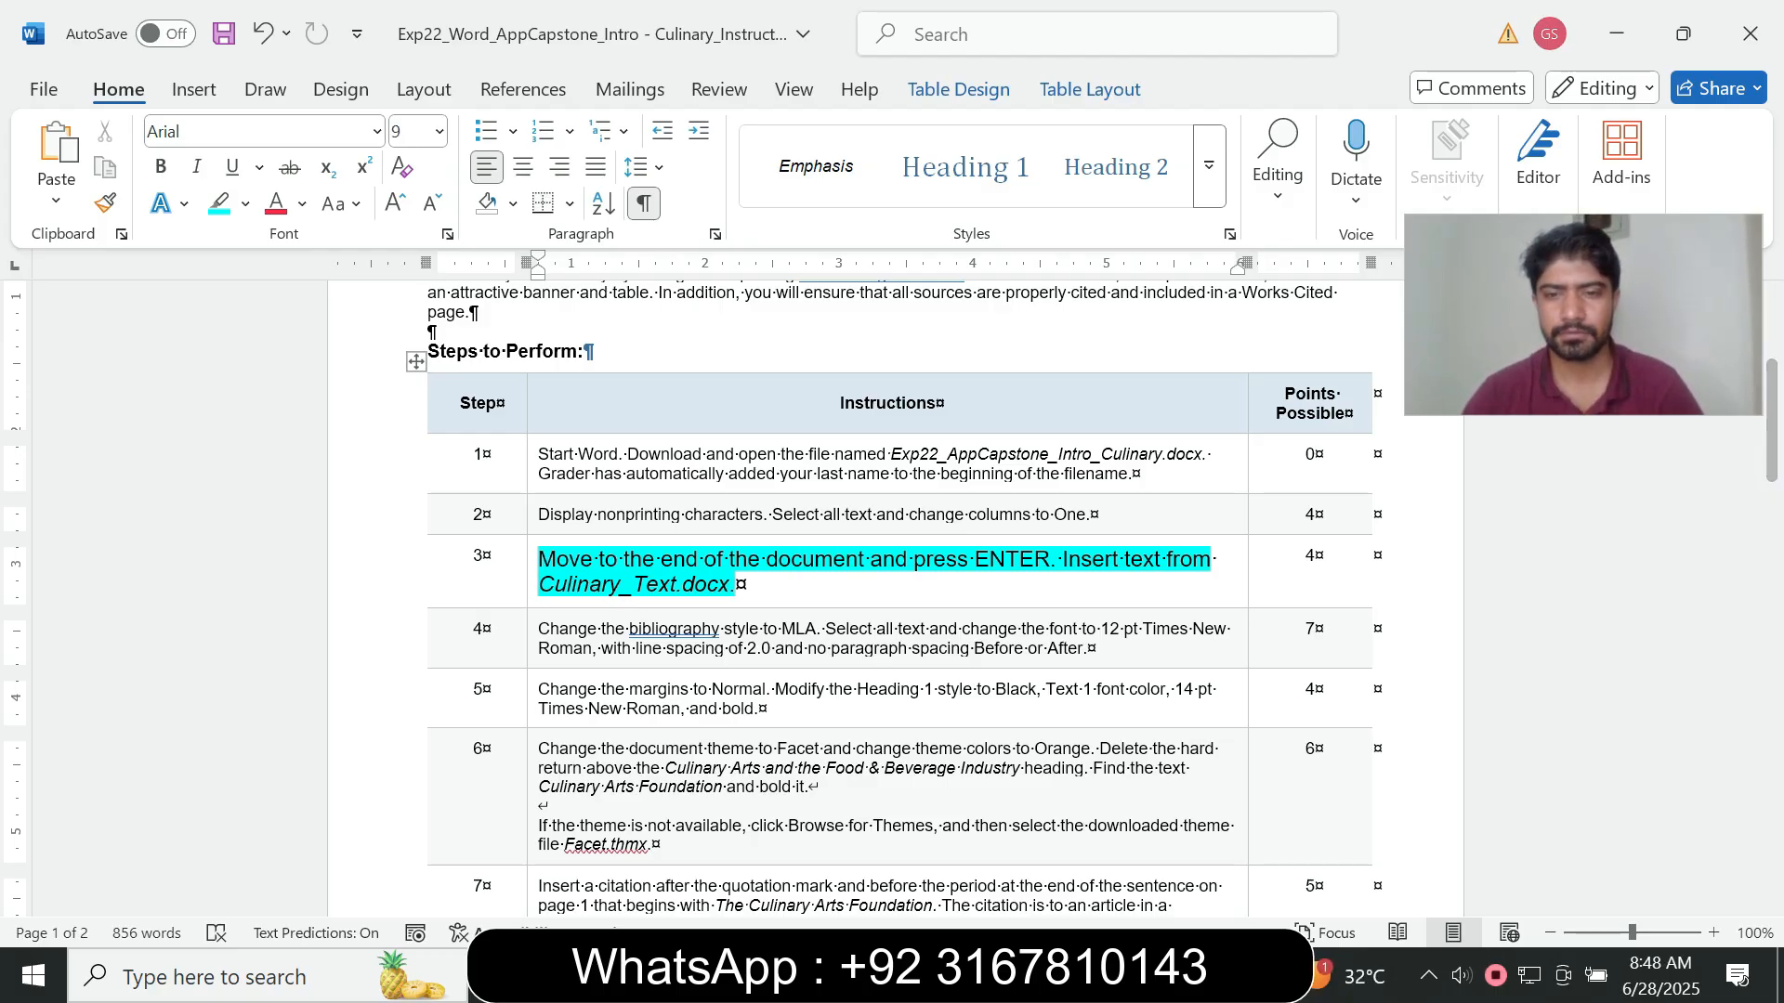
- Switch to the Intro_Culinary document and add a new empty paragraph after its last sentence, checking the step 3 instruction
{"action": "mouse_move", "coordinate": [1062, 975]}
{"action": "left_click", "coordinate": [912, 859]}
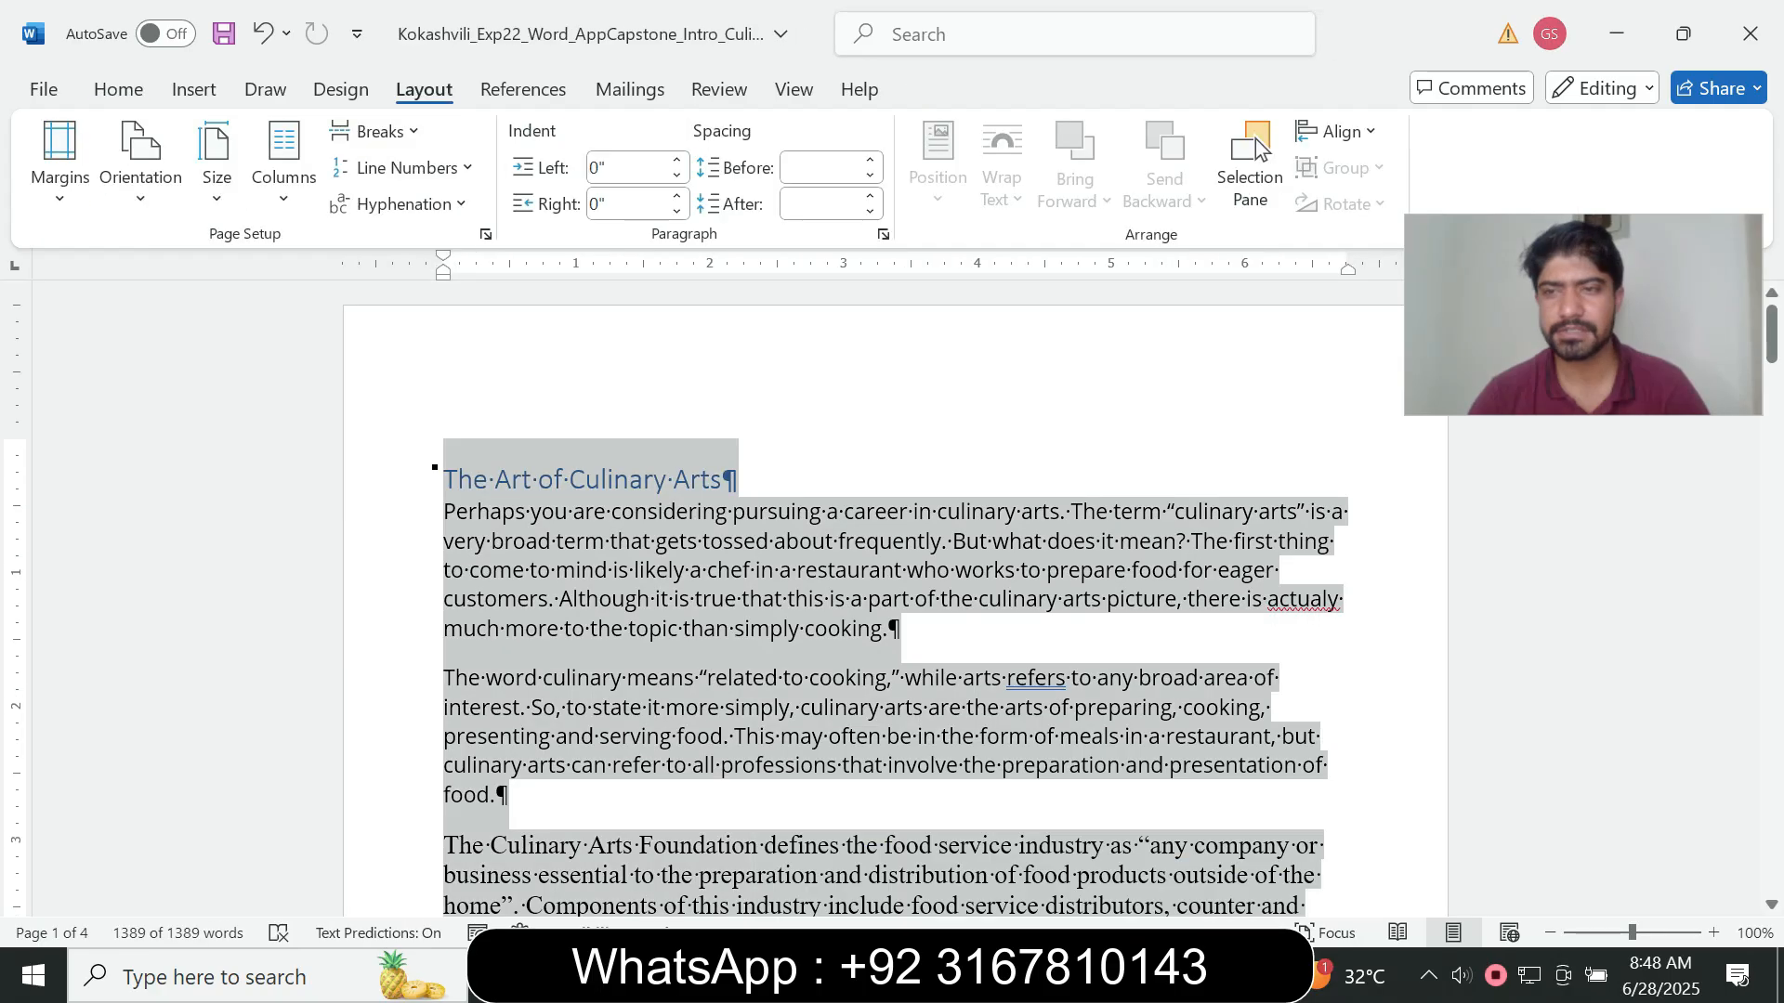
{"action": "left_click_drag", "start_coordinate": [1771, 336], "coordinate": [1772, 793]}
{"action": "left_click", "coordinate": [933, 454]}
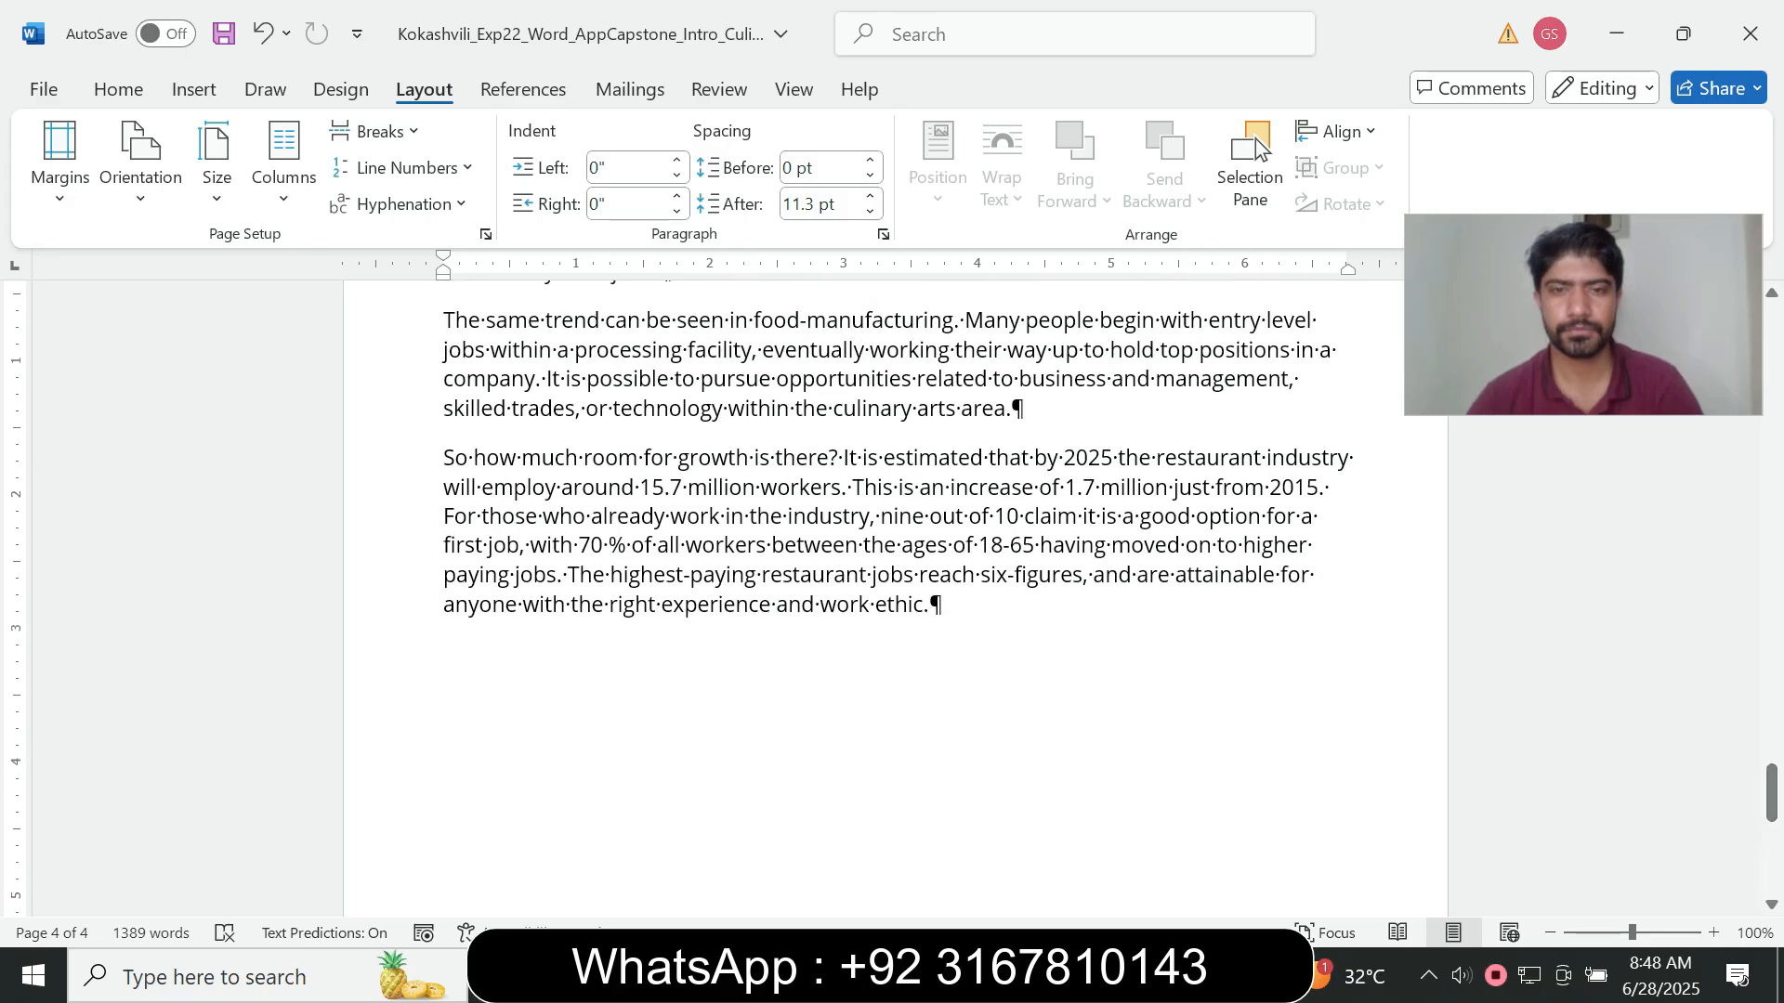
{"action": "left_click", "coordinate": [1062, 975]}
{"action": "left_click", "coordinate": [1211, 847]}
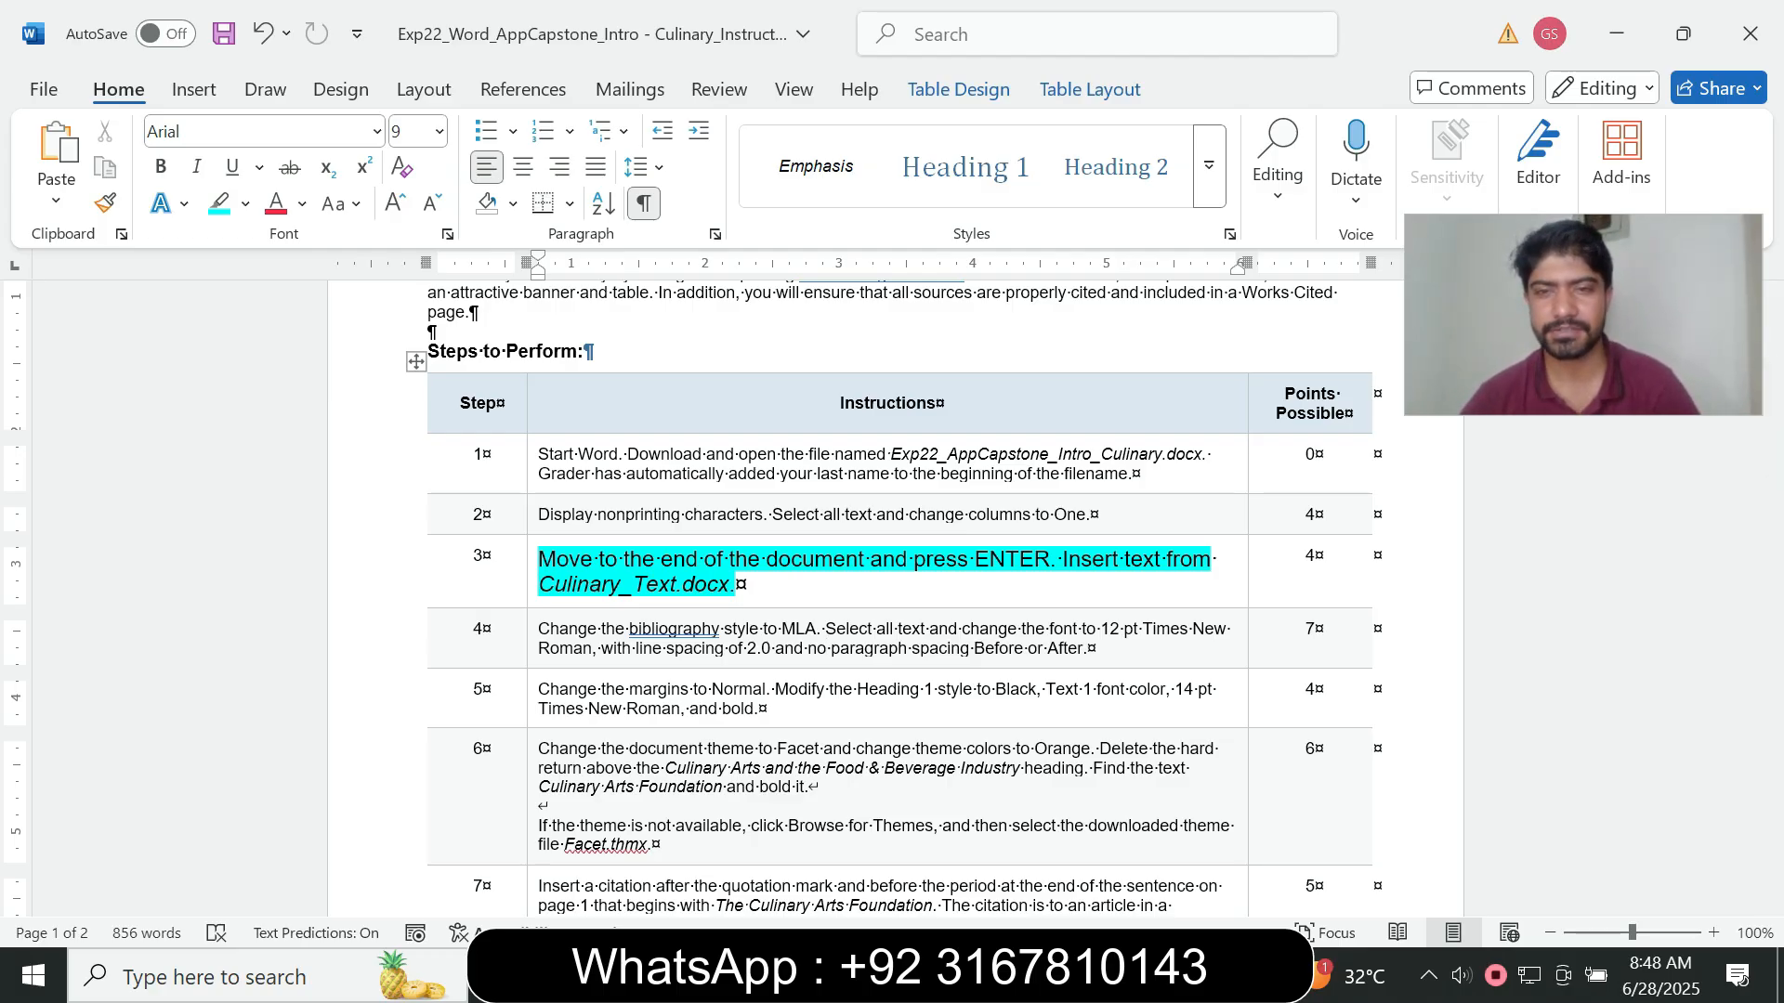
{"action": "mouse_move", "coordinate": [1062, 976]}
{"action": "key", "text": "Return"}
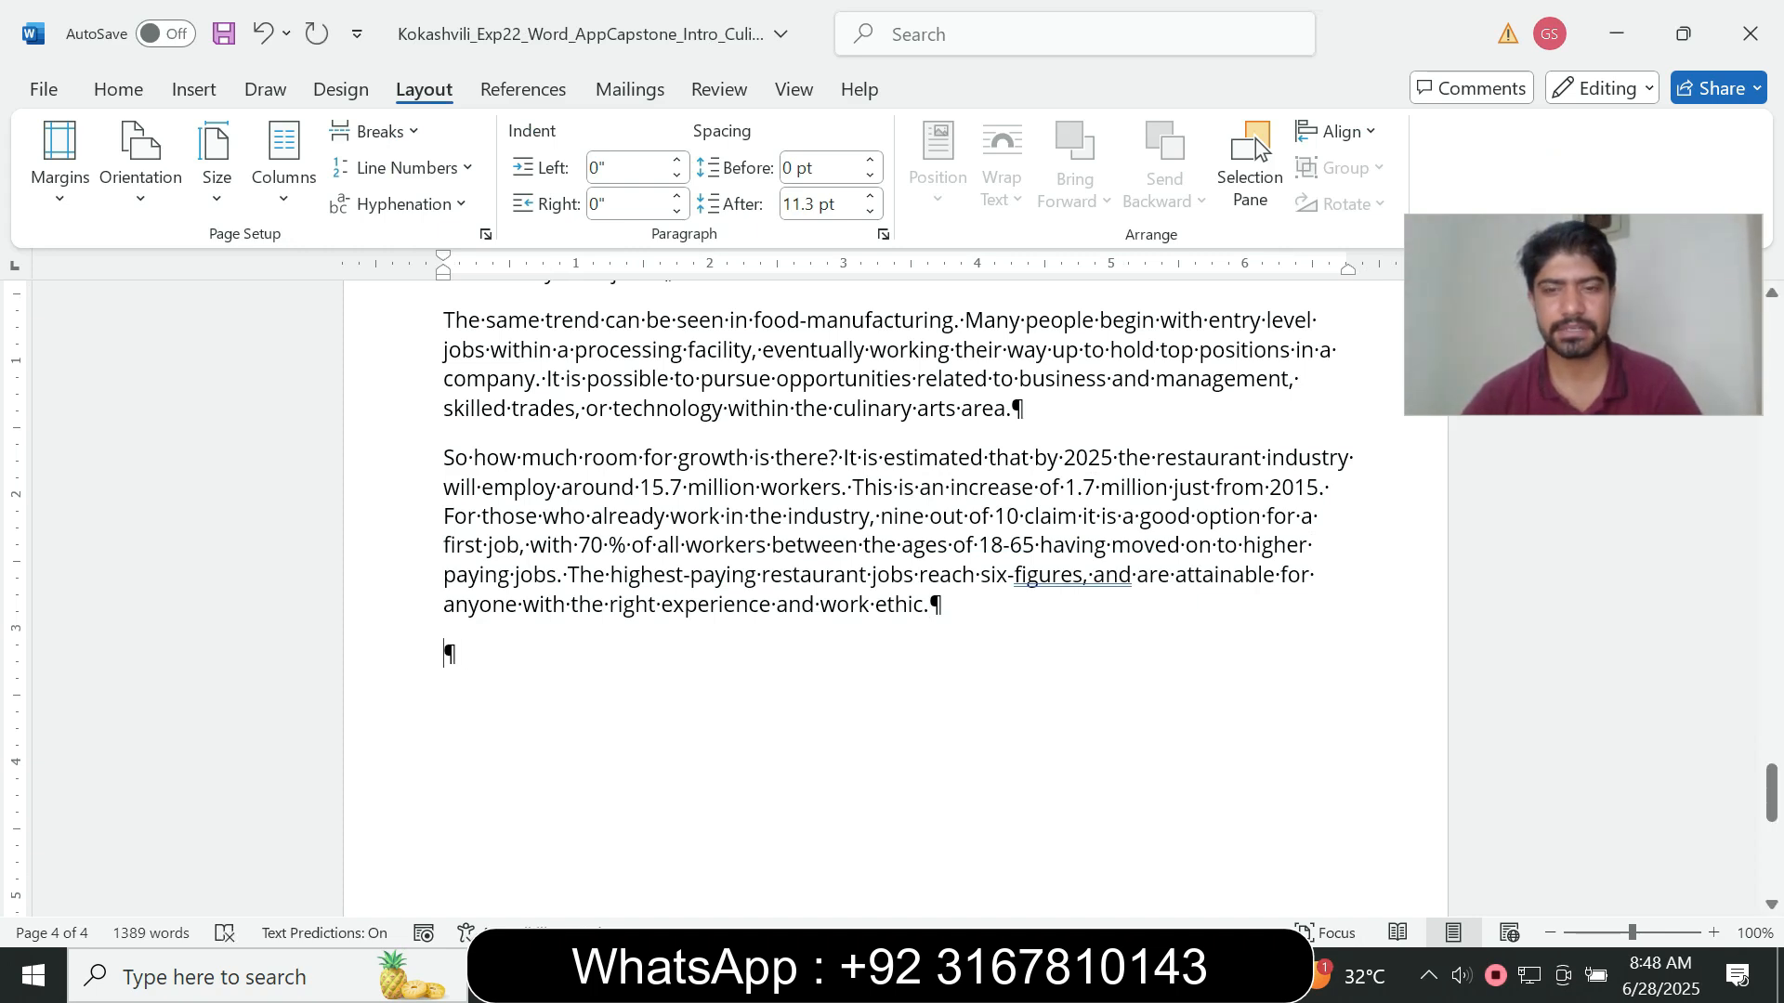
- Recheck the step 3 instruction and insert the text of the Culinary_Text file from Downloads at the end of the Intro_Culinary document
{"action": "key", "text": "super+8"}
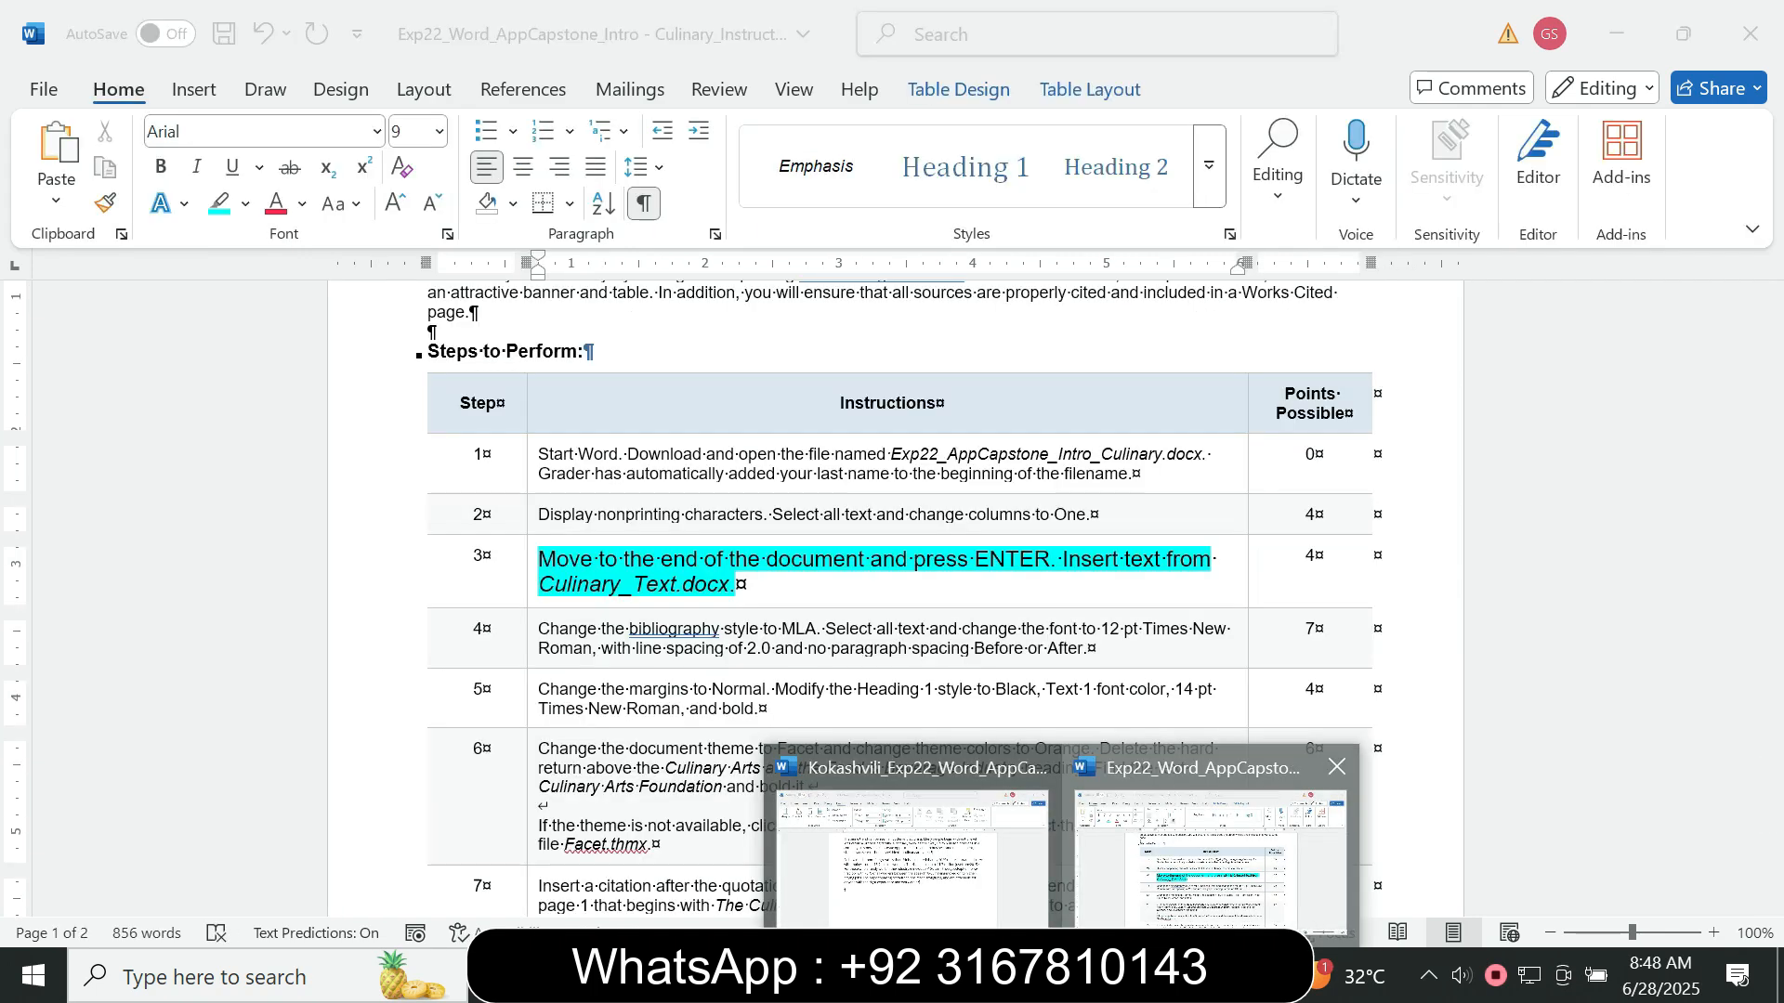
{"action": "left_click", "coordinate": [1208, 934]}
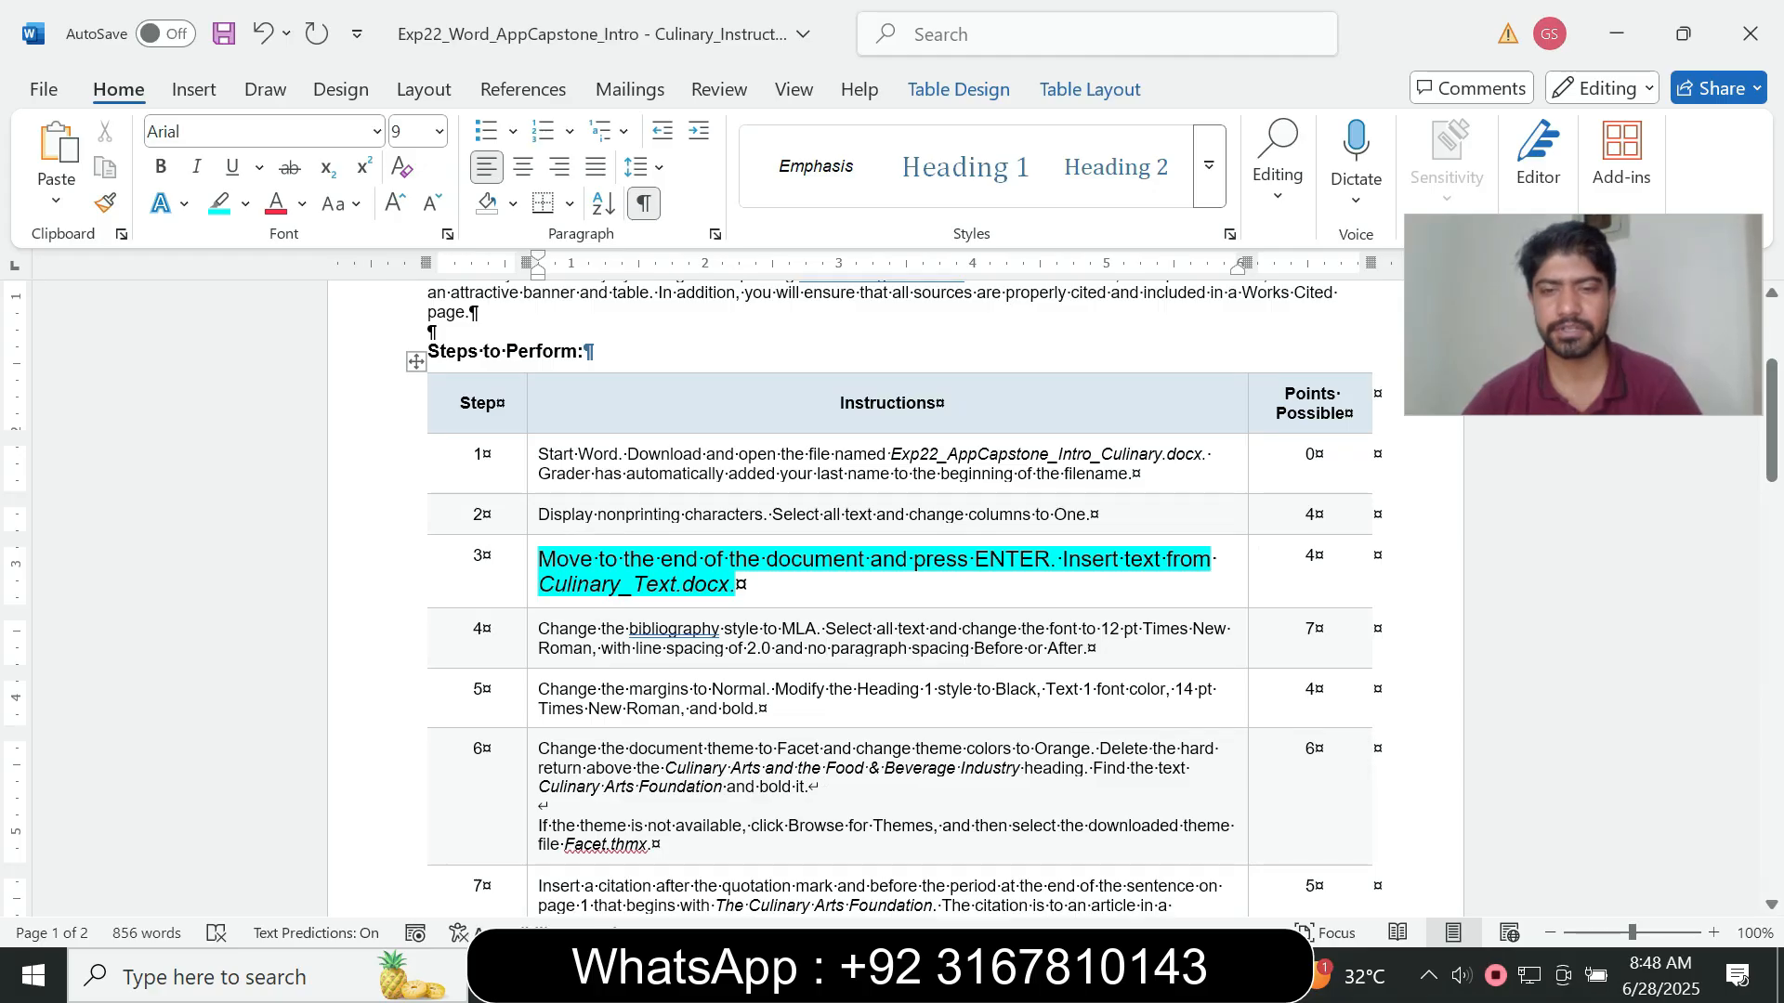
{"action": "key", "text": "super+8"}
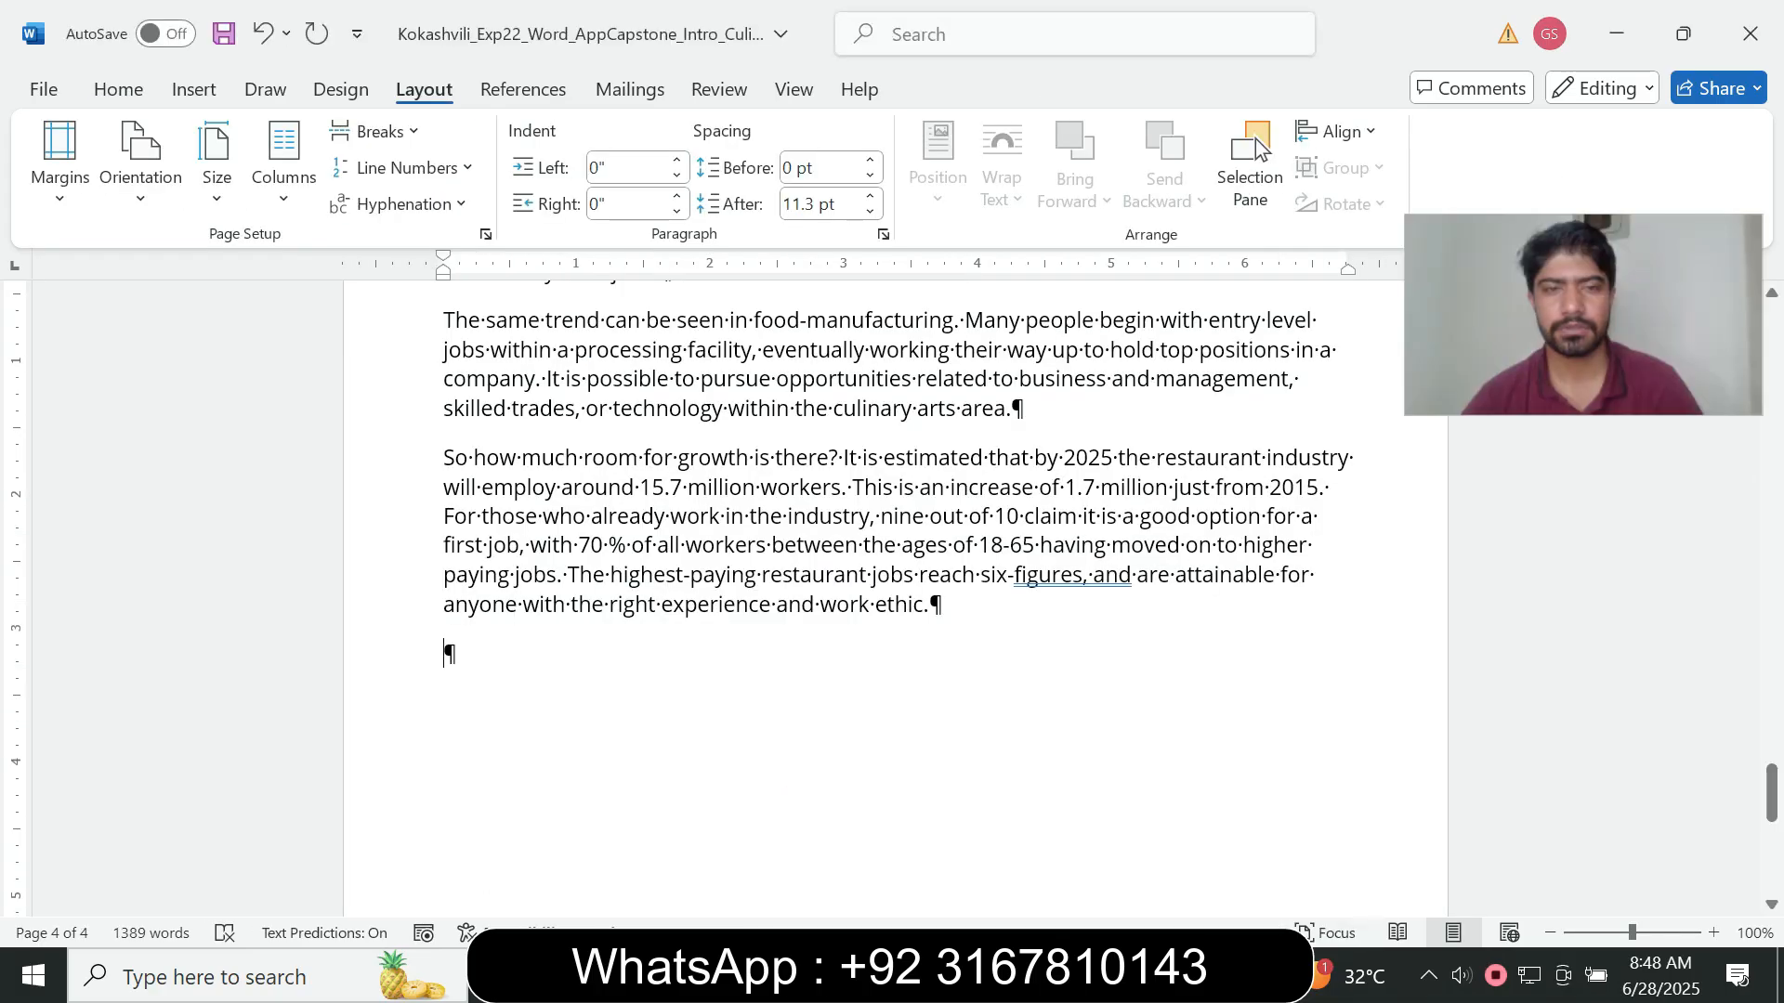
{"action": "left_click", "coordinate": [118, 89]}
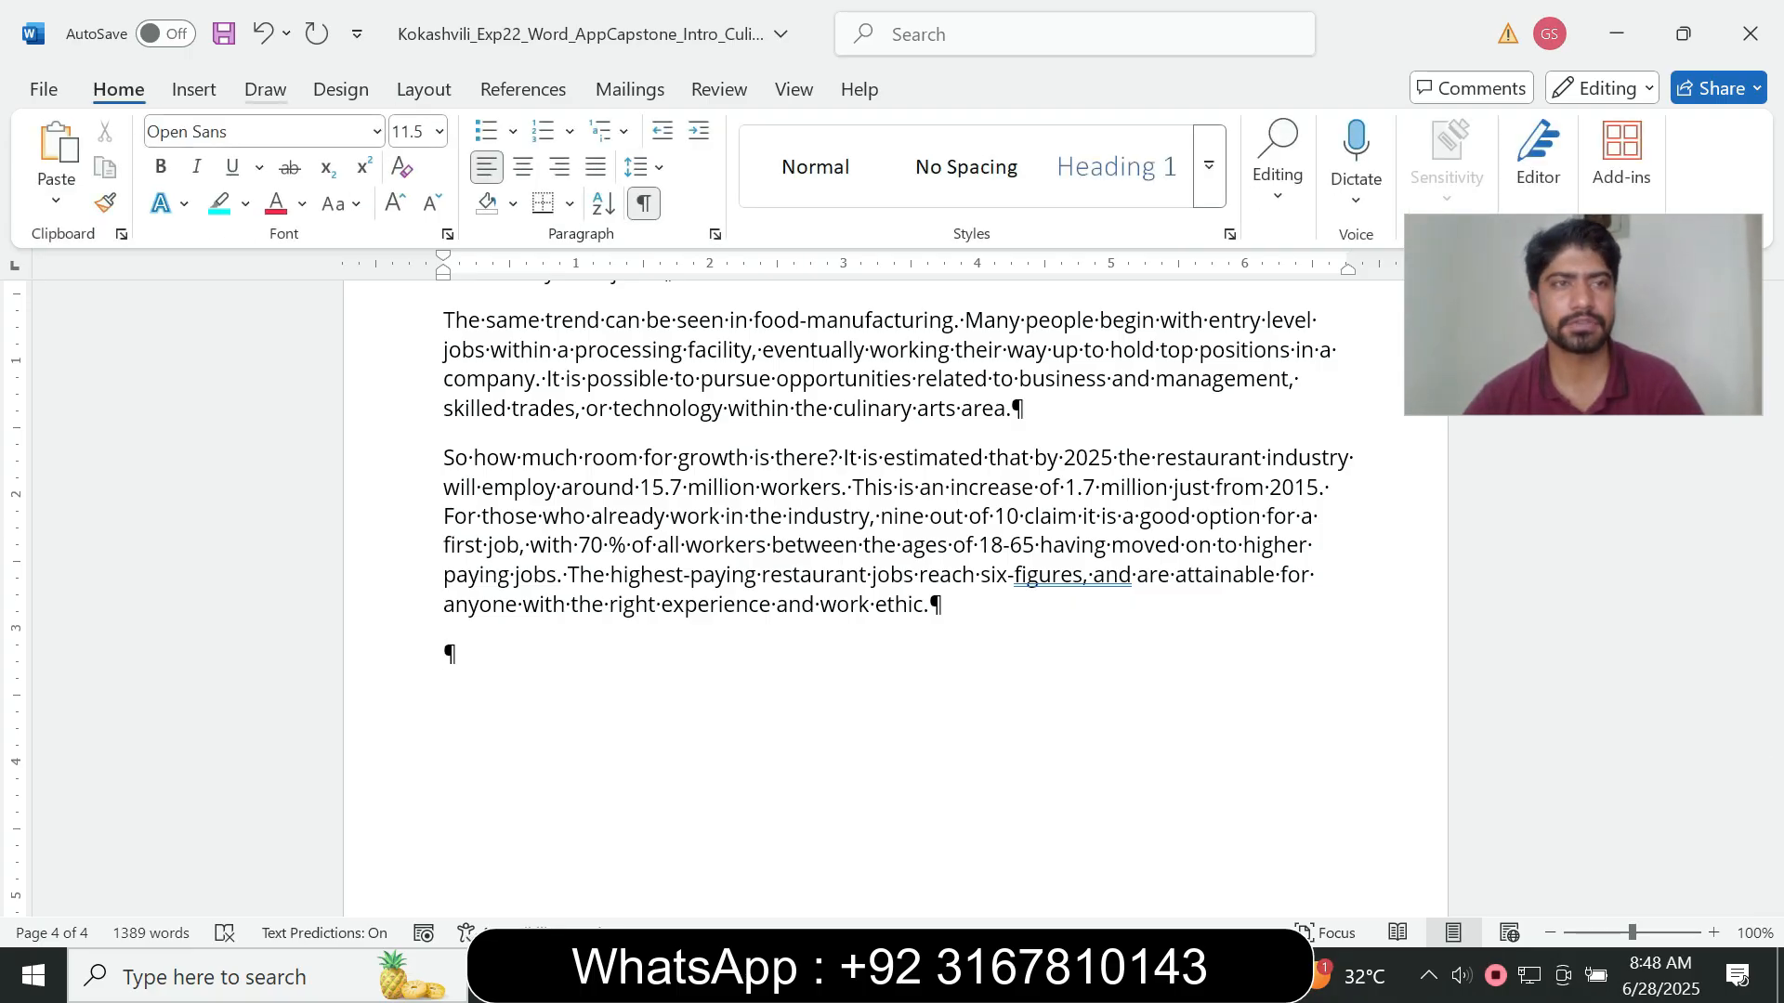
{"action": "left_click", "coordinate": [194, 89]}
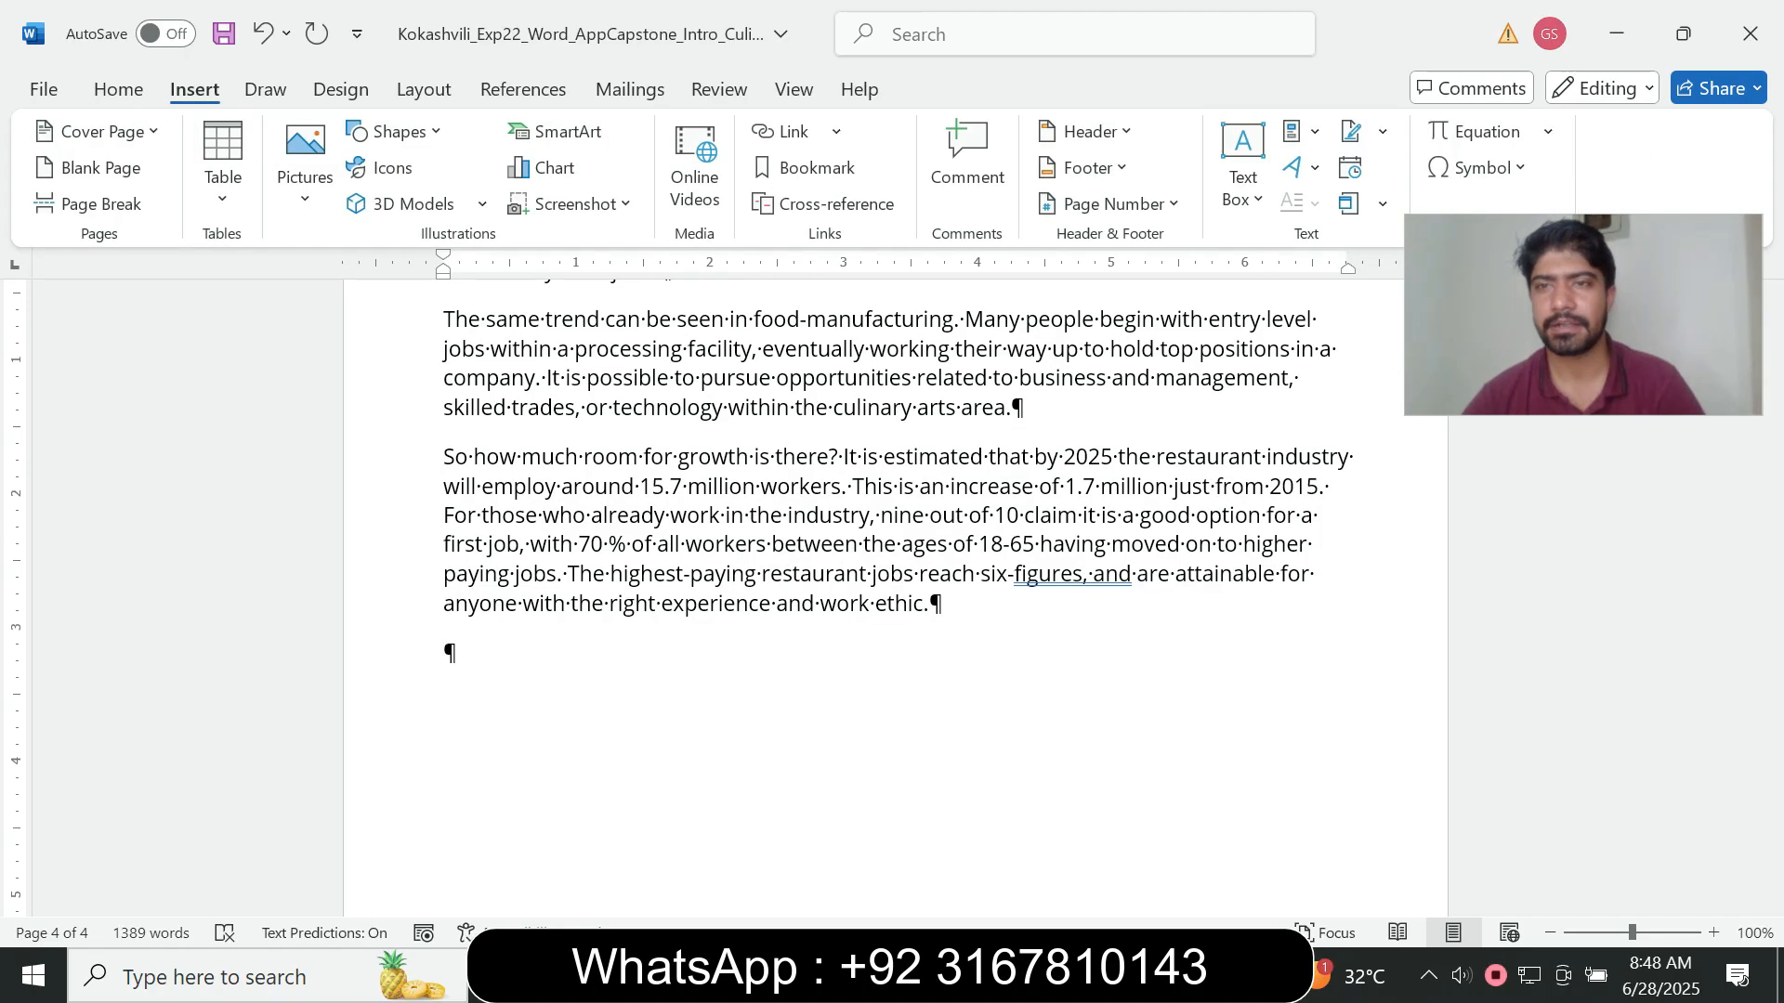
{"action": "left_click_drag", "start_coordinate": [1583, 316], "coordinate": [1584, 400]}
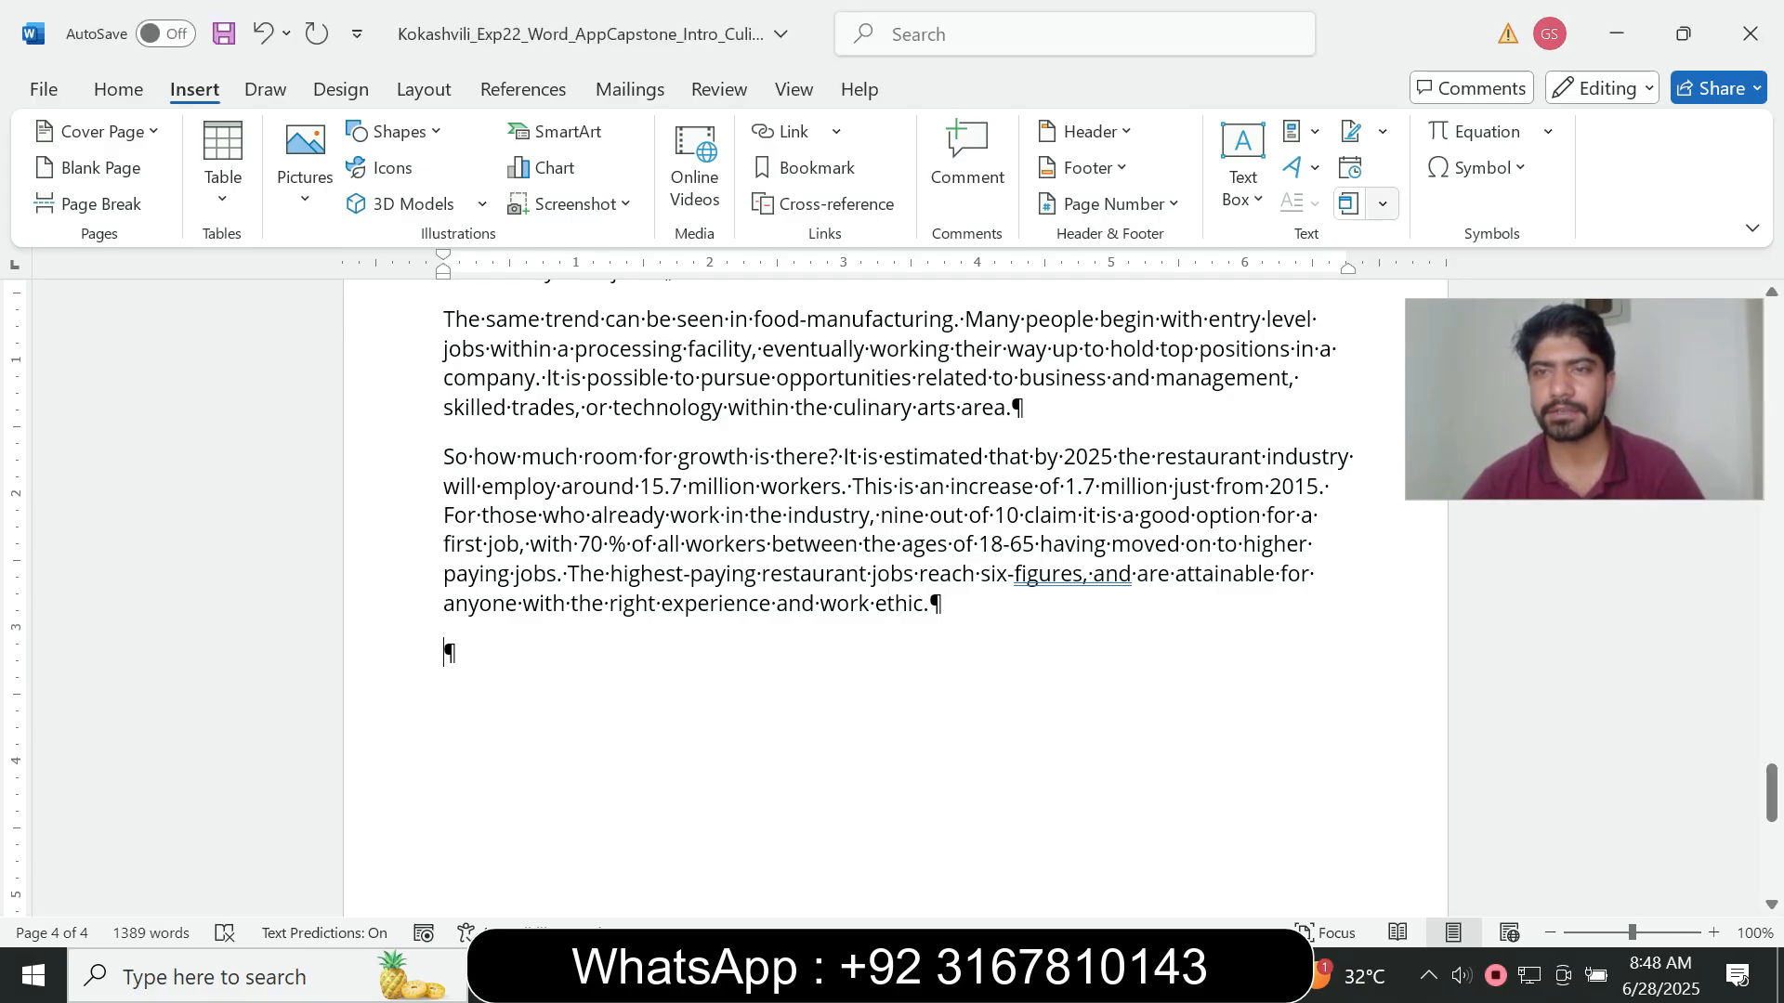
{"action": "left_click", "coordinate": [1382, 204]}
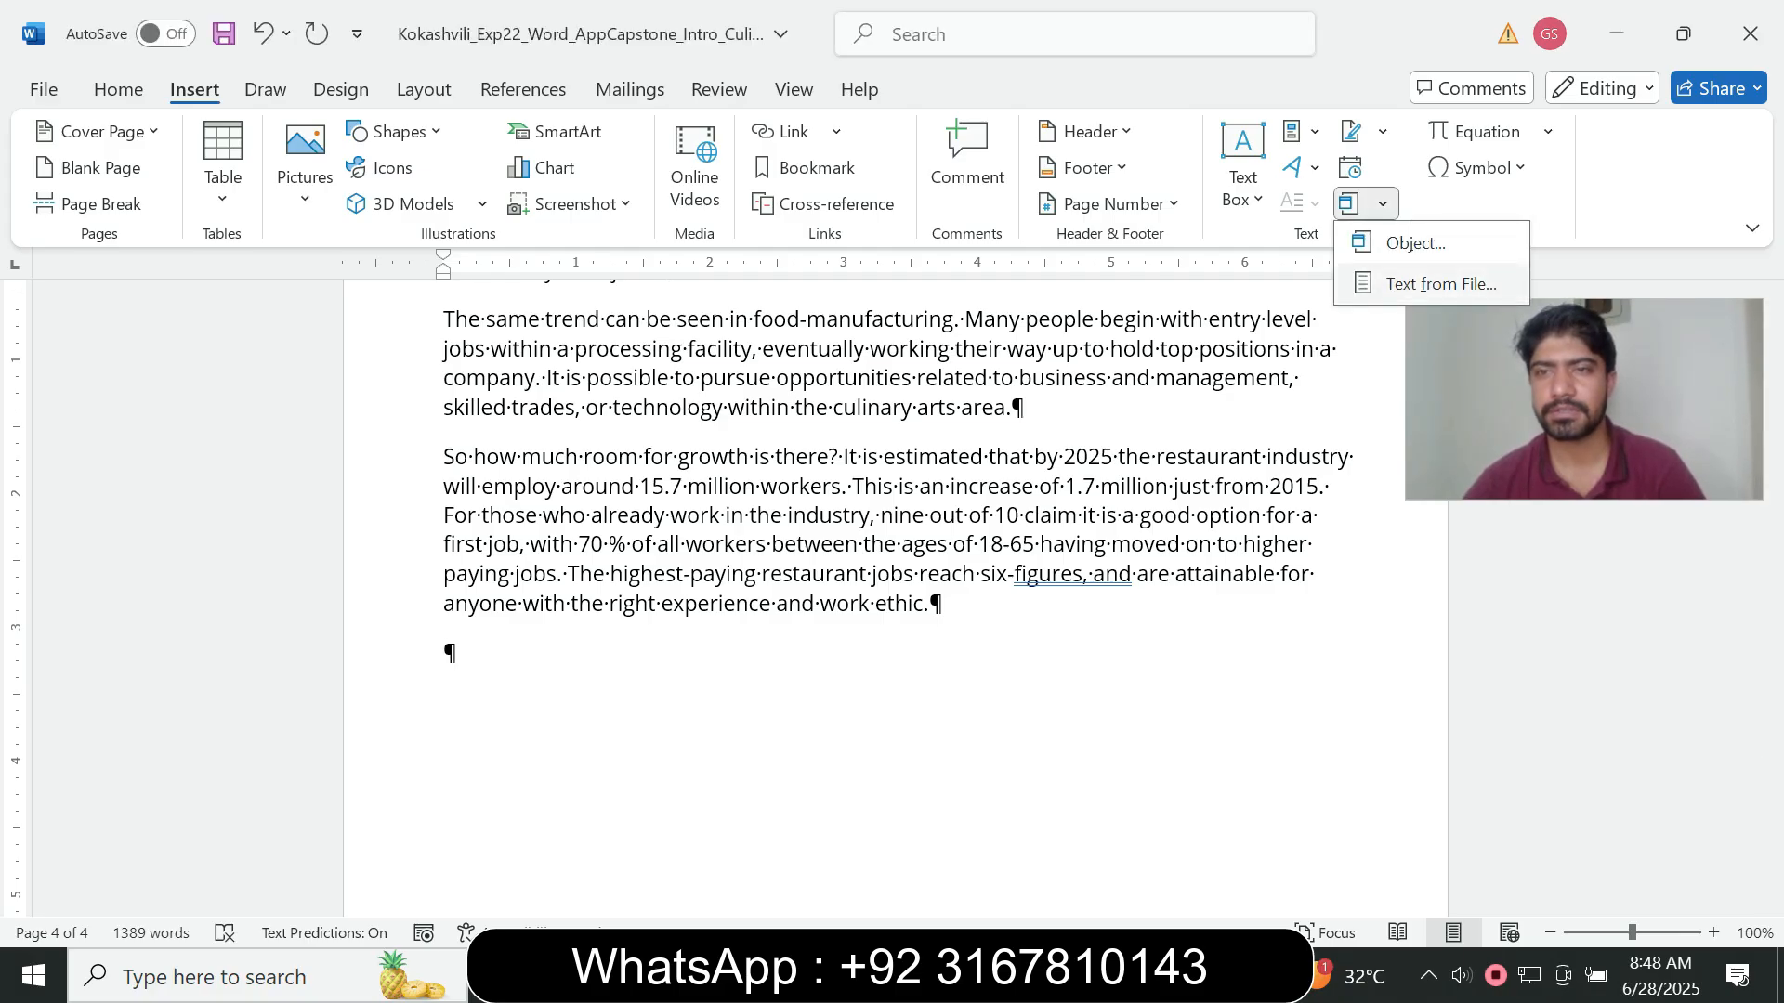
{"action": "left_click", "coordinate": [1440, 284]}
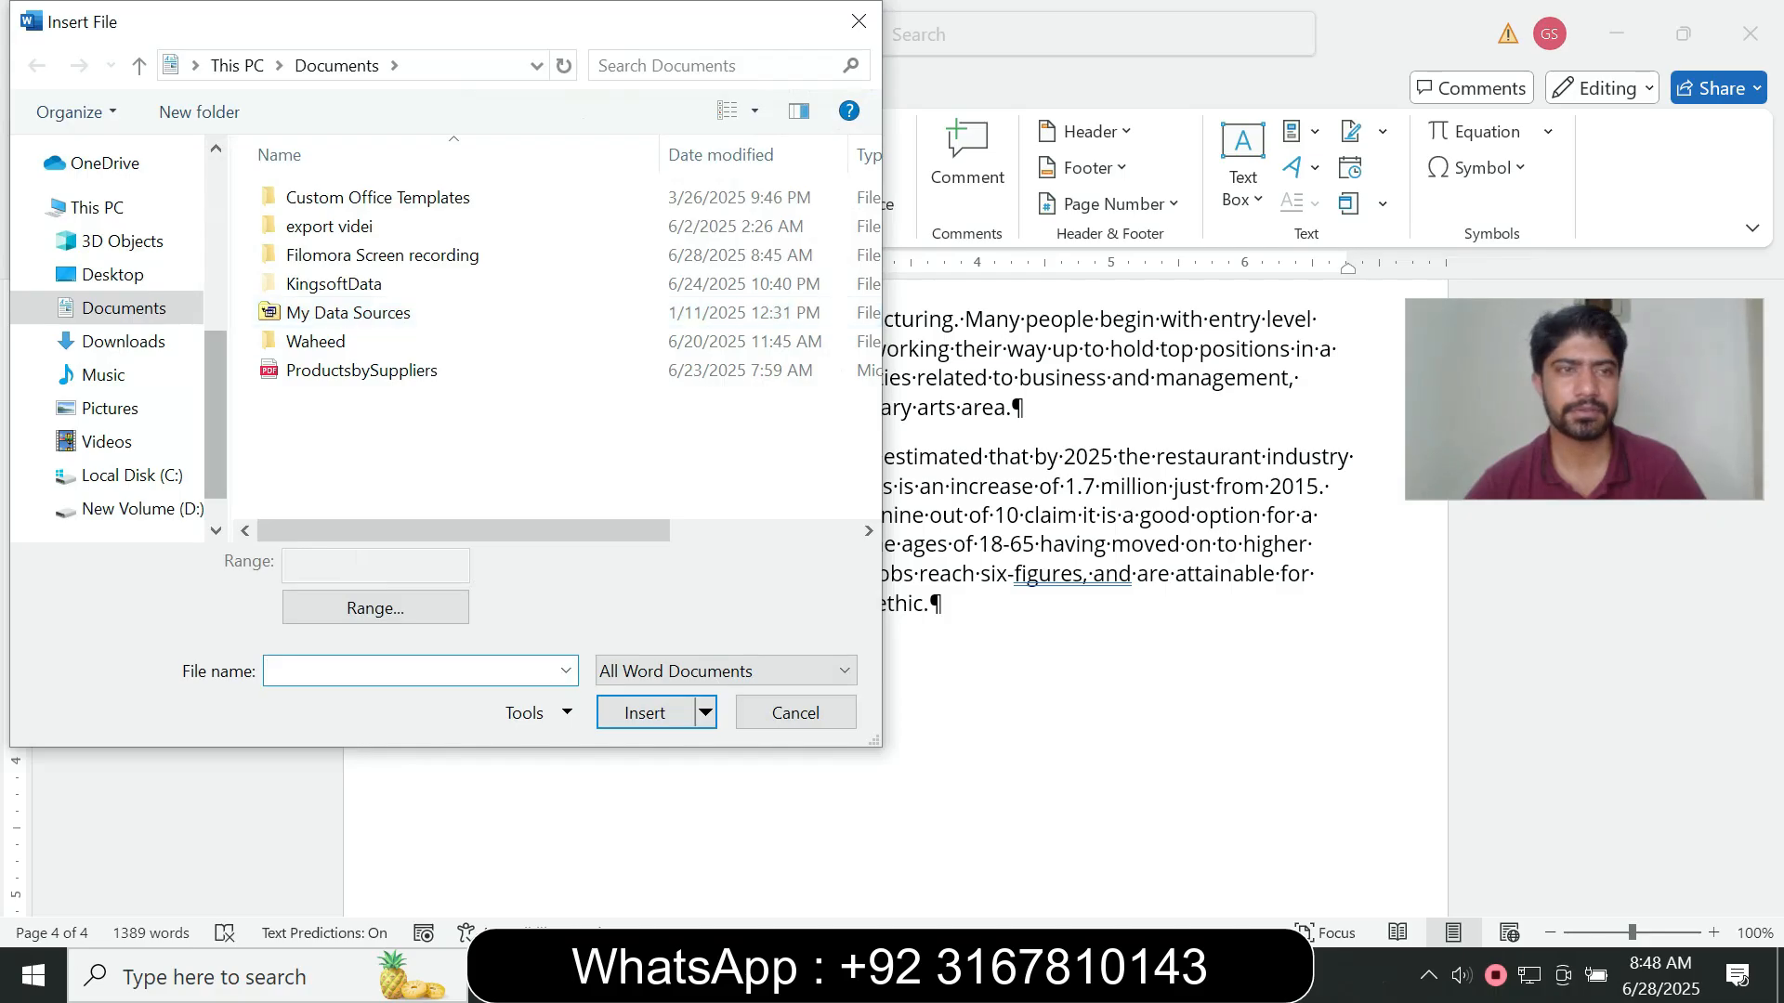
{"action": "left_click", "coordinate": [123, 341]}
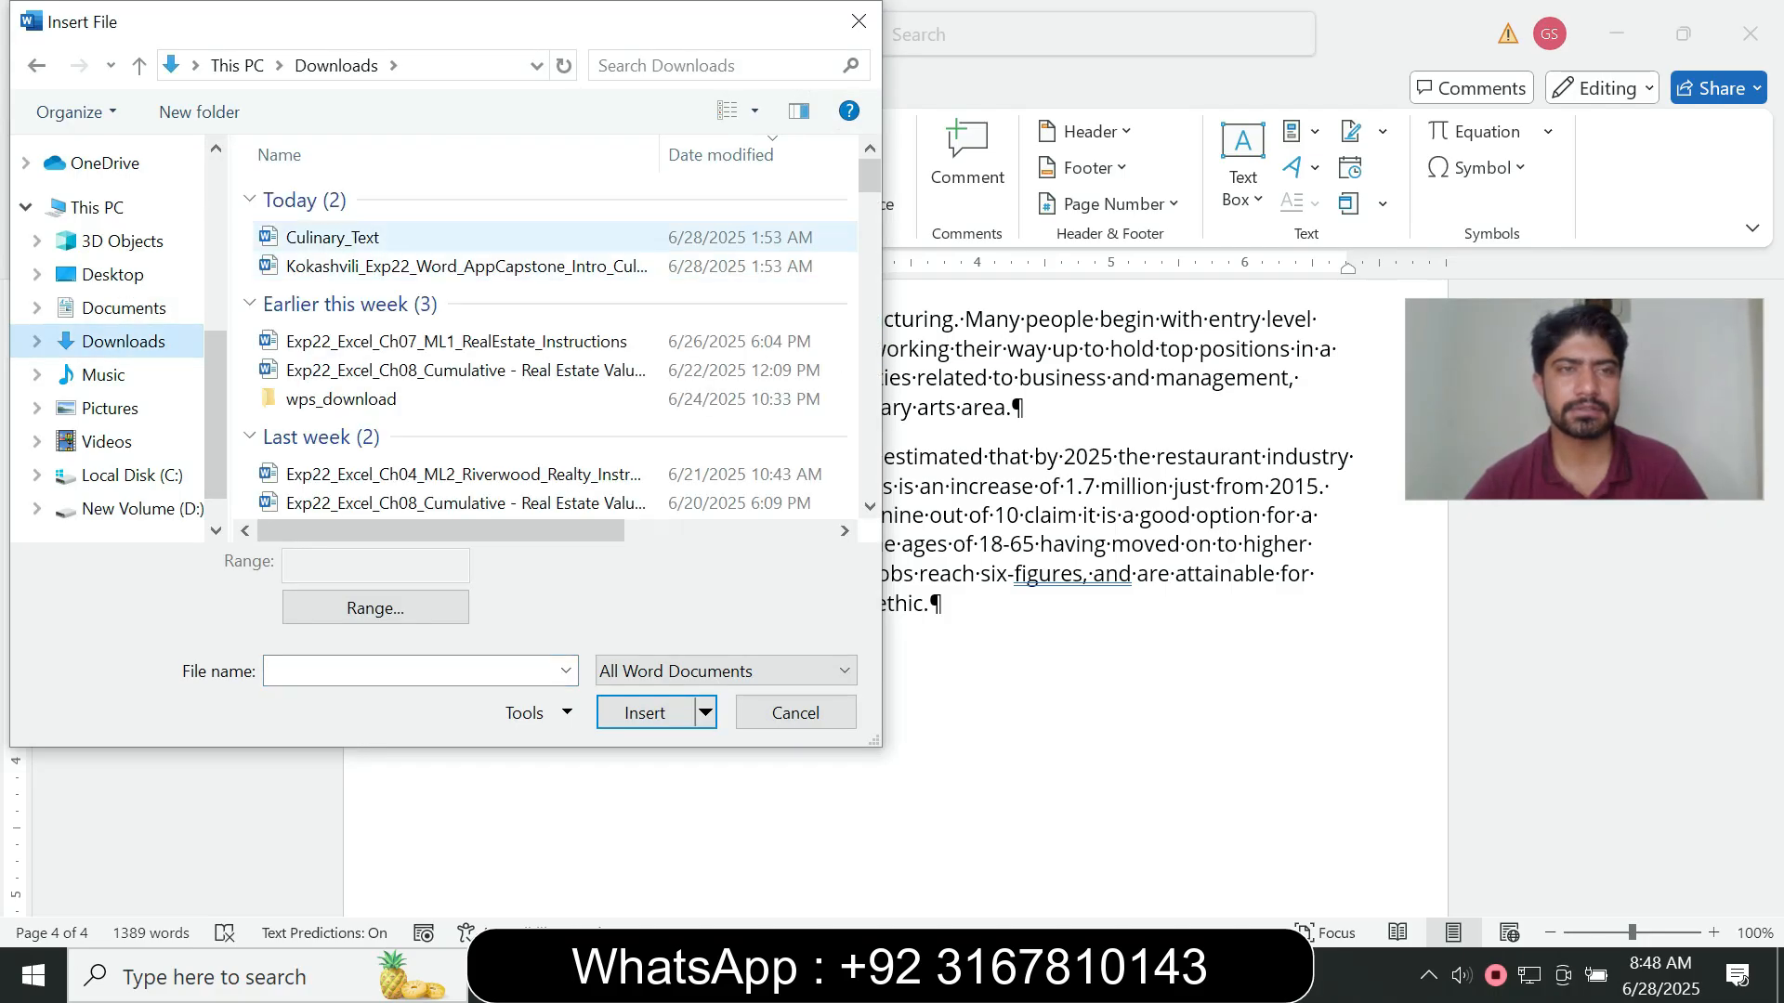
{"action": "left_click", "coordinate": [409, 238]}
{"action": "left_click", "coordinate": [644, 714]}
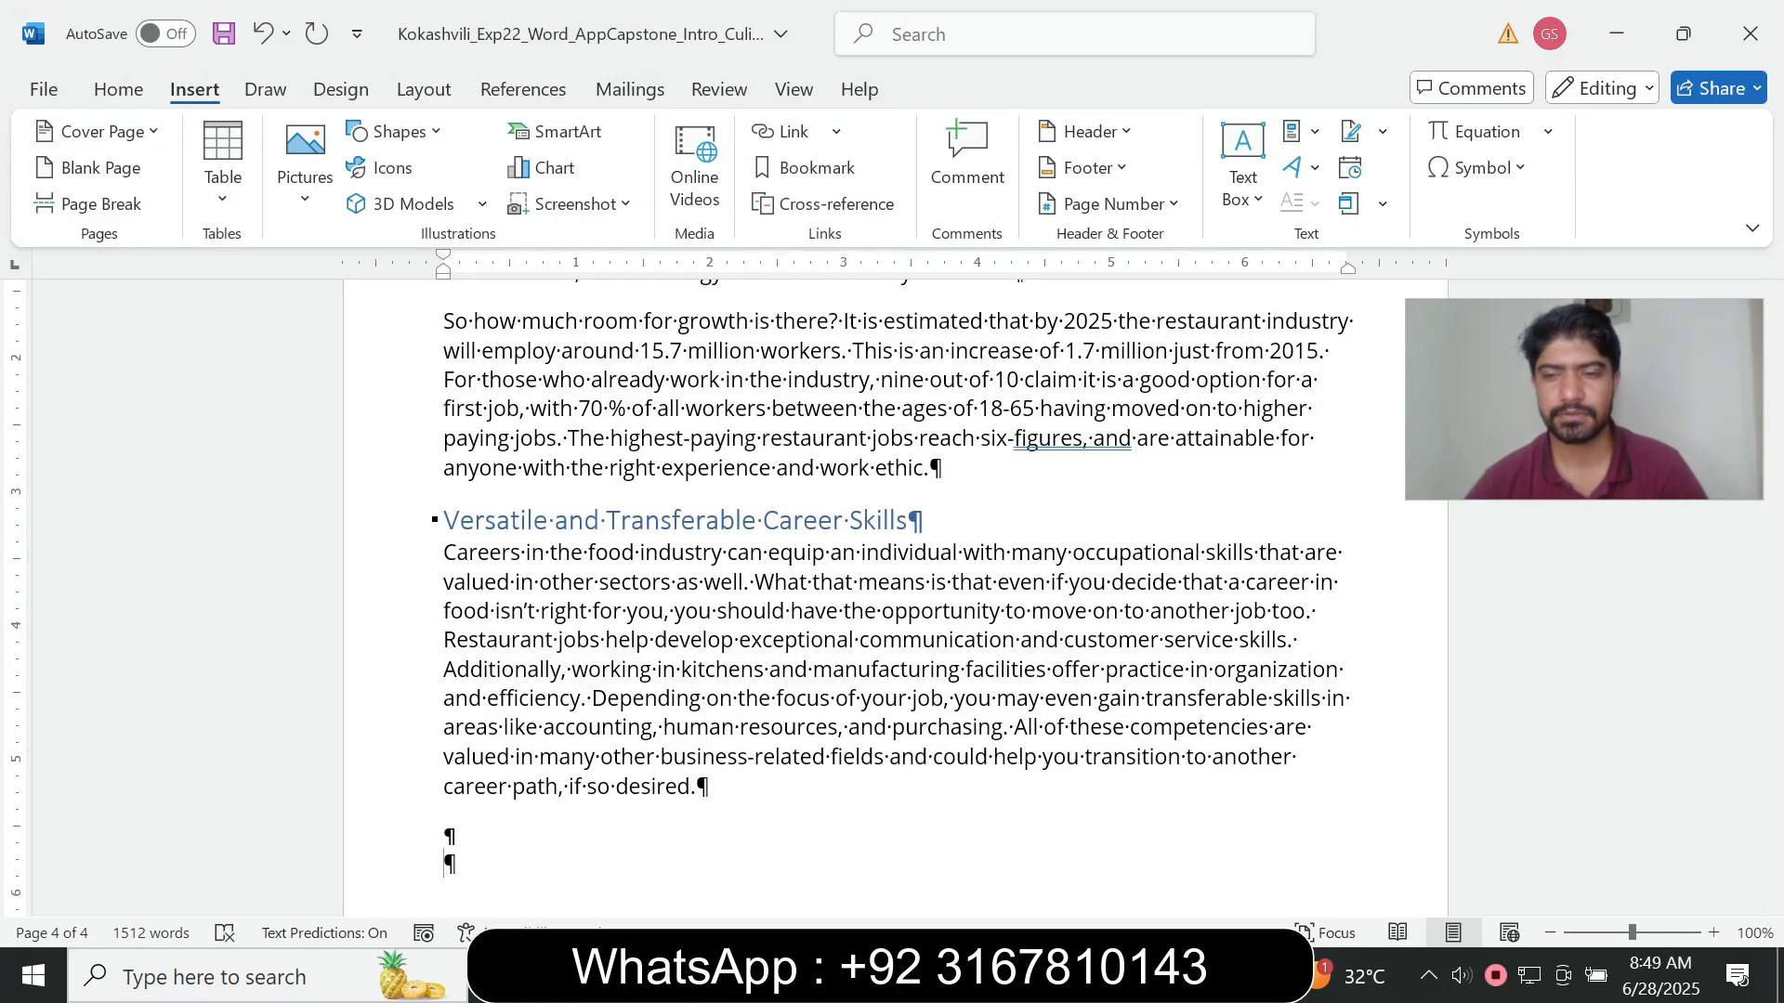
- Switch to the instructions document, reset the step 3 instruction to 9 pt and remove its highlight
{"action": "mouse_move", "coordinate": [1062, 975]}
{"action": "left_click", "coordinate": [1214, 845]}
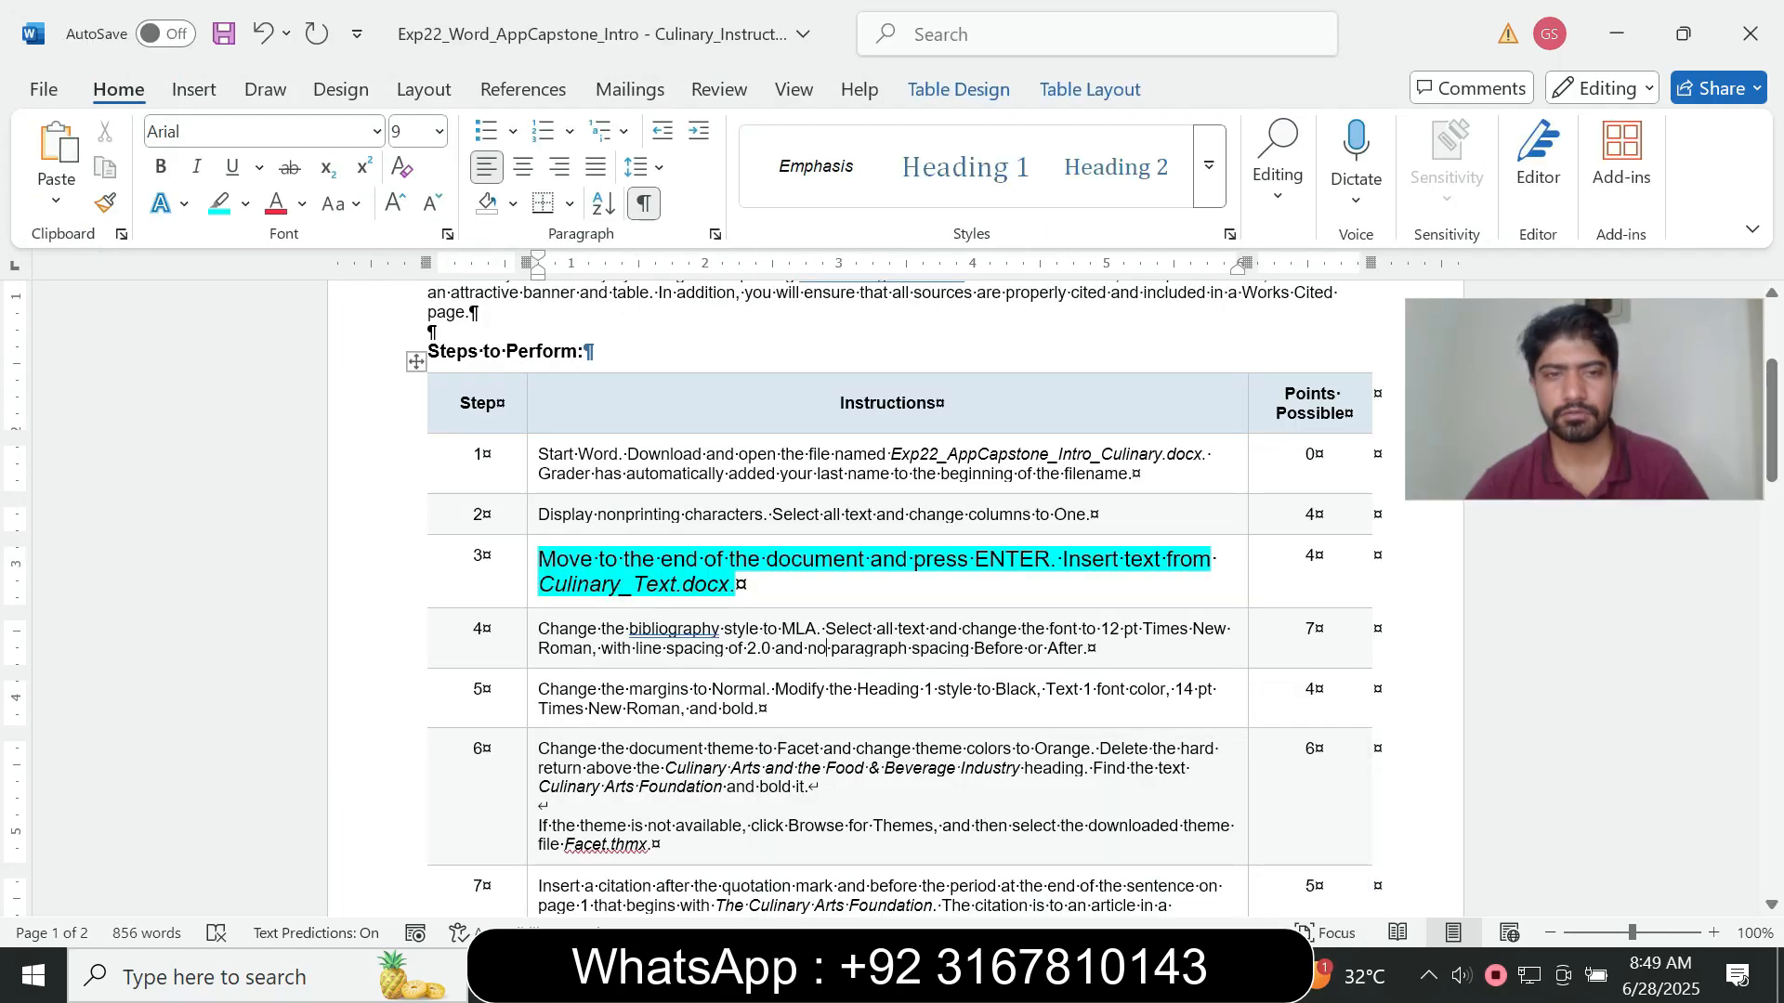
{"action": "left_click", "coordinate": [533, 582]}
{"action": "left_click", "coordinate": [697, 503]}
{"action": "left_click", "coordinate": [670, 55]}
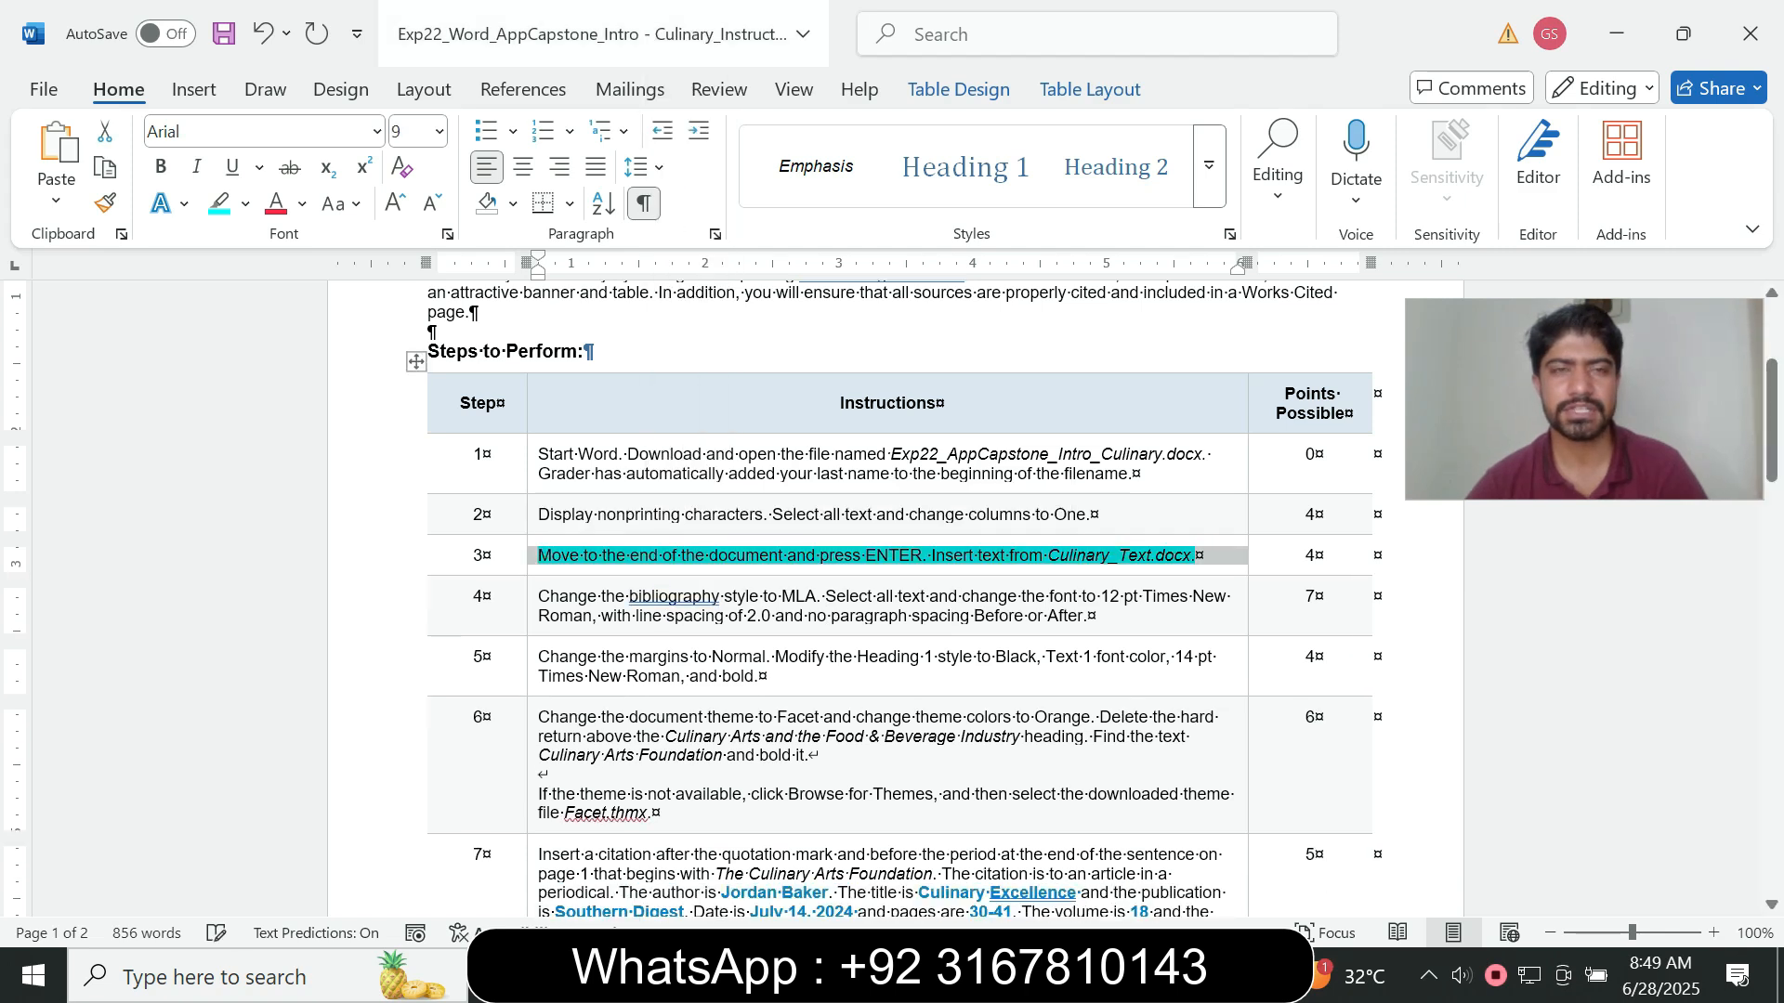
{"action": "right_click", "coordinate": [244, 205]}
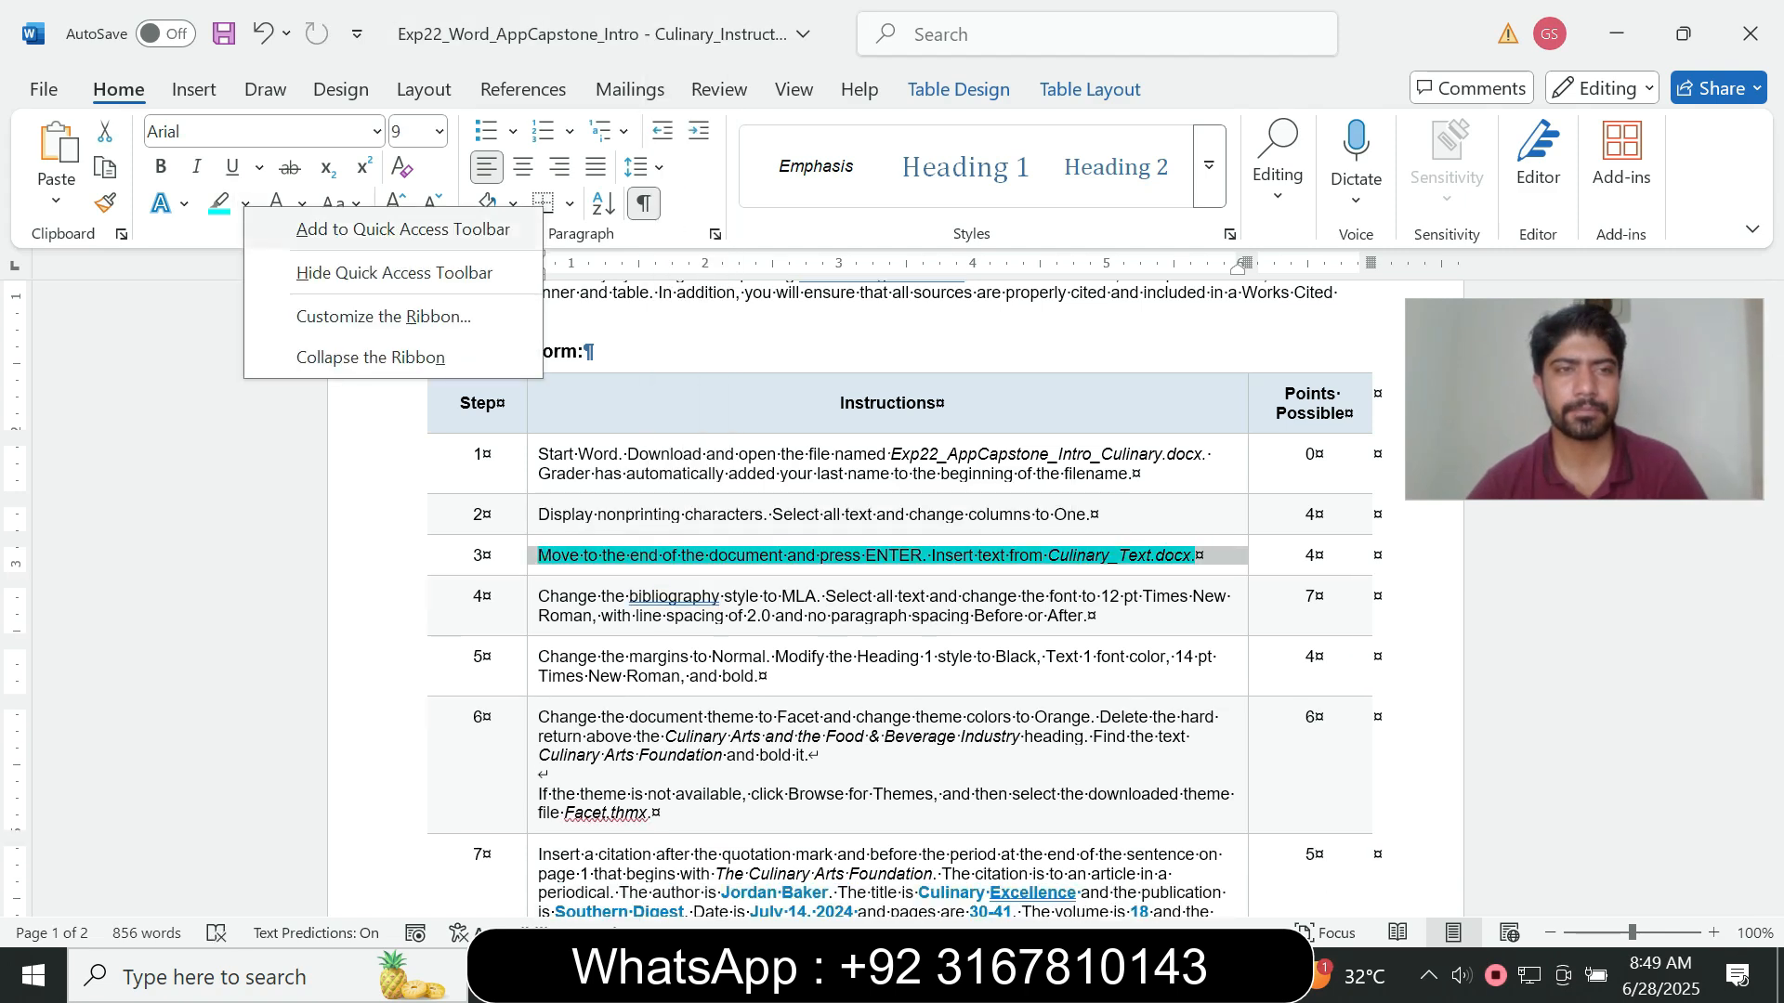
{"action": "left_click", "coordinate": [246, 204]}
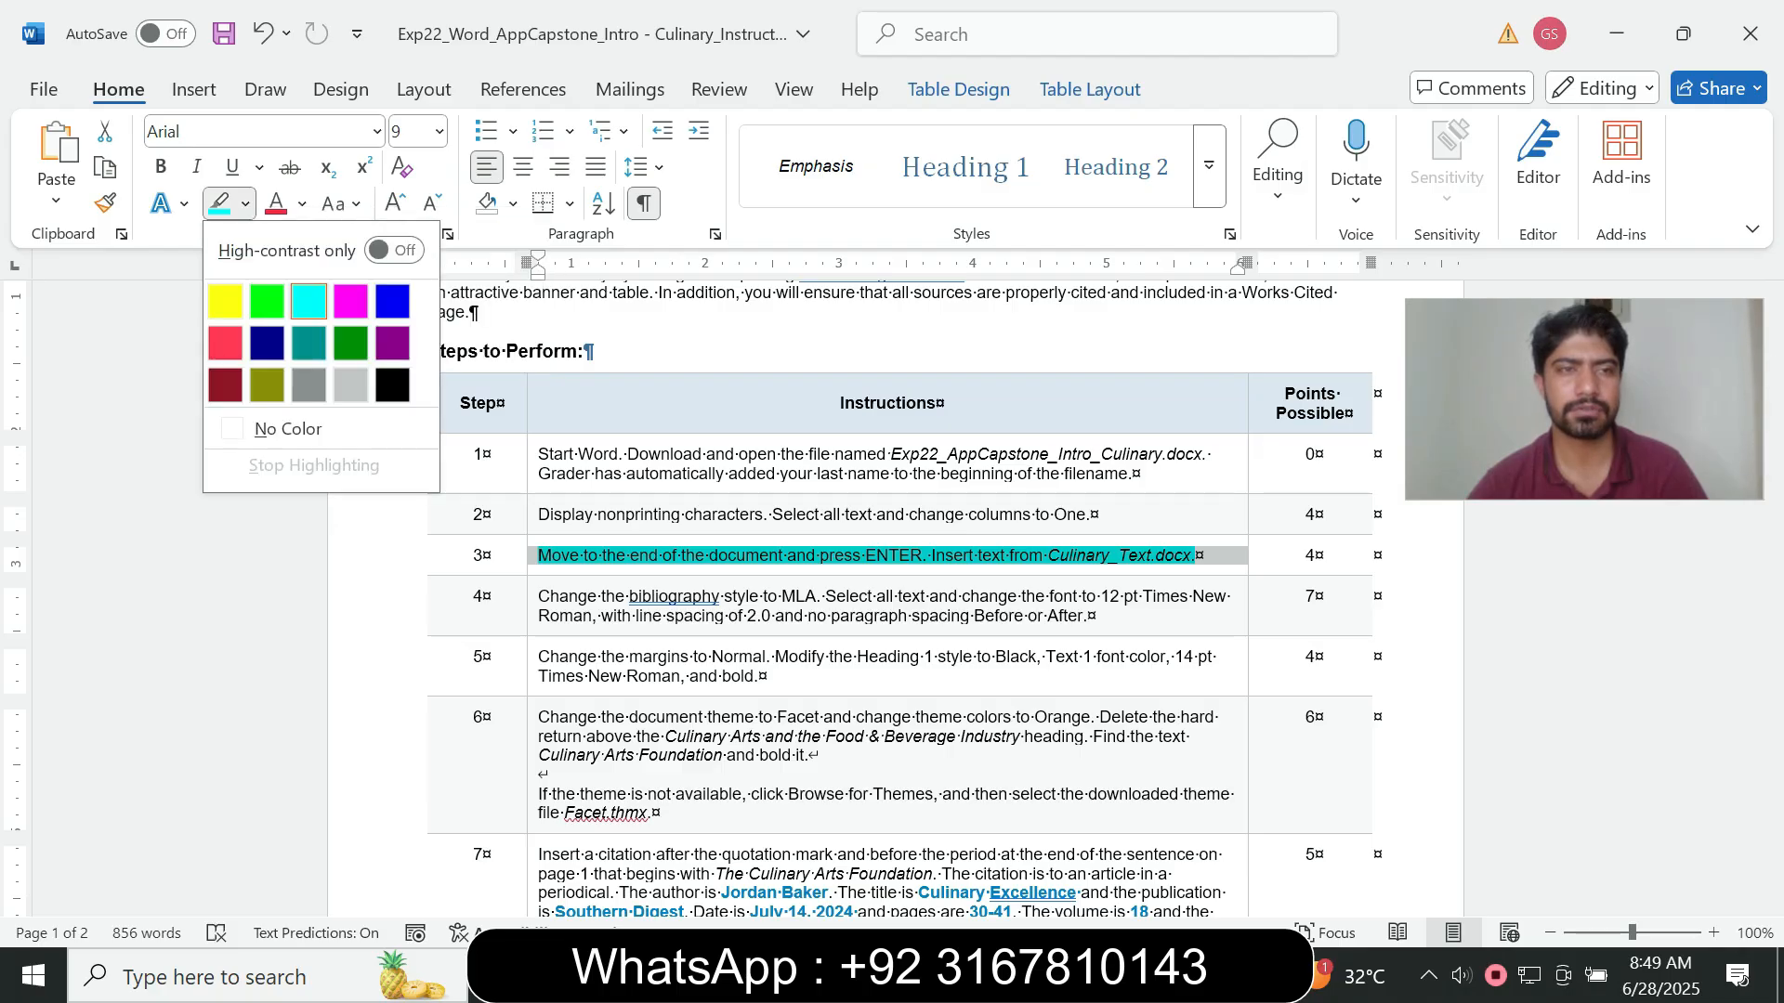
{"action": "left_click", "coordinate": [278, 428]}
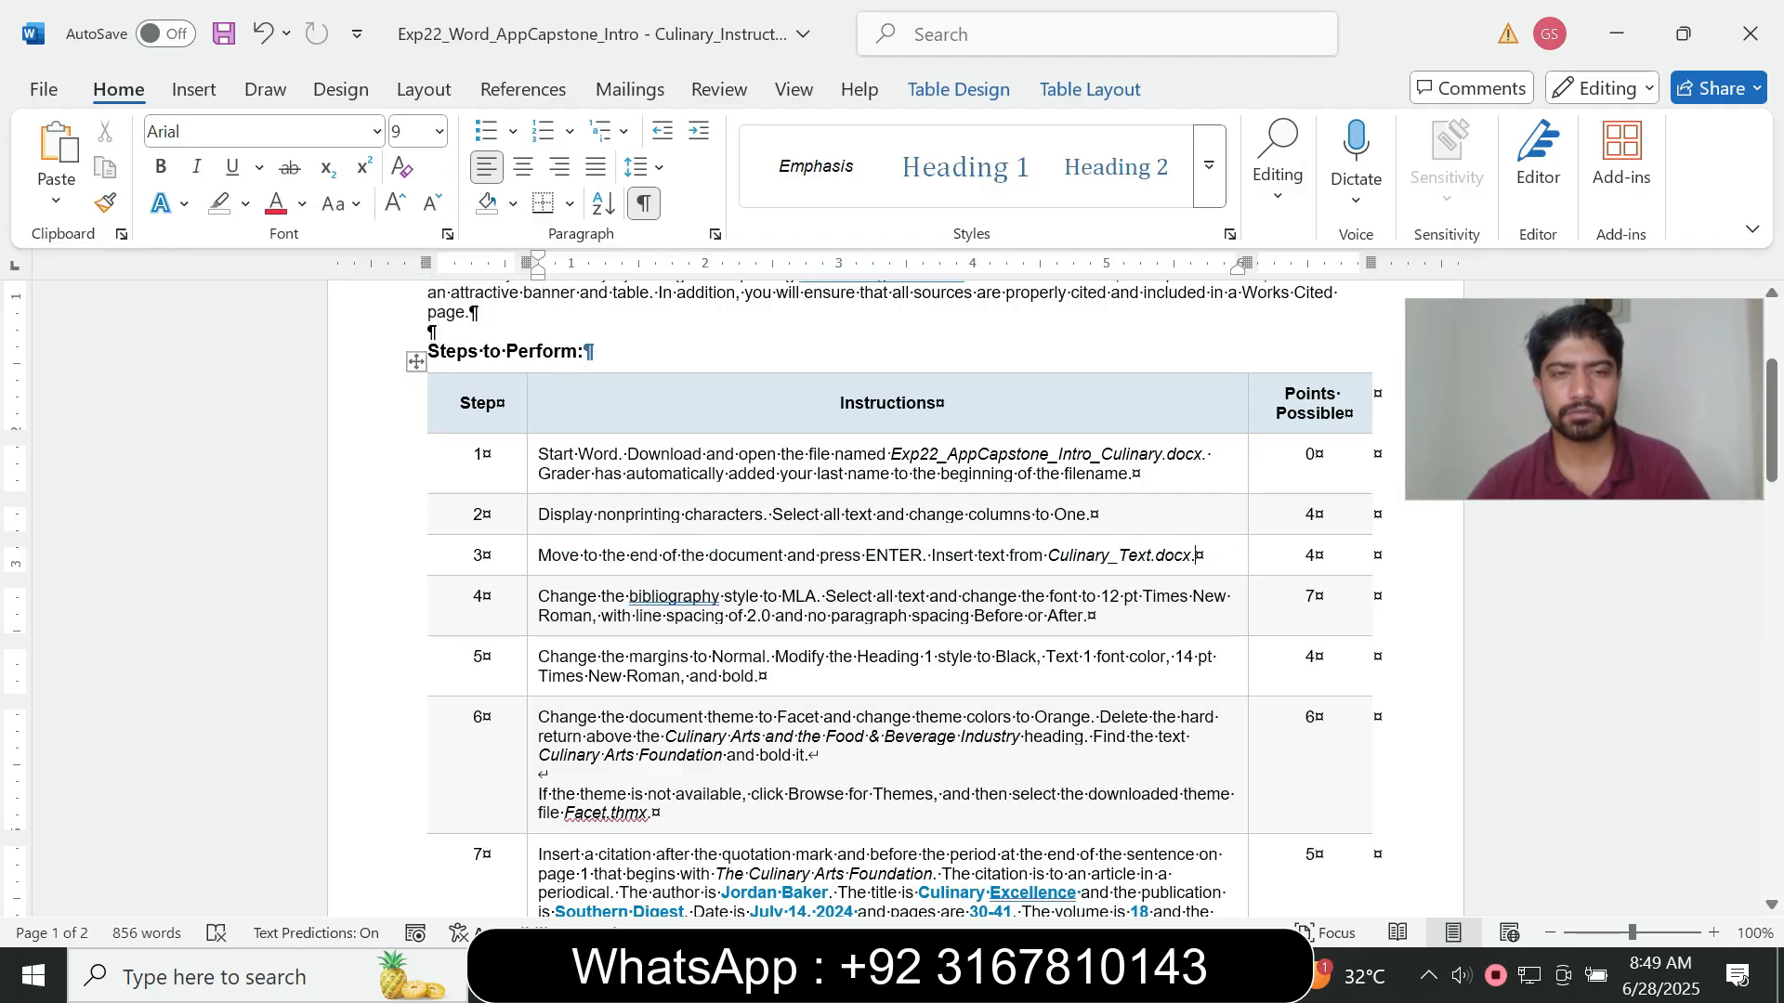
- Set the step 4 instruction to 16 pt and highlight it in turquoise
{"action": "left_click", "coordinate": [532, 617]}
{"action": "left_click", "coordinate": [703, 543]}
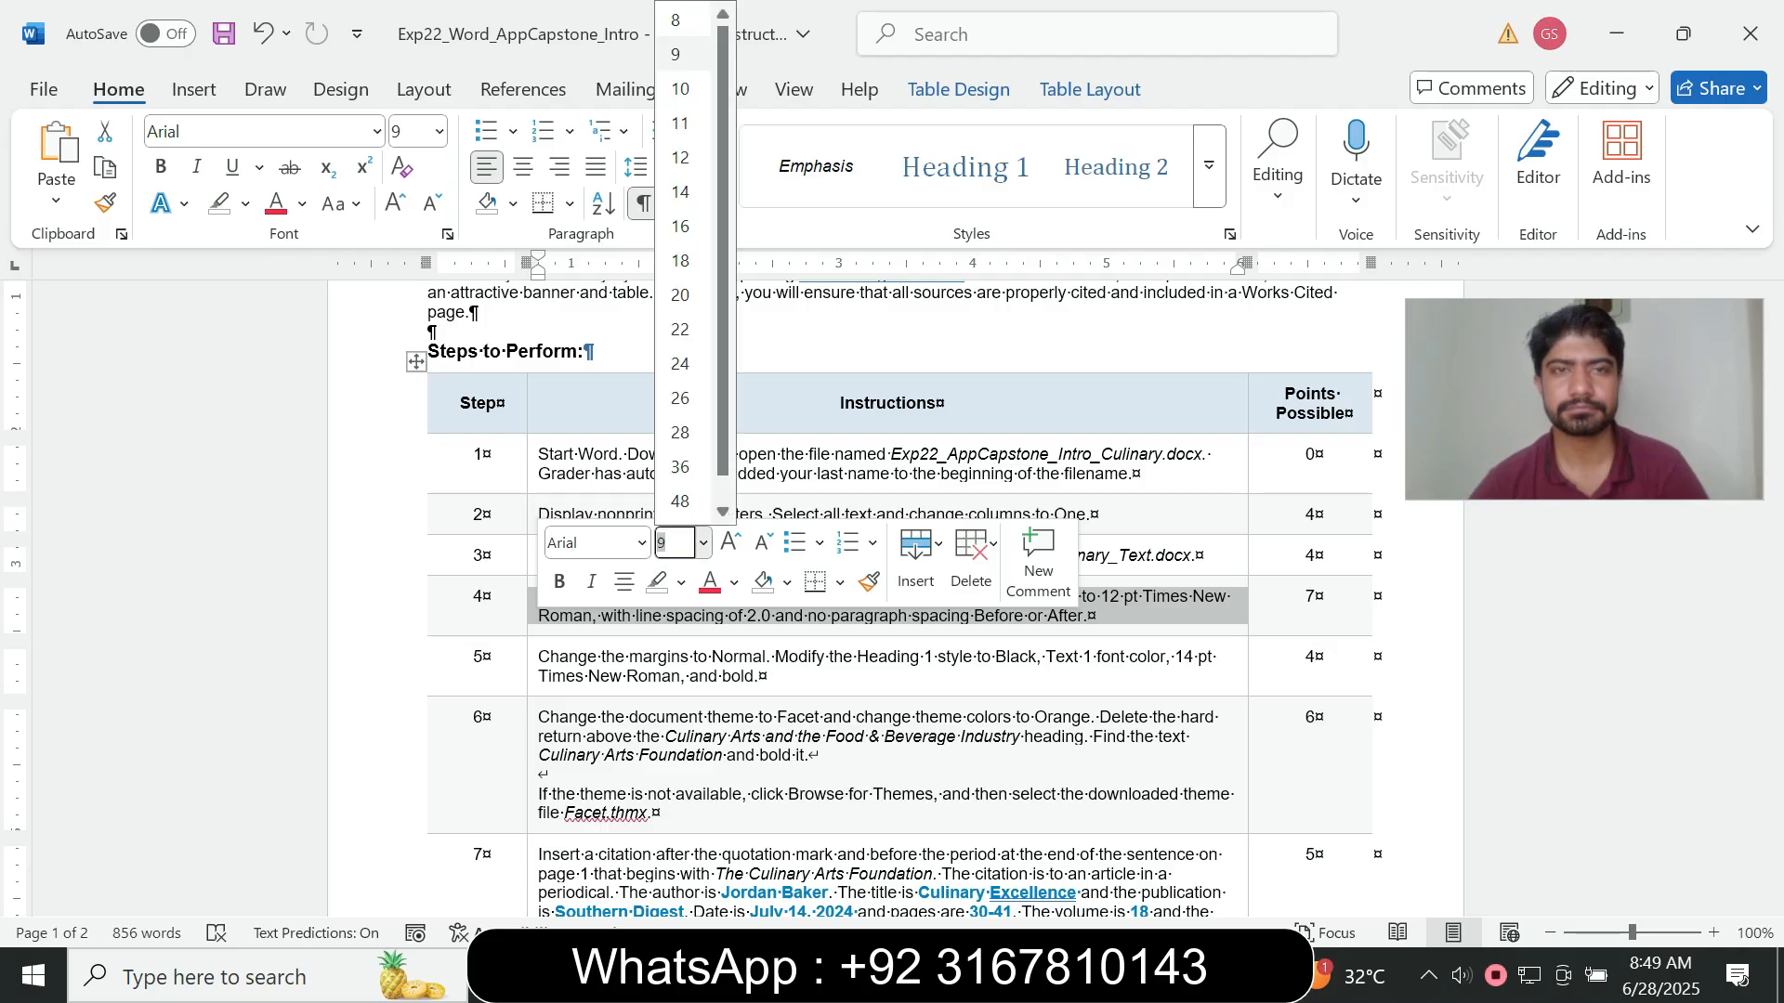
{"action": "left_click", "coordinate": [680, 226]}
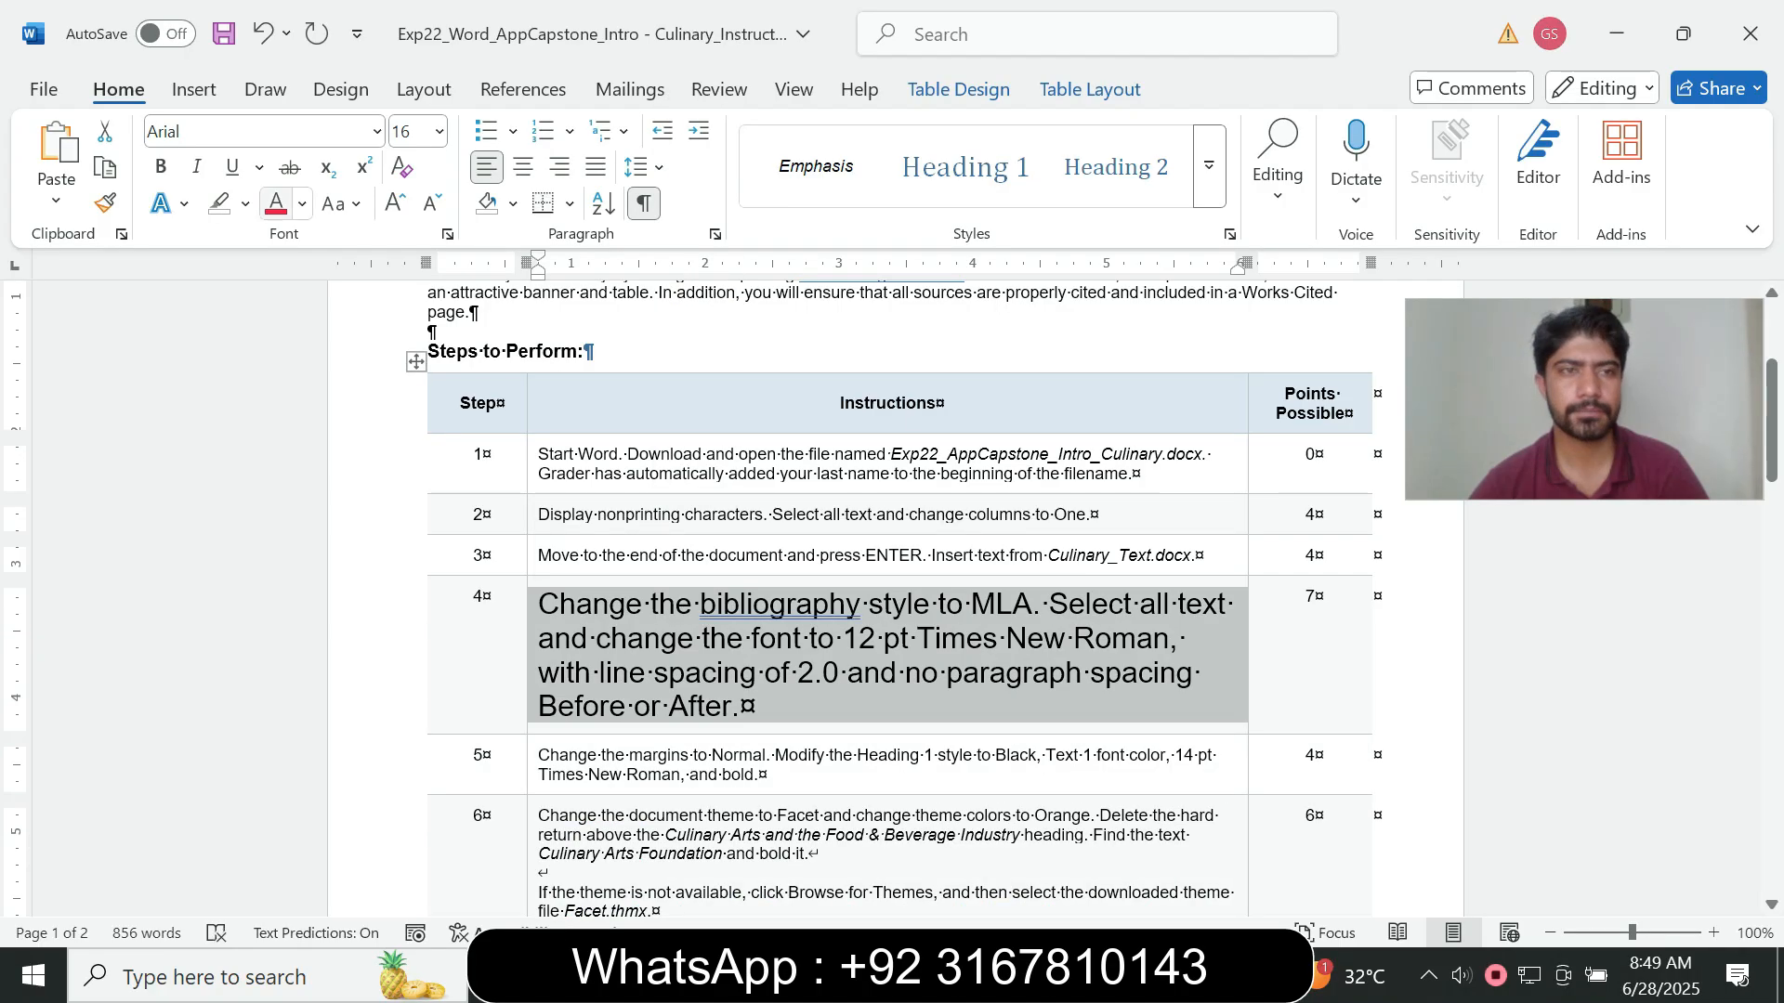
{"action": "left_click", "coordinate": [246, 204]}
{"action": "left_click", "coordinate": [309, 301]}
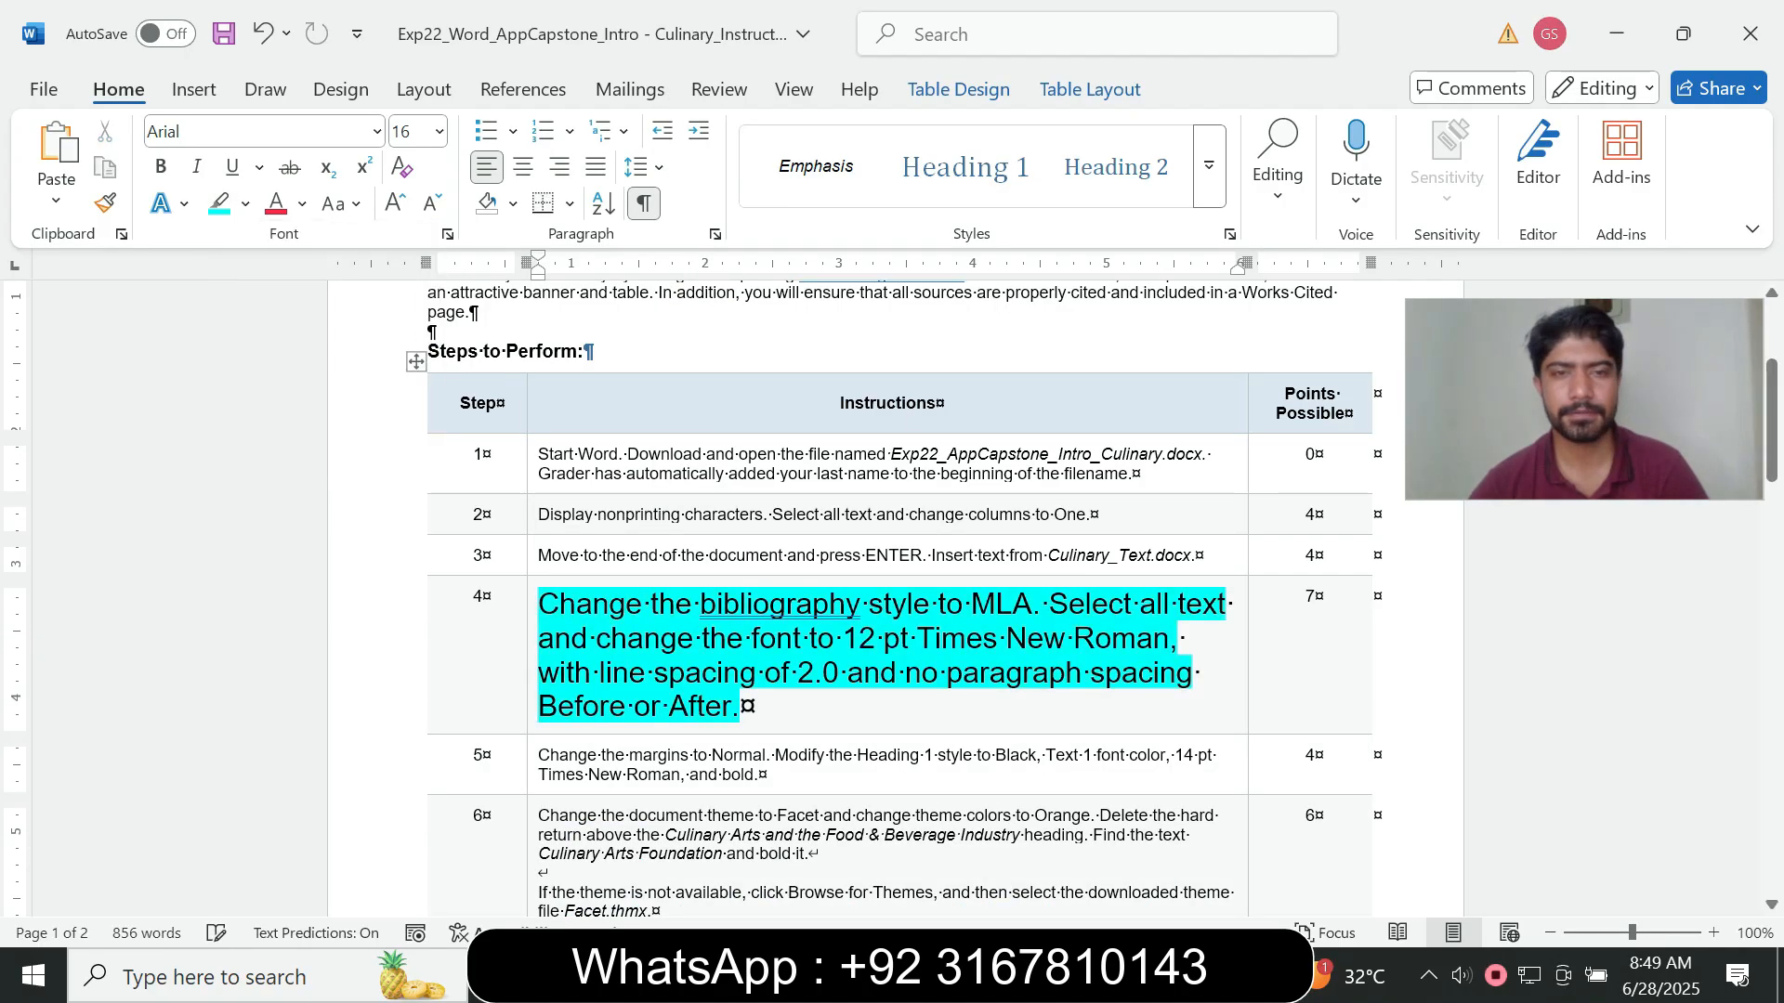
{"action": "left_click", "coordinate": [1317, 641]}
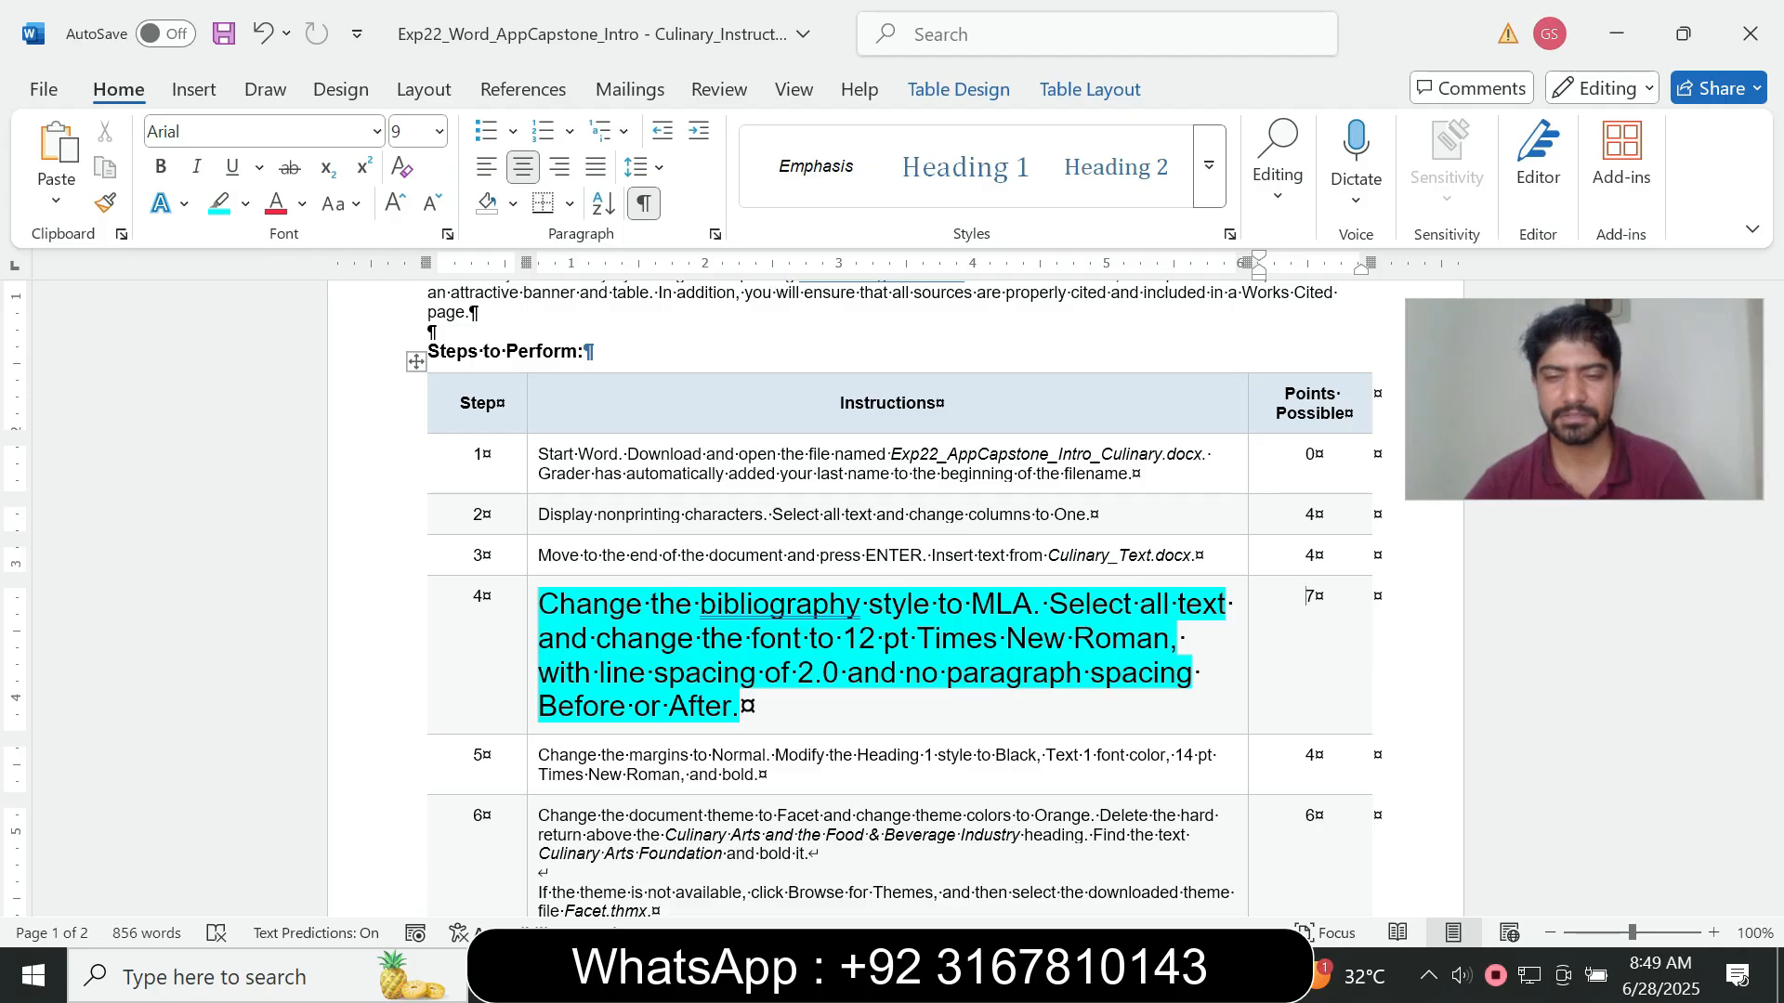
- Switch to the Intro_Culinary document and change its bibliography style to MLA Seventh Edition
{"action": "mouse_move", "coordinate": [1062, 975]}
{"action": "left_click", "coordinate": [912, 841]}
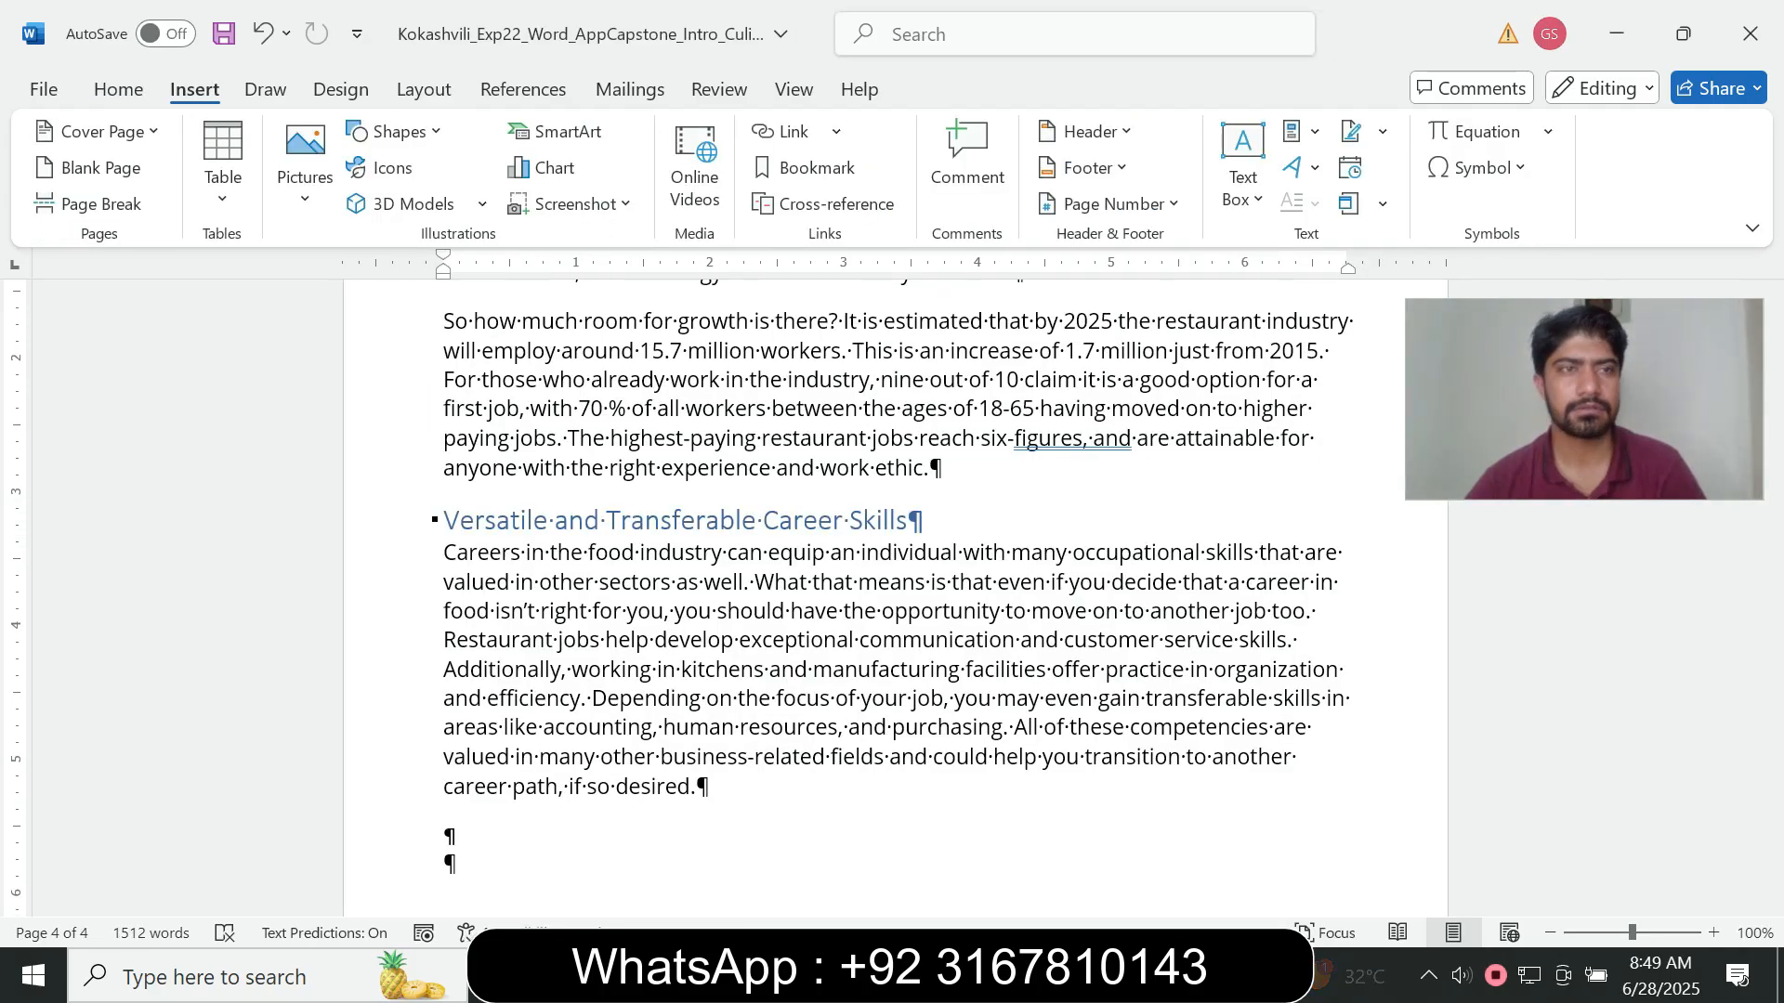
{"action": "left_click", "coordinate": [118, 89]}
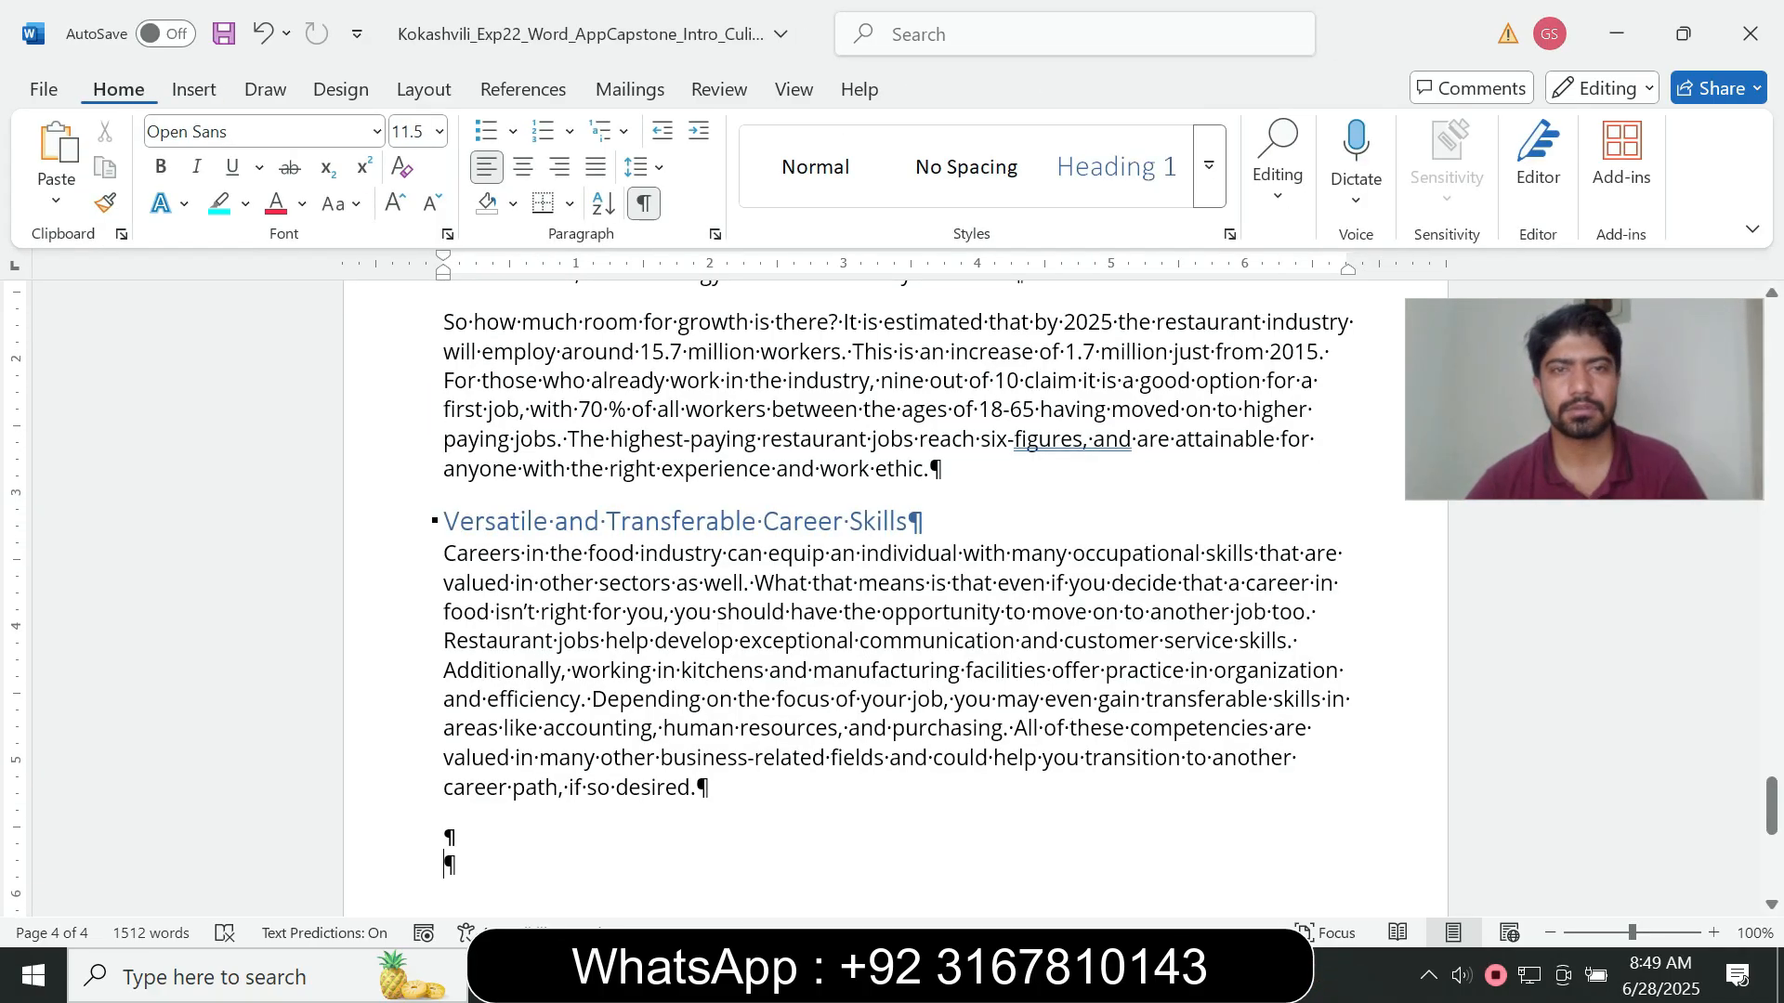
{"action": "left_click", "coordinate": [340, 89]}
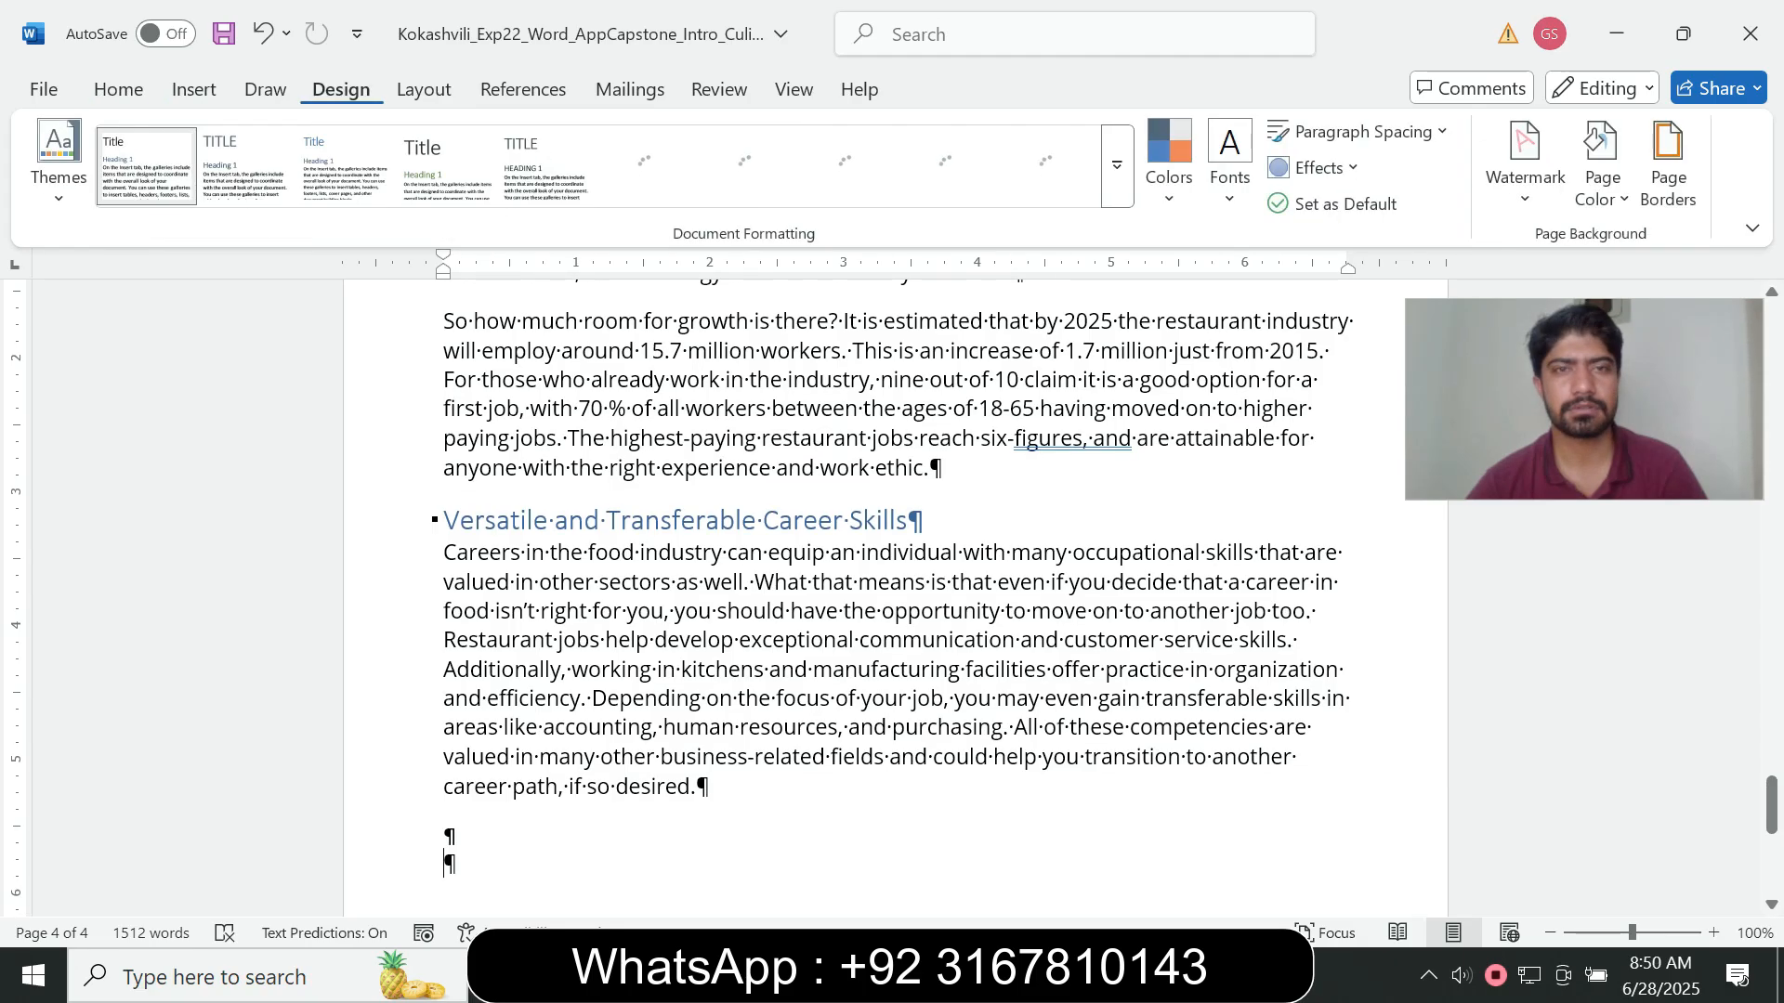
{"action": "left_click", "coordinate": [194, 89]}
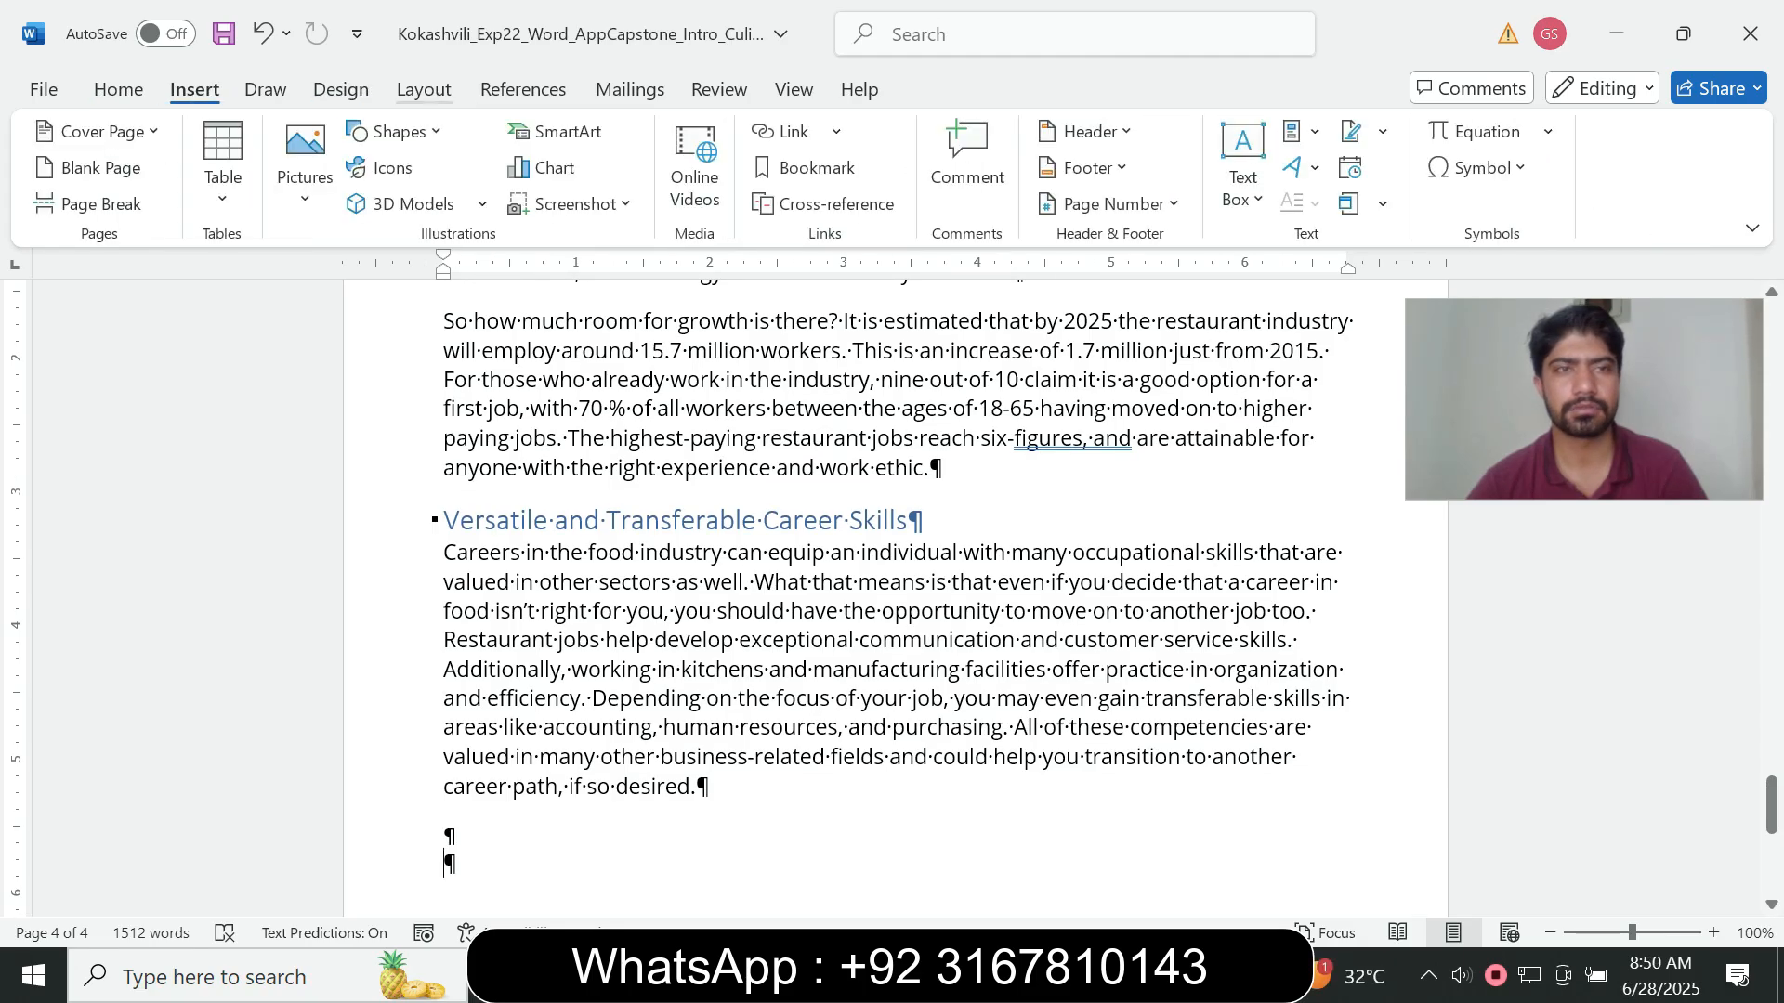
{"action": "left_click", "coordinate": [423, 89]}
{"action": "left_click", "coordinate": [523, 89]}
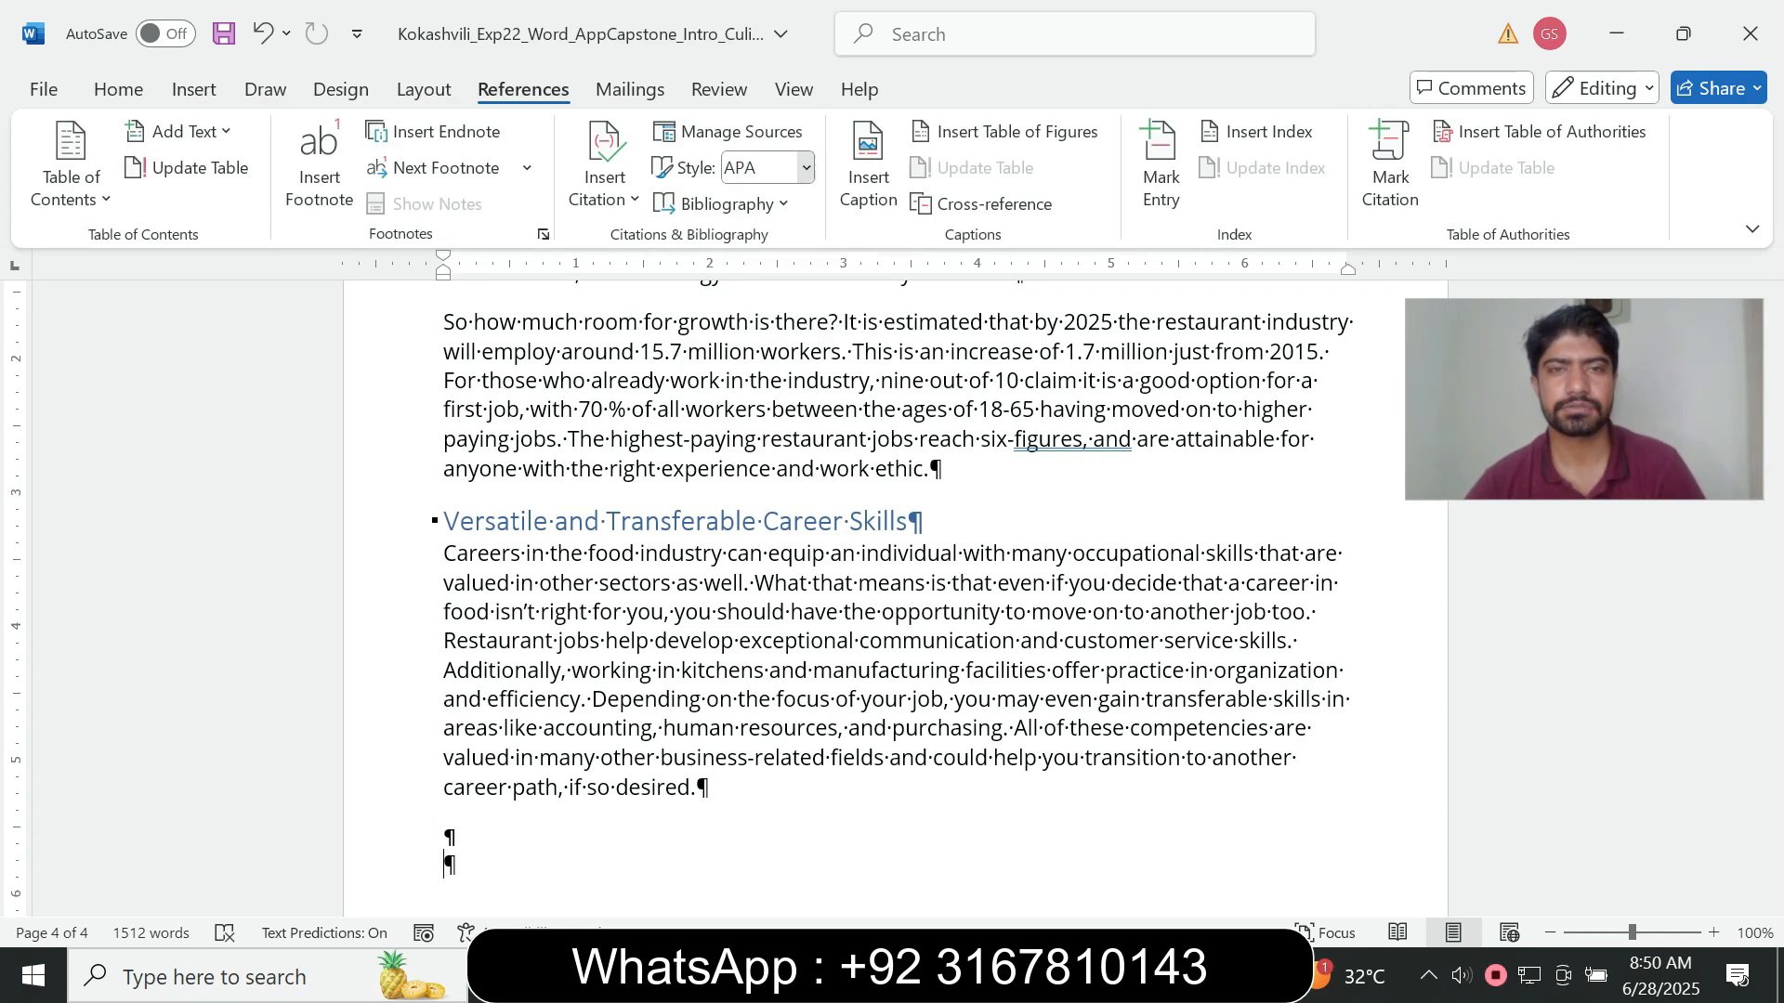
{"action": "left_click", "coordinate": [807, 168]}
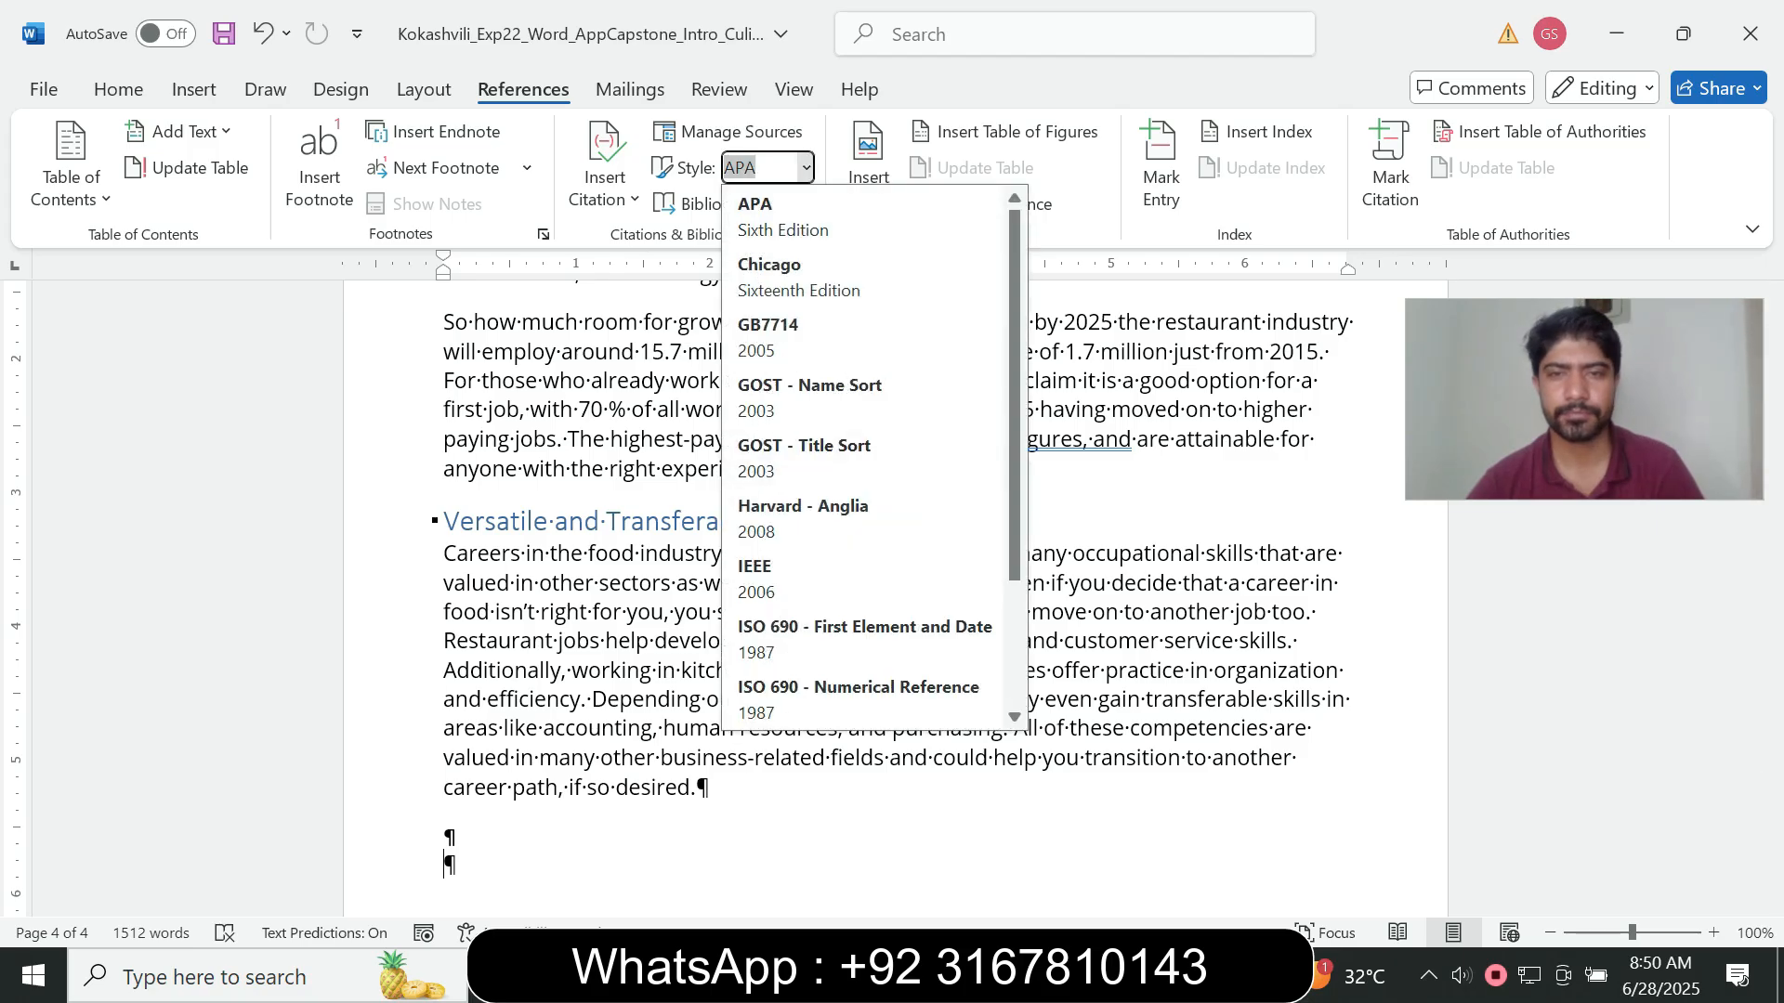
{"action": "scroll", "coordinate": [1014, 446], "scroll_direction": "down", "scroll_amount": 3}
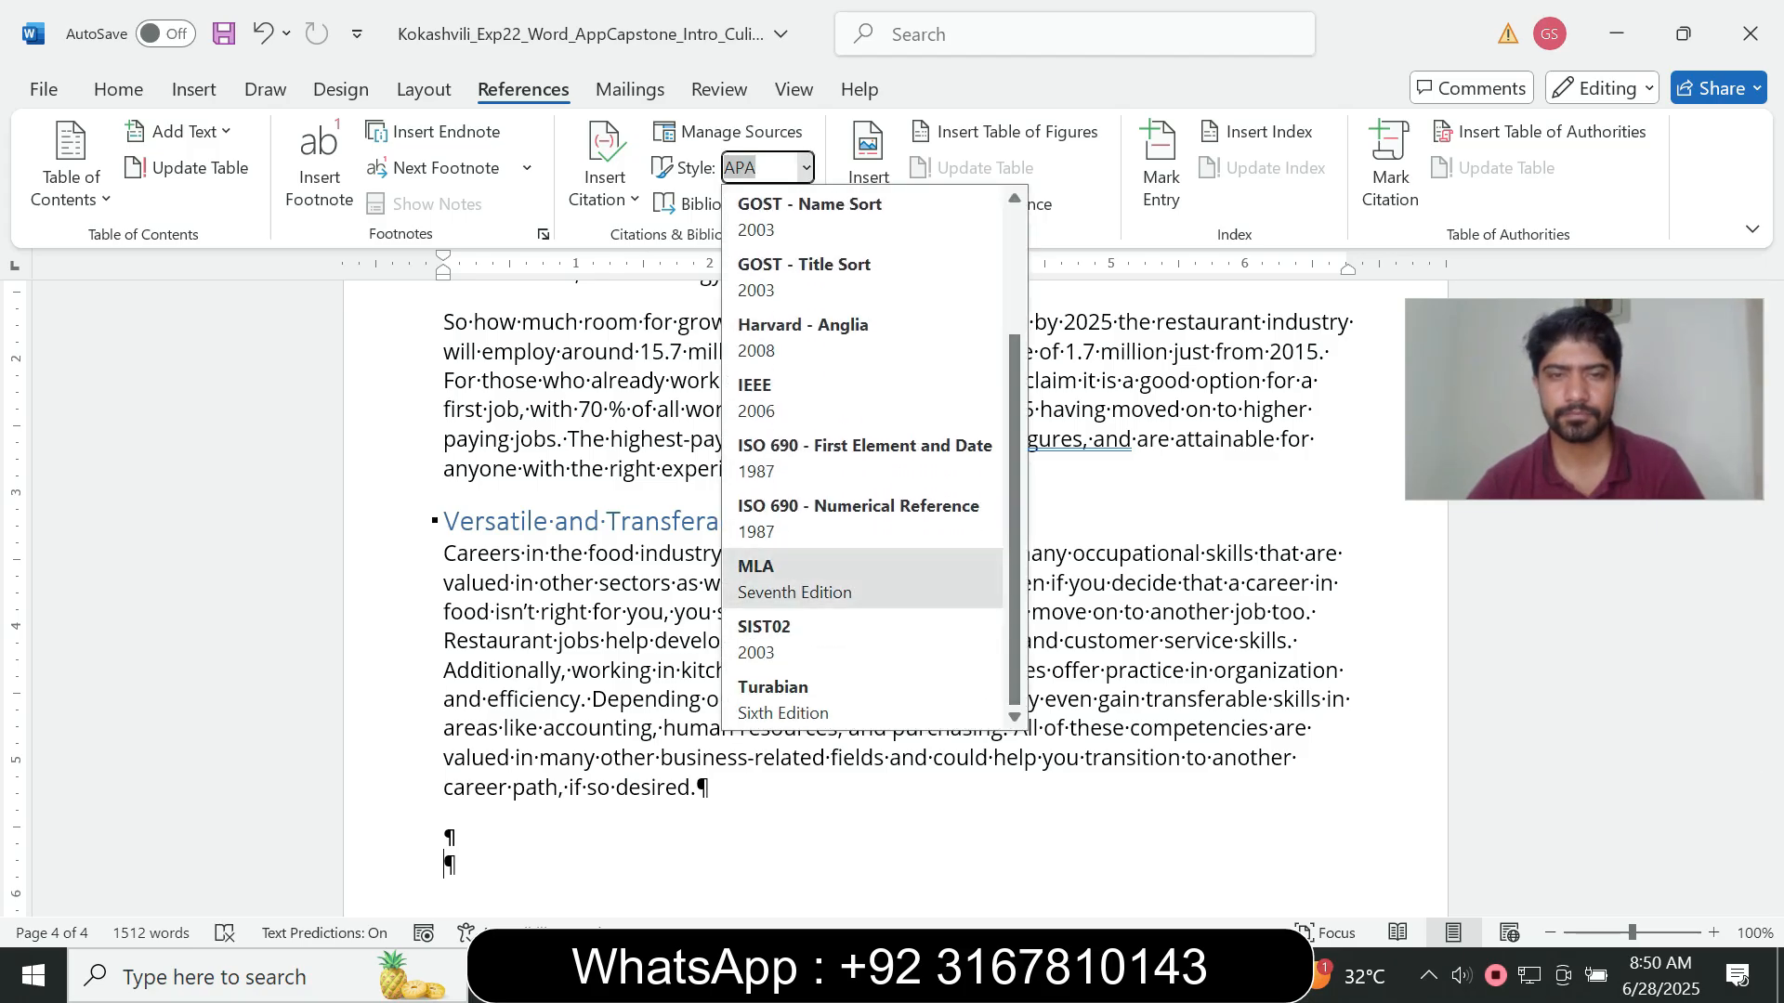
{"action": "left_click", "coordinate": [795, 578]}
- Go to the start of the Intro_Culinary document and recheck the step 4 instruction in the instructions document
{"action": "left_click_drag", "start_coordinate": [1771, 810], "coordinate": [1772, 334]}
{"action": "left_click", "coordinate": [756, 540]}
{"action": "right_click", "coordinate": [790, 511]}
{"action": "left_click", "coordinate": [790, 512]}
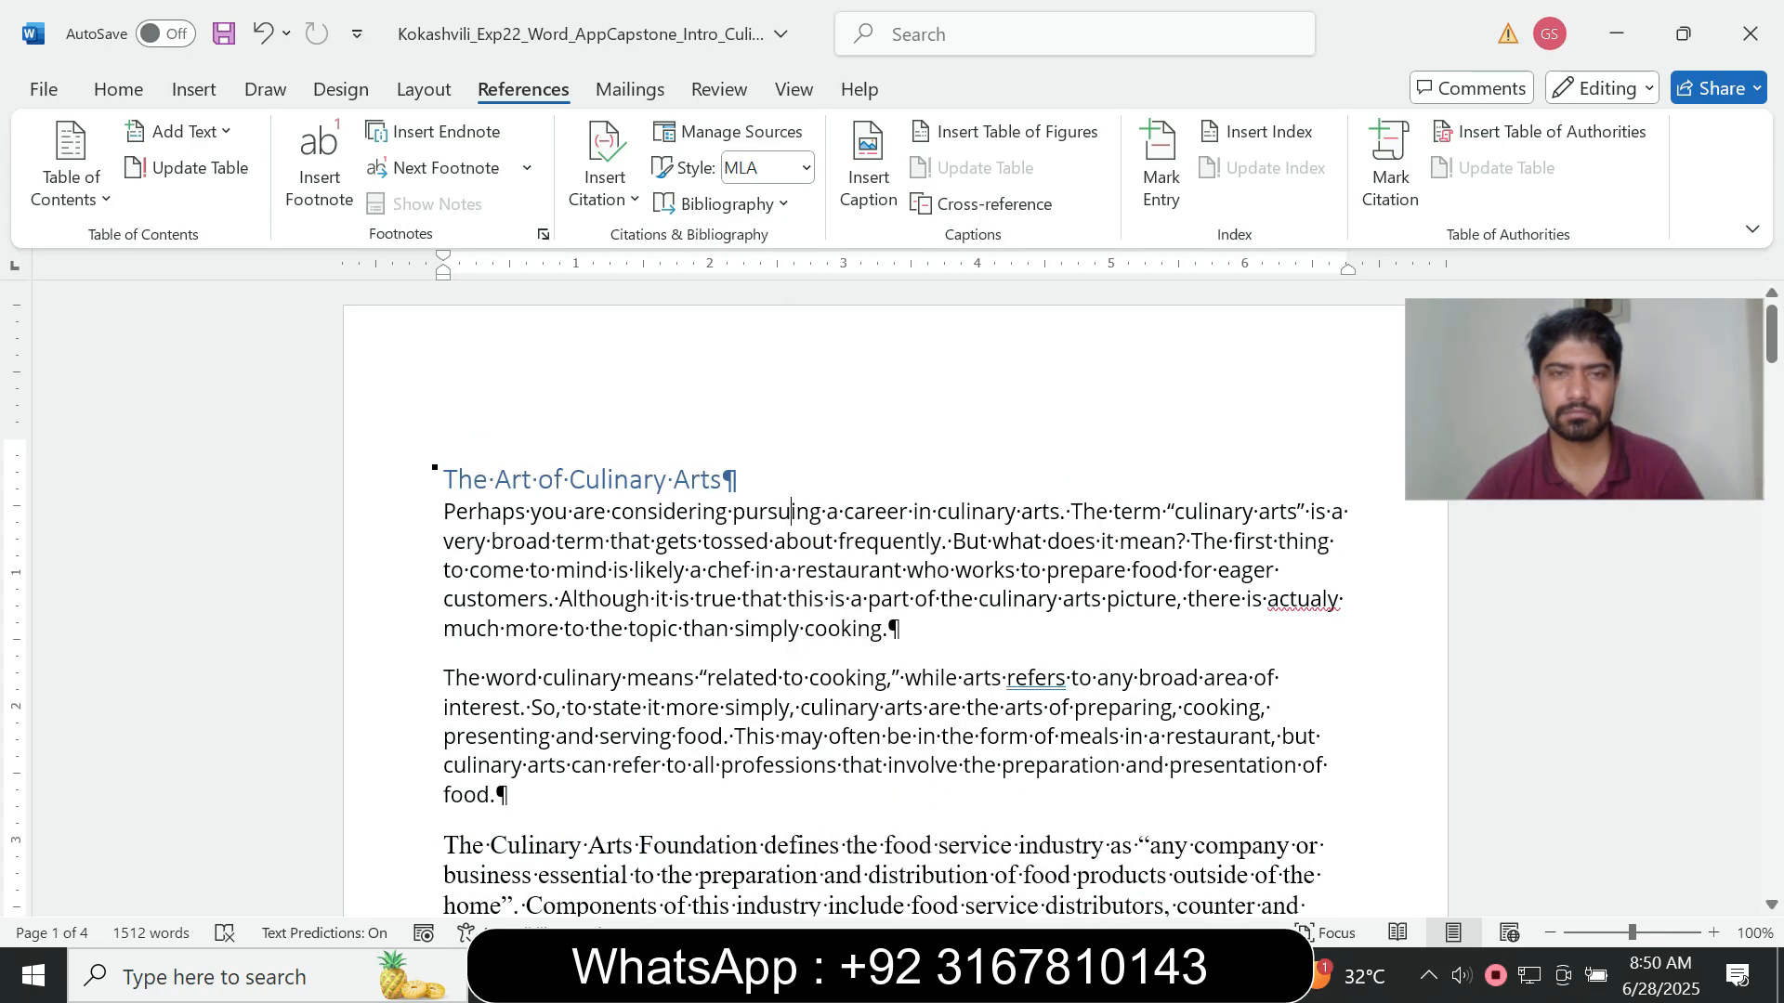
{"action": "mouse_move", "coordinate": [1061, 975]}
{"action": "left_click", "coordinate": [1148, 937]}
{"action": "left_click", "coordinate": [1208, 859]}
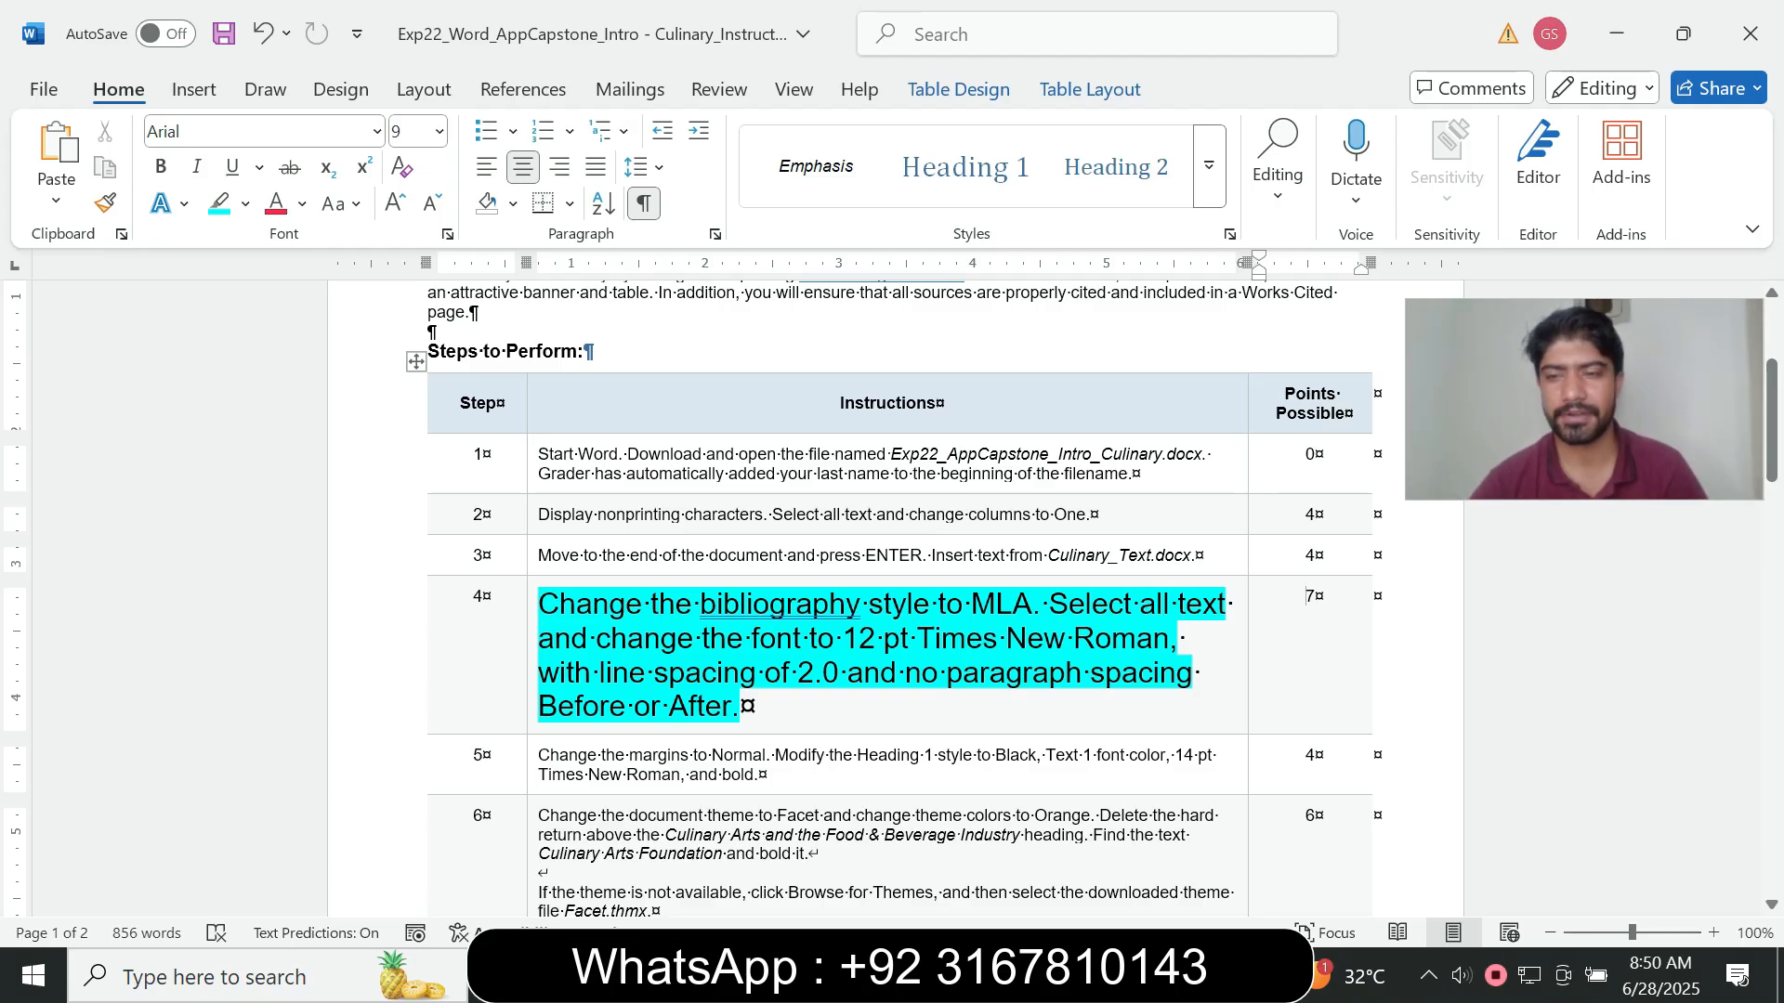
{"action": "mouse_move", "coordinate": [1061, 976]}
{"action": "left_click", "coordinate": [906, 860]}
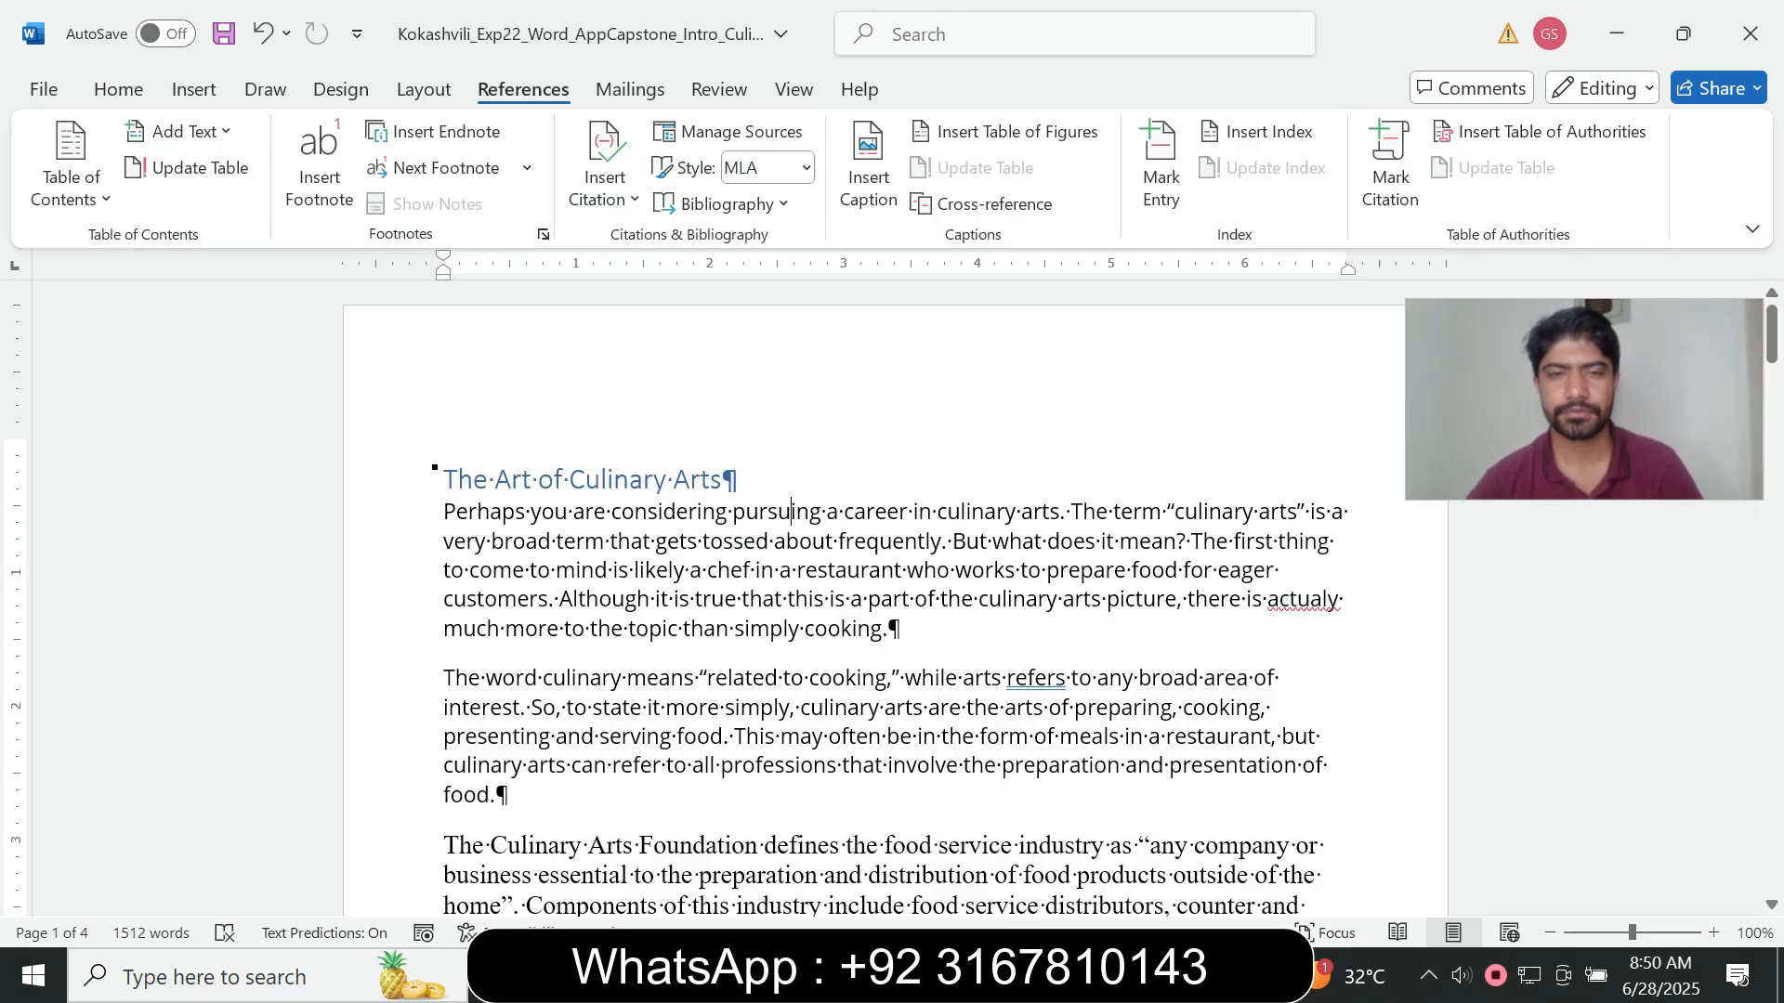
- Select all text in the Intro_Culinary document, recheck the required font size in the step 4 instruction, and set the size to 12 pt
{"action": "key", "text": "ctrl+a"}
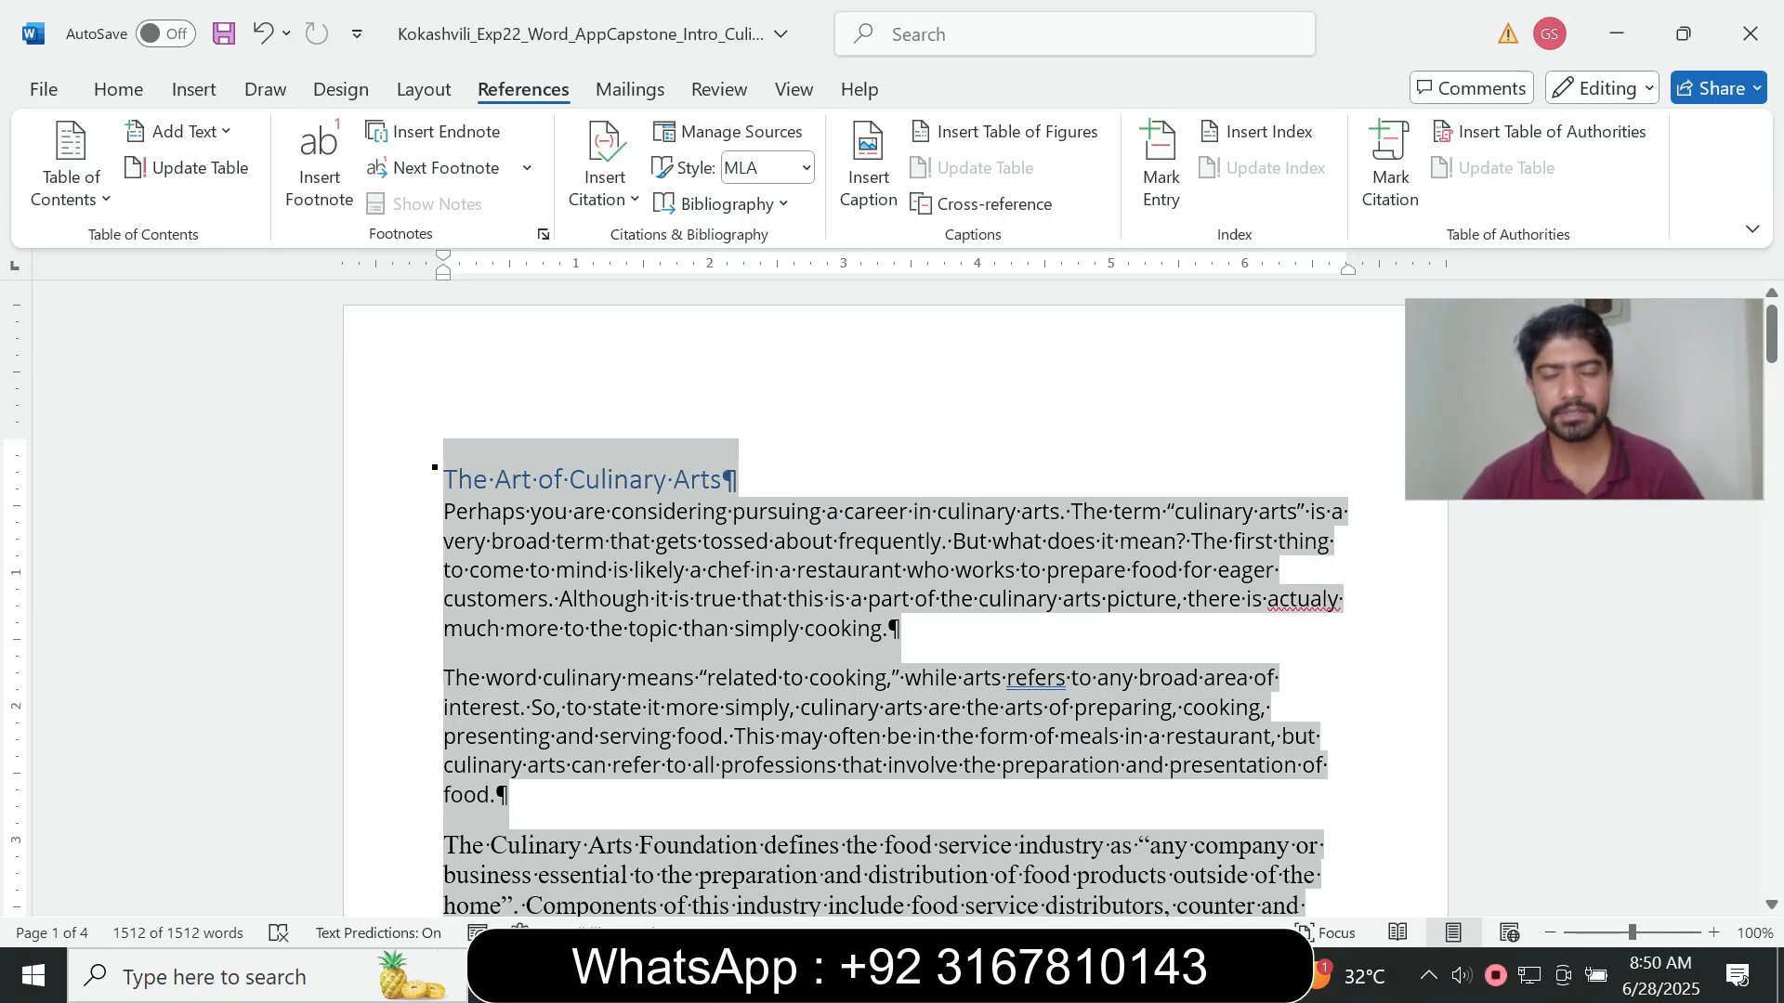
{"action": "mouse_move", "coordinate": [1061, 976]}
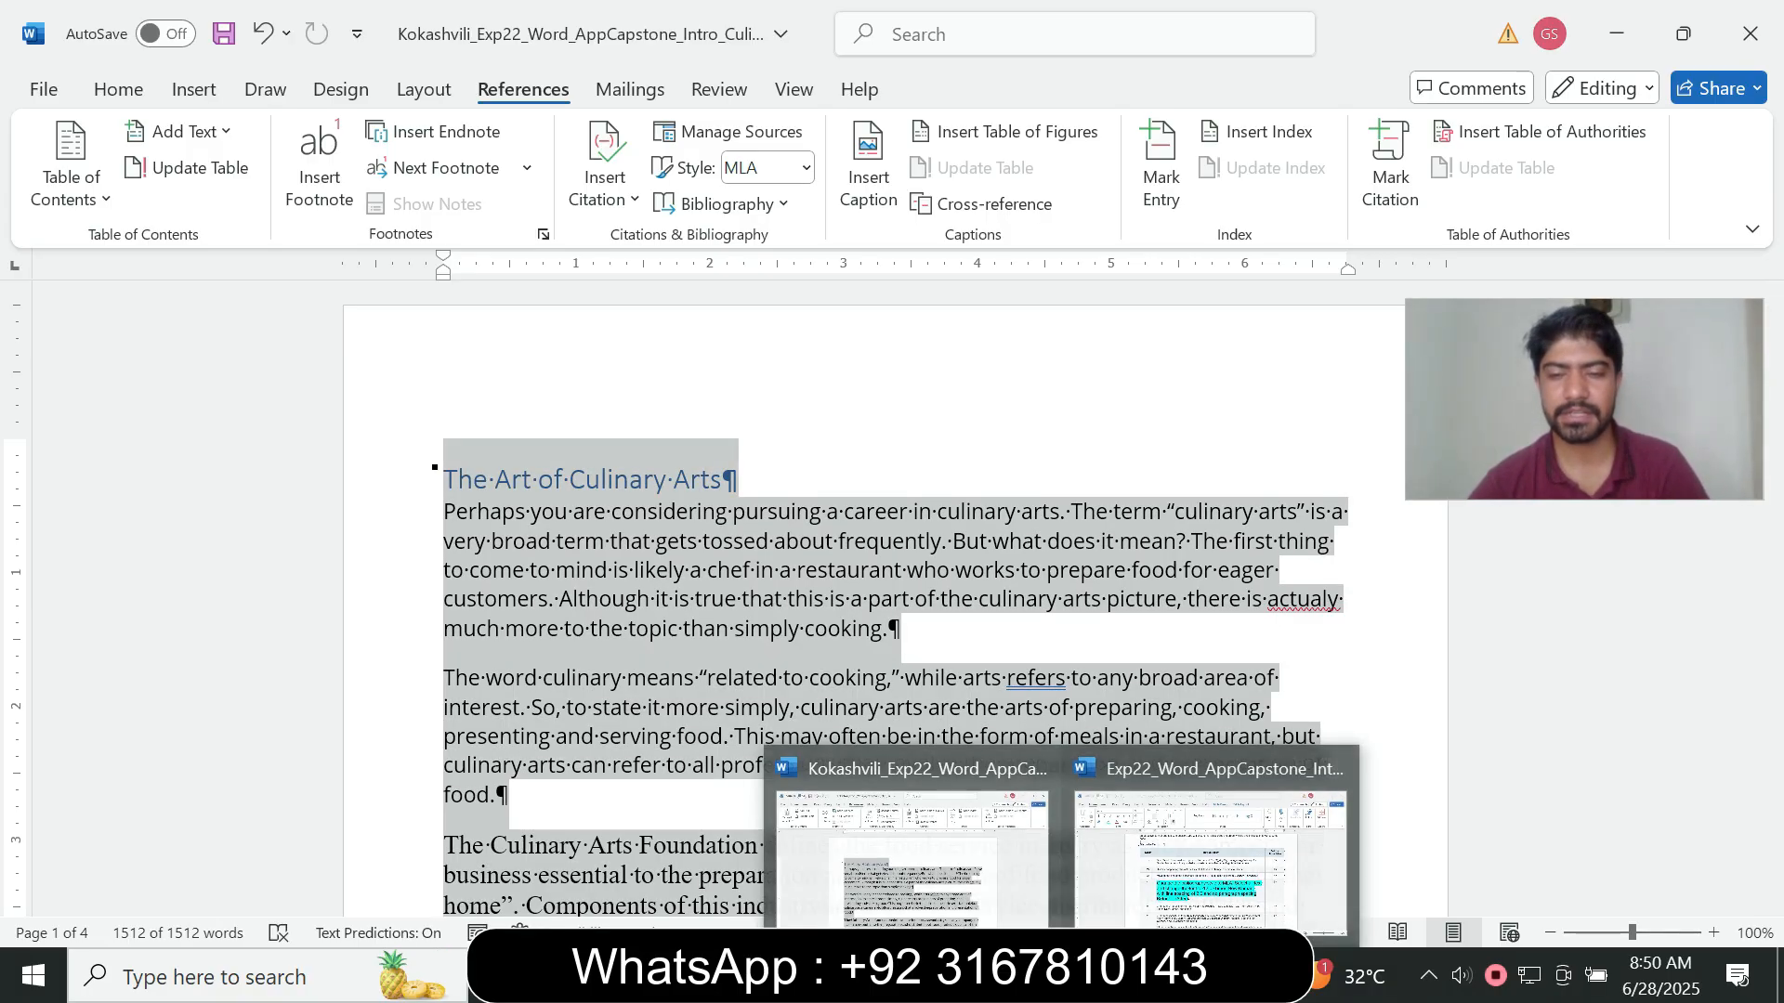
{"action": "left_click", "coordinate": [1213, 859]}
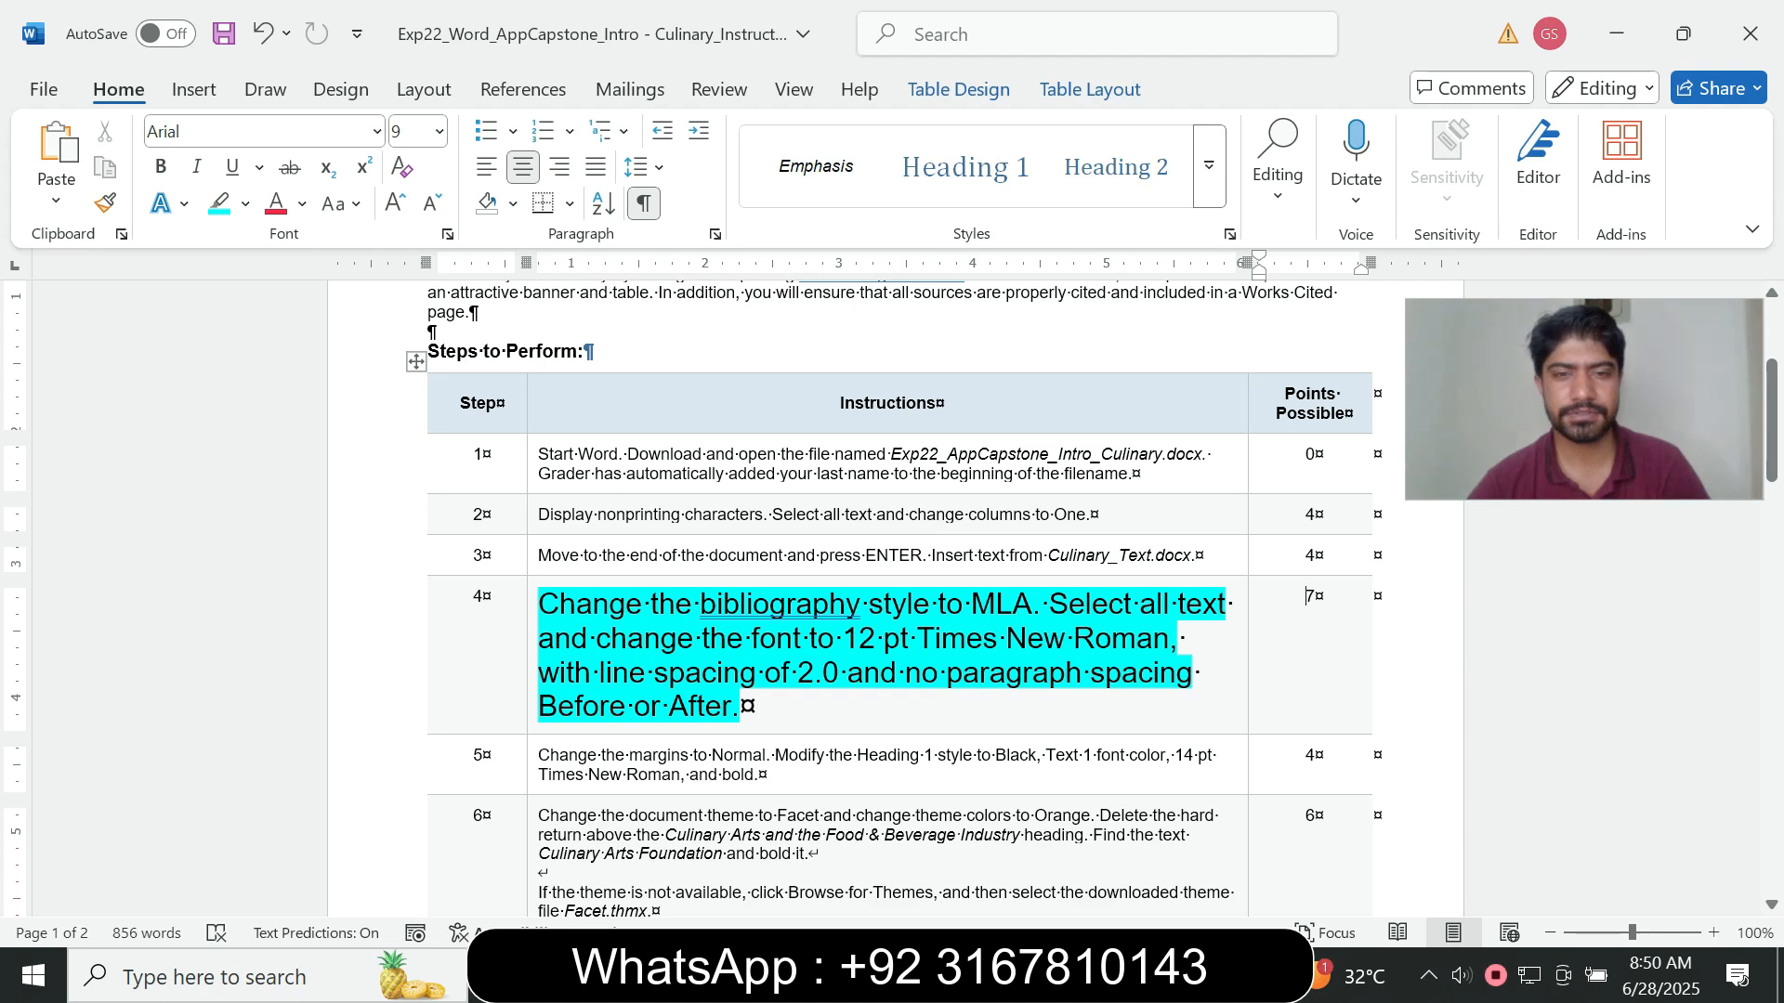
{"action": "left_click_drag", "start_coordinate": [755, 639], "coordinate": [831, 639]}
{"action": "left_click", "coordinate": [1061, 975]}
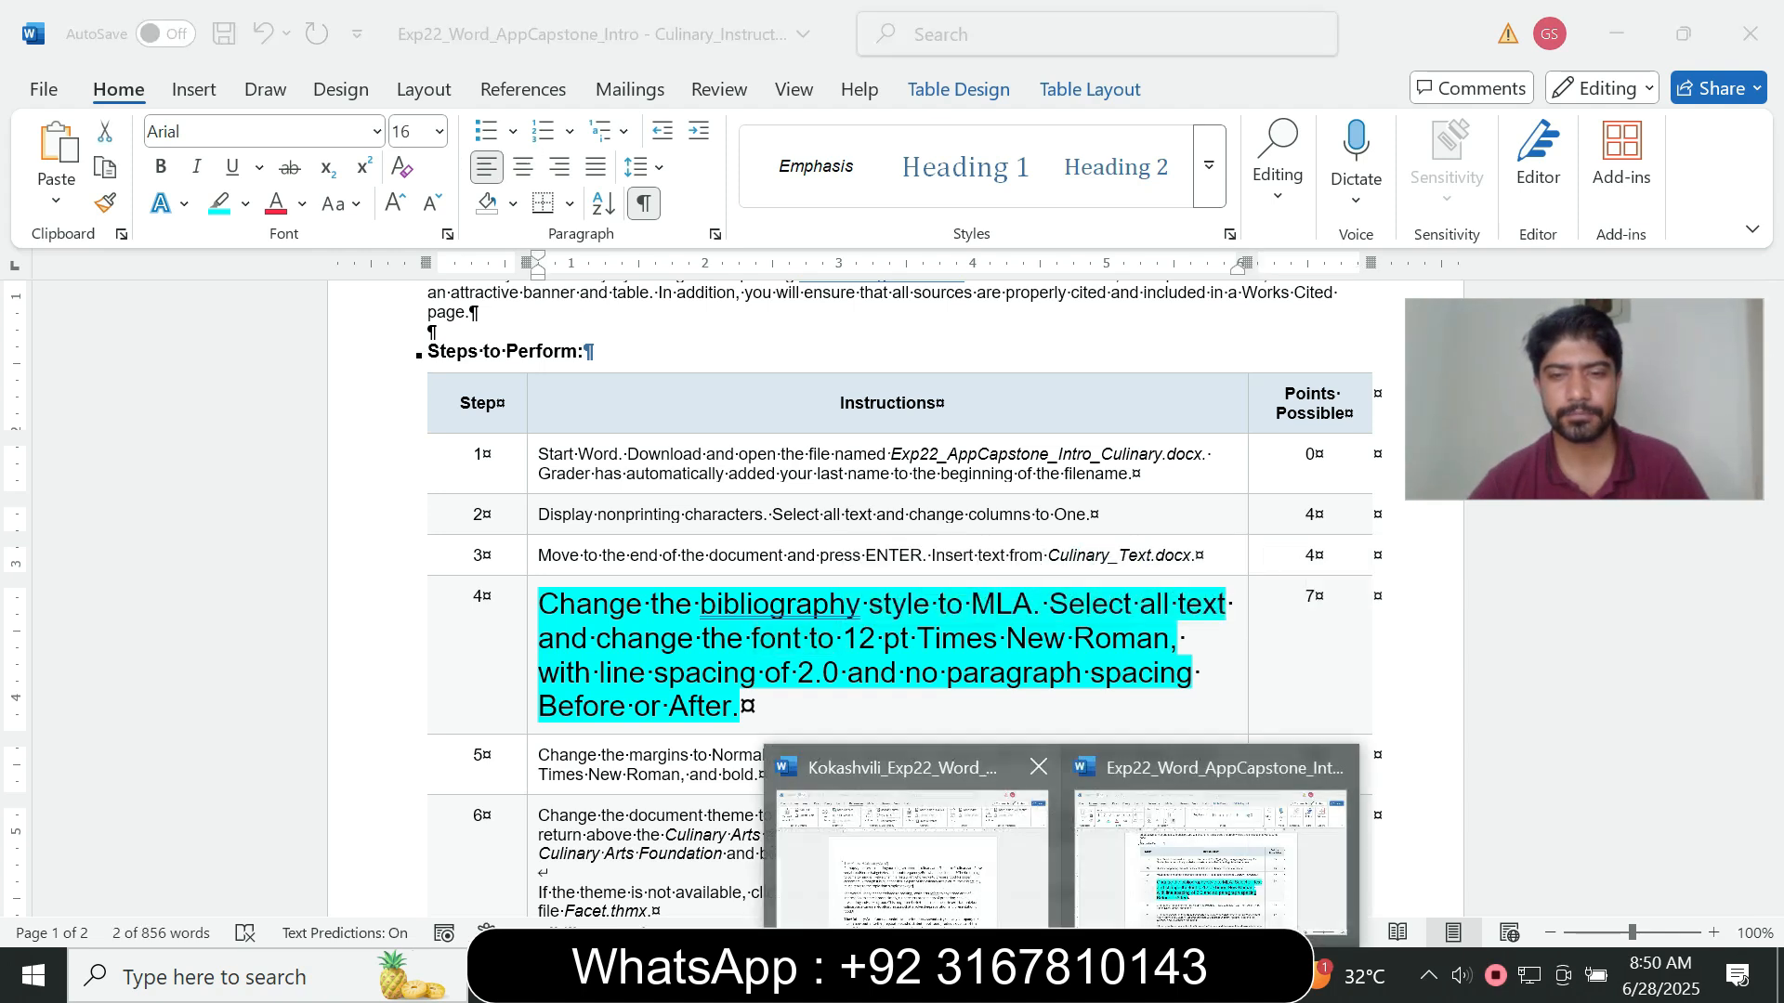
{"action": "left_click", "coordinate": [910, 855]}
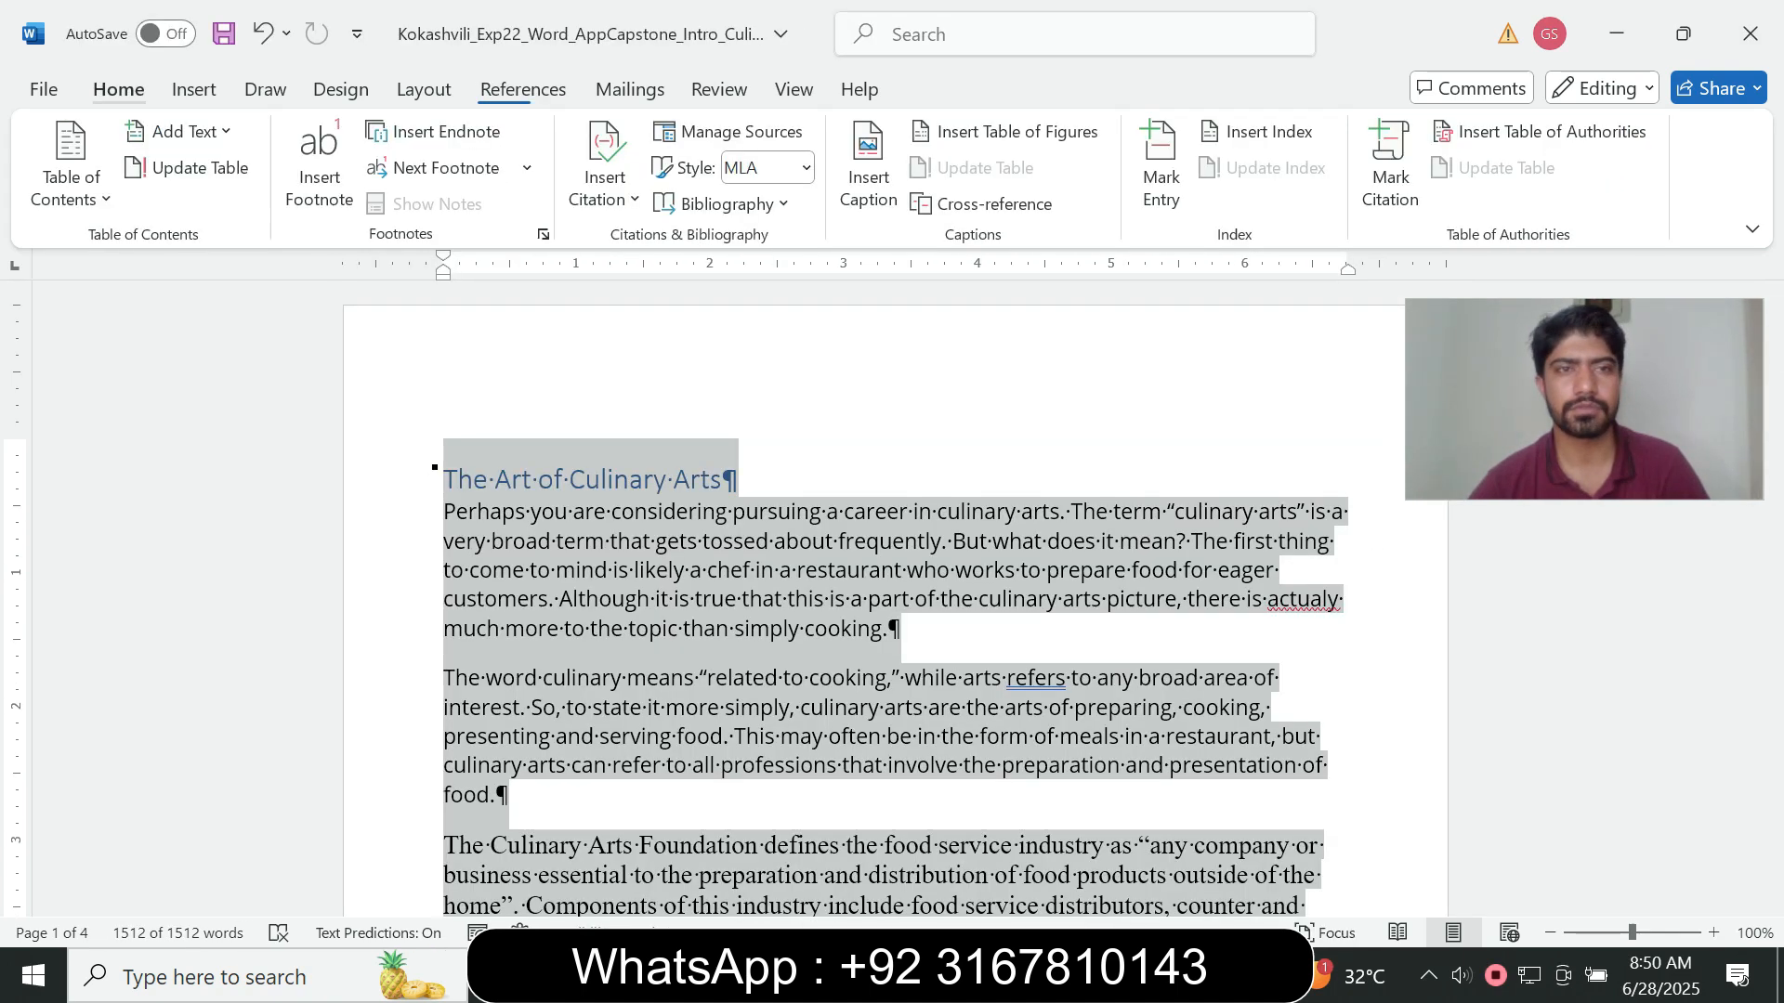
{"action": "left_click", "coordinate": [118, 89]}
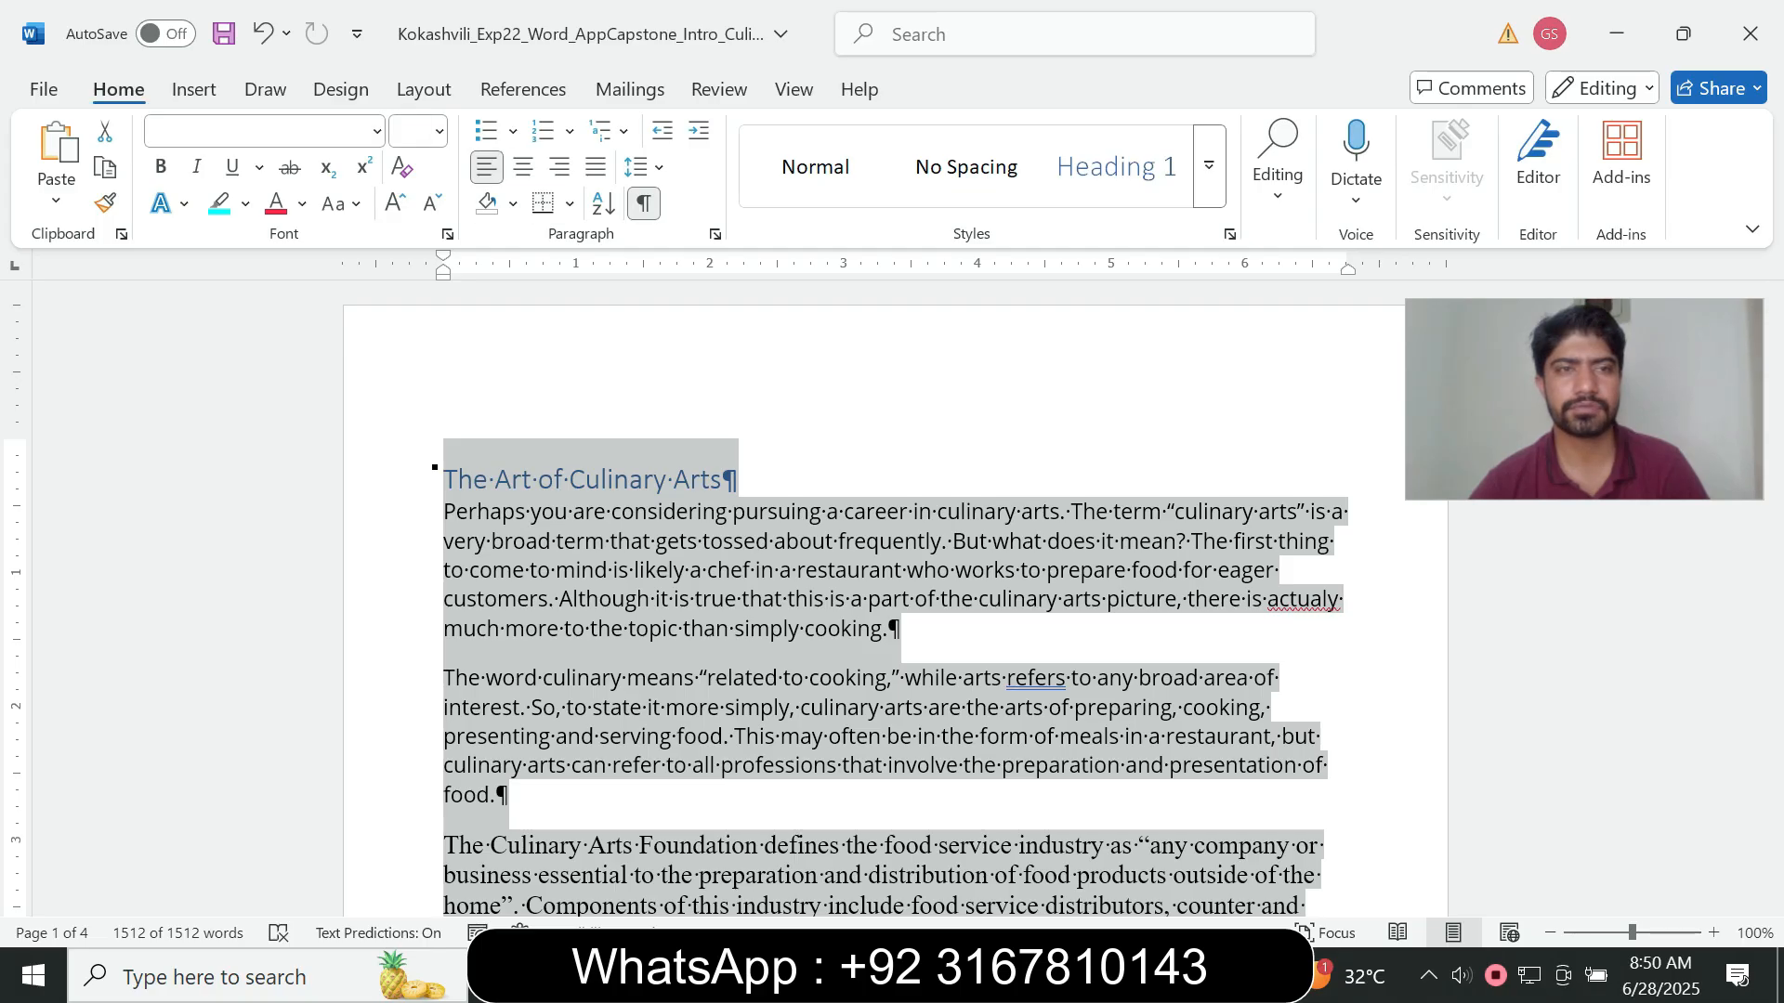
{"action": "left_click", "coordinate": [438, 131]}
{"action": "left_click", "coordinate": [415, 305]}
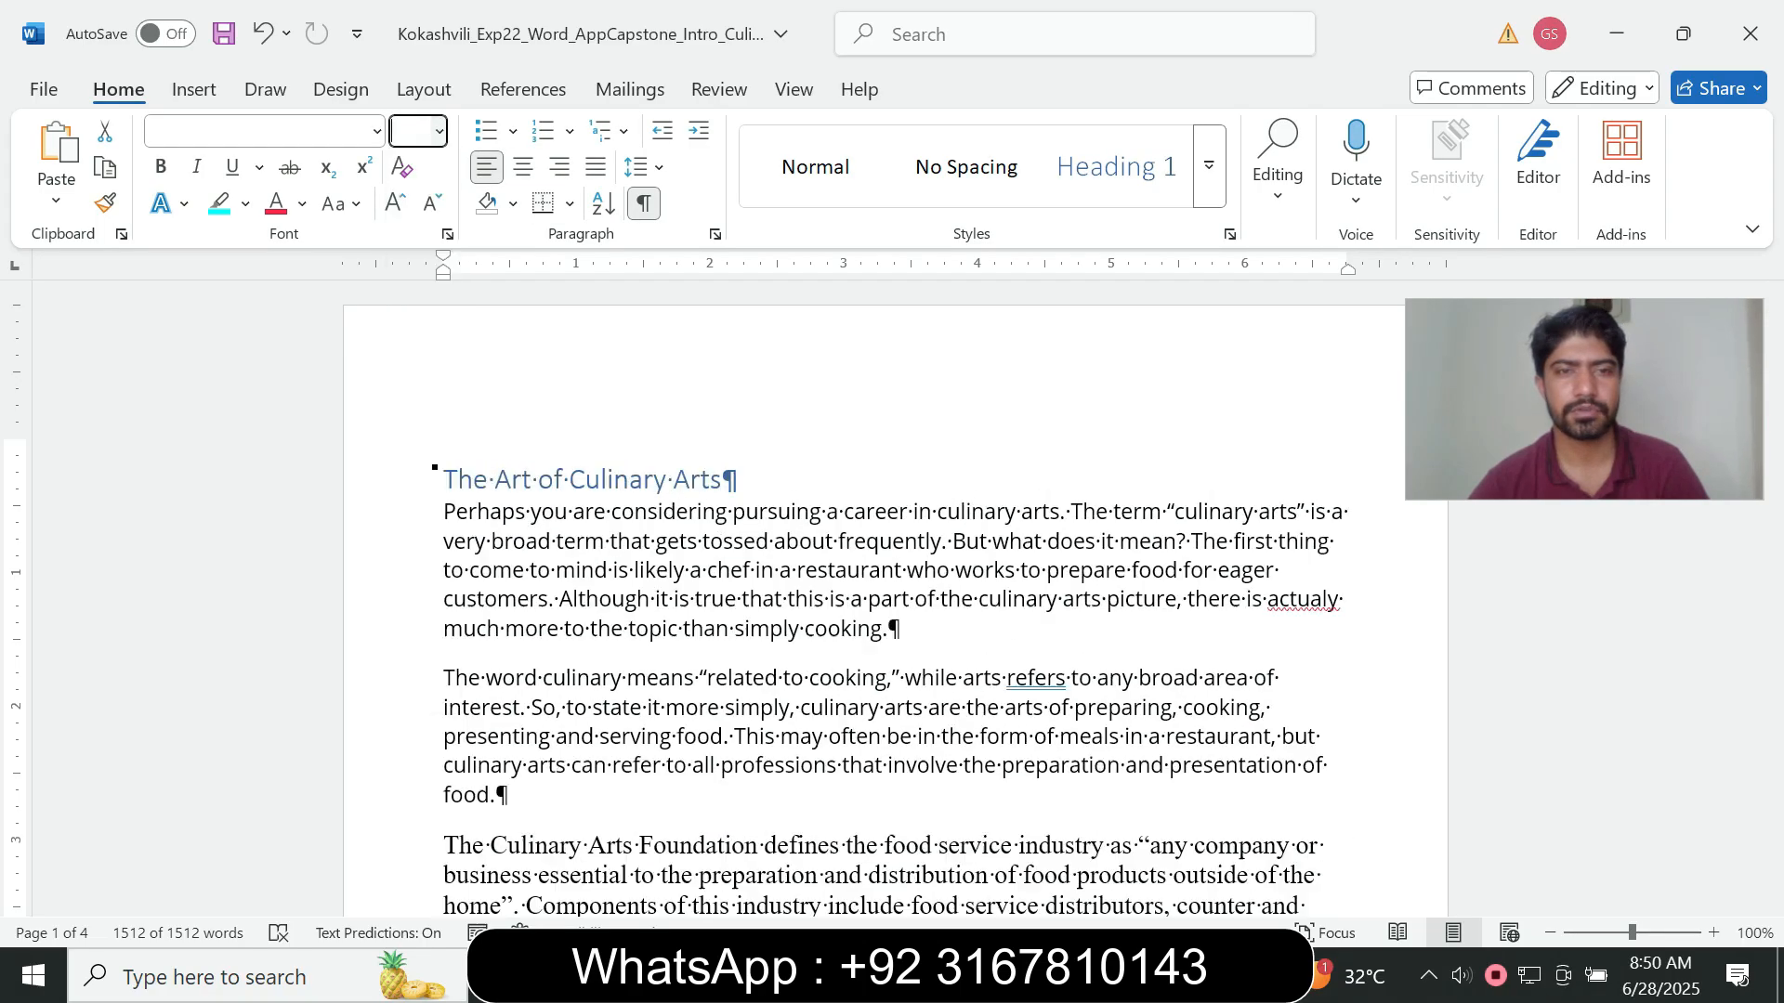
- Recheck the font named in step 4 and change all text in the Intro_Culinary document to Times New Roman
{"action": "left_click", "coordinate": [1065, 976]}
{"action": "left_click", "coordinate": [1212, 854]}
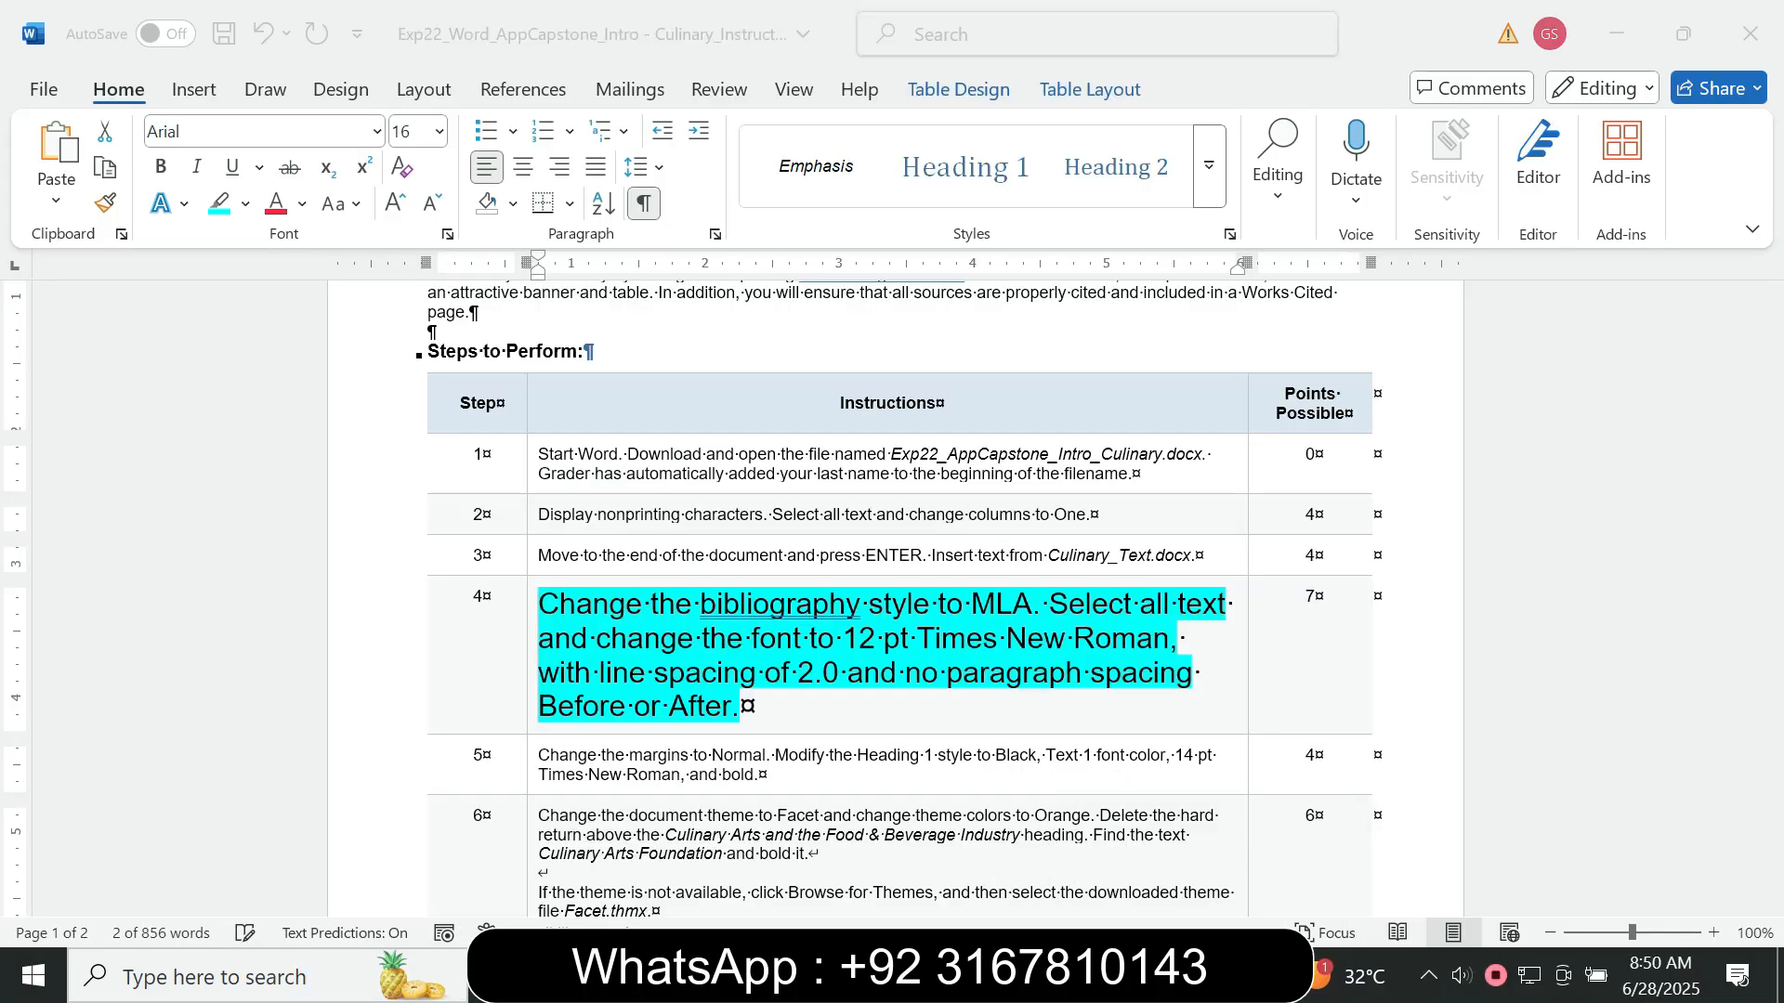
{"action": "left_click", "coordinate": [941, 638]}
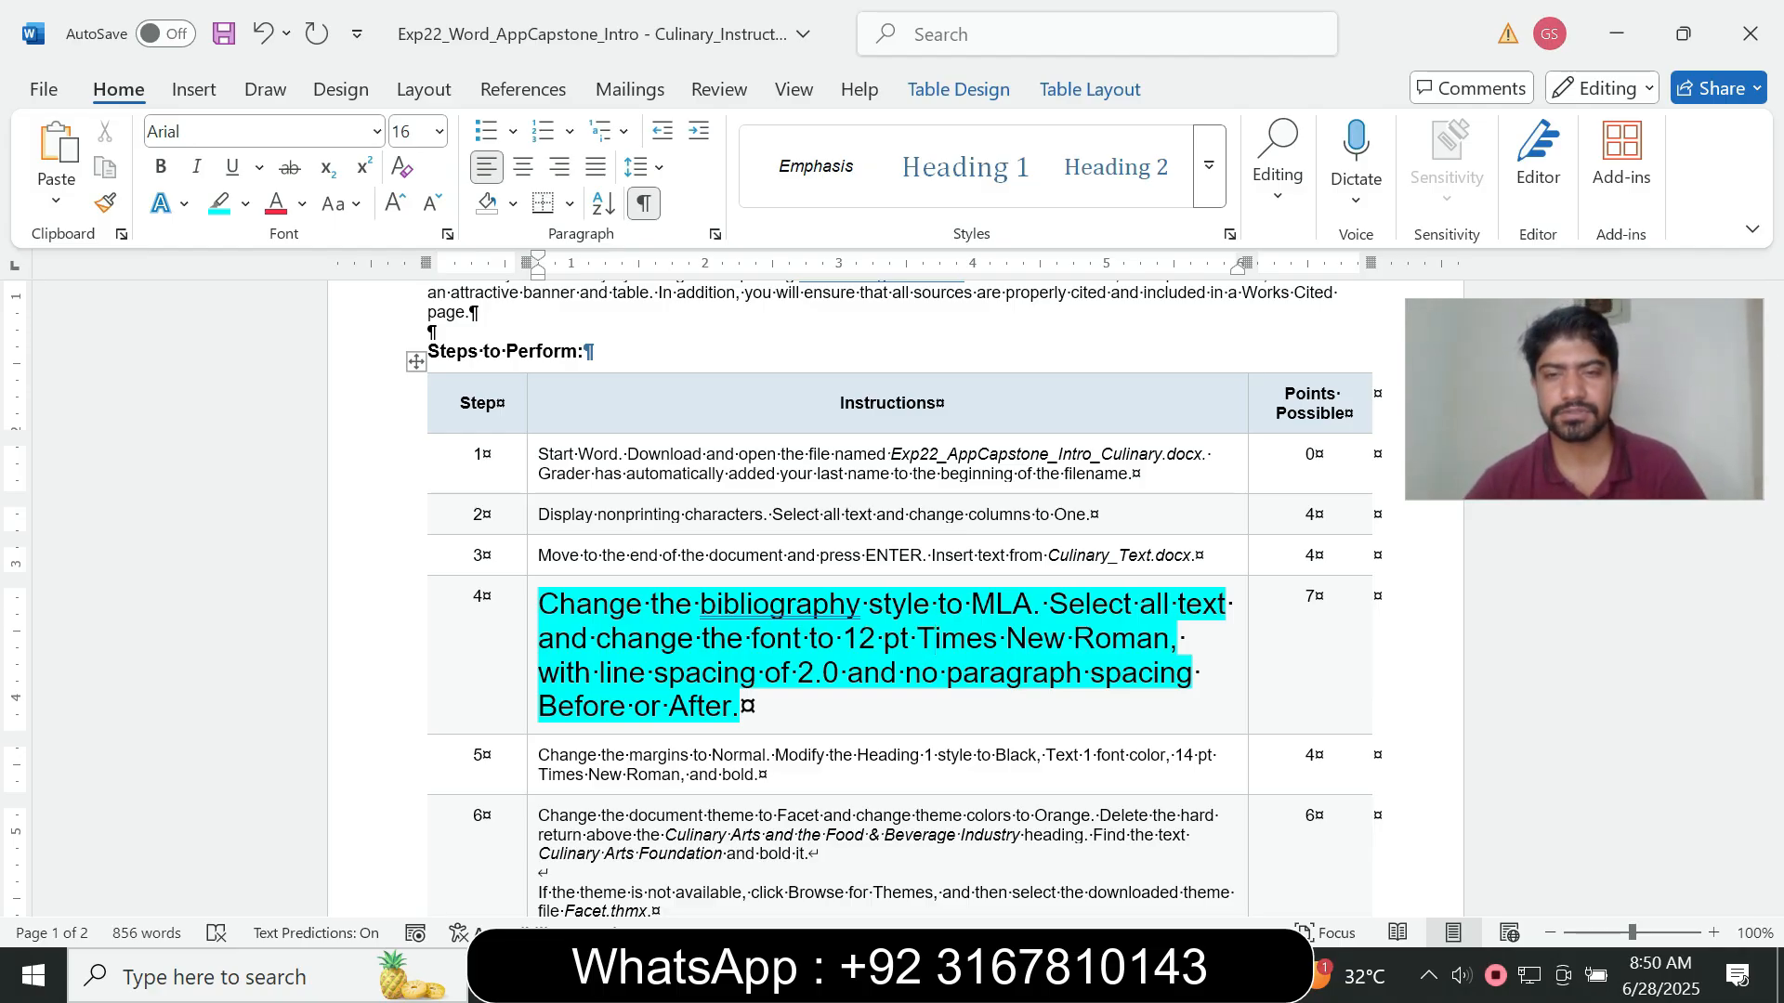
{"action": "mouse_move", "coordinate": [1062, 975]}
{"action": "left_click", "coordinate": [911, 855]}
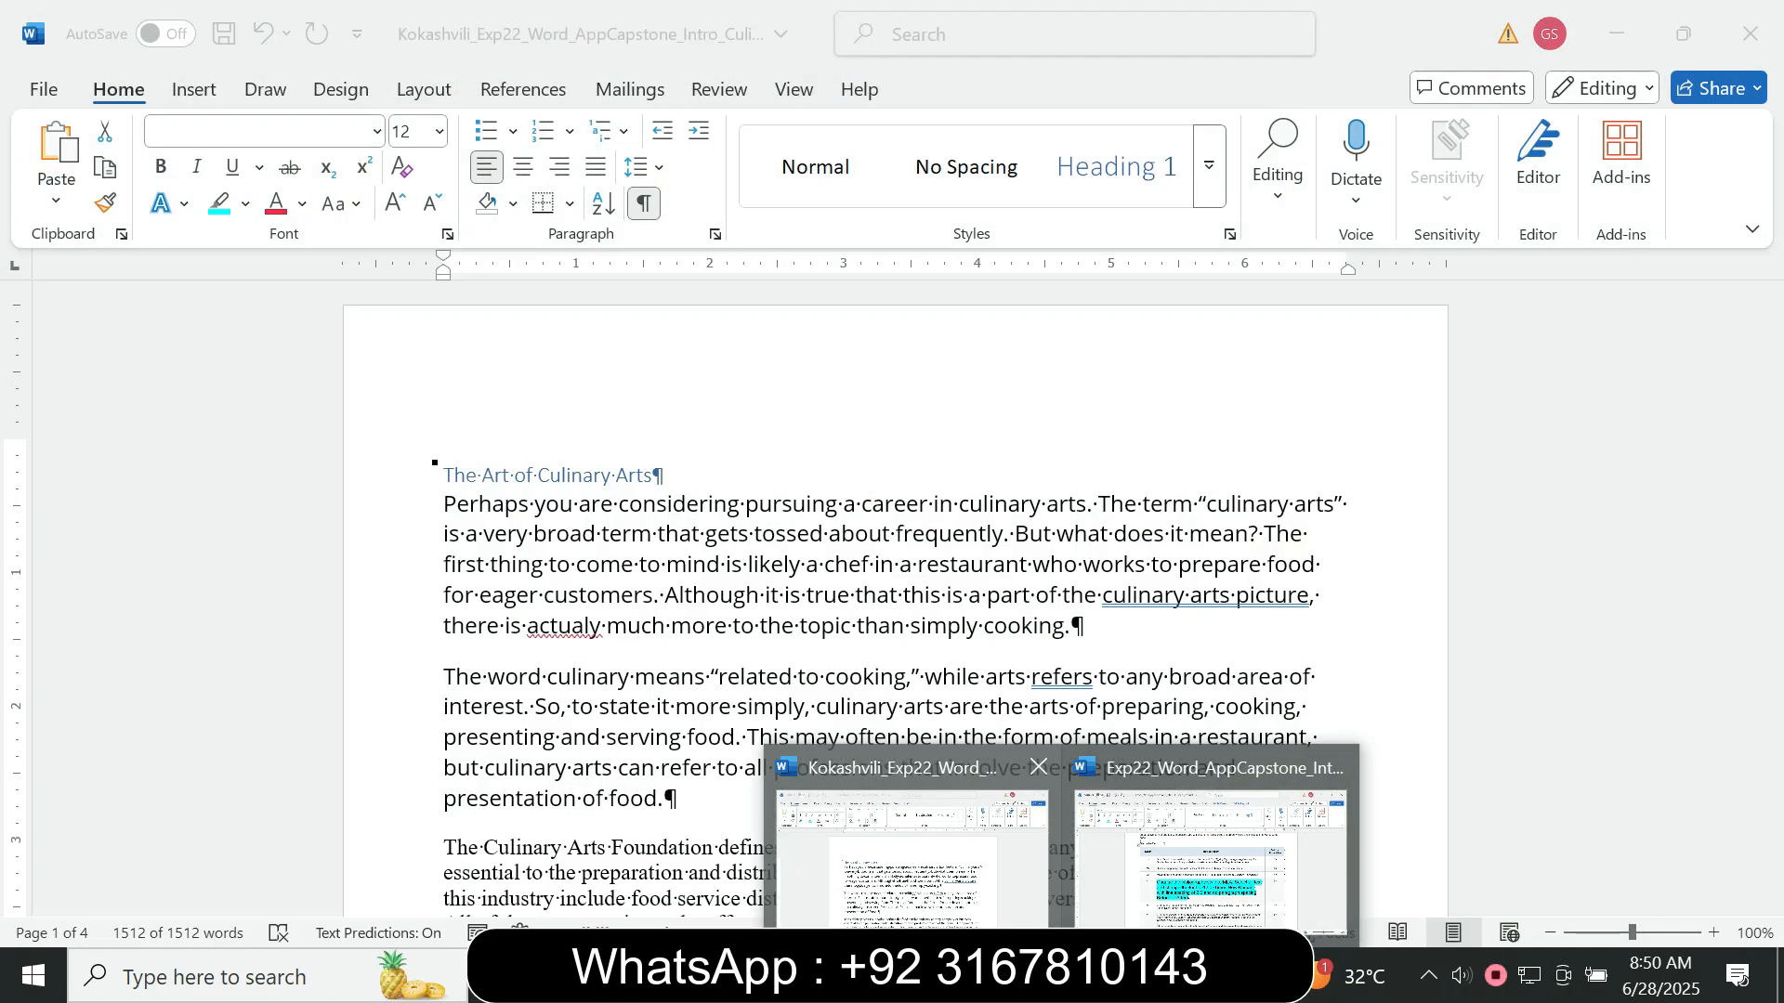
{"action": "key", "text": "ctrl+a"}
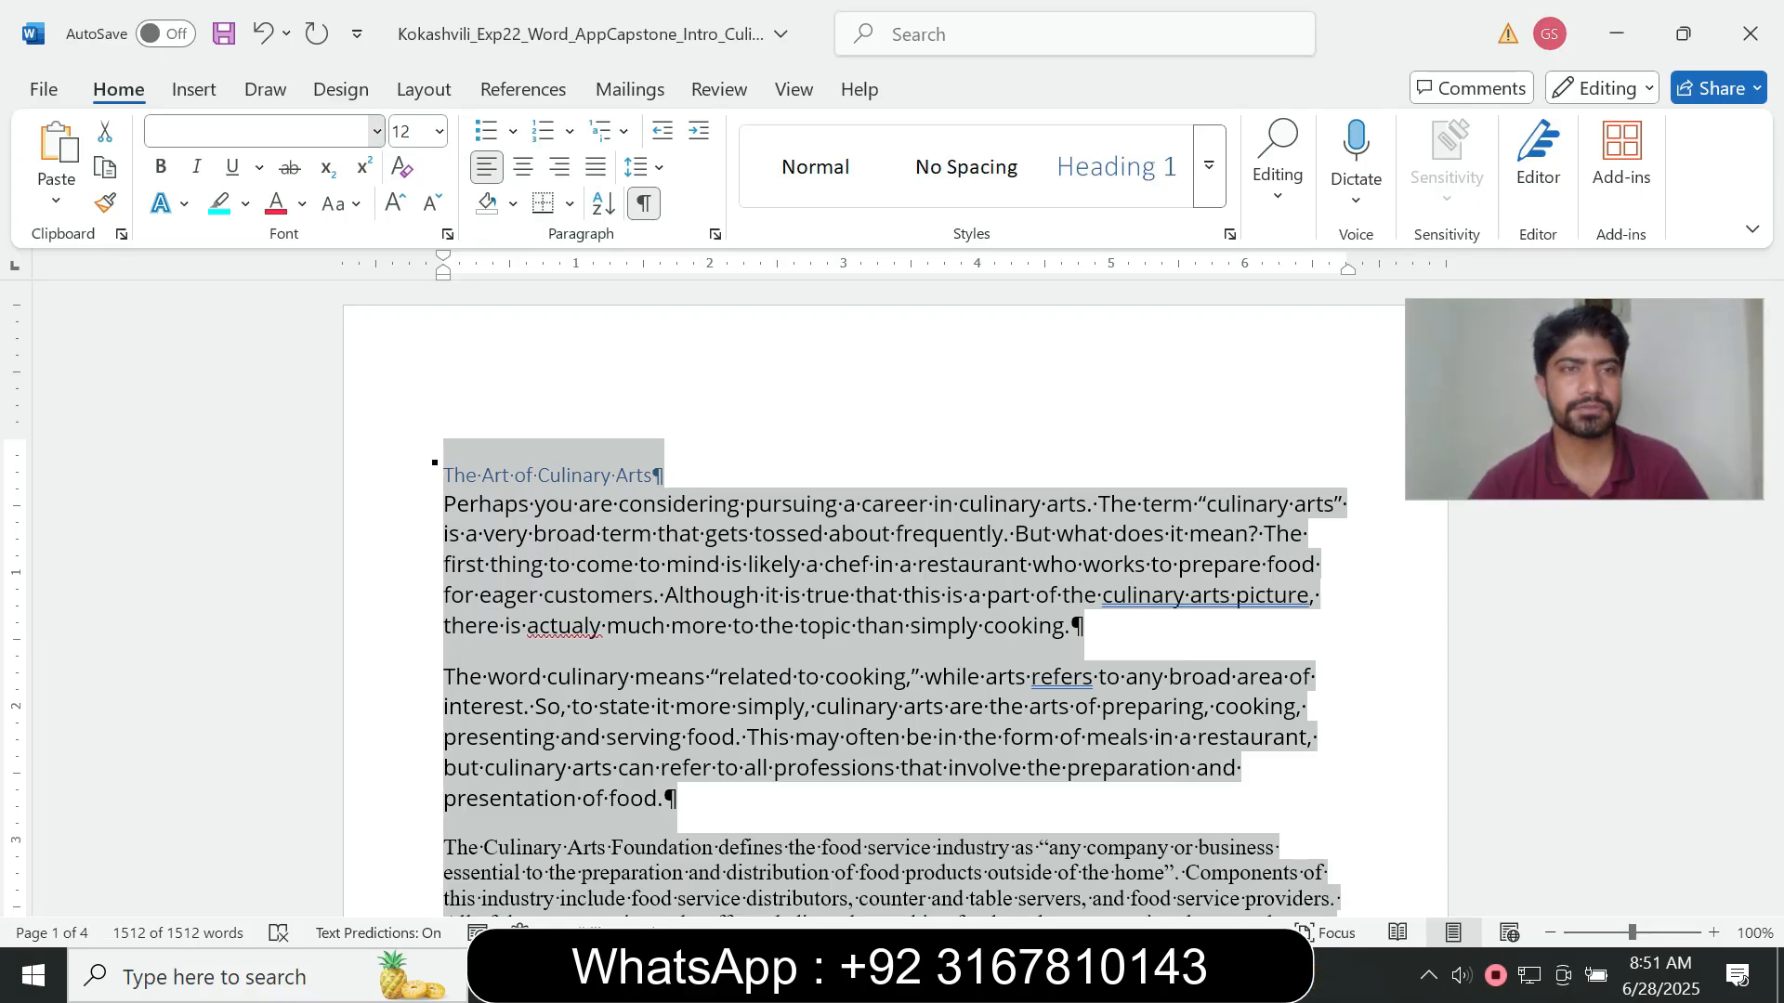
{"action": "left_click", "coordinate": [376, 131]}
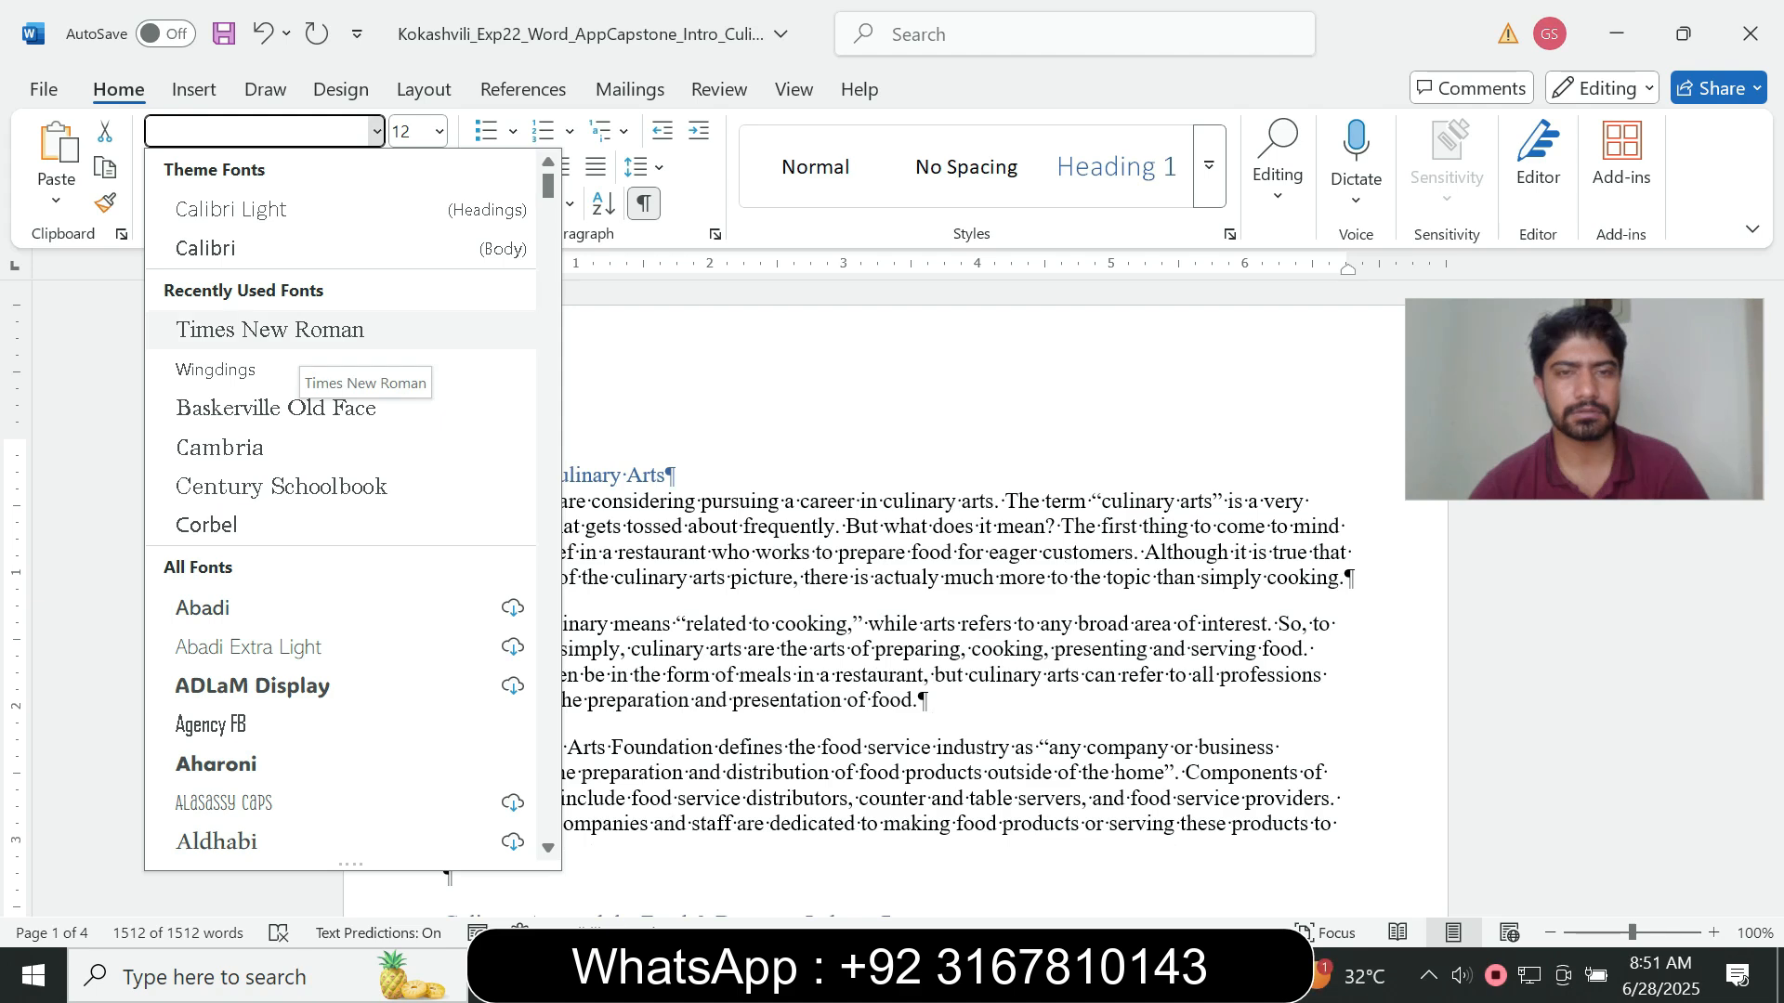
{"action": "left_click", "coordinate": [269, 330]}
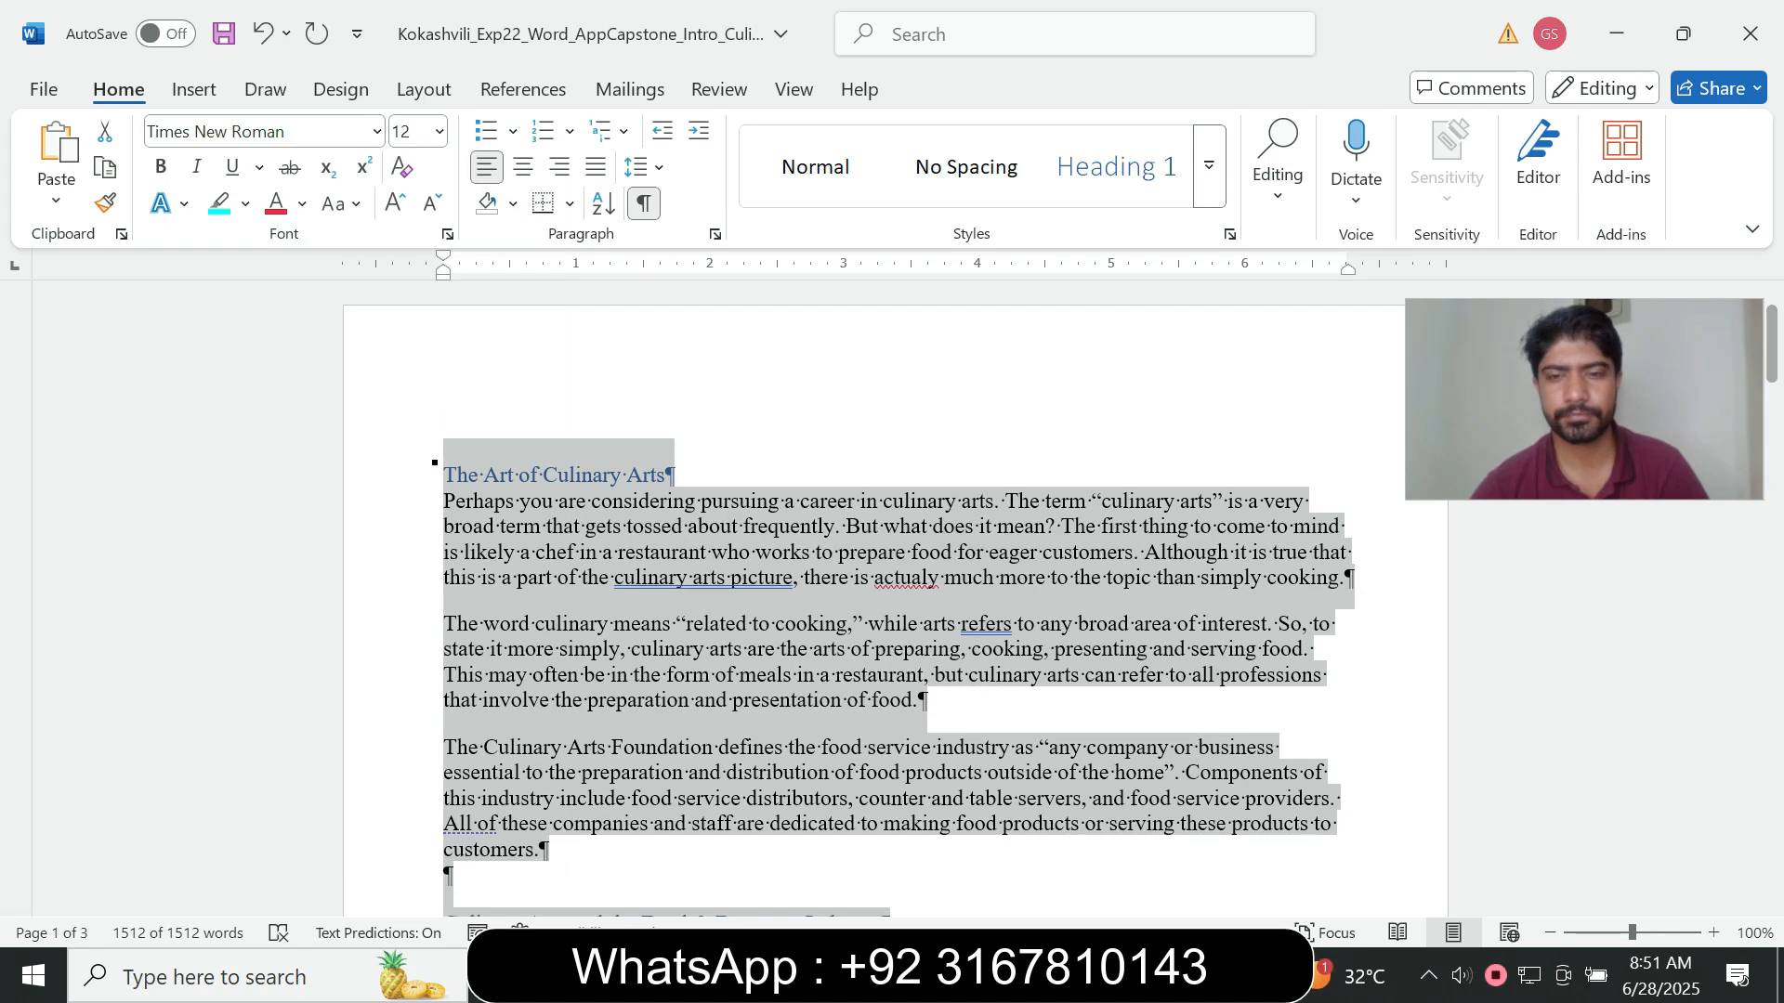
- Recheck the line spacing required by step 4 and set all text in the Intro_Culinary document to 2.0 line spacing
{"action": "mouse_move", "coordinate": [1061, 977]}
{"action": "left_click", "coordinate": [1207, 864]}
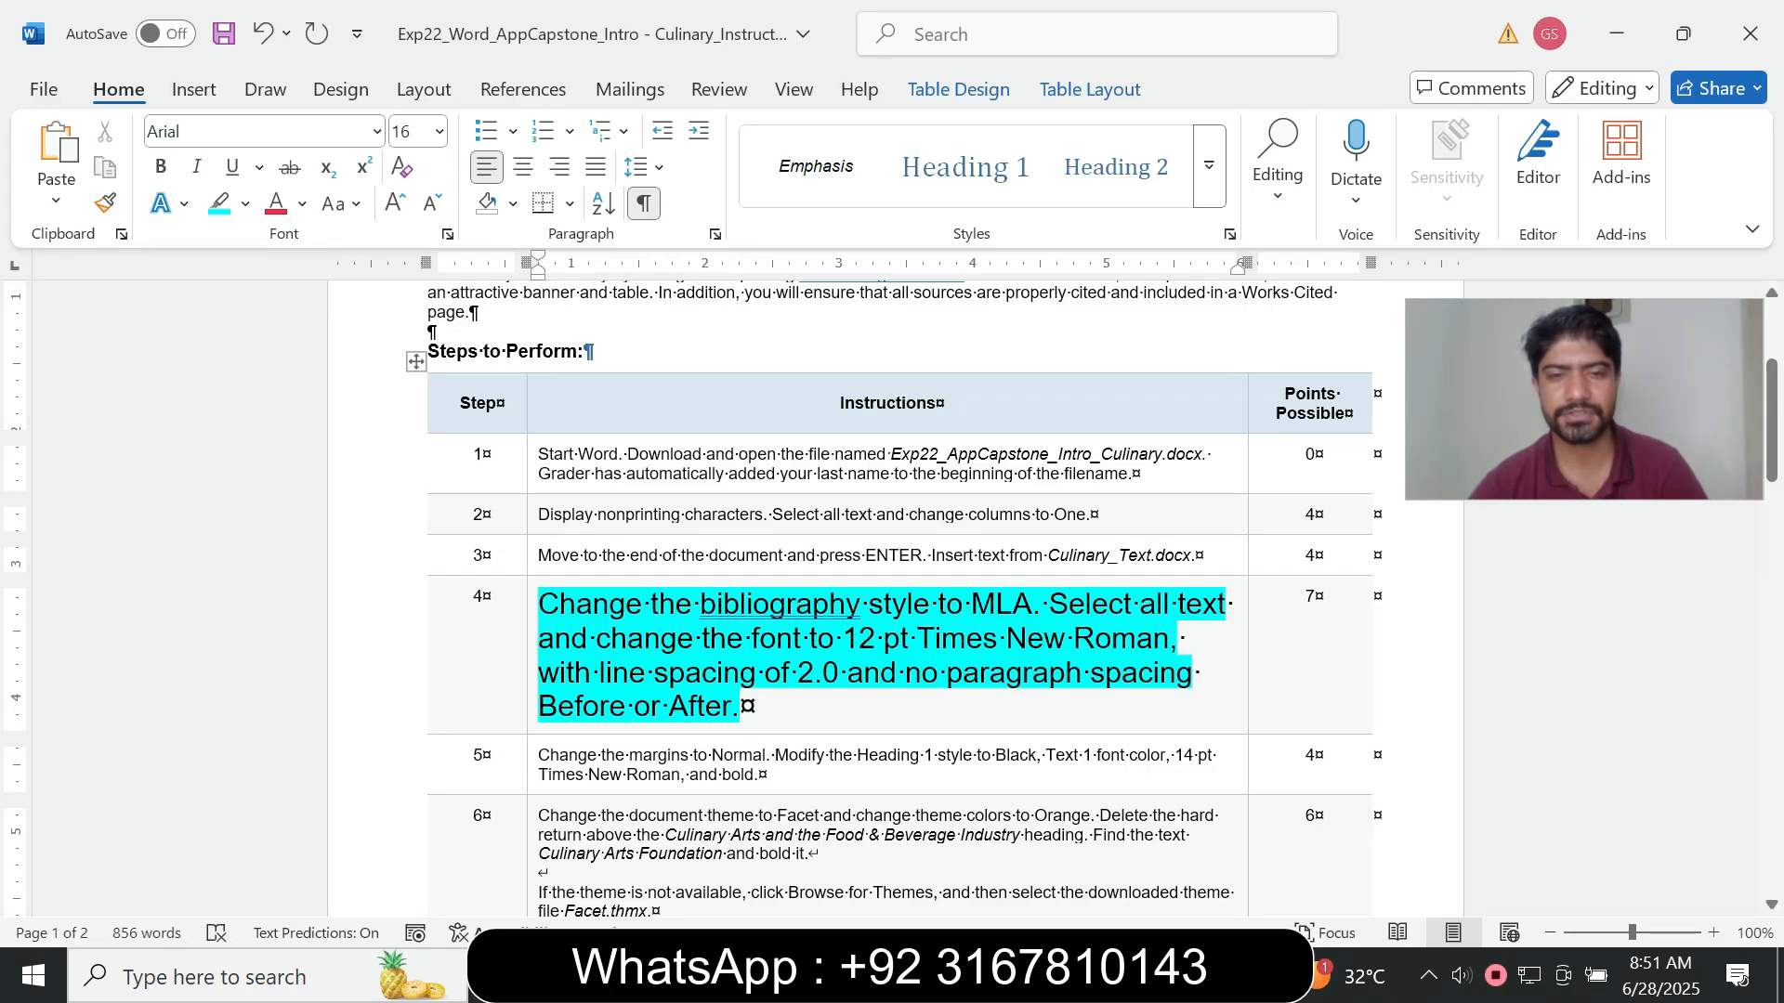
{"action": "mouse_move", "coordinate": [1061, 977]}
{"action": "left_click", "coordinate": [924, 855]}
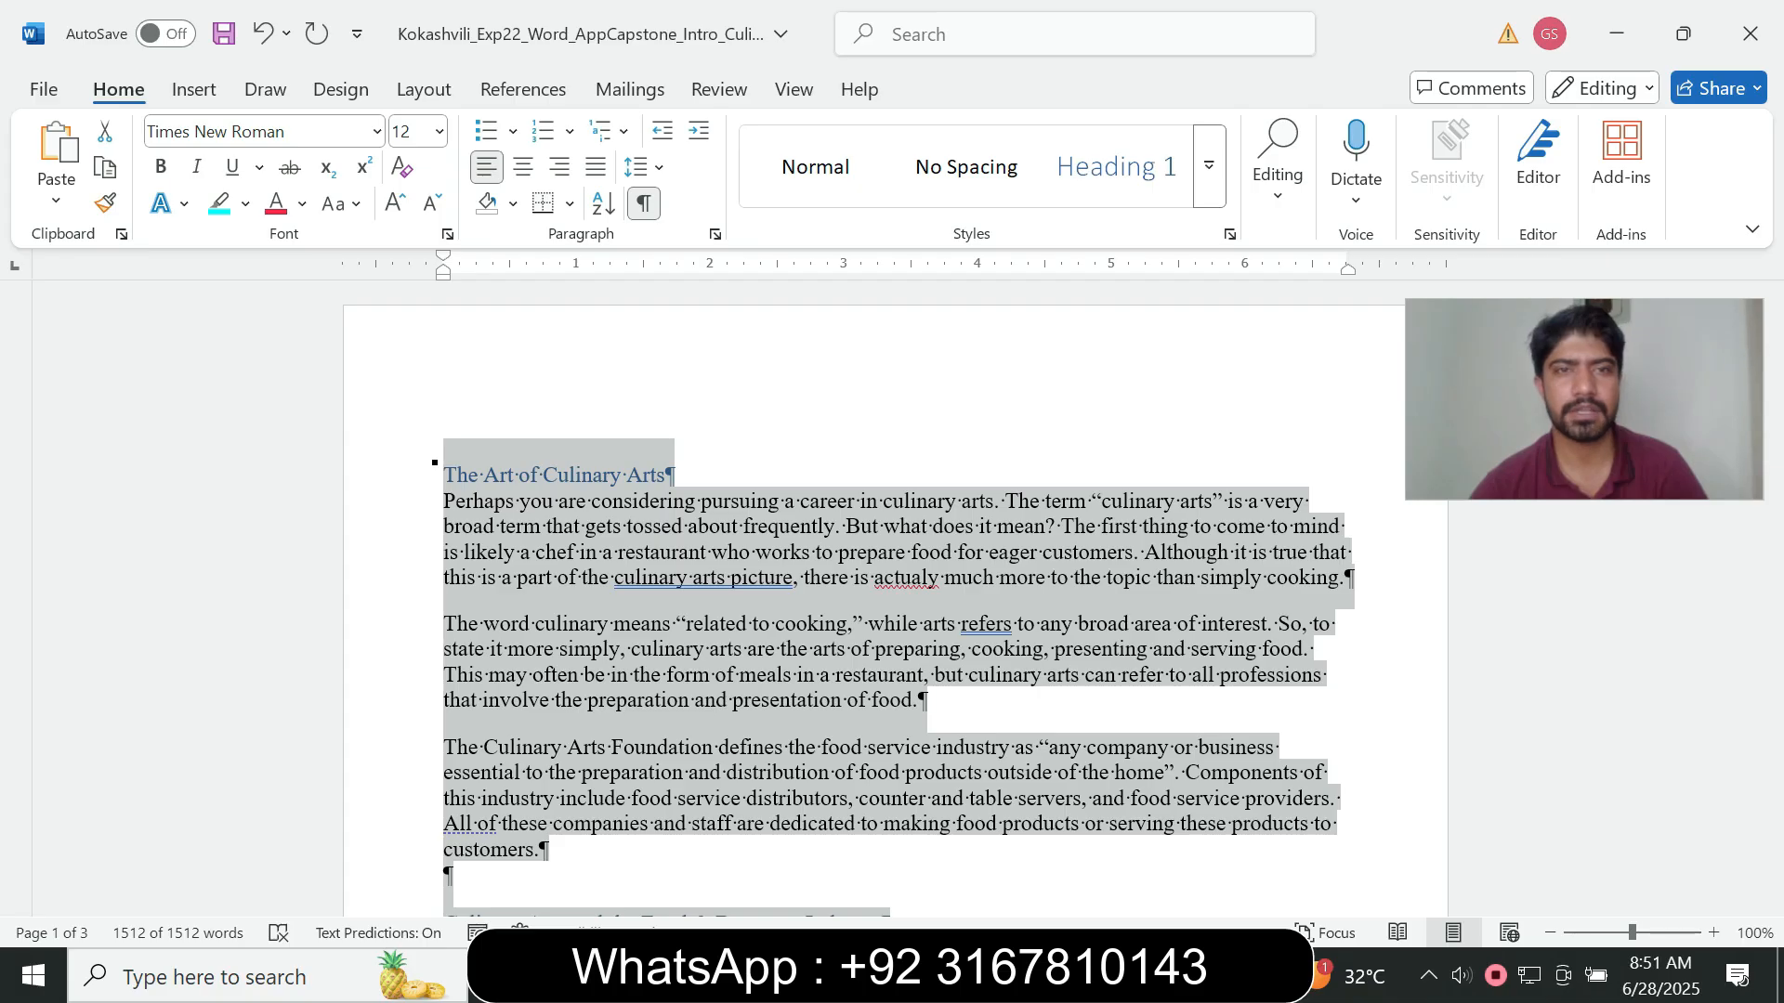
{"action": "left_click", "coordinate": [640, 167]}
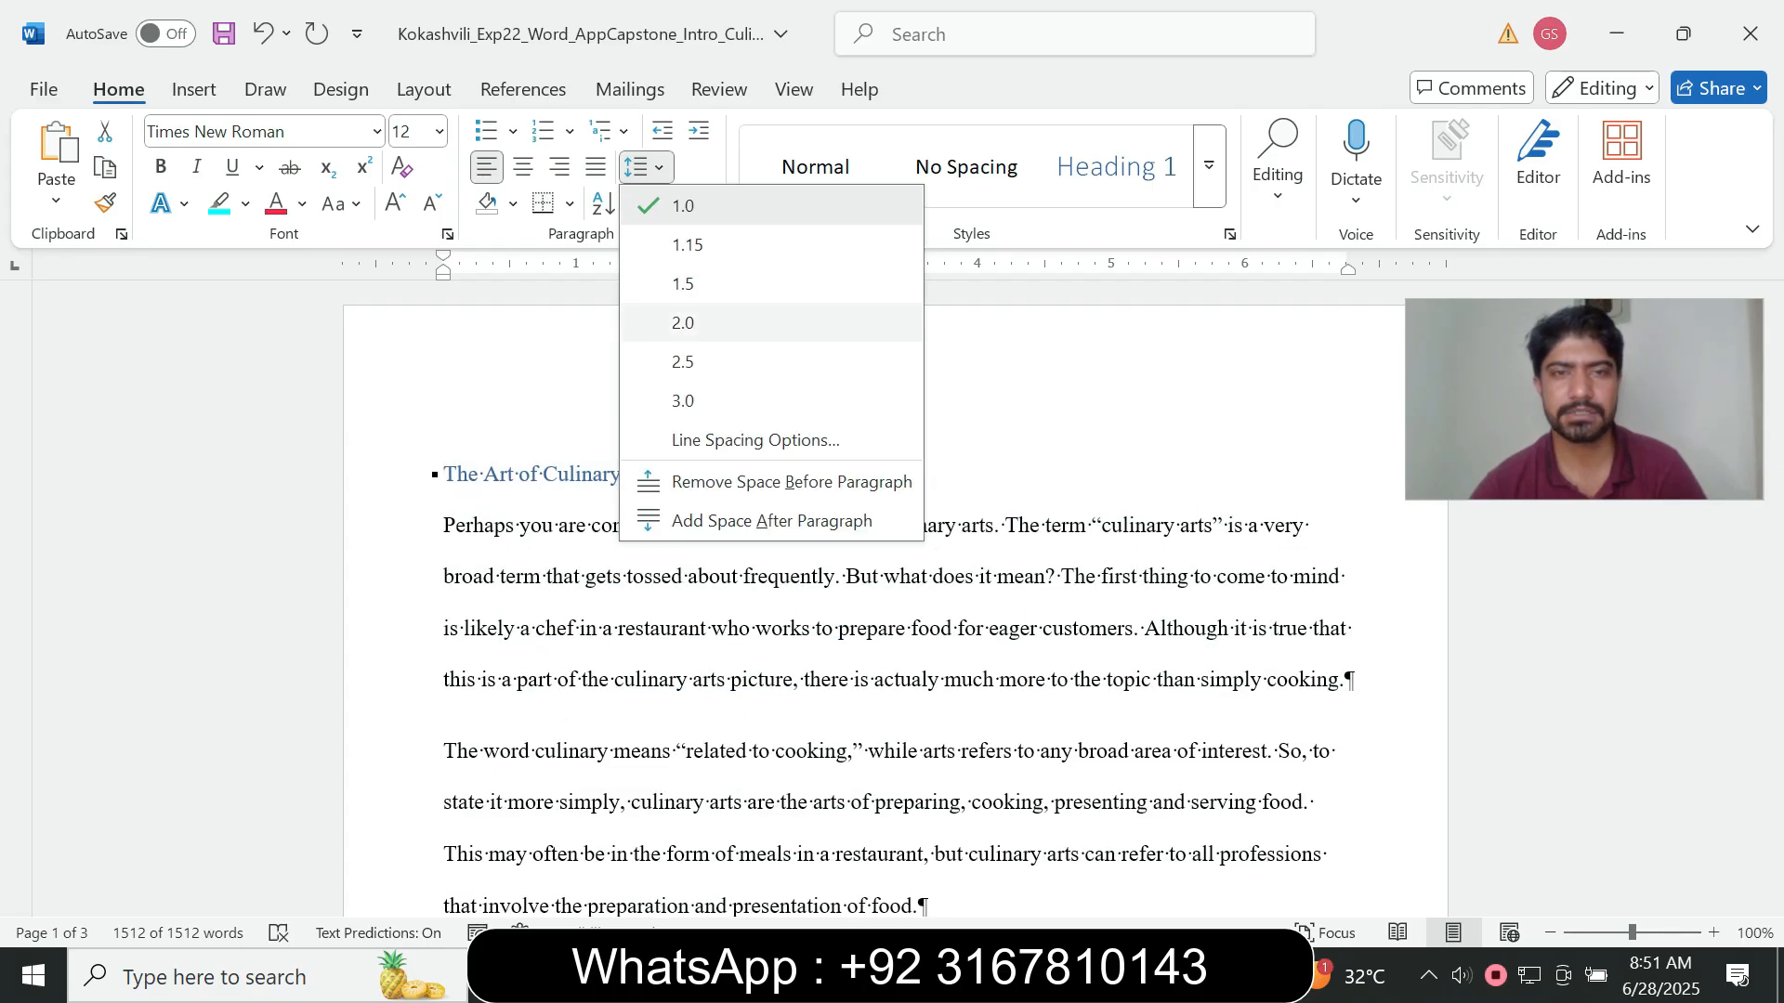
{"action": "left_click", "coordinate": [683, 322]}
- Recheck the paragraph spacing required by step 4 and set Before and After to 0 pt for all text in the Intro_Culinary document
{"action": "left_click", "coordinate": [1060, 975]}
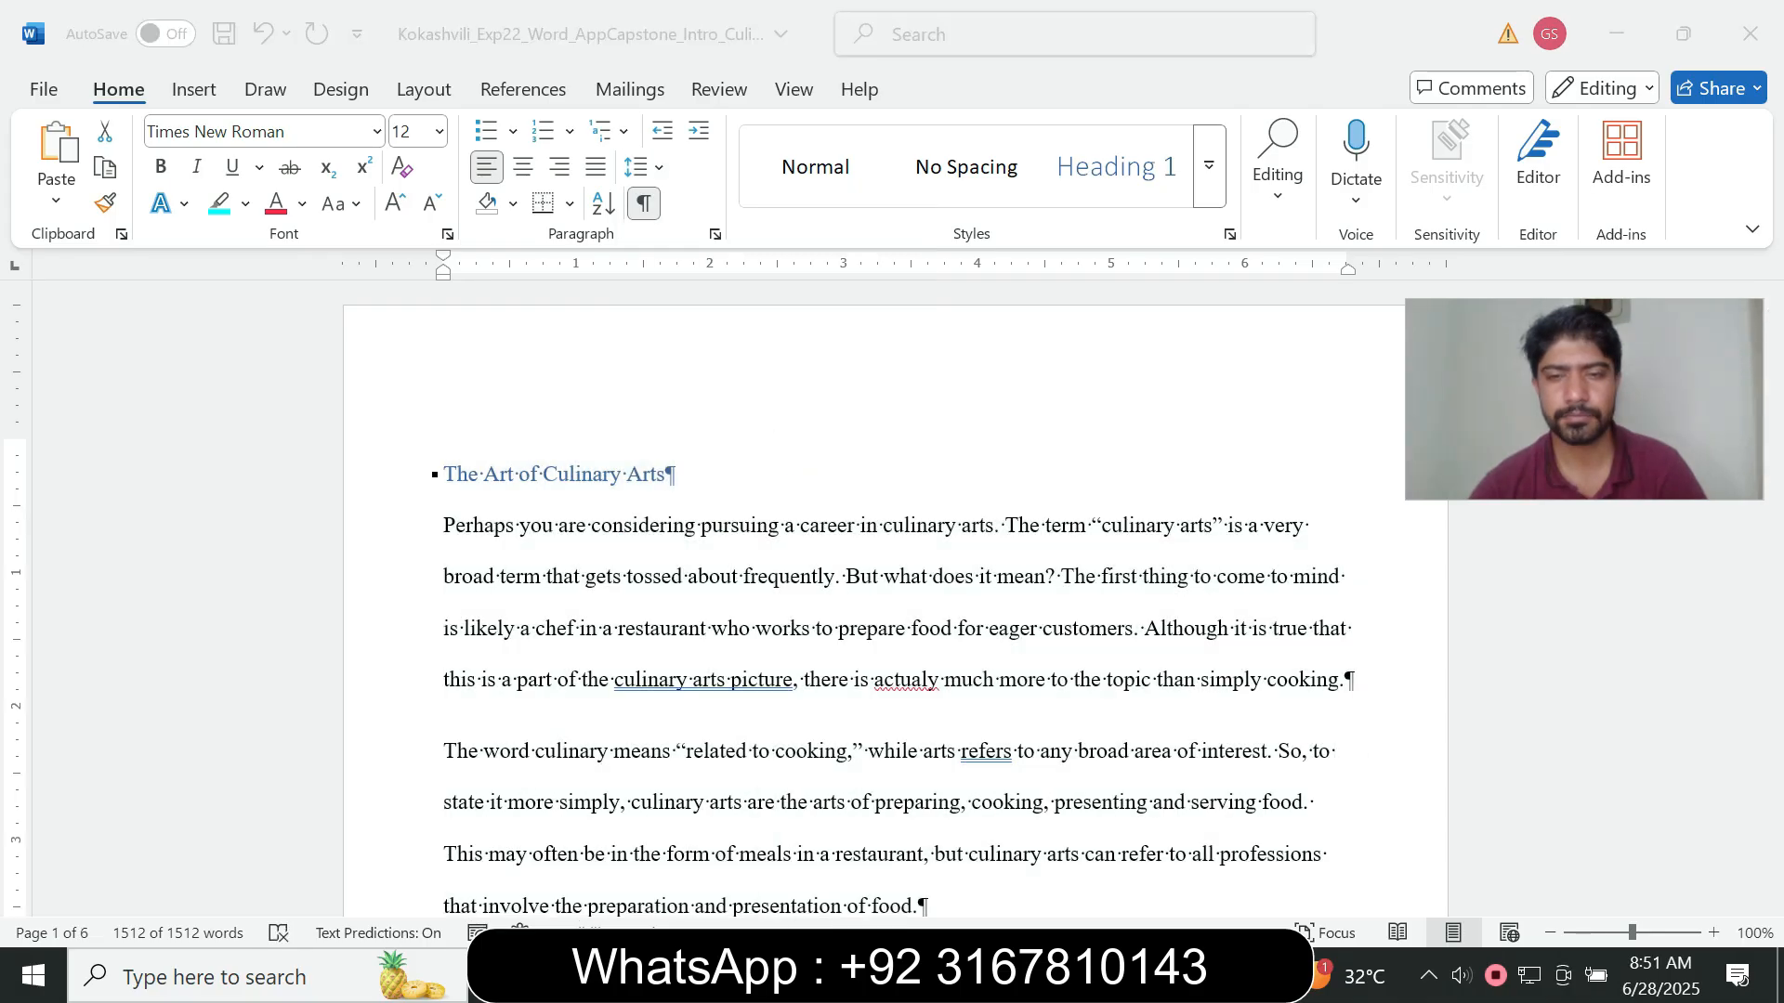
{"action": "left_click", "coordinate": [1207, 855]}
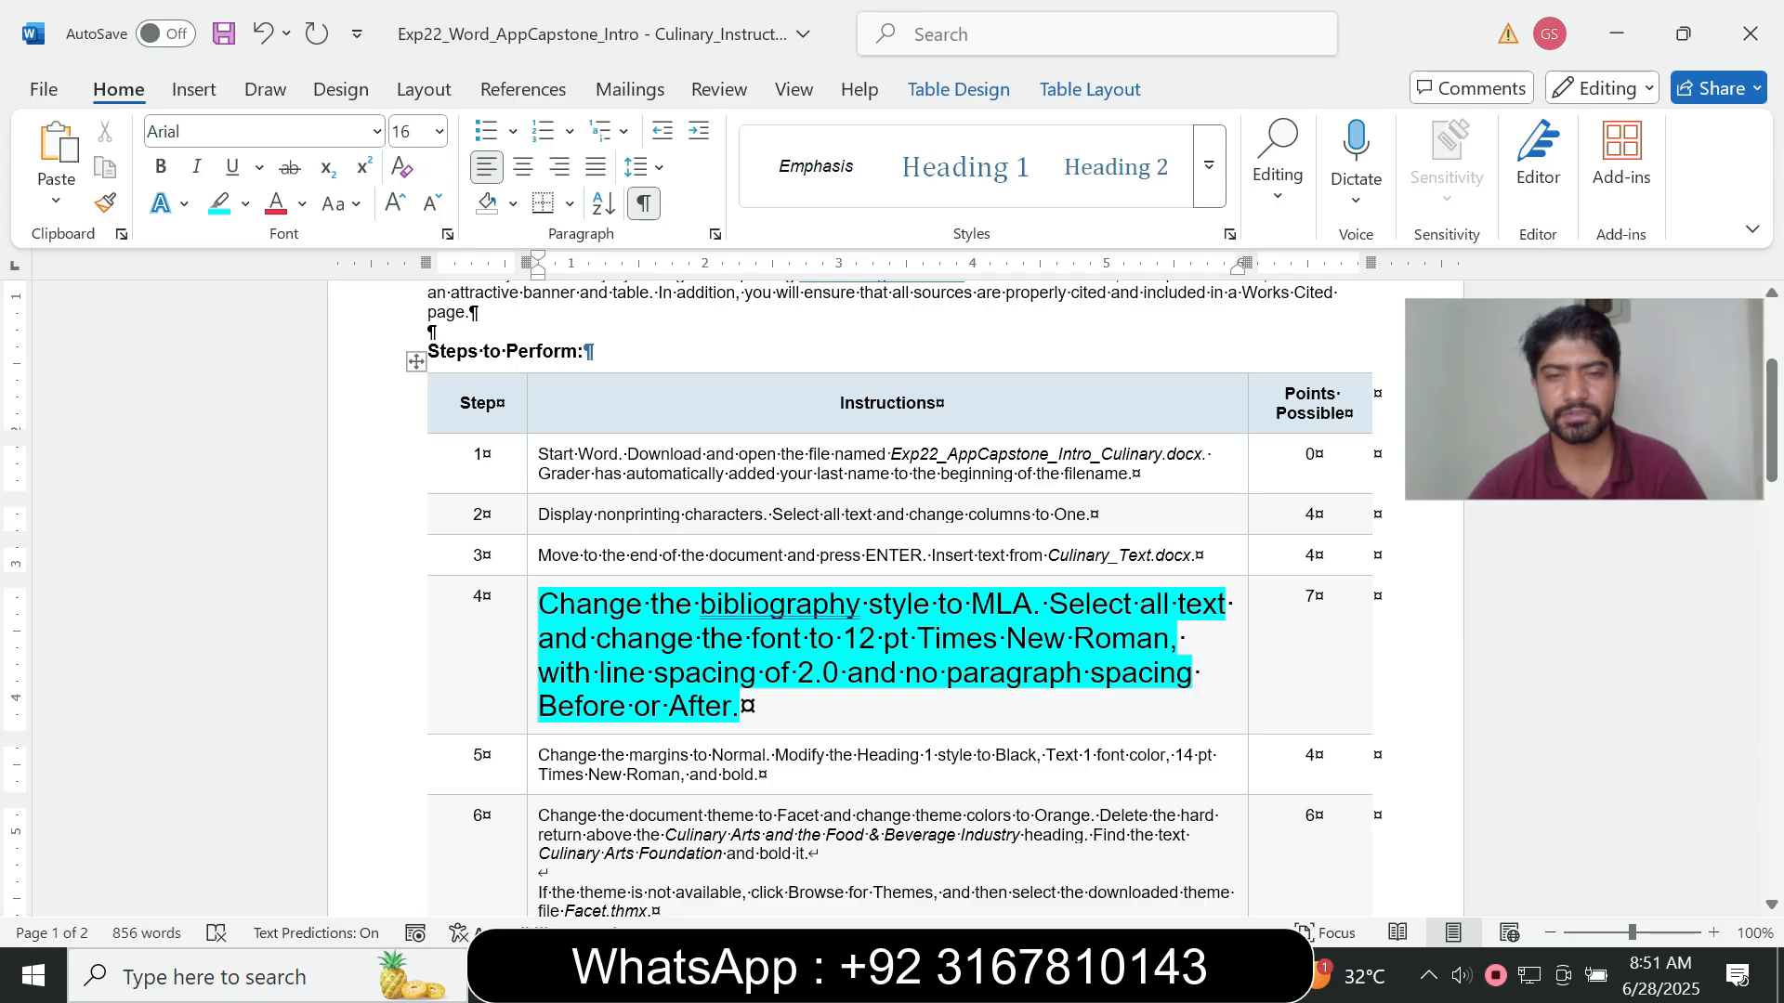
{"action": "left_click", "coordinate": [1061, 976]}
{"action": "left_click", "coordinate": [913, 854]}
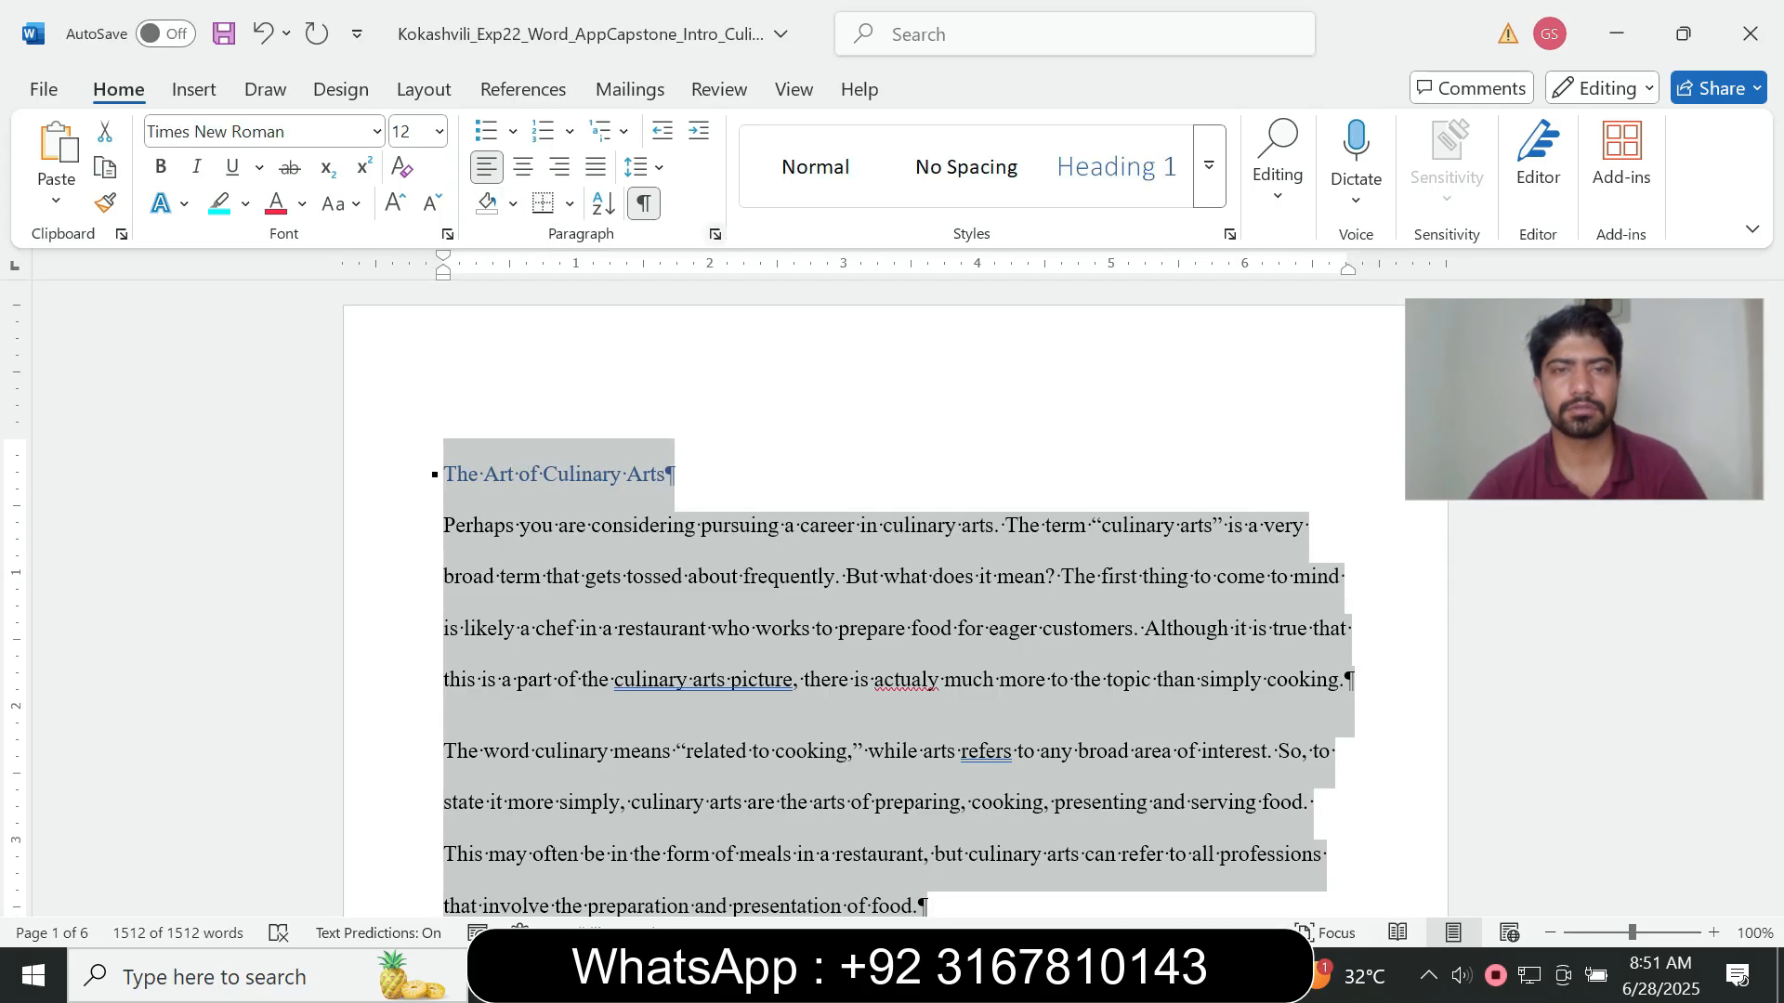
{"action": "left_click", "coordinate": [714, 234]}
{"action": "left_click", "coordinate": [801, 503]}
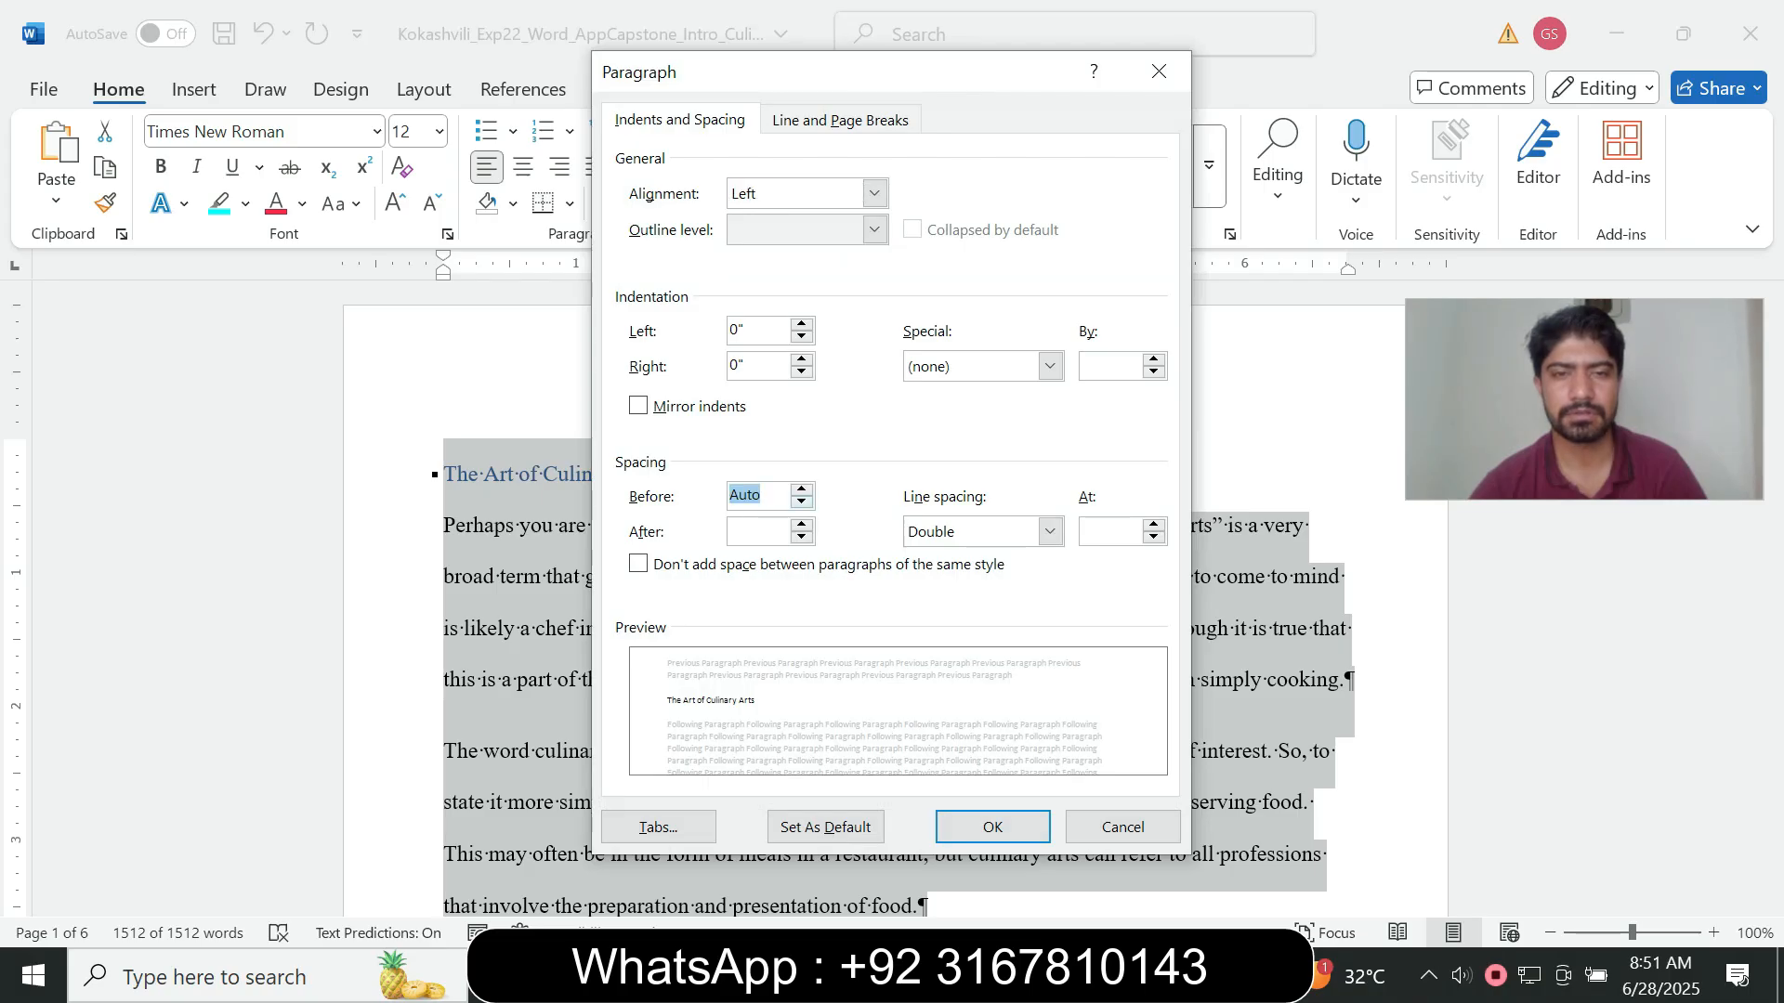
{"action": "left_click", "coordinate": [801, 490]}
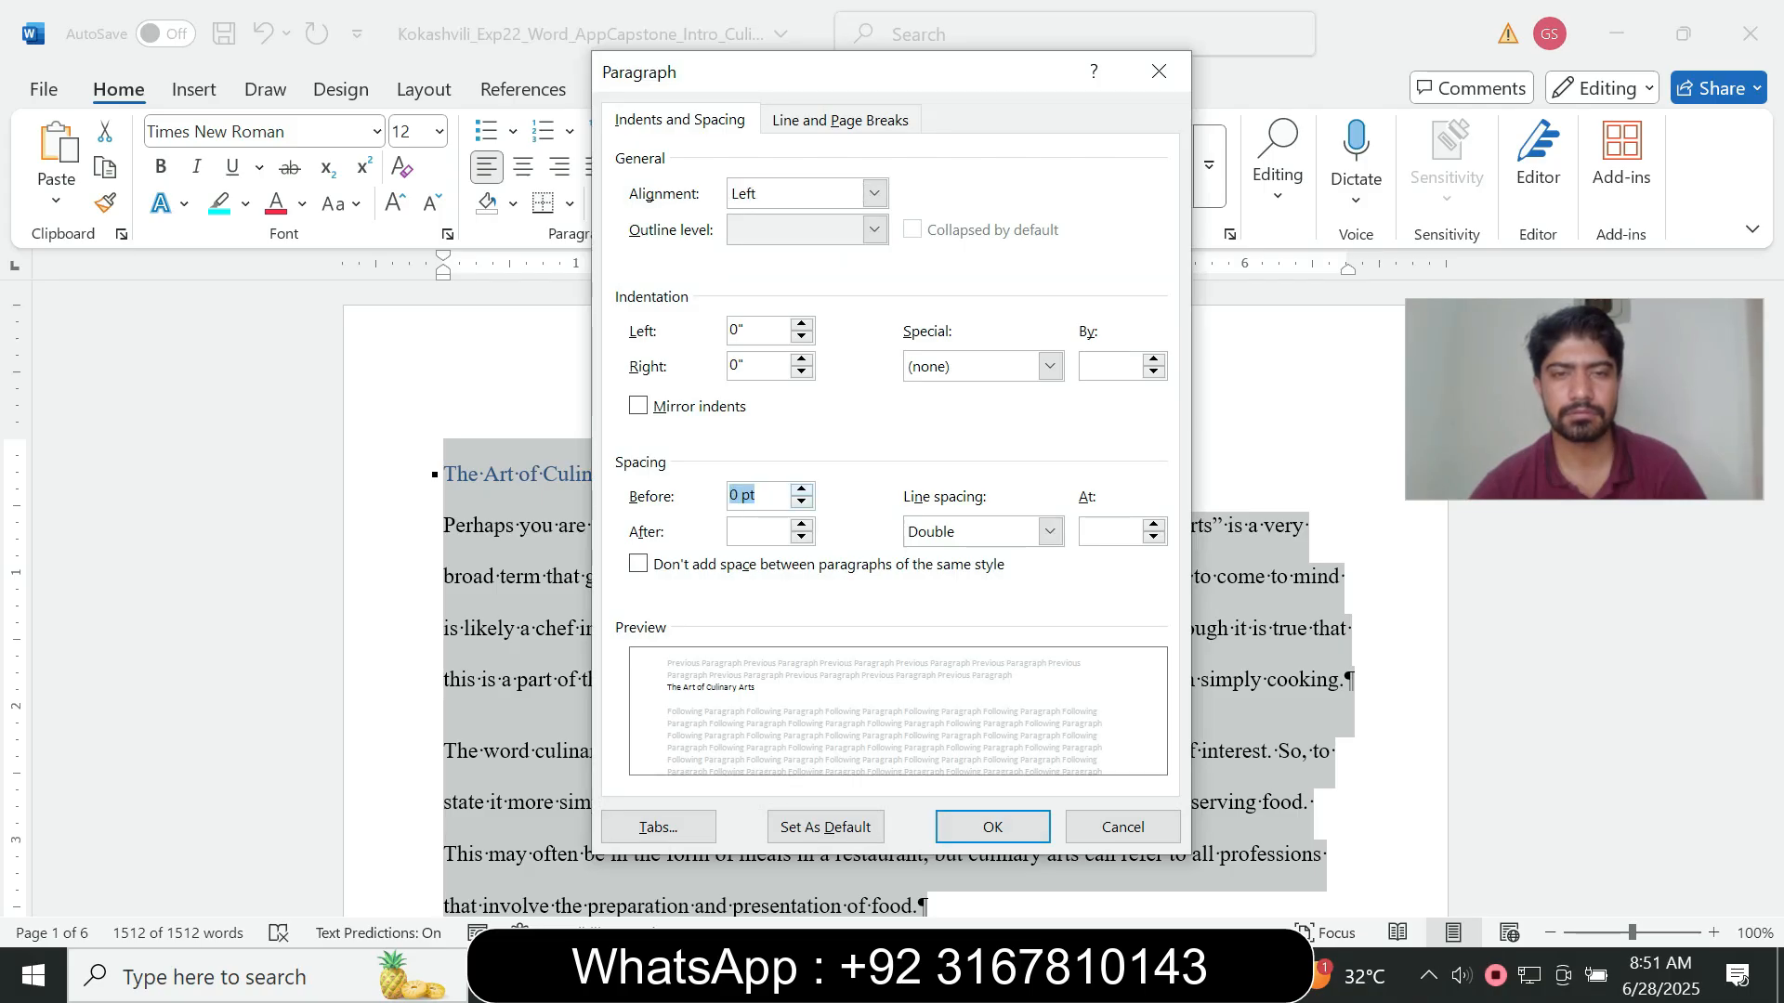
{"action": "left_click", "coordinate": [800, 525]}
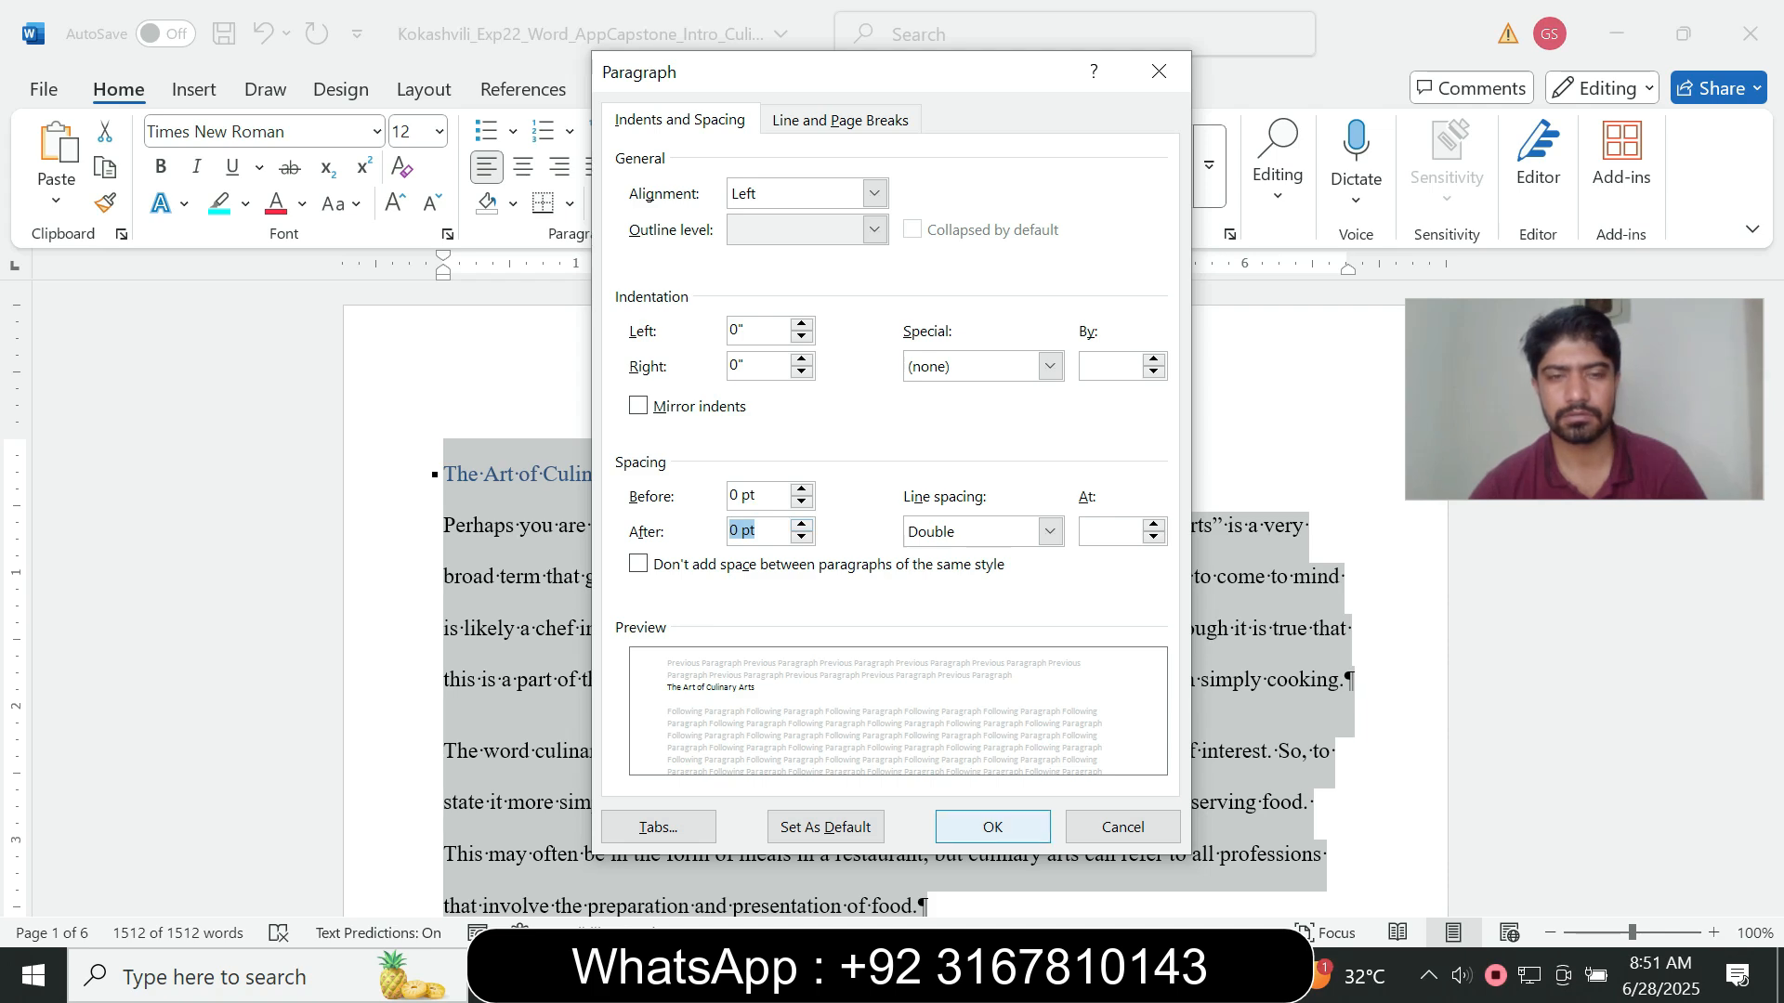
{"action": "left_click", "coordinate": [993, 826]}
- Switch to the instructions document, reset the step 4 instruction to 9 pt and remove its highlight
{"action": "mouse_move", "coordinate": [1061, 977]}
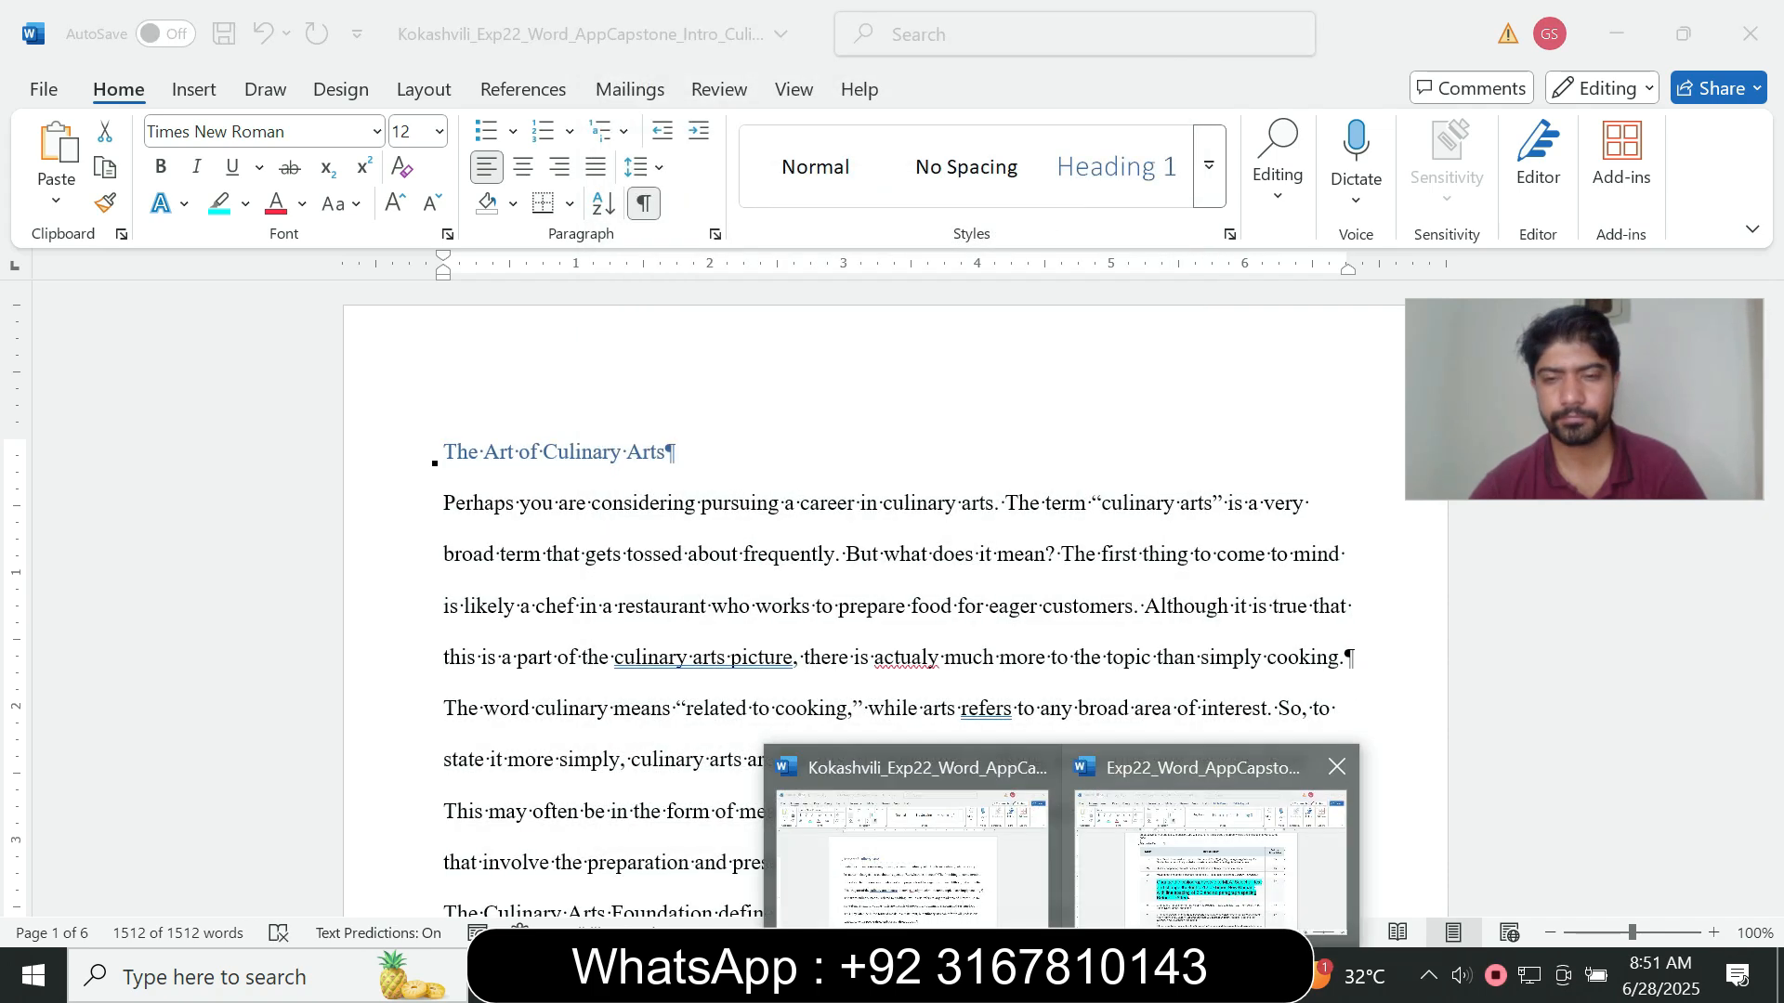
{"action": "left_click", "coordinate": [1207, 855]}
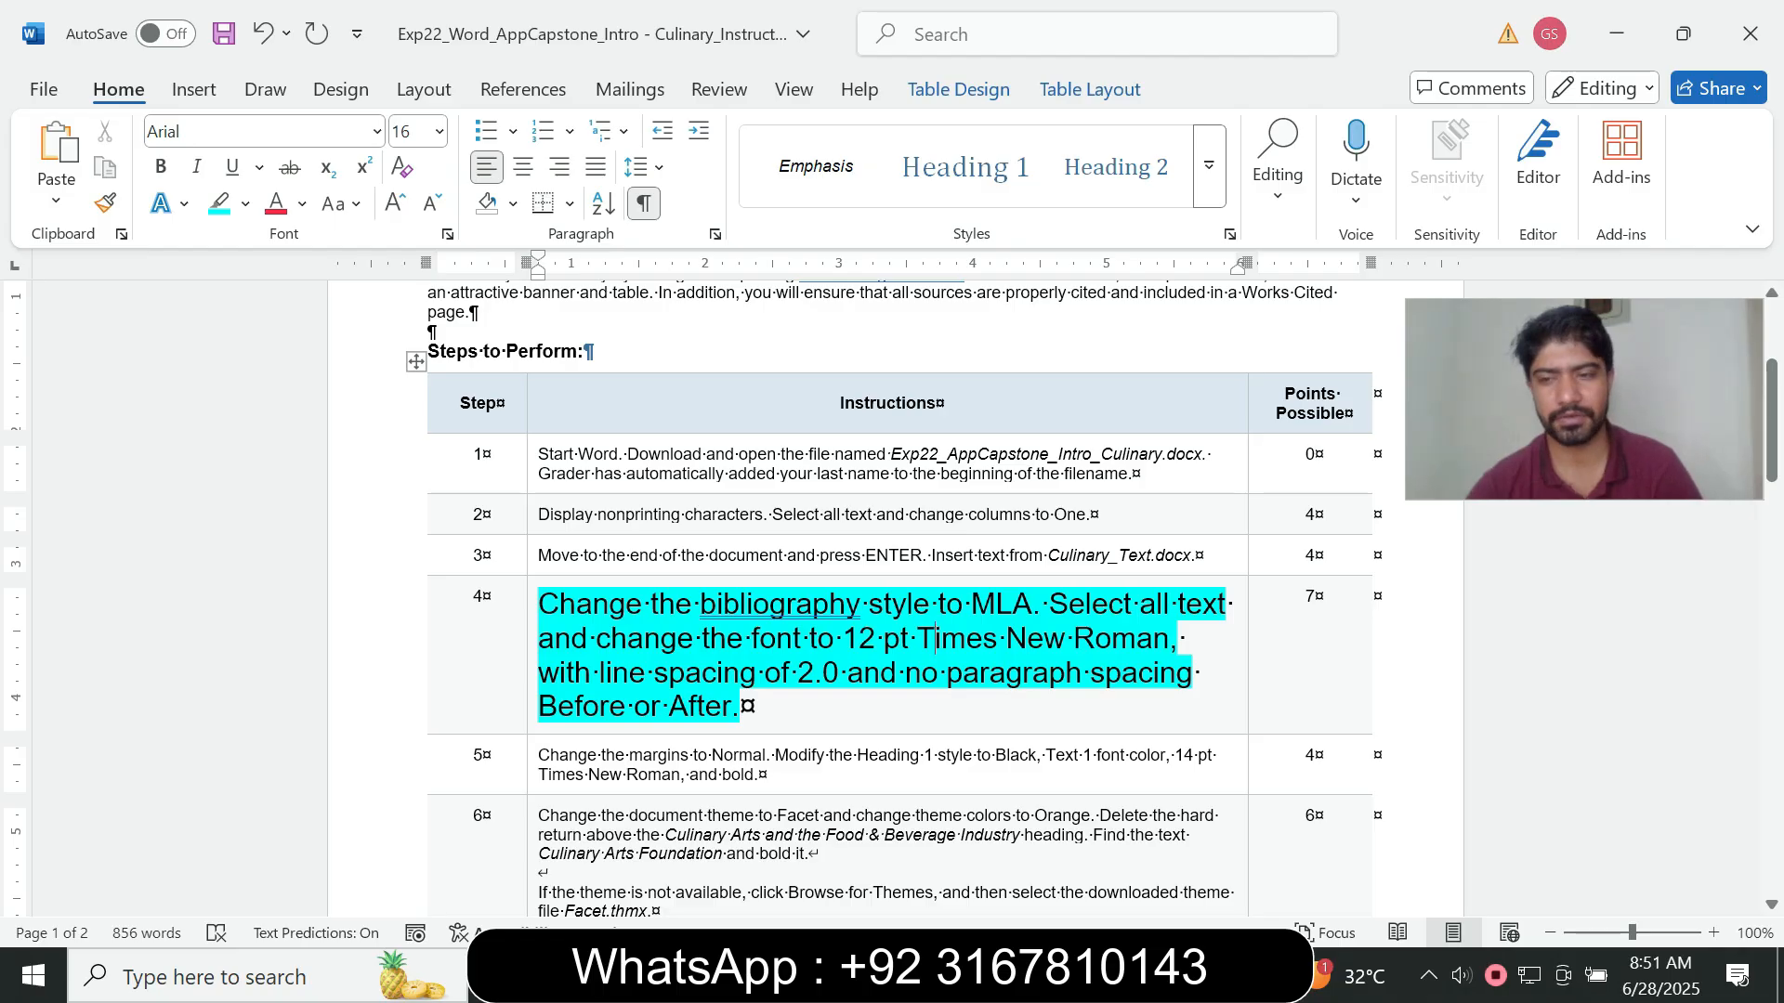
{"action": "left_click", "coordinate": [532, 701]}
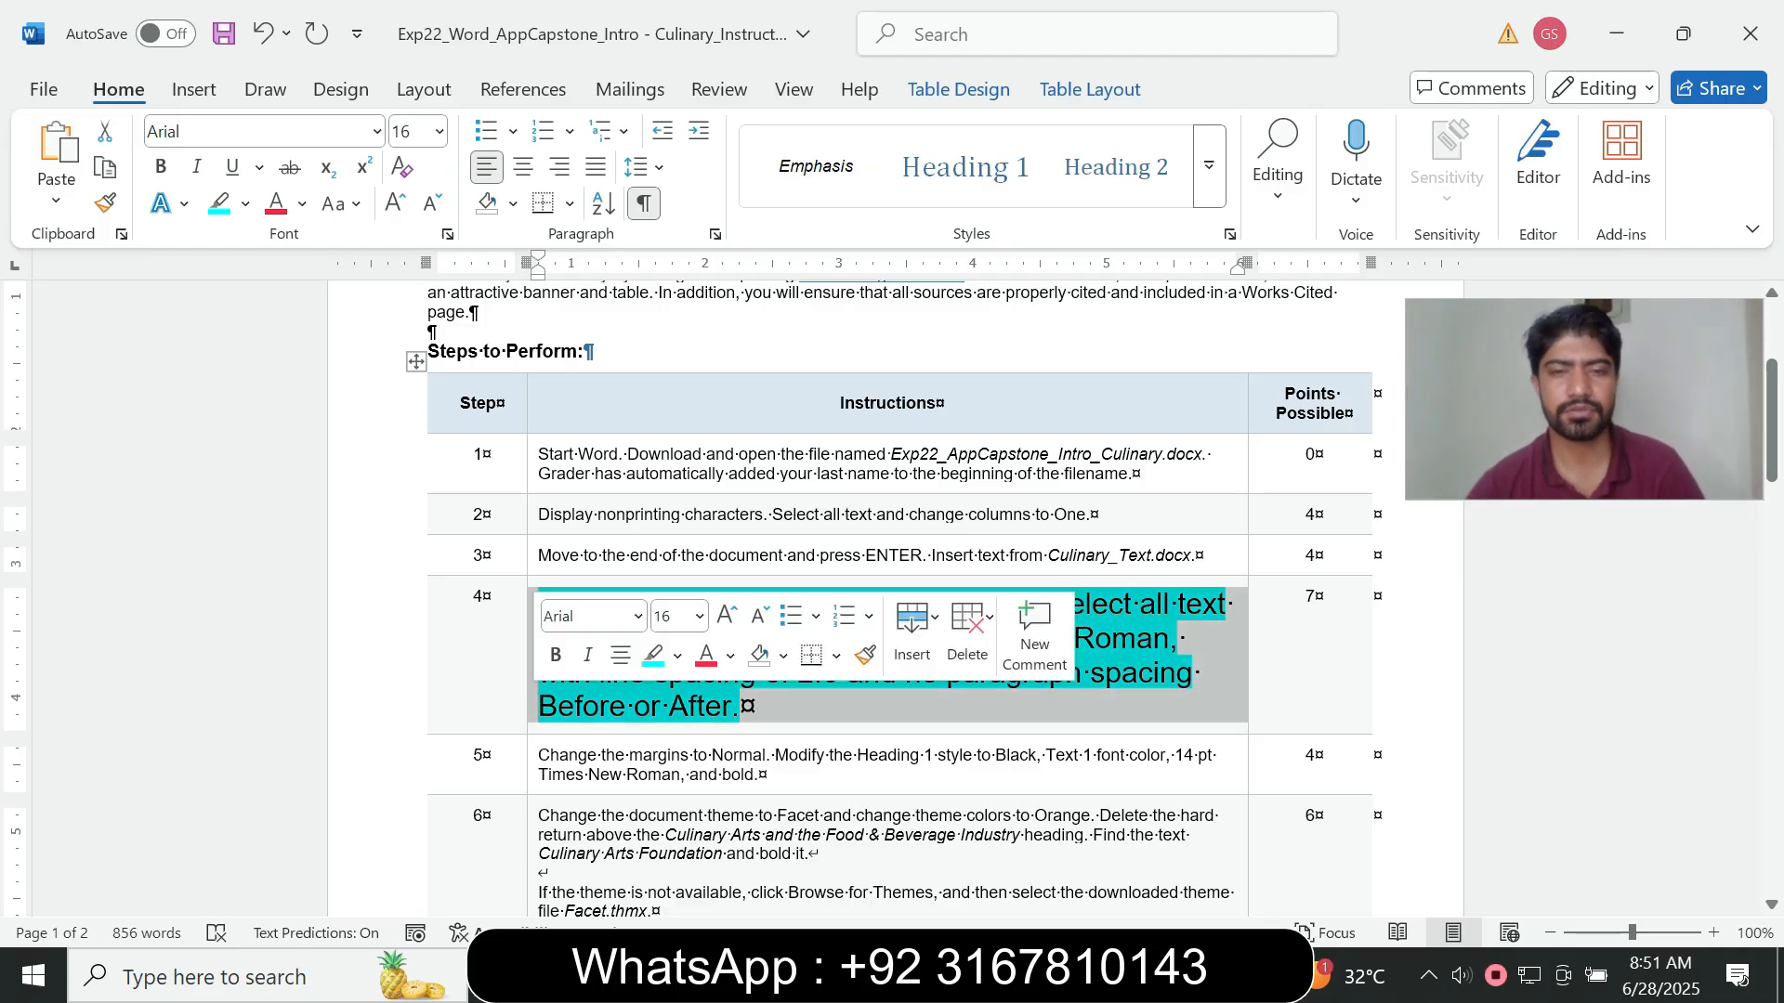
{"action": "left_click", "coordinate": [700, 616]}
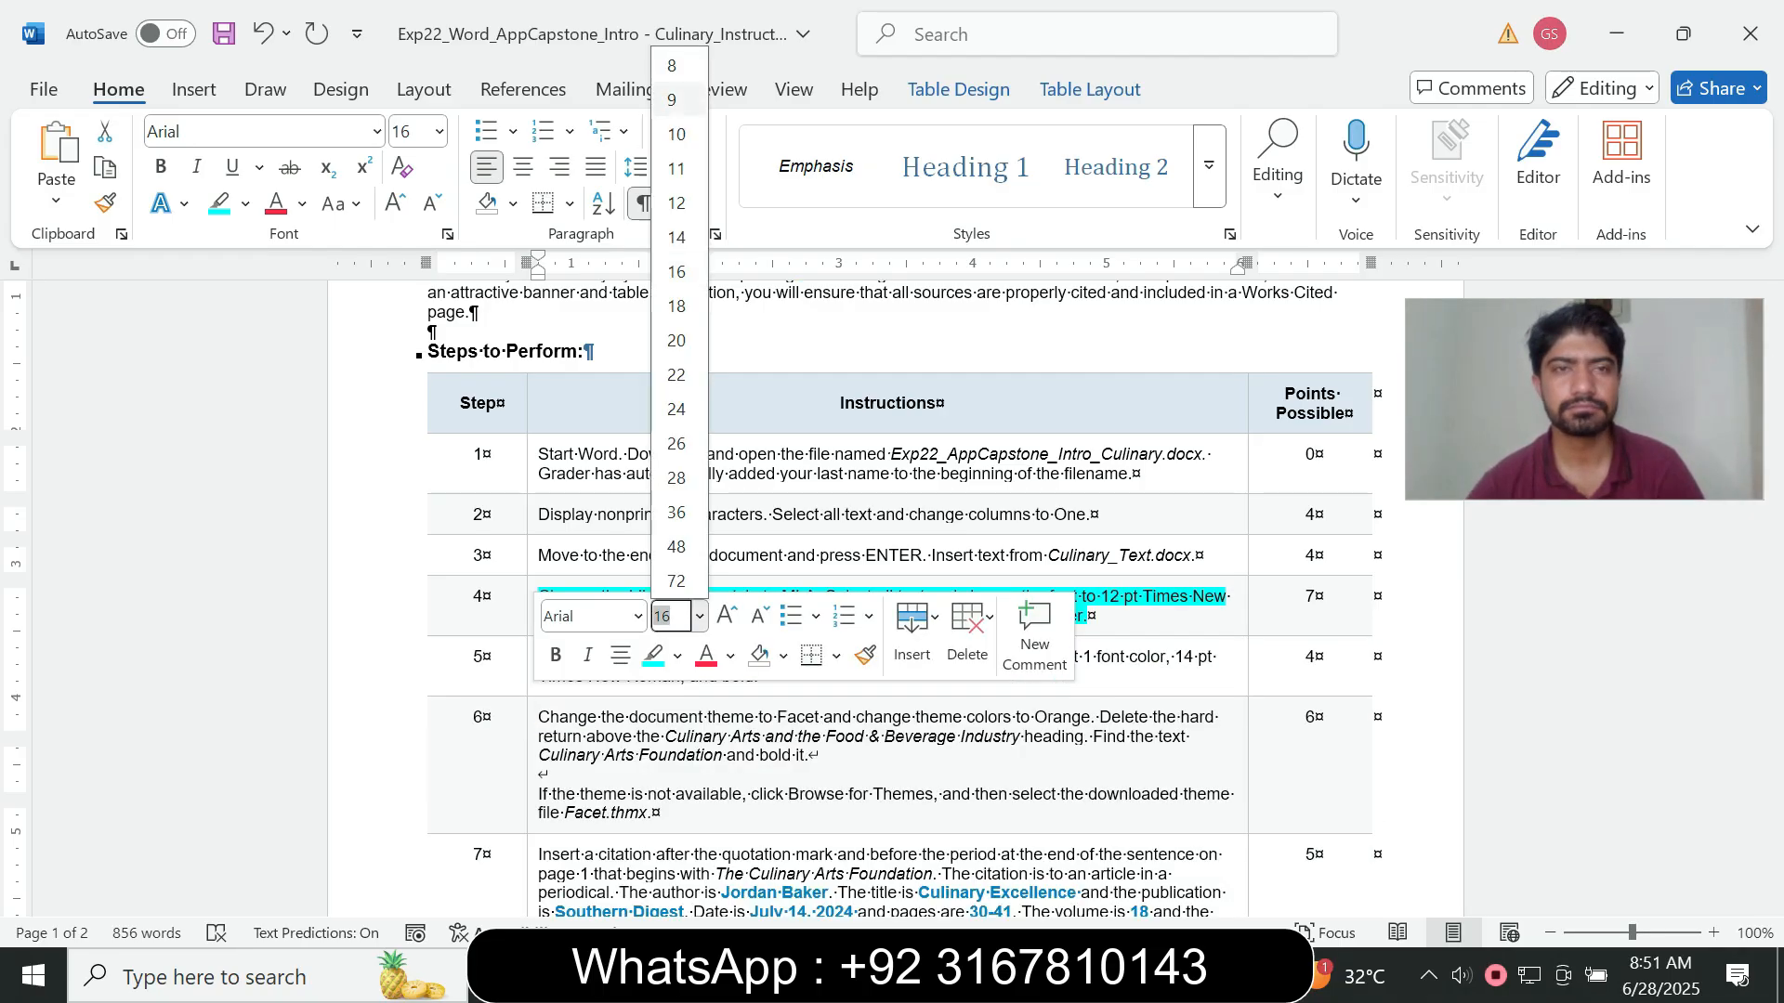
{"action": "left_click", "coordinate": [671, 100]}
{"action": "left_click", "coordinate": [245, 203]}
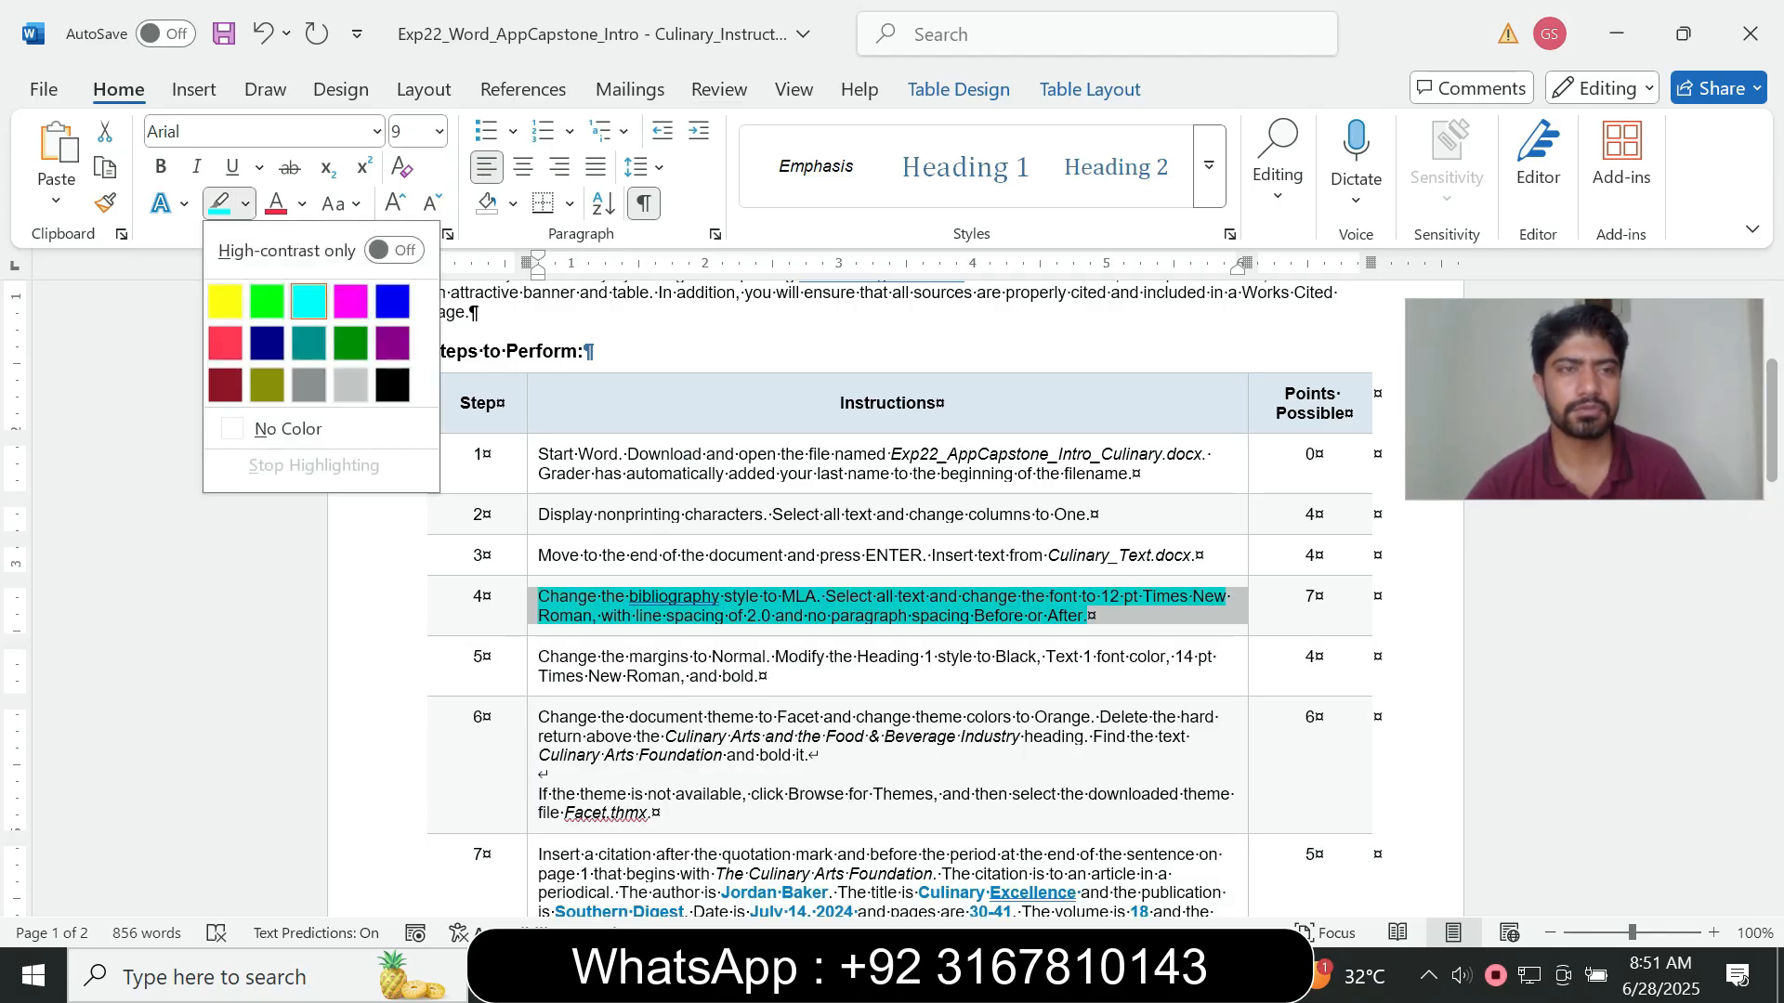
{"action": "left_click", "coordinate": [279, 426]}
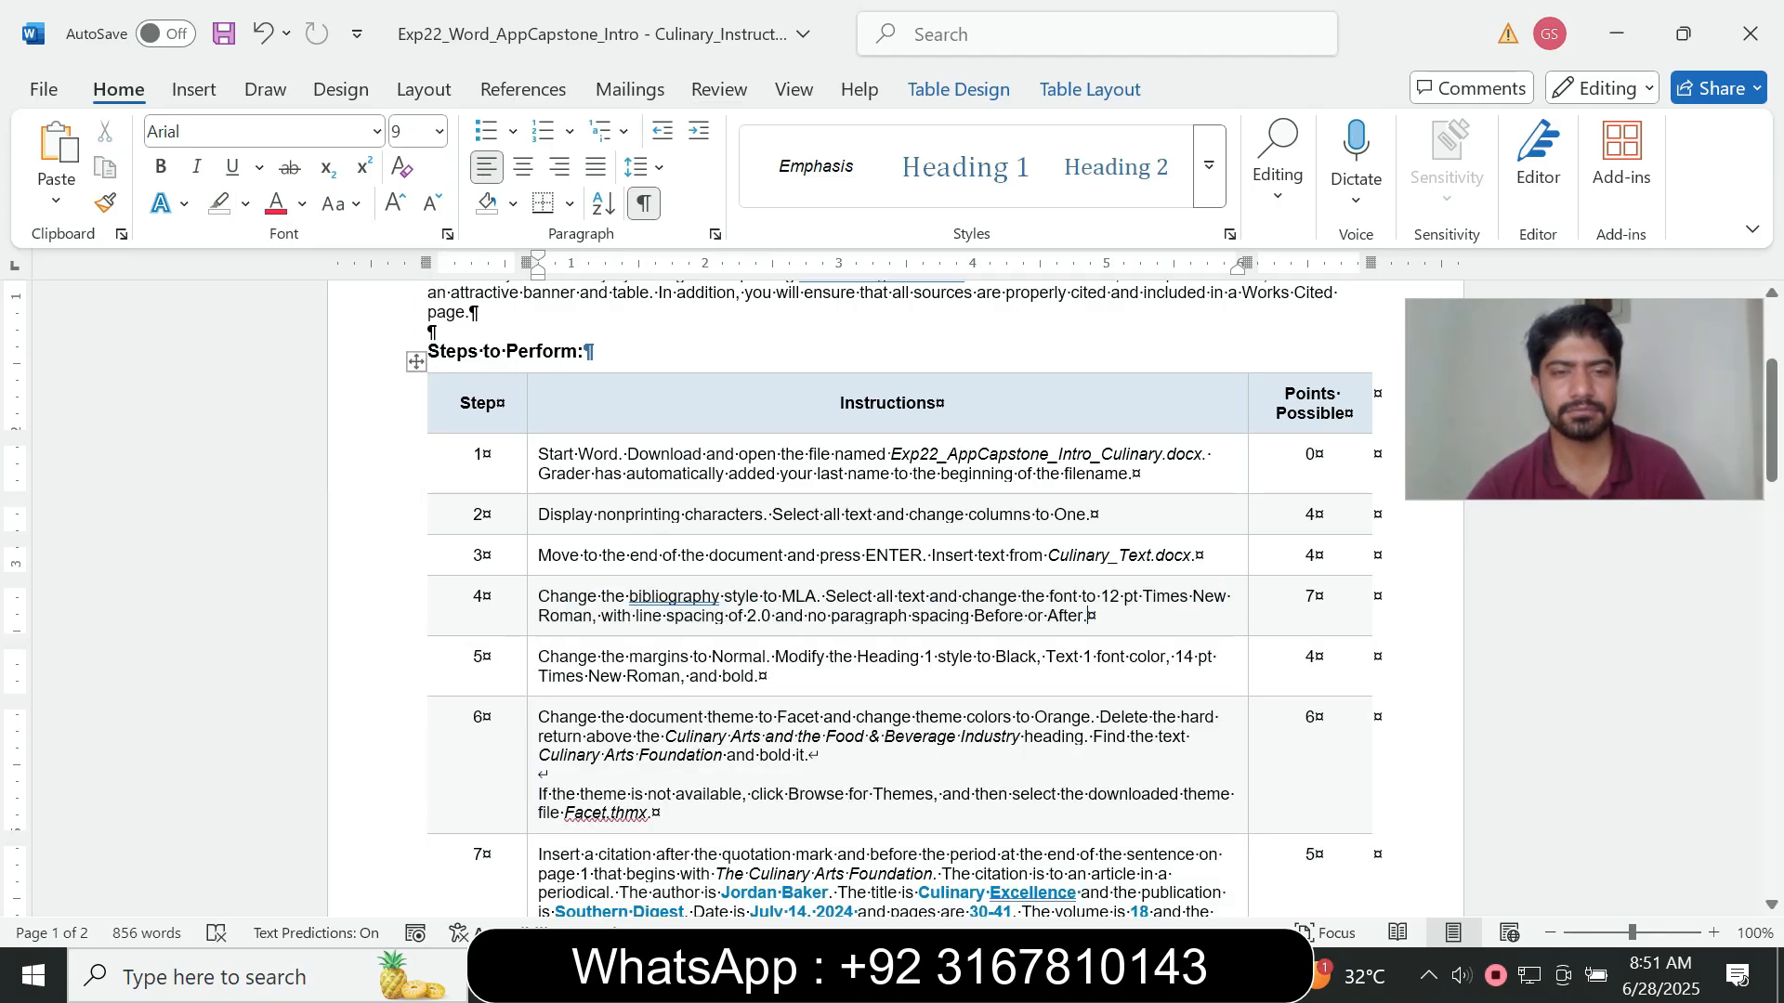
- Set the step 5 instruction to 14 pt and highlight it in turquoise
{"action": "left_click", "coordinate": [532, 666]}
{"action": "left_click", "coordinate": [698, 583]}
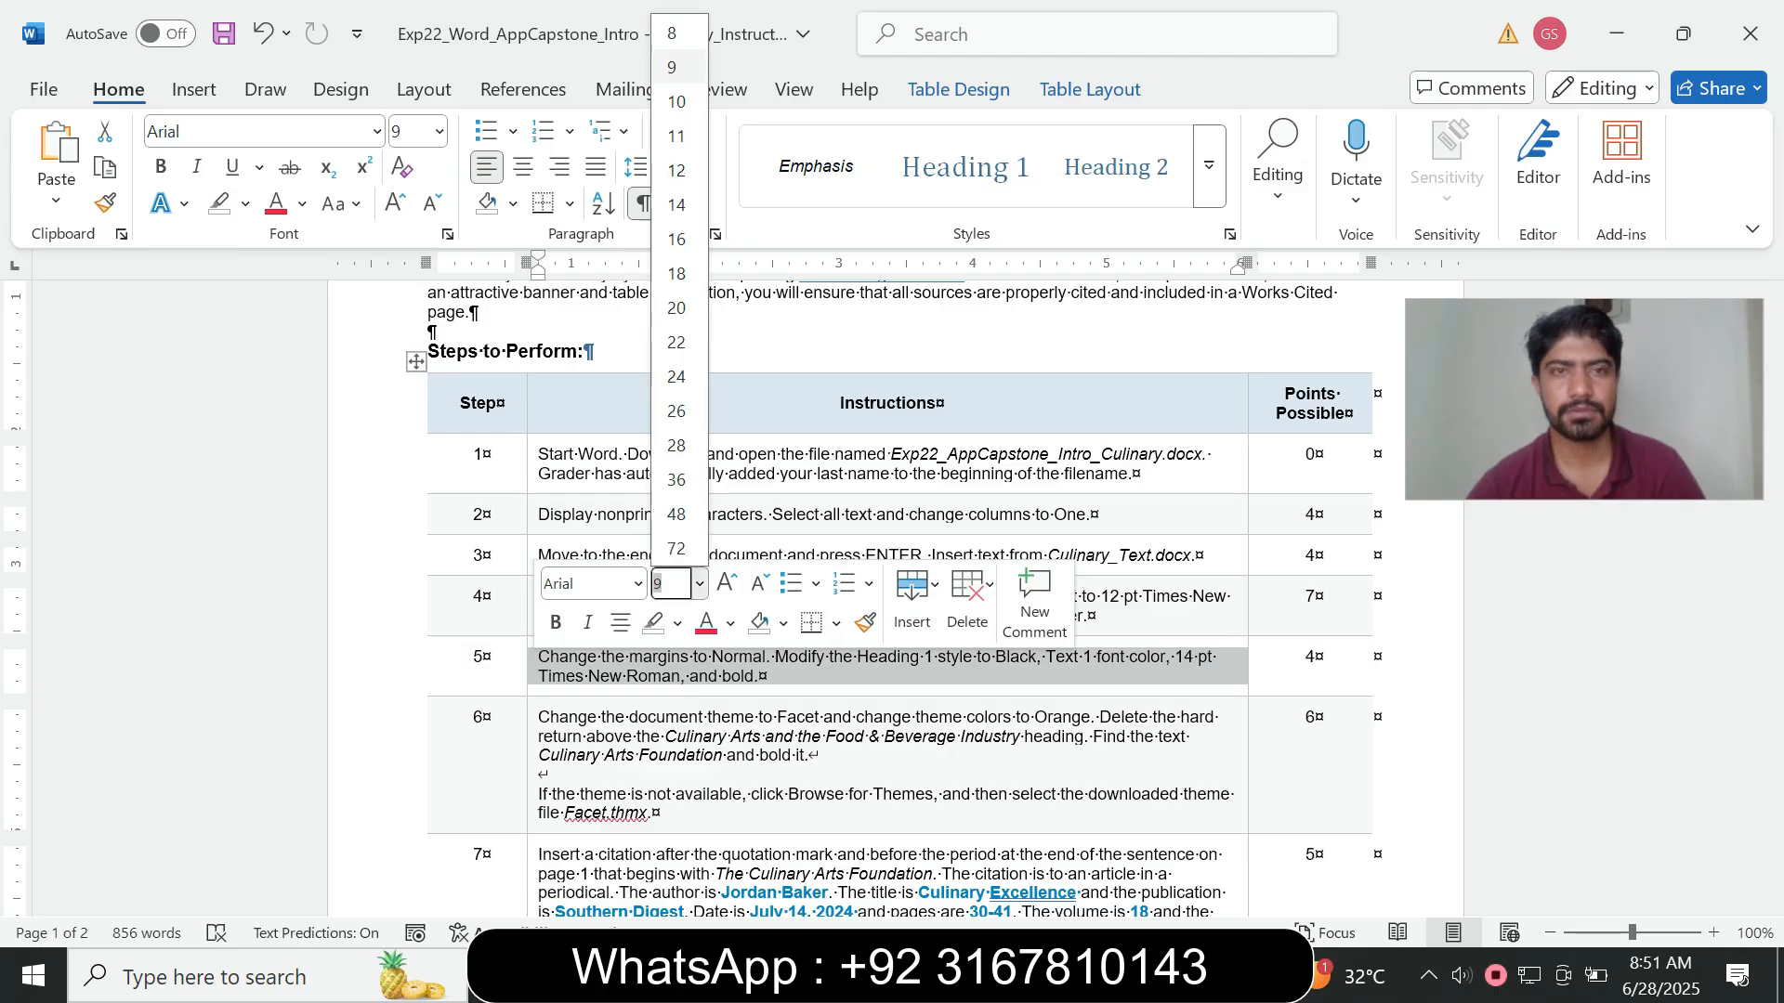
{"action": "left_click", "coordinate": [677, 204]}
{"action": "left_click", "coordinate": [245, 203]}
{"action": "left_click", "coordinate": [268, 297]}
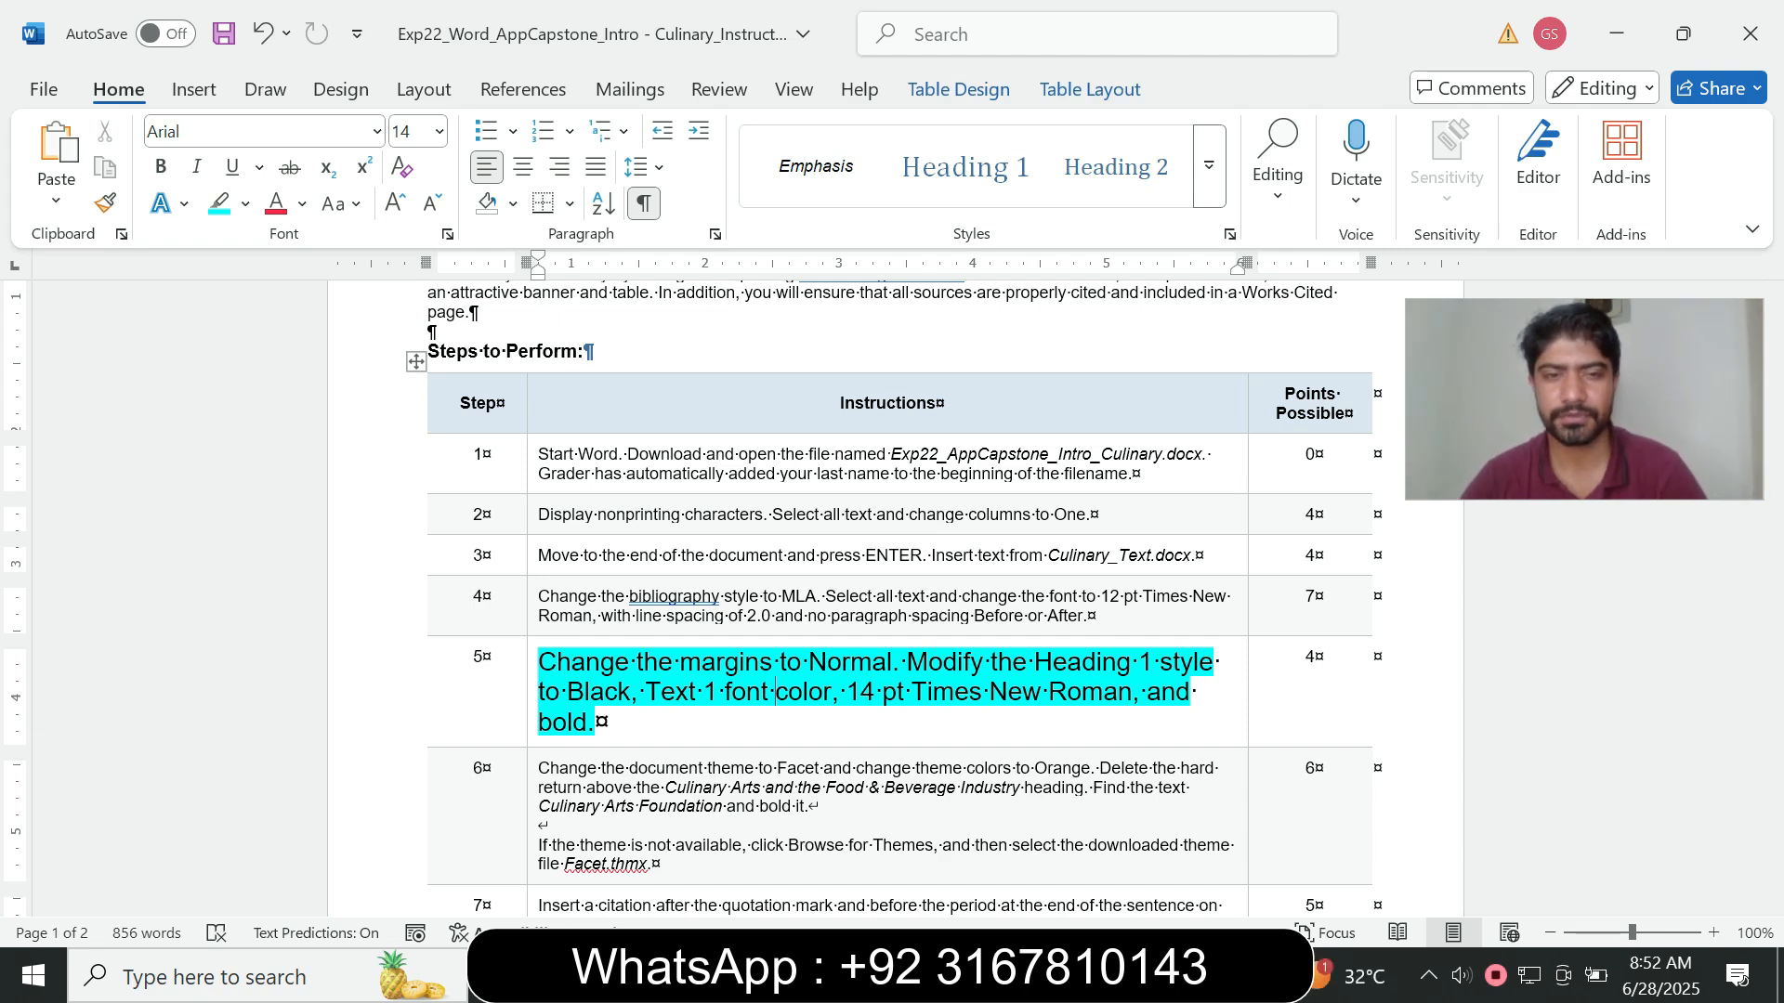
- Check the margin setting required by step 5 and select all text in the Intro_Culinary document for the page layout change
{"action": "left_click_drag", "start_coordinate": [540, 662], "coordinate": [878, 663]}
{"action": "left_click", "coordinate": [1061, 975]}
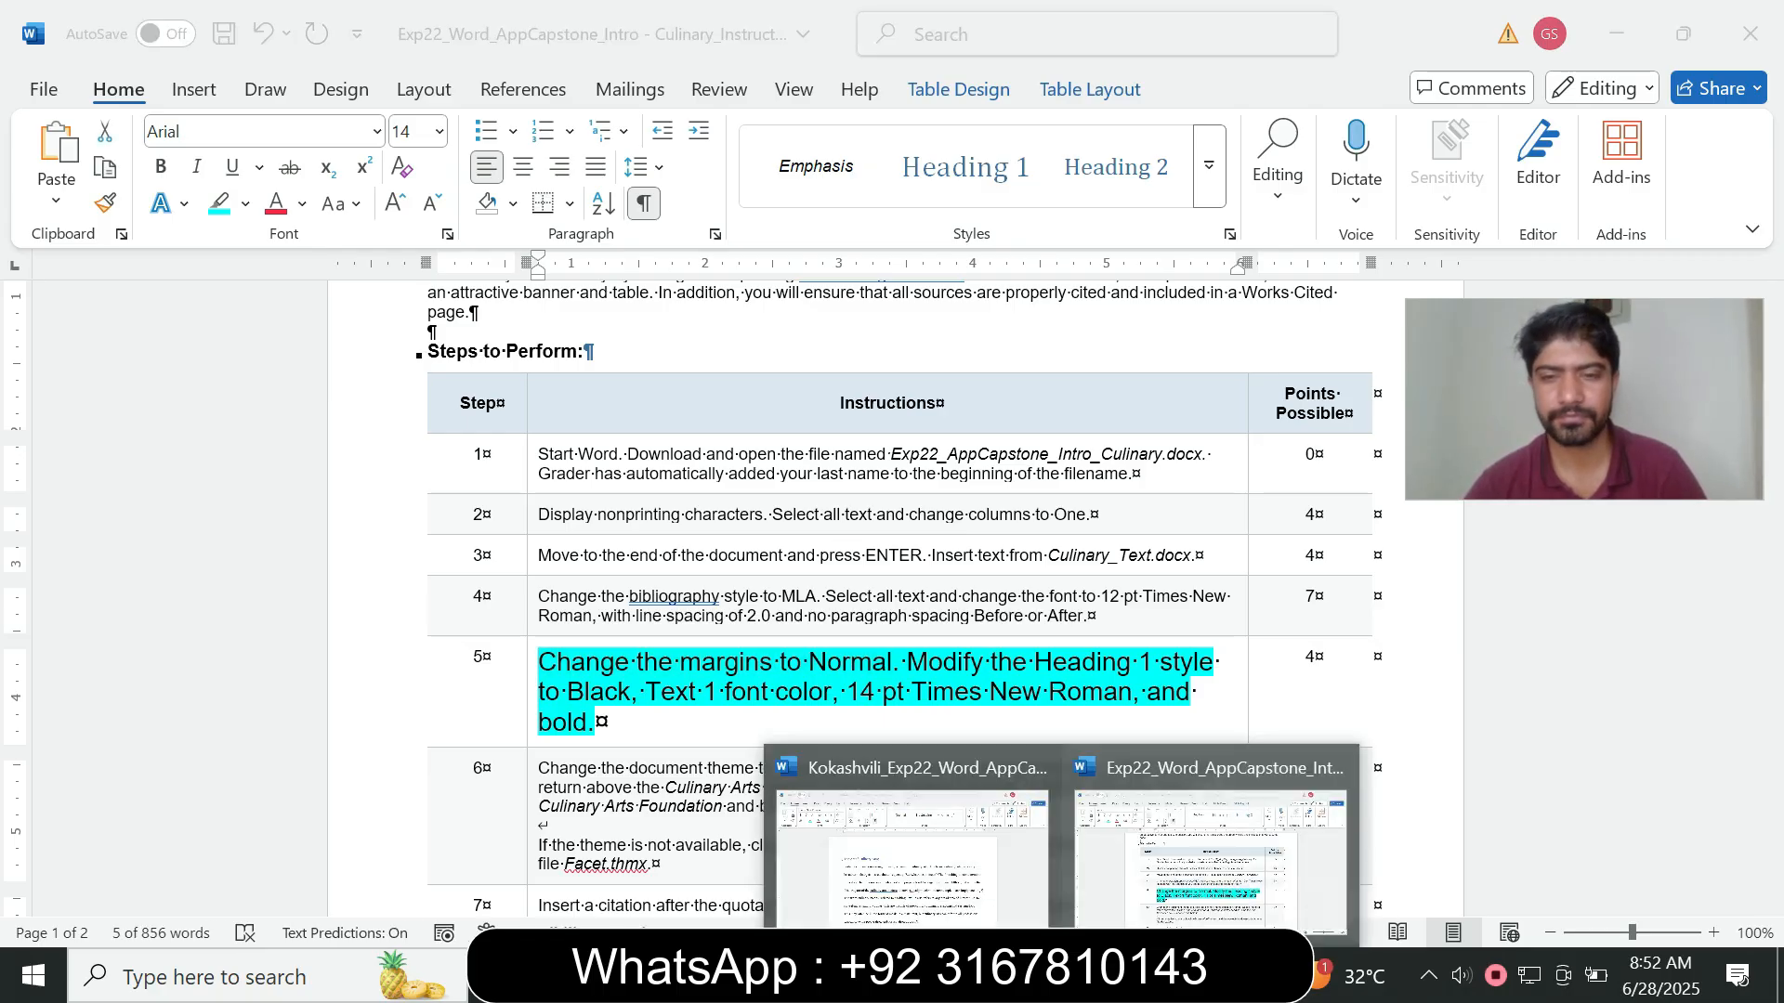
{"action": "left_click", "coordinate": [906, 836]}
{"action": "key", "text": "ctrl+a"}
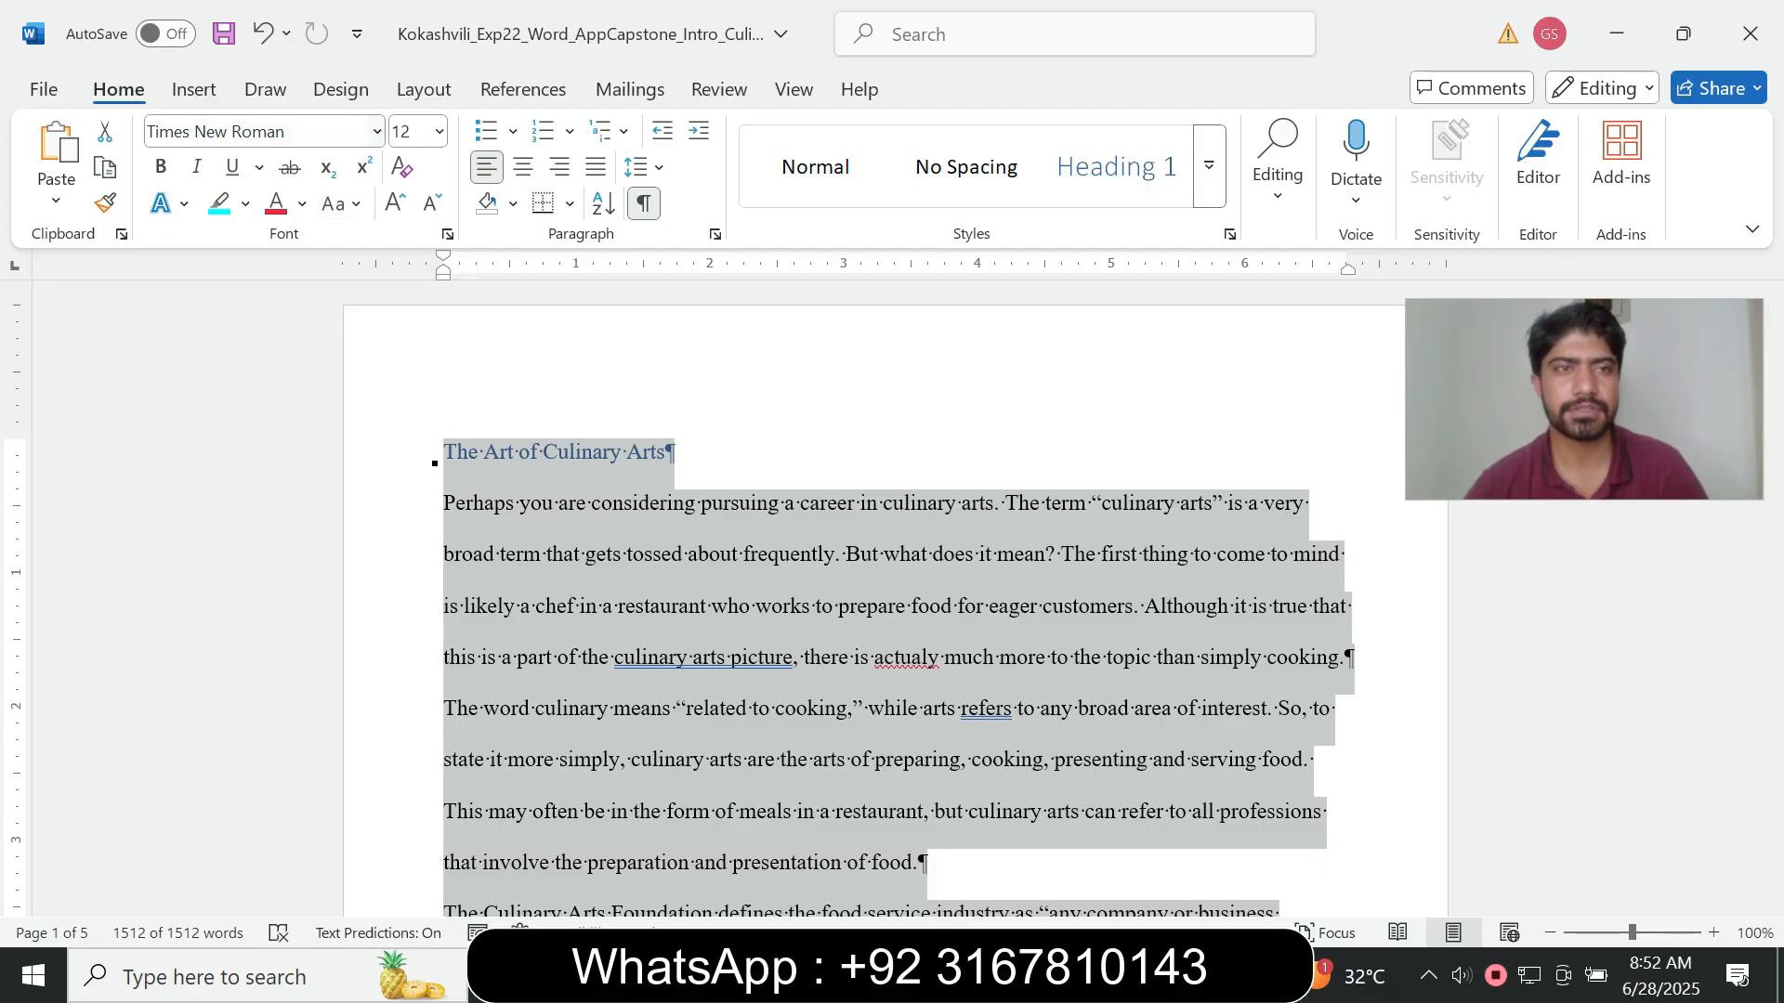
{"action": "left_click", "coordinate": [193, 90]}
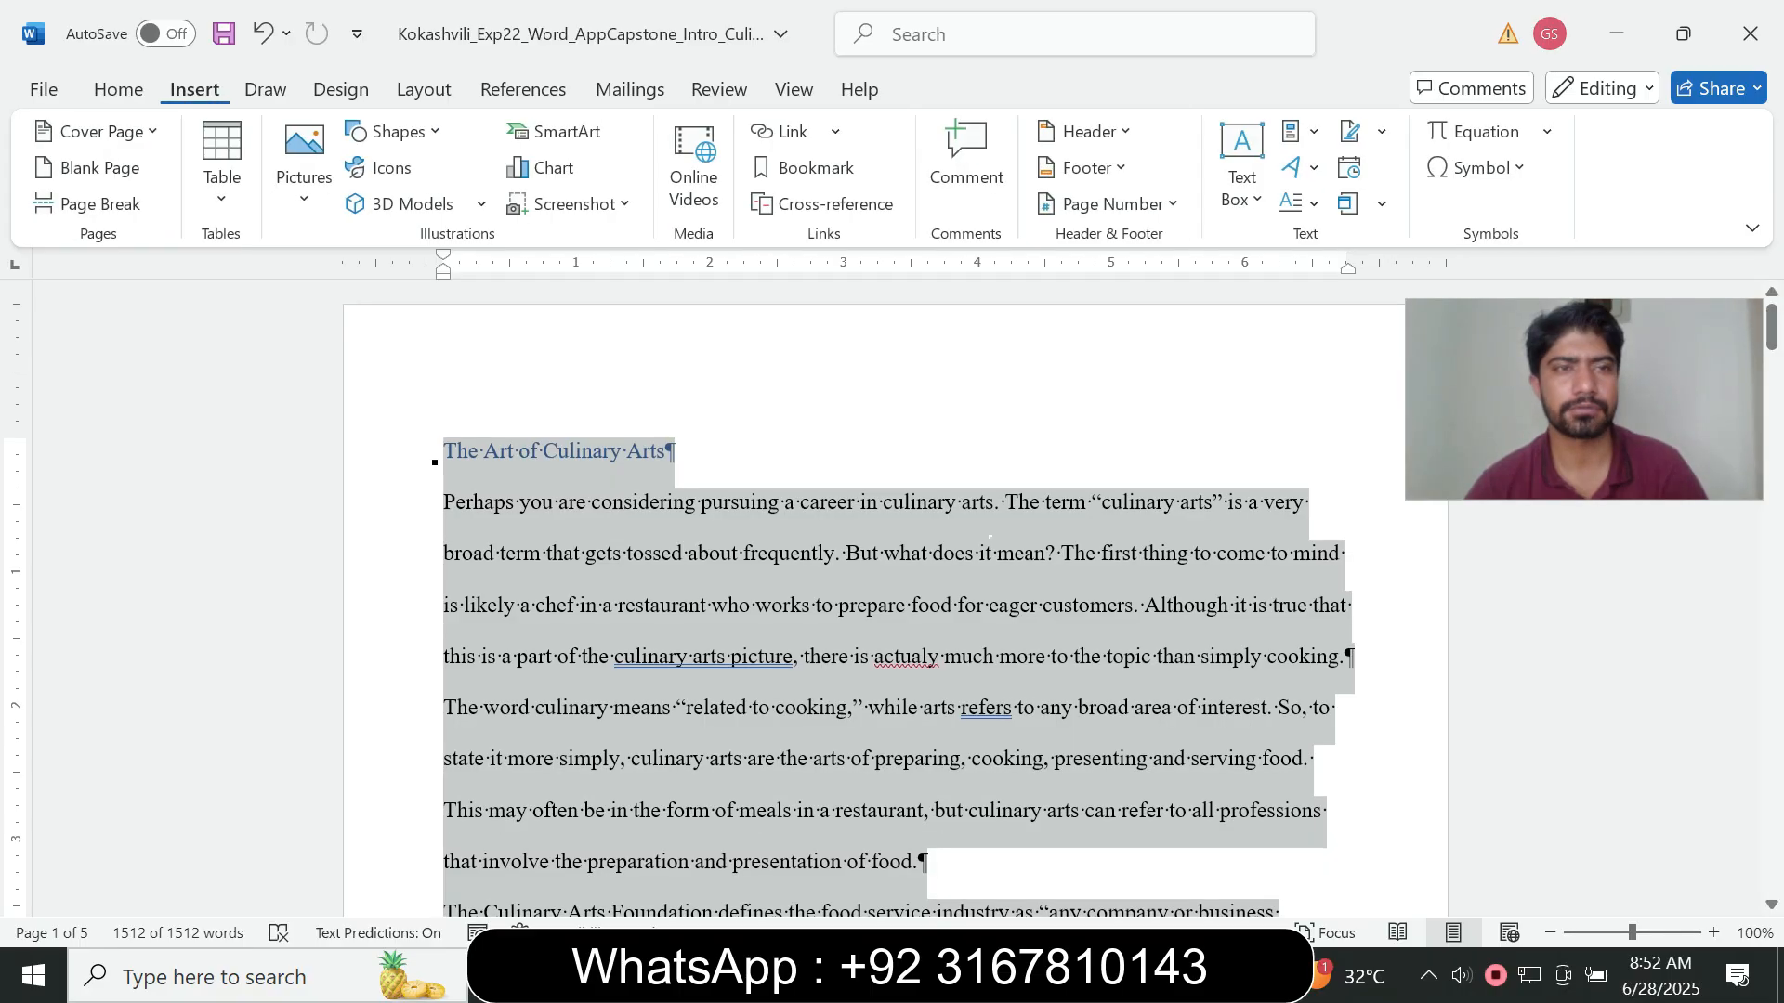
{"action": "left_click", "coordinate": [341, 90]}
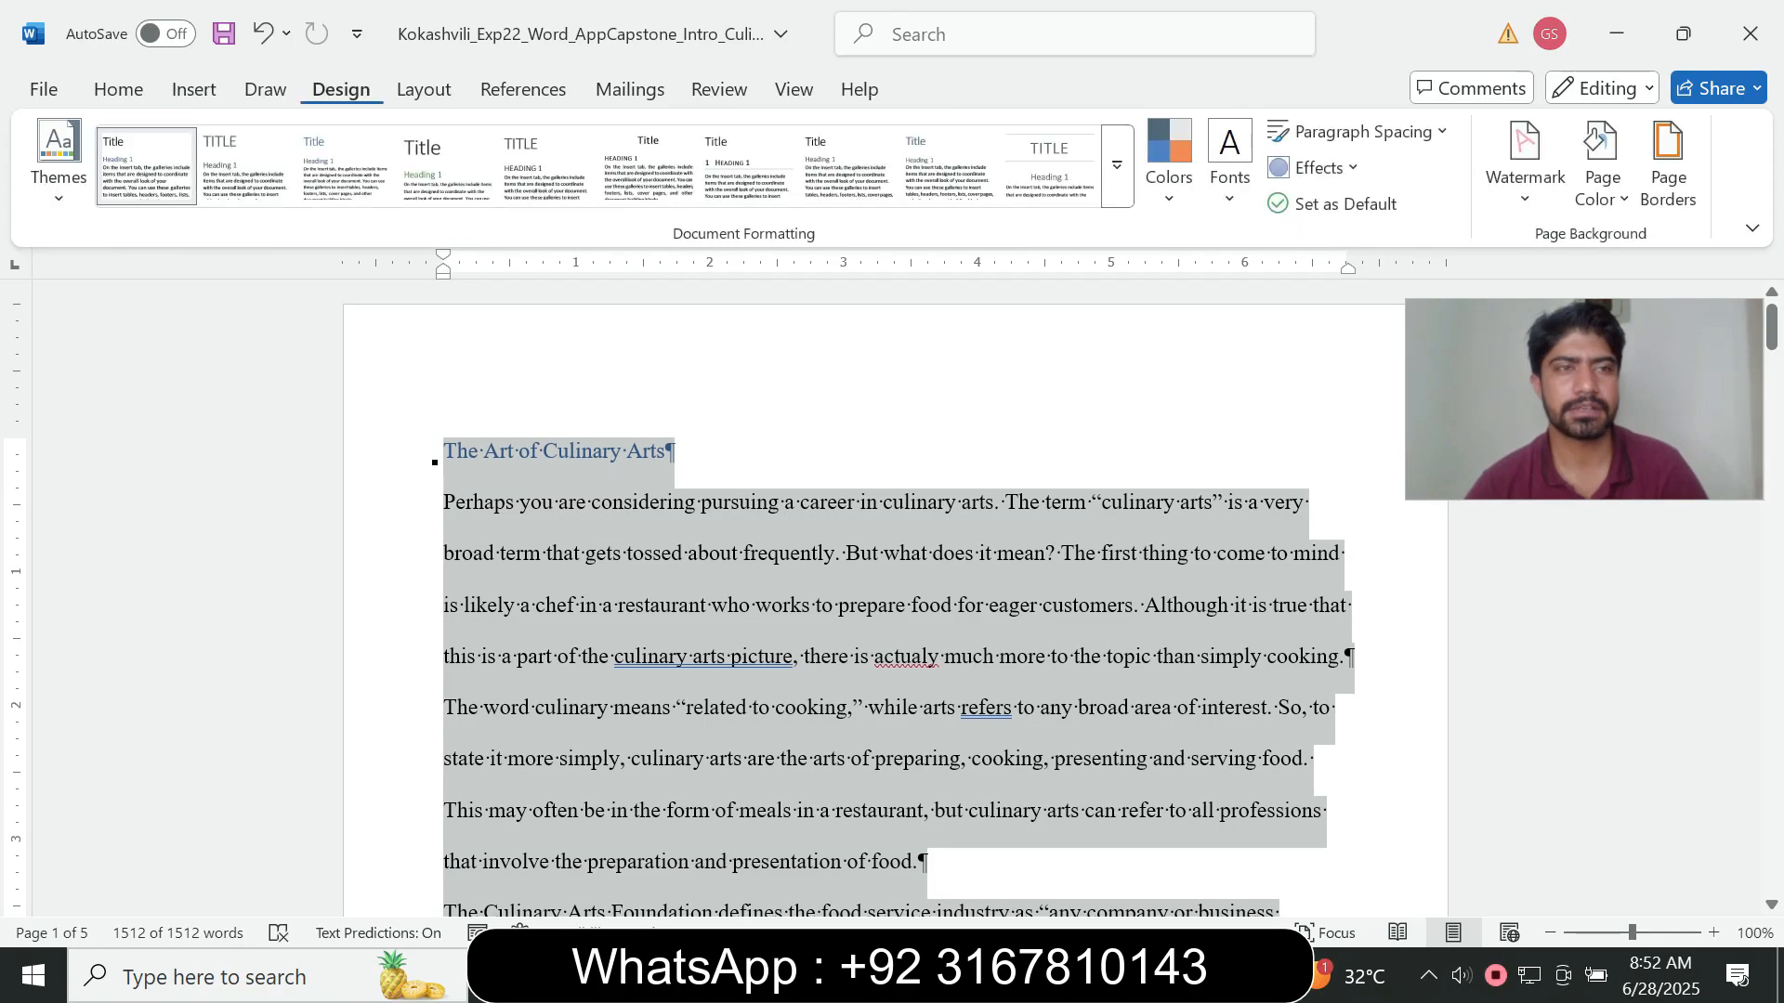
{"action": "left_click", "coordinate": [424, 90]}
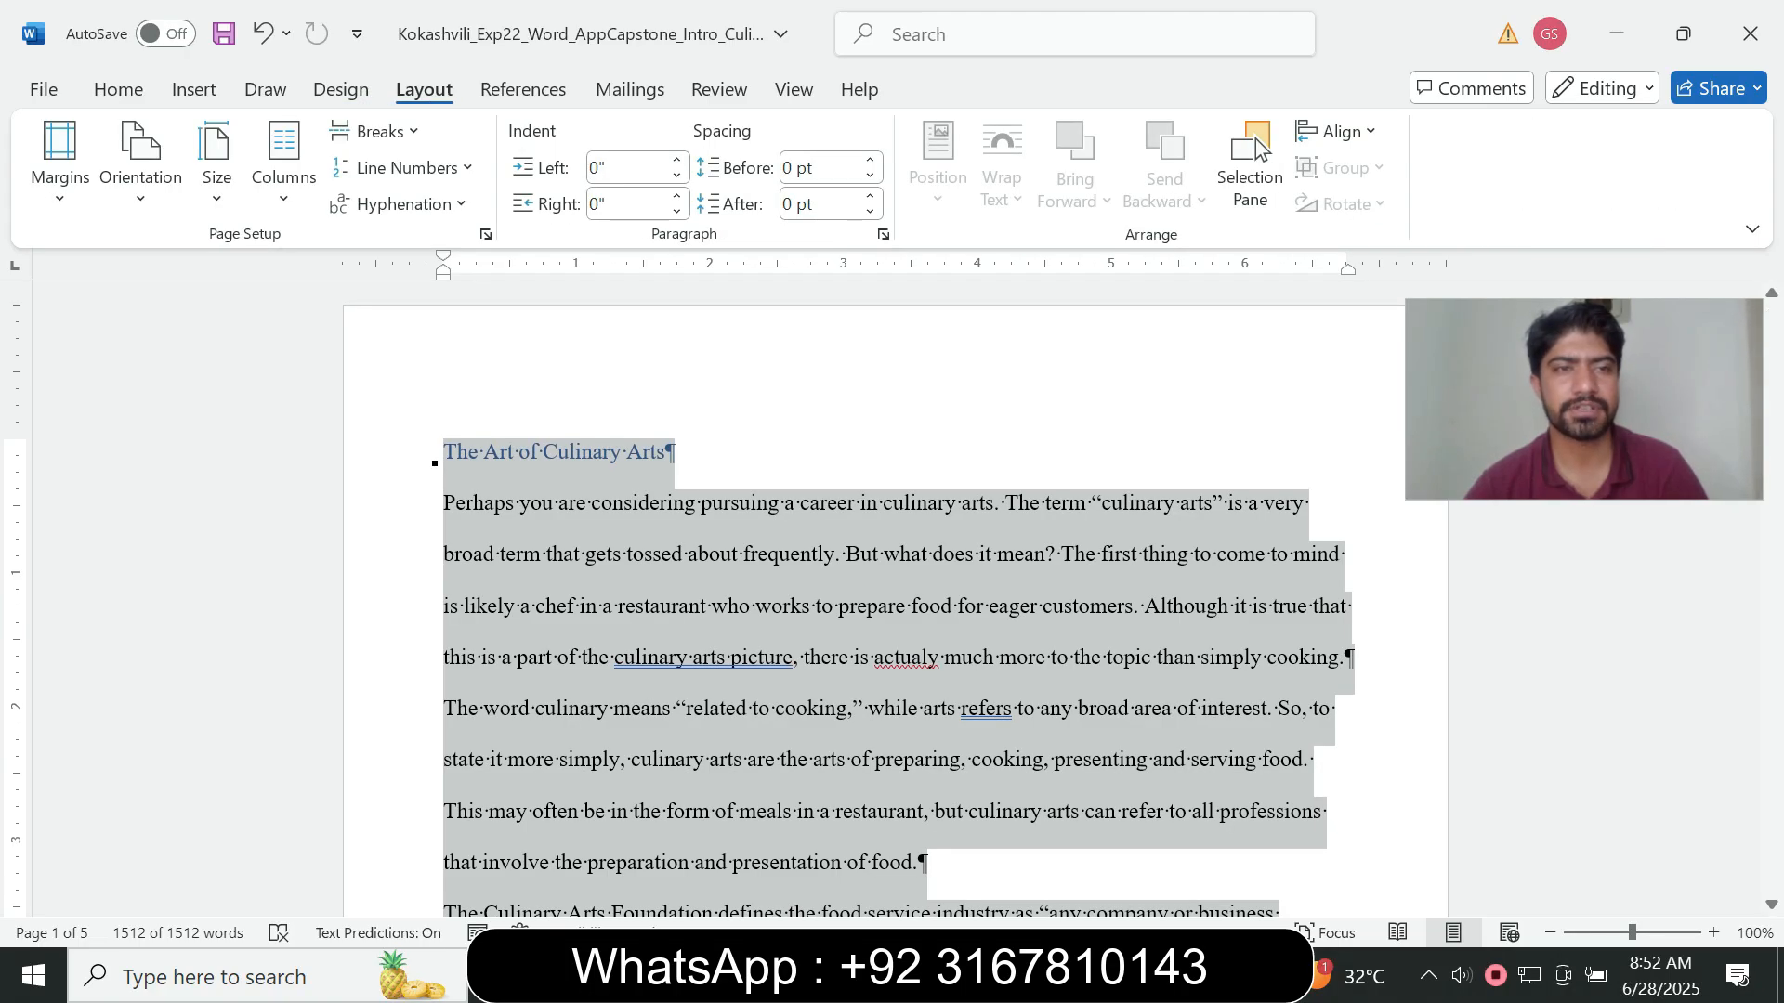
- Recheck the margin instruction in step 5 and set the Intro_Culinary document's margins to Normal
{"action": "right_click", "coordinate": [1061, 975]}
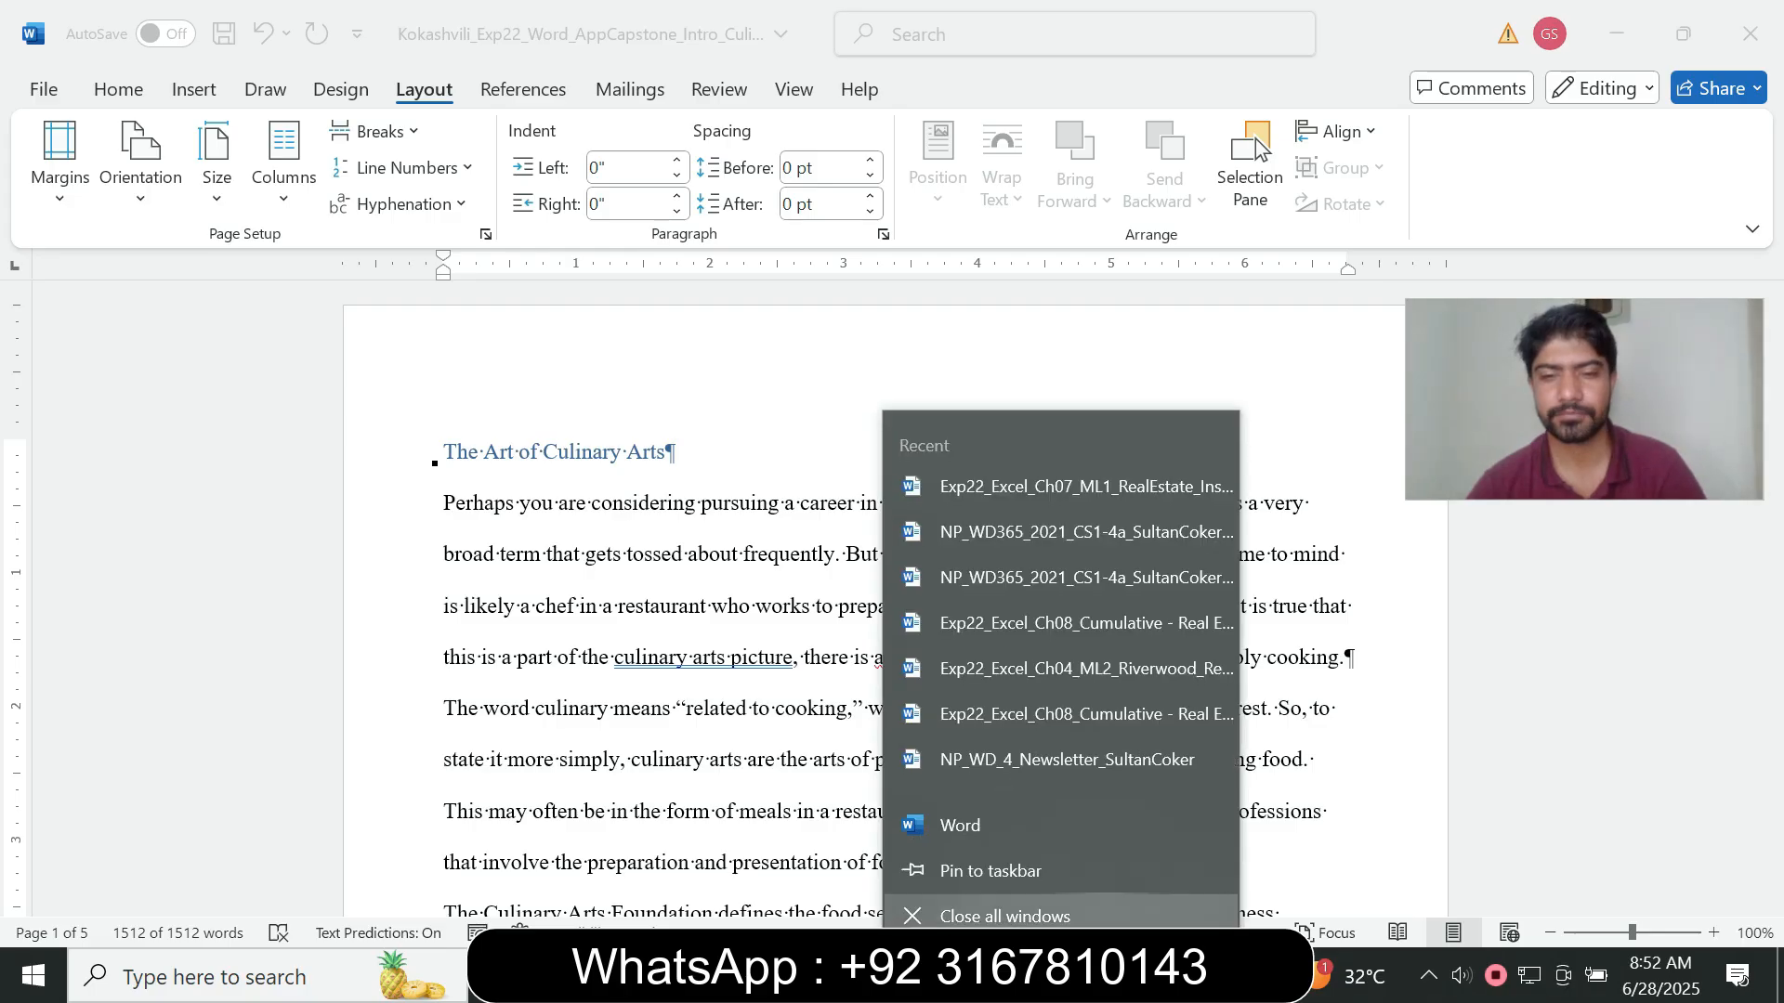
{"action": "left_click", "coordinate": [1061, 976]}
{"action": "right_click", "coordinate": [1174, 833]}
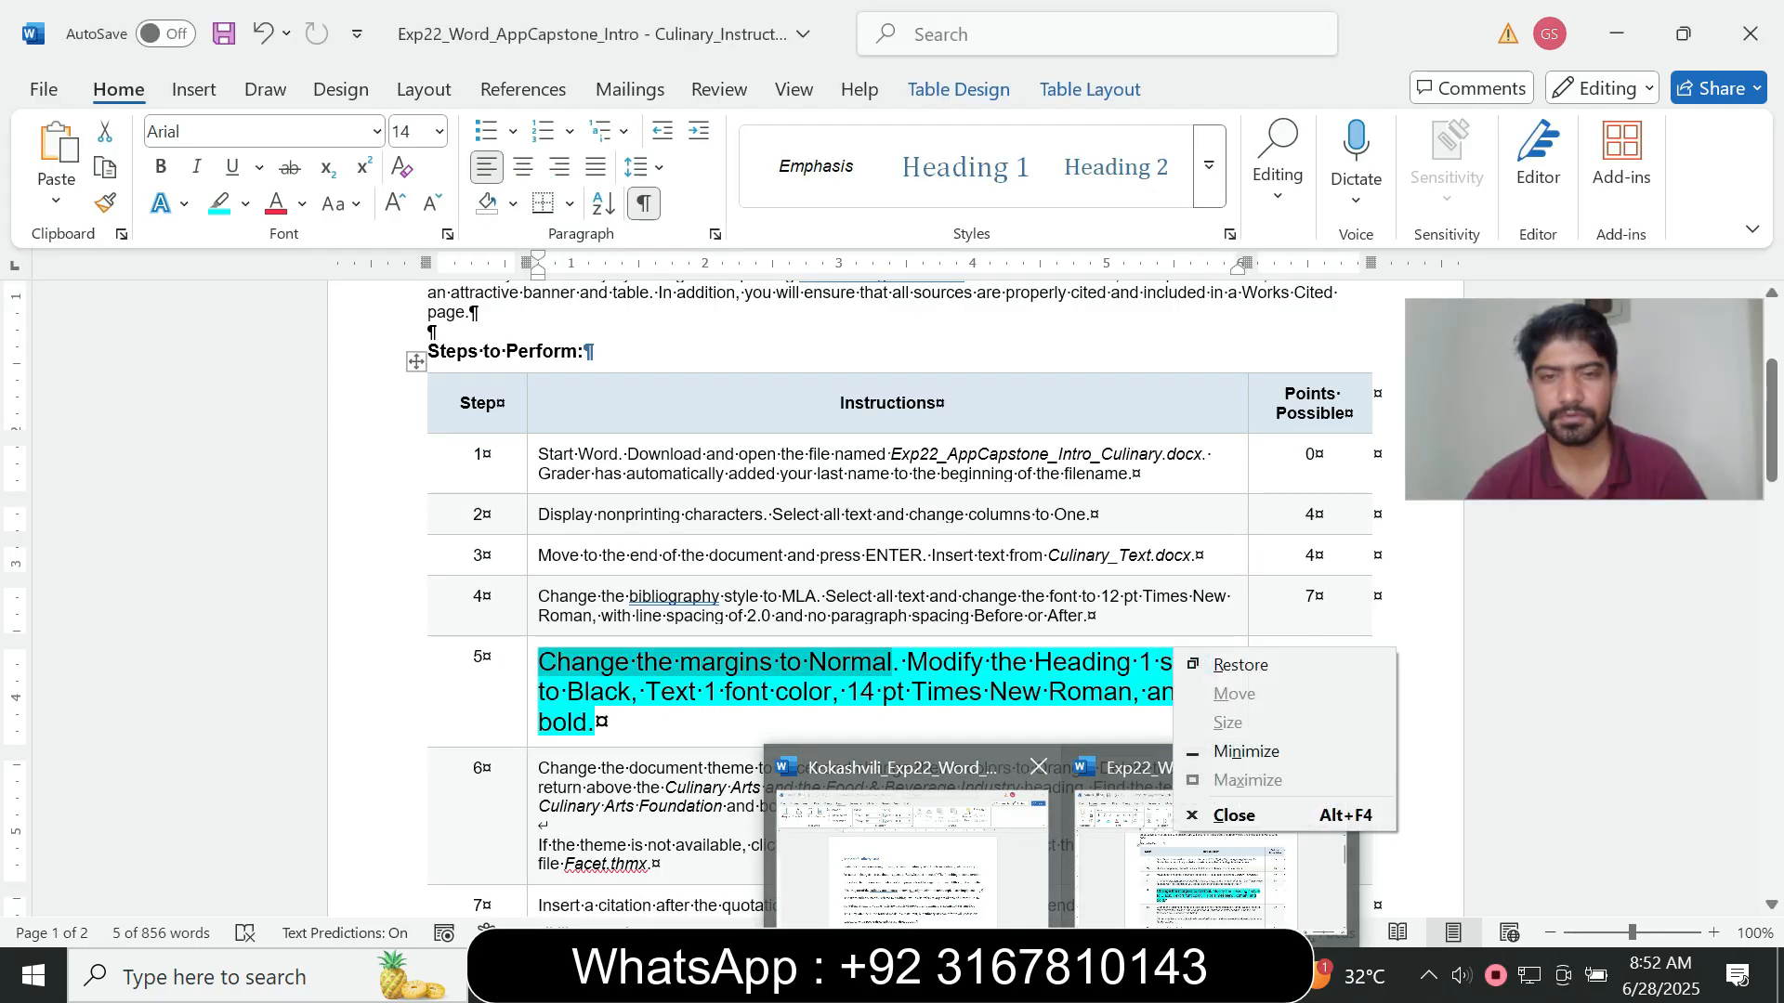
{"action": "left_click", "coordinate": [1175, 832]}
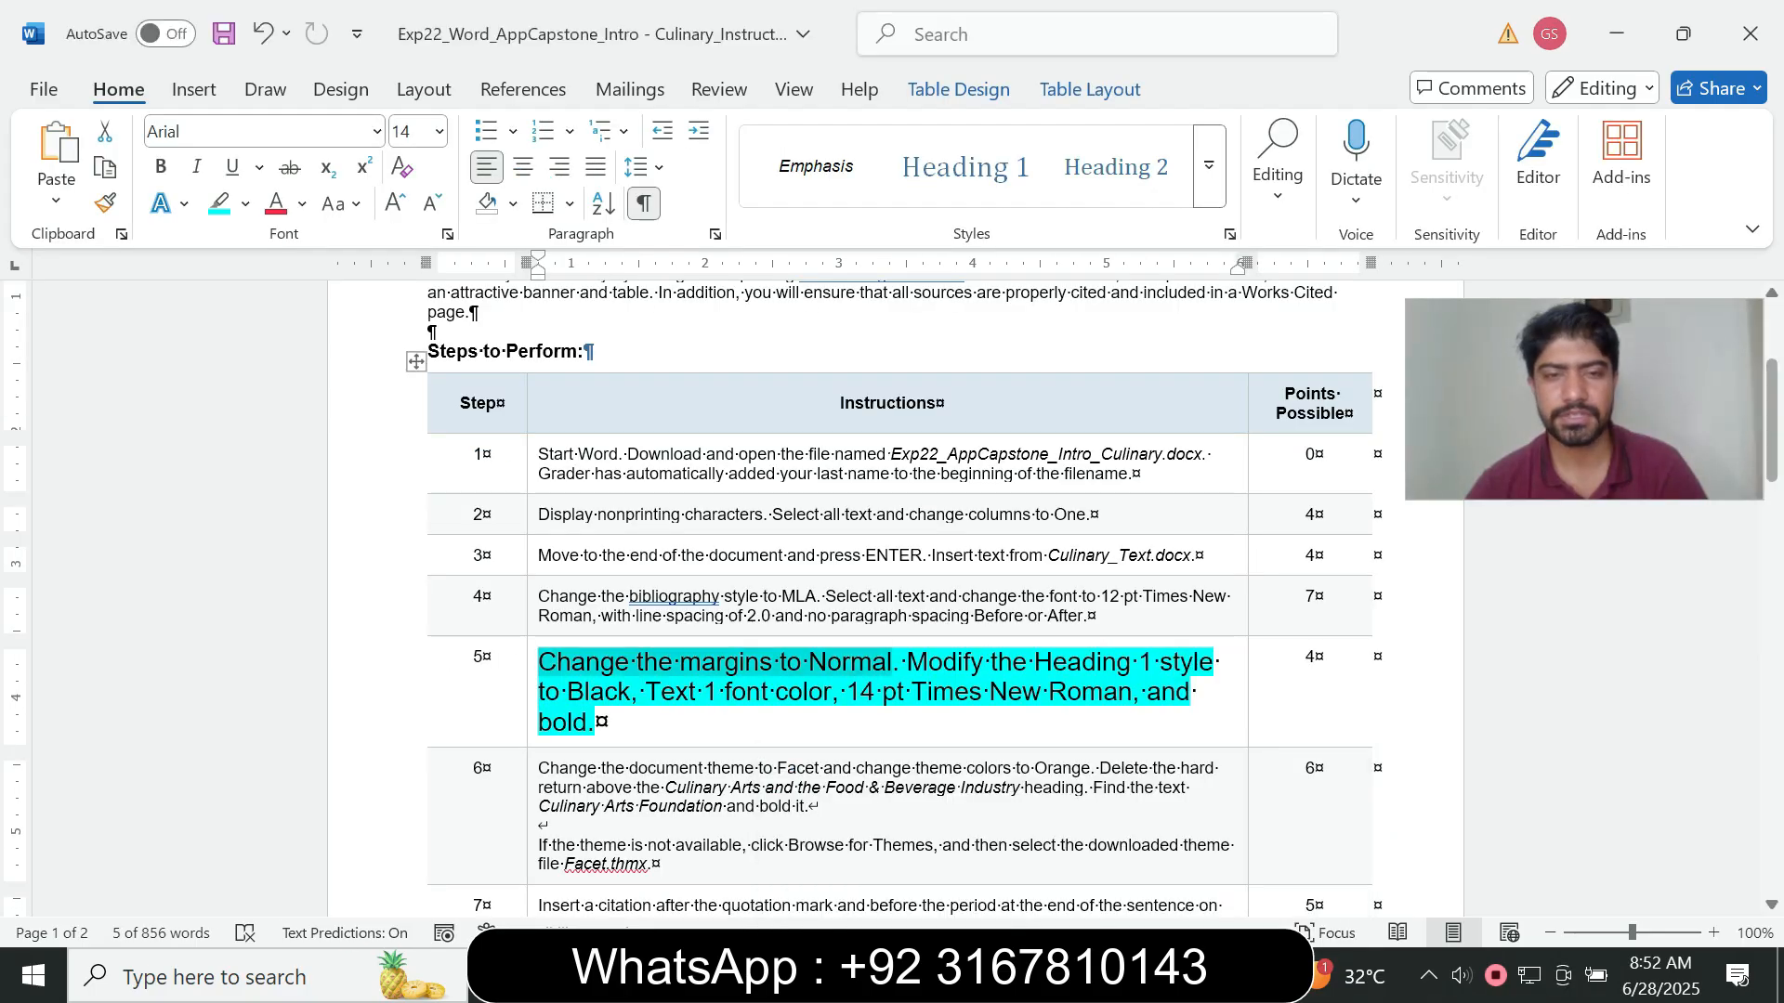
{"action": "left_click", "coordinate": [1061, 975]}
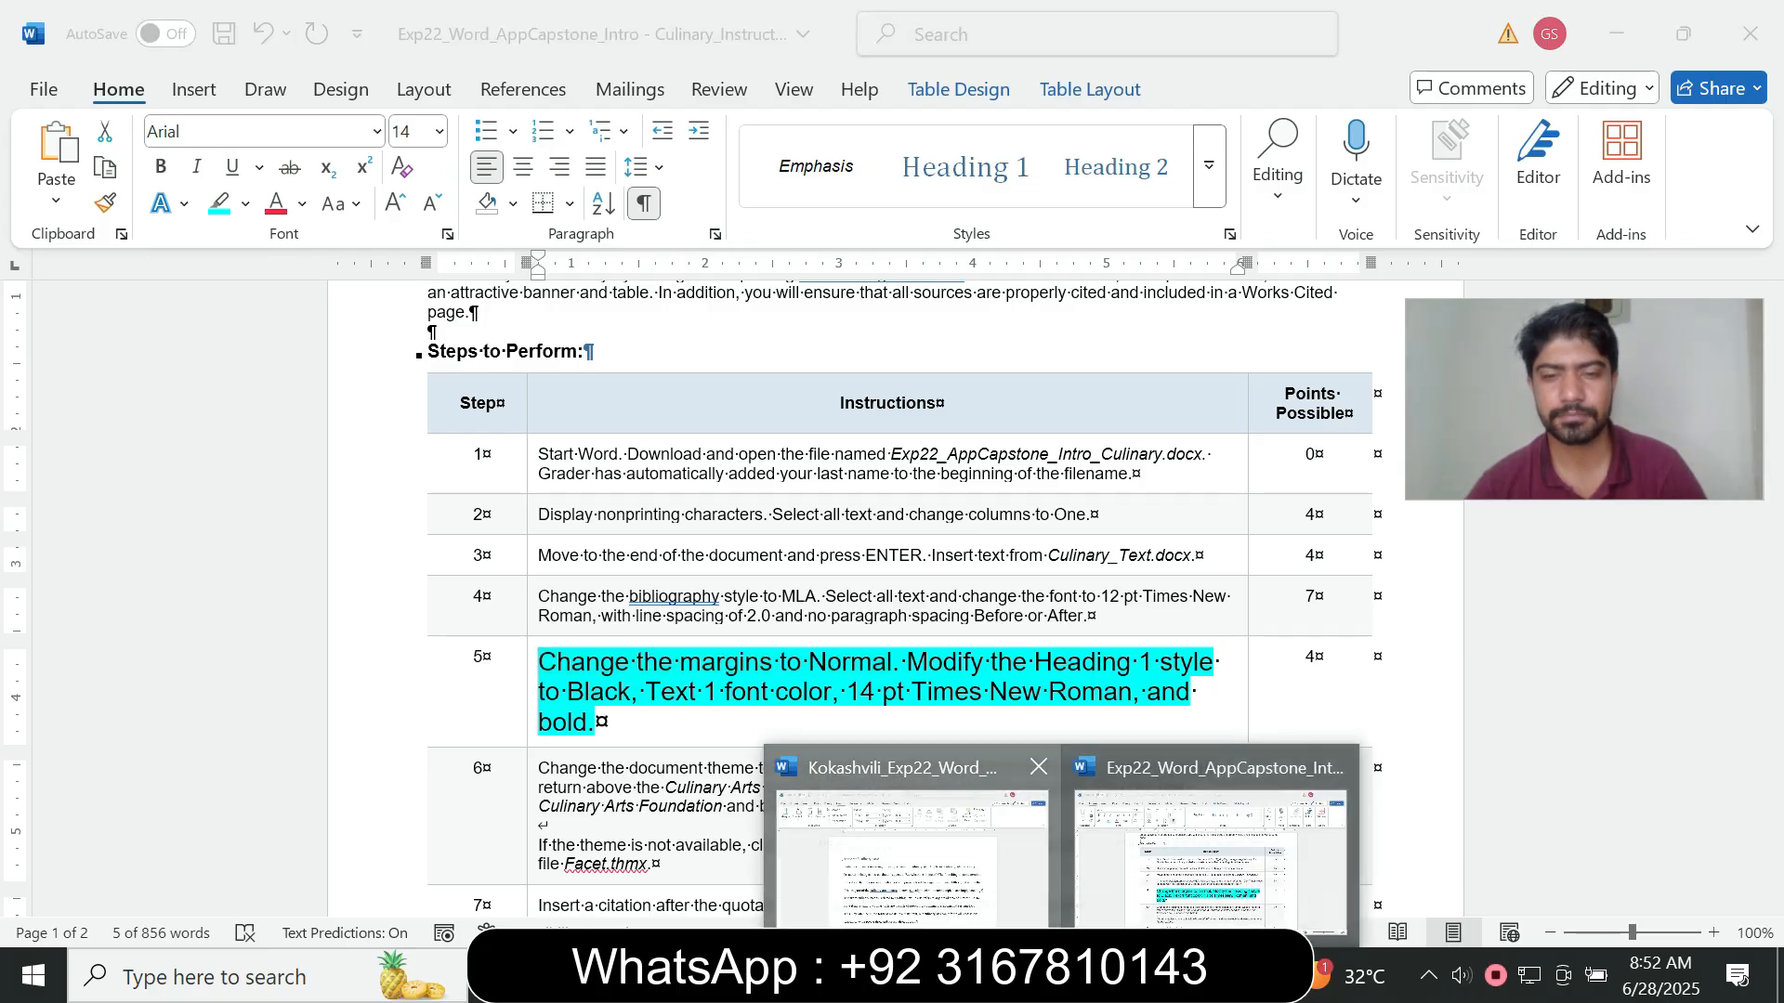
{"action": "left_click", "coordinate": [915, 836]}
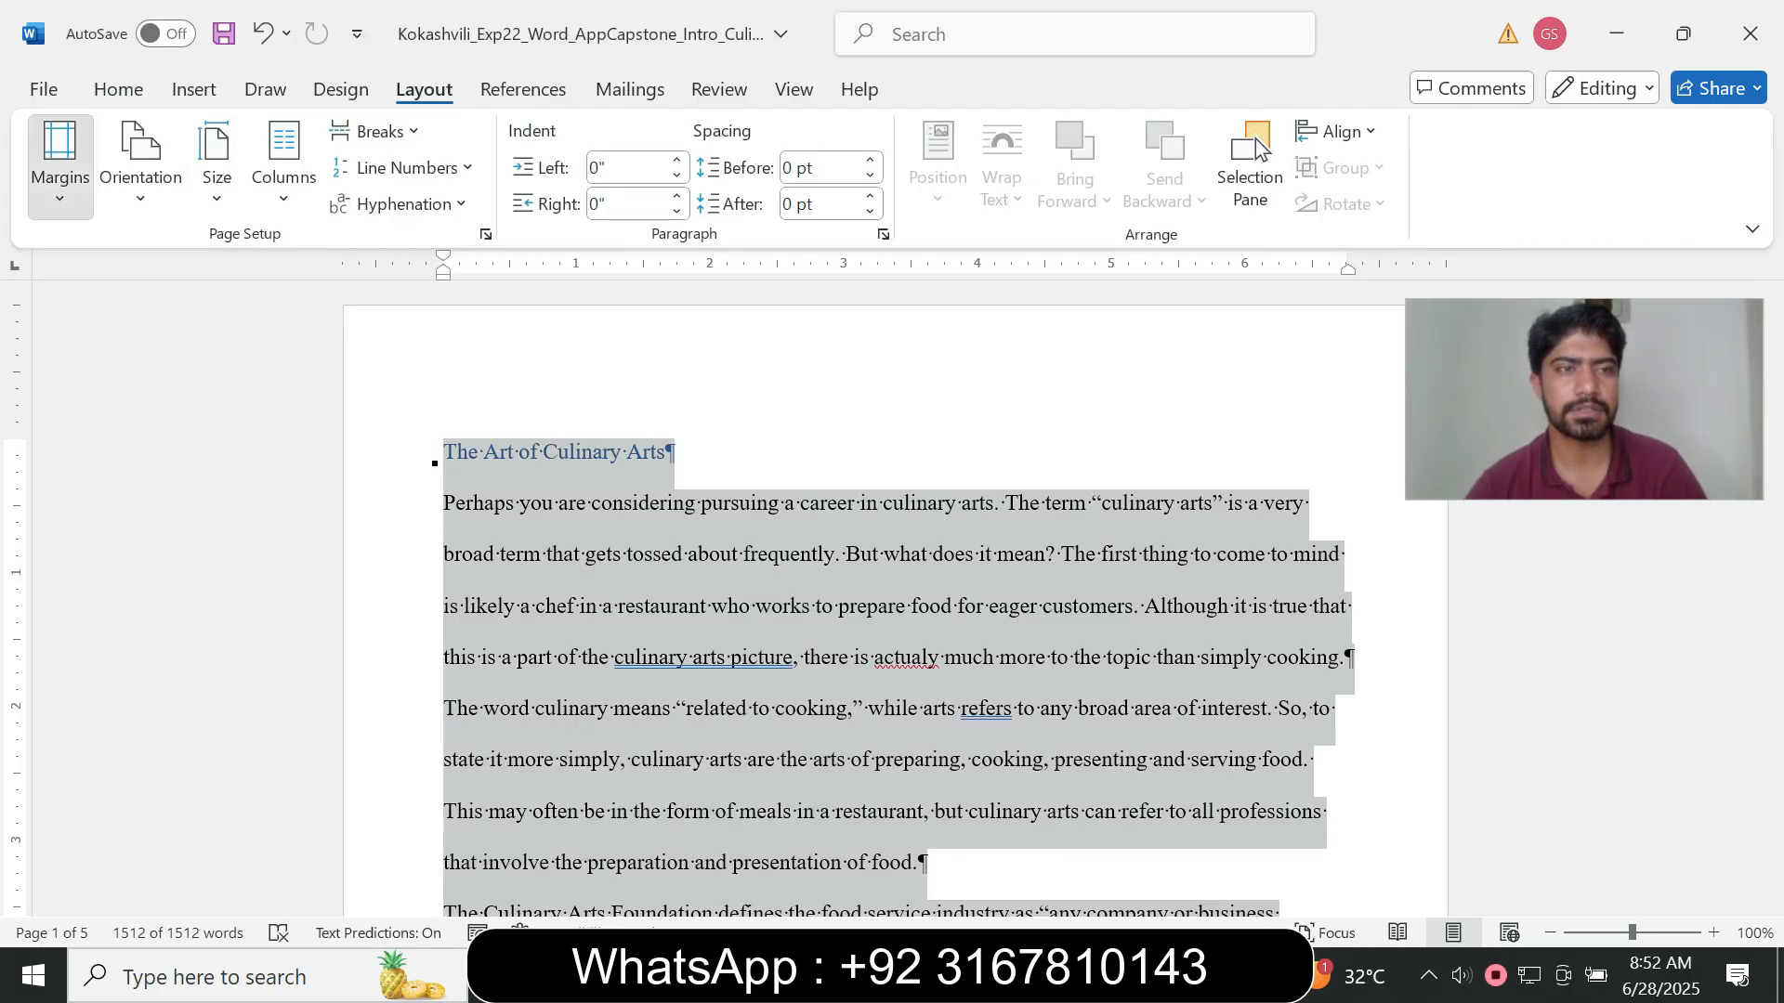
{"action": "left_click", "coordinate": [60, 167]}
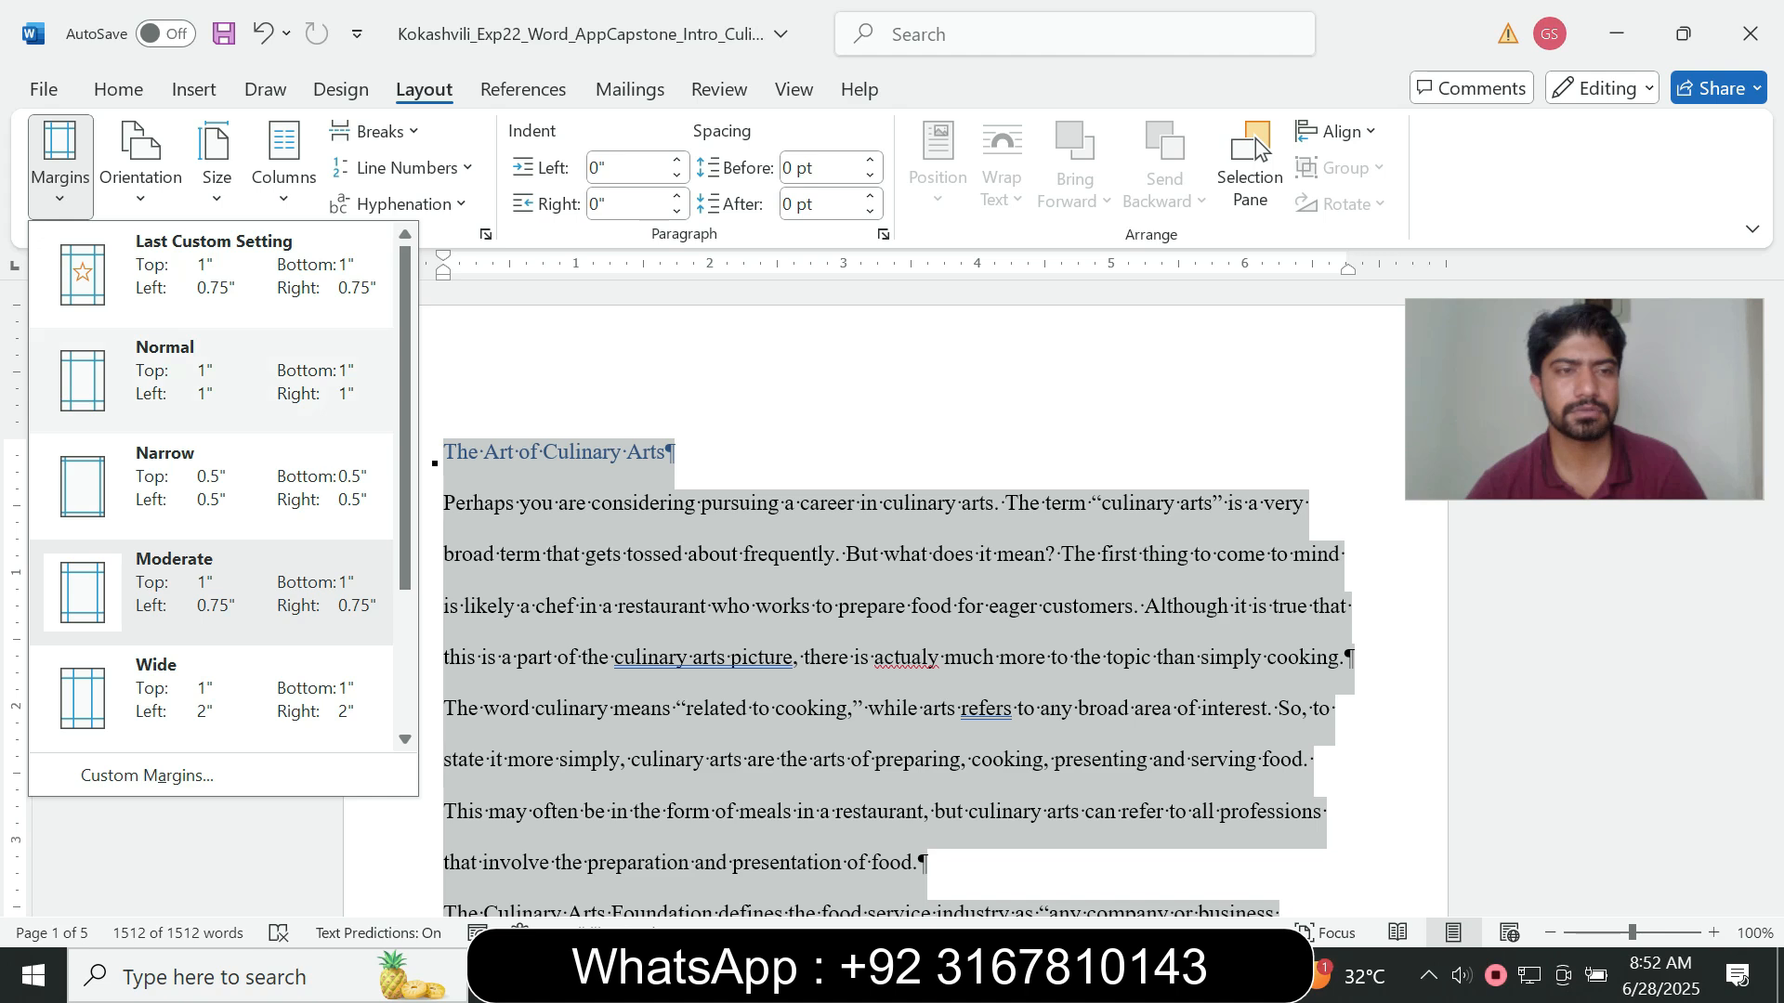
{"action": "left_click", "coordinate": [213, 592]}
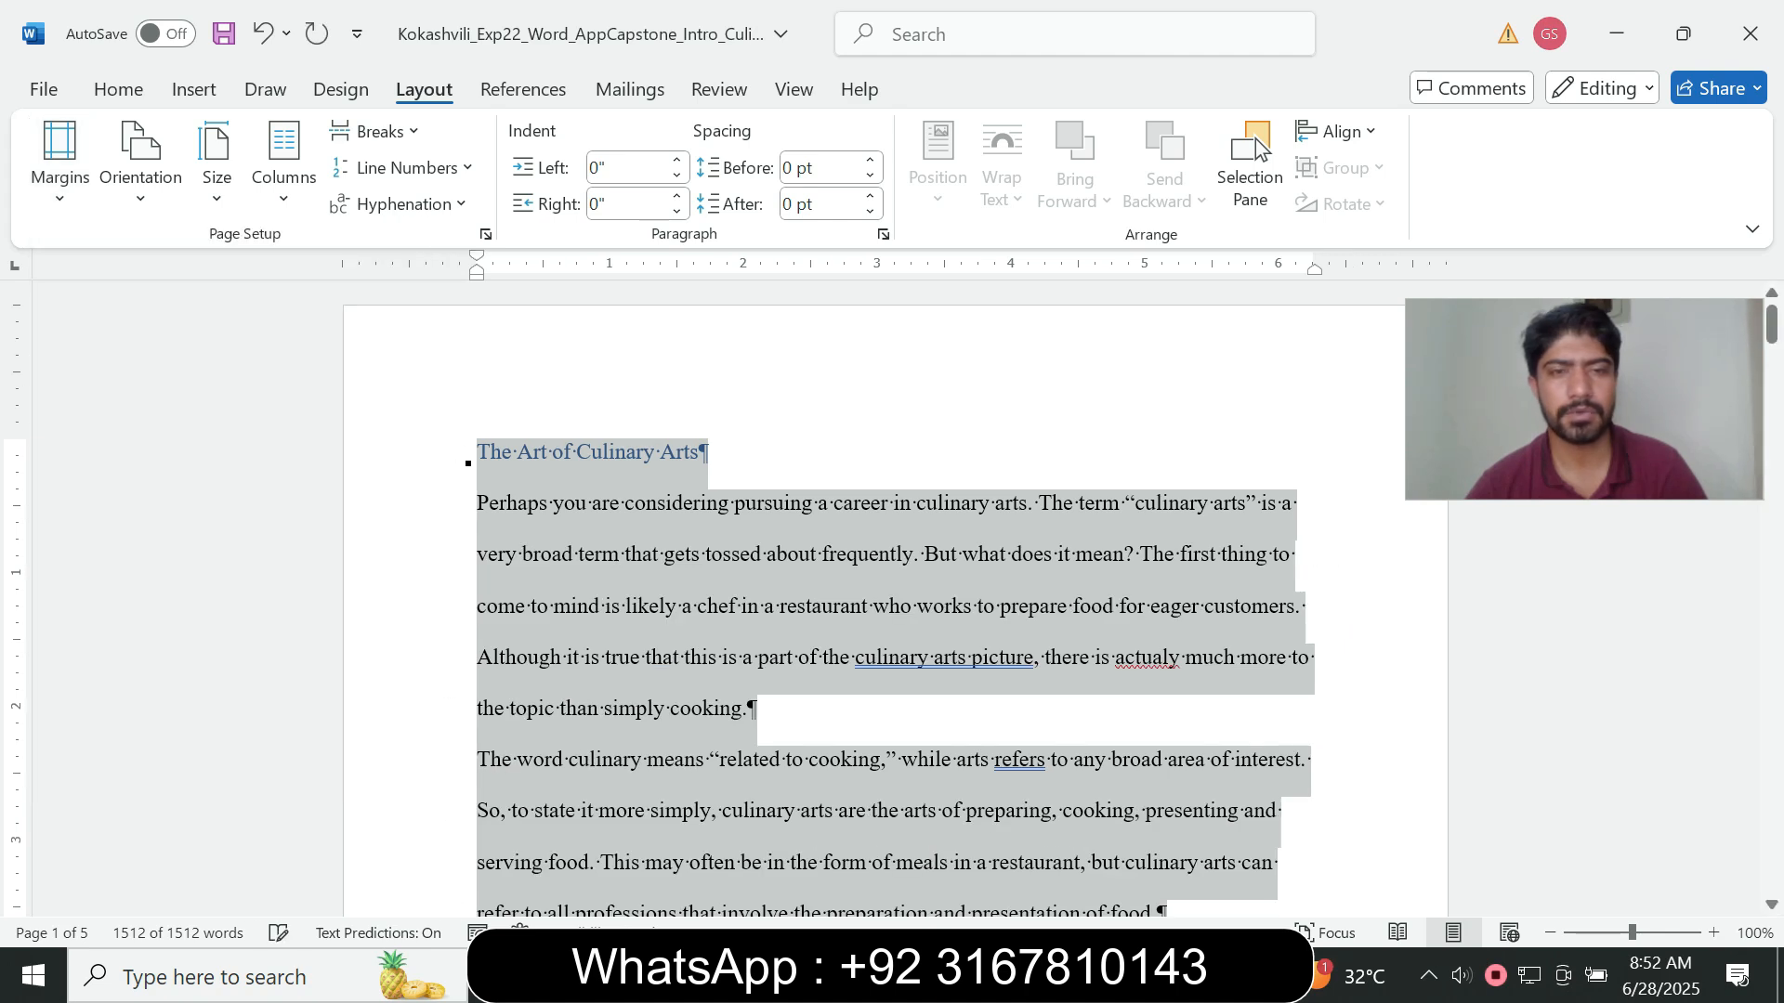
- Return to the instructions document and read the Heading 1 style changes required by step 5
{"action": "left_click", "coordinate": [1062, 975]}
{"action": "left_click", "coordinate": [1213, 855]}
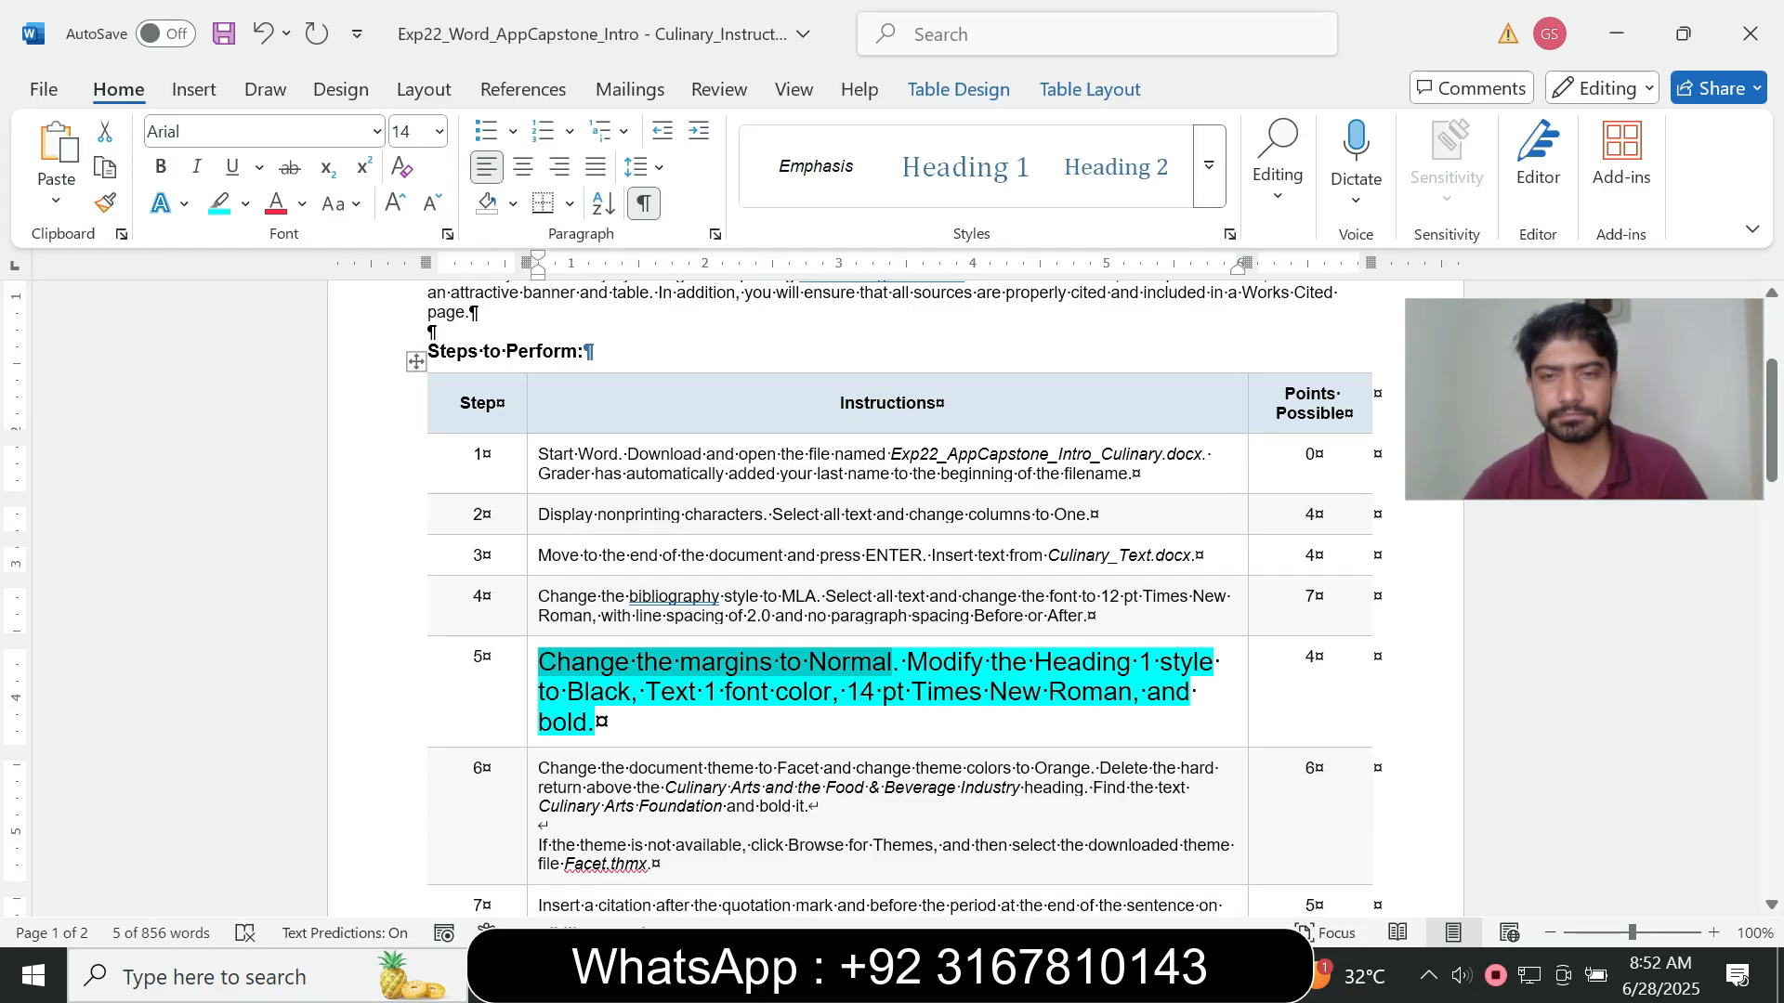
{"action": "left_click", "coordinate": [896, 691]}
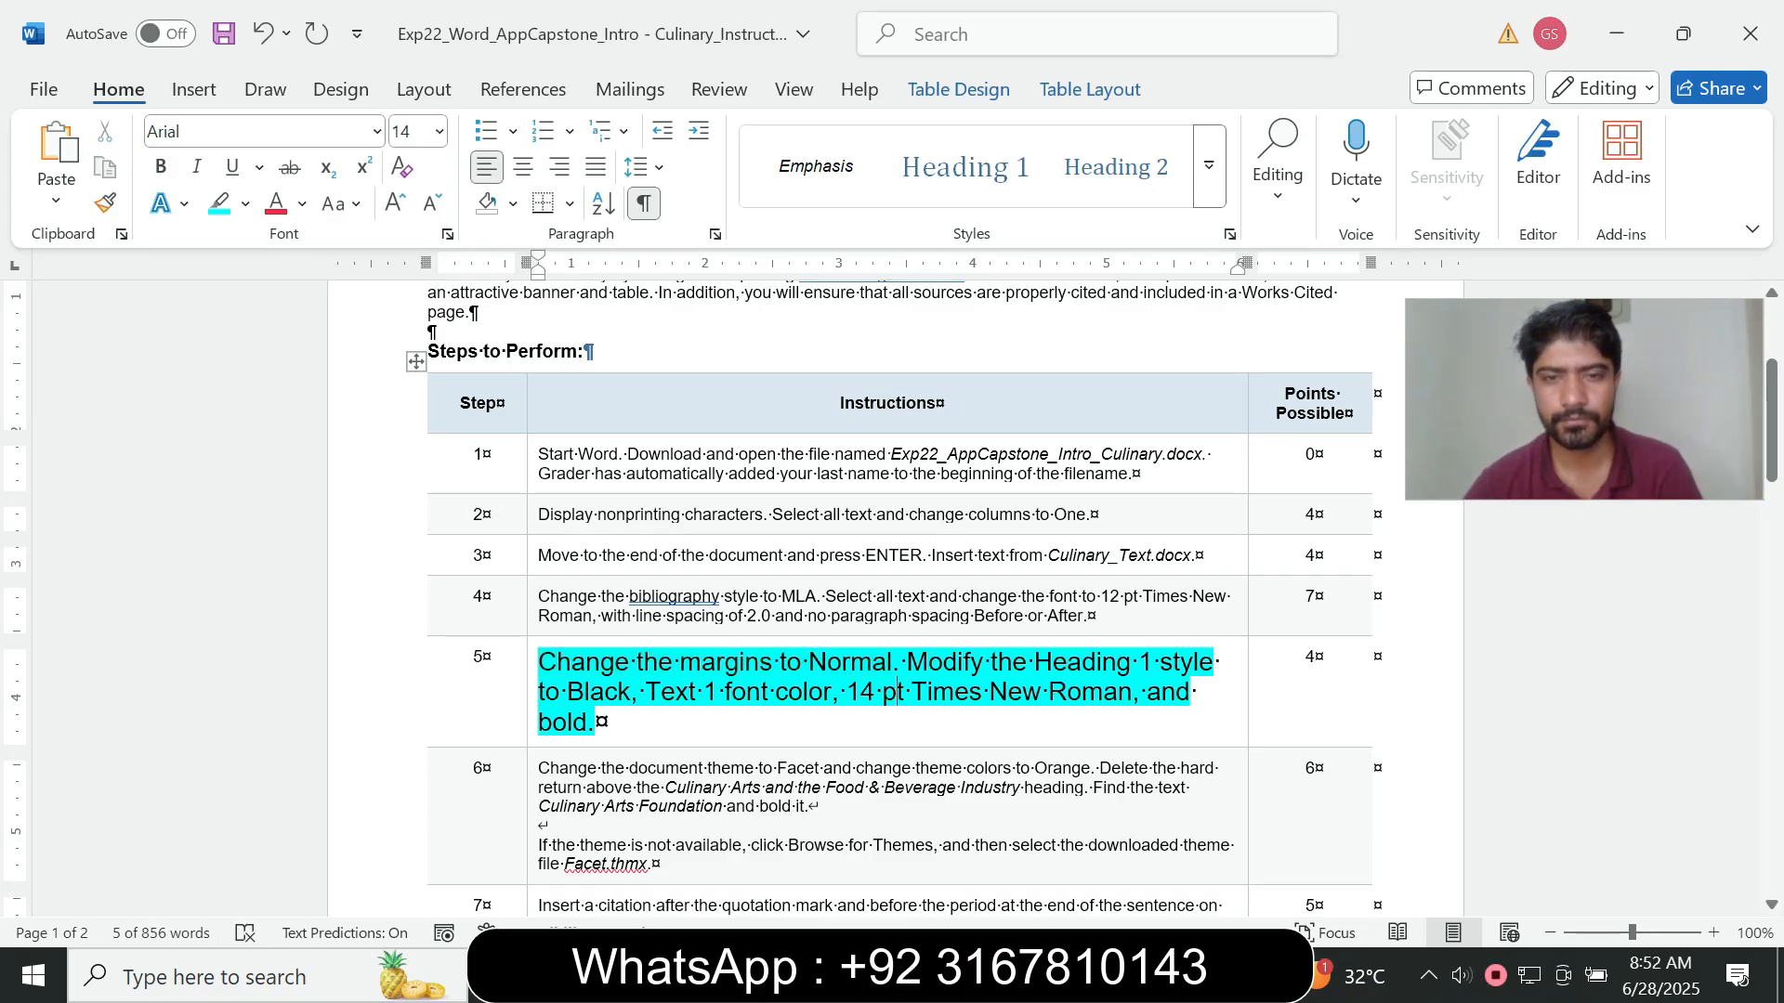
{"action": "left_click_drag", "start_coordinate": [894, 664], "coordinate": [987, 664]}
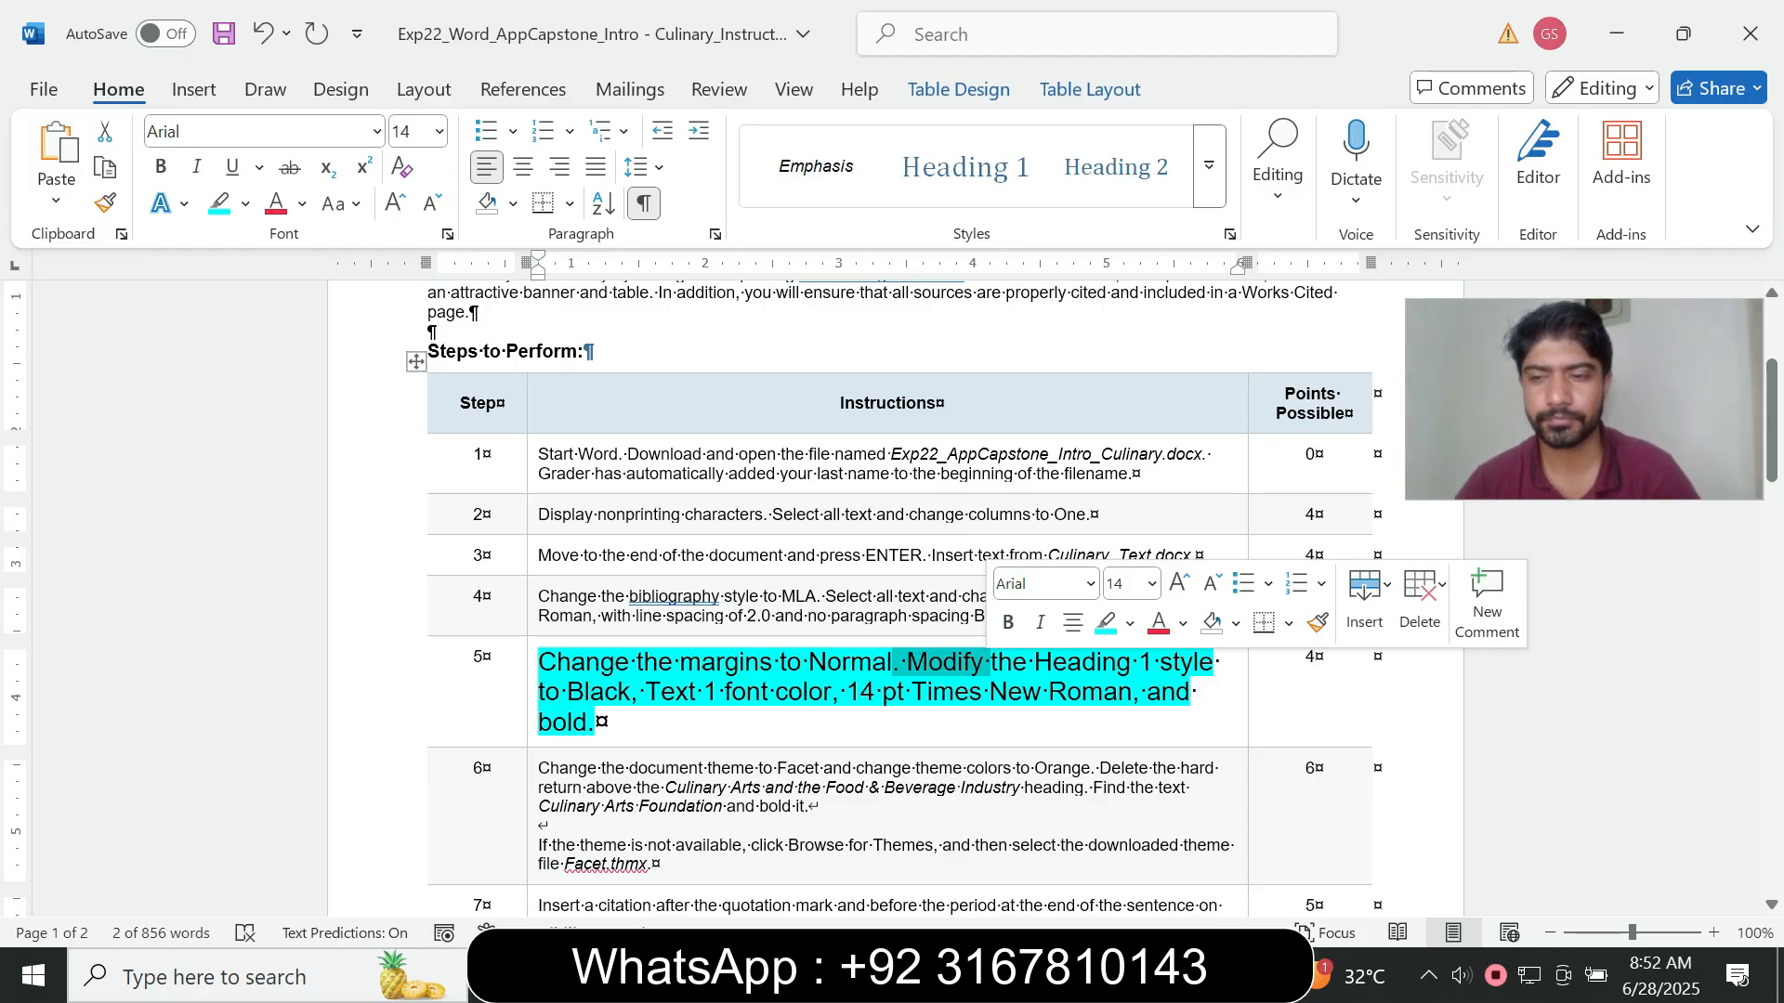
{"action": "left_click_drag", "start_coordinate": [909, 661], "coordinate": [1135, 661]}
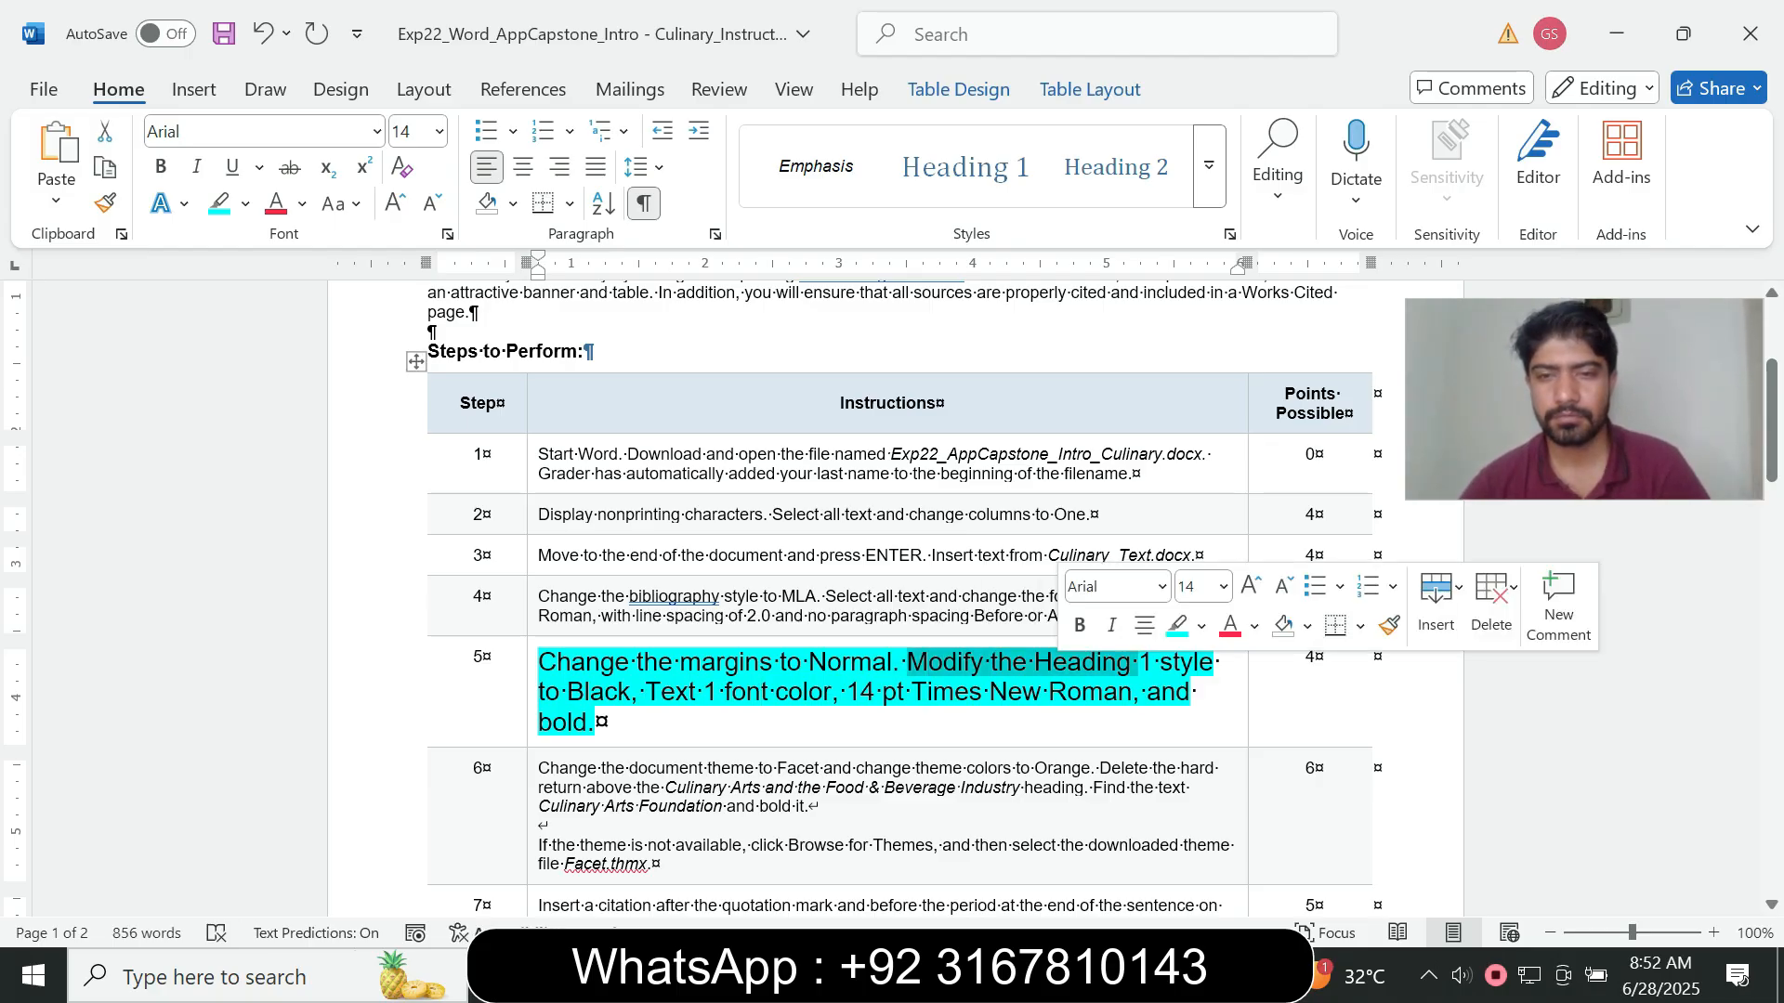
- Switch to the Intro_Culinary document and place the cursor at the start of the heading The Art of Culinary Arts
{"action": "left_click", "coordinate": [1063, 976]}
{"action": "left_click", "coordinate": [957, 850]}
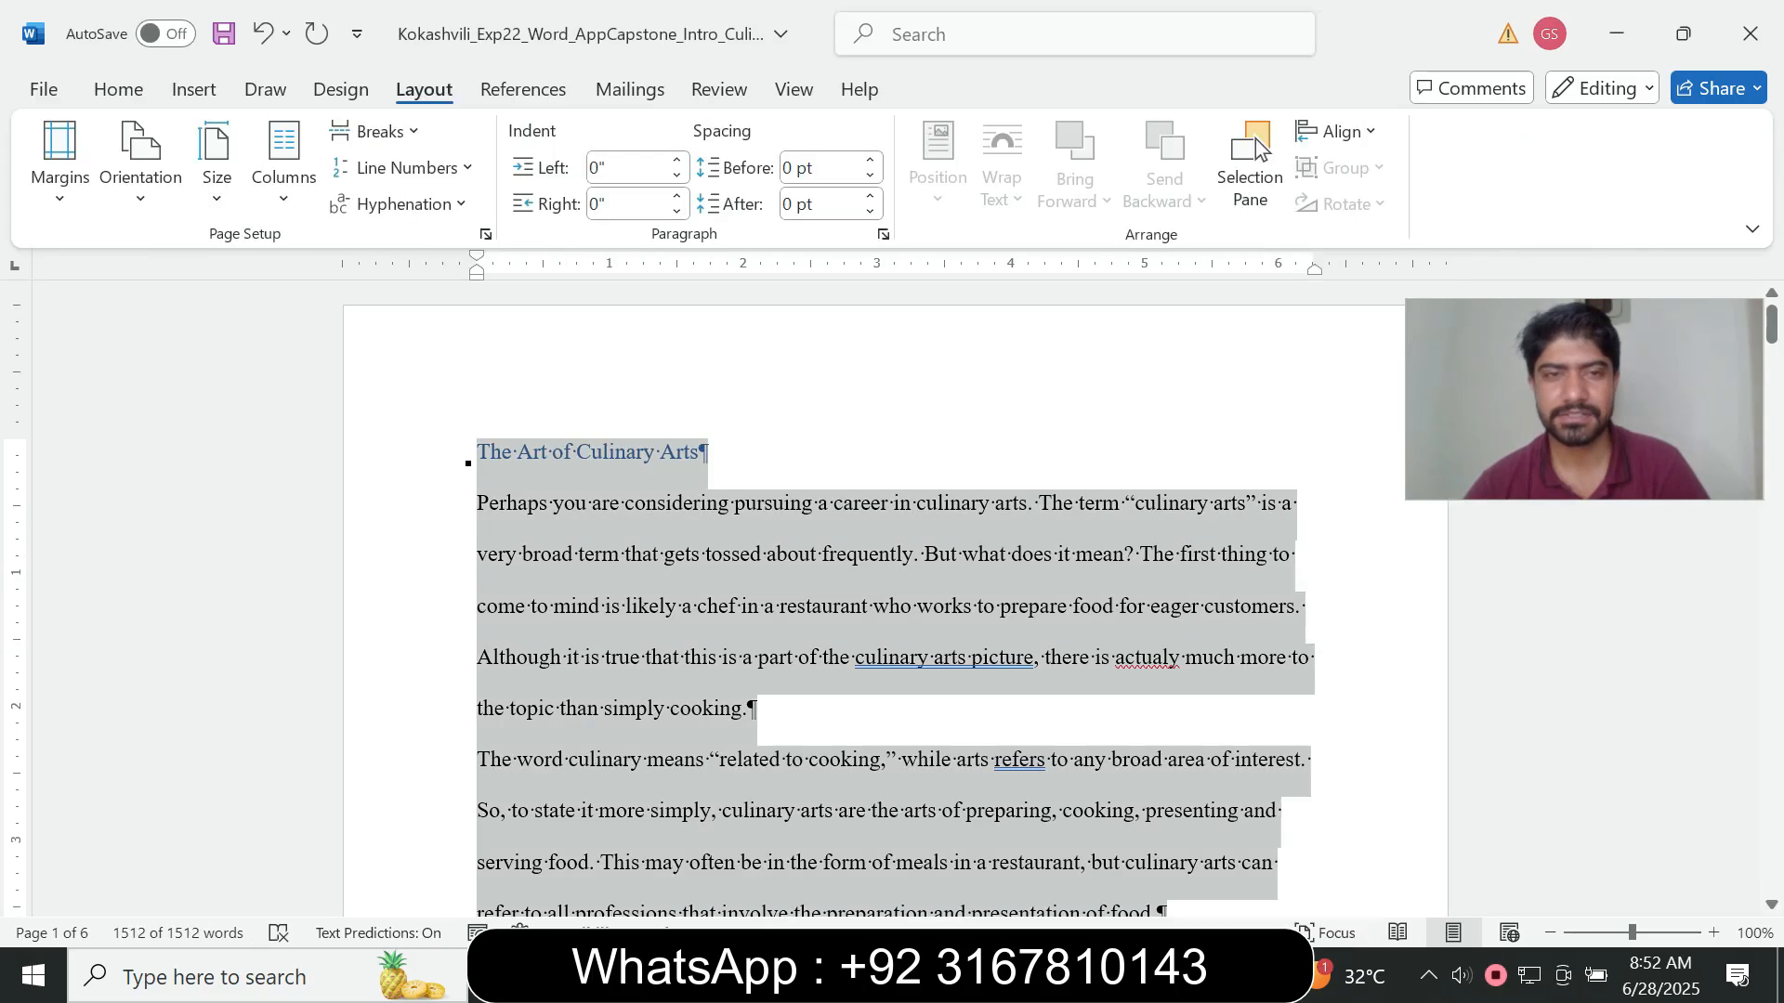
{"action": "key", "text": "ctrl+Home"}
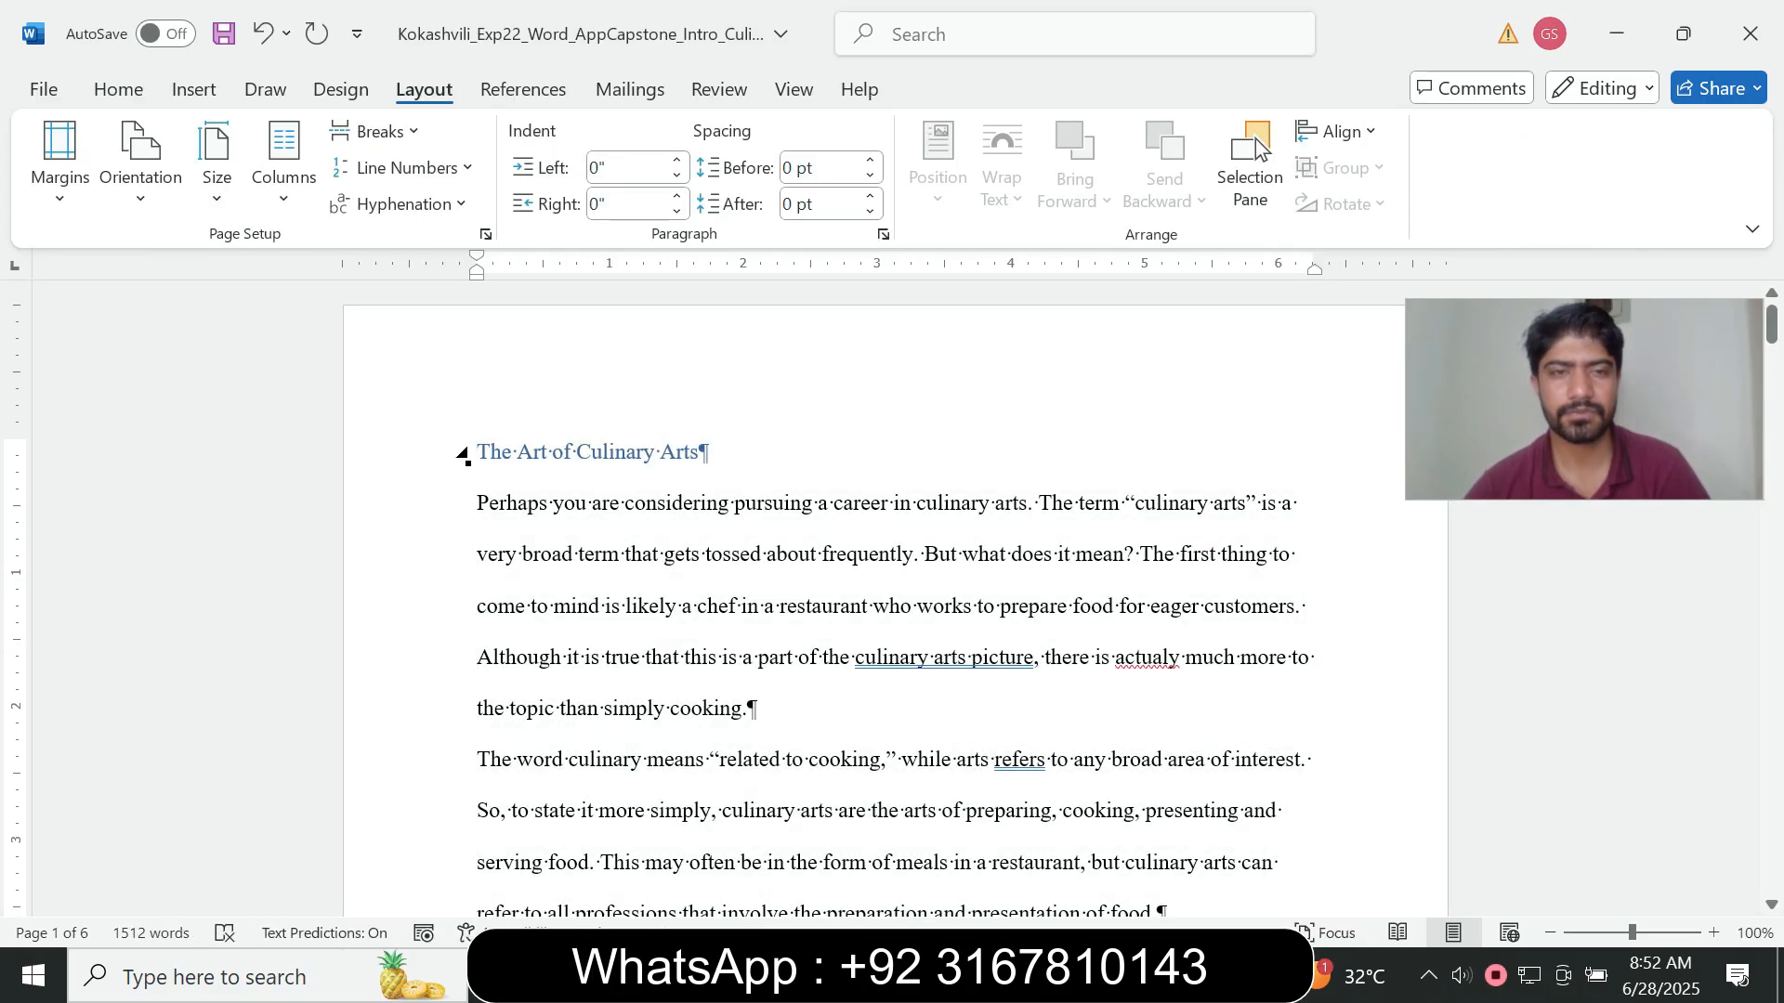
{"action": "key", "text": "shift+F10"}
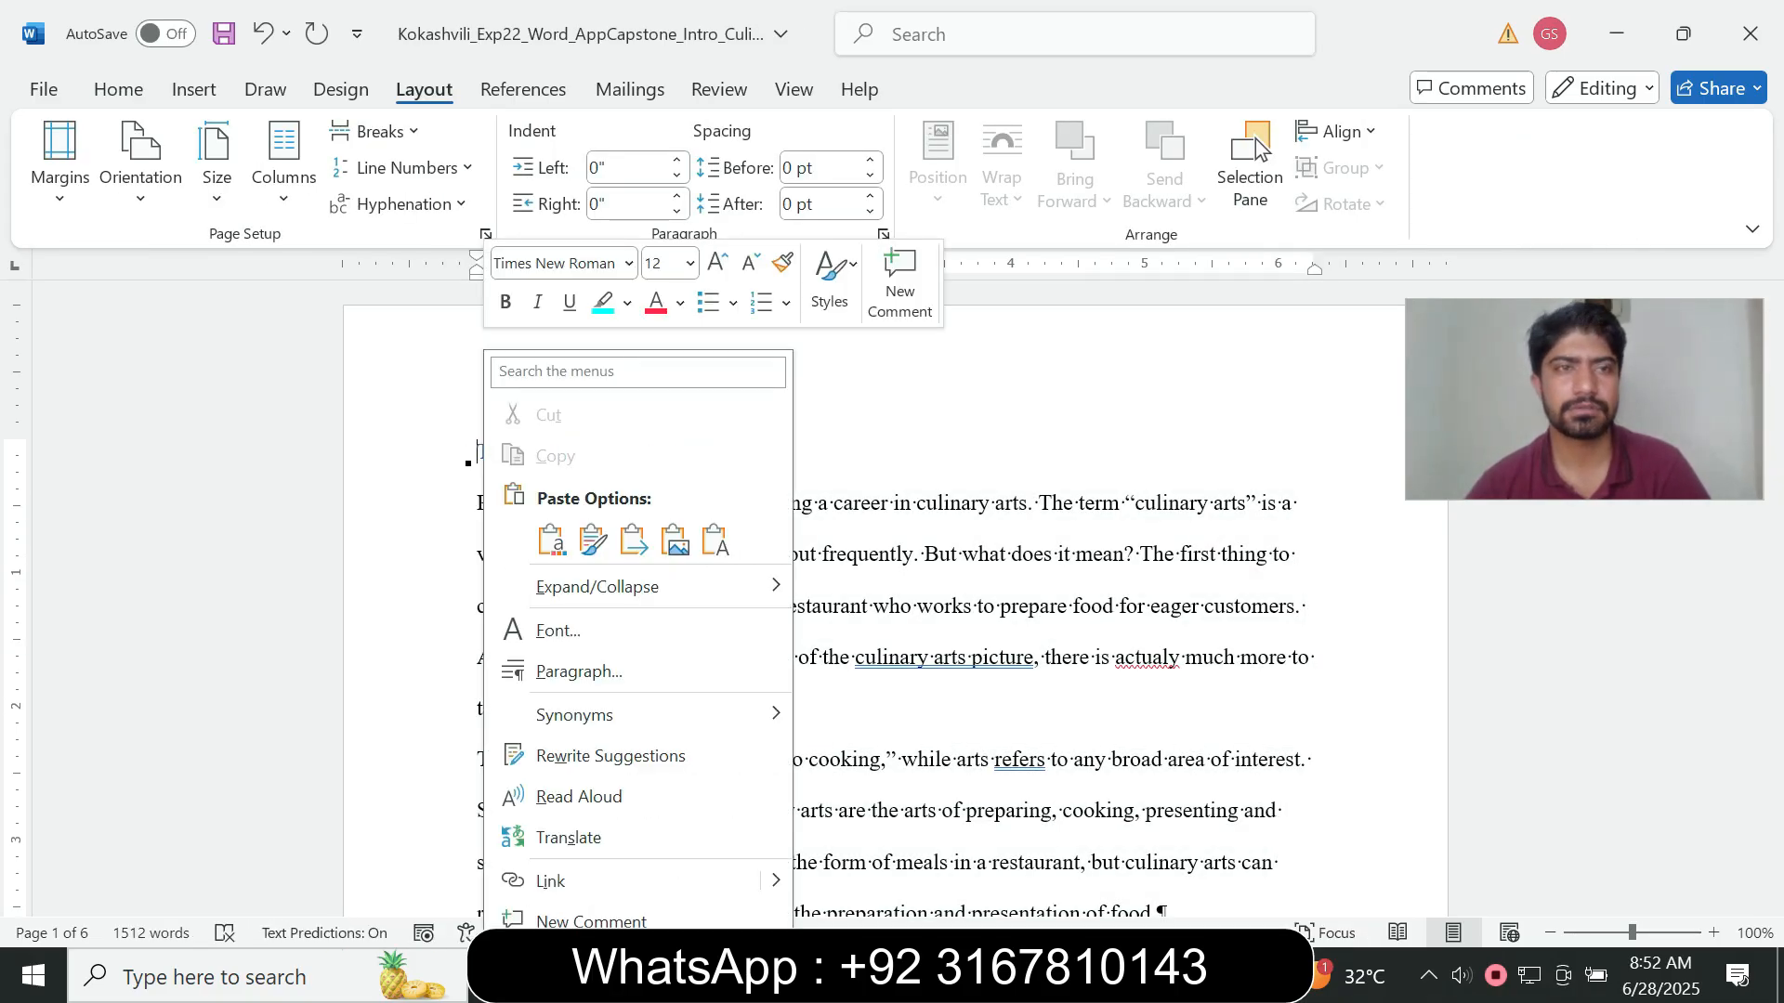
{"action": "left_click", "coordinate": [341, 89]}
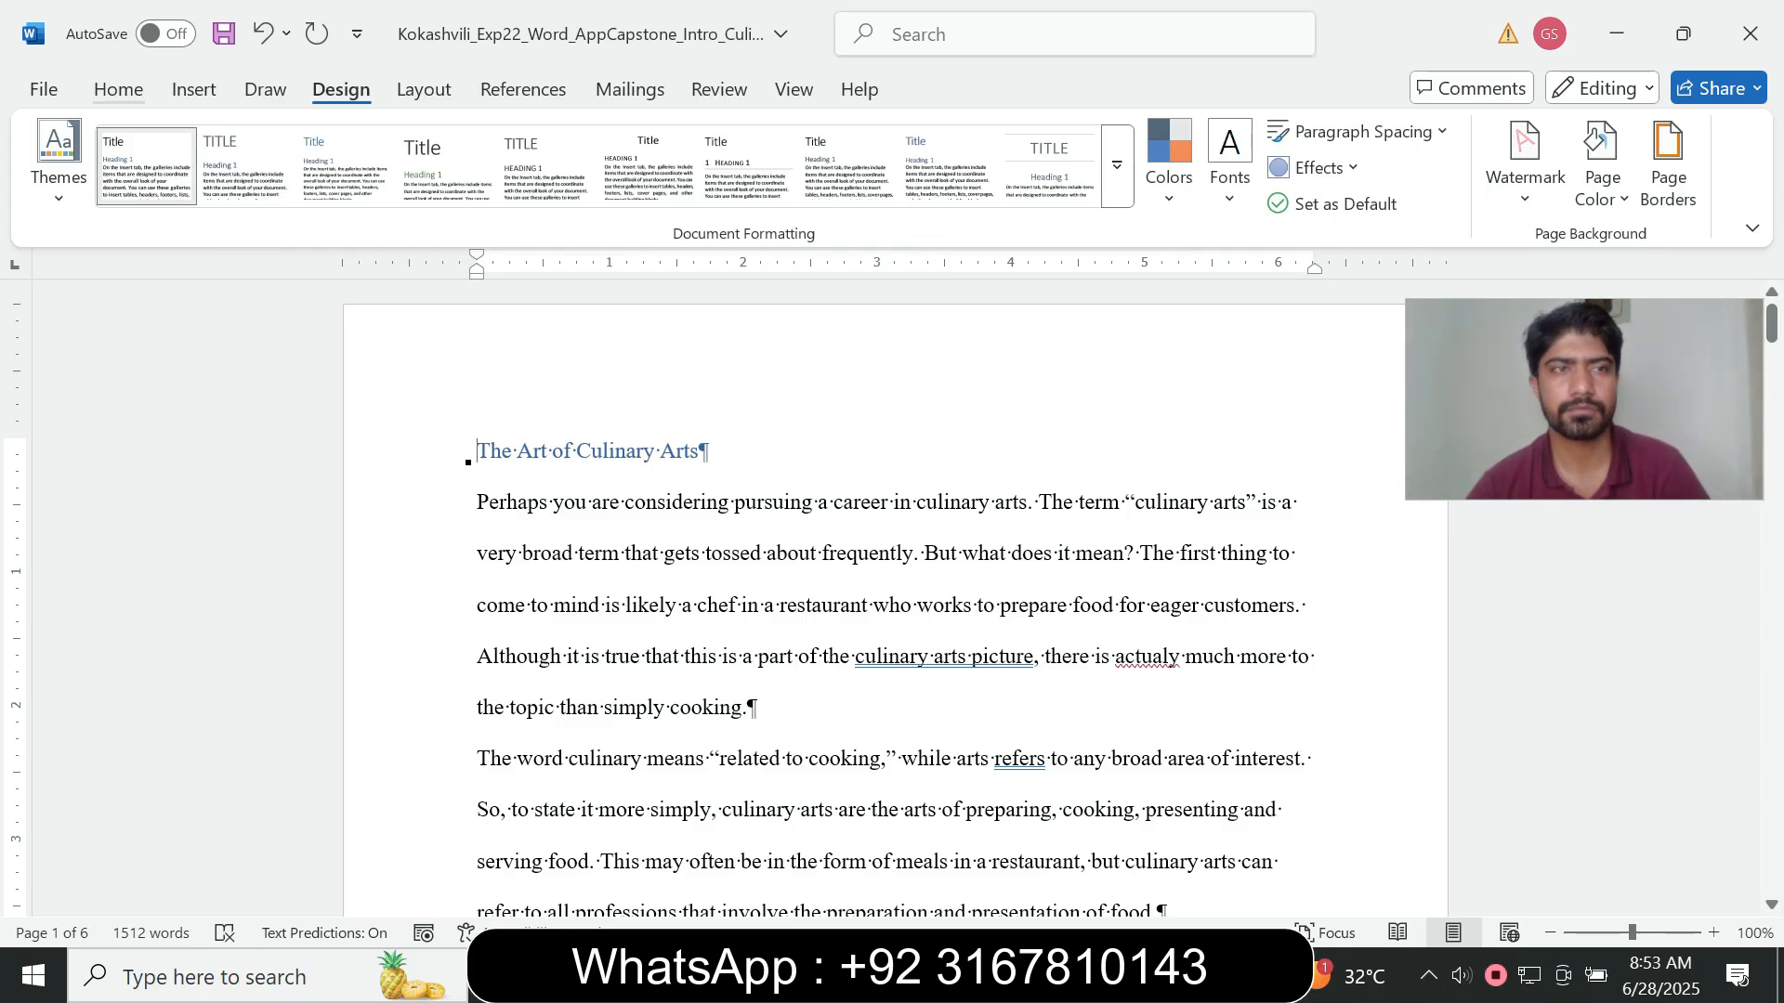
{"action": "left_click", "coordinate": [118, 89]}
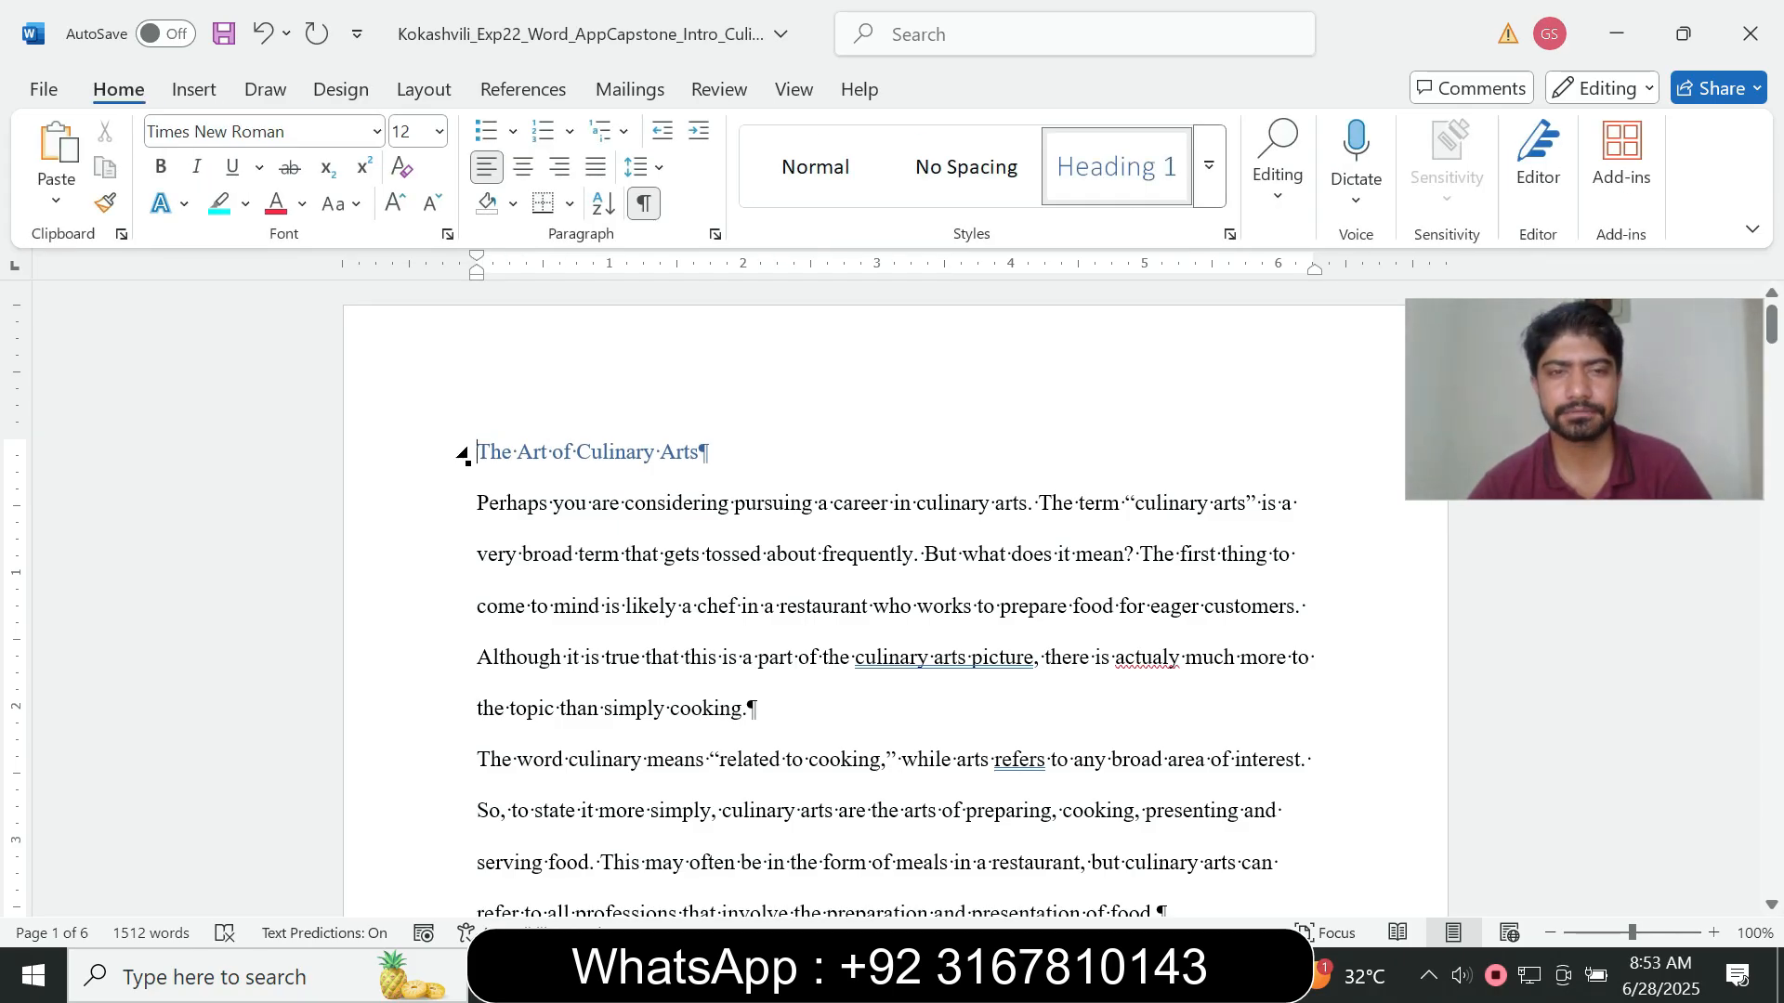
- Recheck the Heading 1 requirement in step 5 and open the Heading 1 style of the Intro_Culinary document for modification
{"action": "left_click", "coordinate": [1061, 976]}
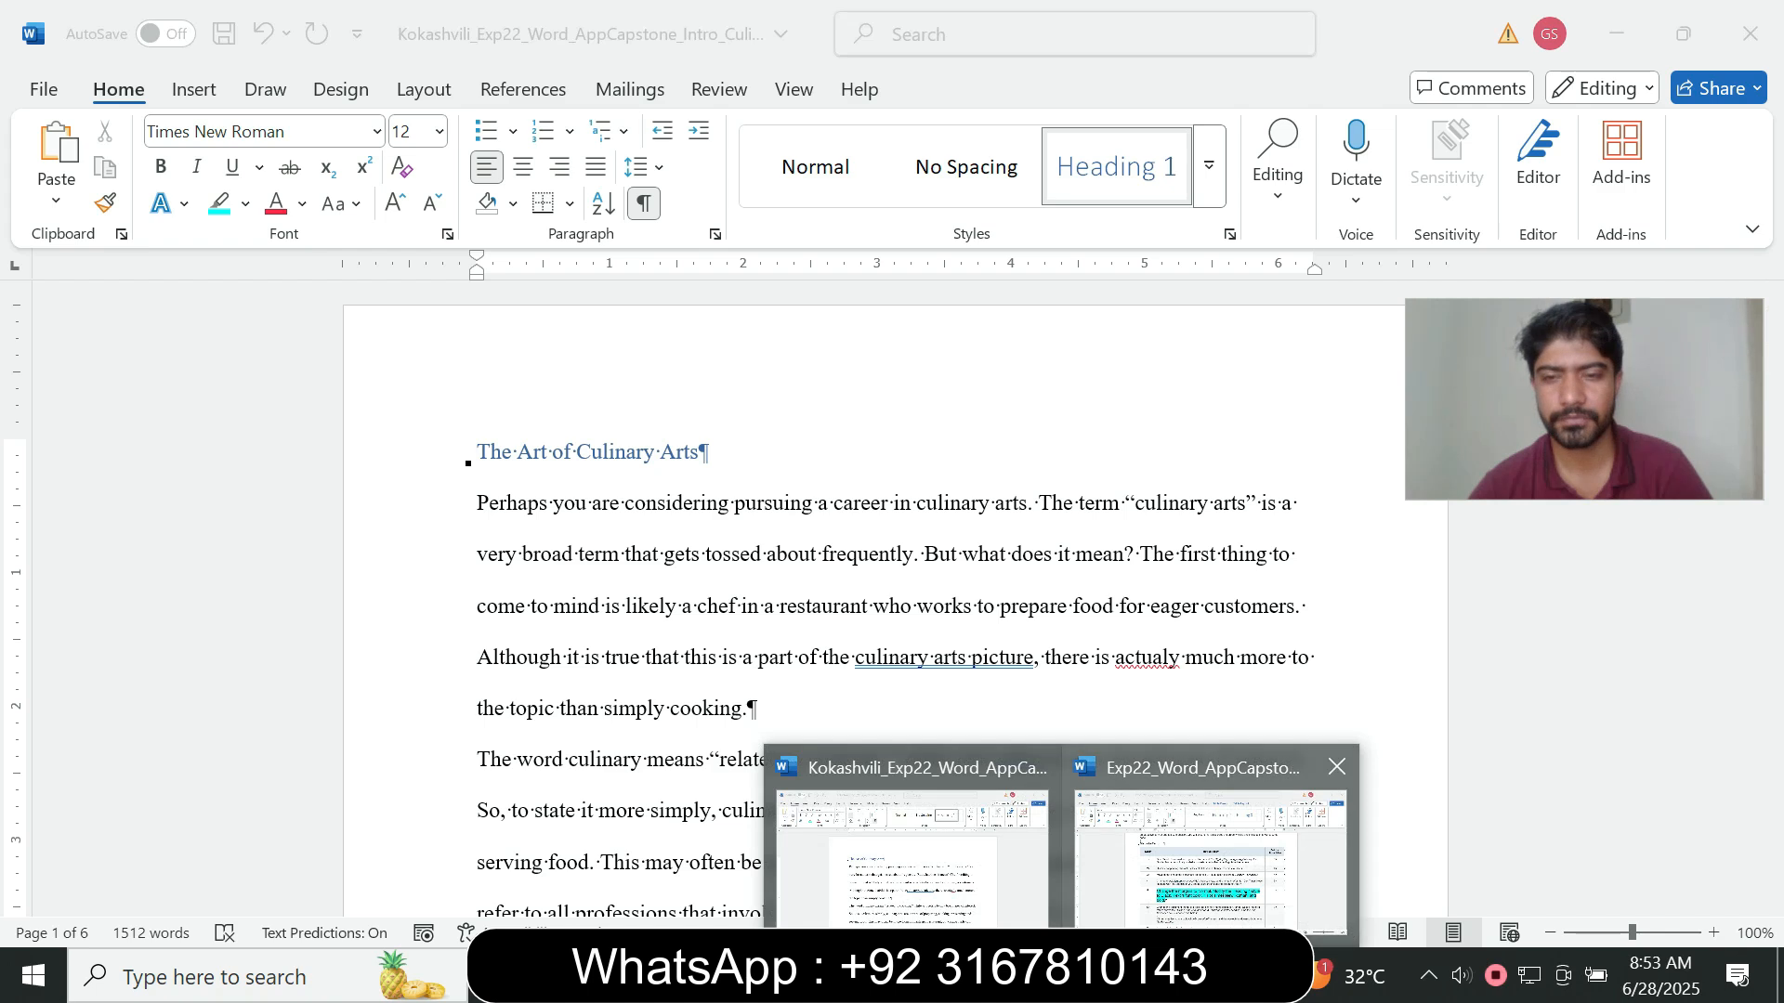
{"action": "left_click", "coordinate": [1209, 845]}
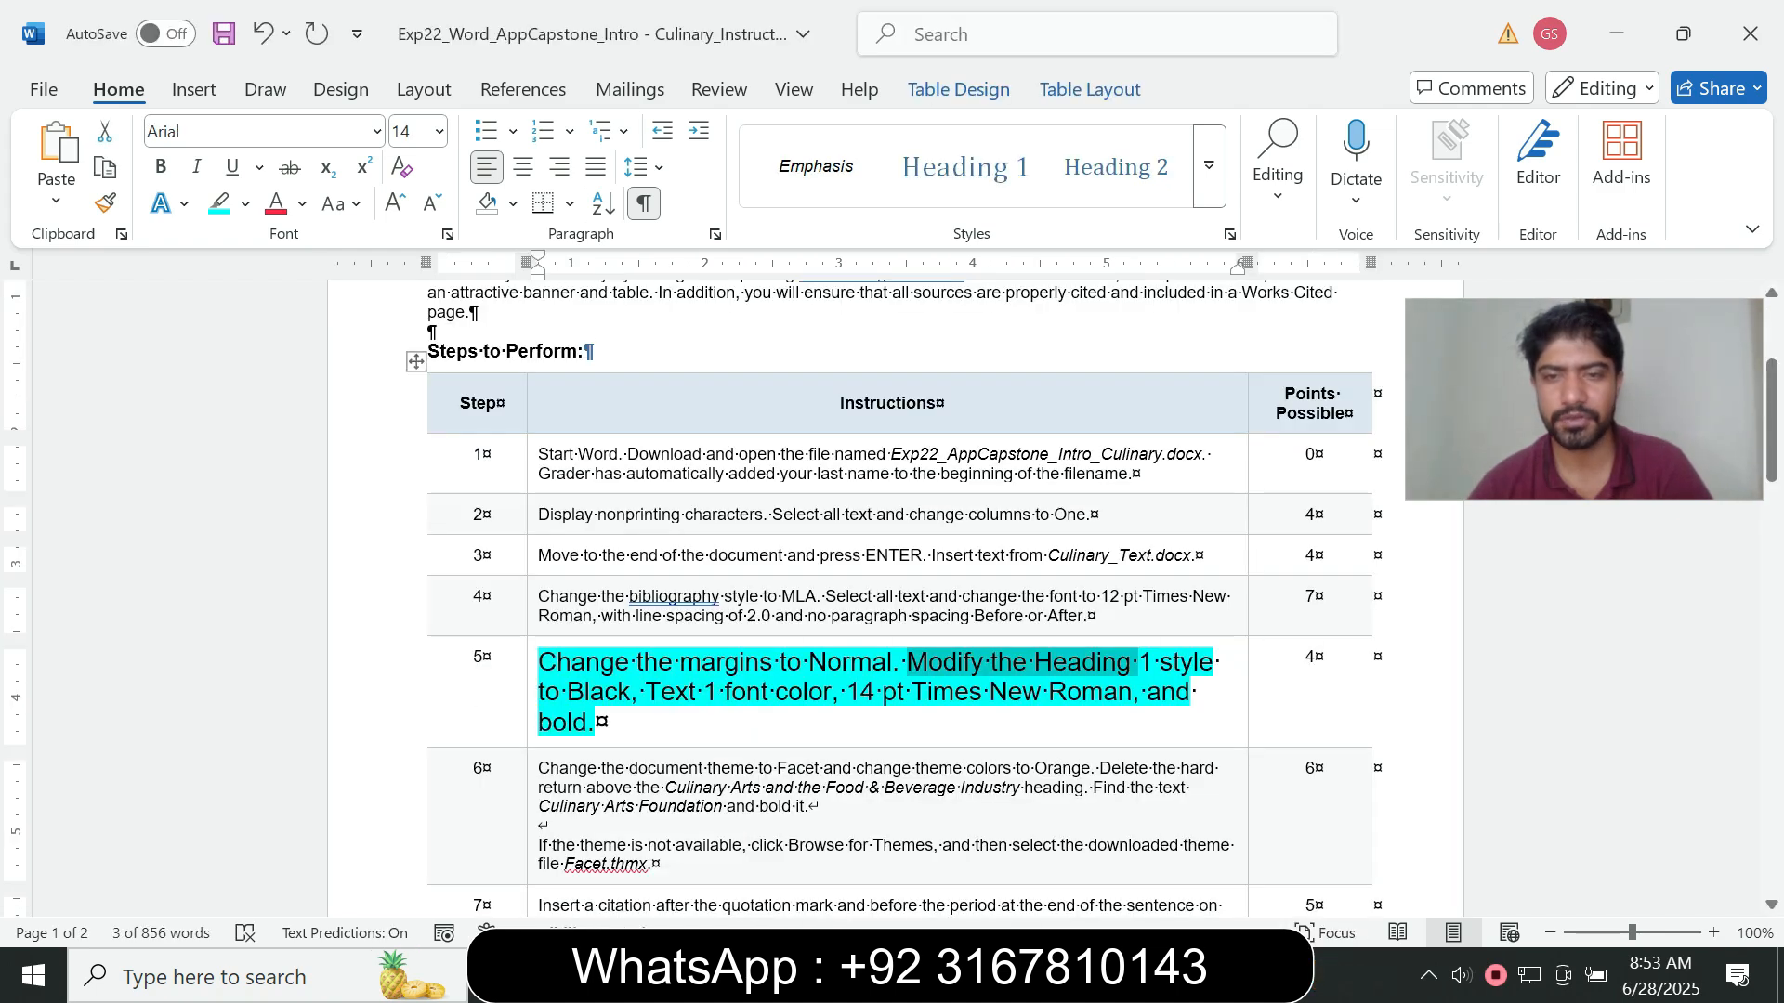
{"action": "left_click", "coordinate": [1061, 976]}
{"action": "left_click", "coordinate": [912, 845]}
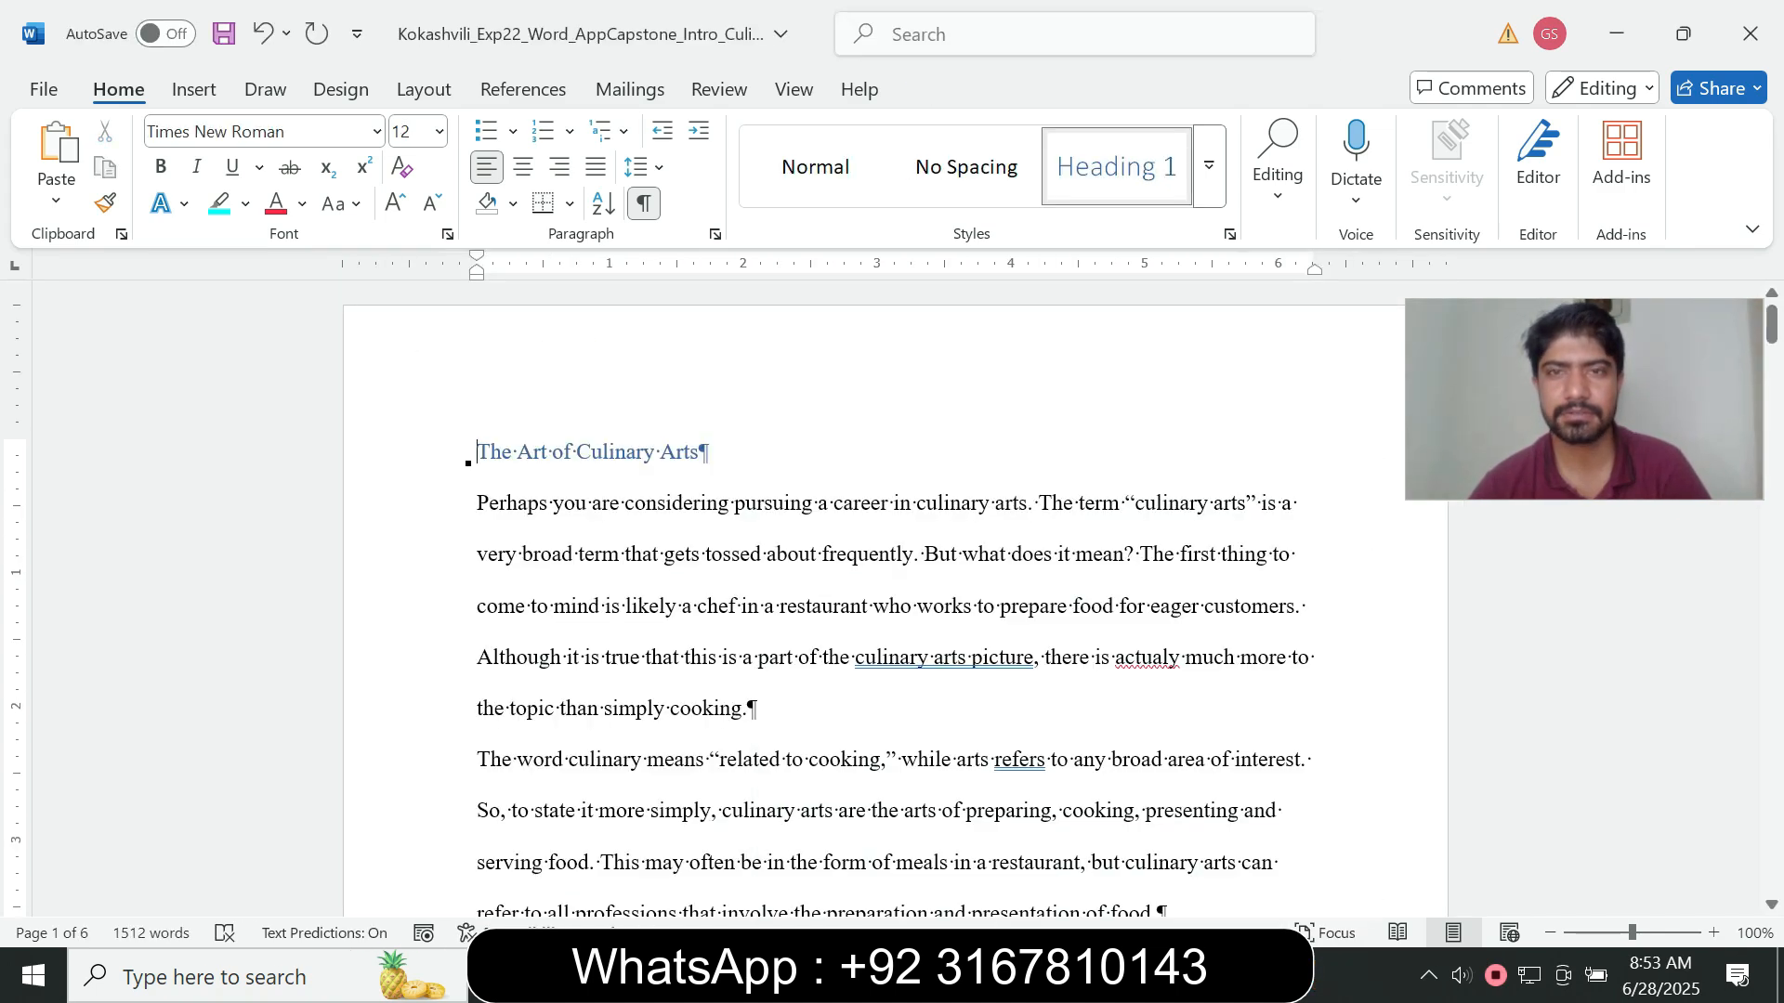
{"action": "left_click", "coordinate": [1060, 975]}
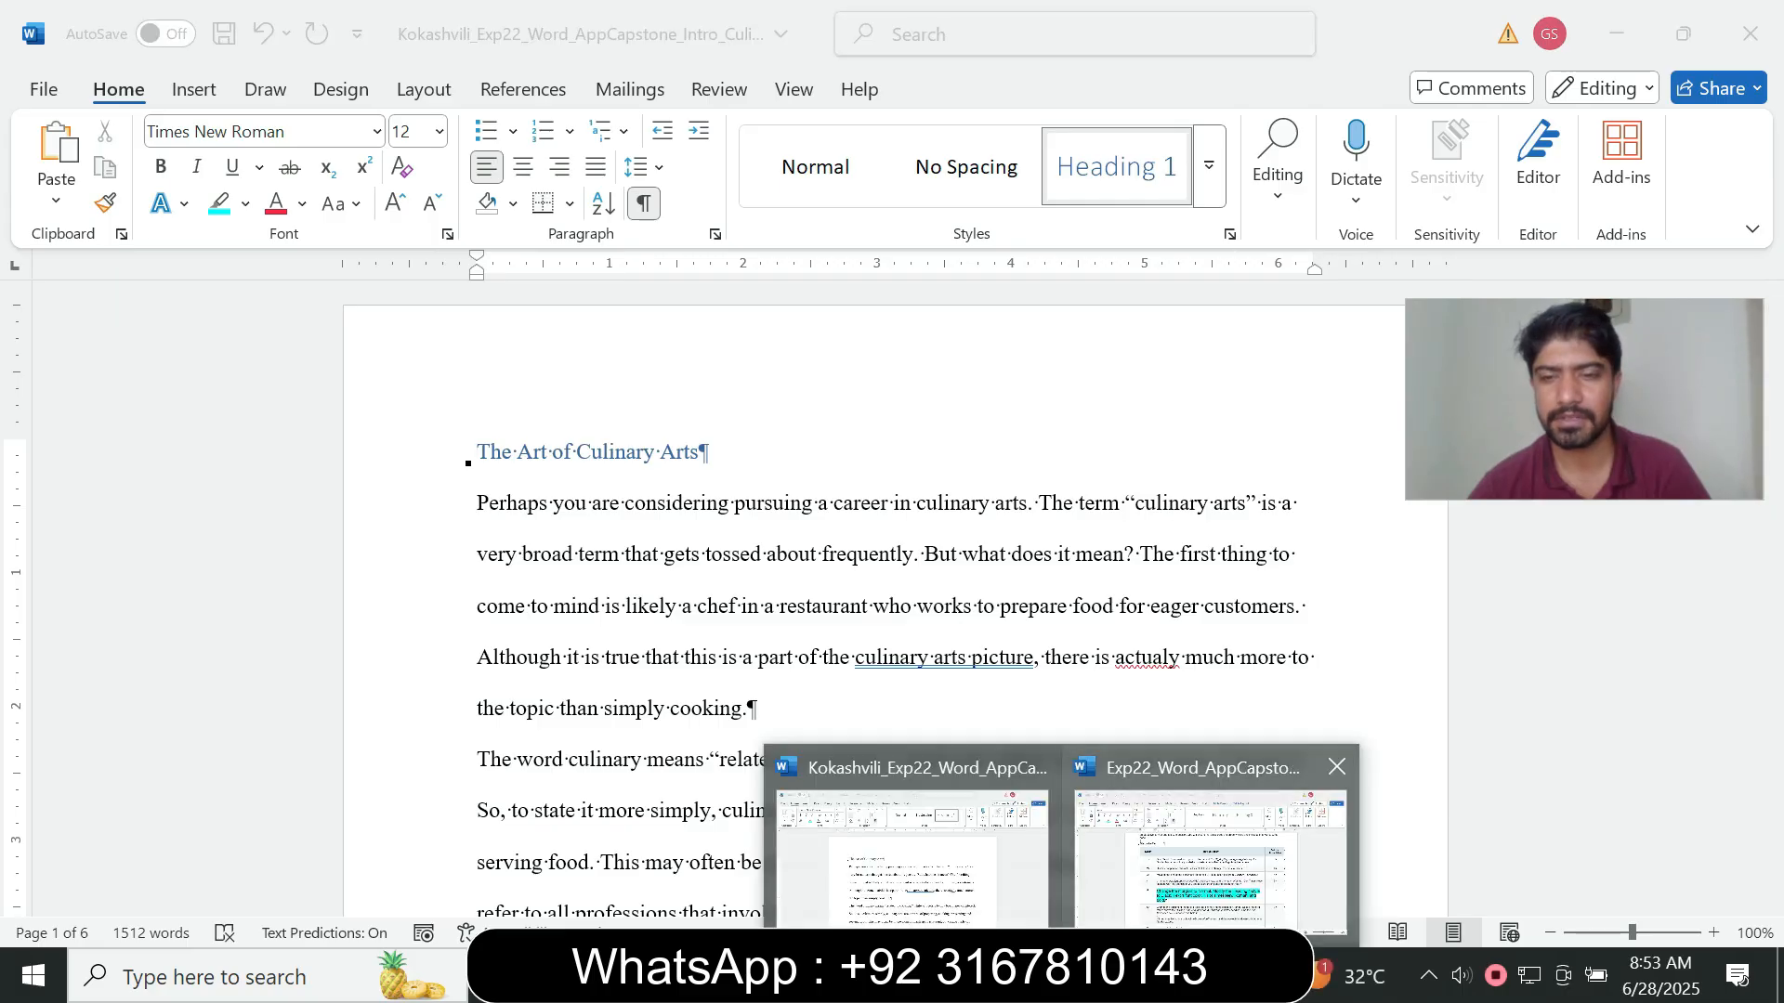
{"action": "left_click", "coordinate": [1208, 850]}
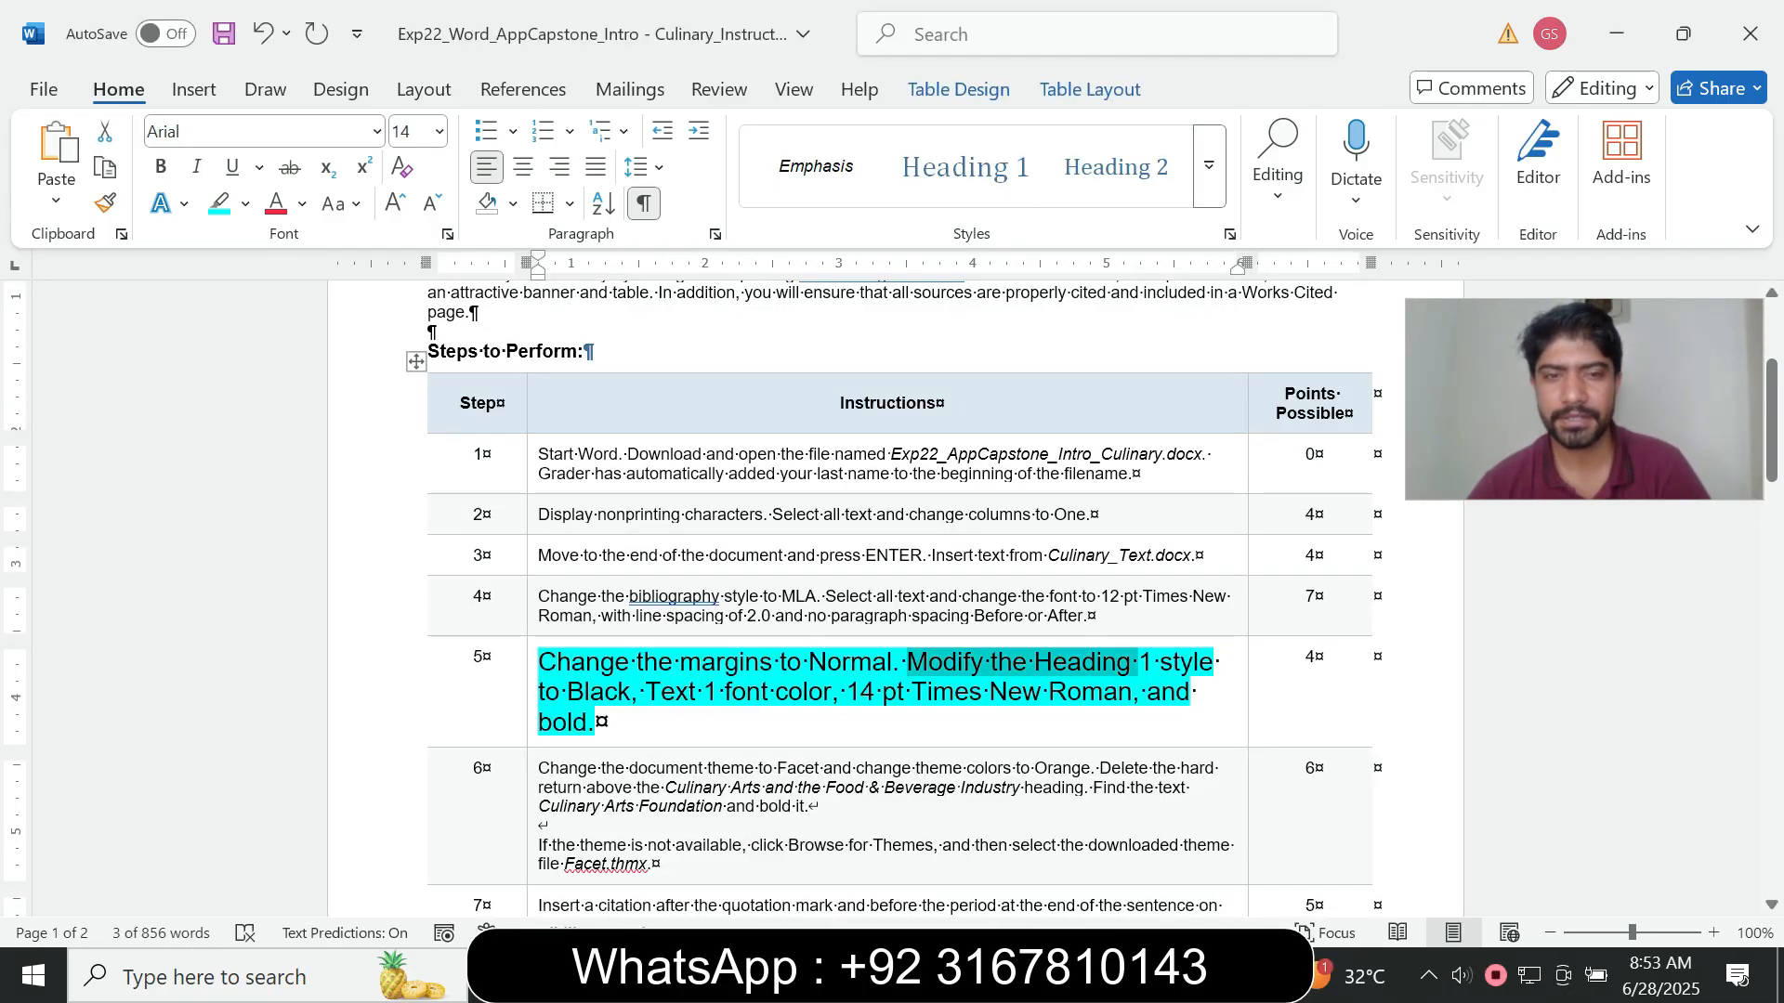
{"action": "left_click", "coordinate": [1061, 975]}
{"action": "left_click", "coordinate": [913, 845]}
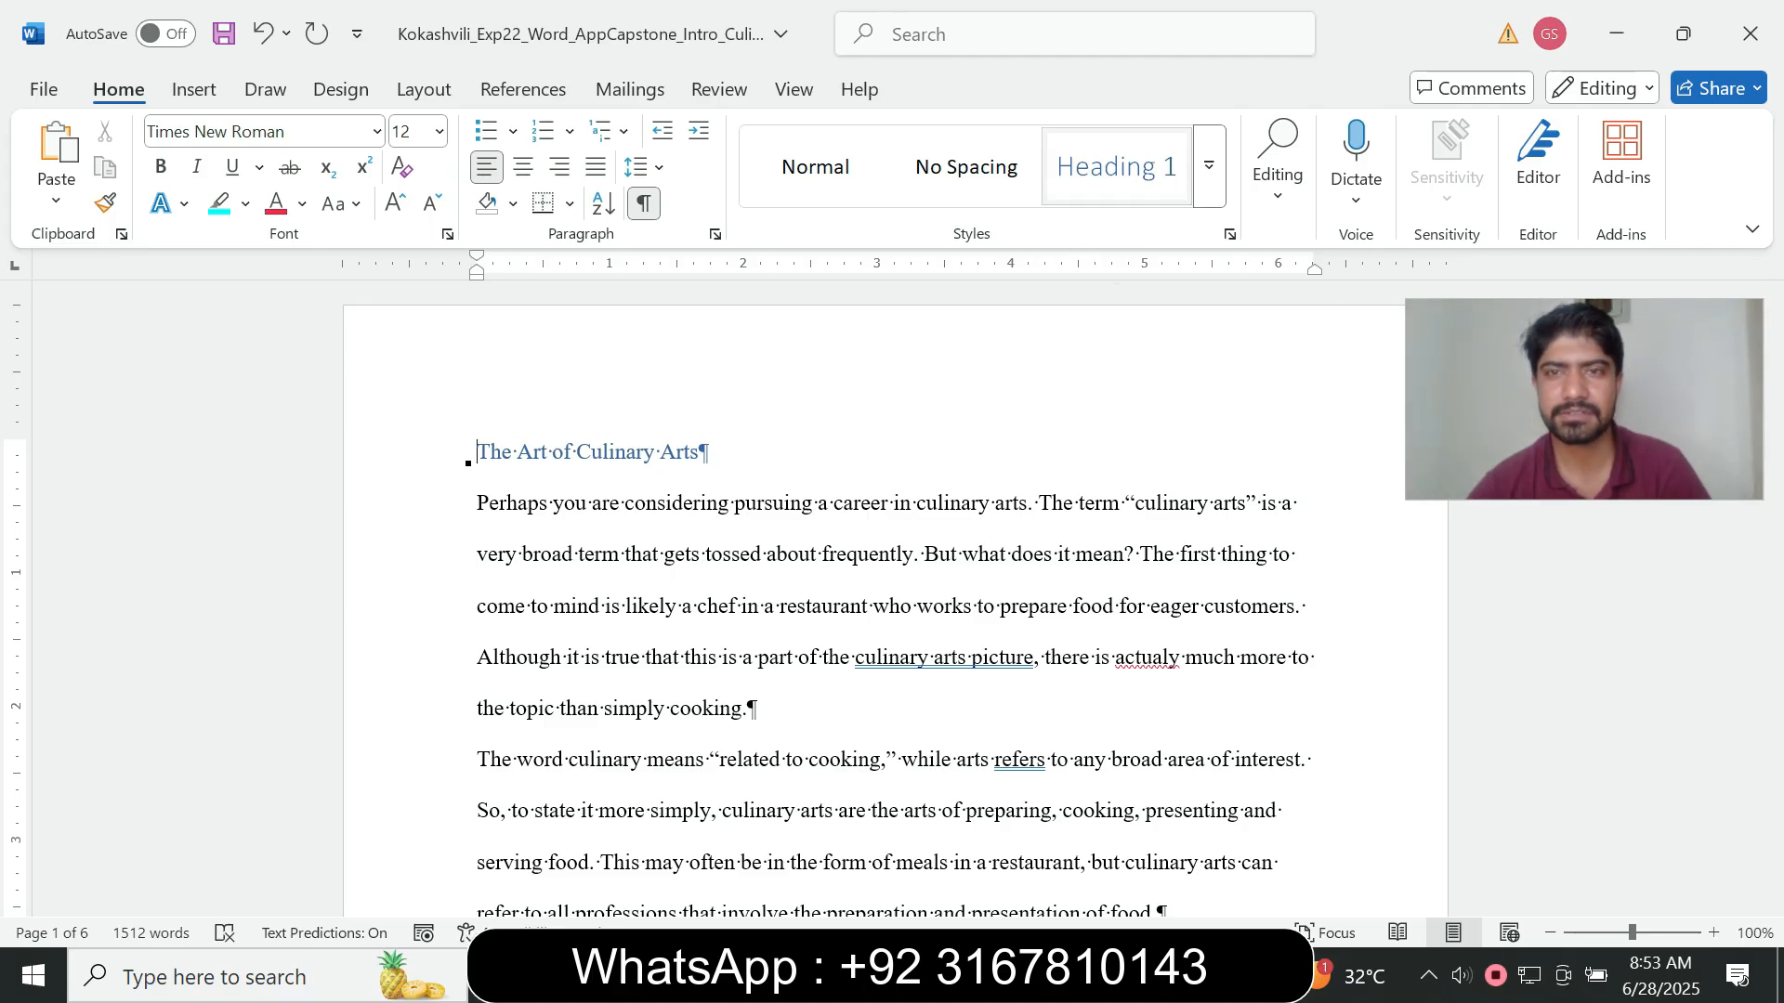
{"action": "right_click", "coordinate": [1149, 154]}
{"action": "left_click", "coordinate": [1232, 213]}
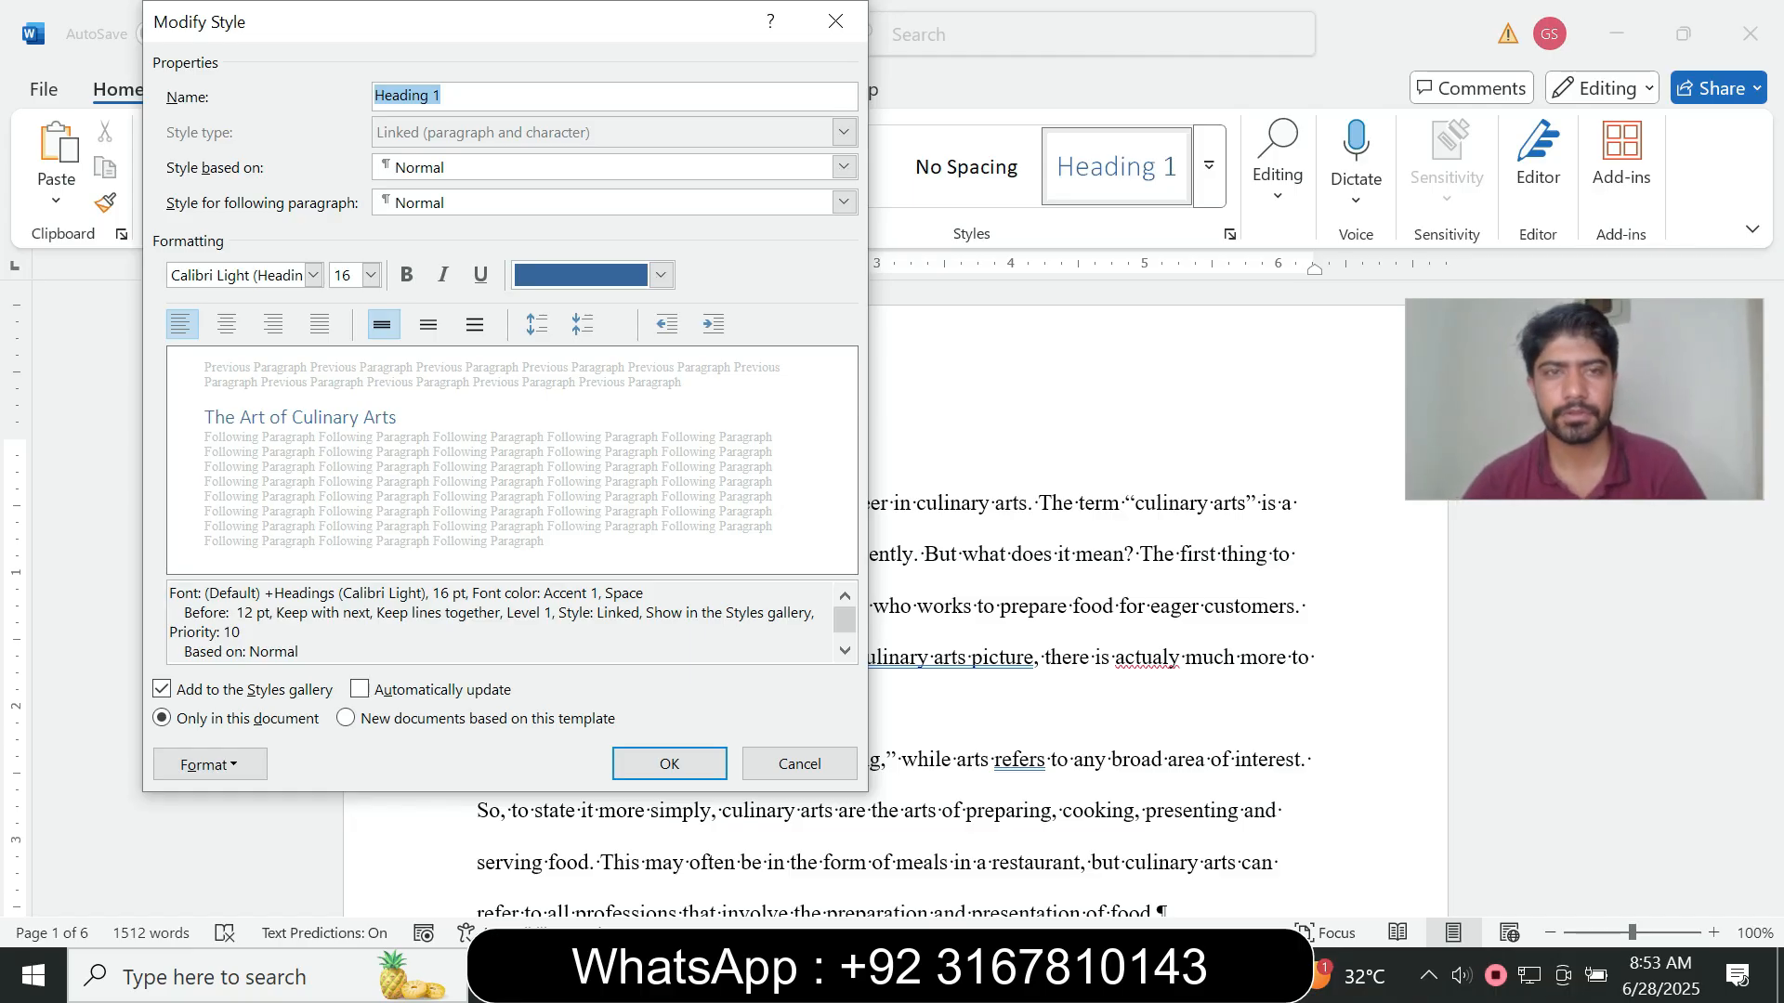
- Check the font color required by step 5 and set the Heading 1 style's font color to Black, Text 1
{"action": "left_click", "coordinate": [1207, 836]}
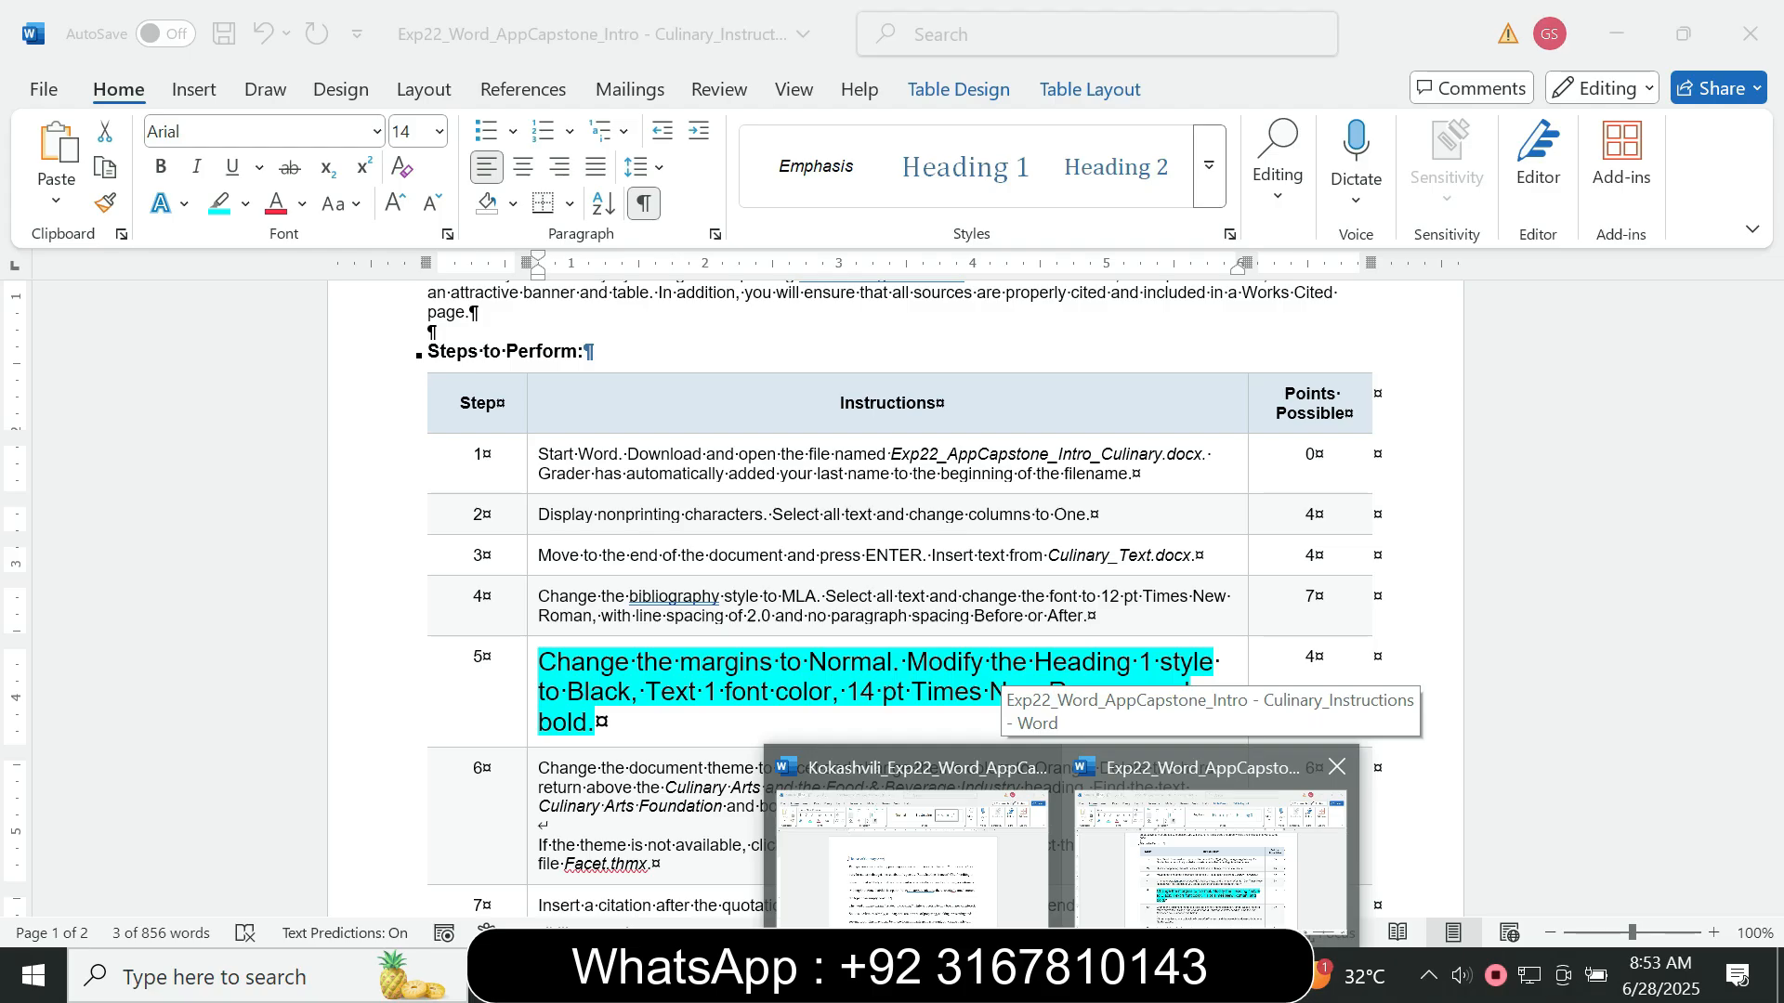
{"action": "left_click", "coordinate": [911, 846]}
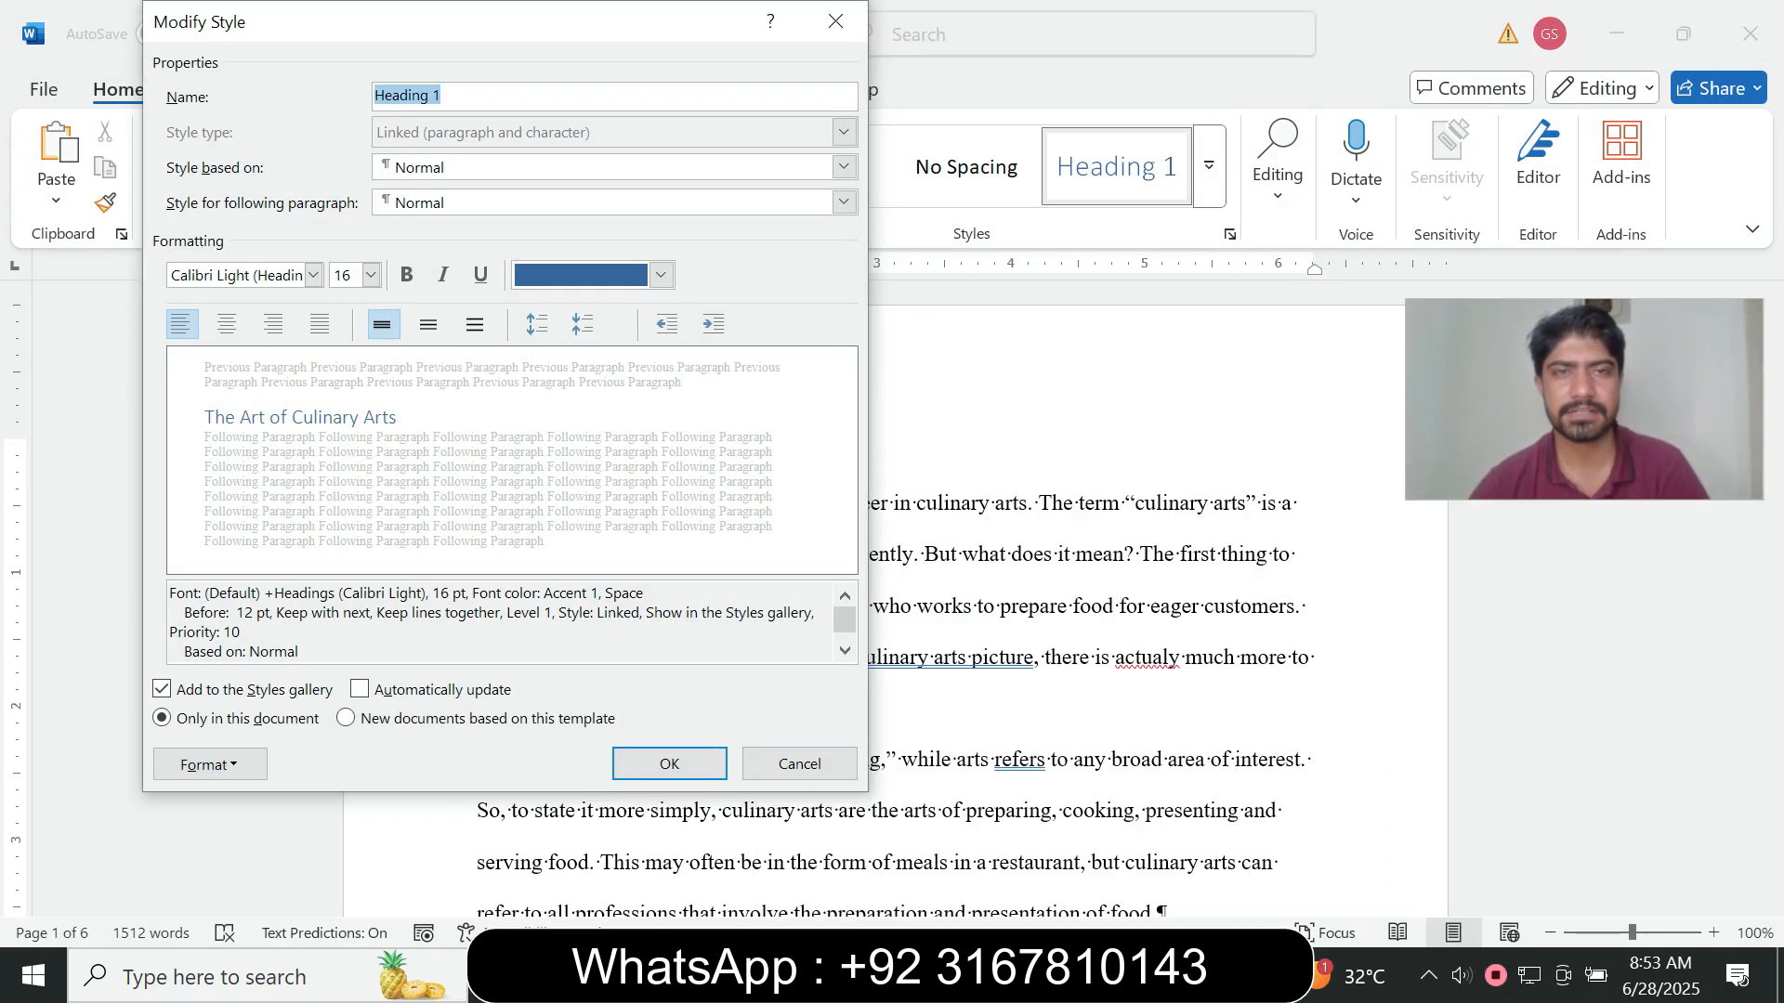
{"action": "mouse_move", "coordinate": [1061, 975]}
{"action": "mouse_move", "coordinate": [1199, 929]}
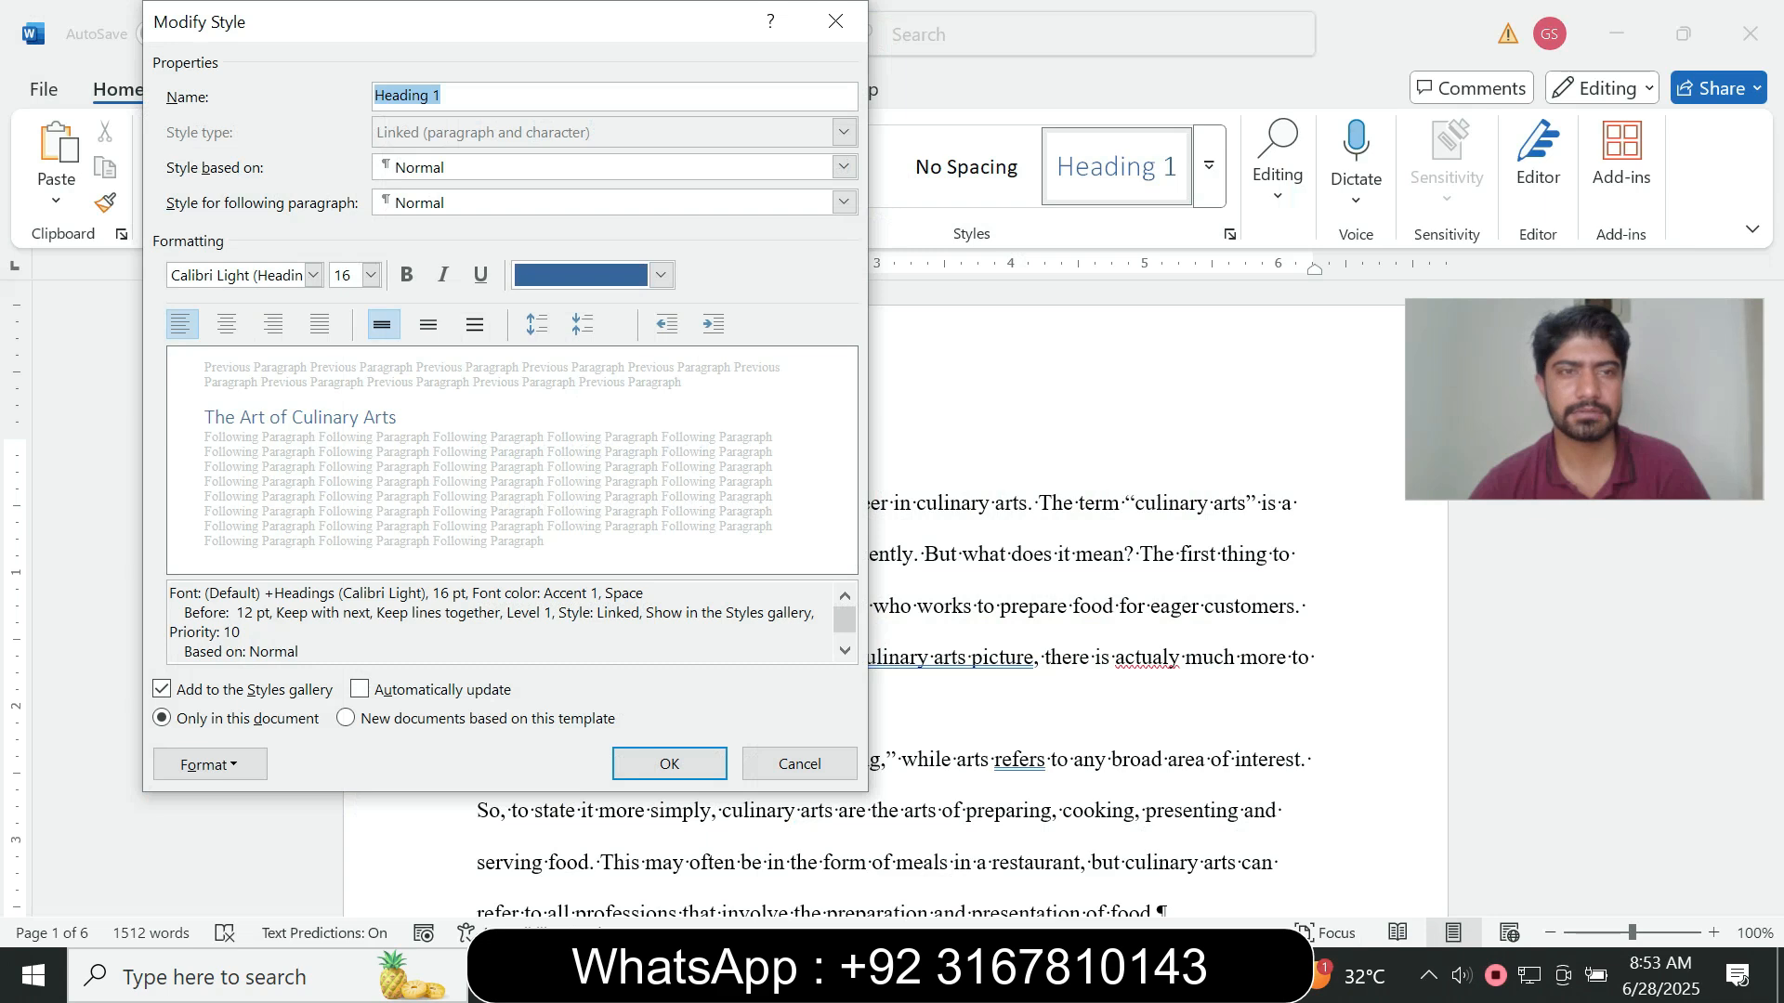
{"action": "left_click", "coordinate": [661, 275]}
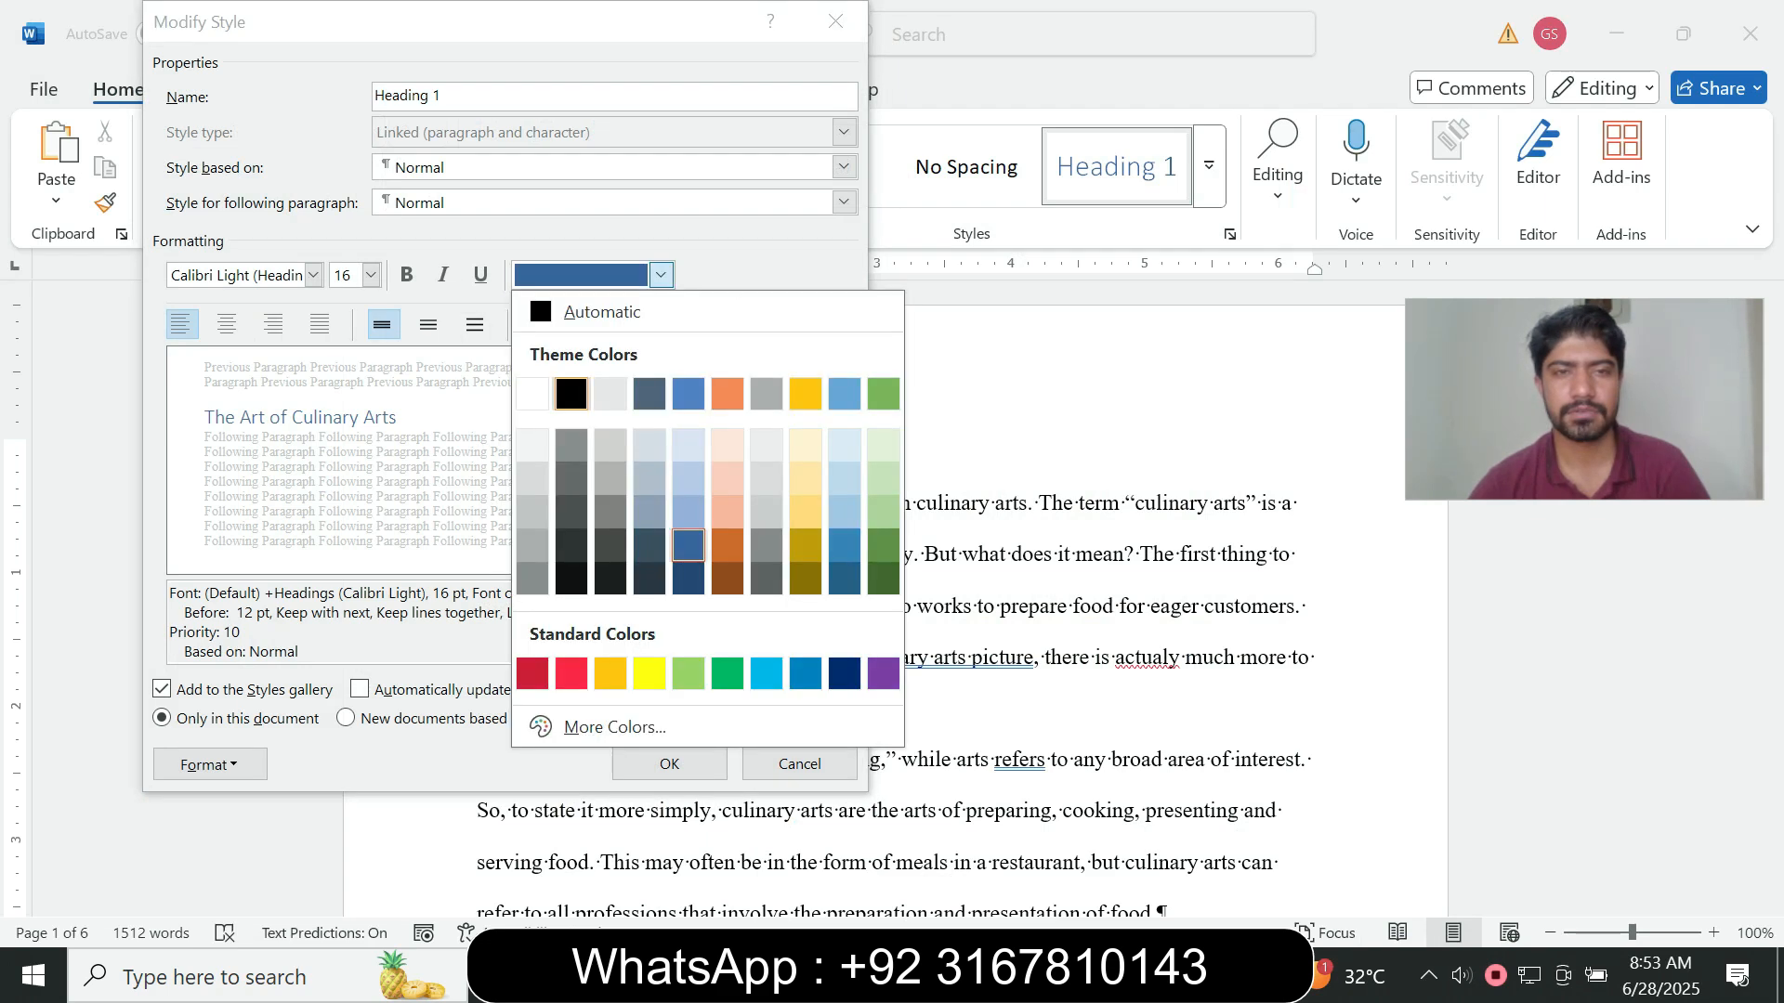
{"action": "left_click", "coordinate": [571, 394]}
- Check the font size required by step 5 in the instructions and set the Heading 1 style's font size to 14 pt
{"action": "left_click", "coordinate": [1061, 976]}
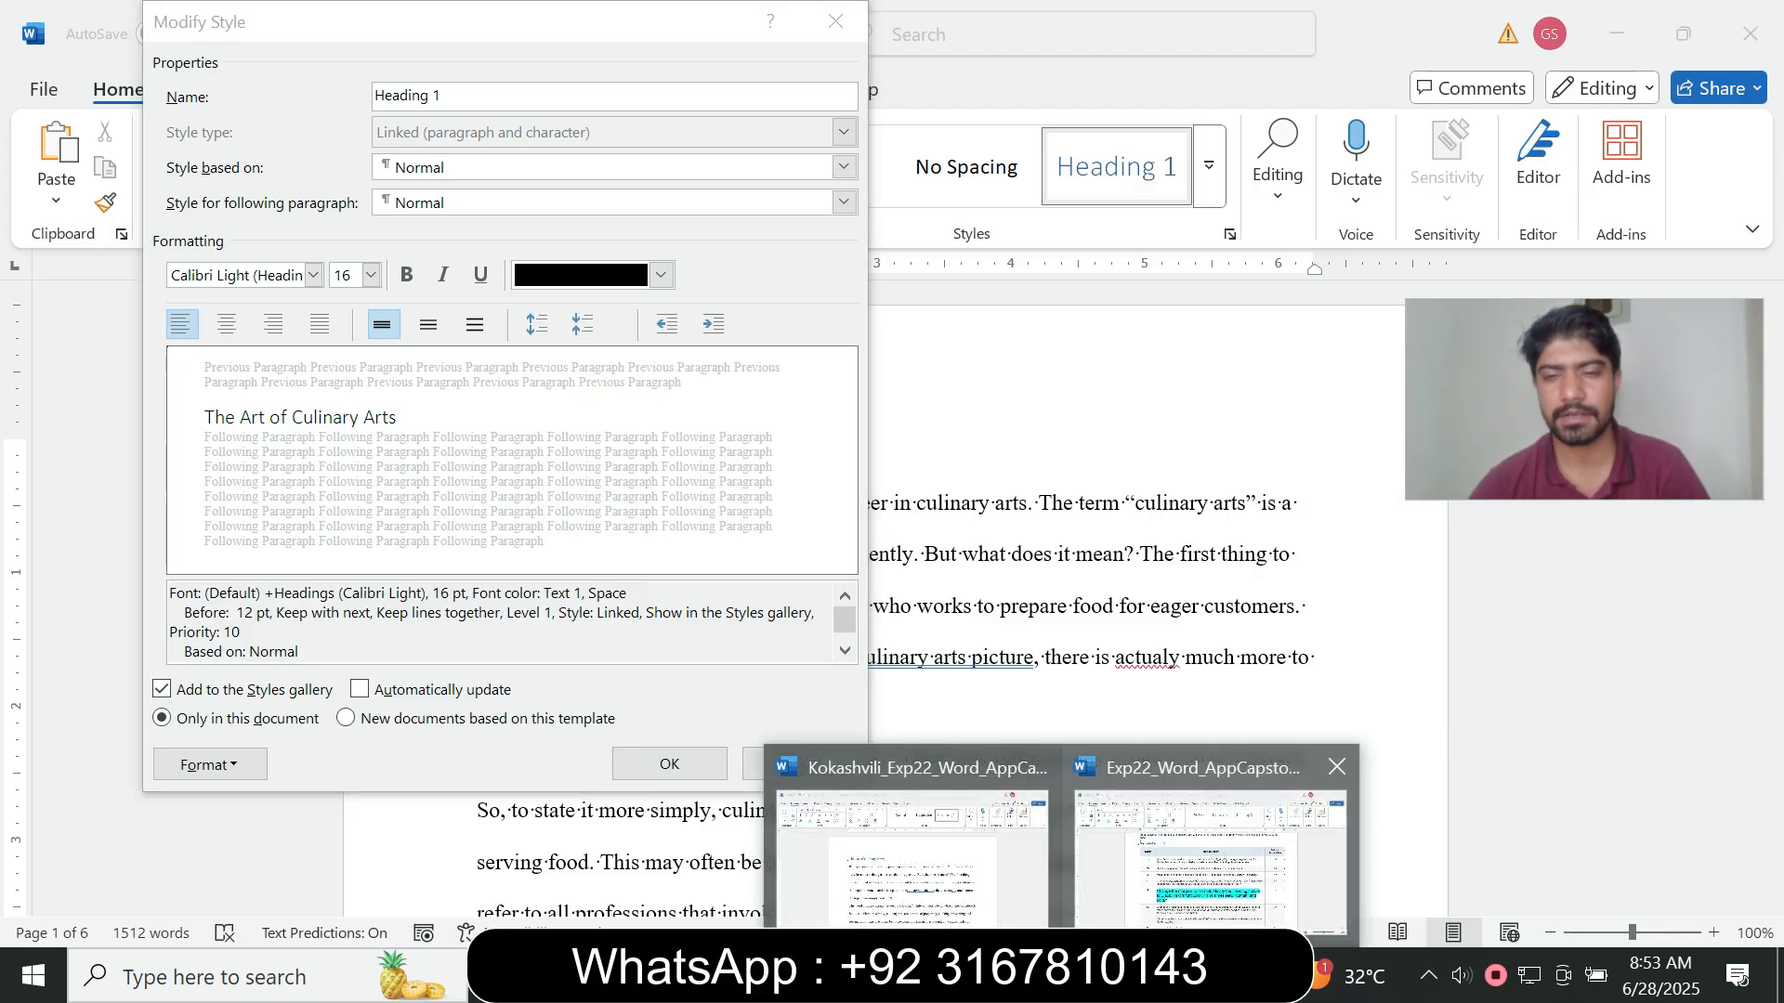
{"action": "mouse_move", "coordinate": [1143, 935]}
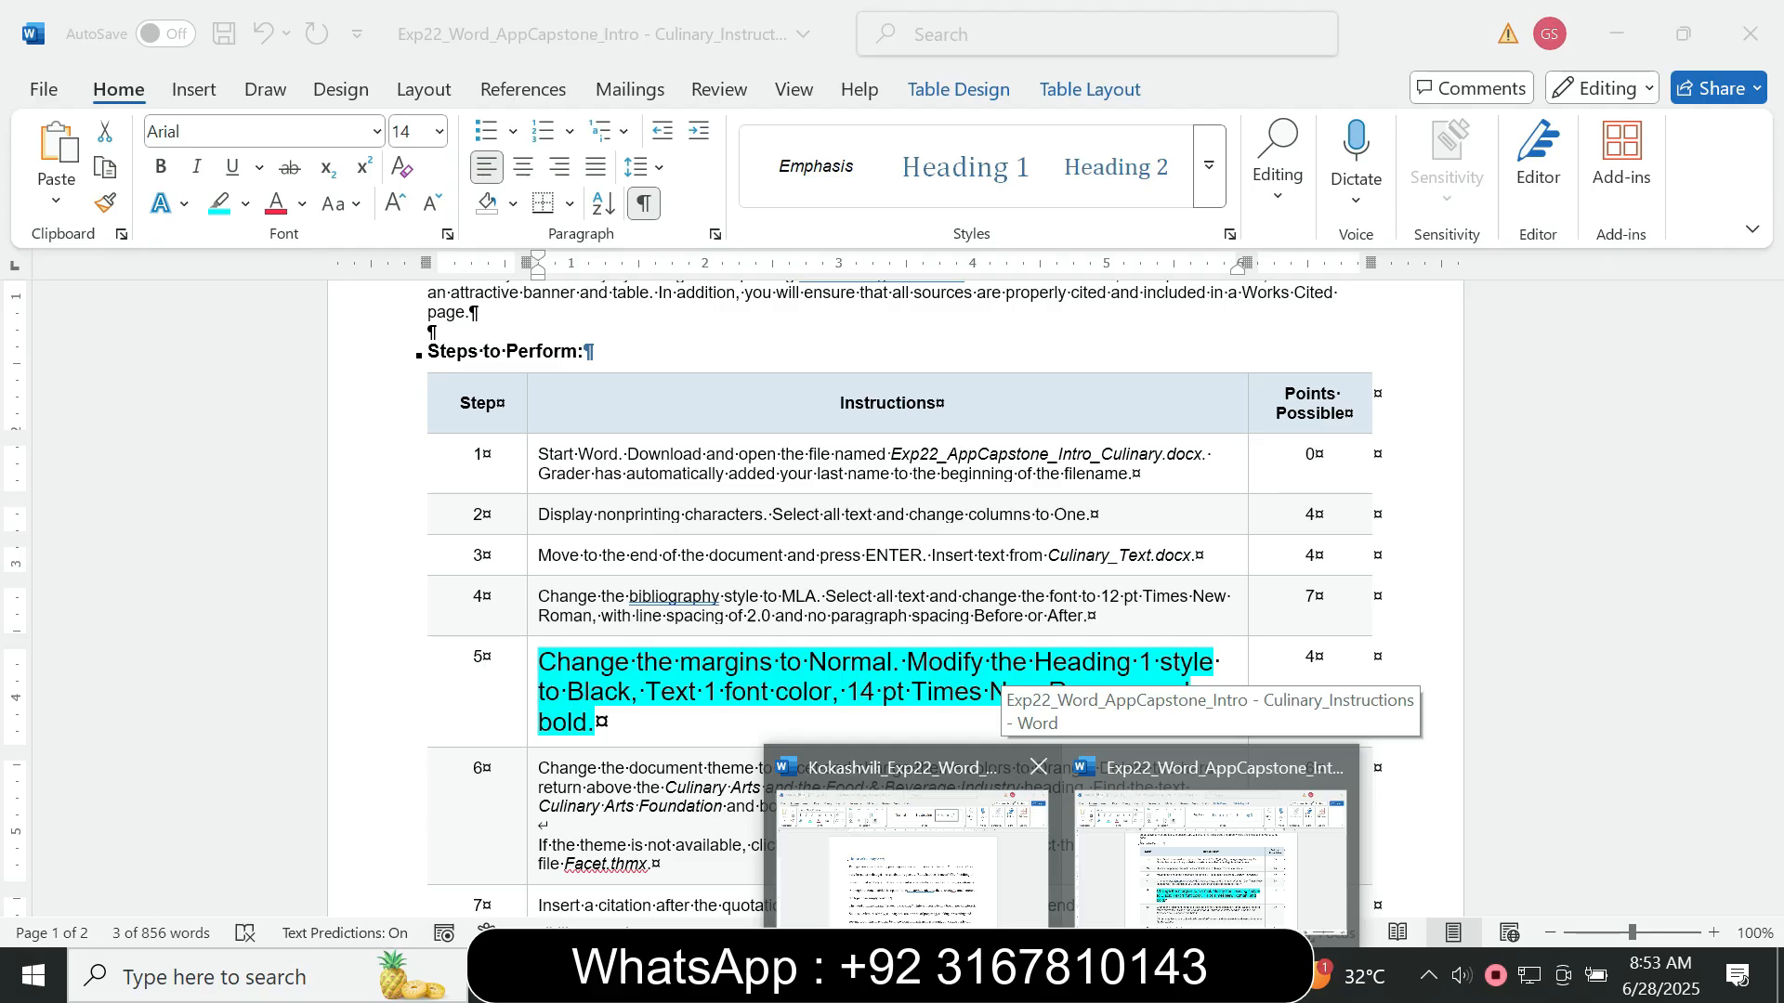
{"action": "left_click", "coordinate": [948, 864]}
{"action": "left_click", "coordinate": [371, 275]}
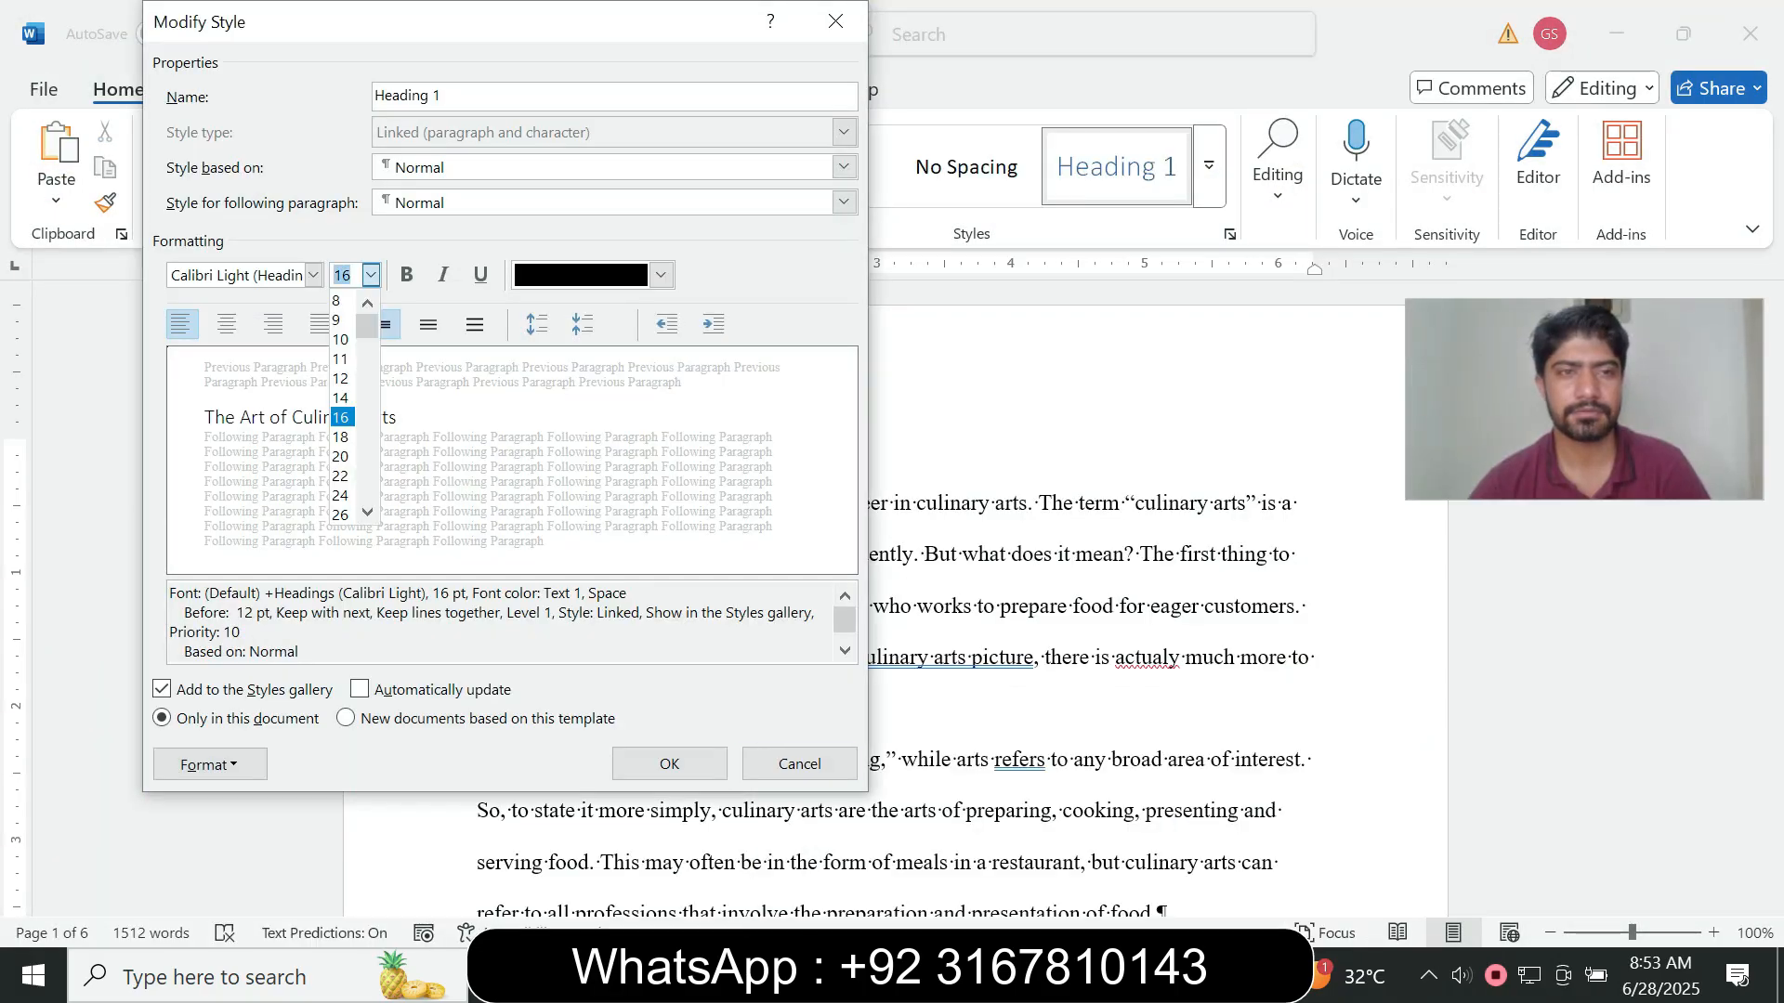
{"action": "left_click", "coordinate": [341, 398]}
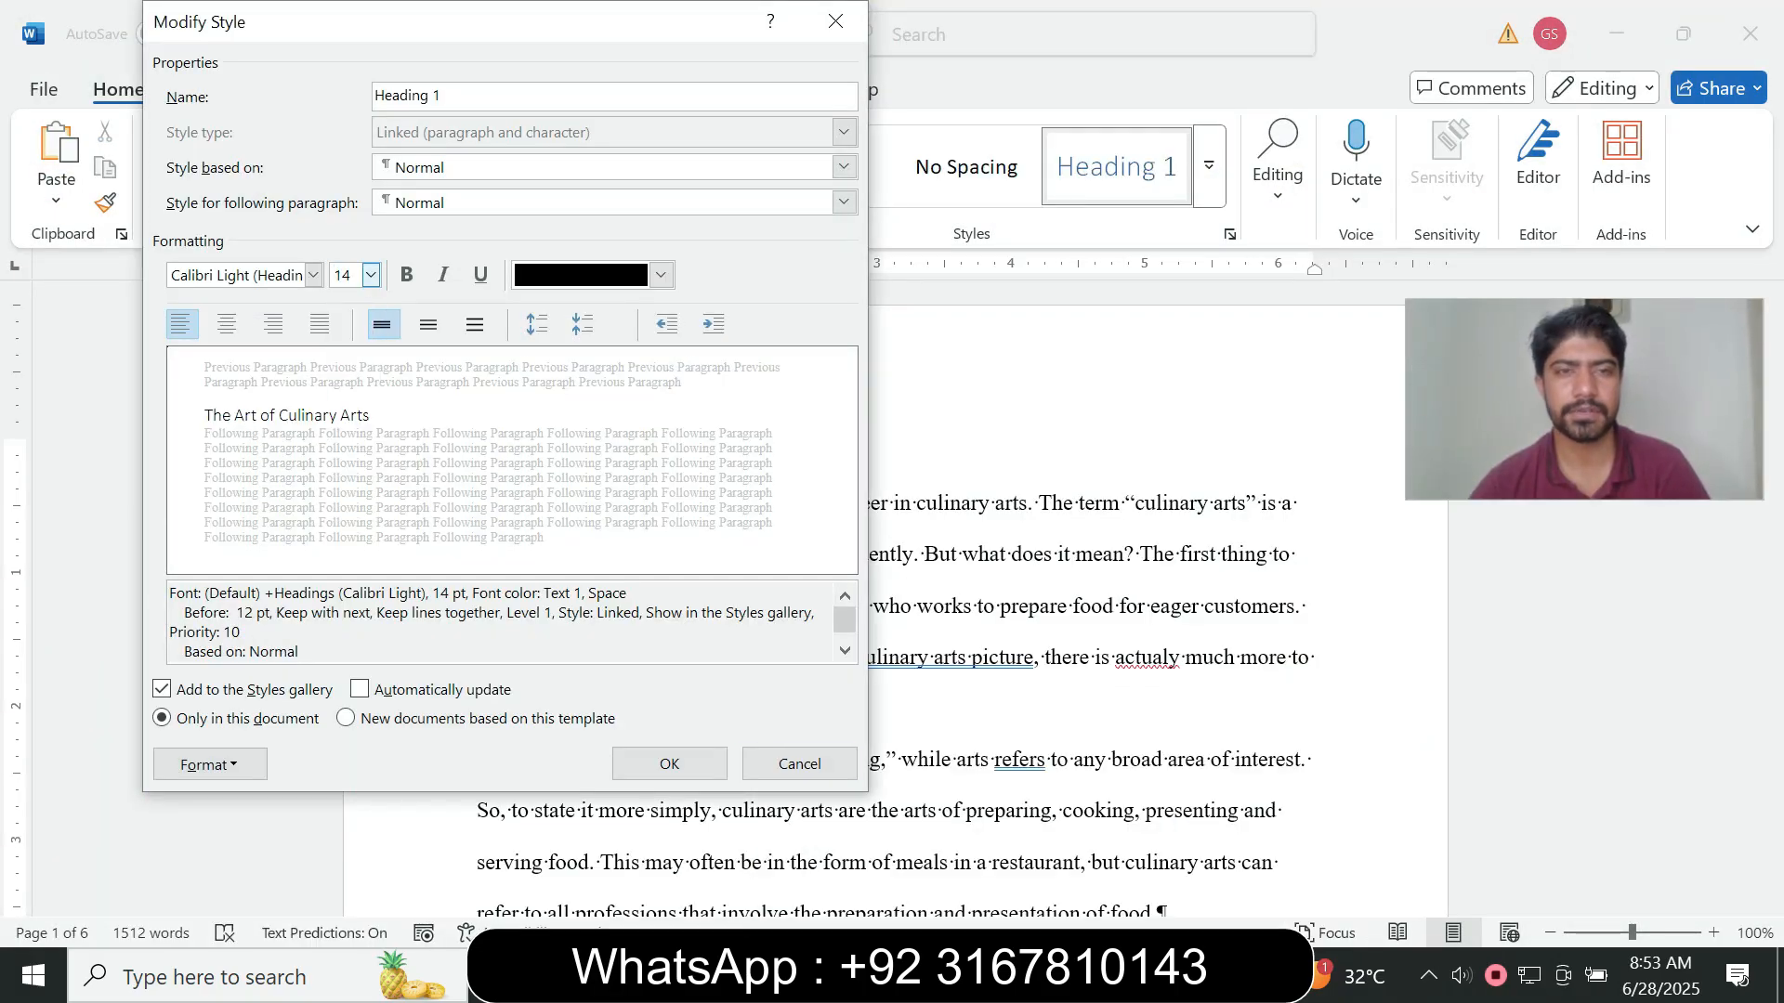
- Check the required font in step 5 and set the Heading 1 style to Times New Roman, bold
{"action": "left_click", "coordinate": [1061, 976]}
{"action": "mouse_move", "coordinate": [1194, 906]}
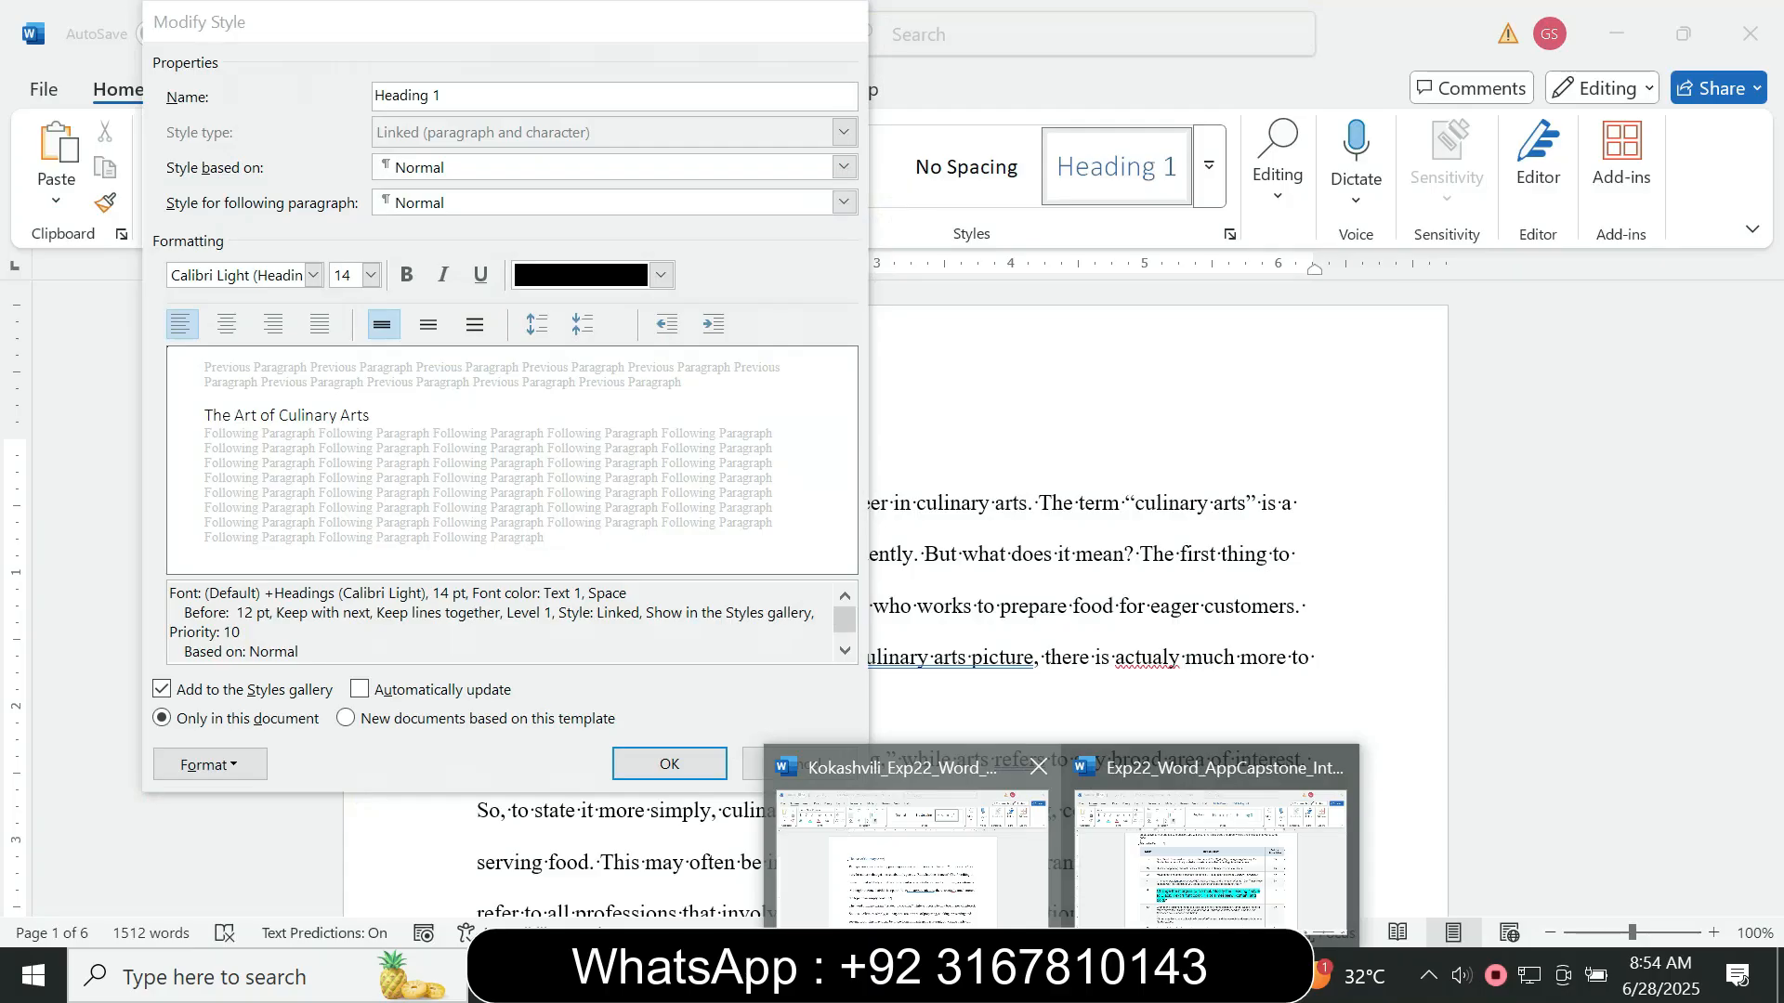
{"action": "left_click", "coordinate": [910, 836]}
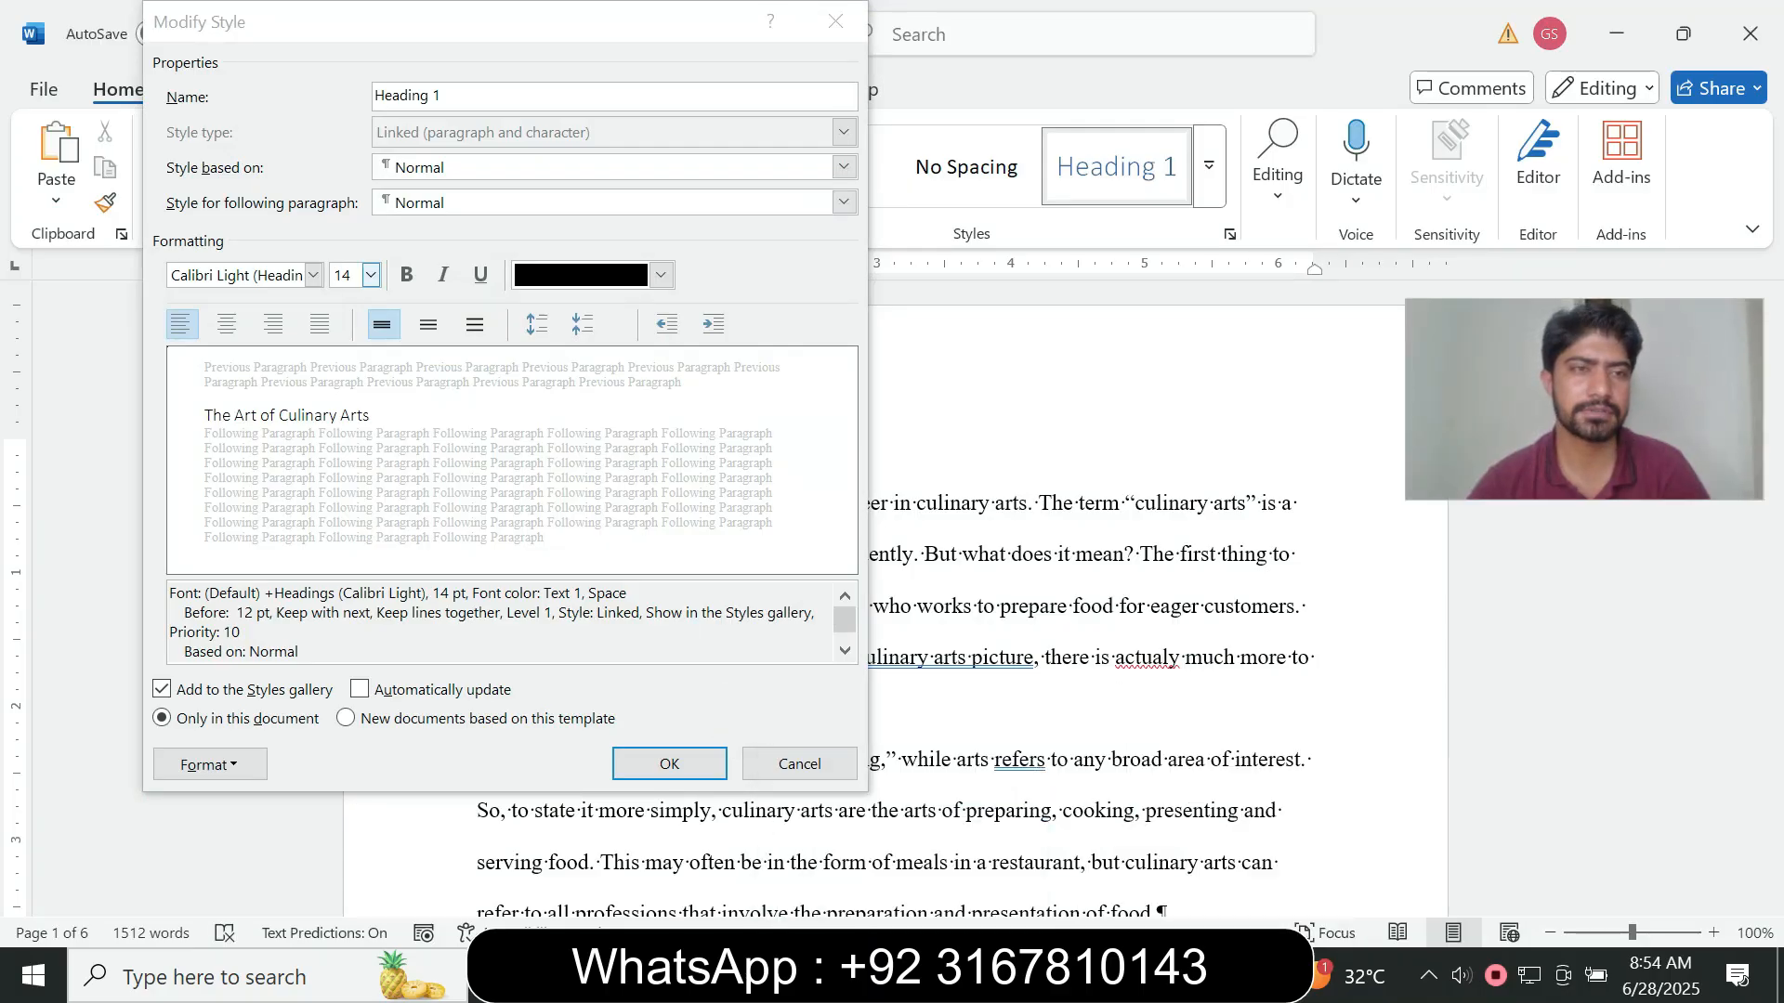
{"action": "left_click", "coordinate": [313, 275]}
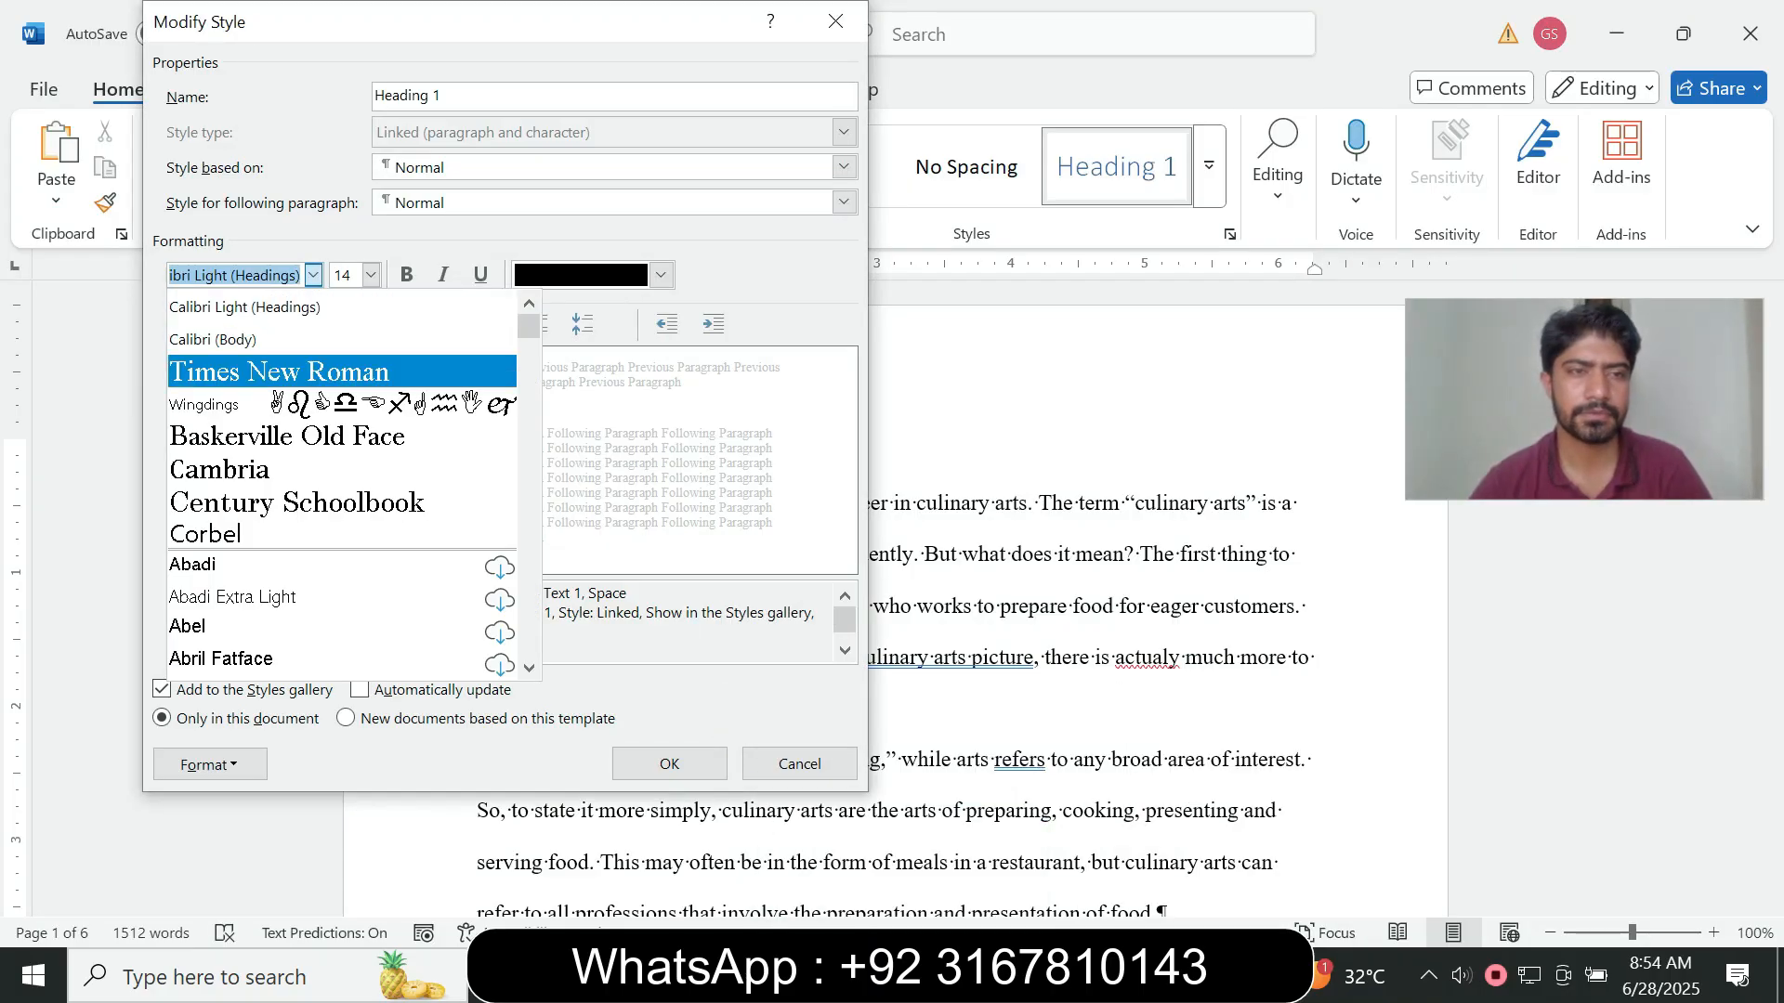
{"action": "left_click", "coordinate": [279, 371]}
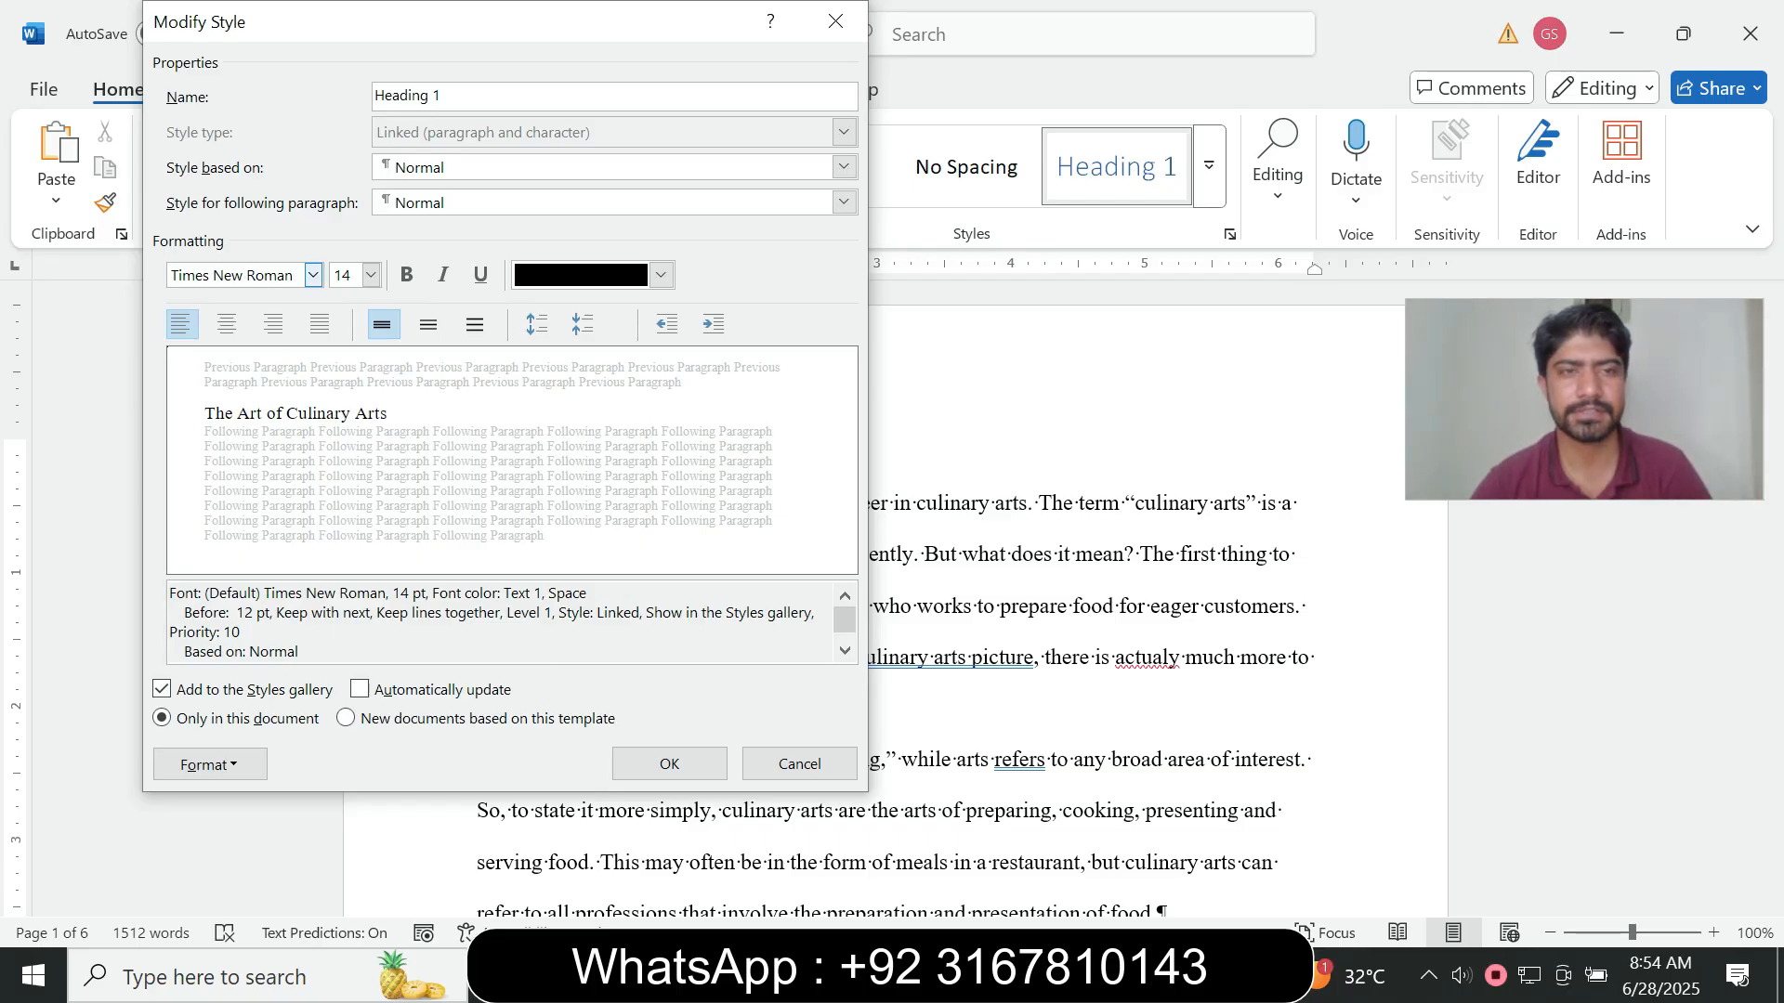
{"action": "left_click", "coordinate": [406, 275]}
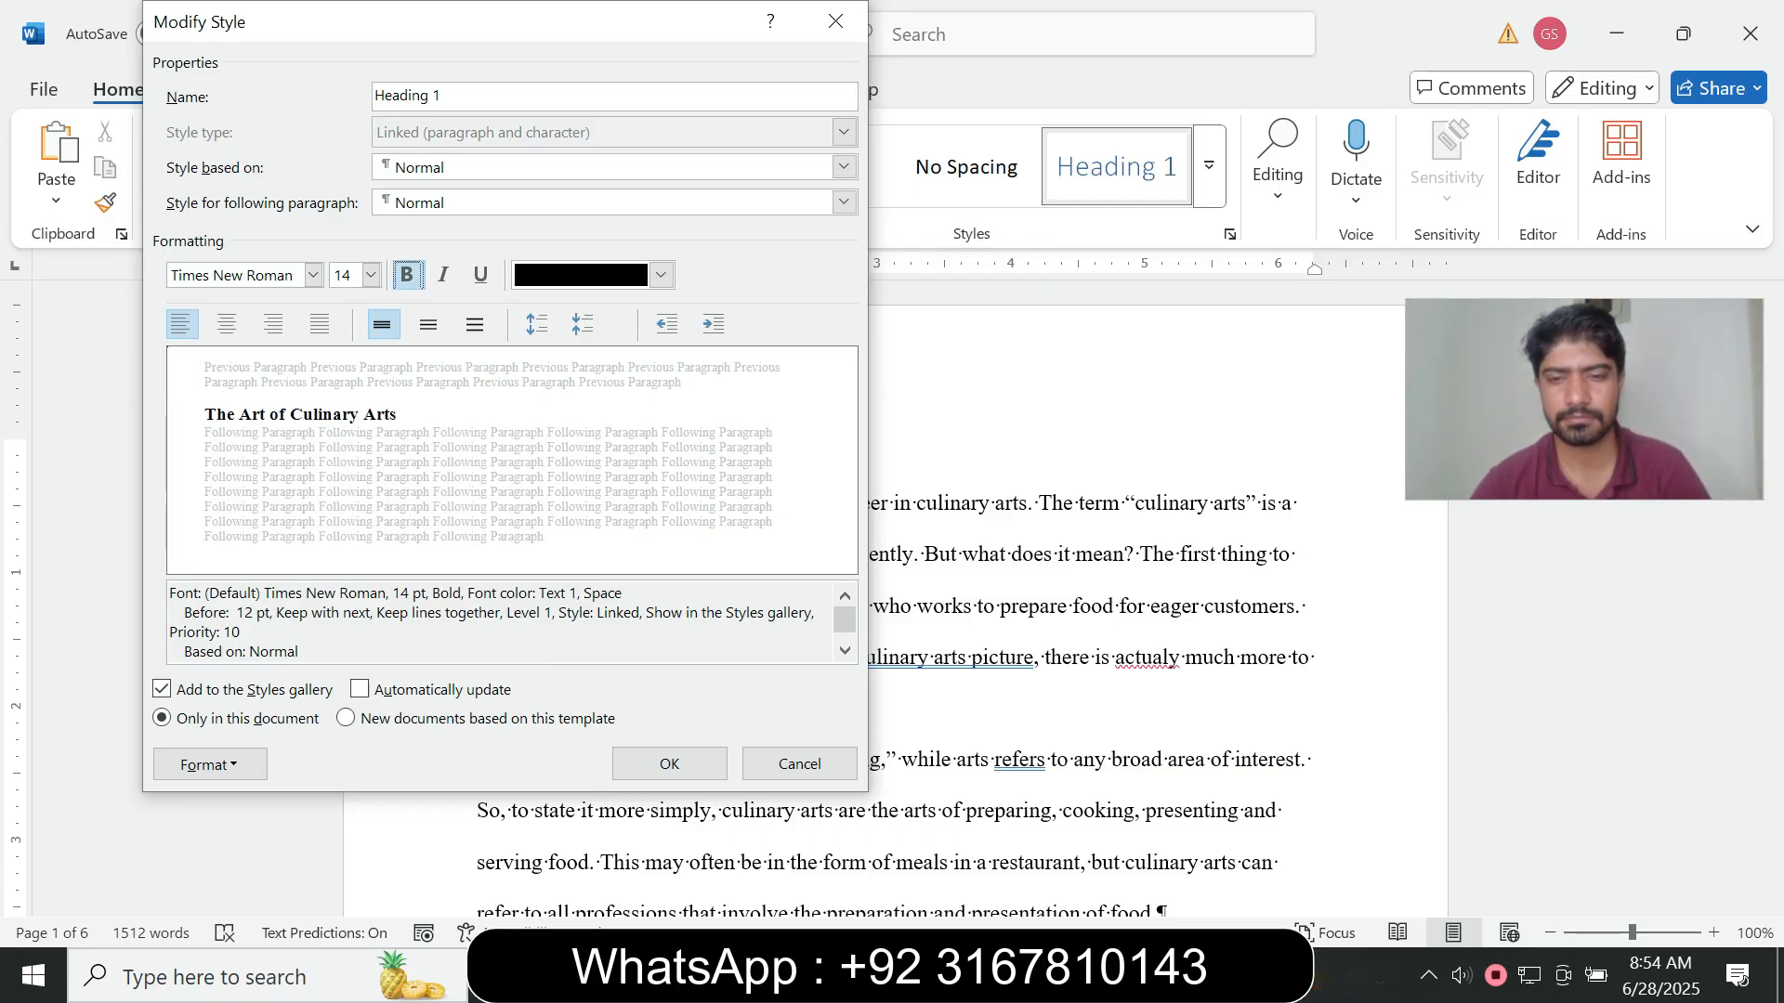
- Recheck the Heading 1 settings against step 5 and apply the style changes to the Intro_Culinary document
{"action": "left_click", "coordinate": [1061, 976]}
{"action": "mouse_move", "coordinate": [1210, 864]}
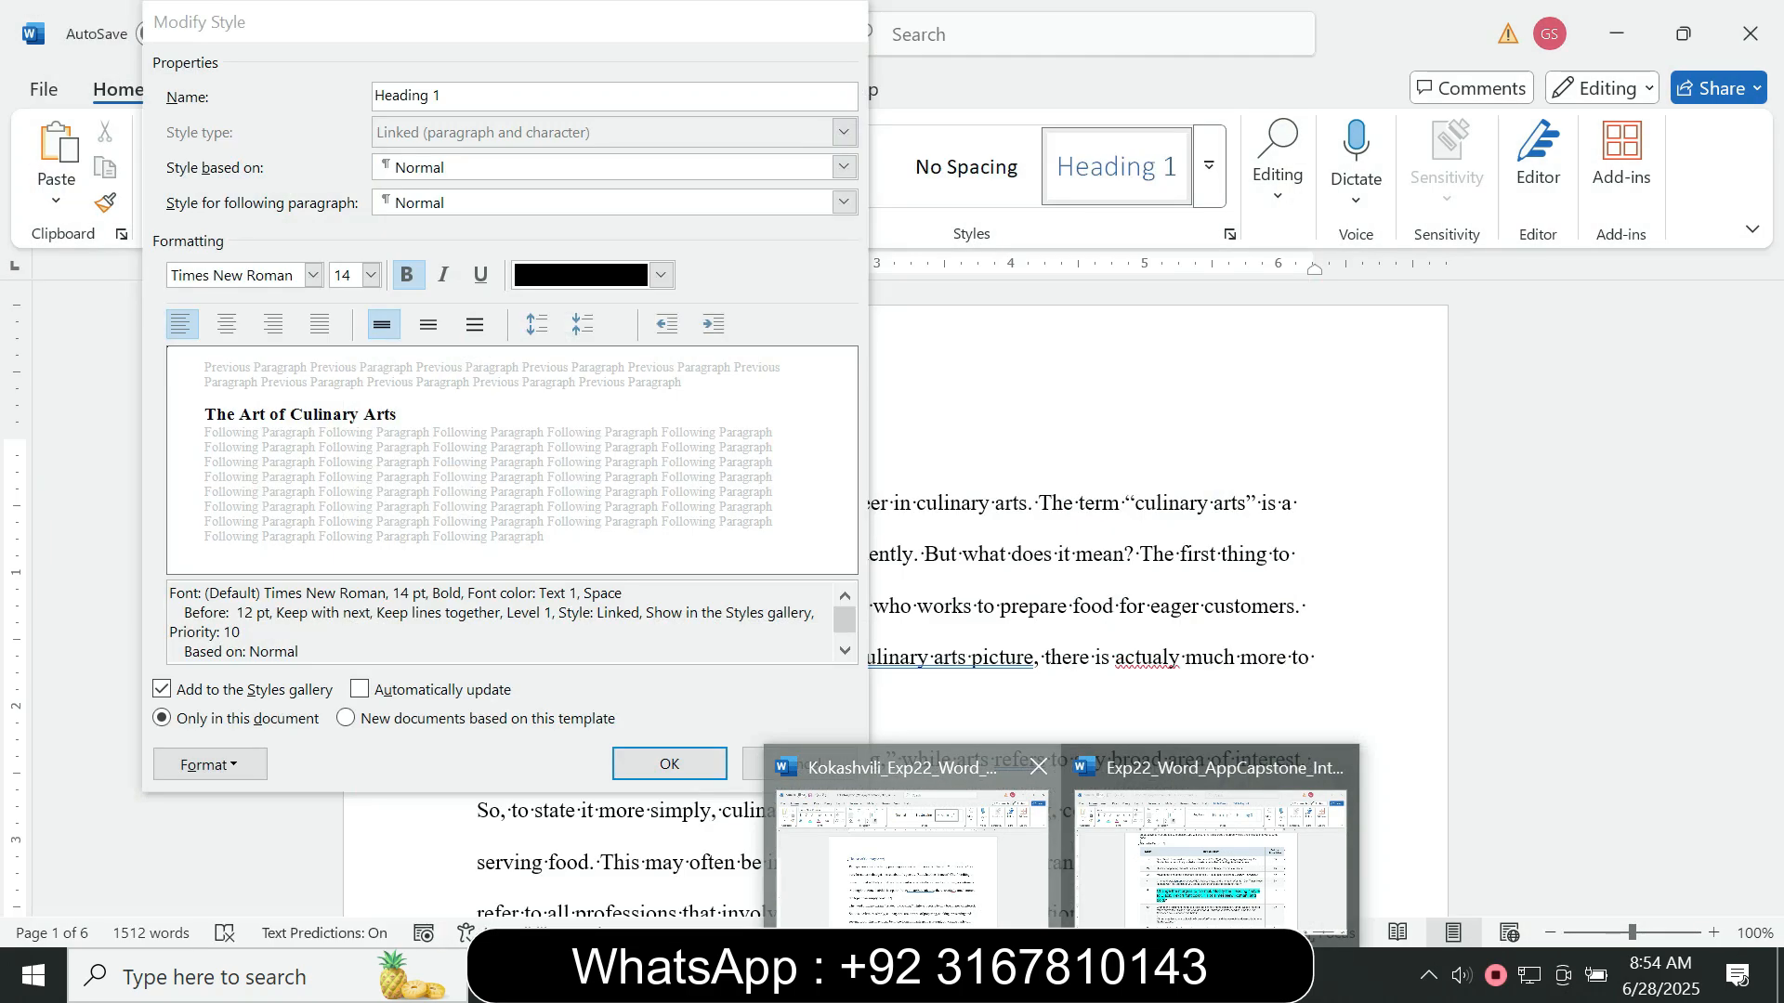
{"action": "left_click", "coordinate": [910, 860]}
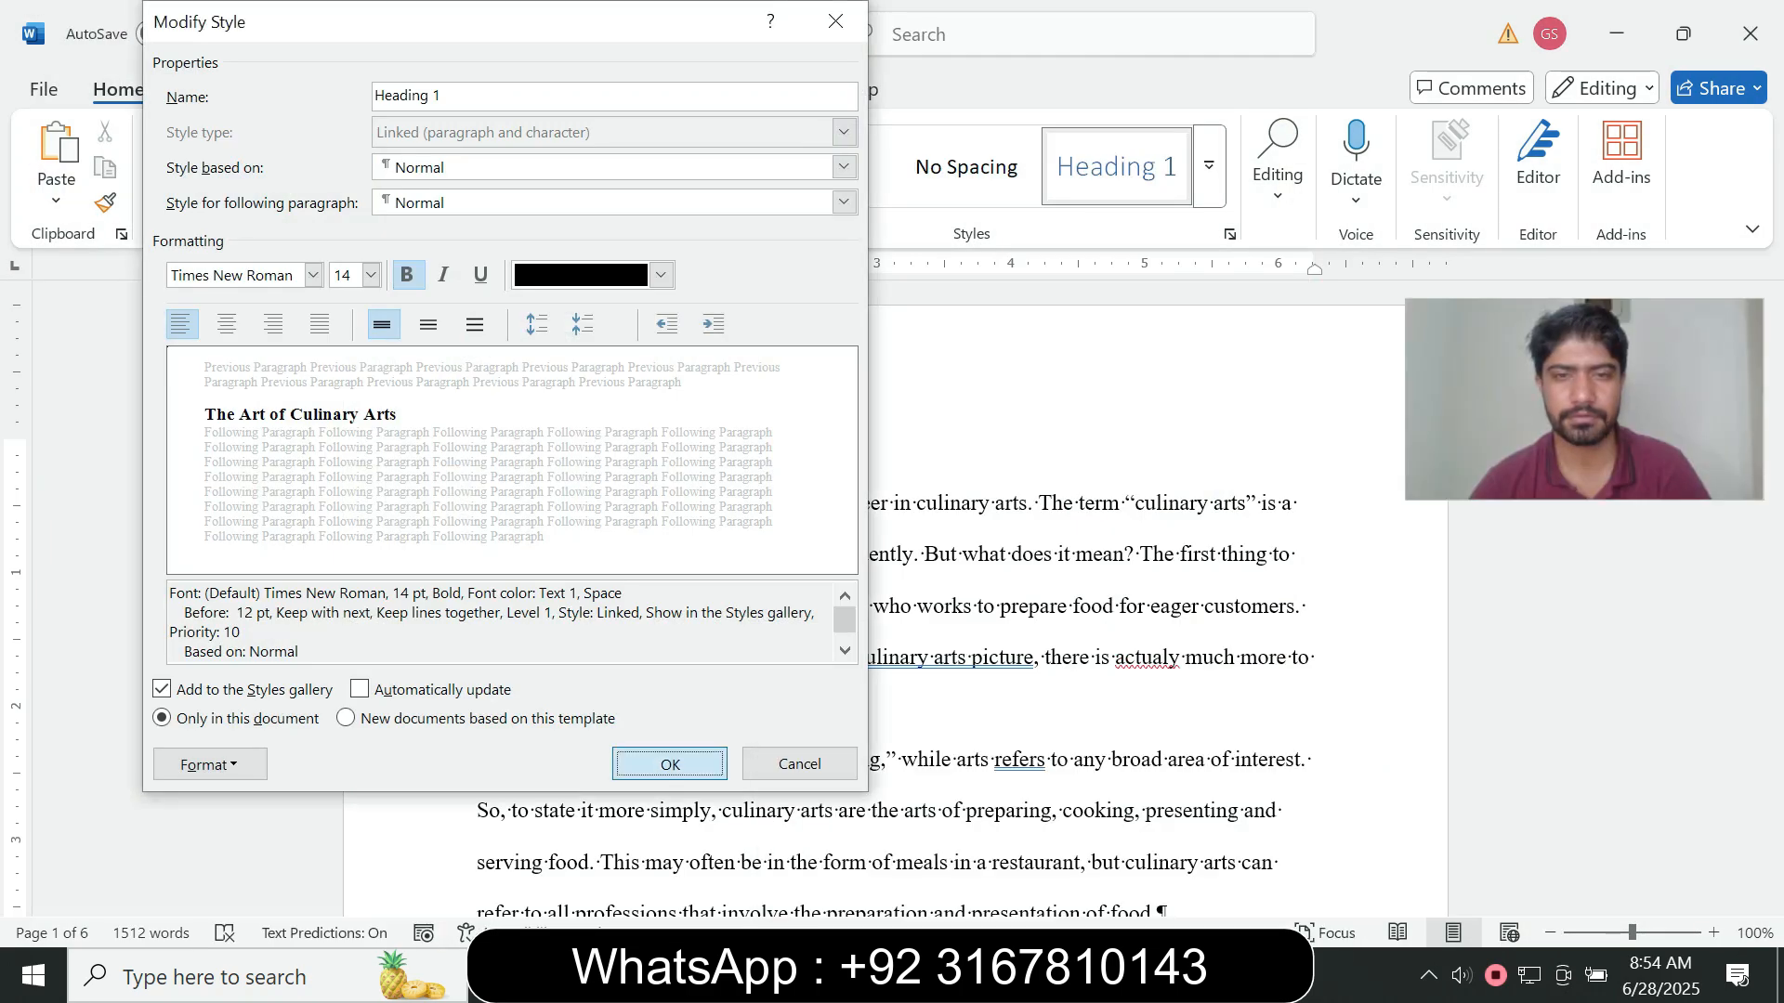
{"action": "key", "text": "Return"}
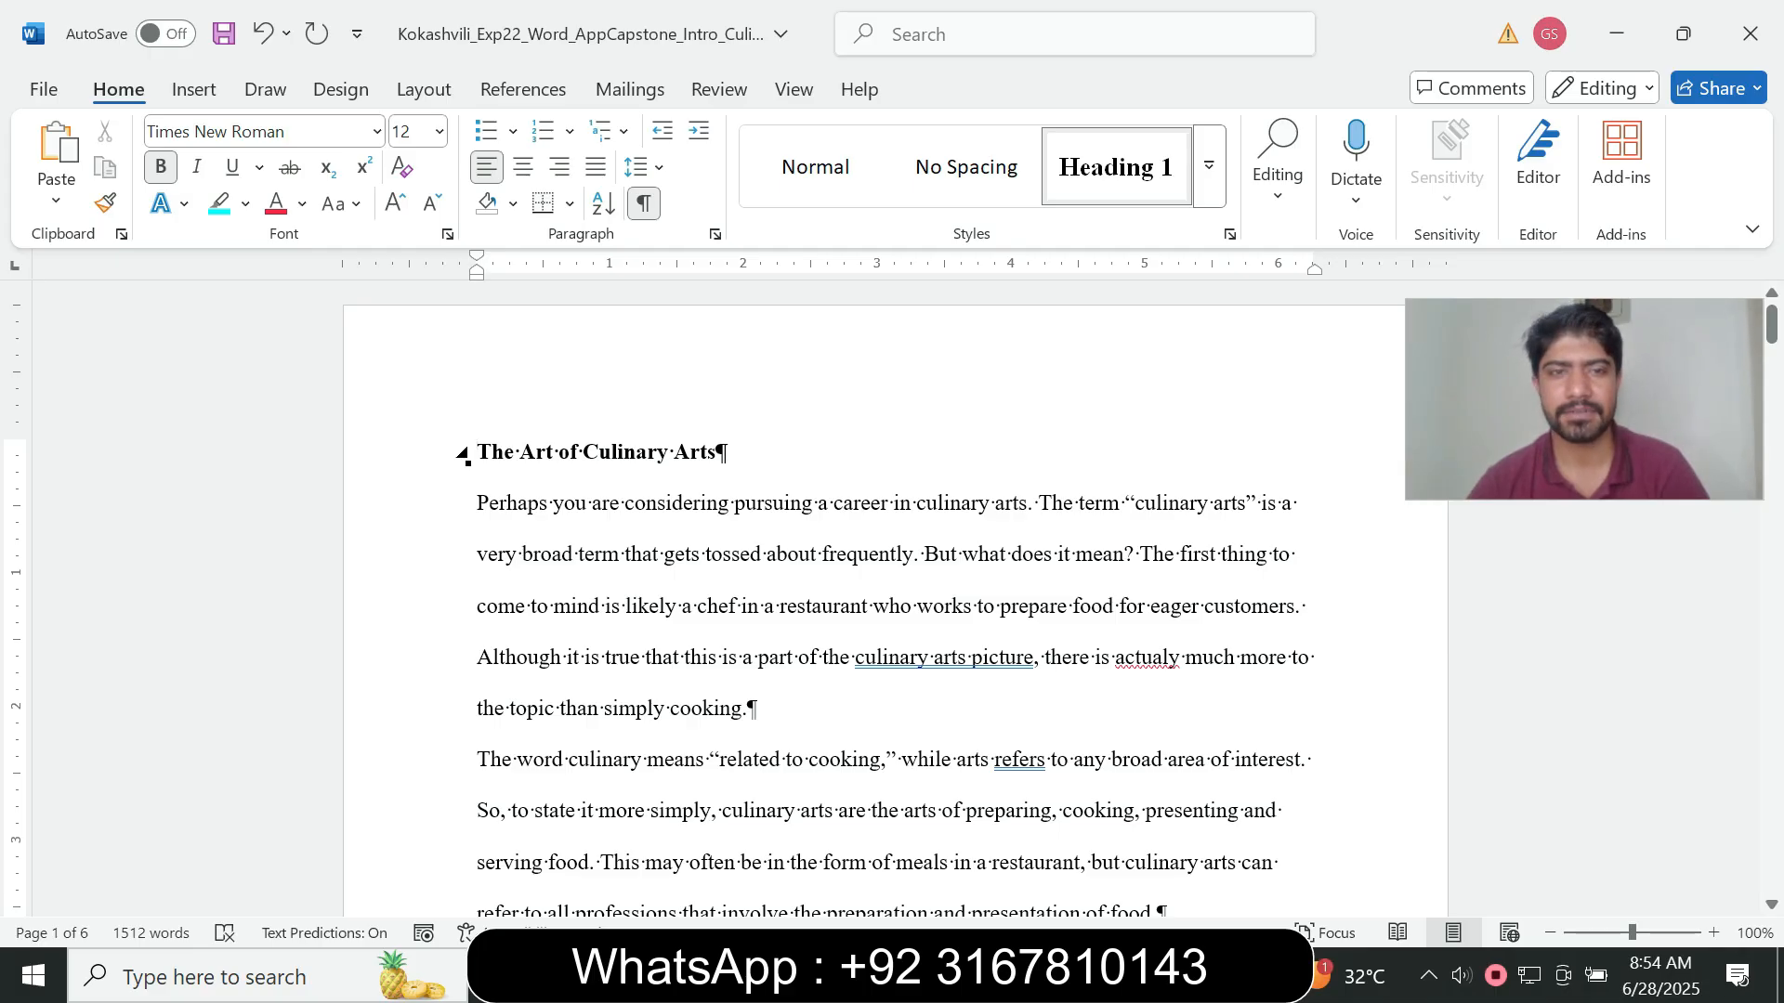
{"action": "mouse_move", "coordinate": [1771, 326]}
{"action": "left_mouse_down"}
{"action": "mouse_move", "coordinate": [1772, 488]}
{"action": "mouse_move", "coordinate": [1772, 325]}
{"action": "left_mouse_up"}
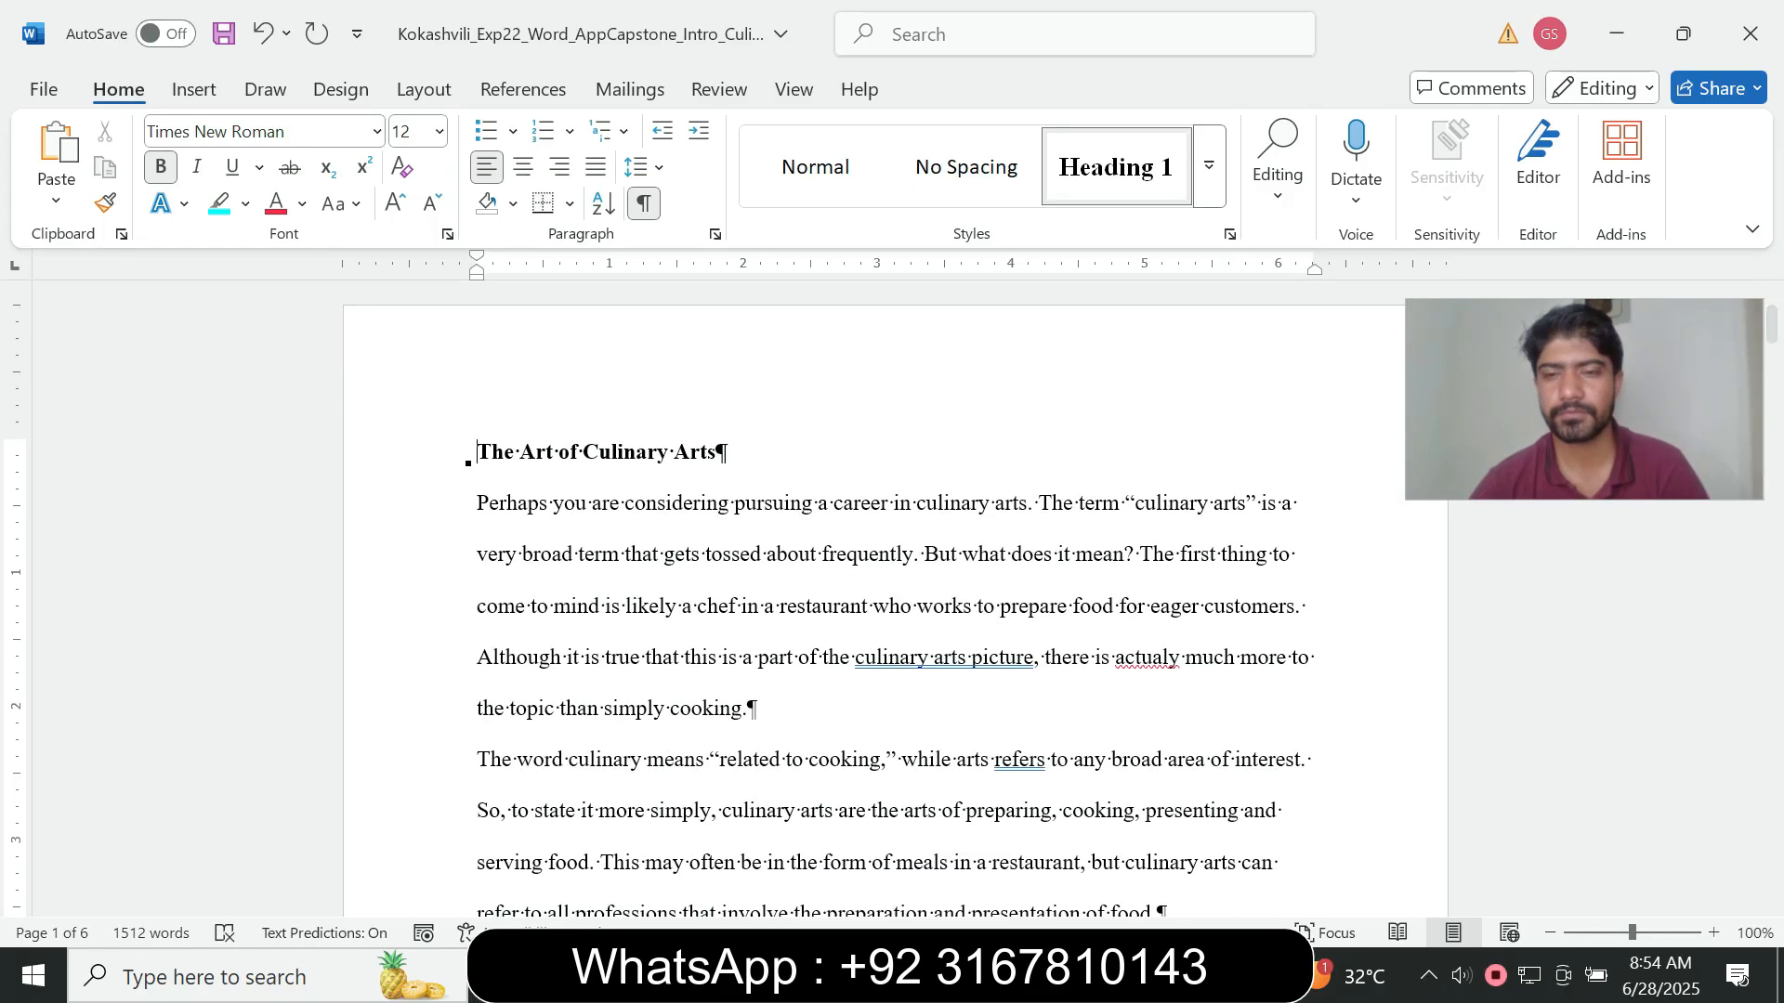
- Return to the instructions document, set the step 5 instruction text back to 9 pt, and remove its highlighting
{"action": "left_click", "coordinate": [1062, 975]}
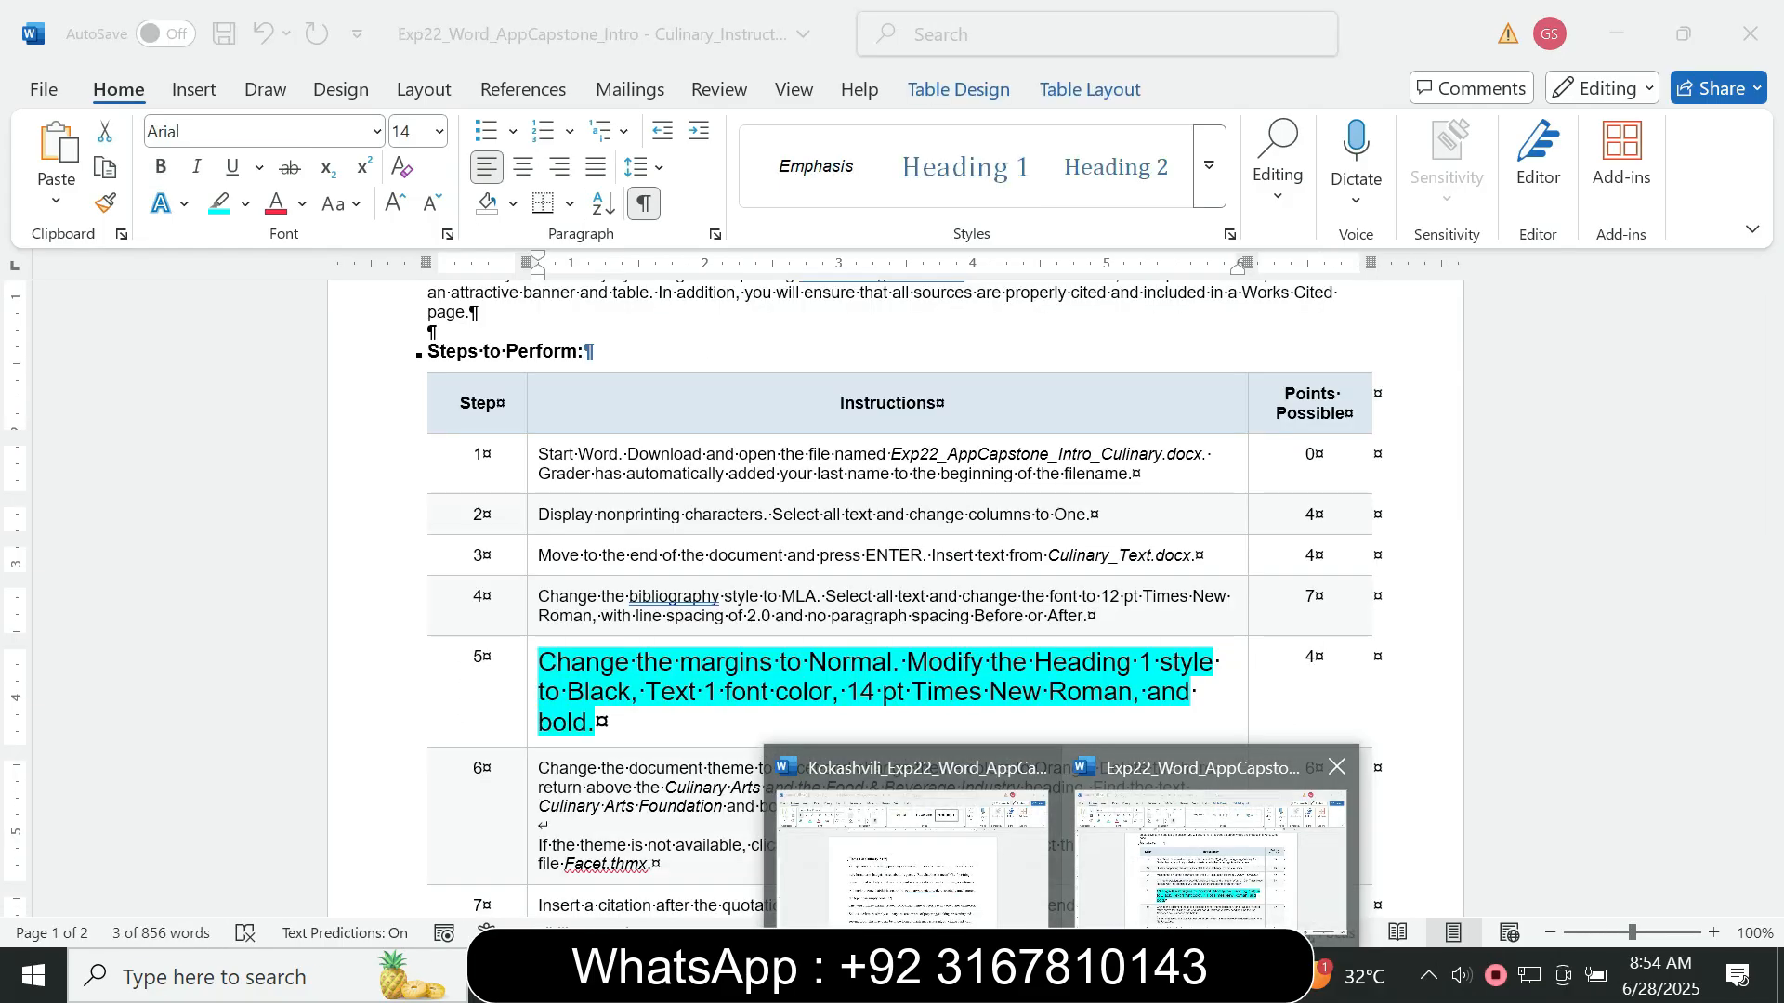
{"action": "right_click", "coordinate": [1167, 866]}
{"action": "left_click", "coordinate": [1228, 850]}
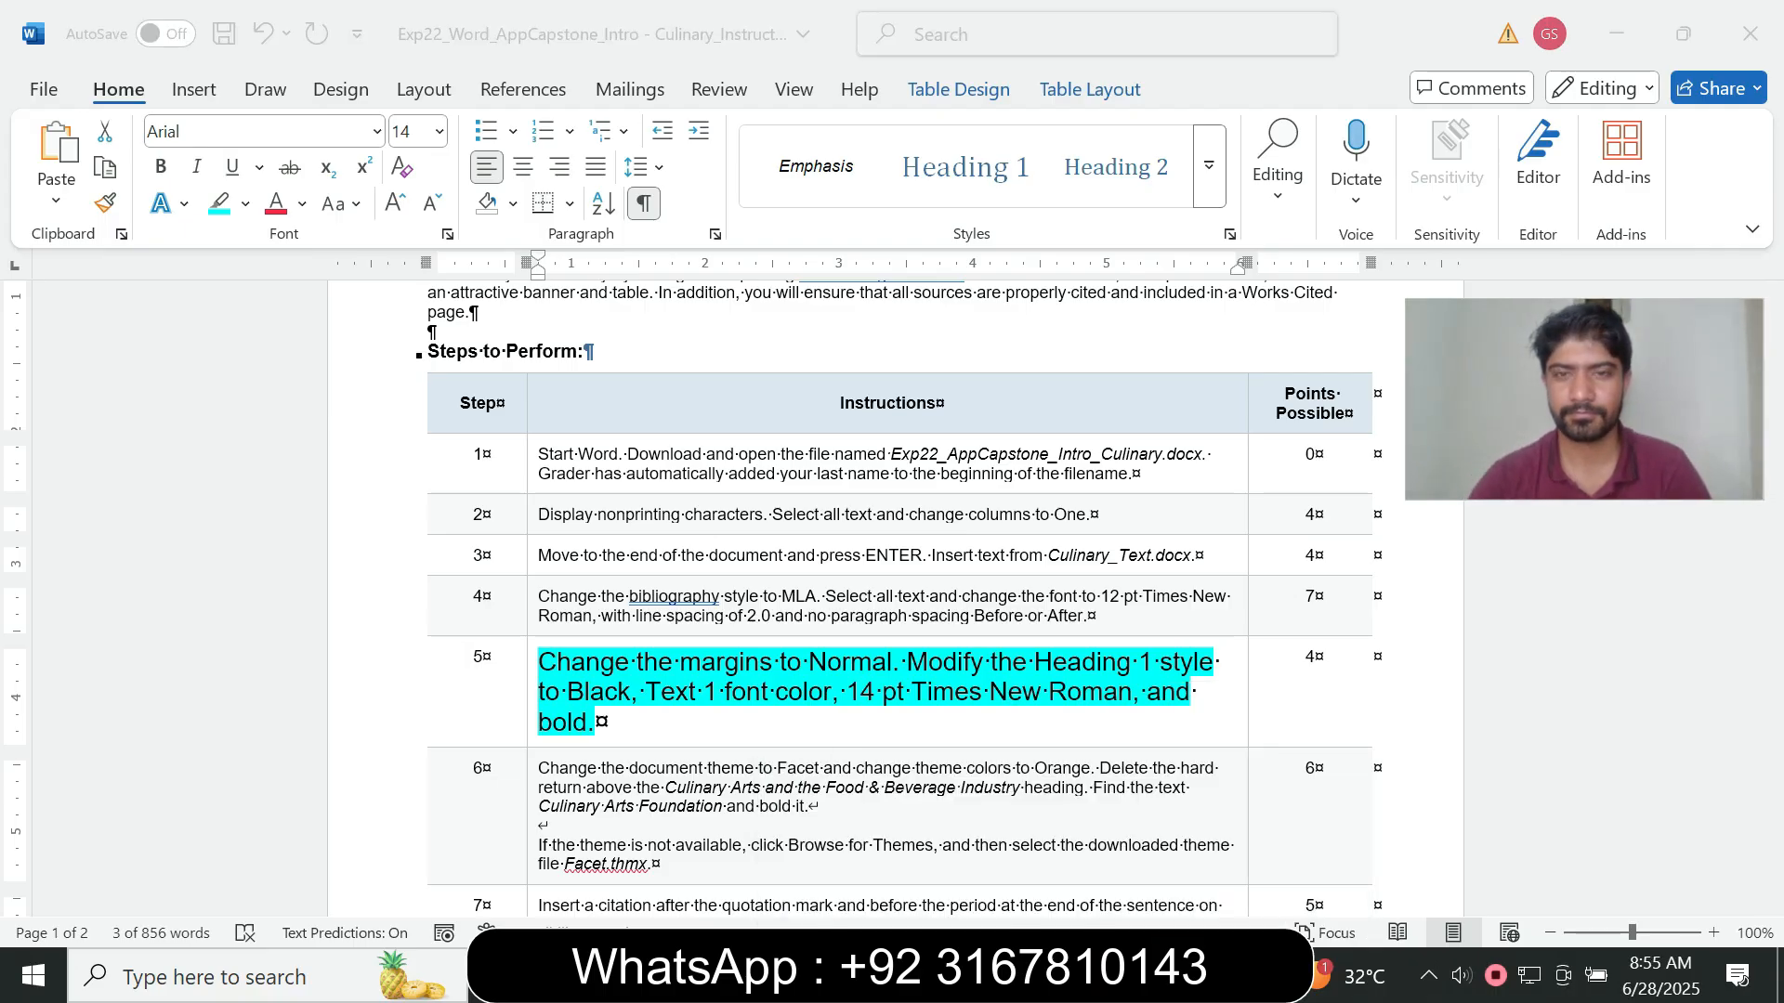
{"action": "key", "text": "alt+Tab"}
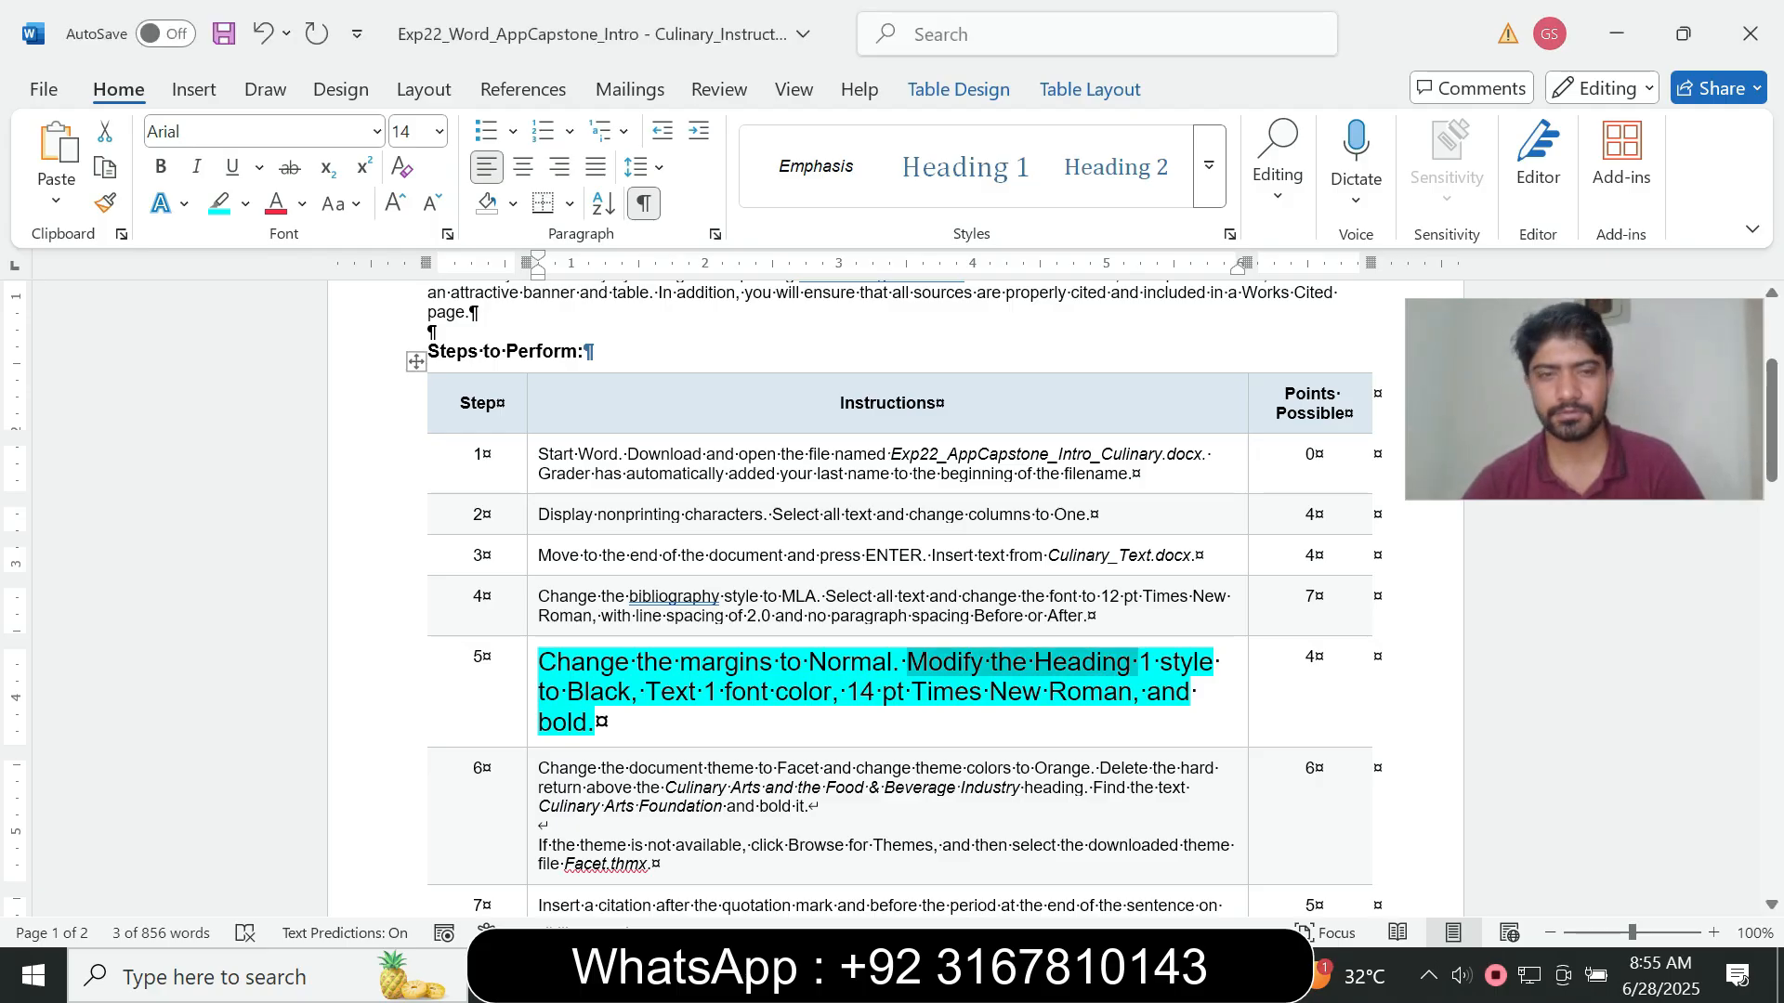
{"action": "left_click", "coordinate": [532, 718]}
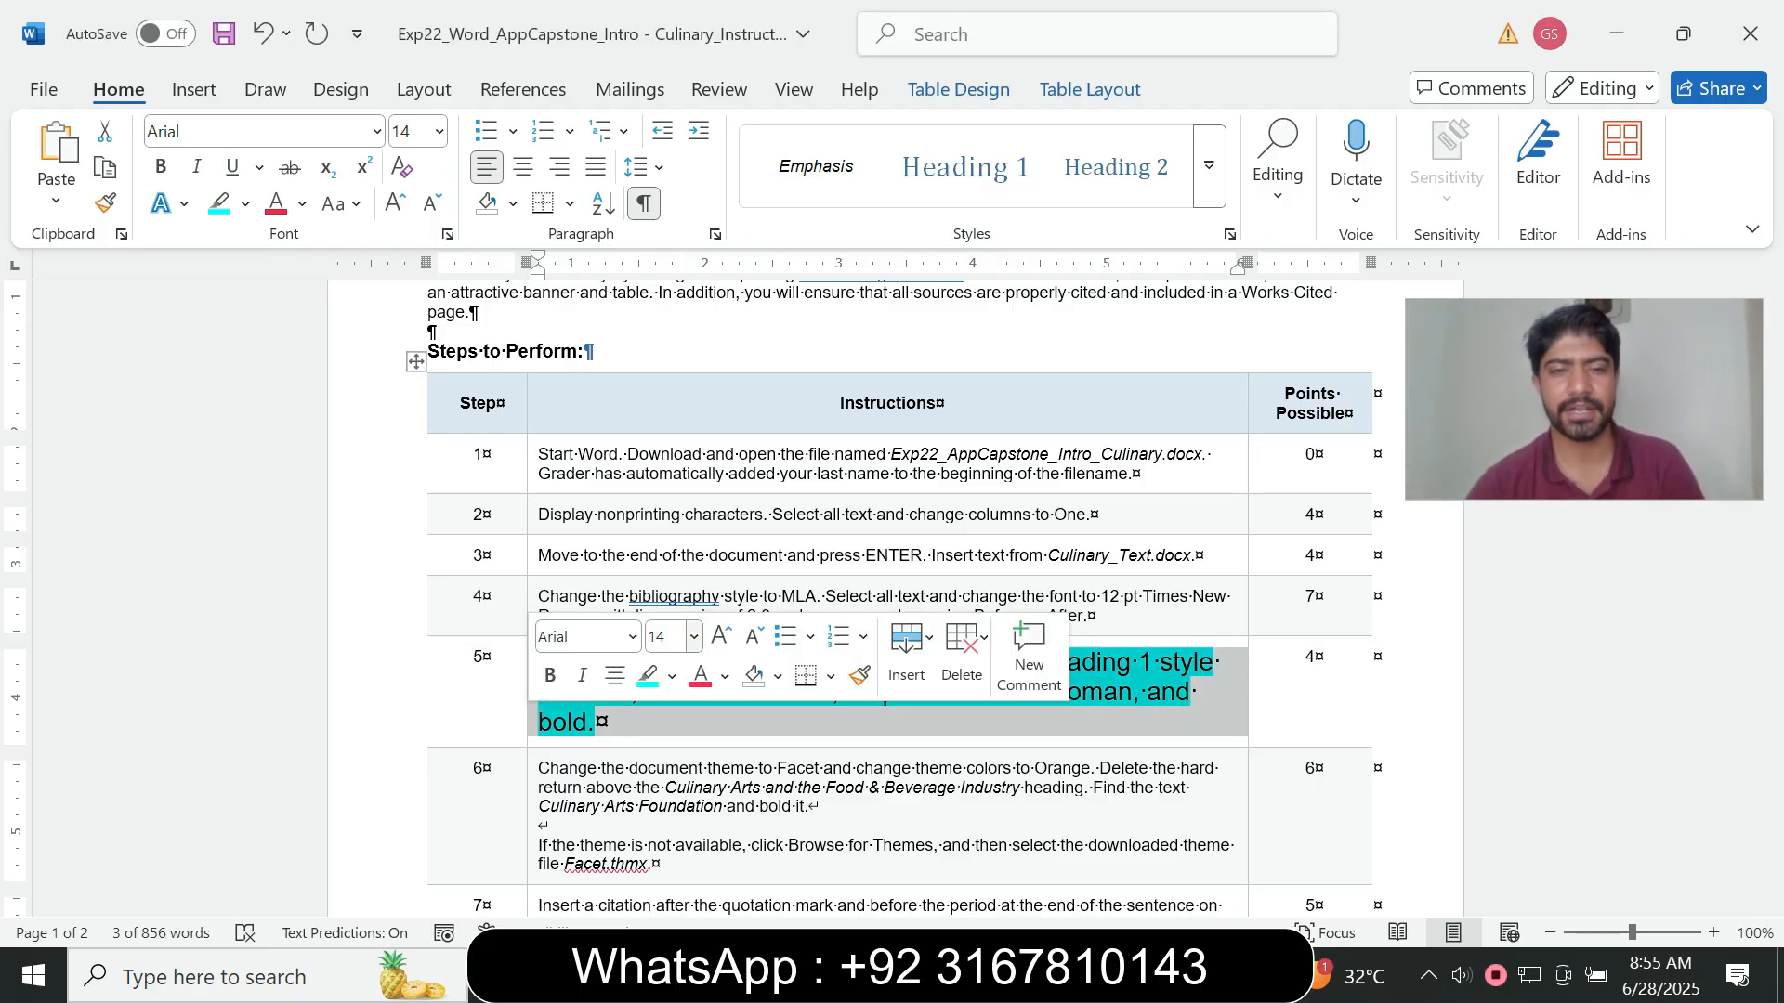
{"action": "left_click", "coordinate": [693, 636]}
{"action": "left_click", "coordinate": [674, 118]}
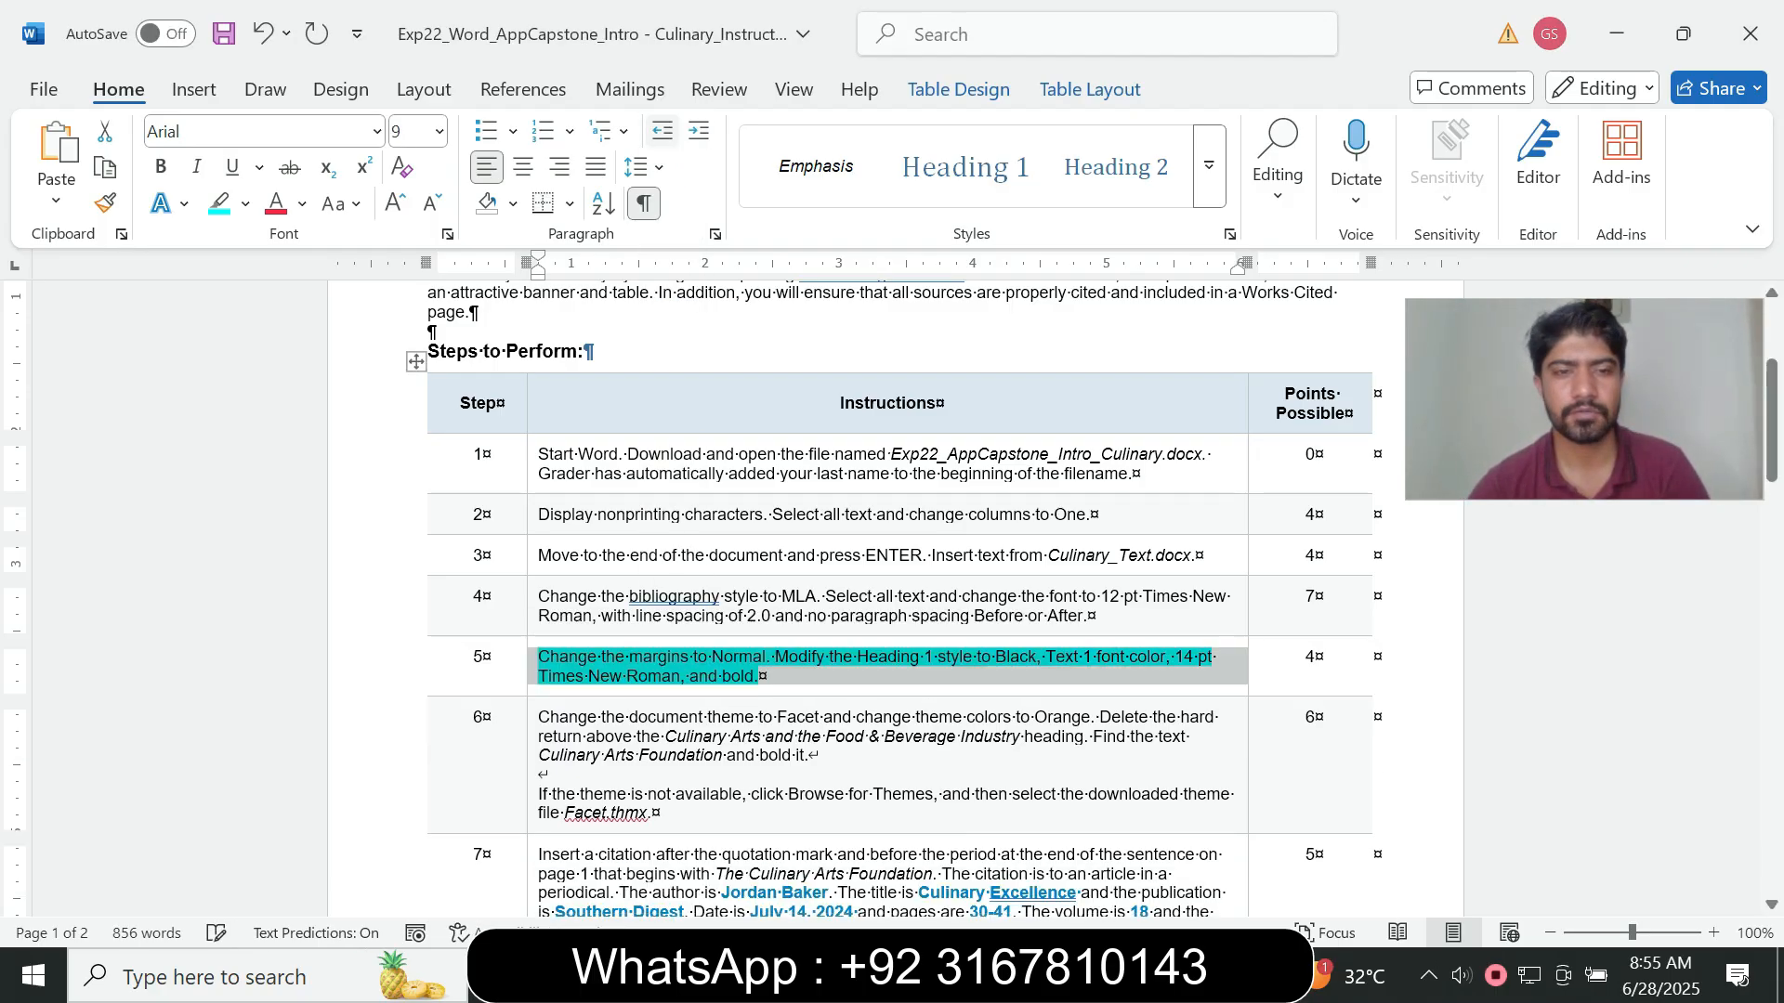
{"action": "left_click", "coordinate": [245, 204]}
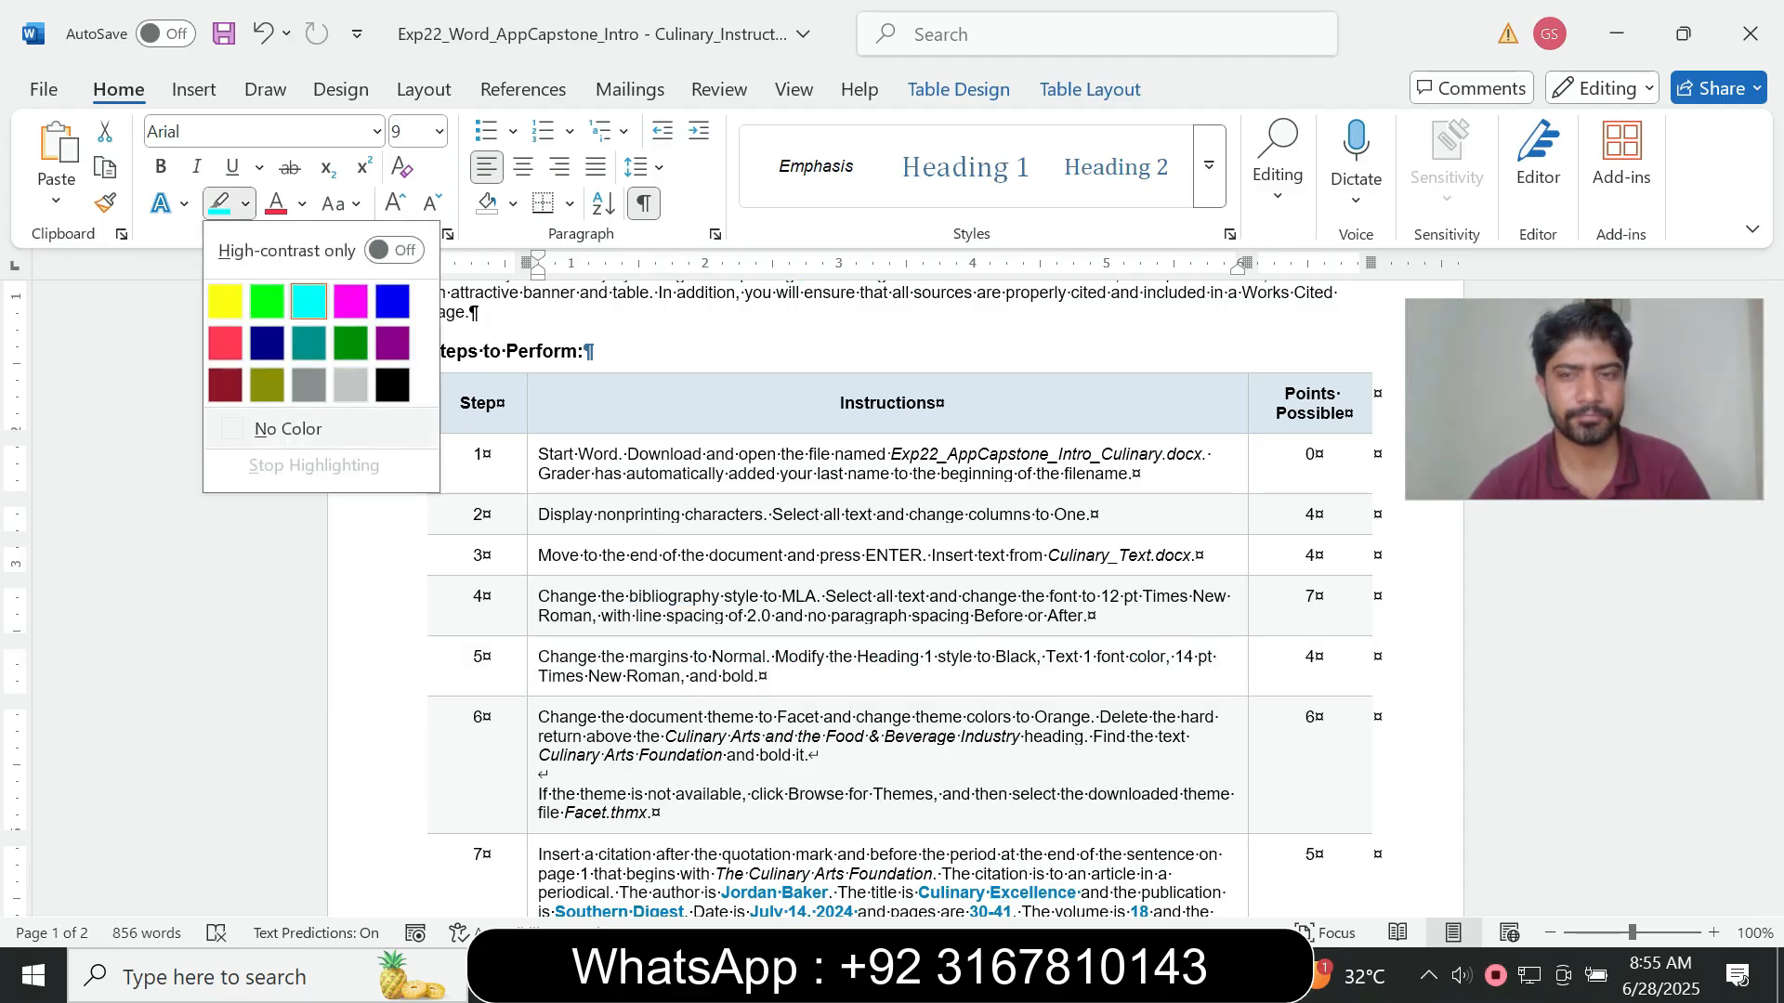
{"action": "left_click", "coordinate": [287, 429]}
{"action": "left_click", "coordinate": [760, 678]}
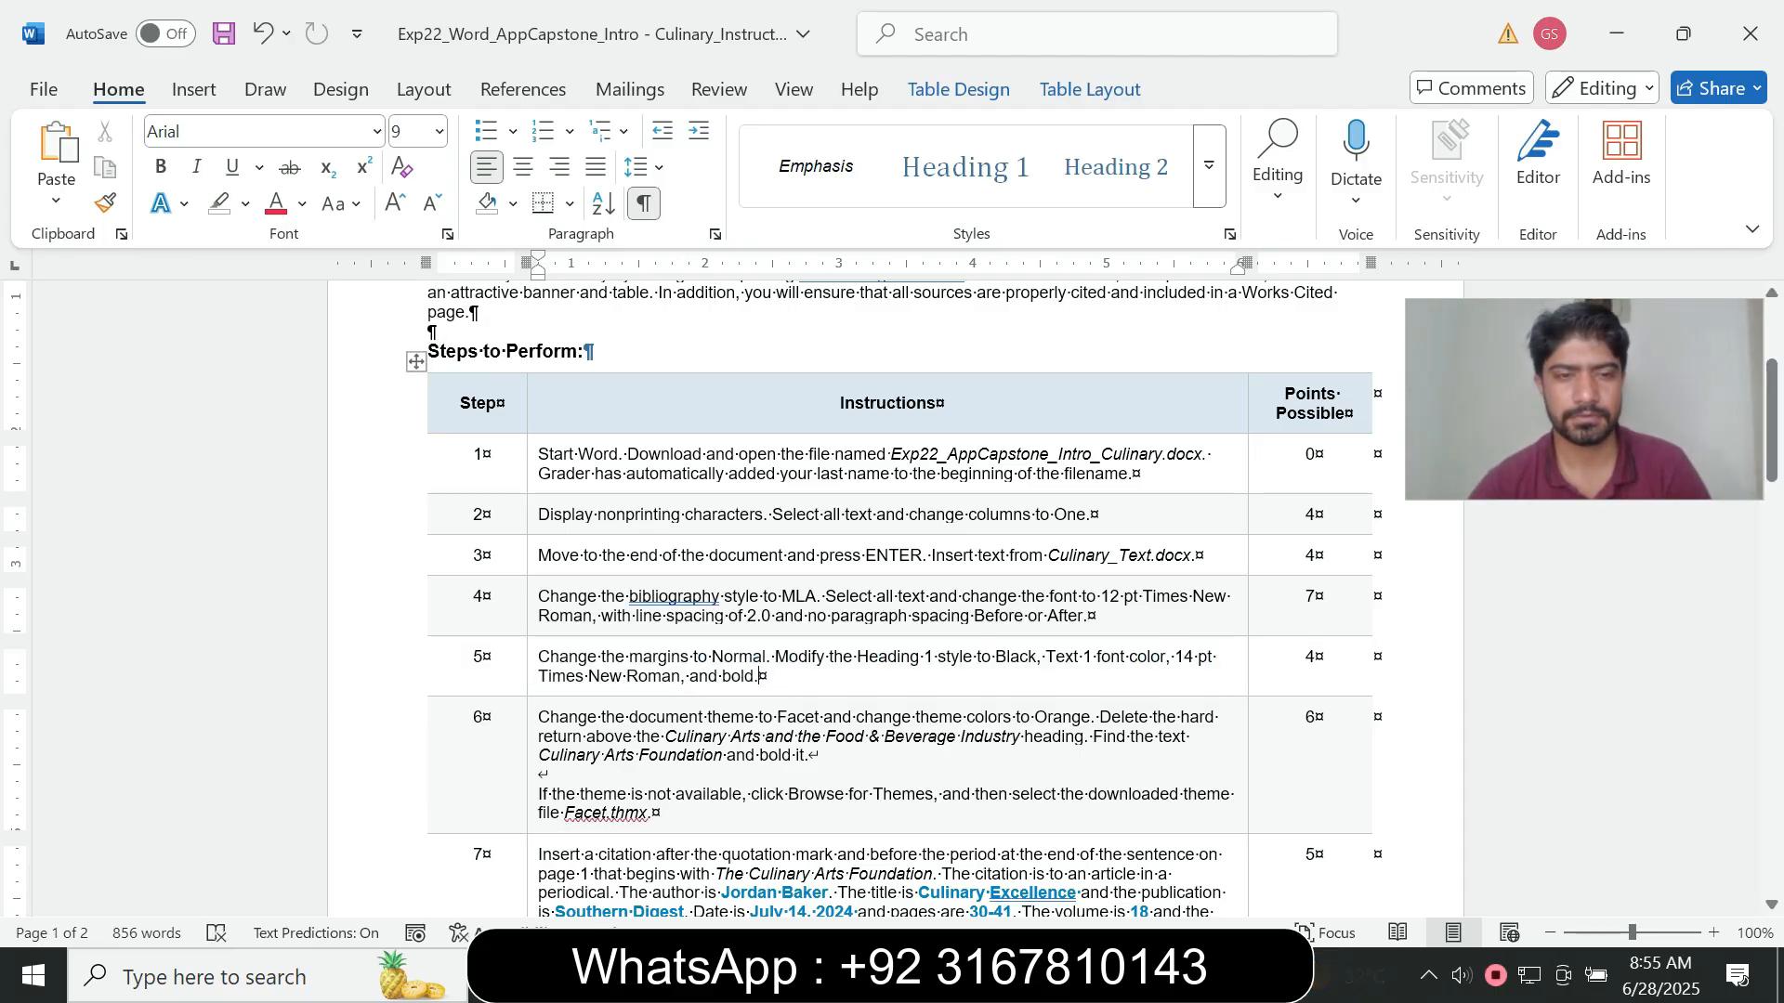
- Enlarge the step 6 instruction text to 14 pt and highlight it in turquoise
{"action": "left_click", "coordinate": [533, 736]}
{"action": "left_click", "coordinate": [701, 654]}
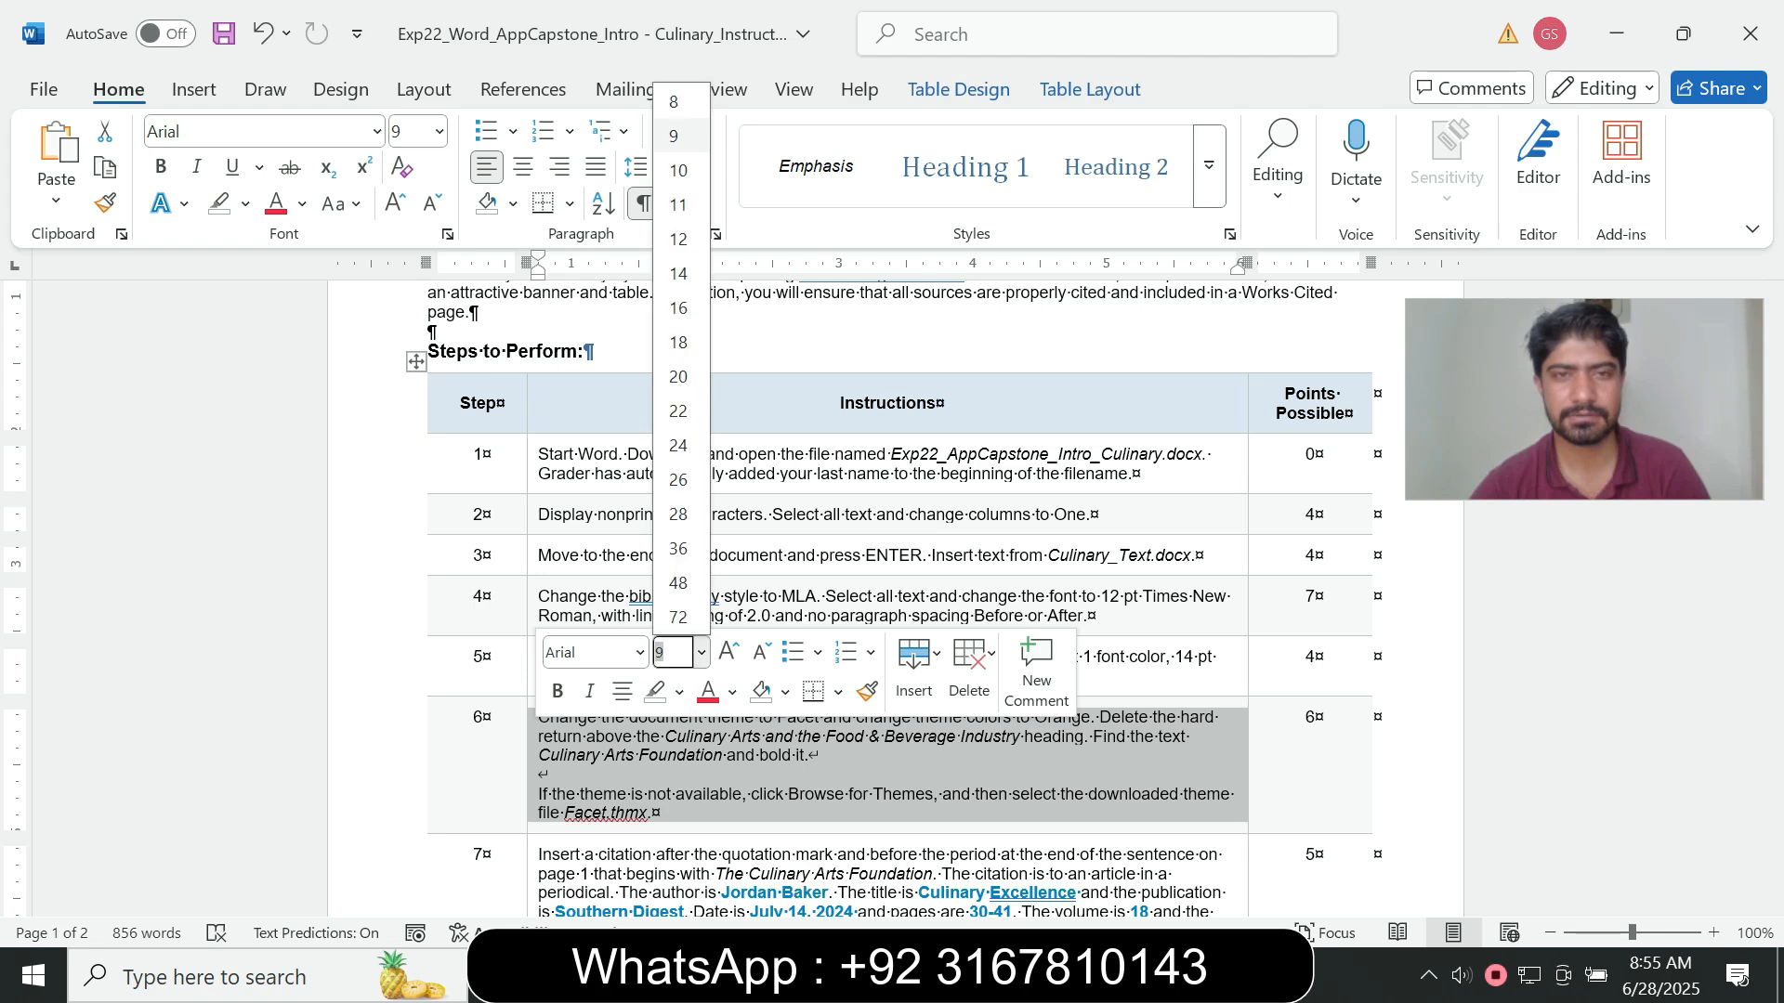
{"action": "left_click", "coordinate": [678, 273]}
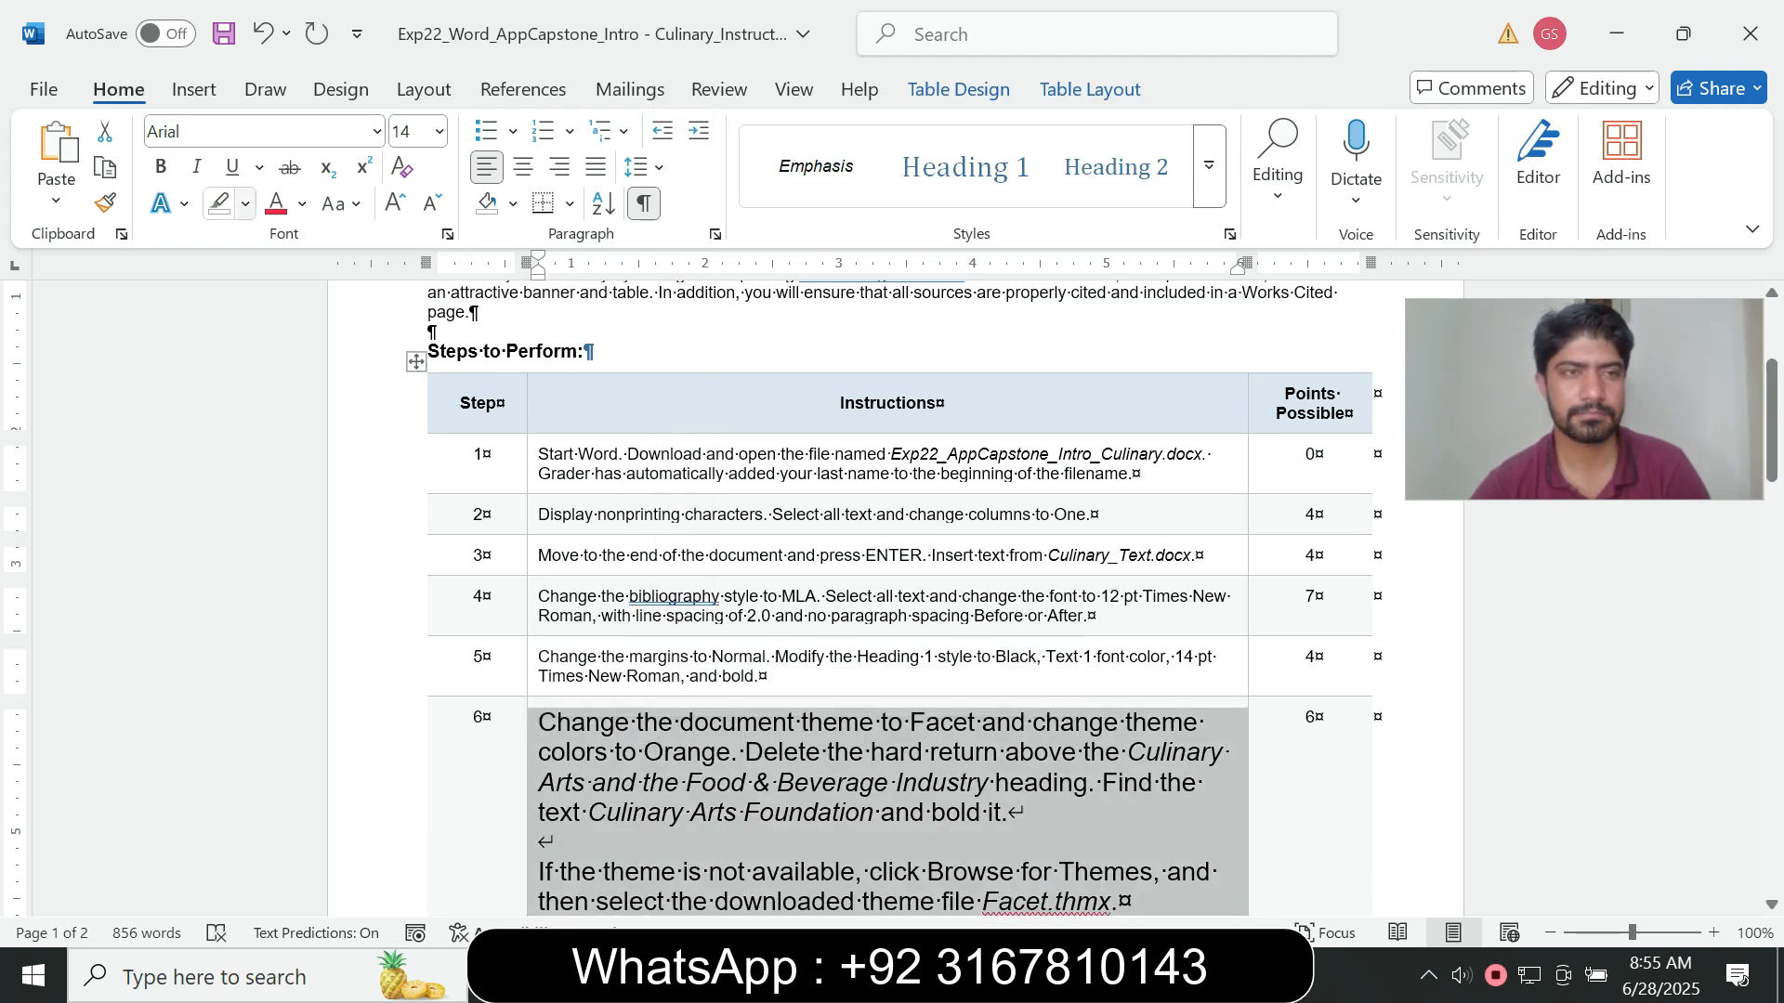
{"action": "left_click", "coordinate": [244, 203]}
{"action": "left_click", "coordinate": [299, 295]}
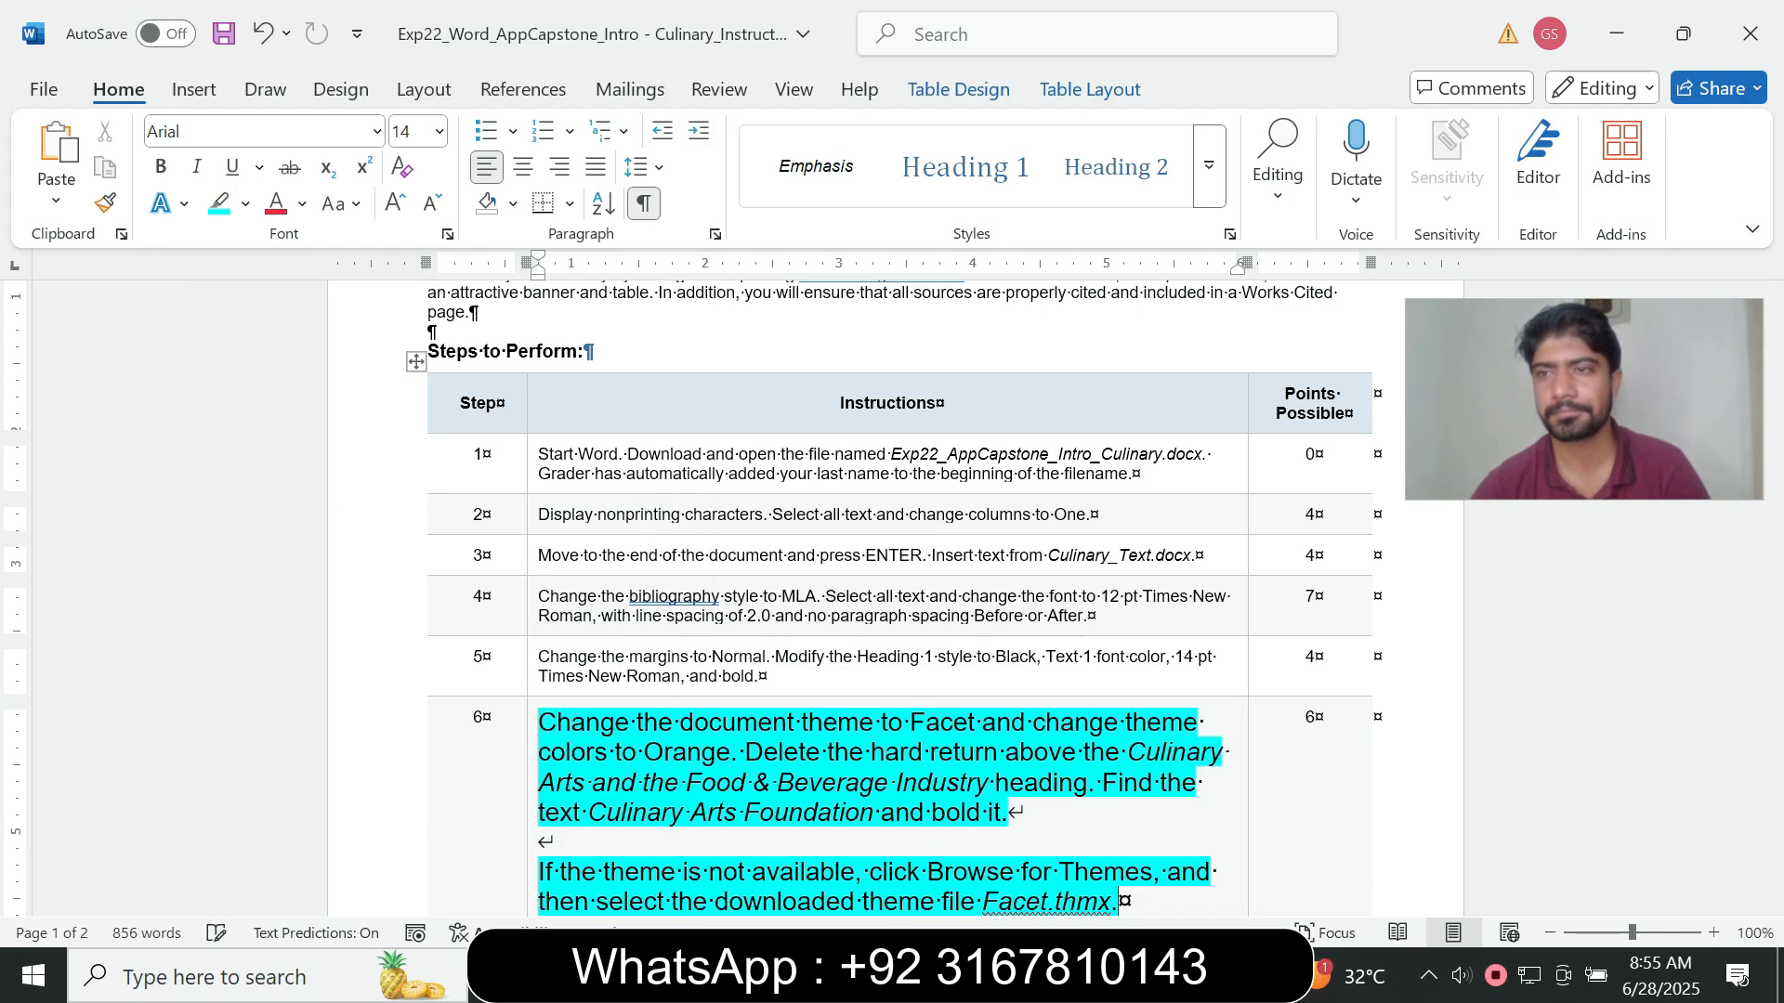
- Read the theme requirement in step 6 and apply the Facet theme to the Intro_Culinary document
{"action": "scroll", "coordinate": [892, 594], "scroll_direction": "down", "scroll_amount": 4}
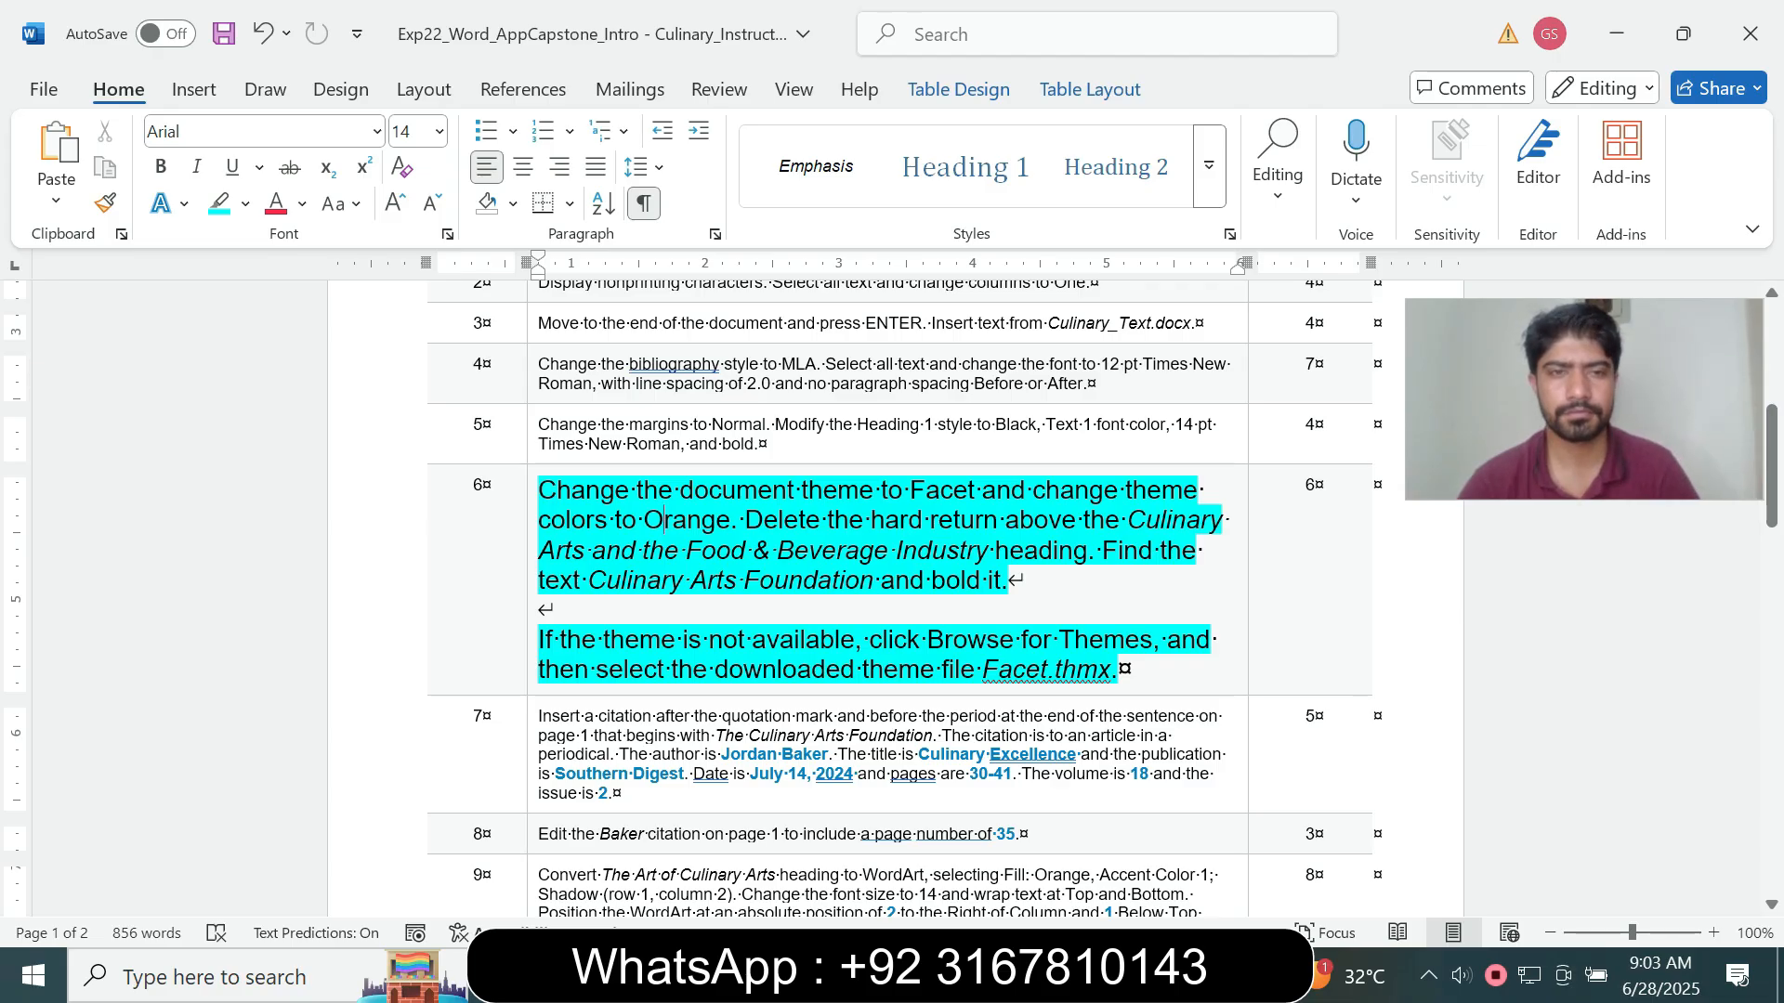
{"action": "left_click_drag", "start_coordinate": [680, 490], "coordinate": [610, 520]}
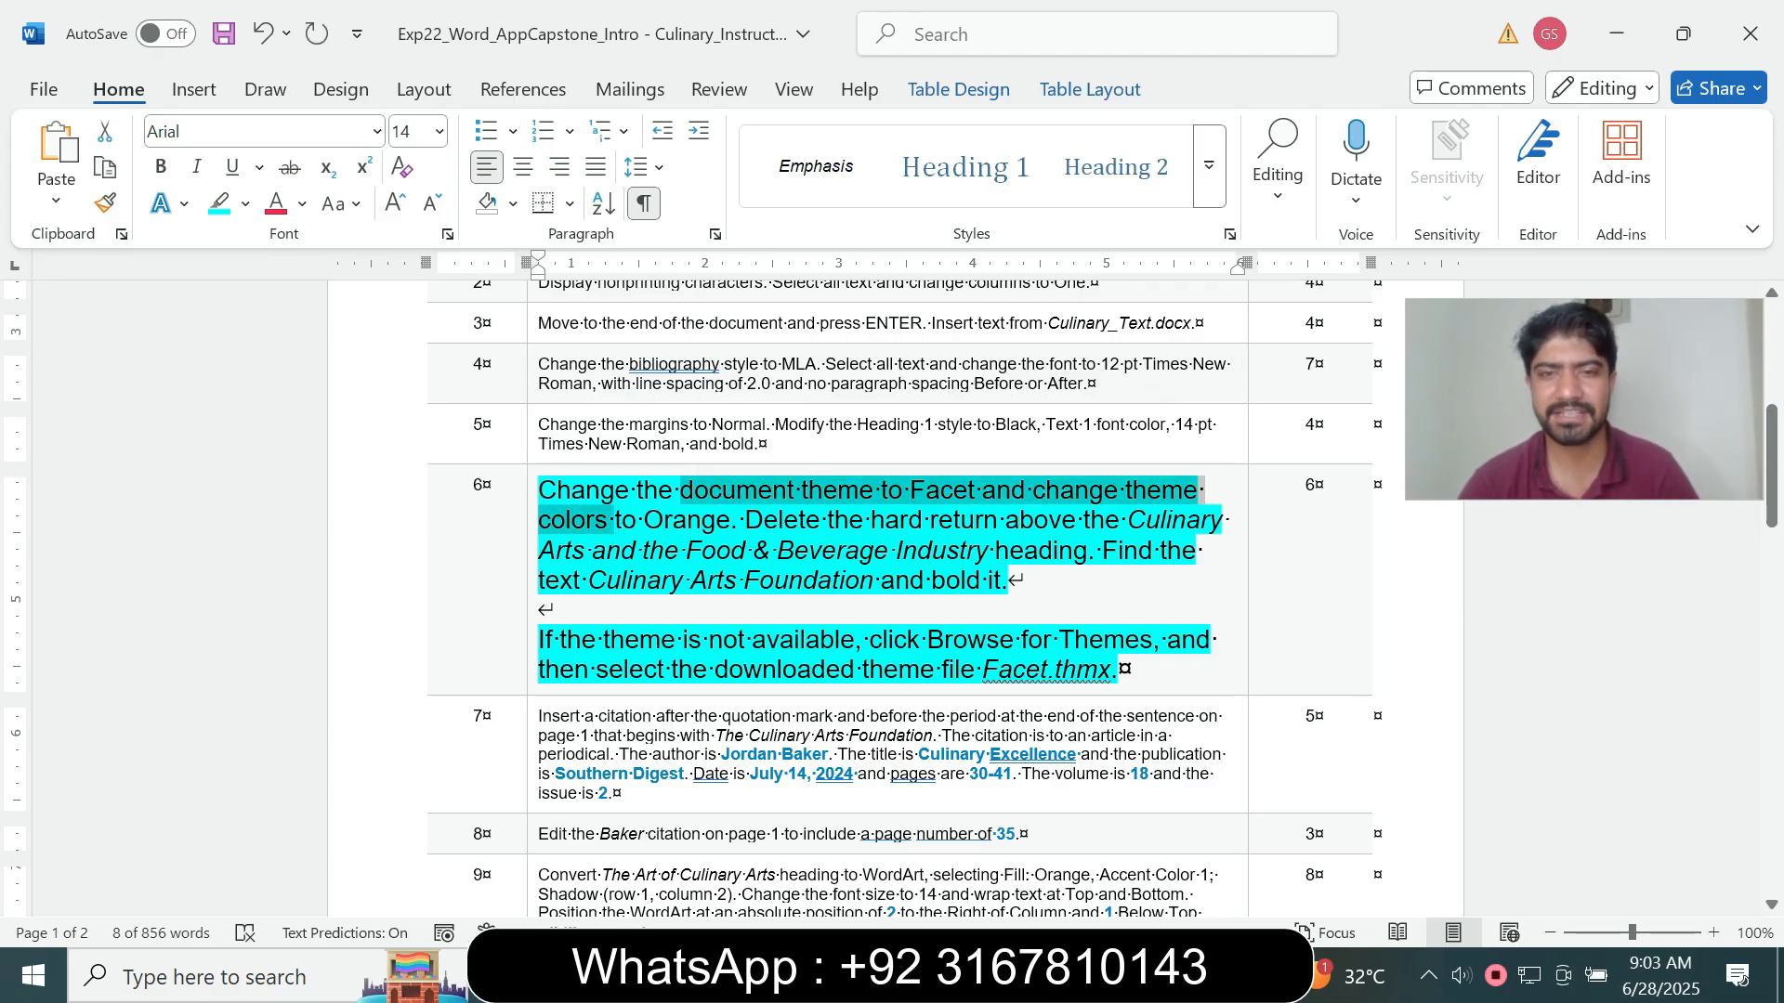
{"action": "left_click", "coordinate": [1064, 975]}
{"action": "left_click", "coordinate": [915, 841]}
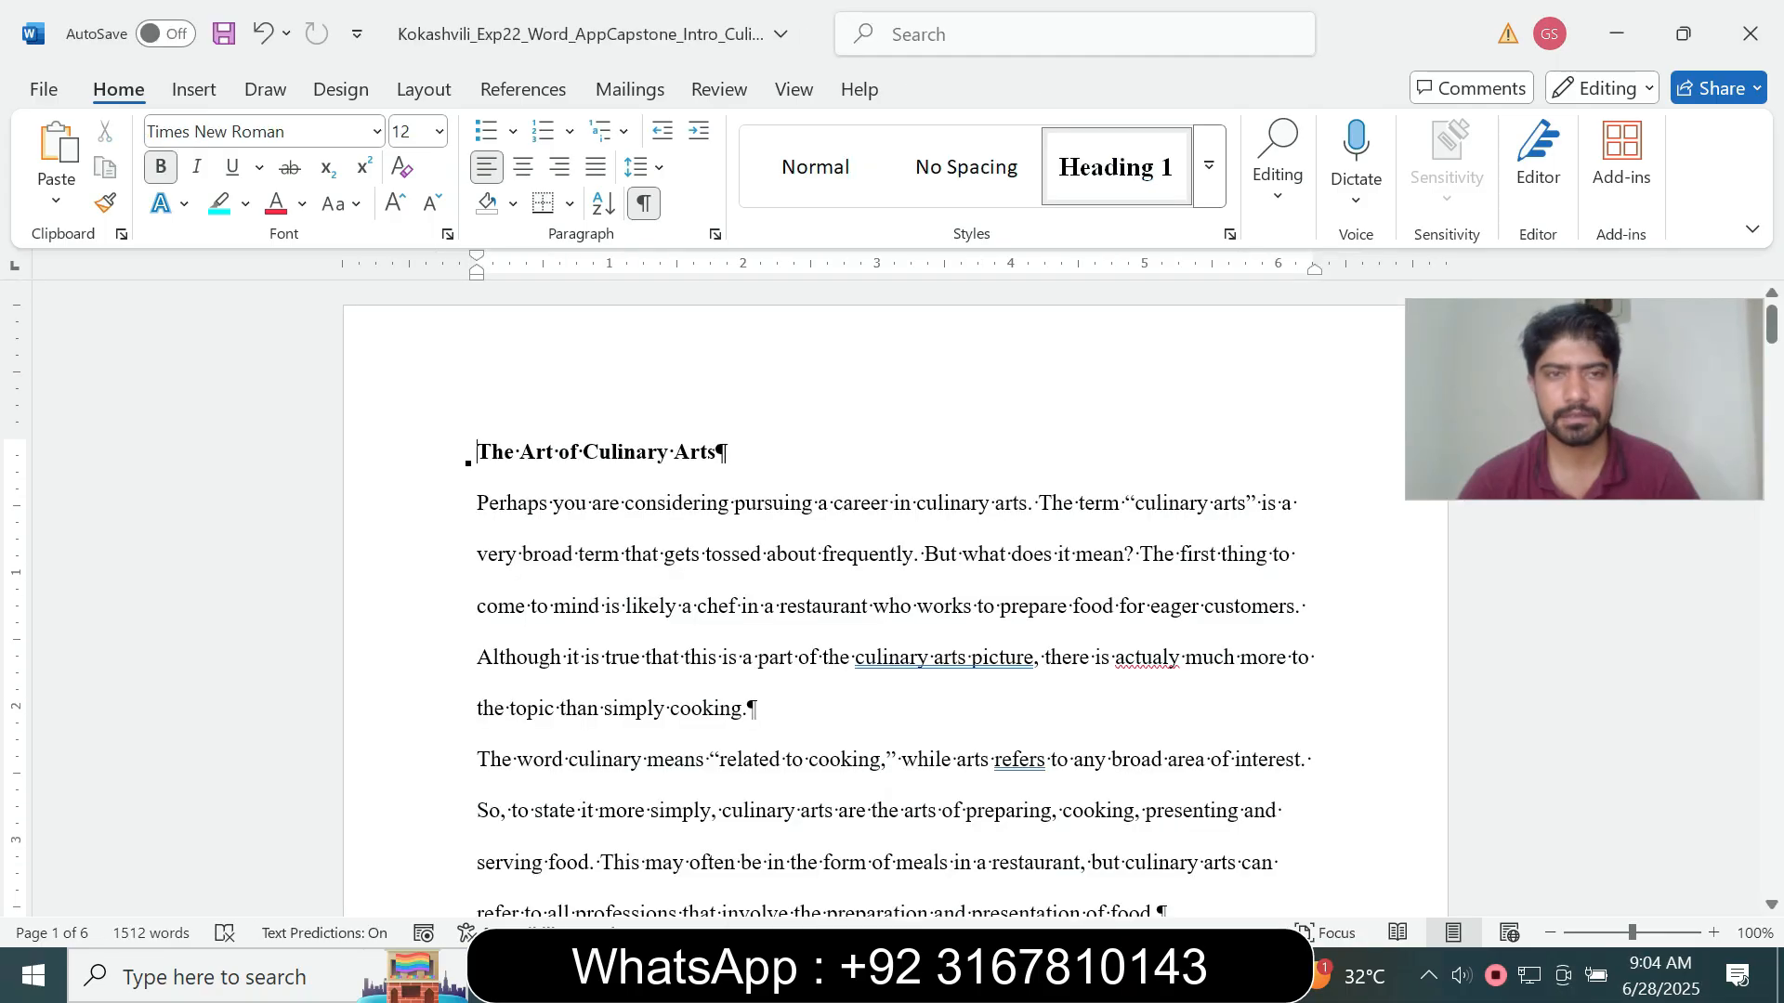
{"action": "left_click", "coordinate": [341, 90]}
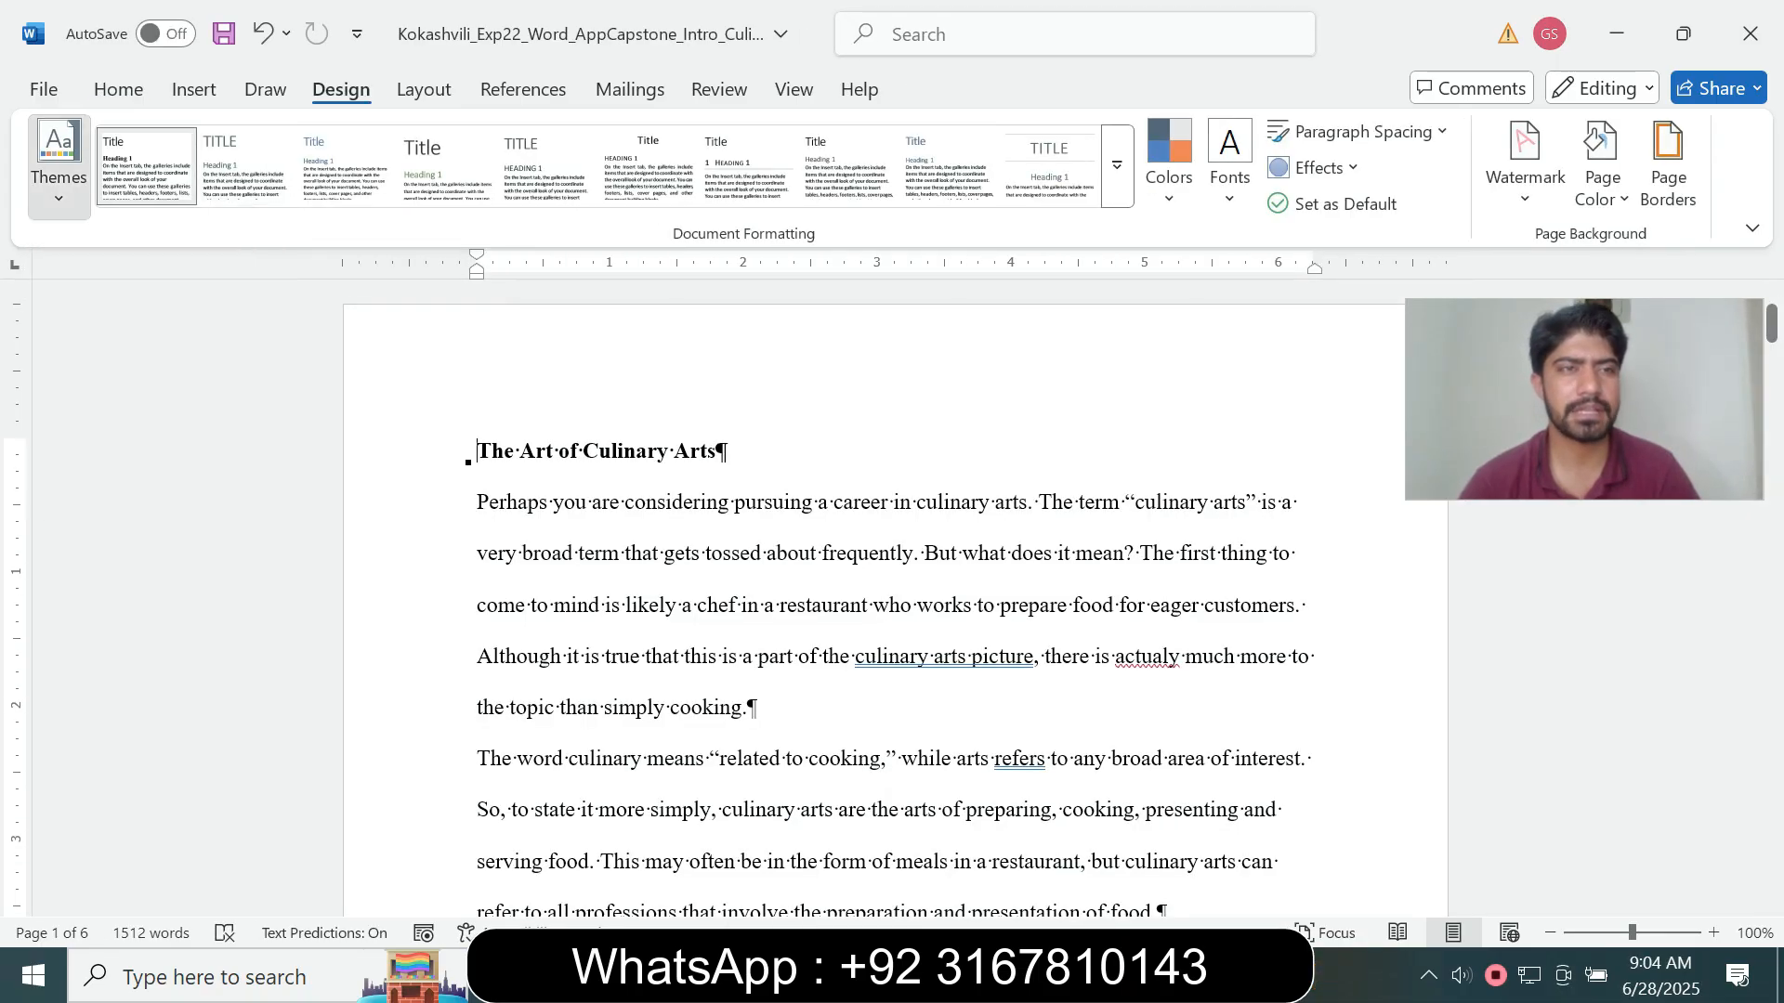
{"action": "left_click", "coordinate": [59, 162]}
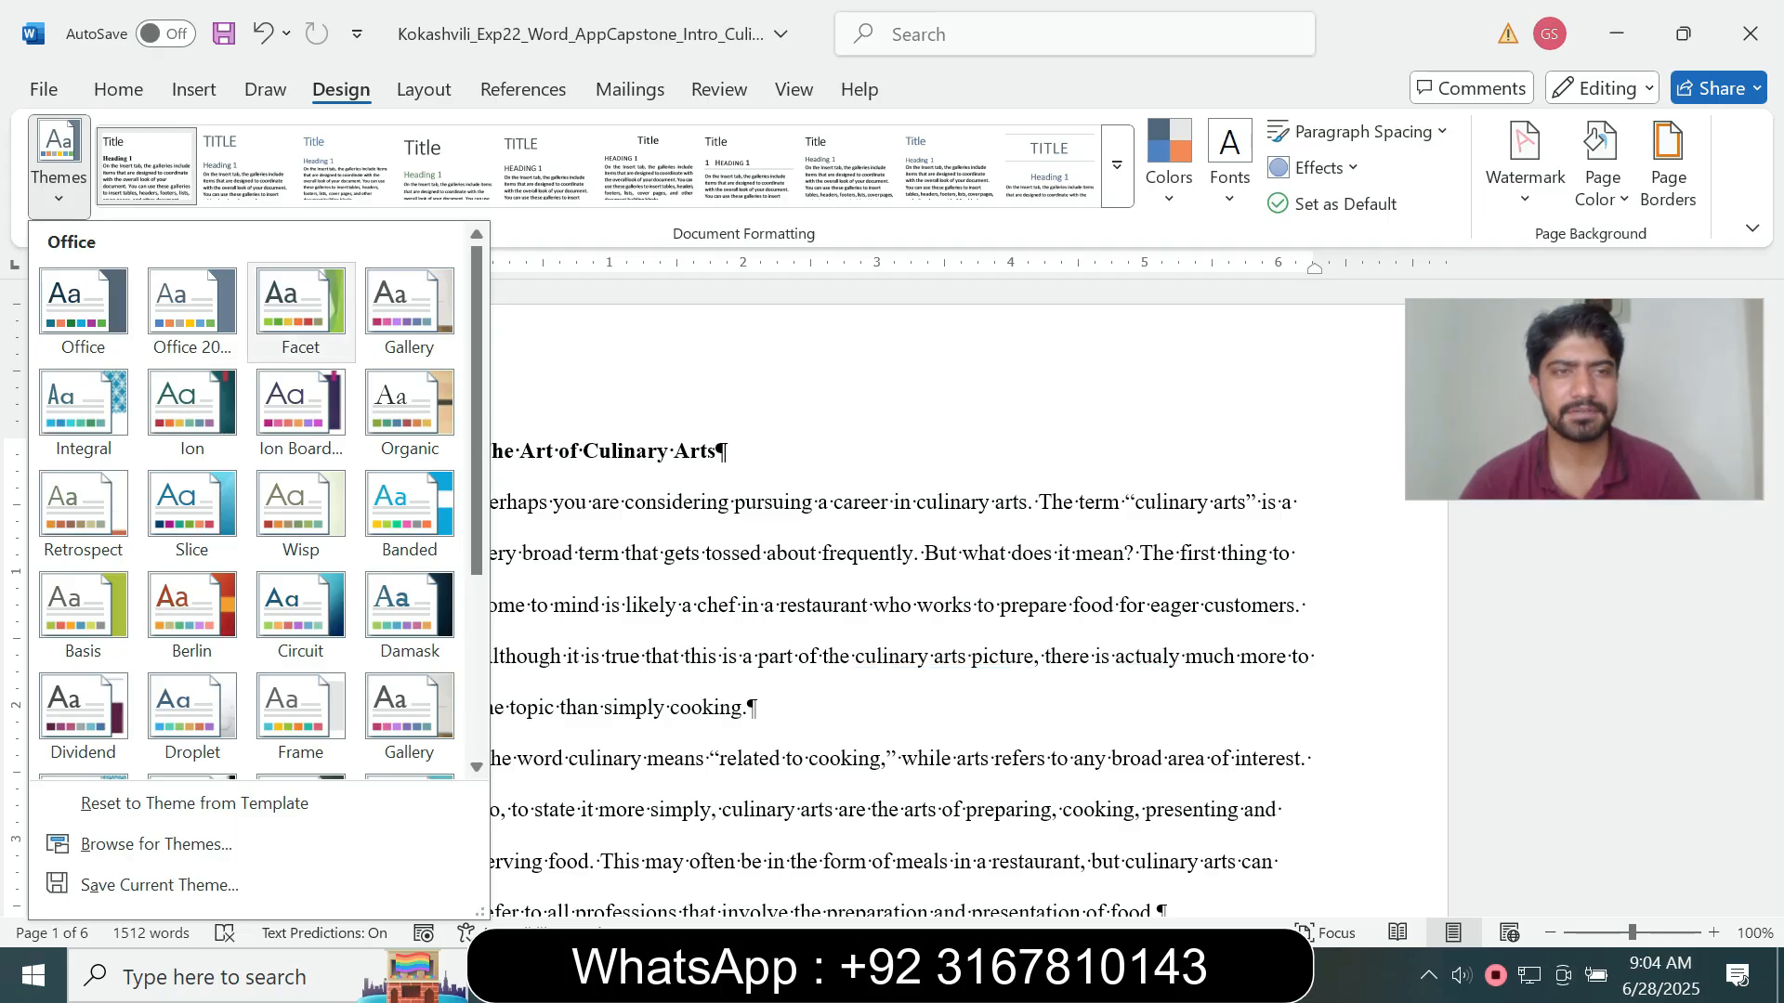
{"action": "left_click", "coordinate": [300, 306]}
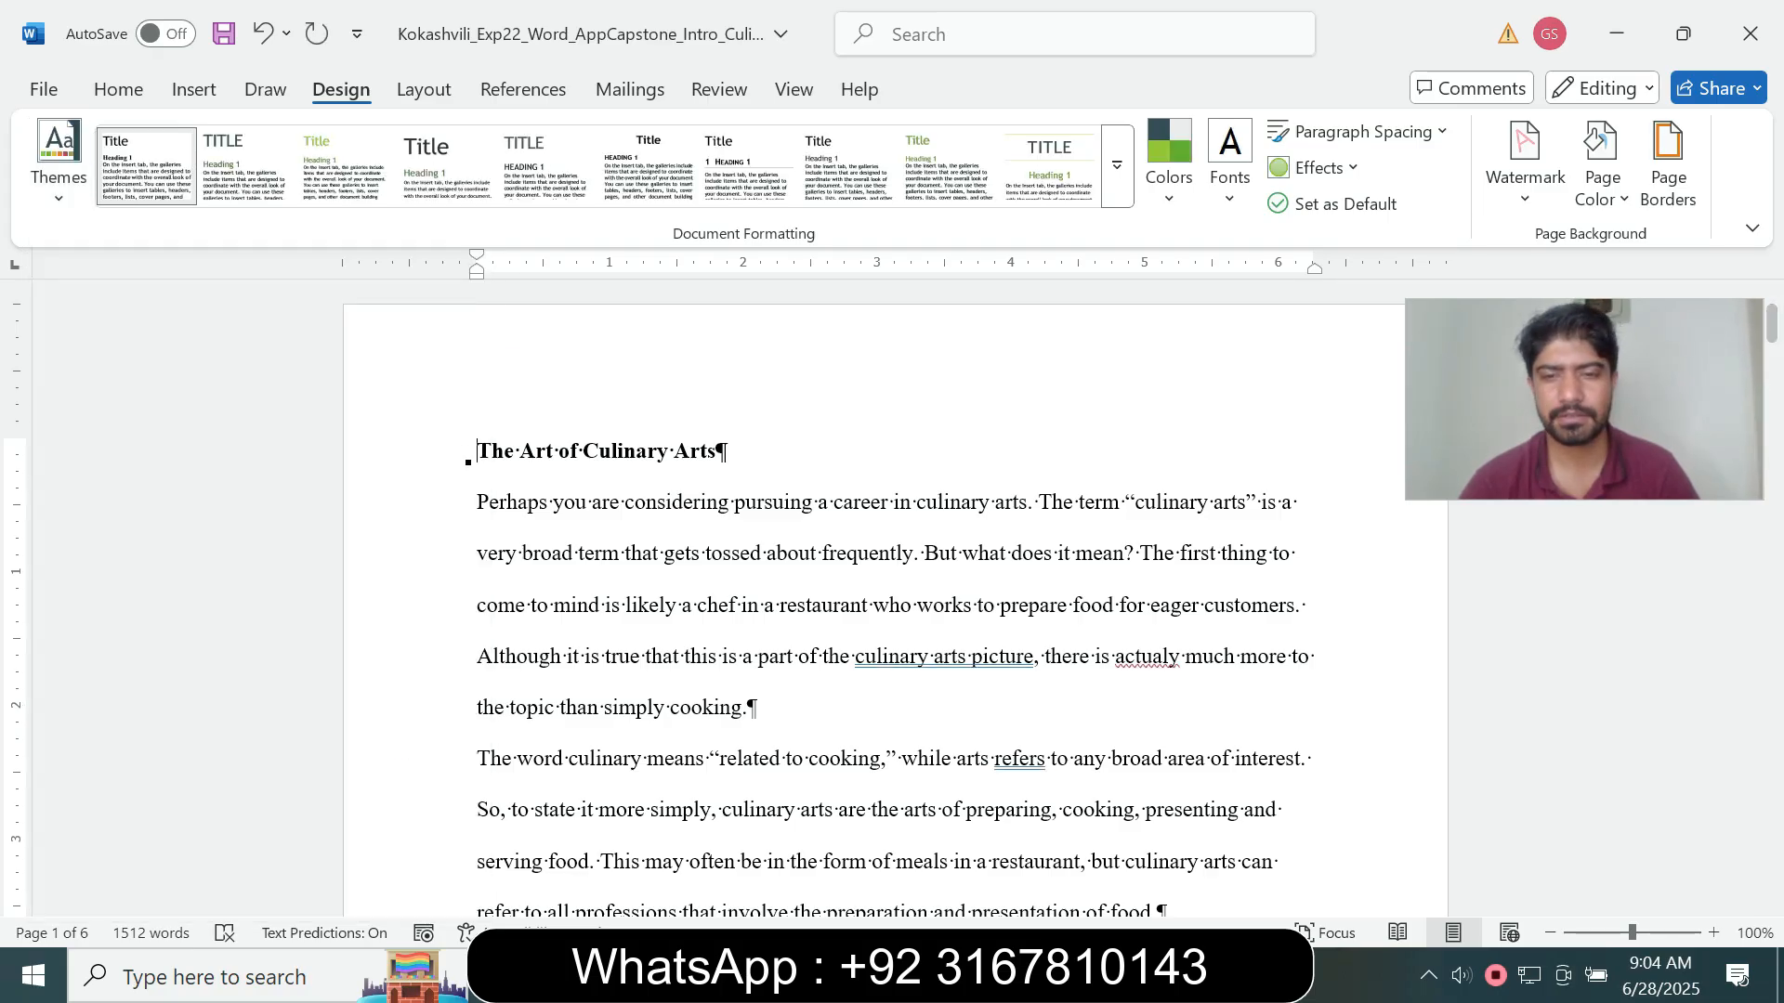
- Read the theme color requirement in step 6 and apply the Orange theme colors to the Intro_Culinary document
{"action": "left_click", "coordinate": [1065, 976]}
{"action": "left_click", "coordinate": [1198, 850]}
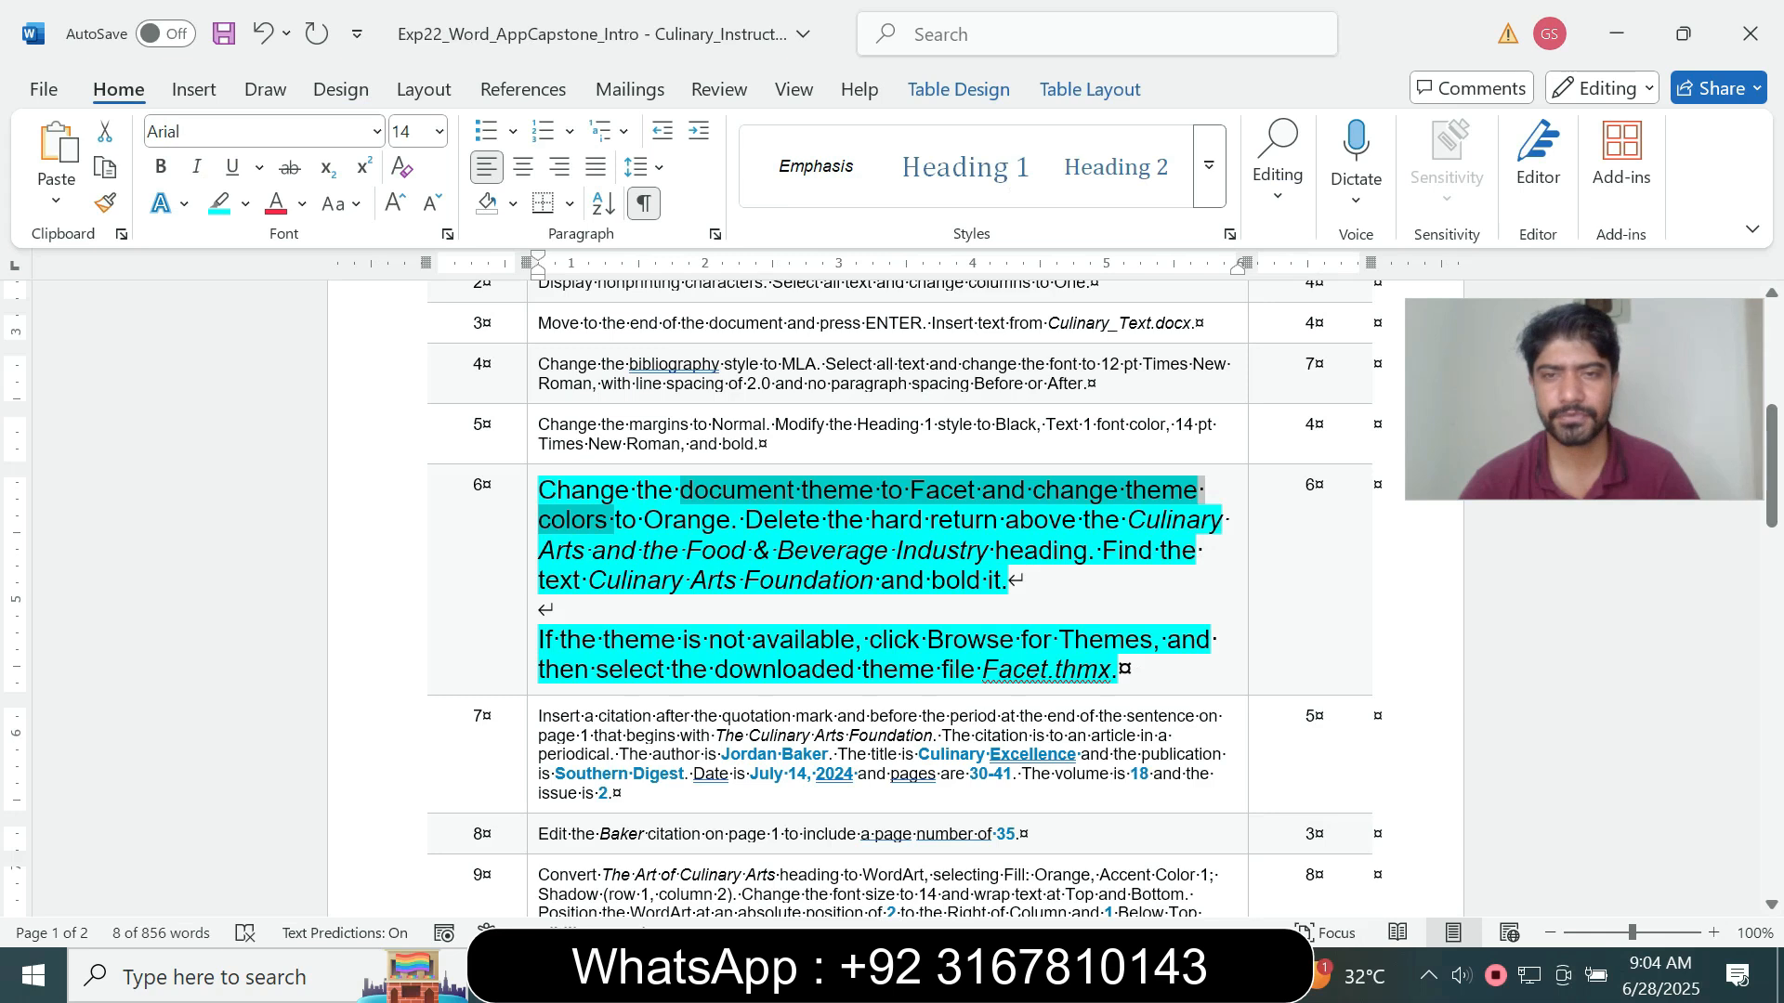
{"action": "left_click", "coordinate": [1050, 521]}
{"action": "left_click_drag", "start_coordinate": [539, 521], "coordinate": [730, 522]}
{"action": "left_click", "coordinate": [1064, 975]}
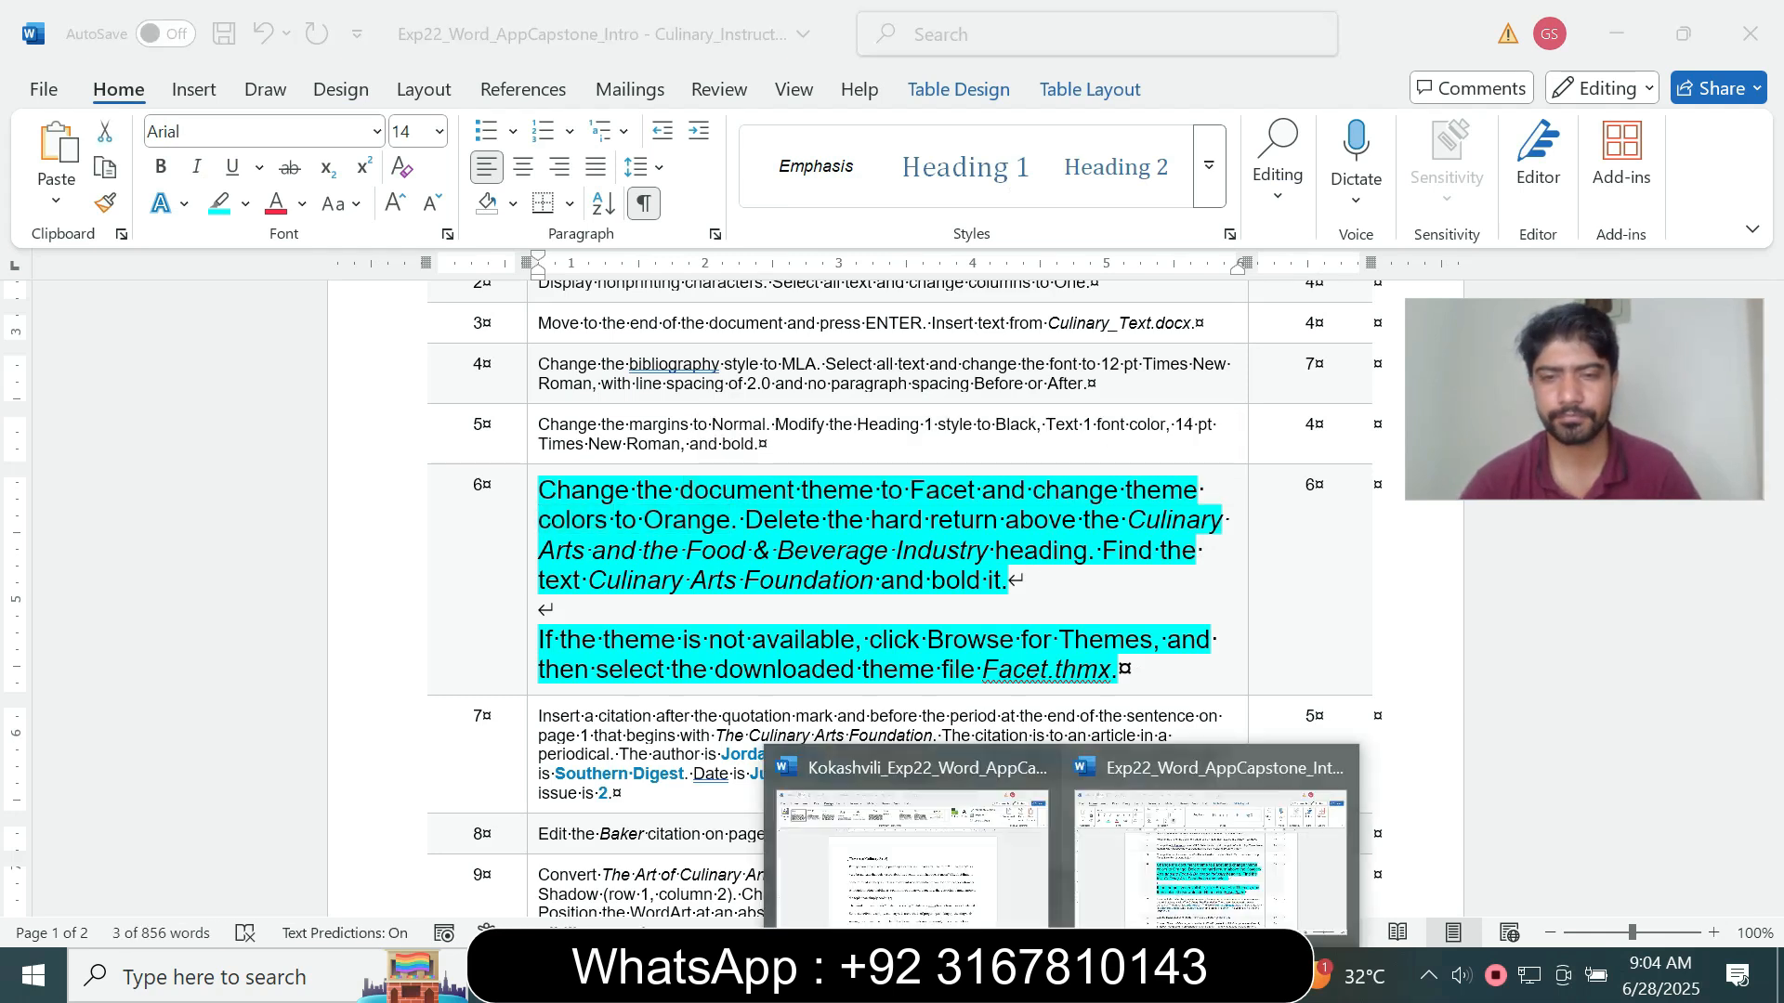
{"action": "left_click", "coordinate": [906, 850]}
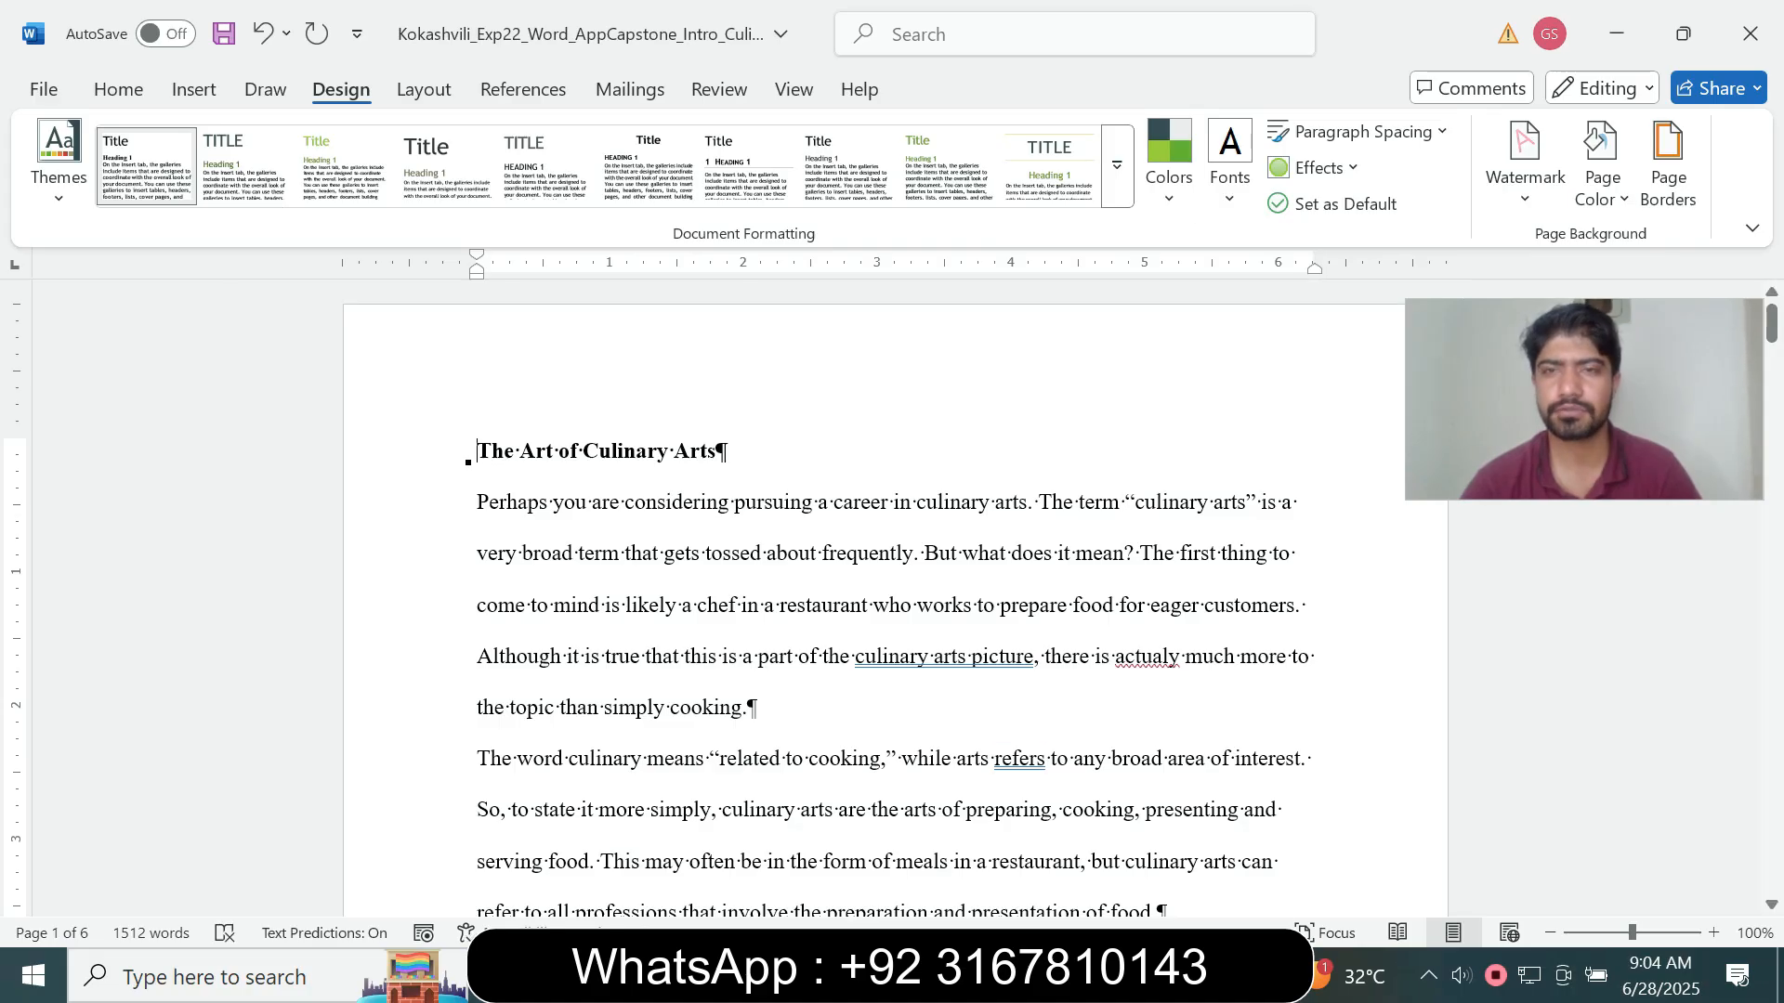
{"action": "left_click", "coordinate": [1169, 163]}
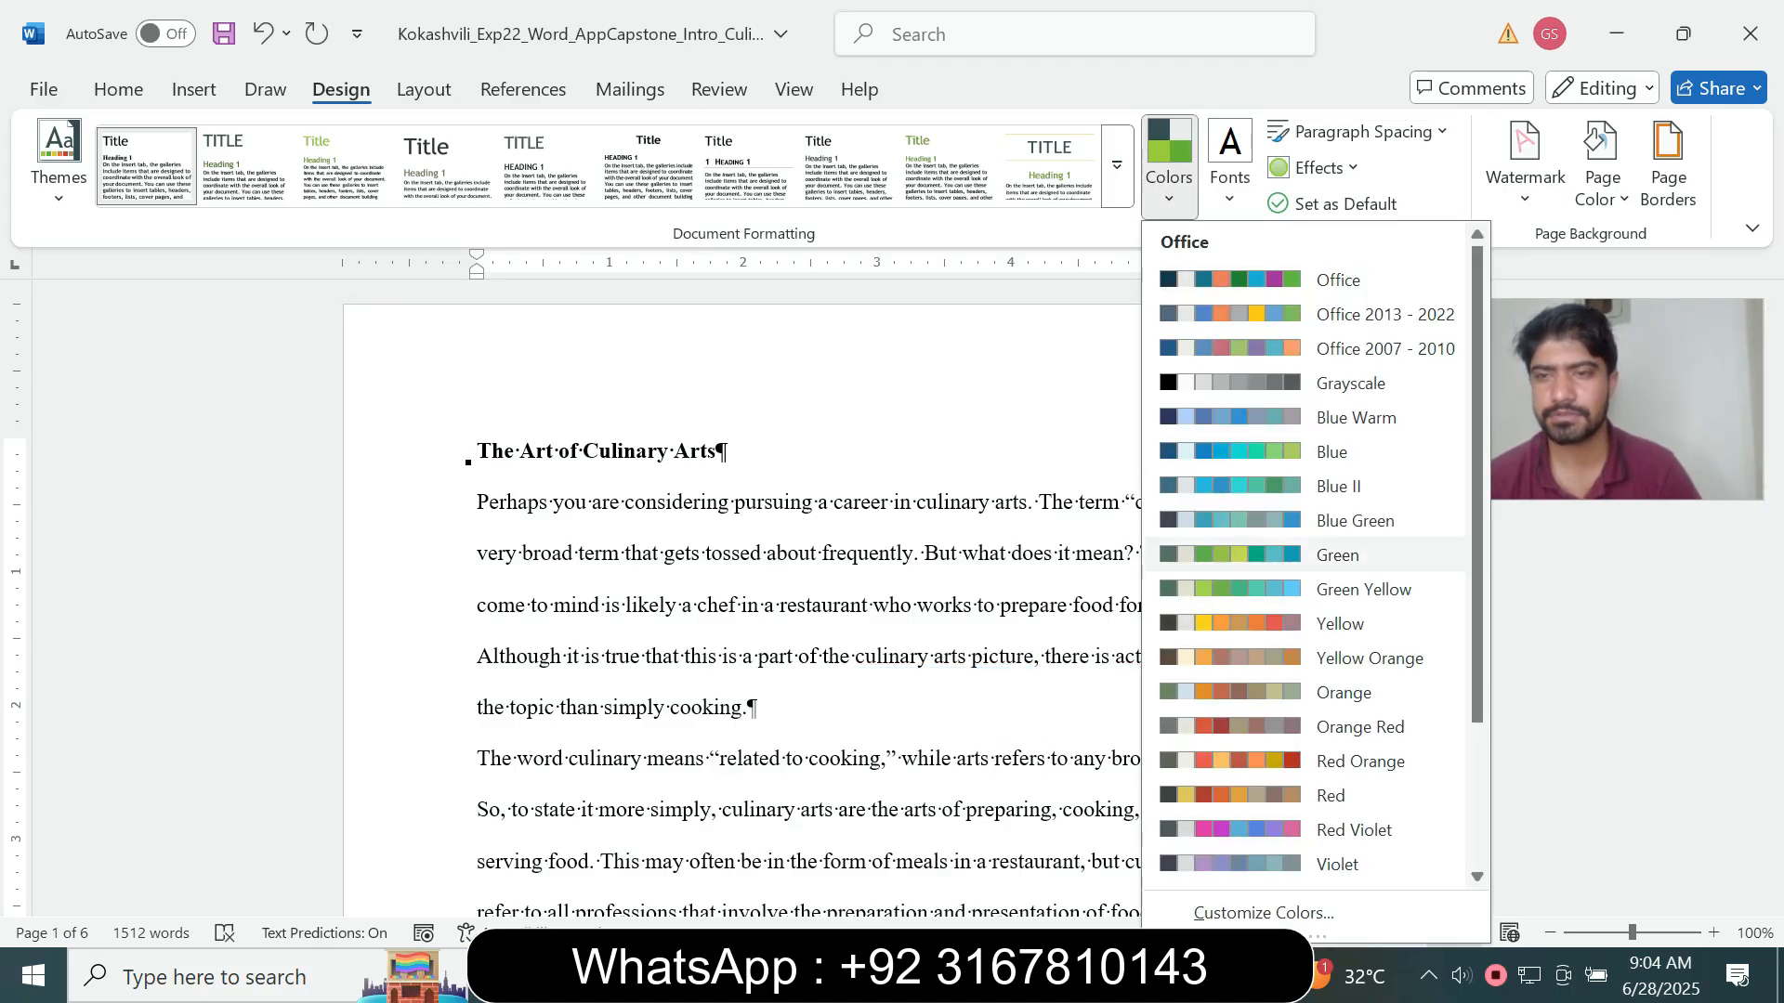
{"action": "scroll", "coordinate": [1310, 558], "scroll_direction": "down", "scroll_amount": 3}
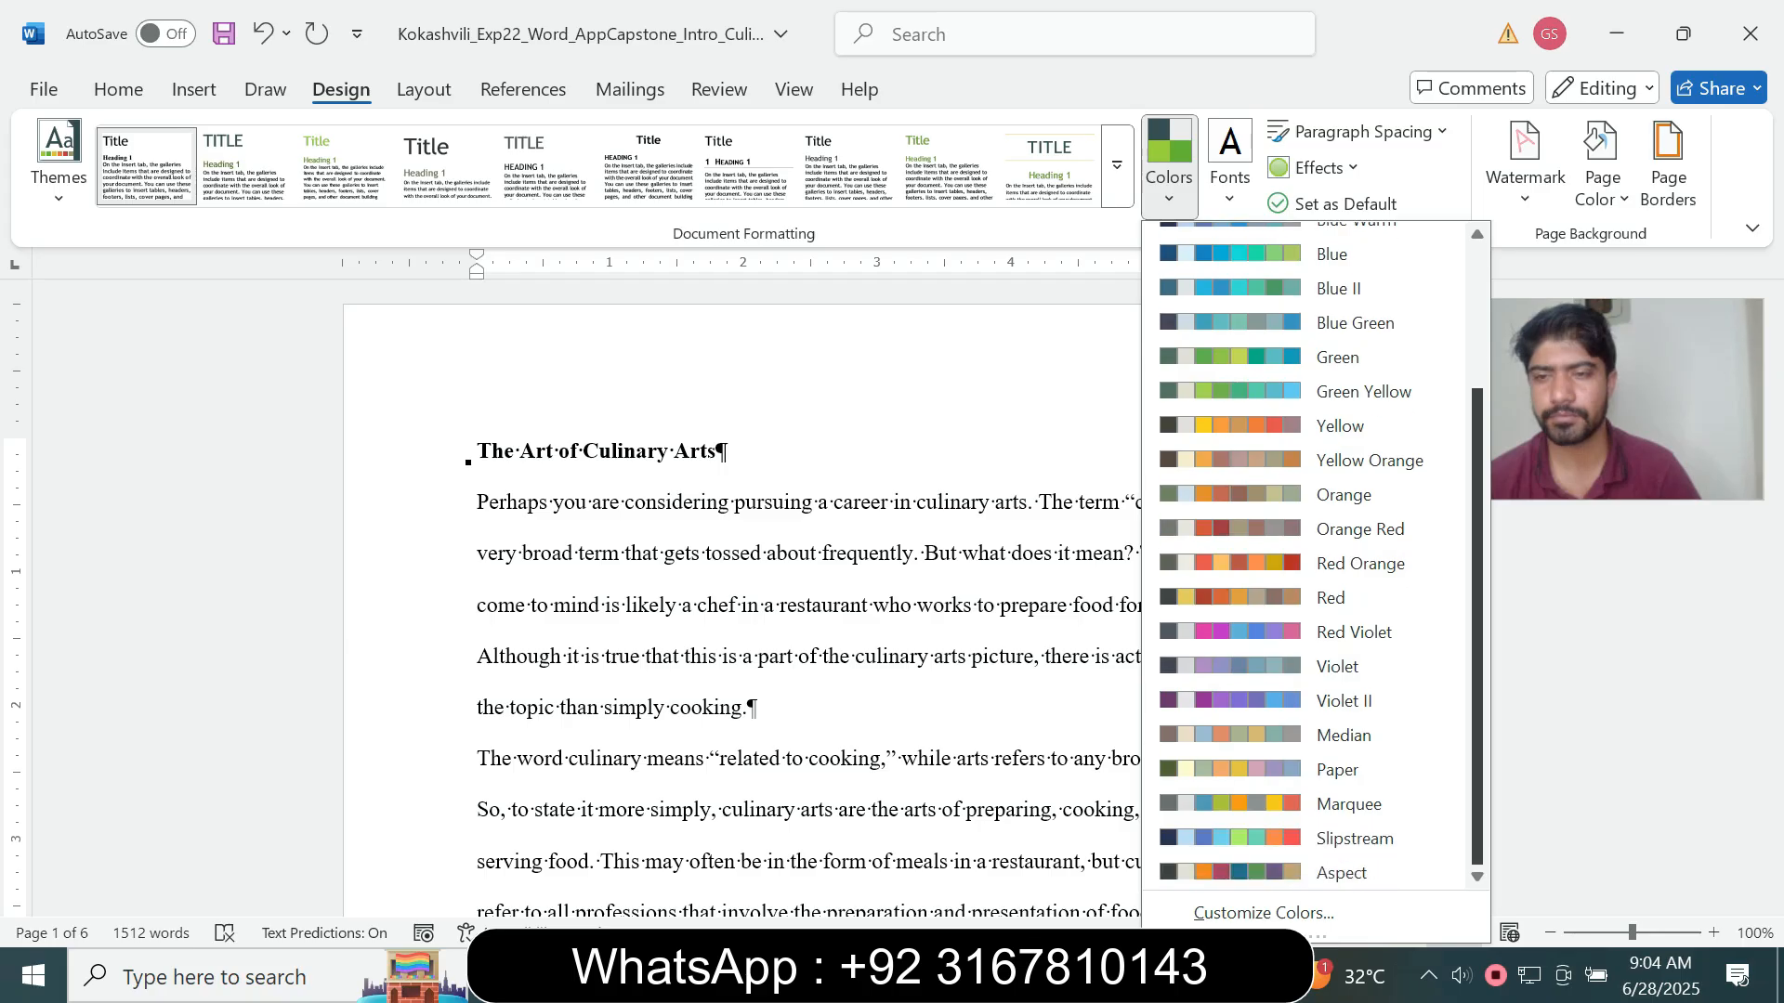
{"action": "scroll", "coordinate": [1310, 557], "scroll_direction": "up", "scroll_amount": 3}
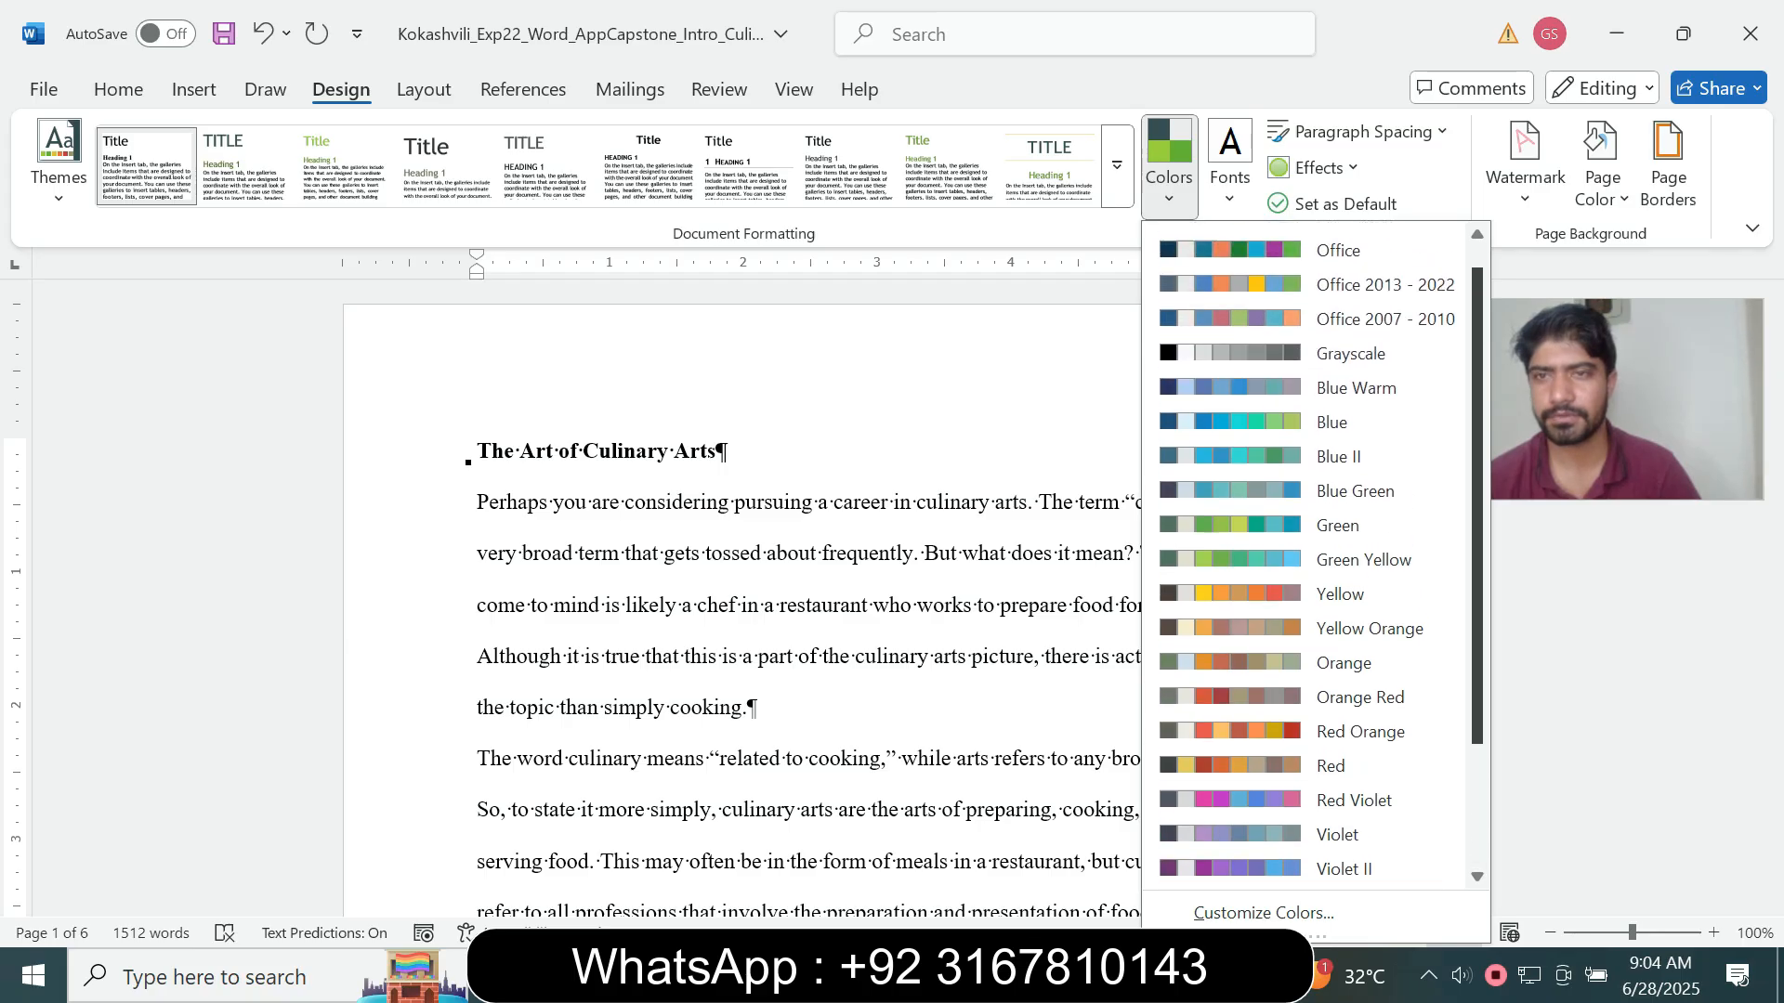
{"action": "scroll", "coordinate": [1310, 557], "scroll_direction": "down", "scroll_amount": 1}
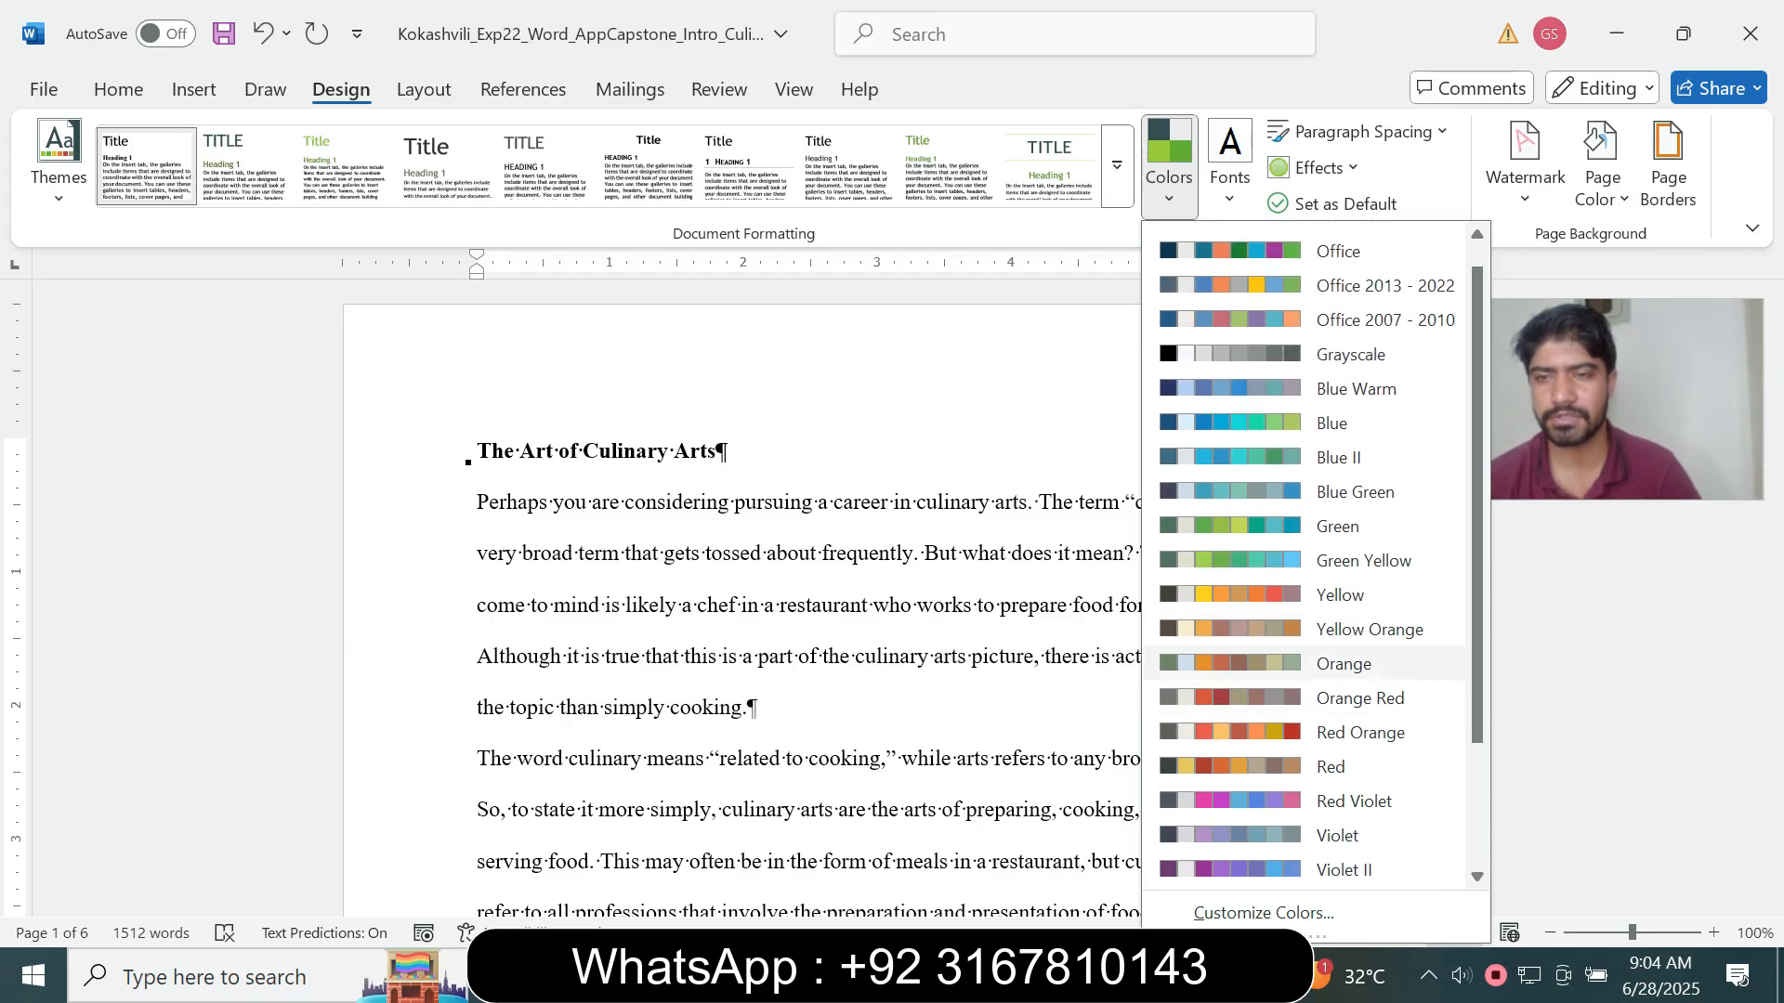
{"action": "left_click", "coordinate": [1342, 662]}
- Read the hard return requirement in step 6 and delete the letters "Th" from the start of the Intro_Culinary document's first heading
{"action": "left_click", "coordinate": [1063, 975]}
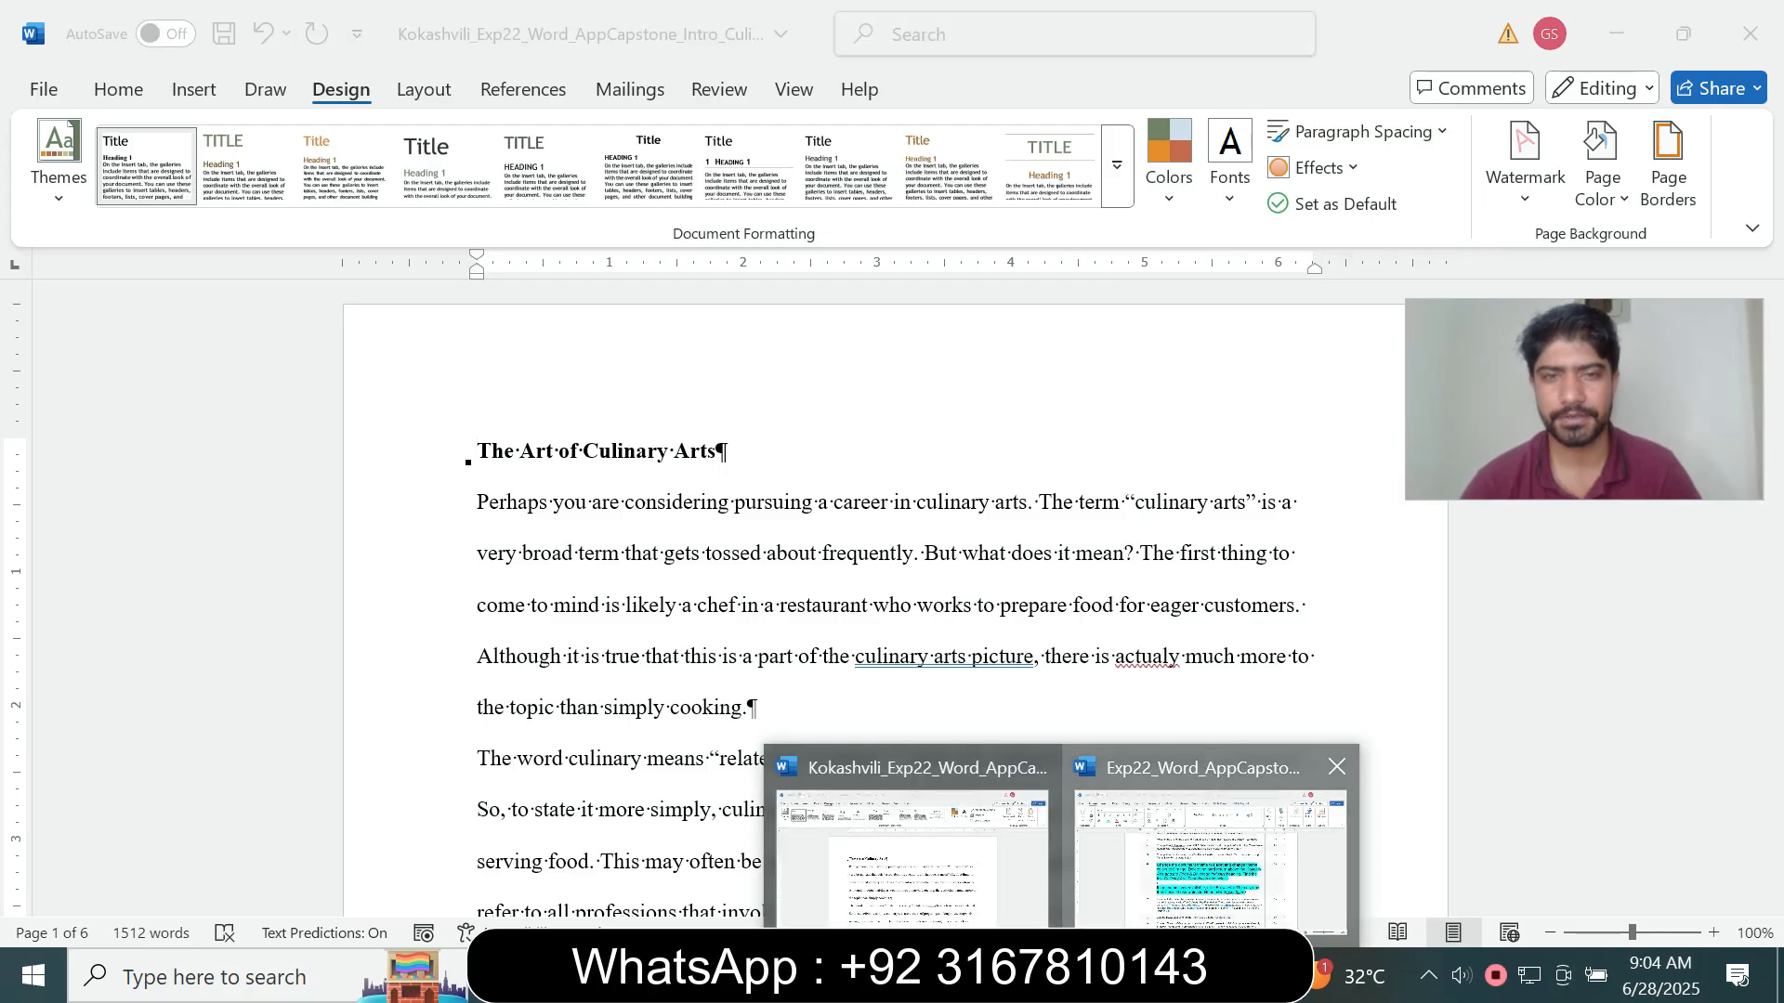
{"action": "left_click", "coordinate": [1211, 850]}
{"action": "left_click", "coordinate": [763, 521]}
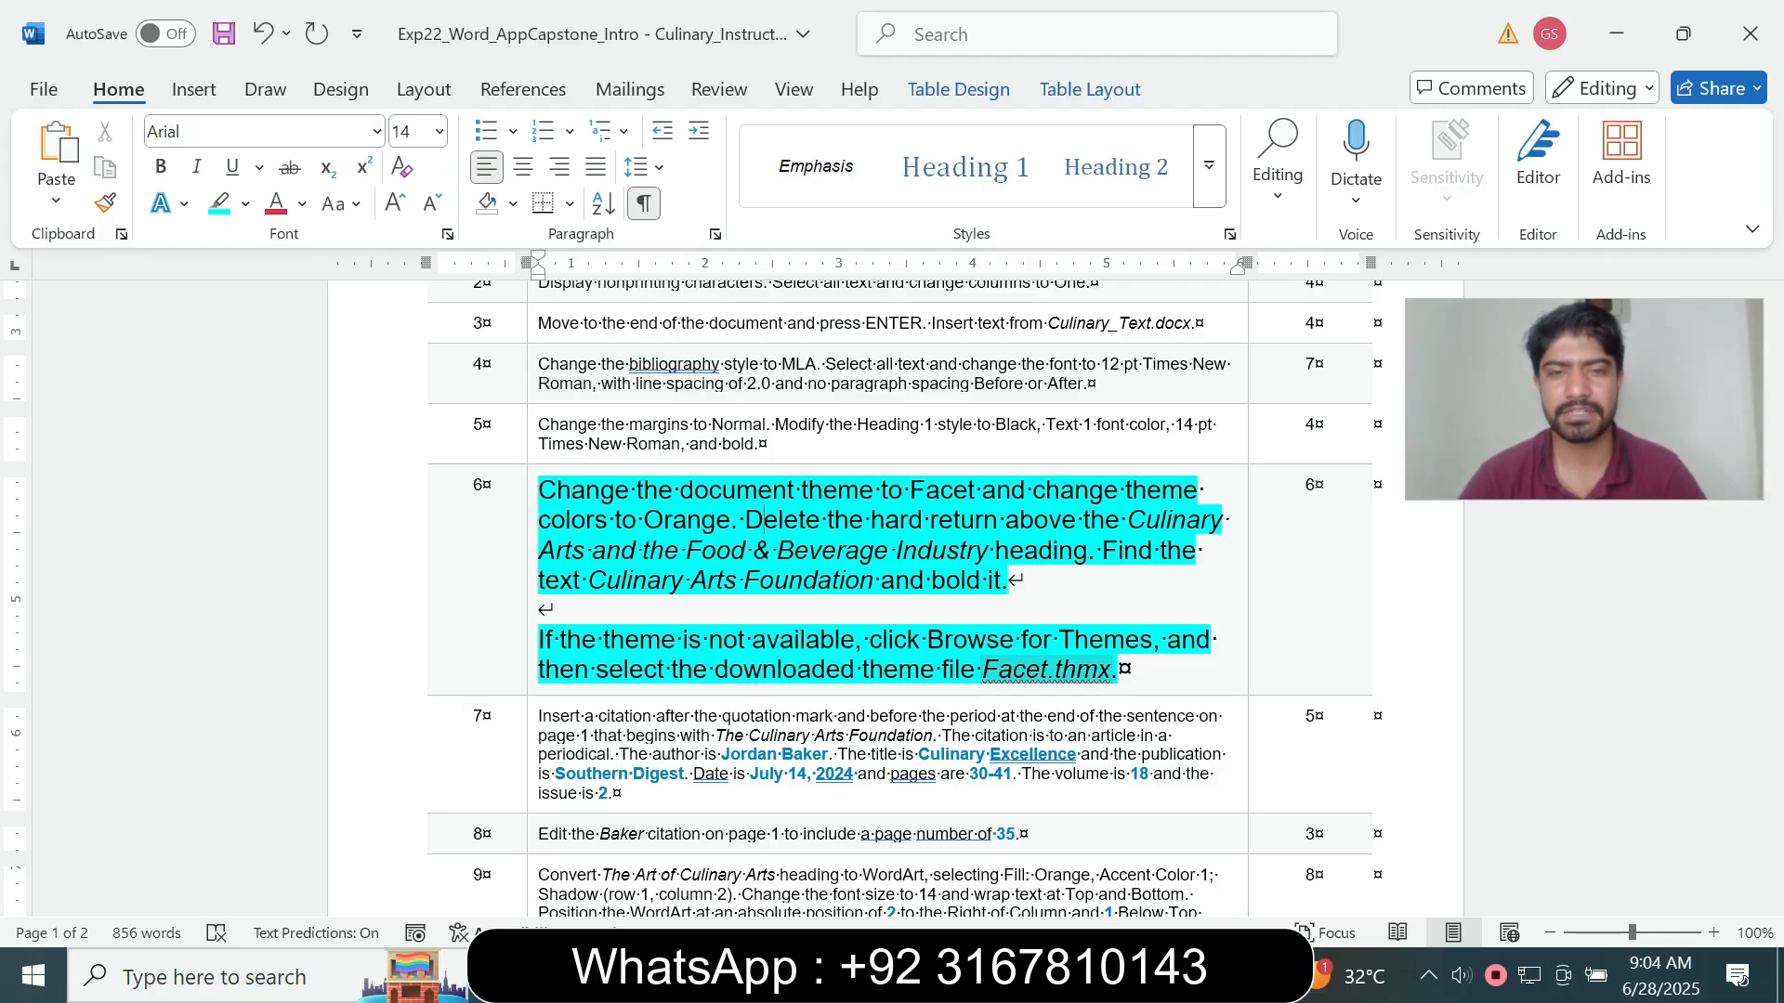
{"action": "mouse_move", "coordinate": [1066, 975]}
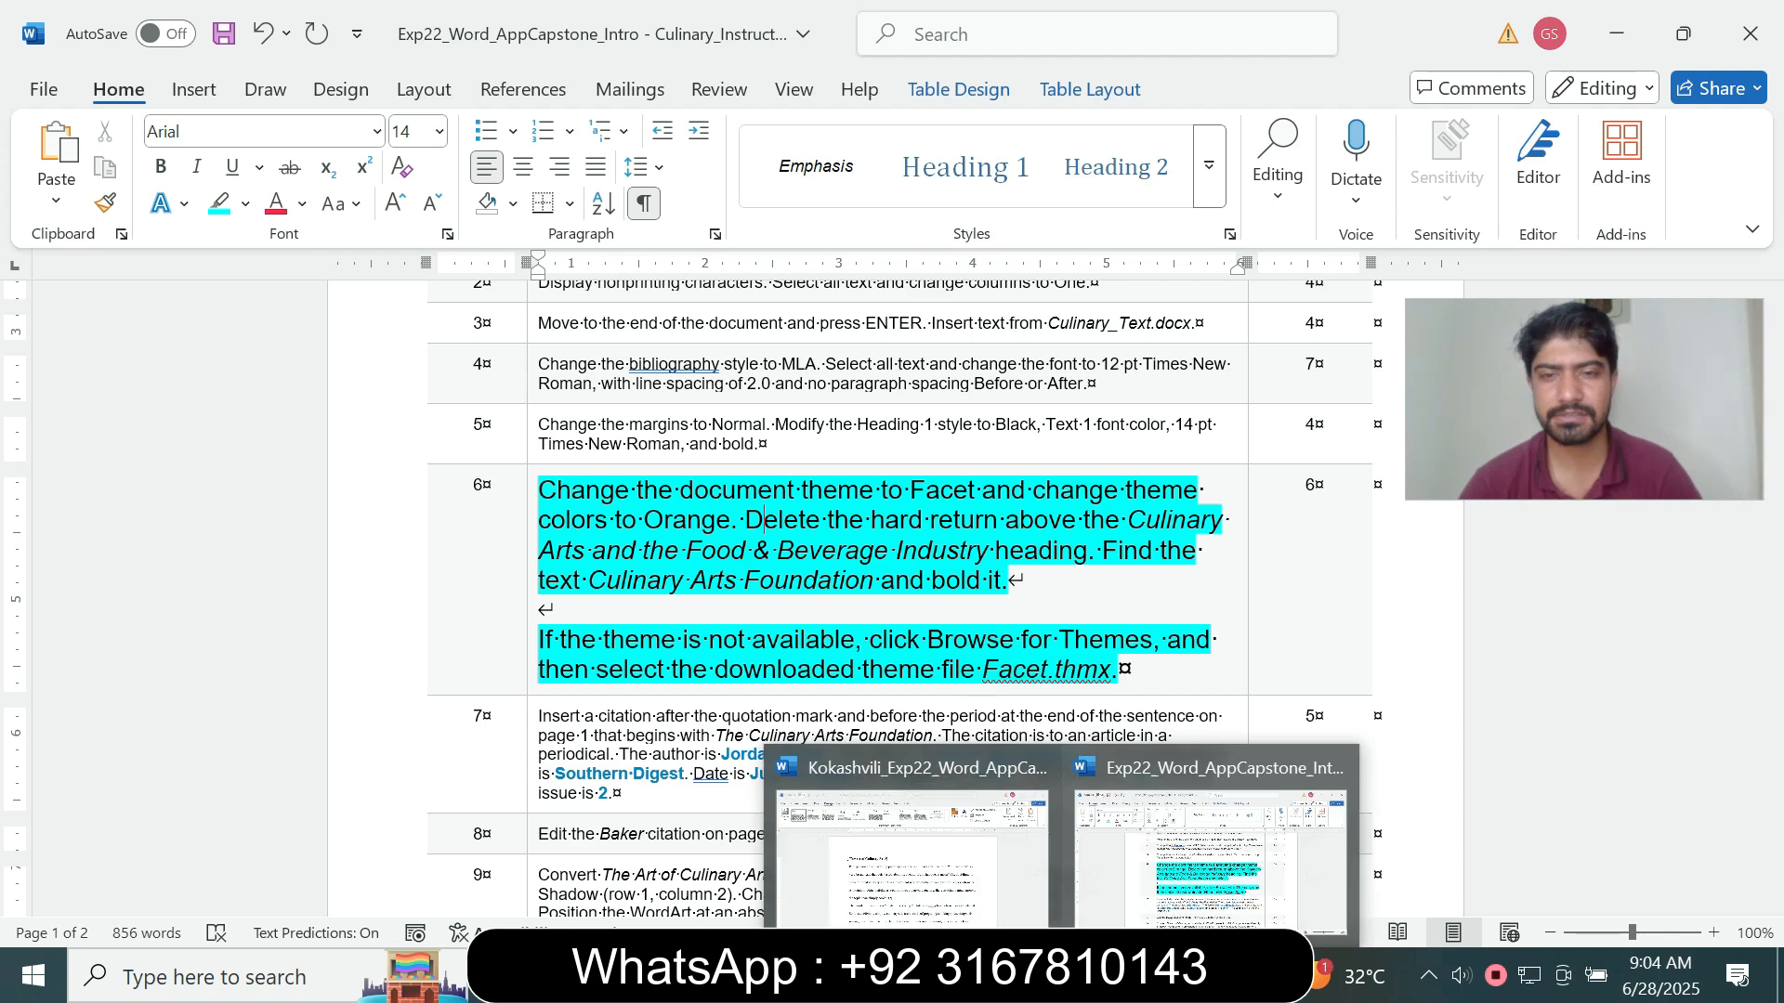
{"action": "left_click", "coordinate": [914, 854]}
{"action": "left_click", "coordinate": [504, 451]}
{"action": "key", "text": "BackSpace"}
{"action": "key", "text": "BackSpace"}
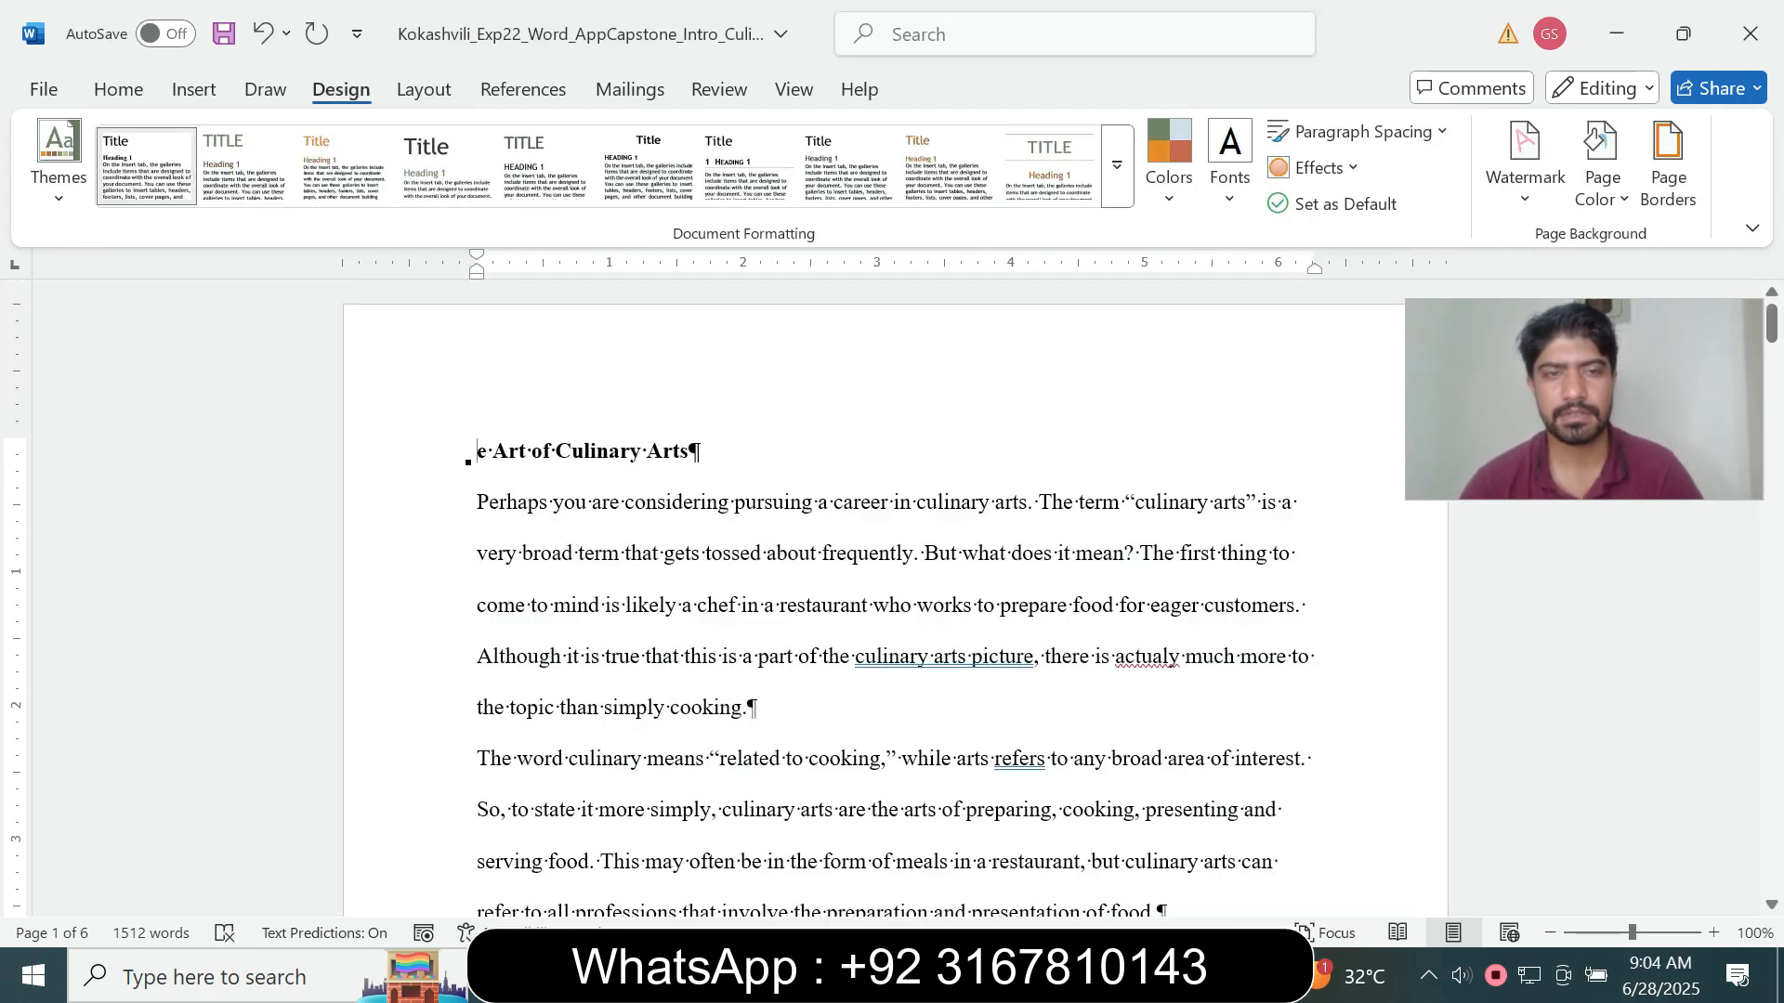
- Copy "Culinary Arts Foundation" from the step 6 instruction and search for it in the Intro_Culinary document
{"action": "mouse_move", "coordinate": [1066, 975]}
{"action": "left_click", "coordinate": [1208, 836]}
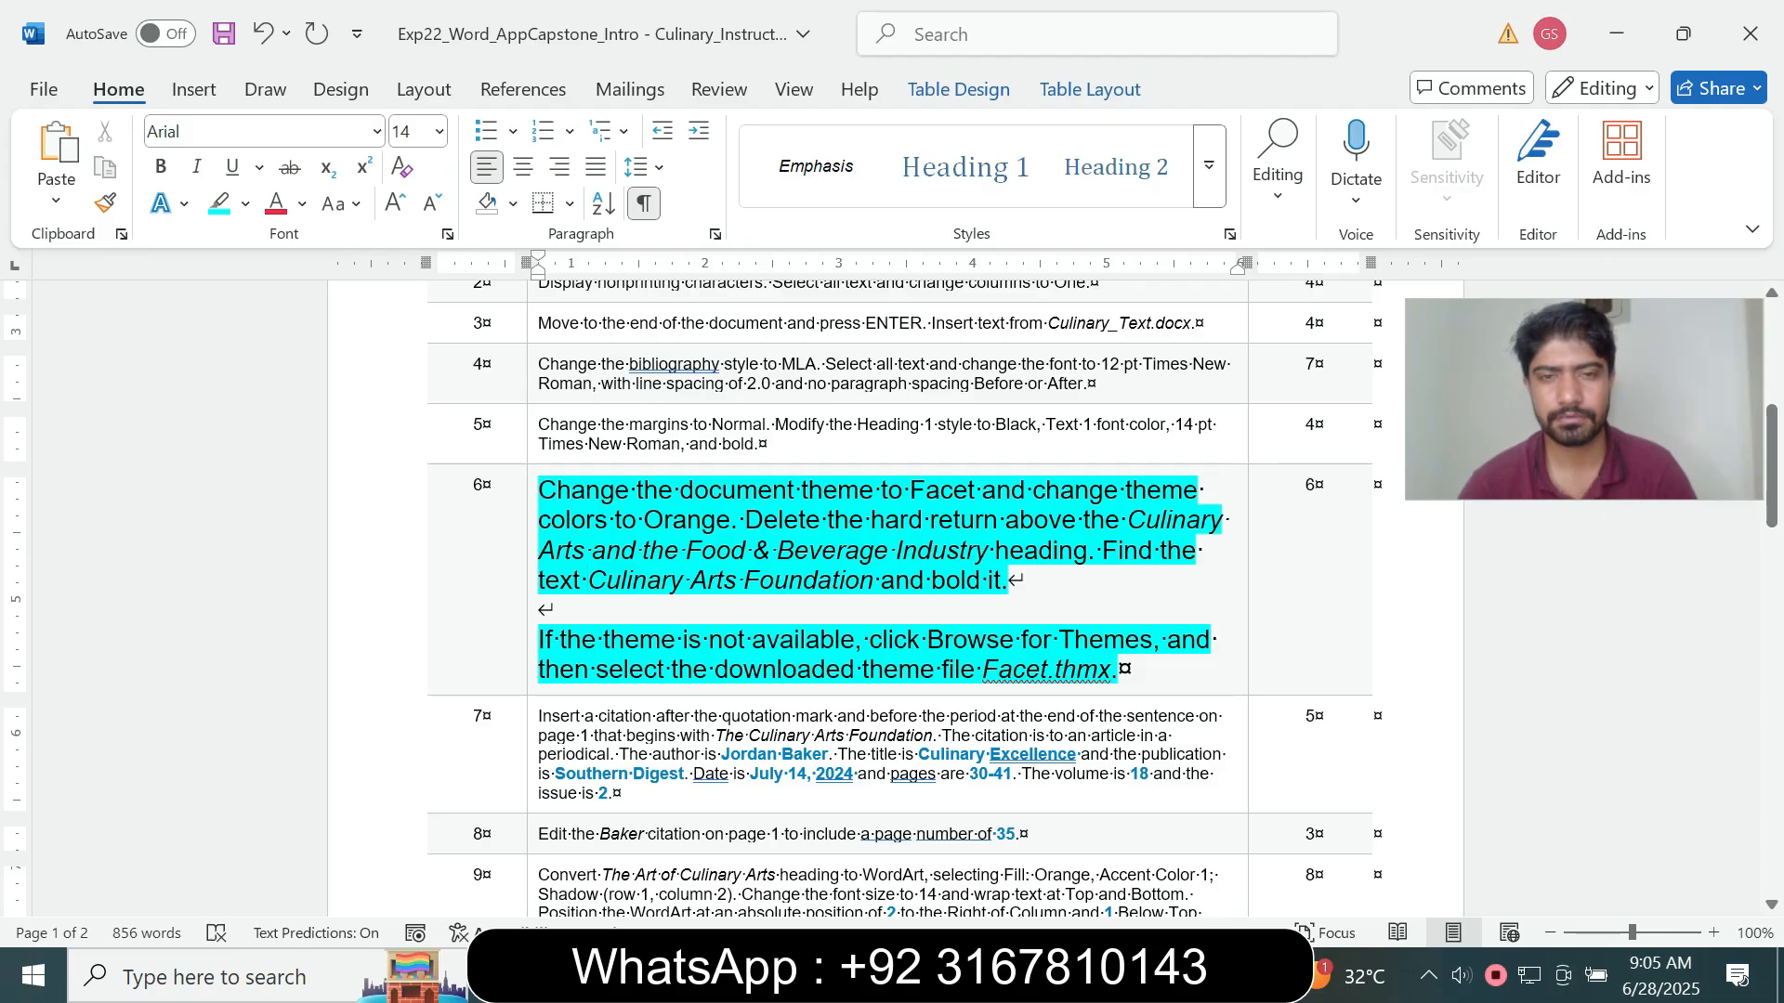
{"action": "left_click_drag", "start_coordinate": [588, 579], "coordinate": [878, 580]}
{"action": "key", "text": "ctrl+c"}
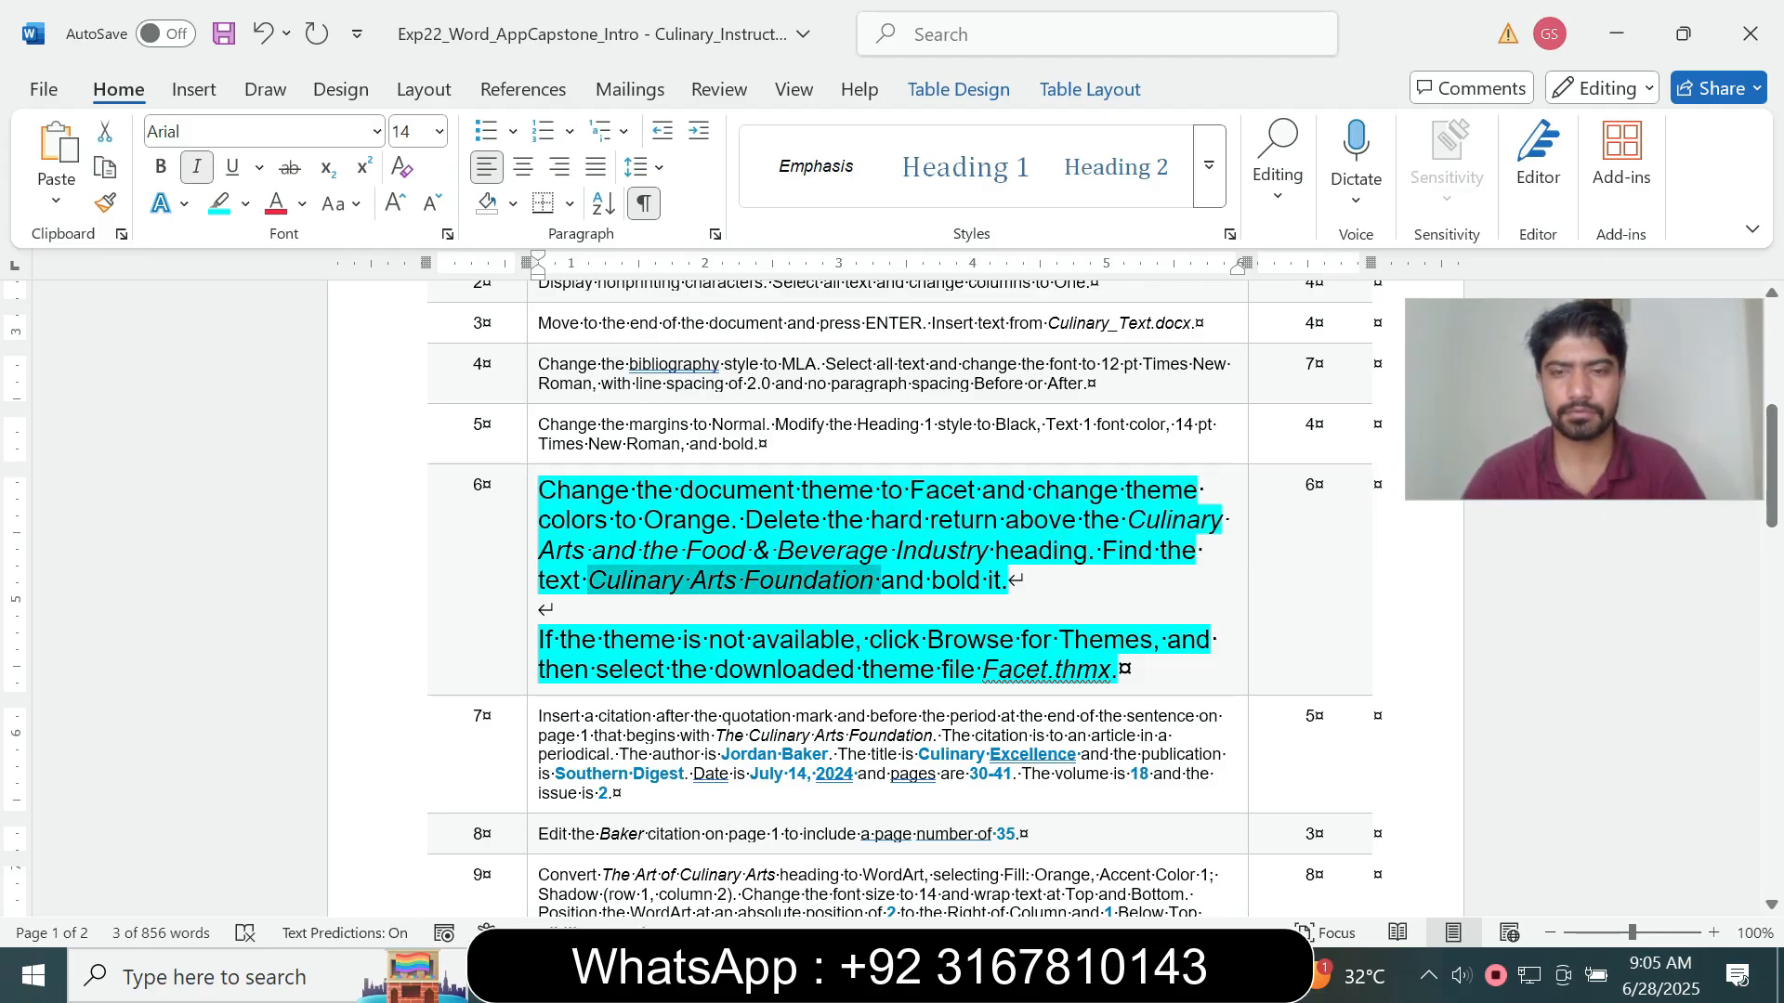
{"action": "mouse_move", "coordinate": [1066, 976]}
{"action": "left_click", "coordinate": [925, 864]}
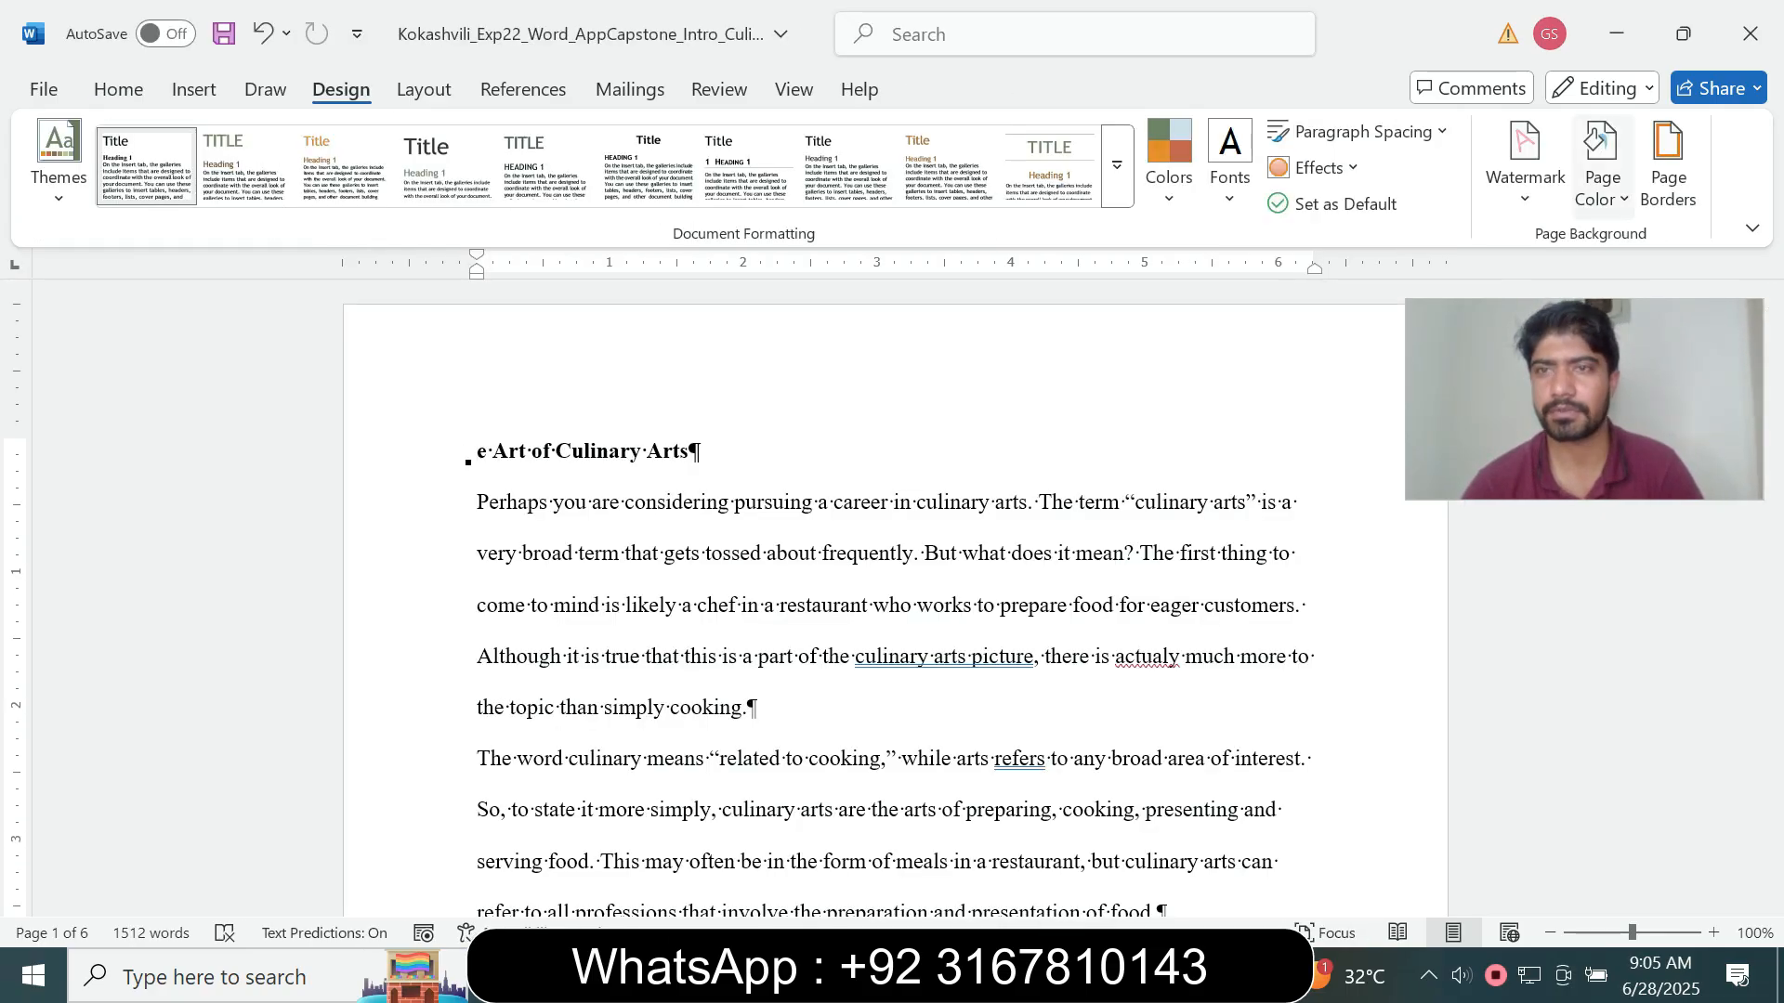
{"action": "left_click", "coordinate": [118, 89]}
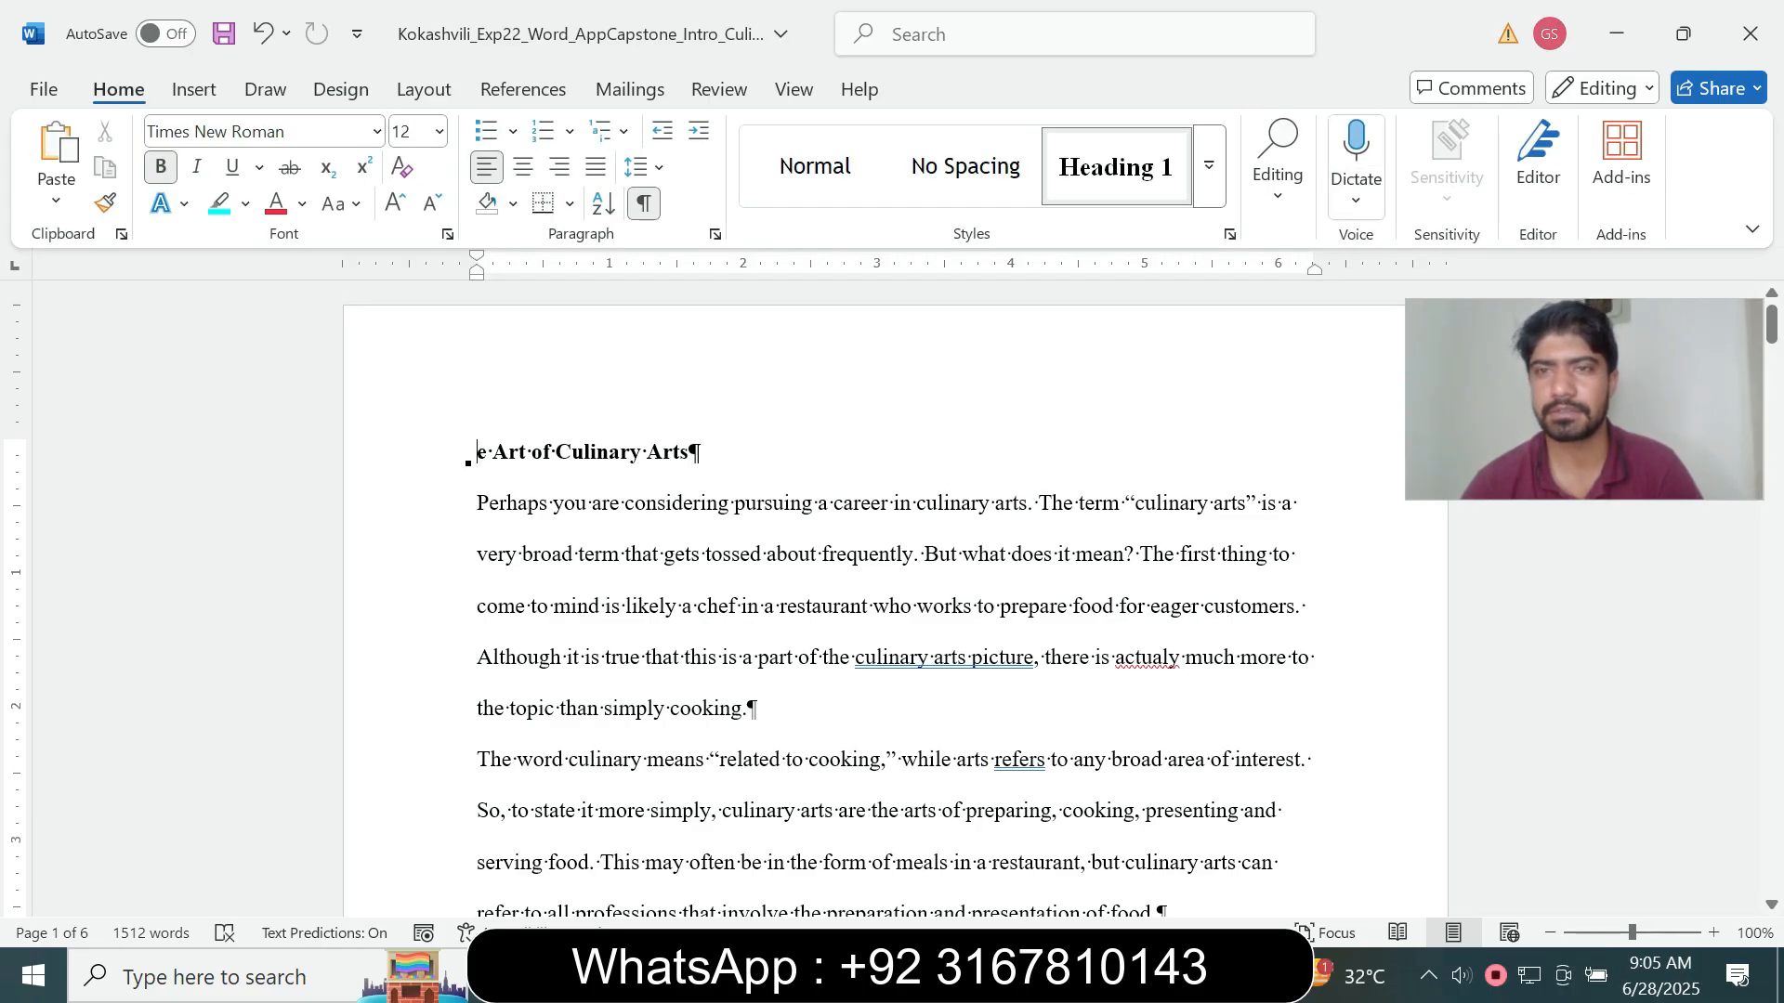
{"action": "left_click", "coordinate": [1278, 171]}
{"action": "left_click", "coordinate": [1287, 263]}
{"action": "key", "text": "ctrl+v"}
{"action": "key", "text": "Return"}
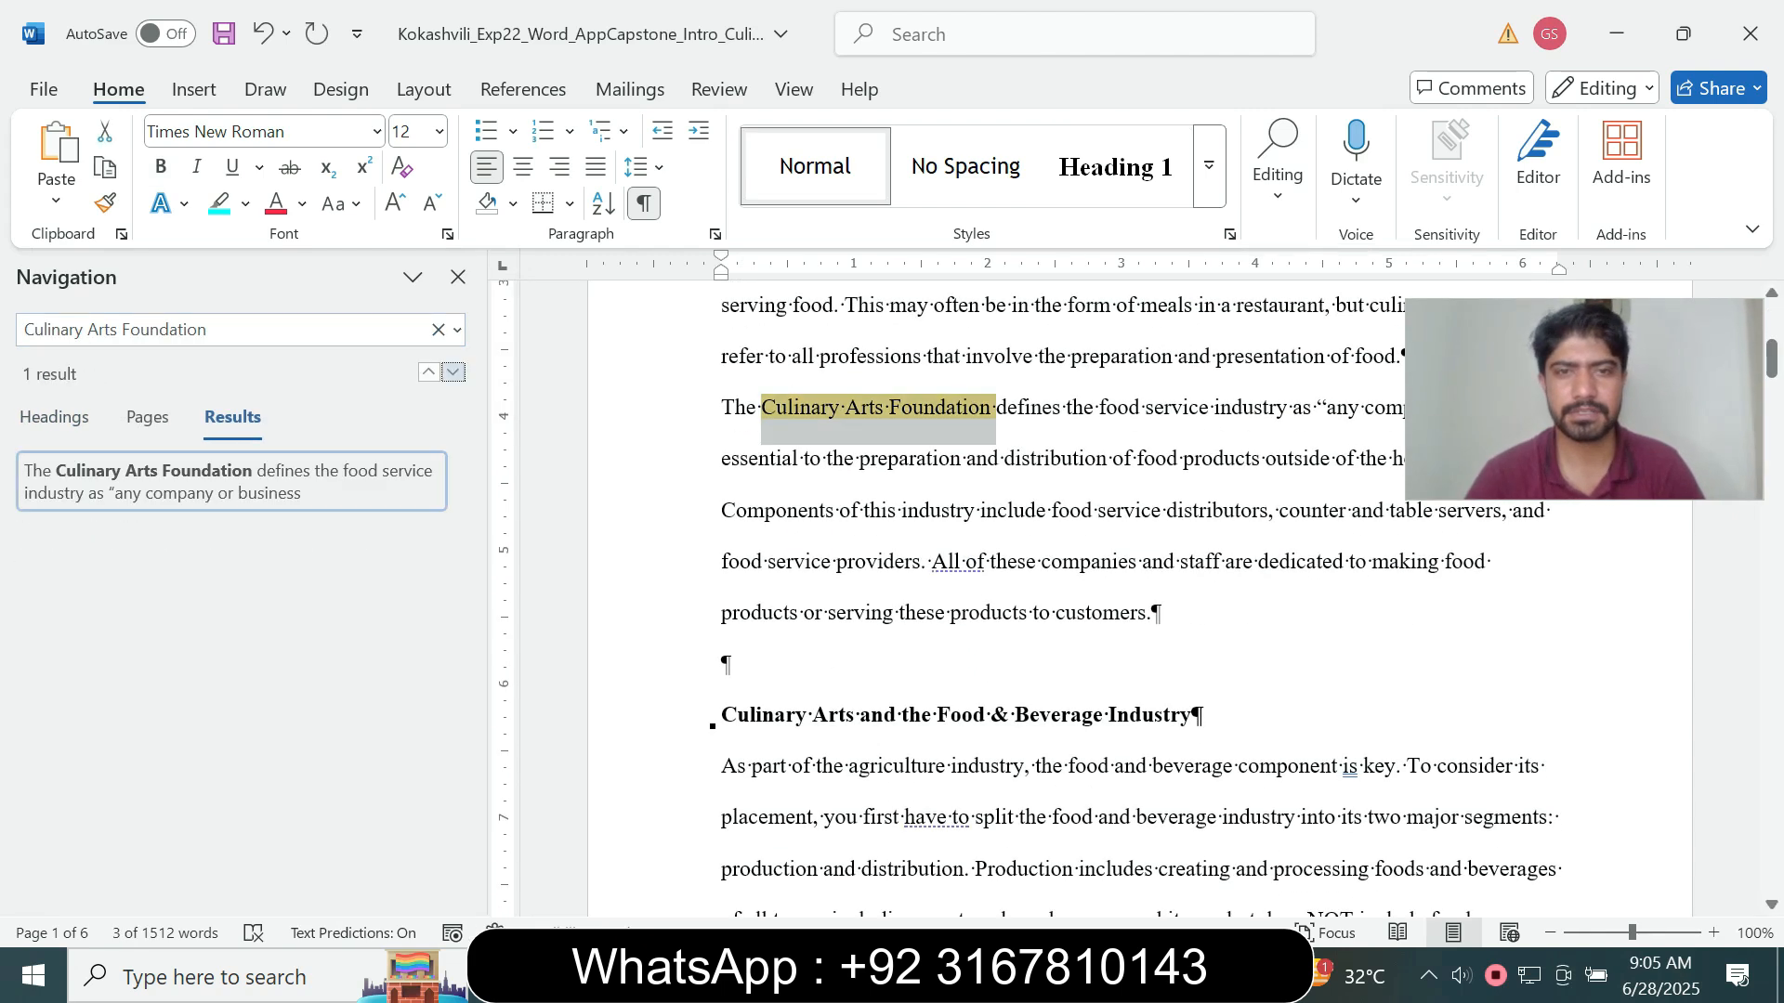
- Bold the found text "Culinary Arts Foundation" and close the search
{"action": "left_click_drag", "start_coordinate": [762, 409], "coordinate": [990, 408]}
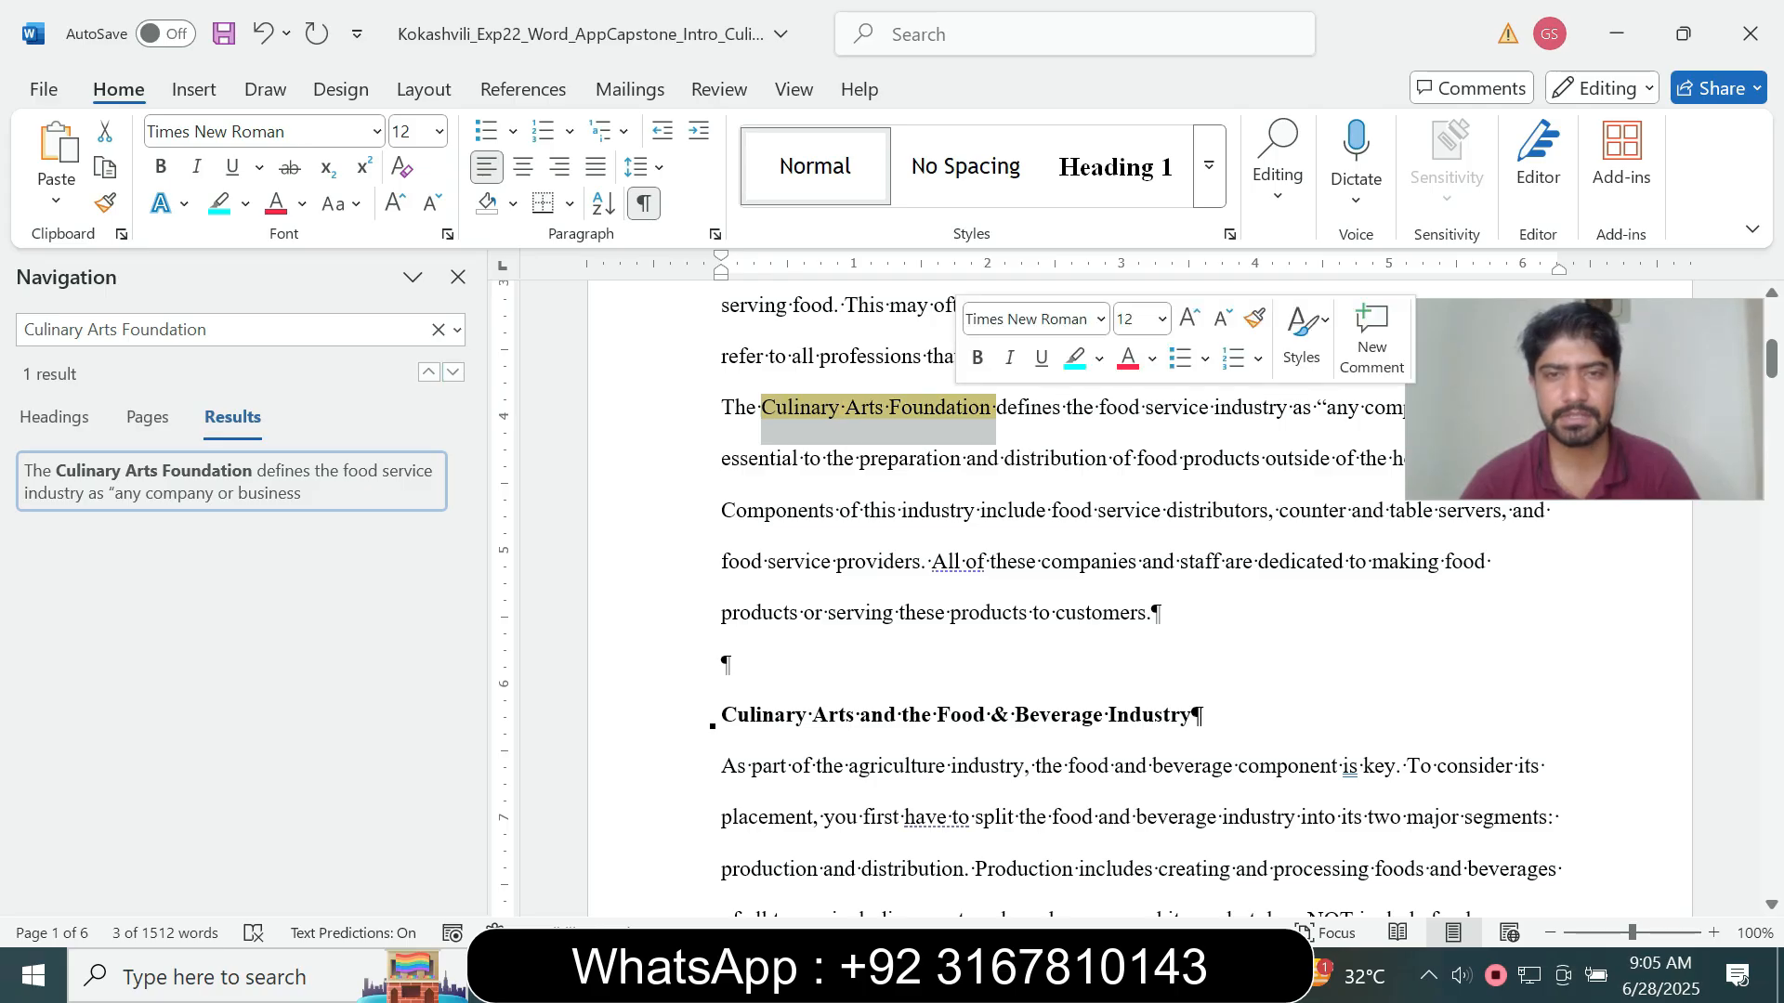
{"action": "left_click", "coordinate": [978, 357]}
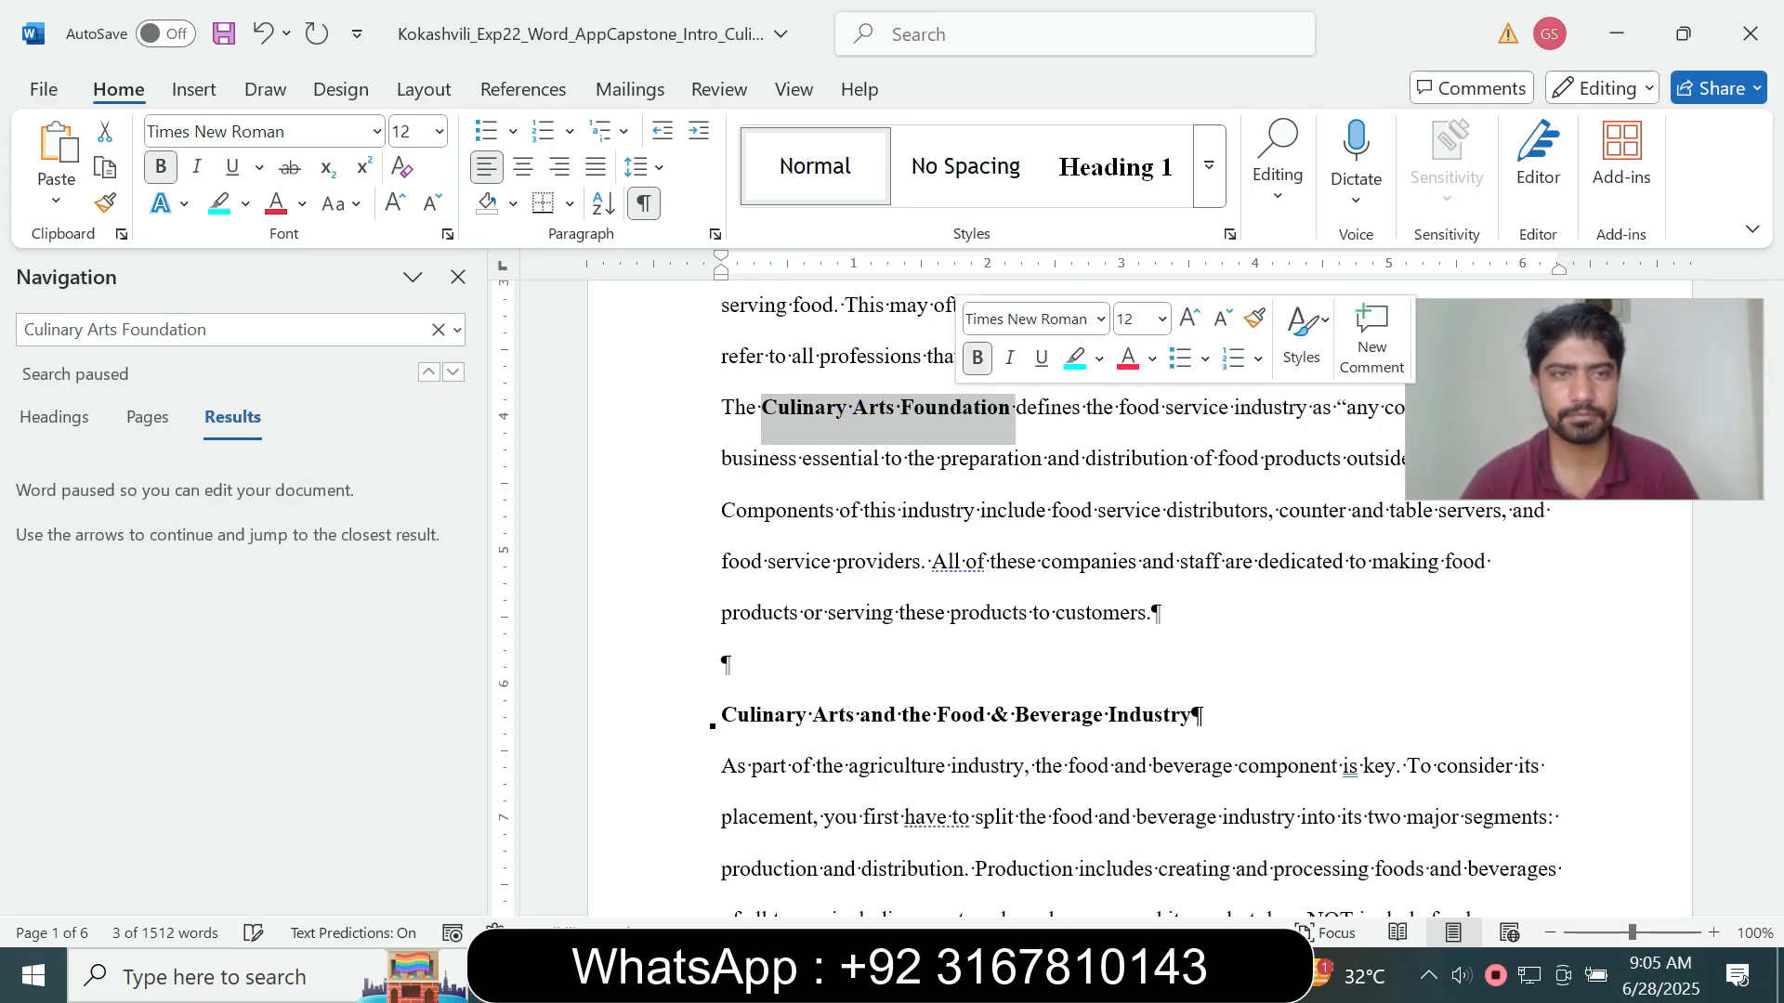
{"action": "left_click", "coordinate": [458, 277]}
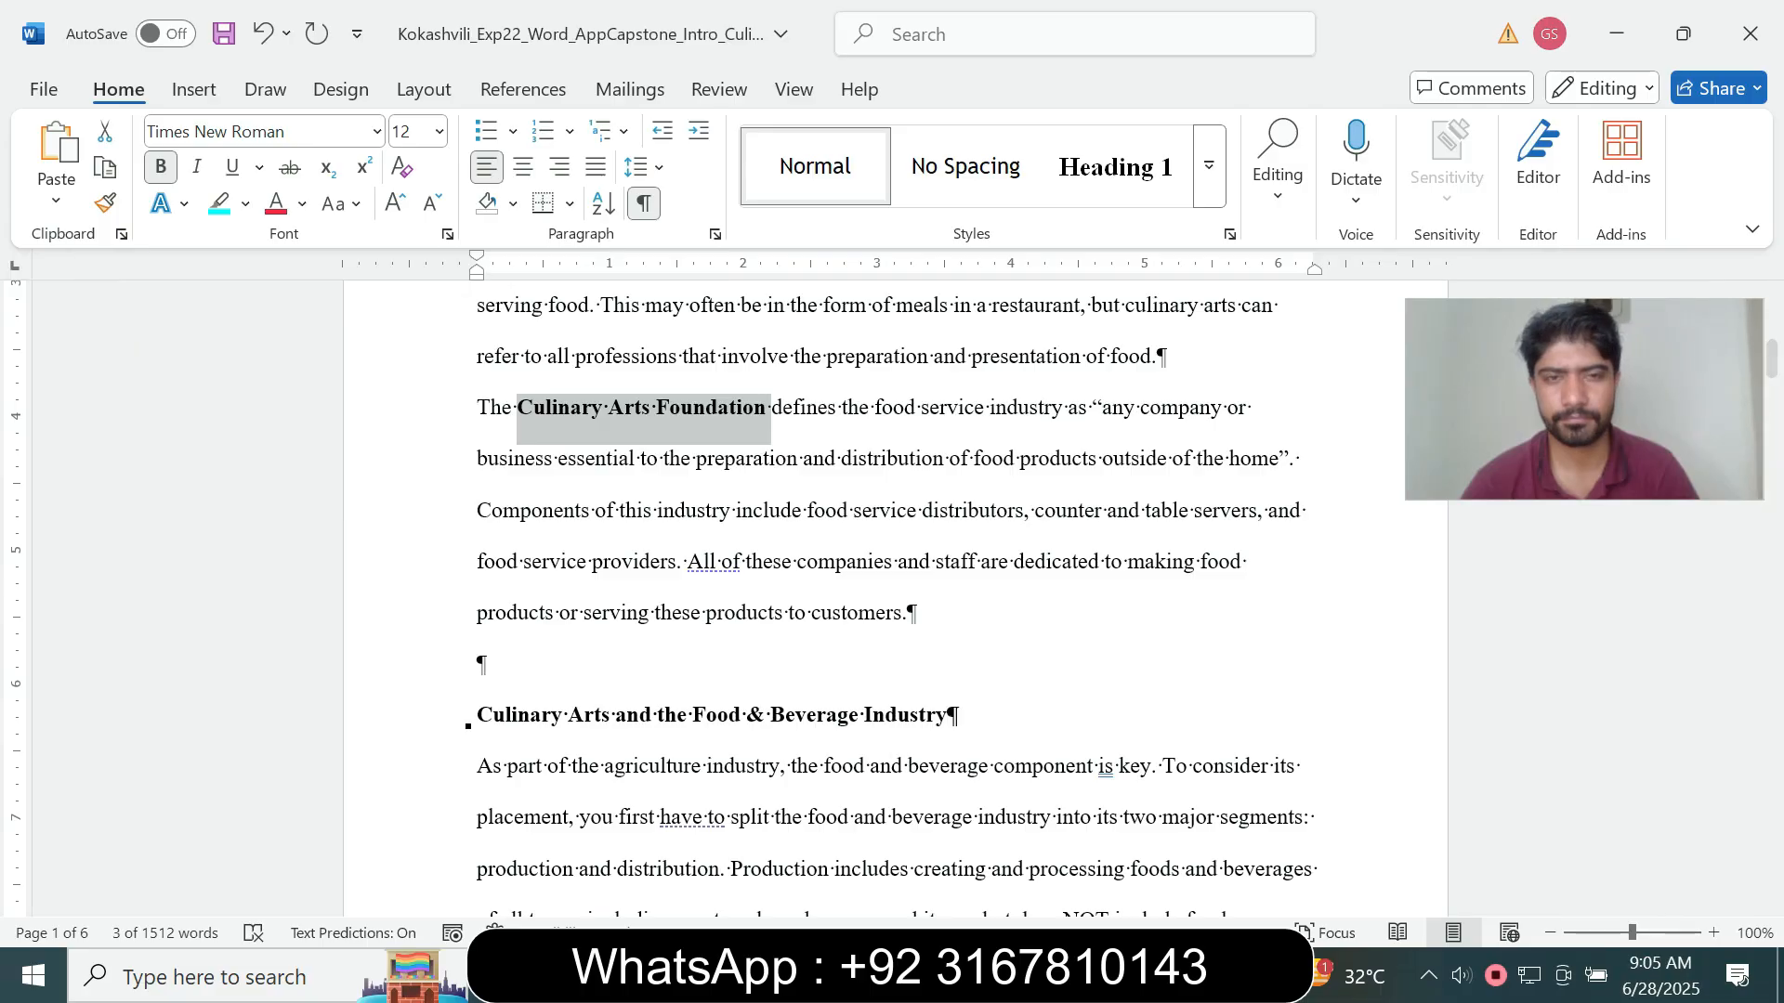
- Return to the instructions document, set the step 6 instruction text back to 9 pt, and remove its highlighting
{"action": "left_click", "coordinate": [1061, 975]}
{"action": "left_click", "coordinate": [1210, 855]}
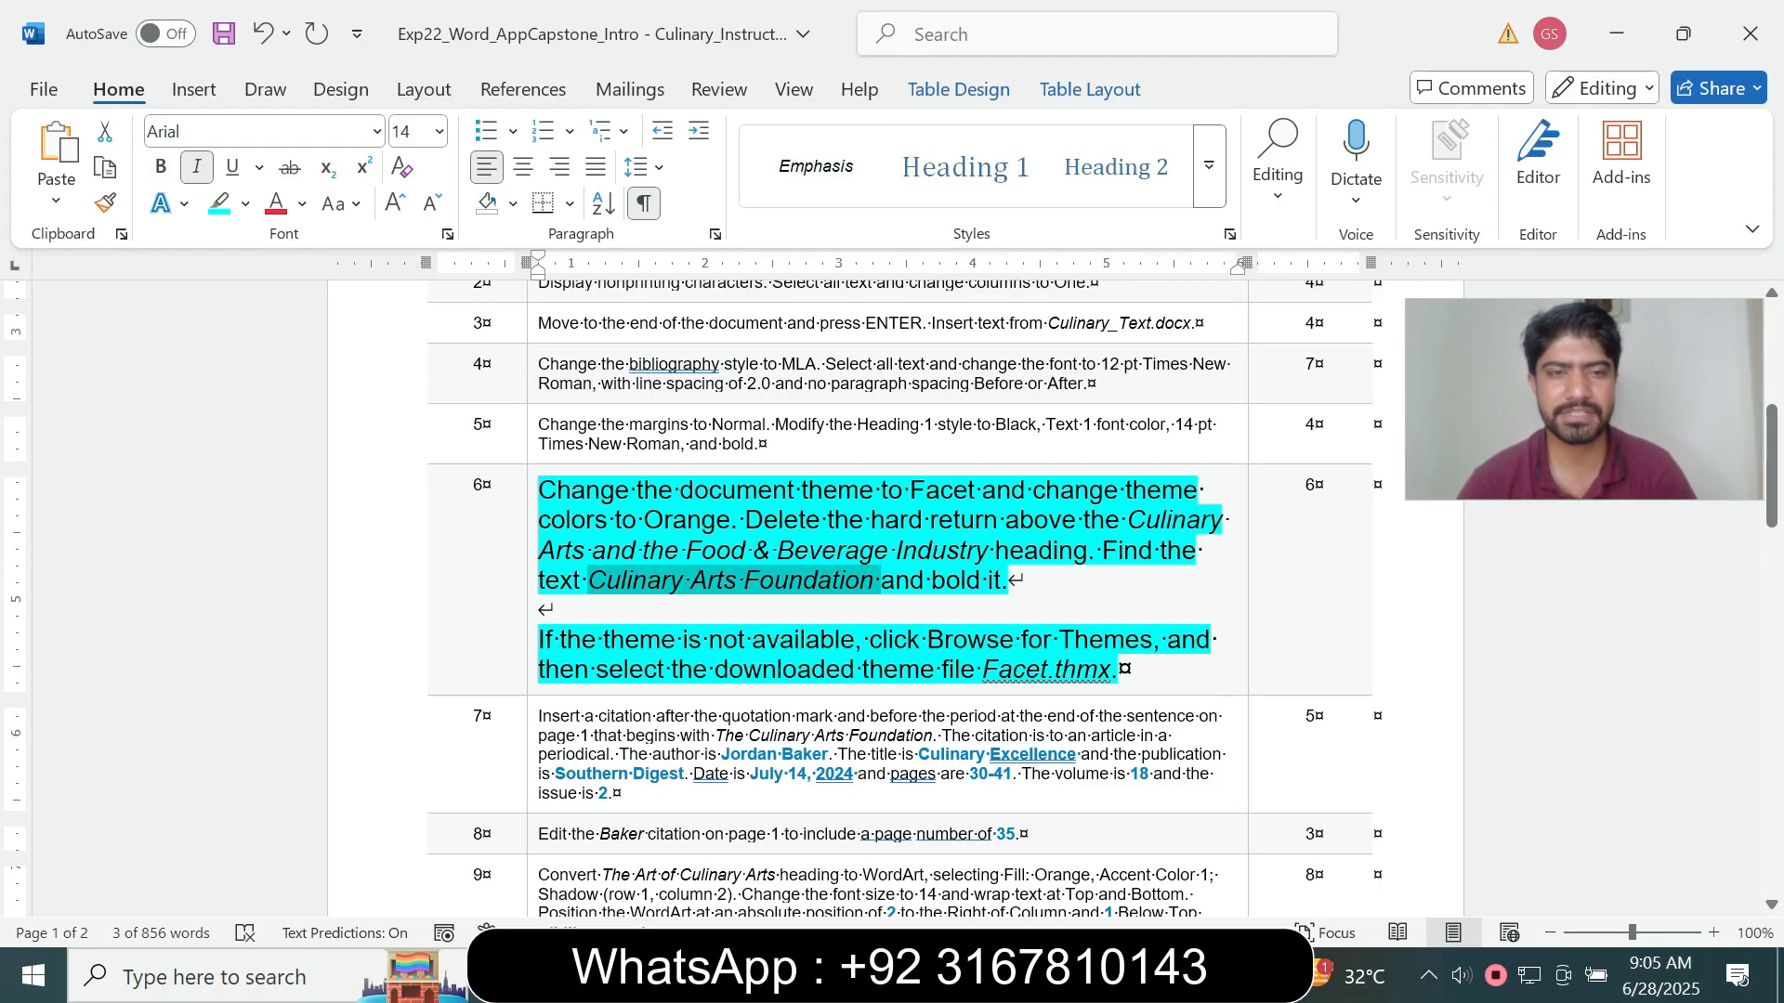
{"action": "left_click", "coordinate": [533, 624]}
{"action": "left_click", "coordinate": [699, 540]}
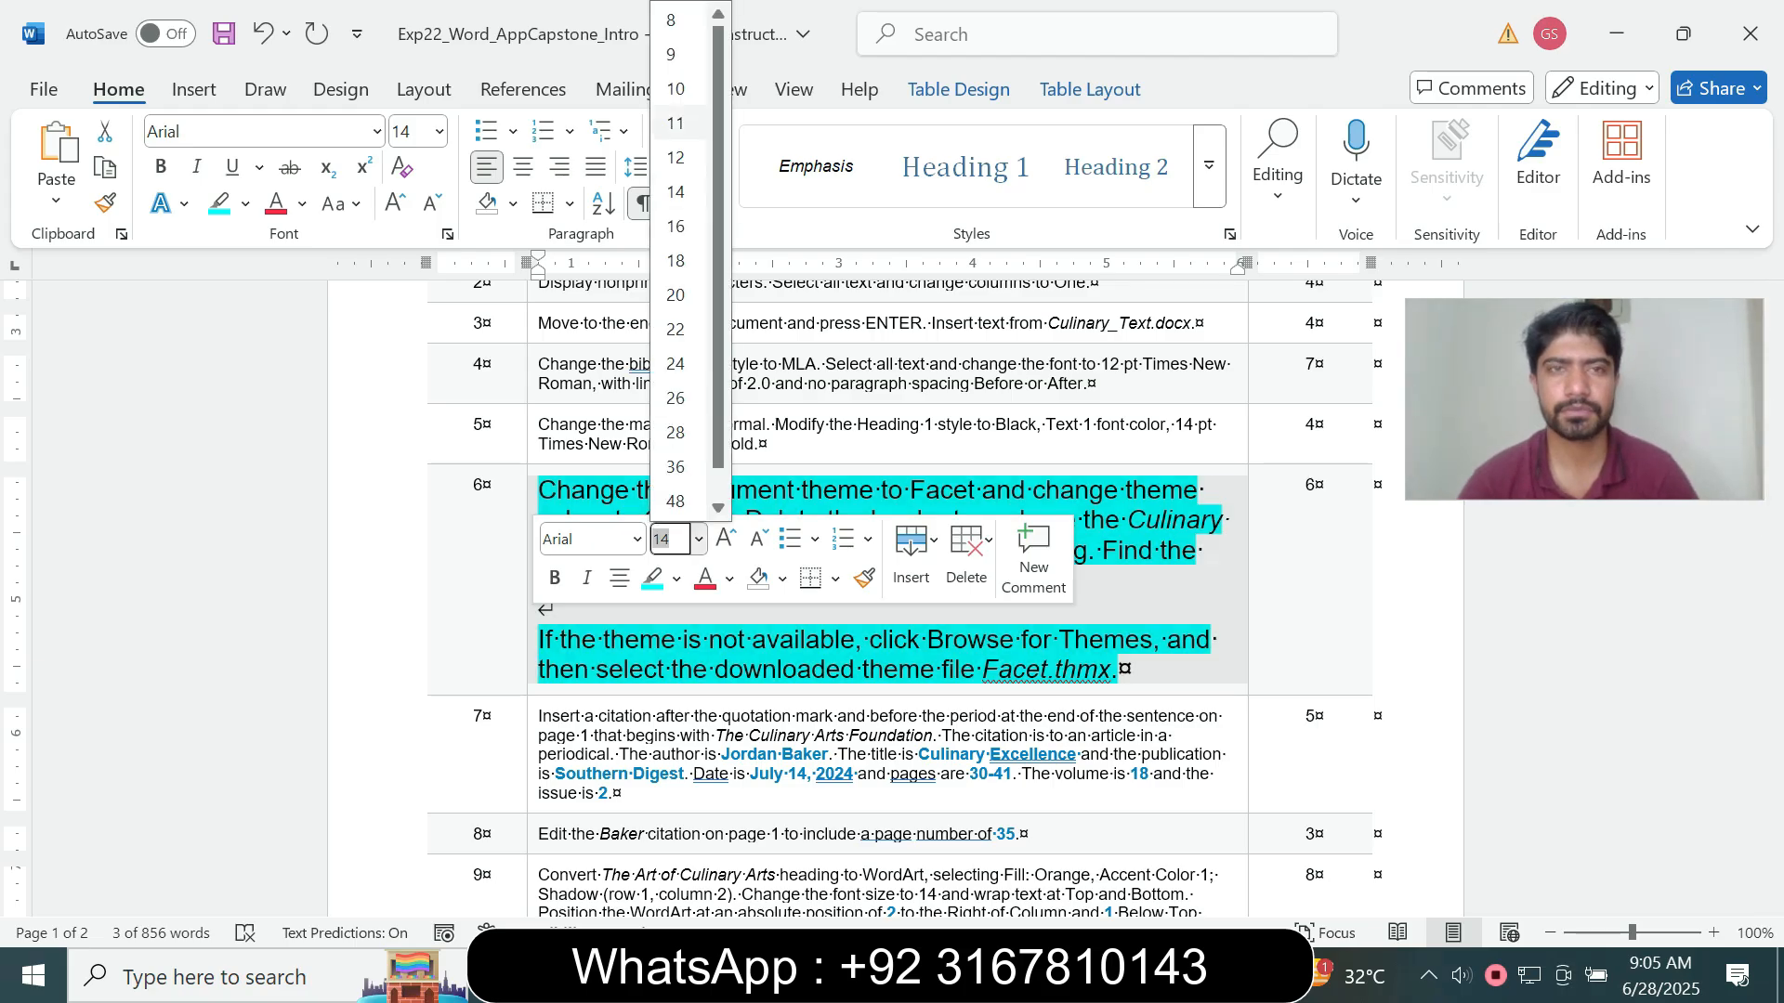
{"action": "left_click", "coordinate": [679, 53]}
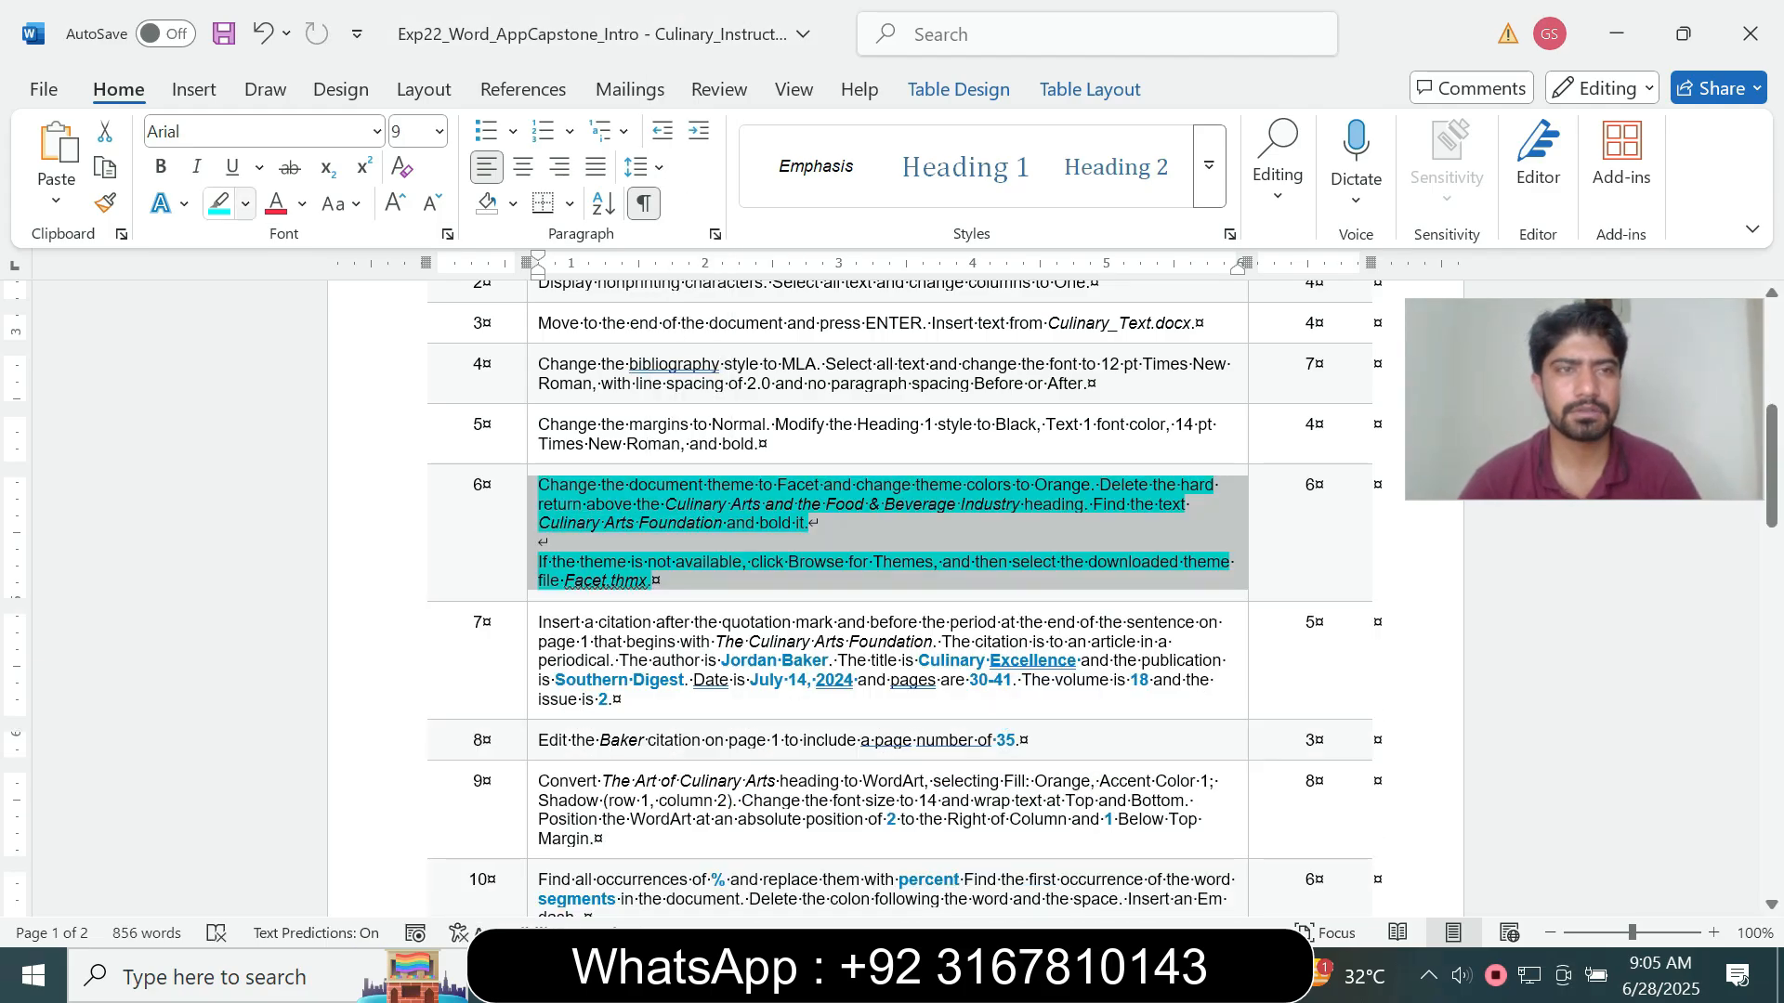
{"action": "left_click", "coordinate": [245, 205]}
{"action": "left_click", "coordinate": [288, 428]}
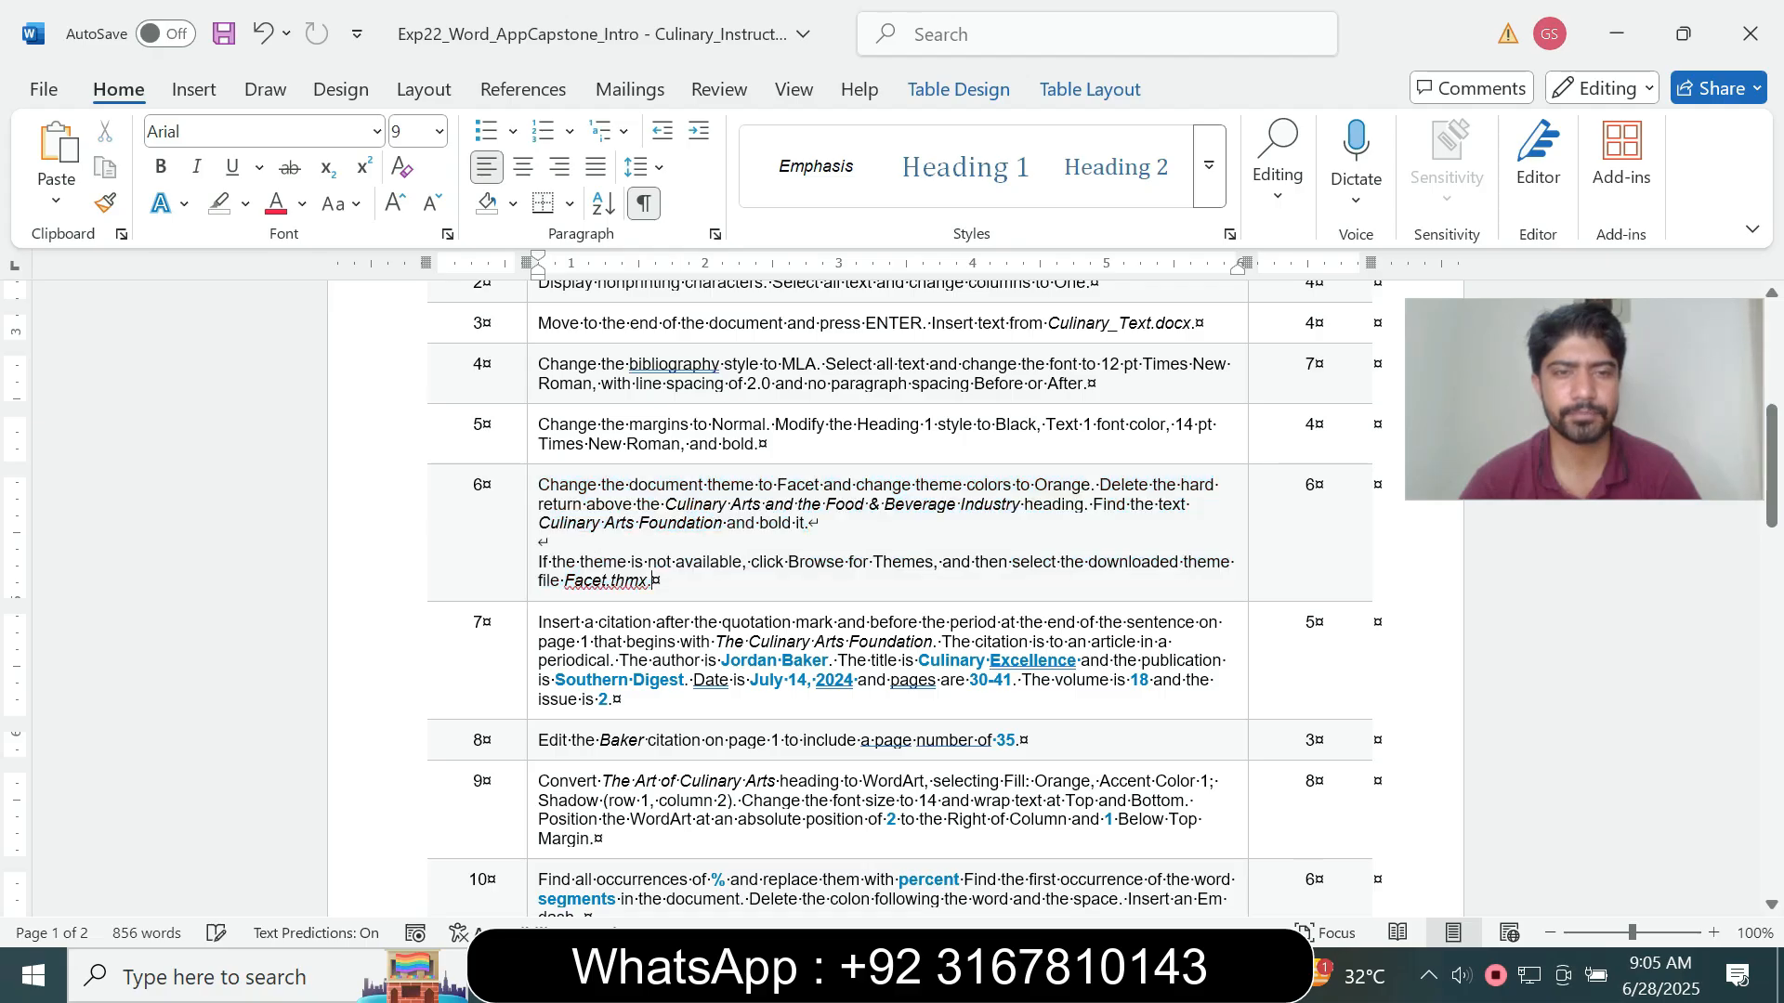
- Enlarge the step 7 instruction text to 14 pt and highlight it in turquoise
{"action": "triple_click", "coordinate": [604, 660]}
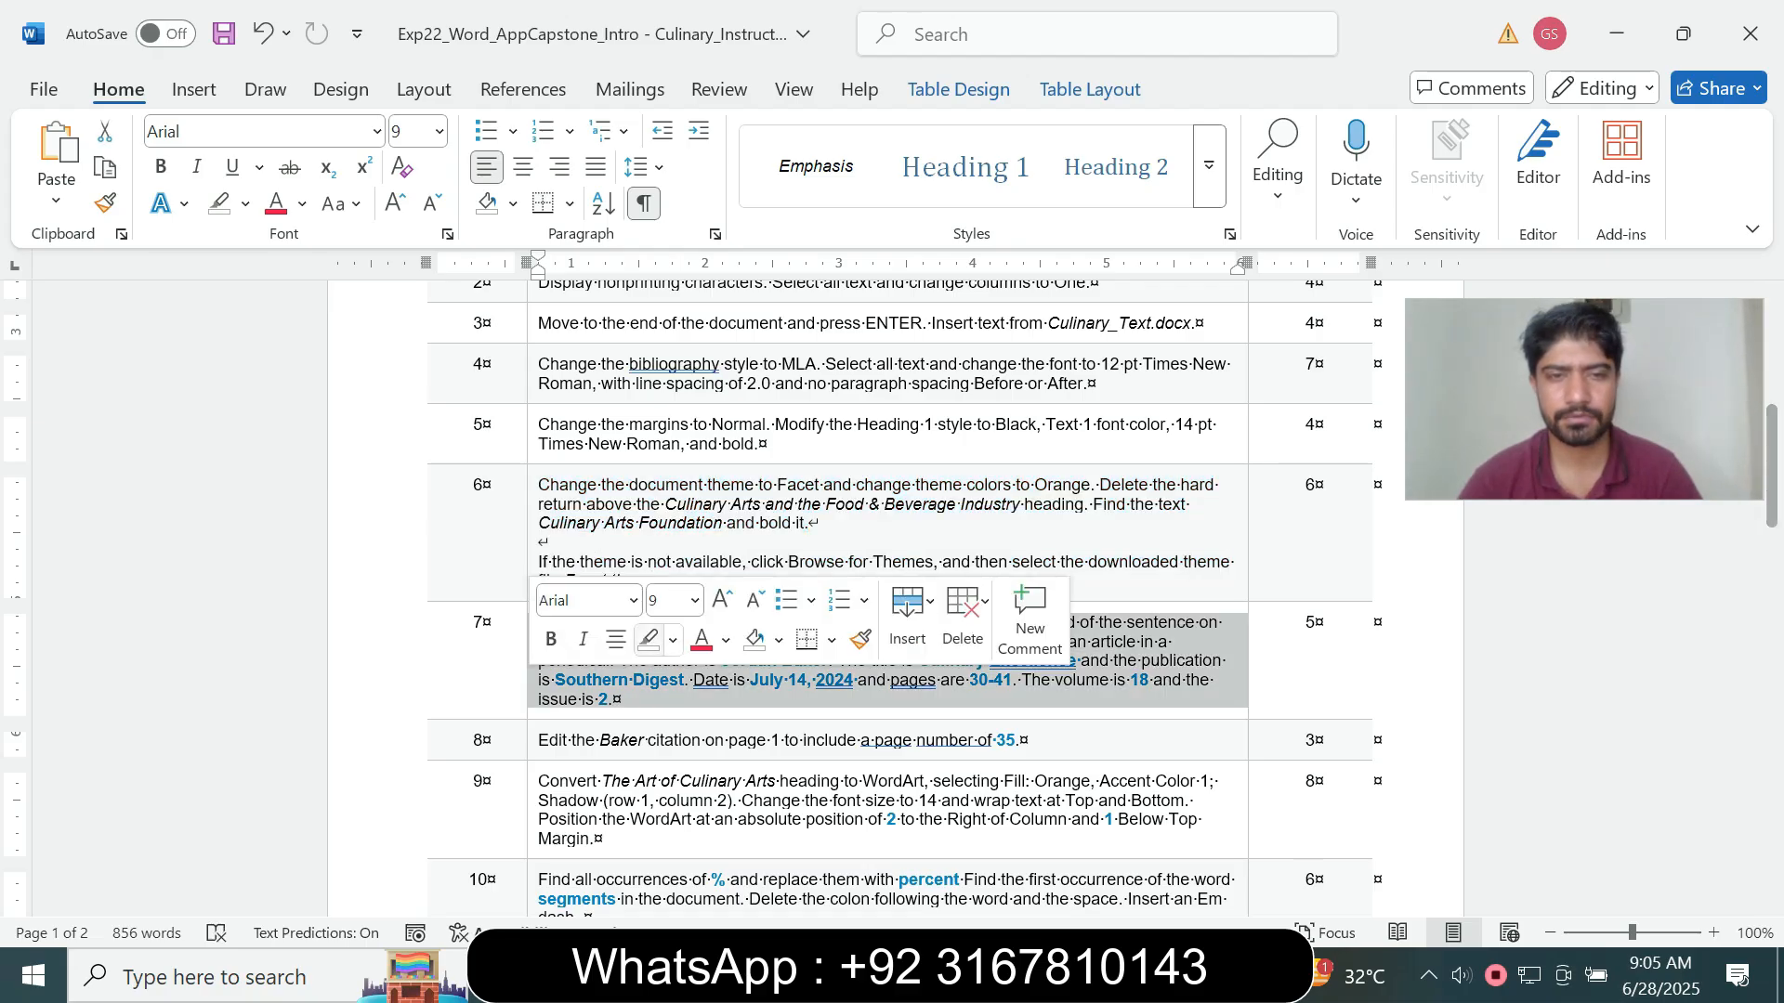
{"action": "left_click", "coordinate": [694, 600]}
{"action": "left_click", "coordinate": [671, 221]}
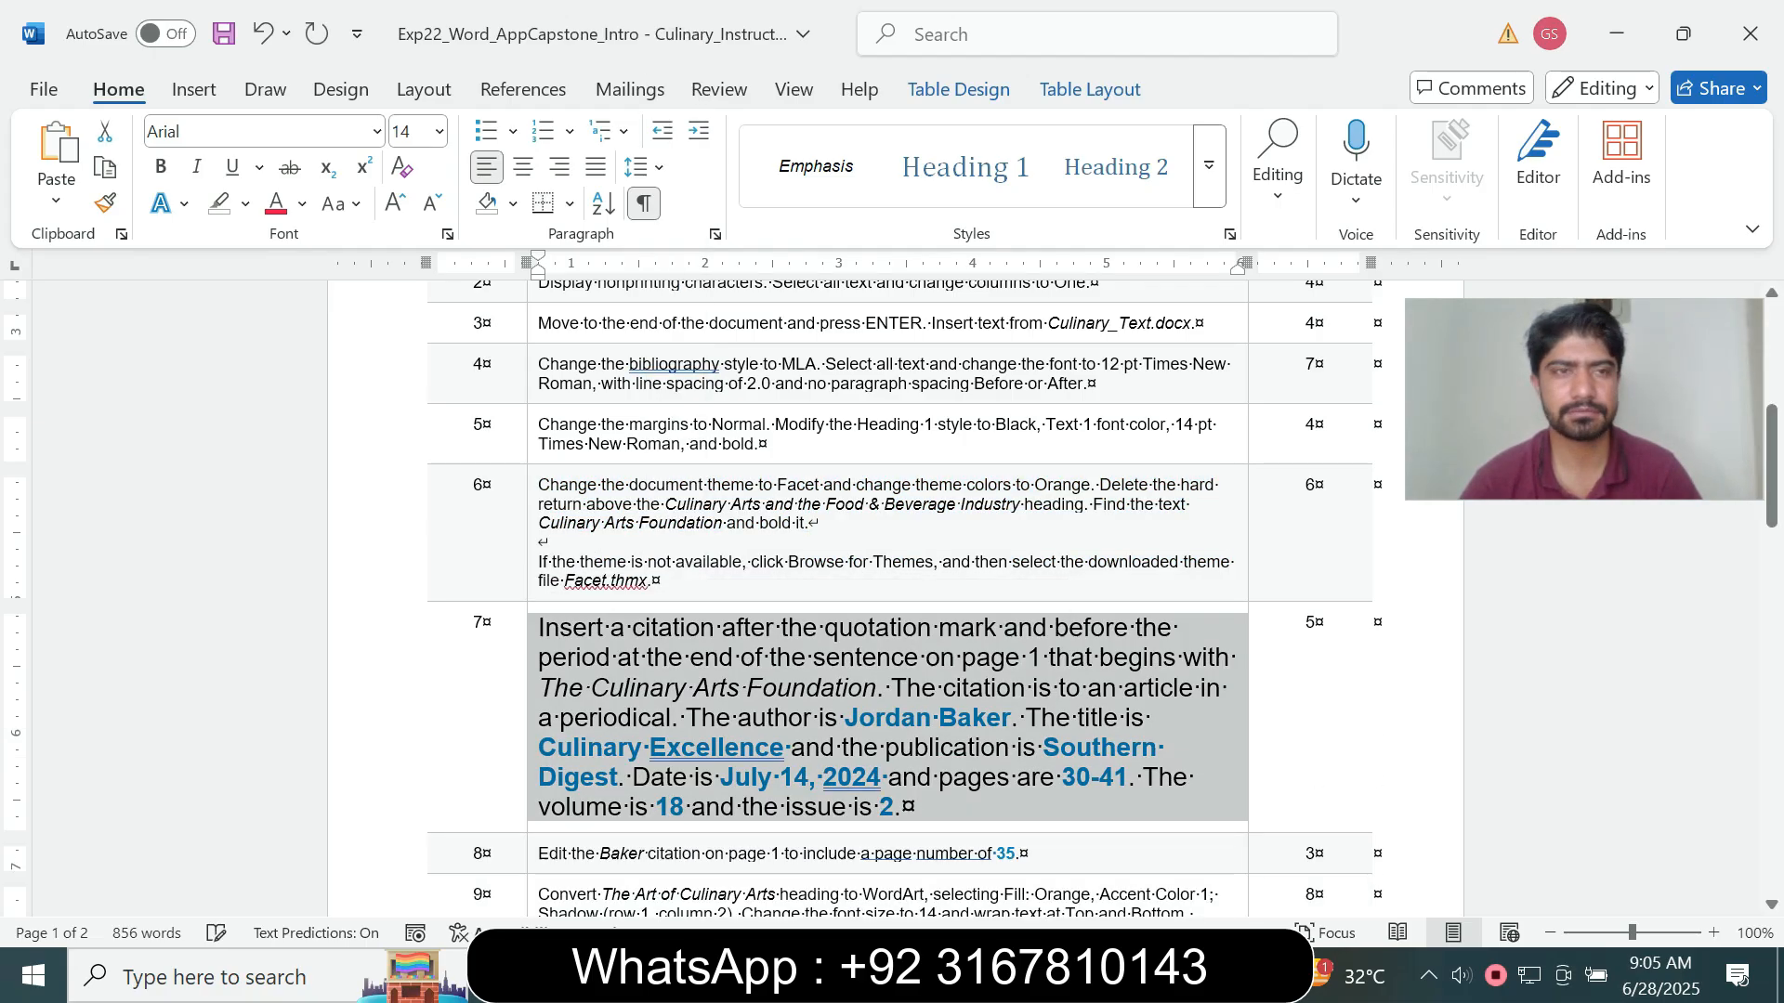
{"action": "left_click", "coordinate": [245, 204]}
{"action": "left_click", "coordinate": [308, 295]}
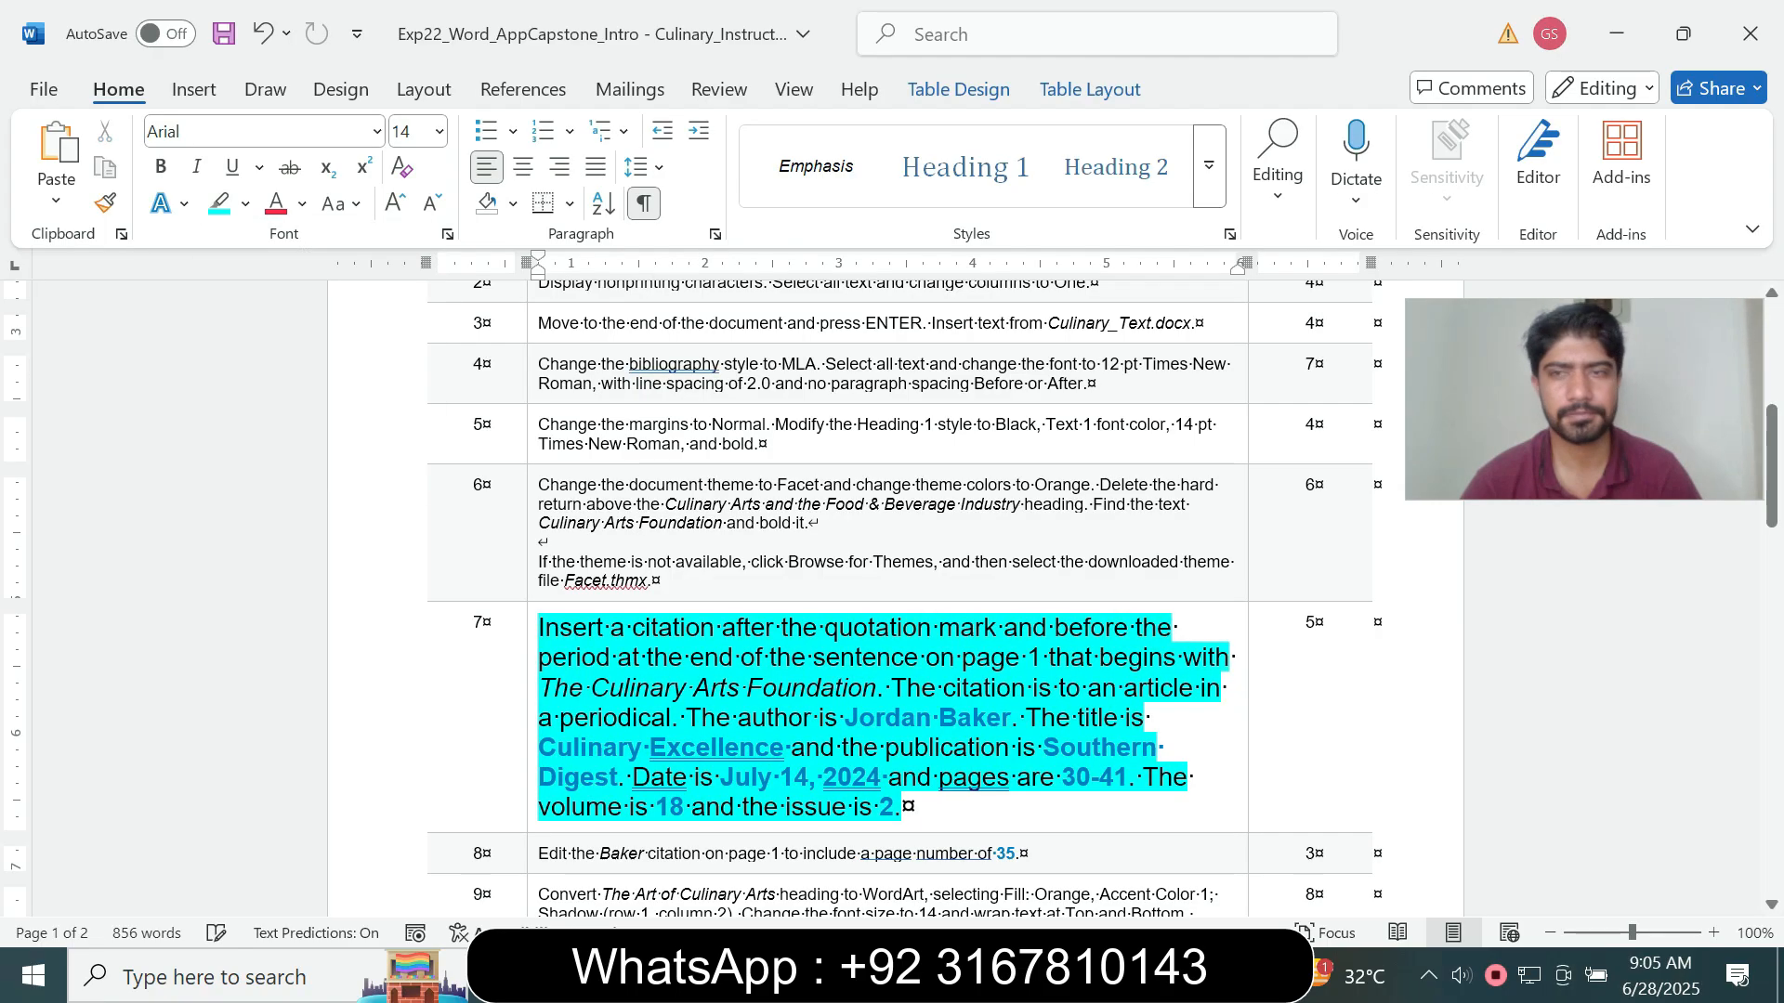
- Read the citation requirement in step 7 and place the insertion point at the end of the Culinary Arts Foundation sentence in the Intro_Culinary document
{"action": "right_click", "coordinate": [1771, 481]}
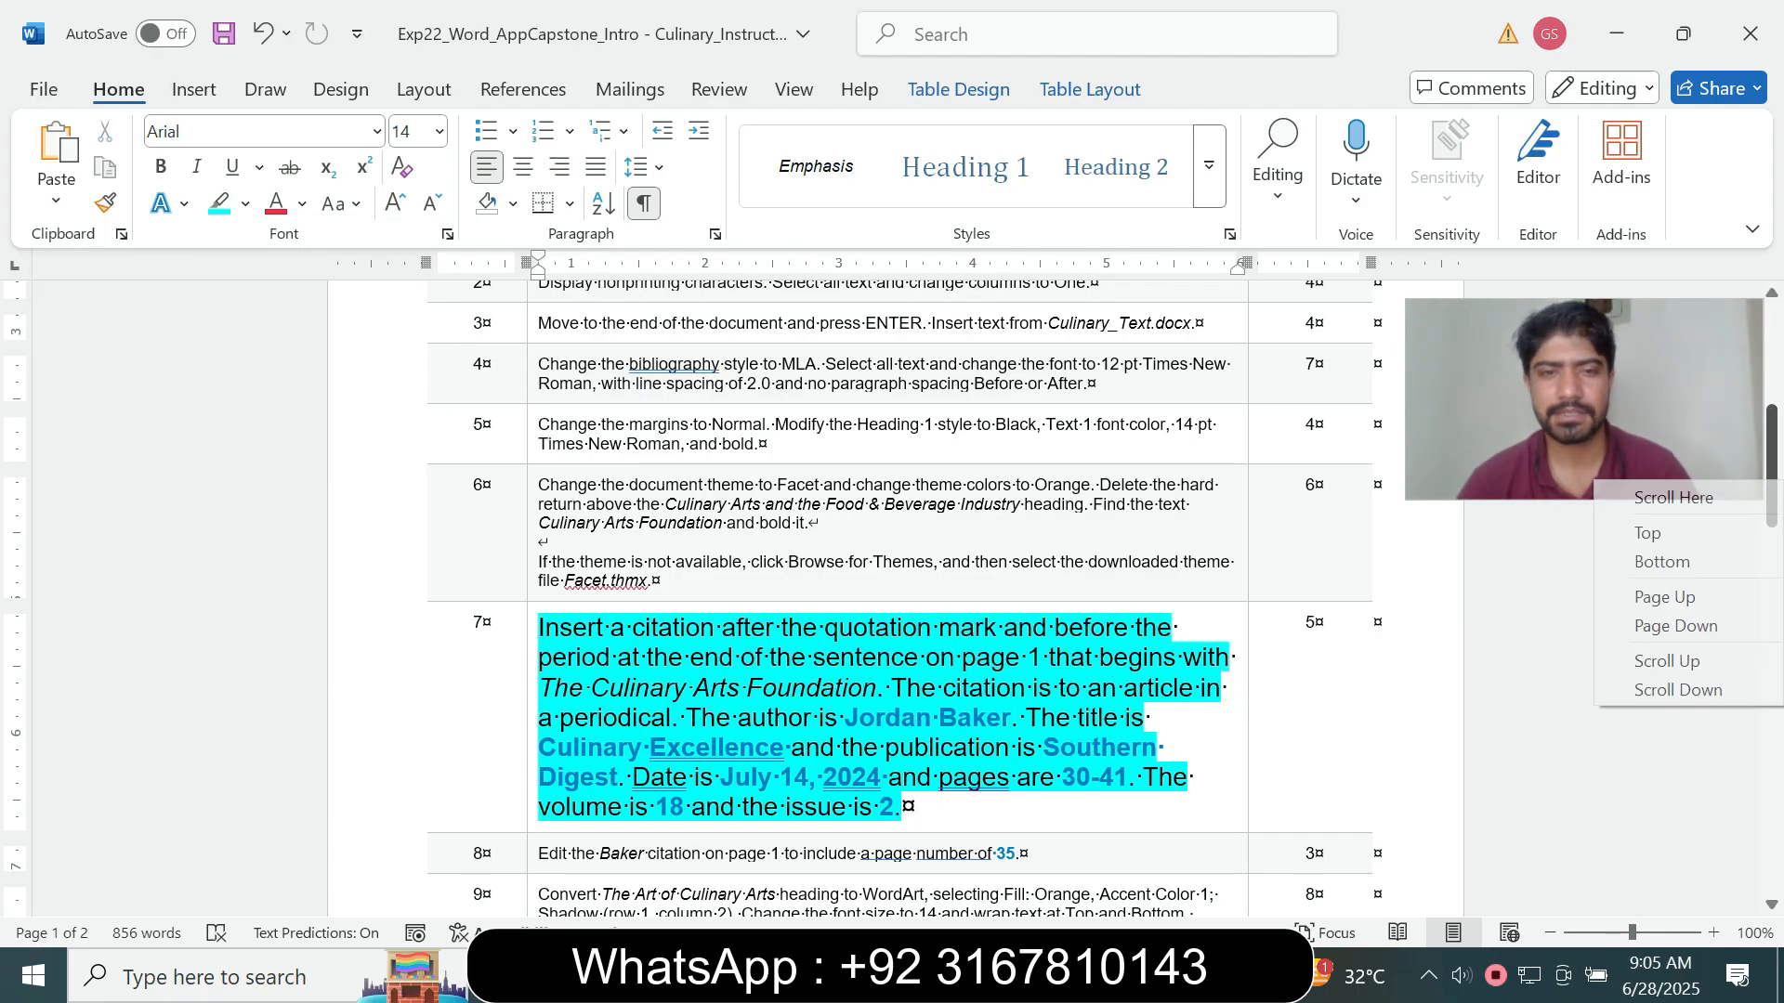
{"action": "left_click", "coordinate": [1772, 481]}
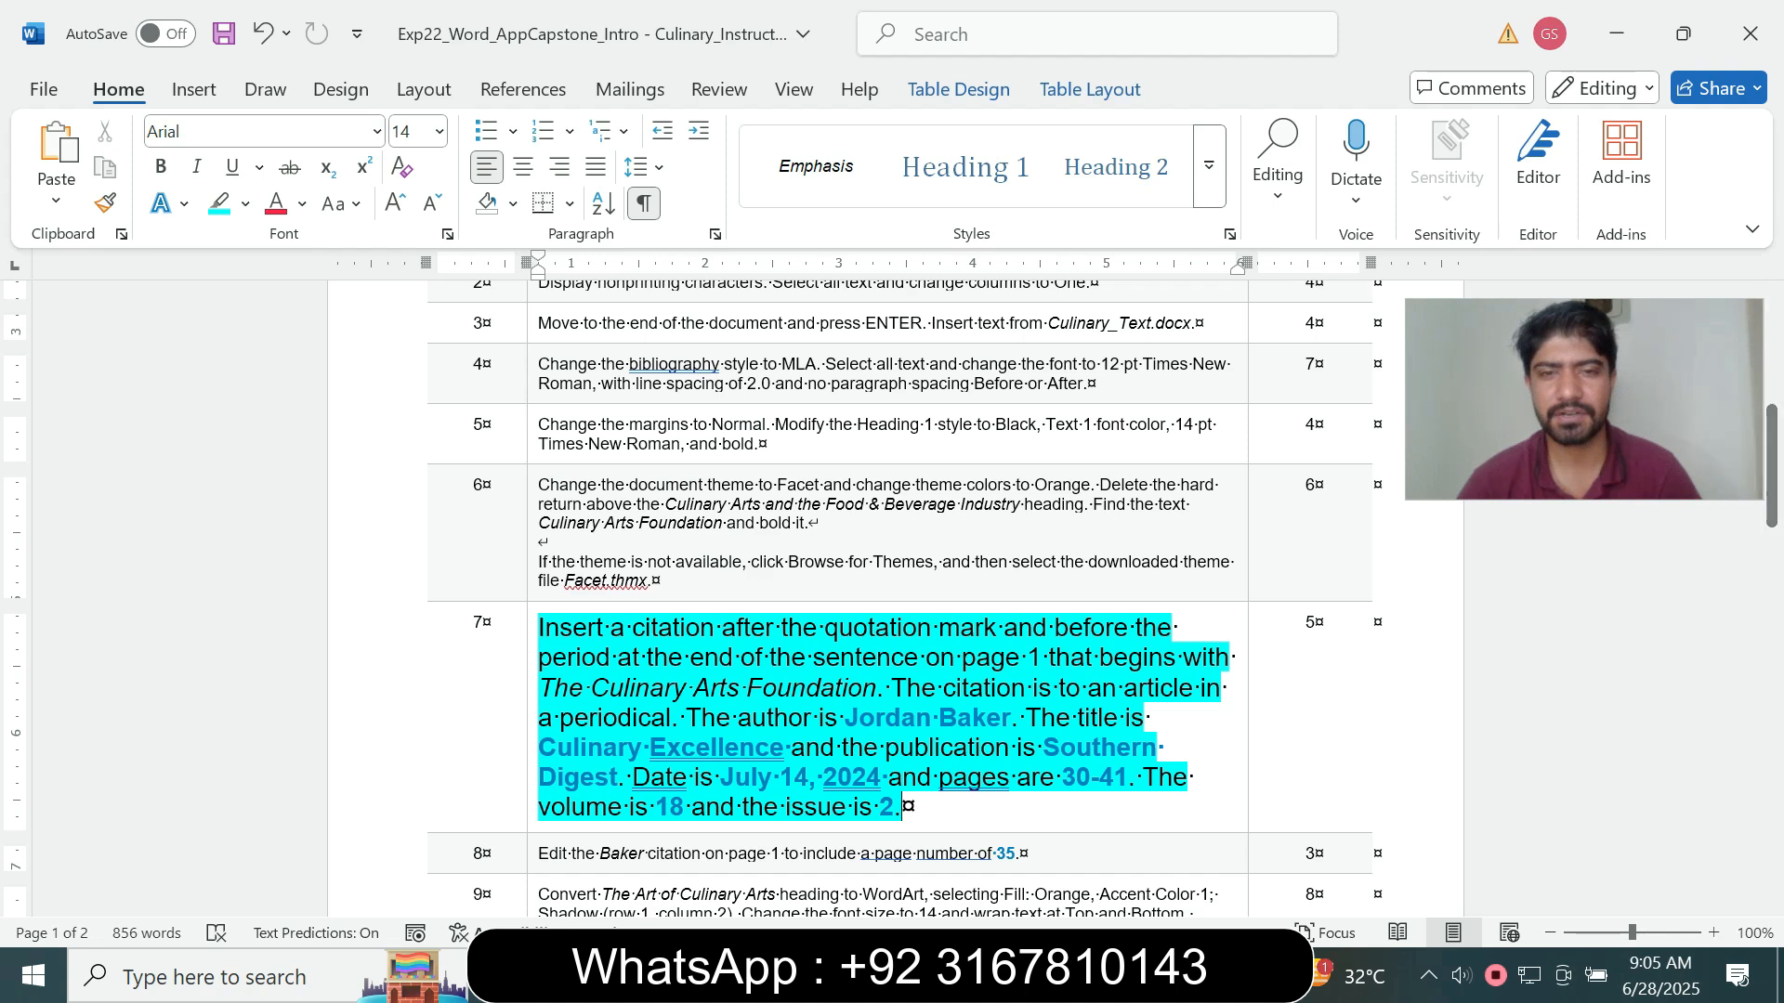
{"action": "left_click_drag", "start_coordinate": [1771, 481], "coordinate": [1772, 519]}
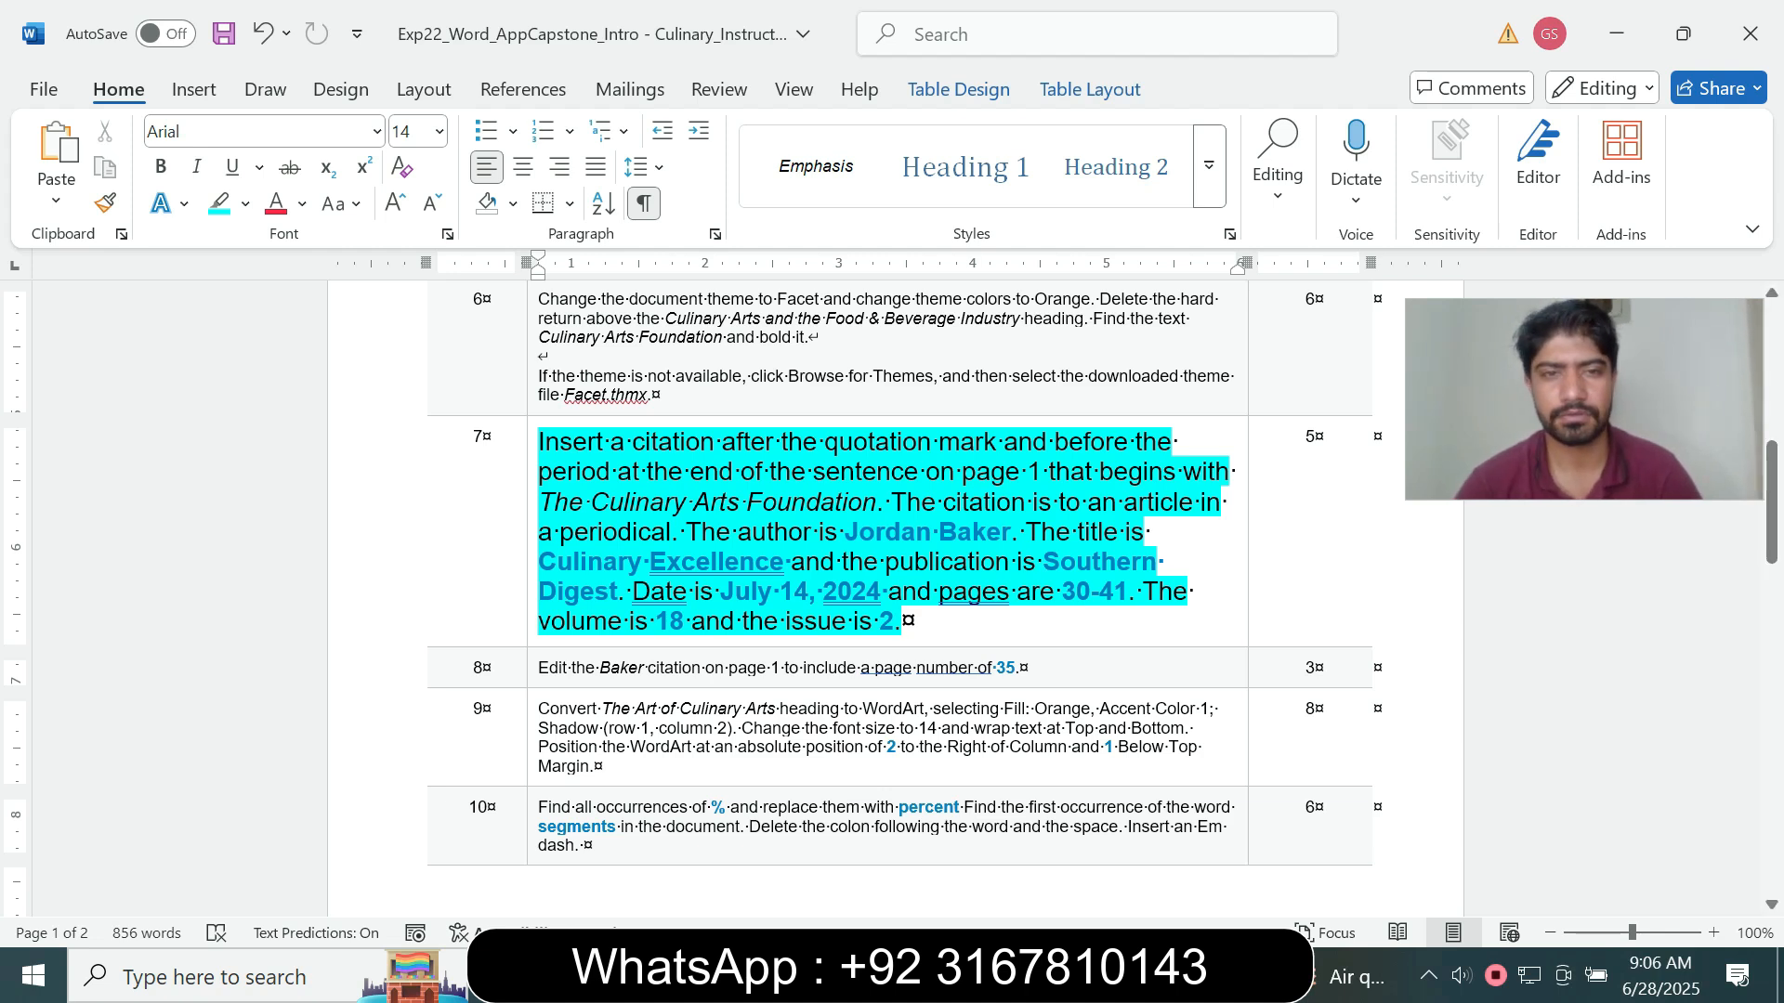
{"action": "mouse_move", "coordinate": [1061, 975]}
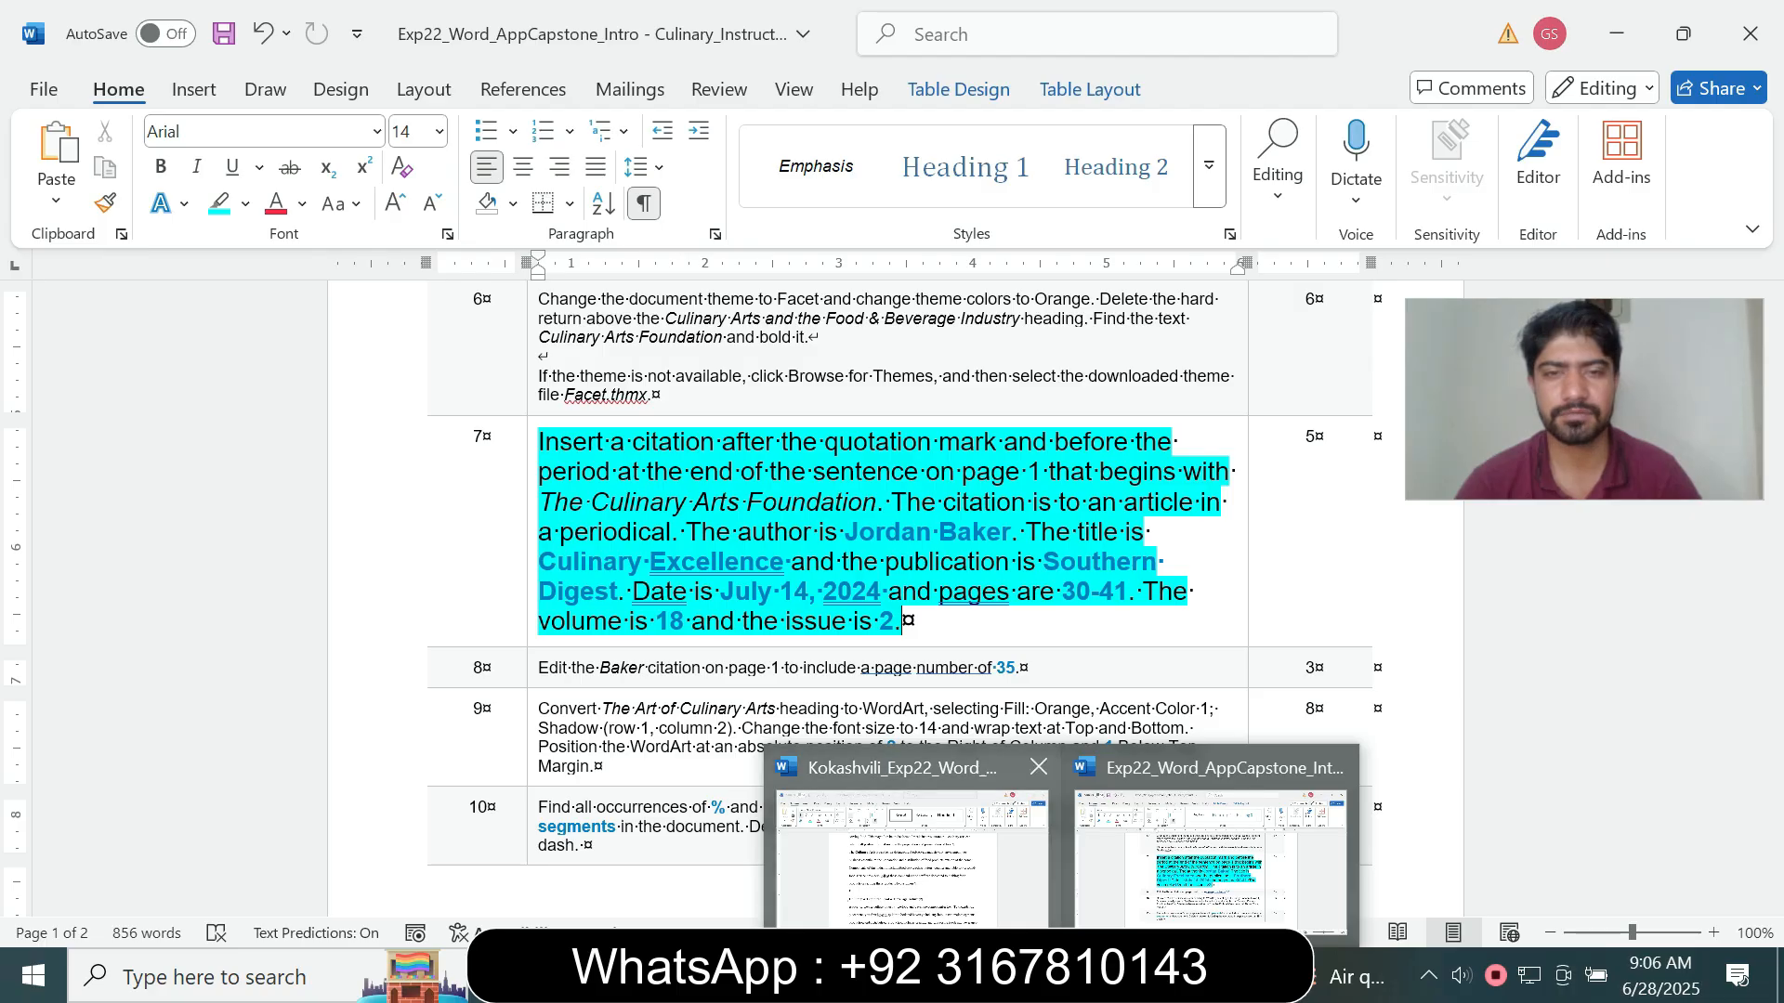
{"action": "left_click", "coordinate": [910, 850]}
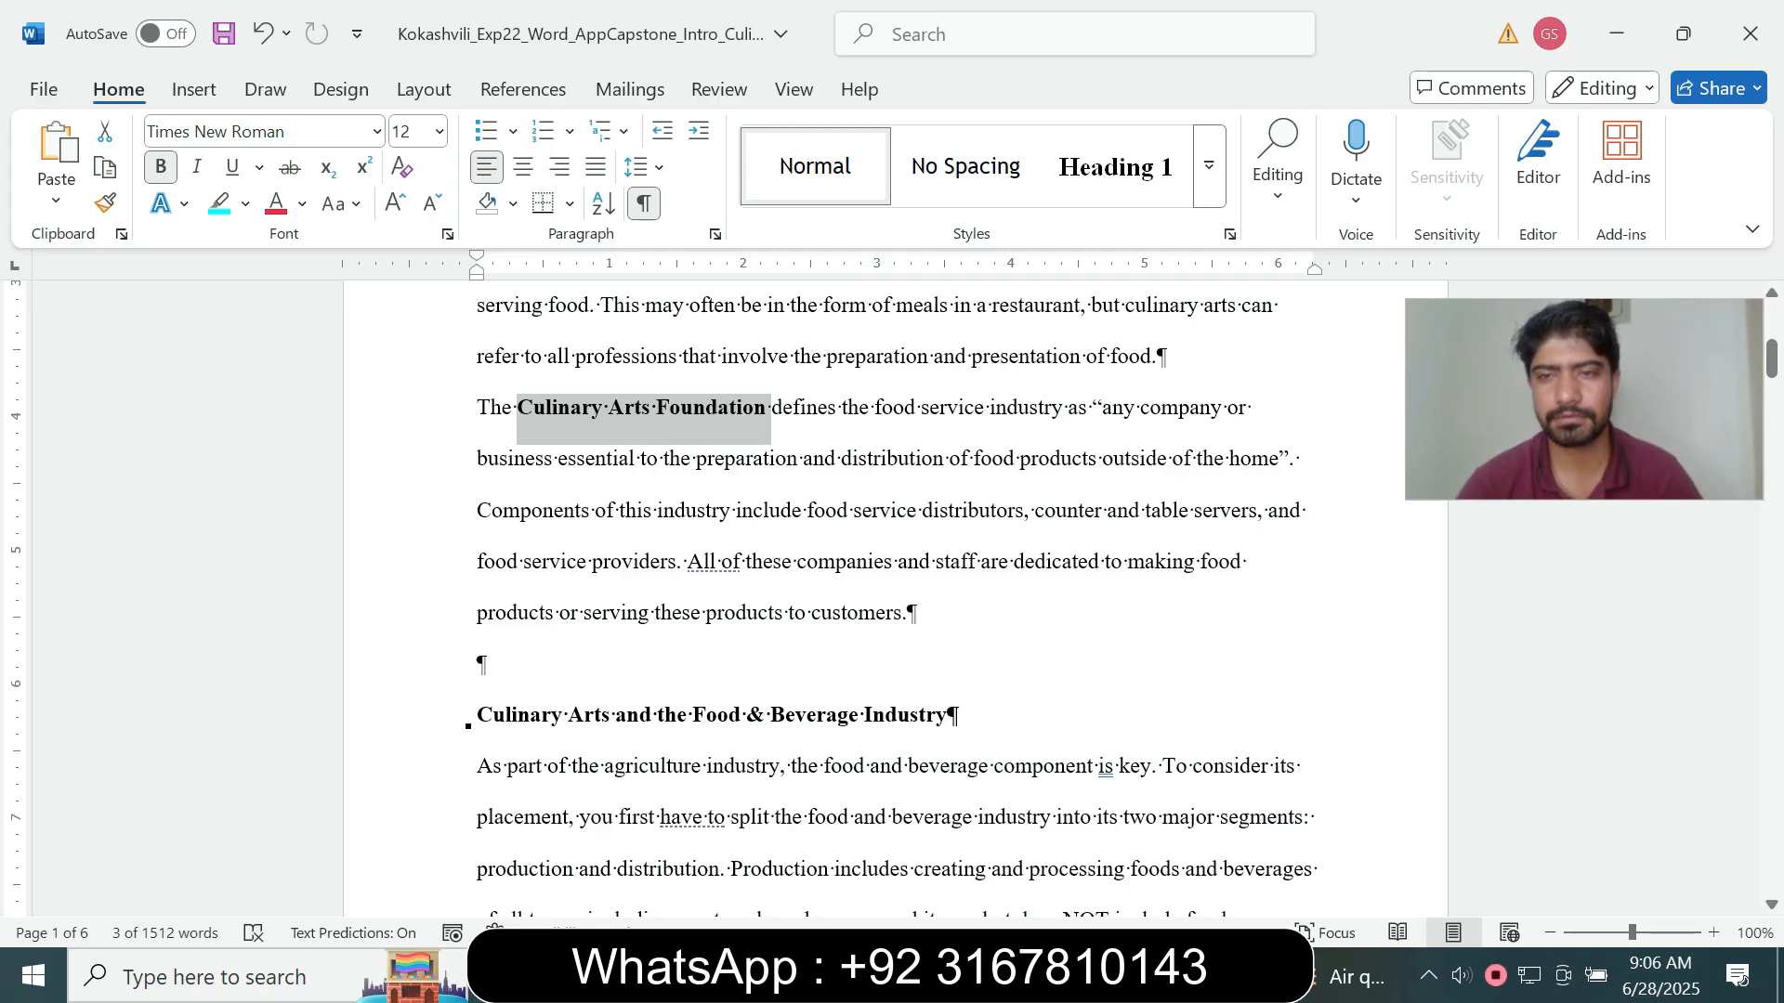
{"action": "left_click", "coordinate": [1293, 458]}
- Review the step 7 citation details in the instructions document and return to the Intro_Culinary document
{"action": "key", "text": "alt+Tab"}
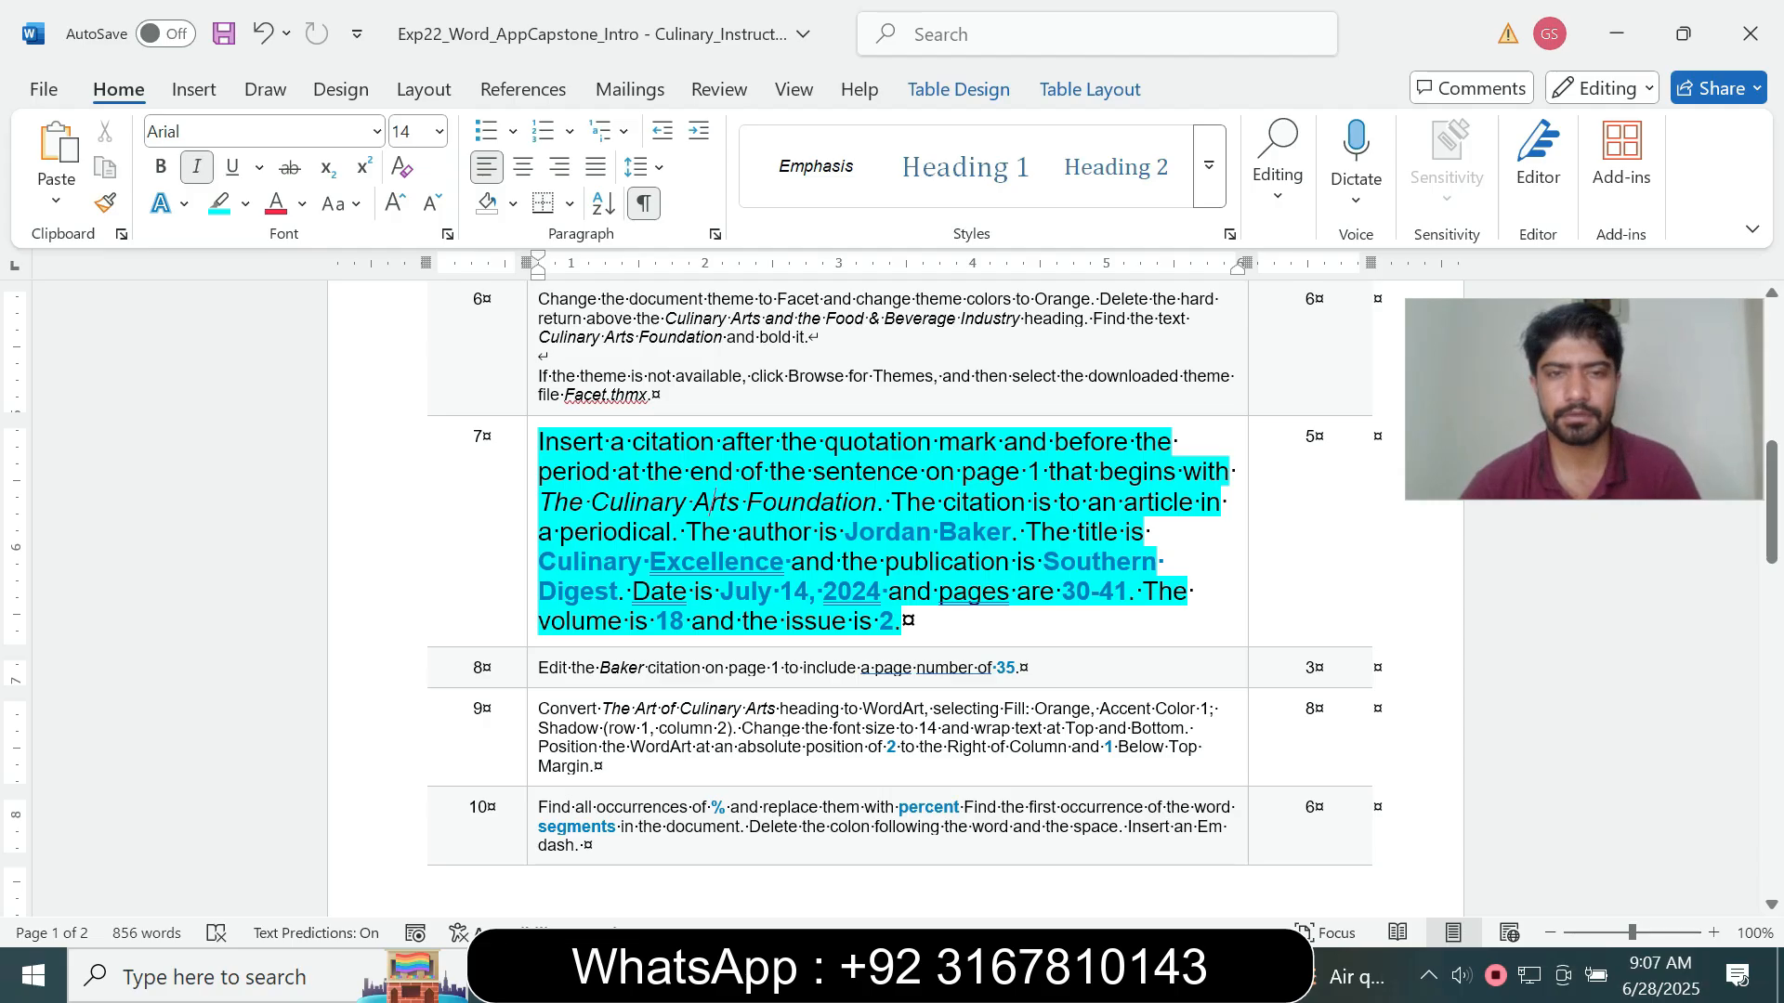
{"action": "key", "text": "alt+Tab"}
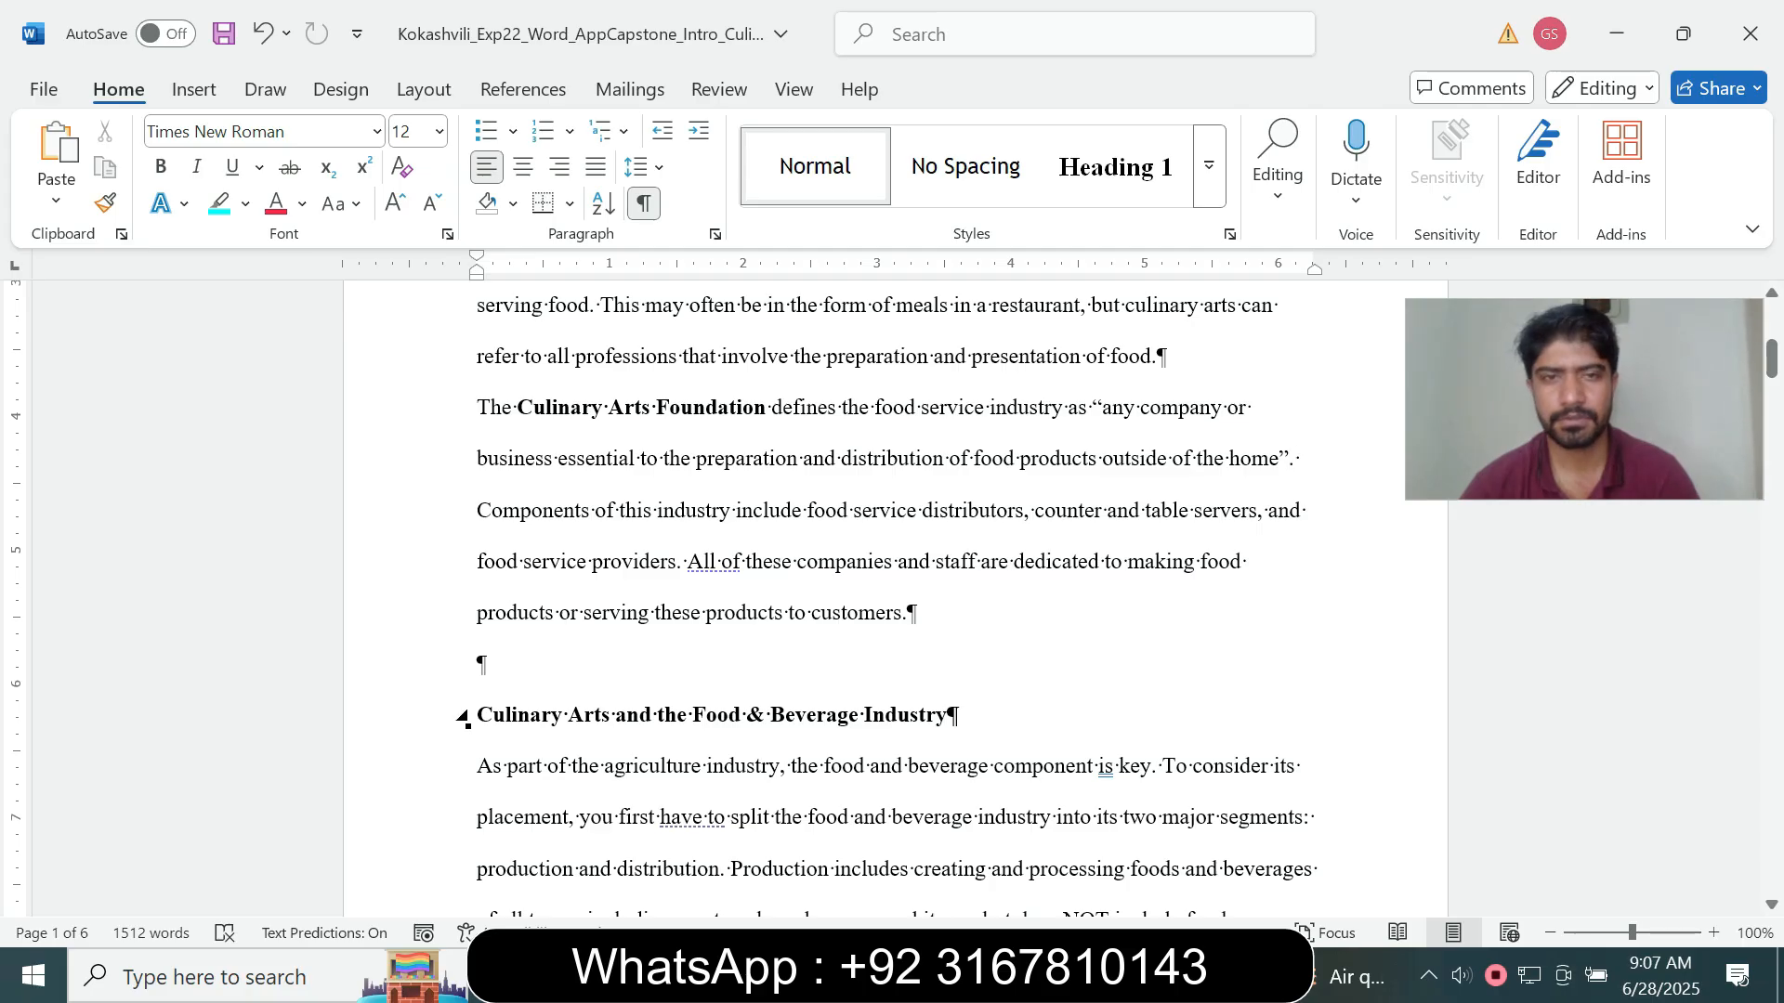
{"action": "left_click", "coordinate": [1061, 976]}
{"action": "left_click", "coordinate": [1209, 855]}
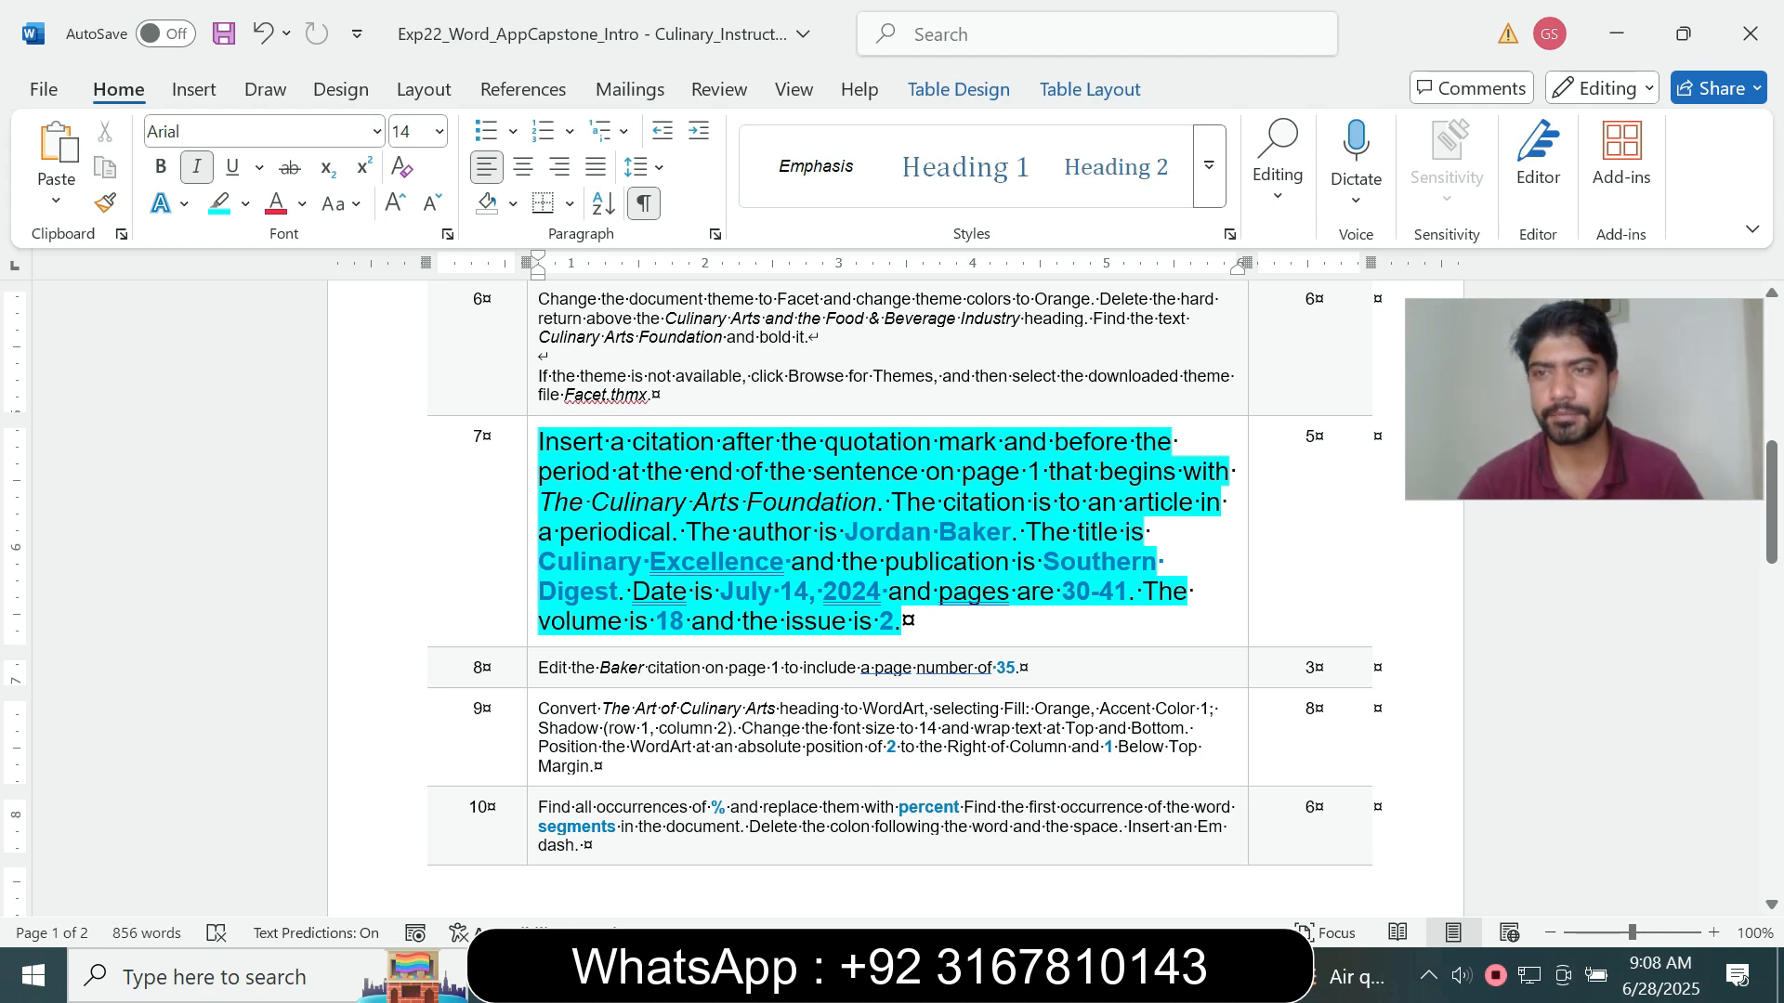
{"action": "mouse_move", "coordinate": [1061, 975]}
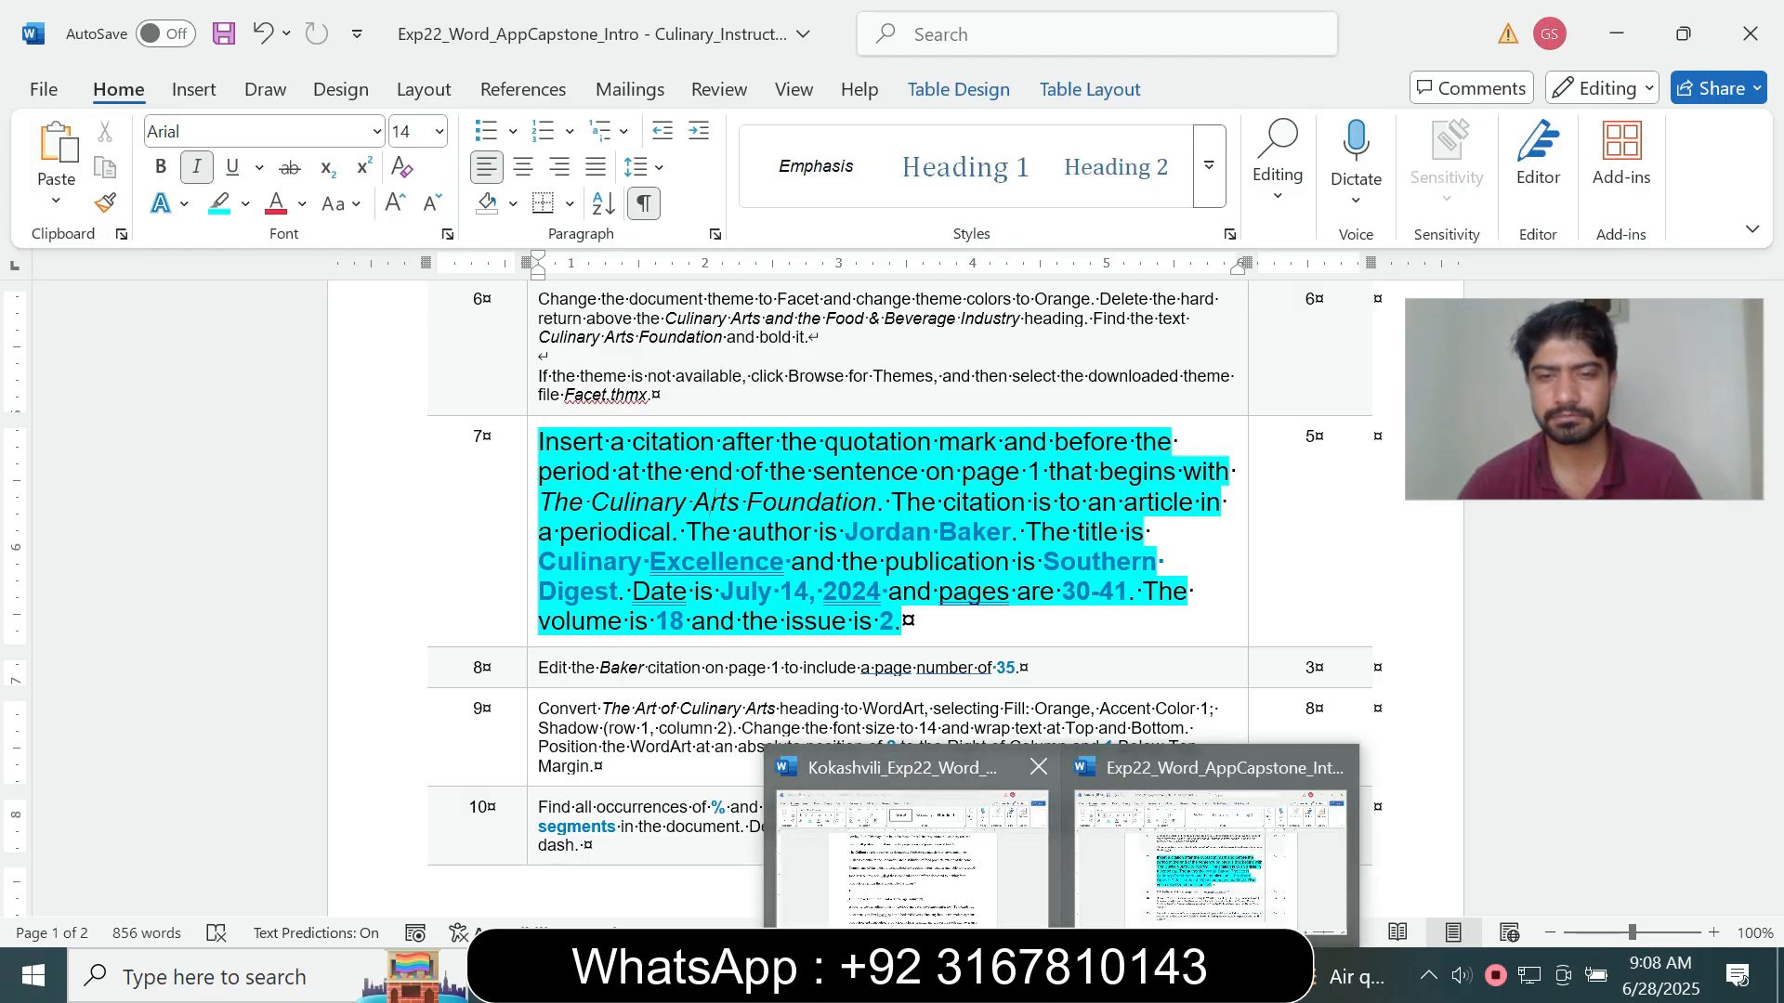
{"action": "left_click", "coordinate": [909, 850]}
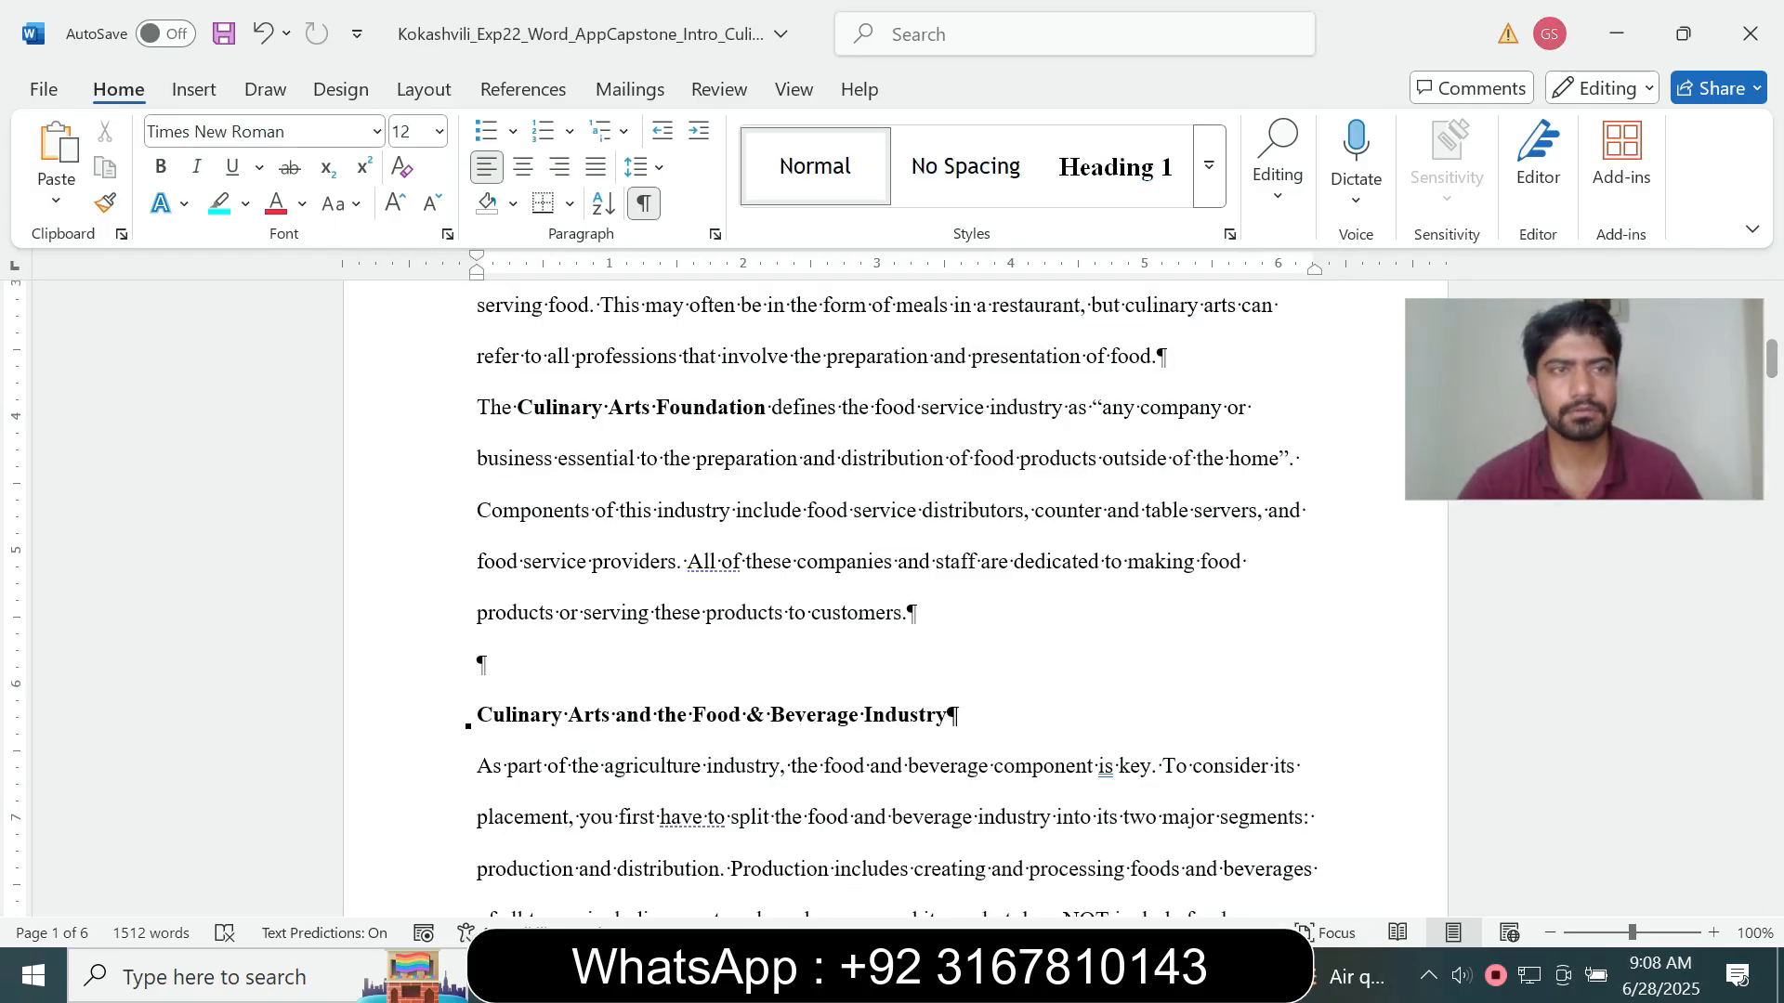
- Create a new citation source after the quotation mark in the Culinary Arts Foundation sentence, with type Article in a Periodical
{"action": "left_click", "coordinate": [194, 89]}
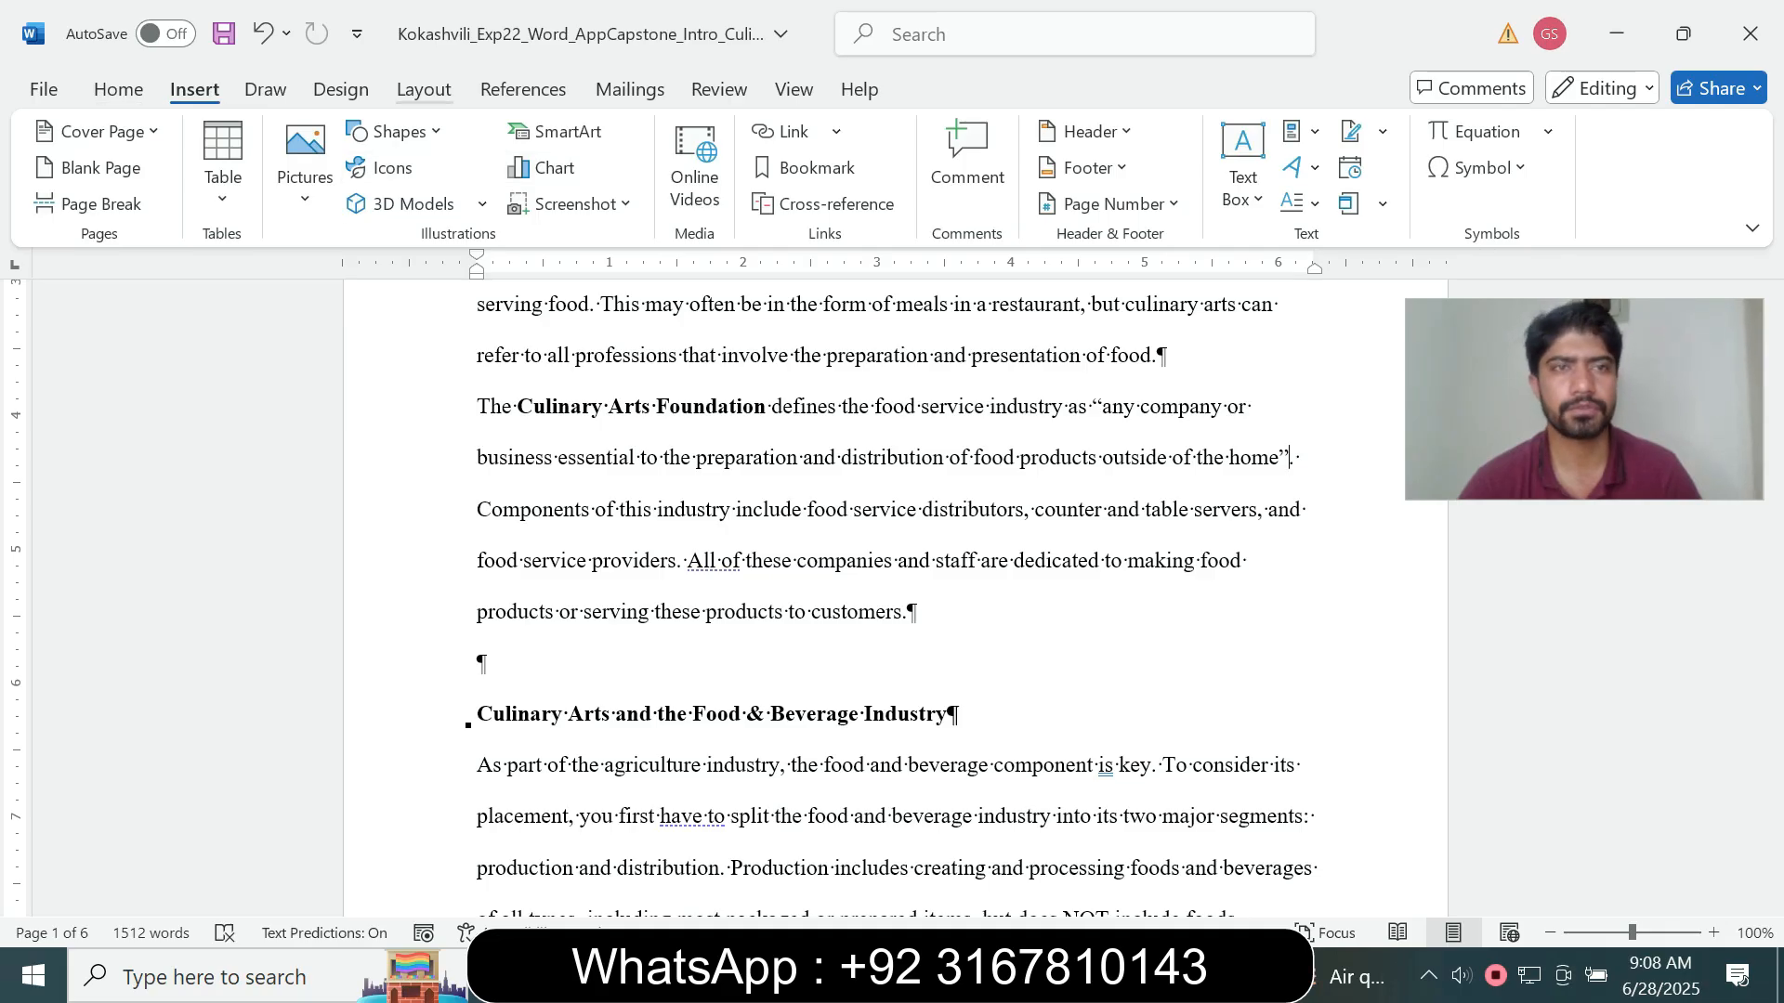
{"action": "left_click", "coordinate": [523, 89]}
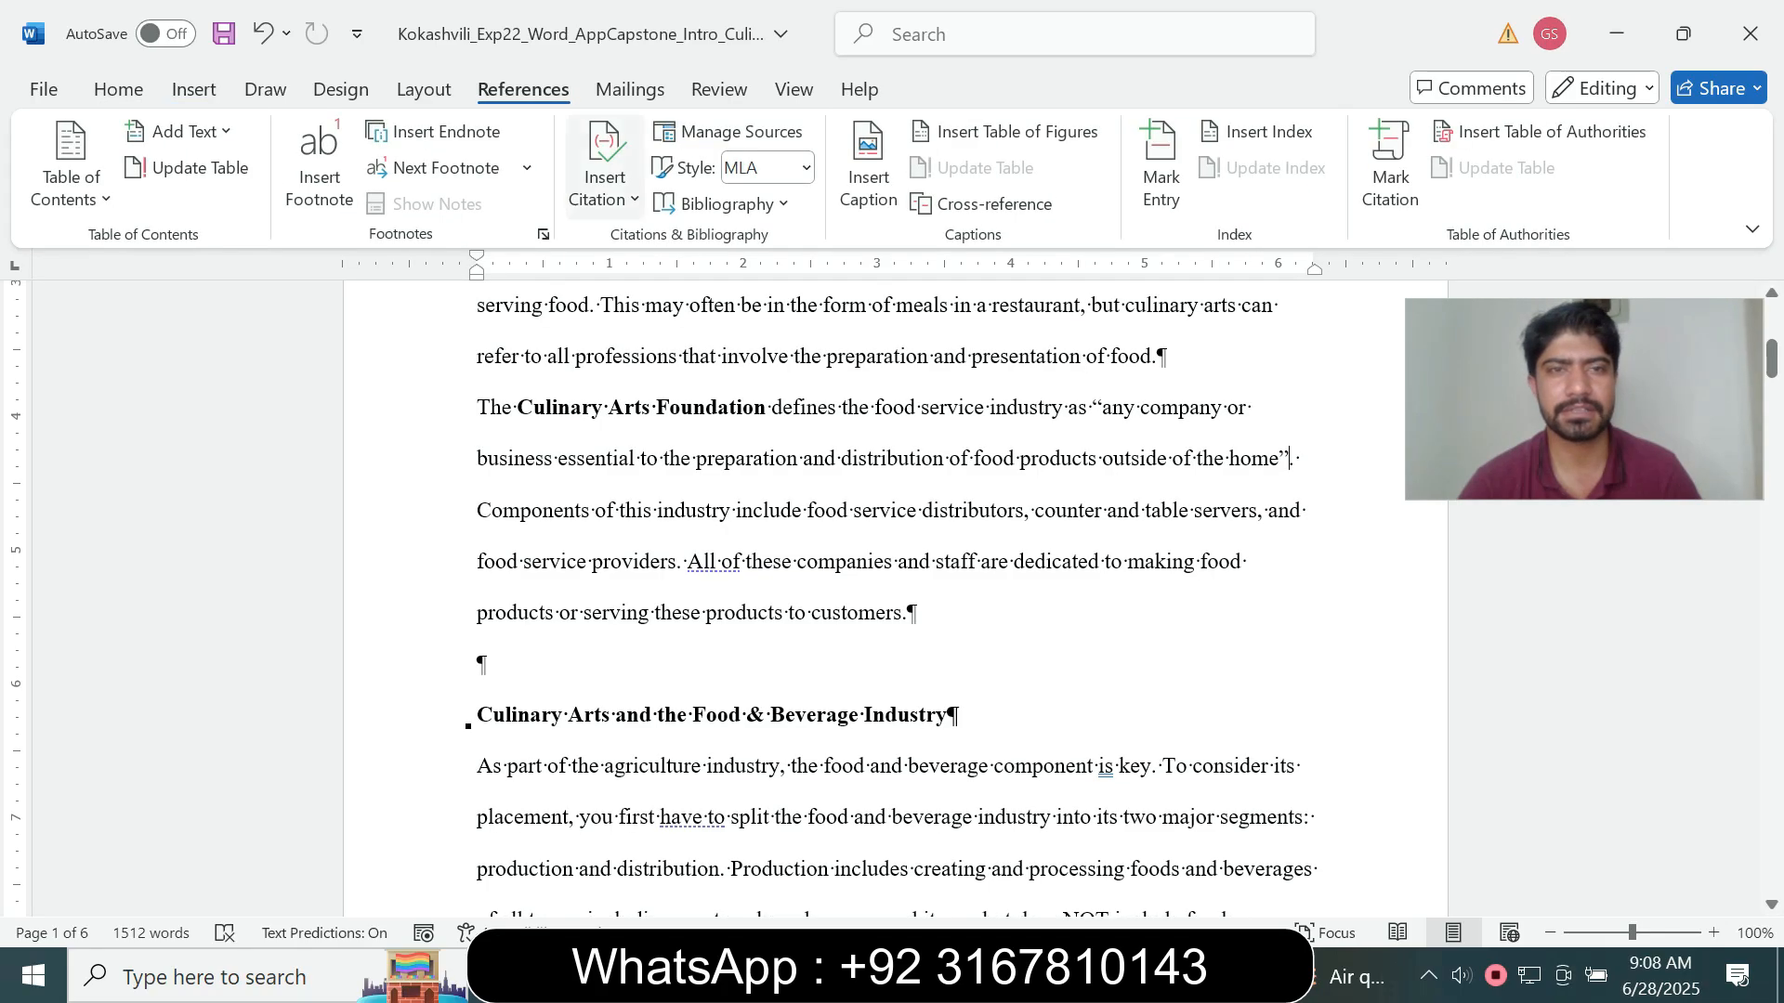
{"action": "left_click", "coordinate": [603, 177]}
{"action": "left_click", "coordinate": [677, 410]}
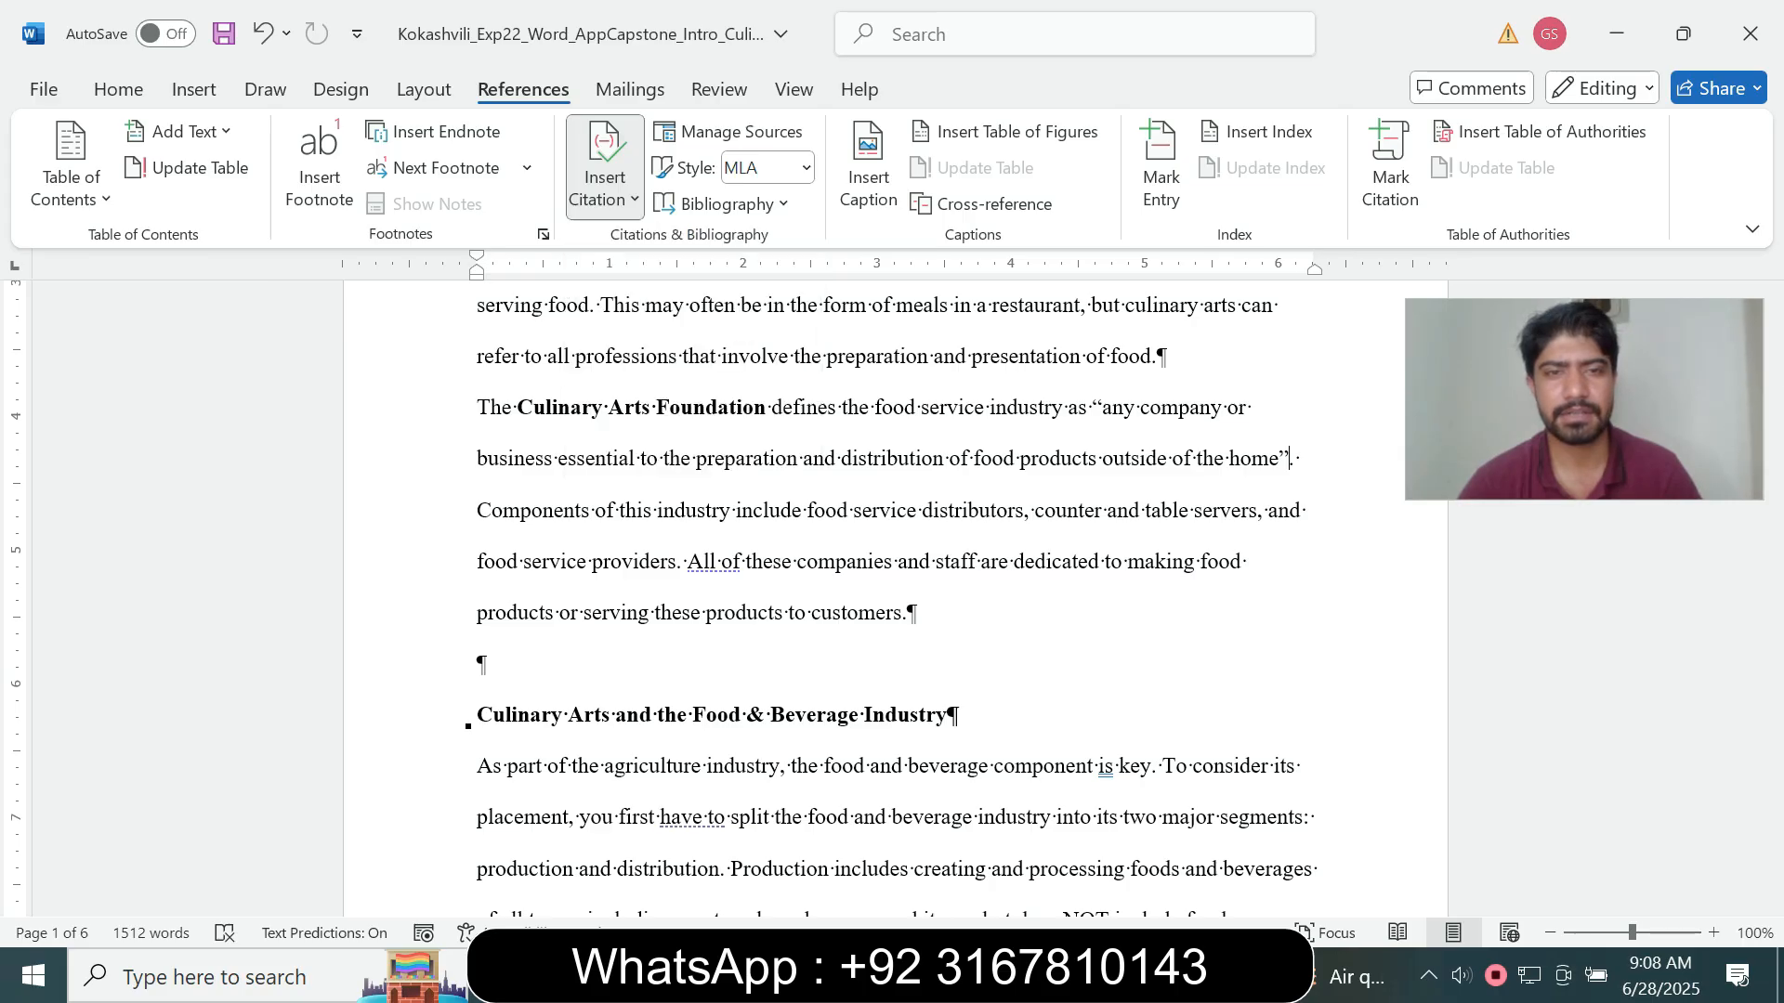
{"action": "left_click", "coordinate": [1157, 332]}
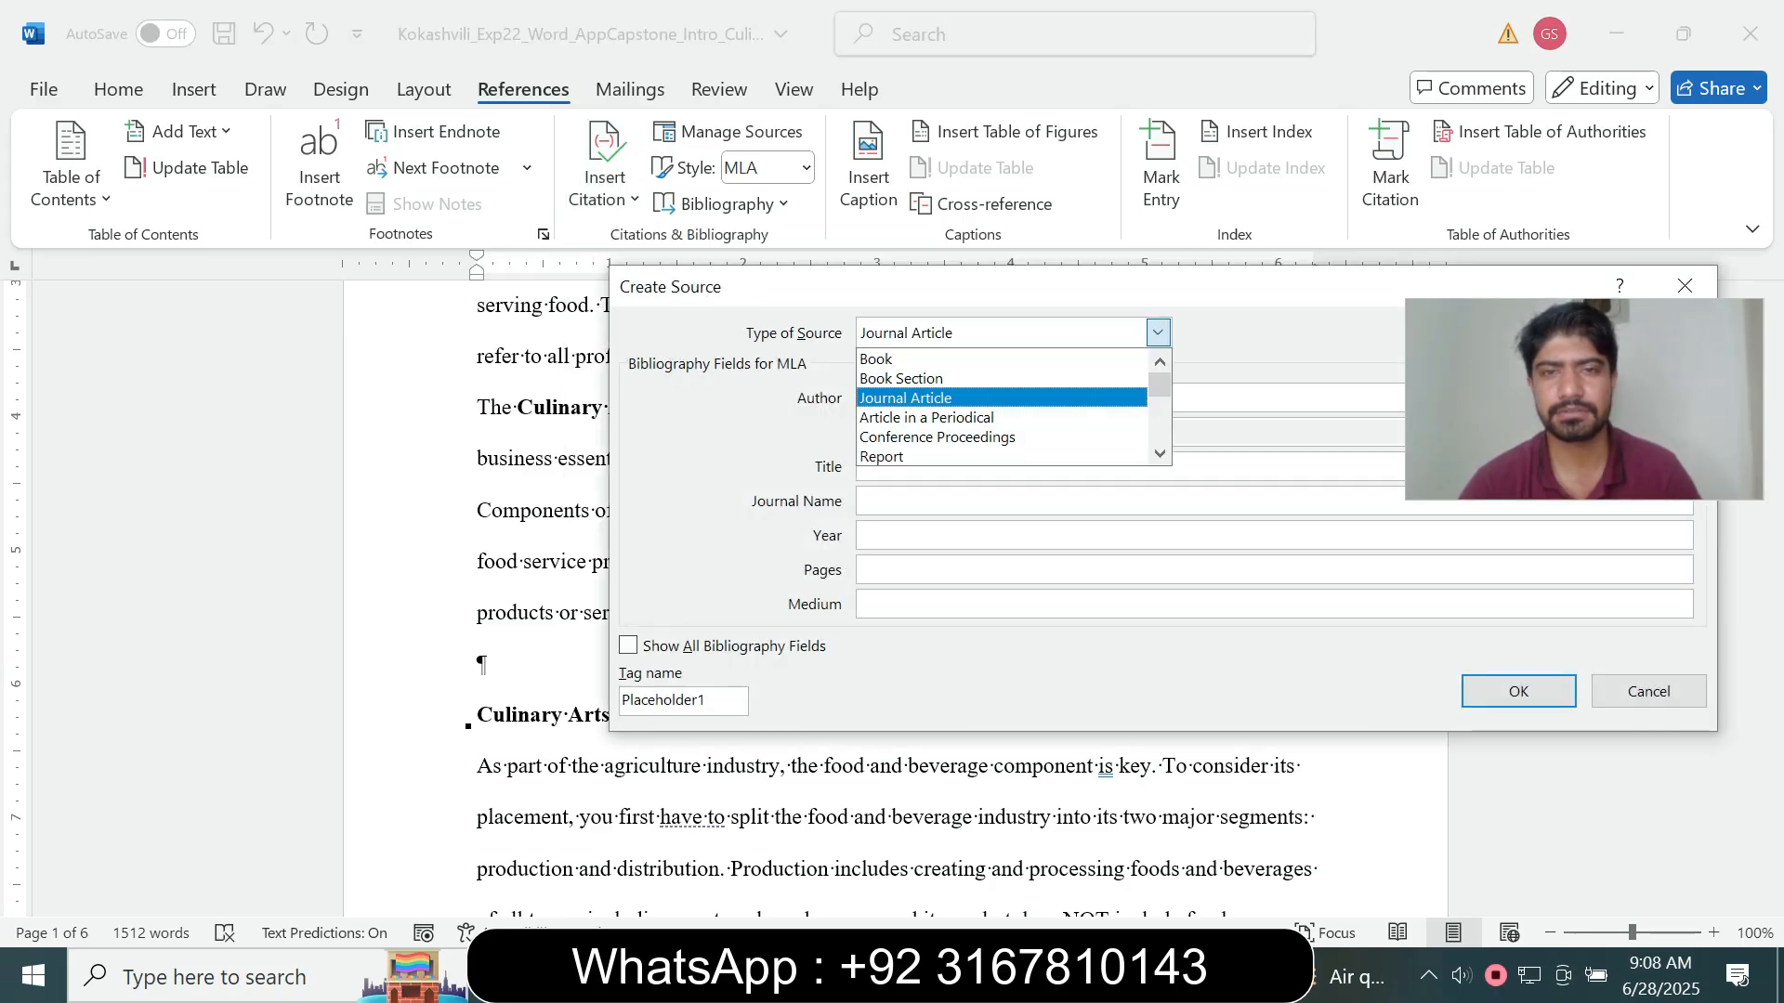
{"action": "key", "text": "Return"}
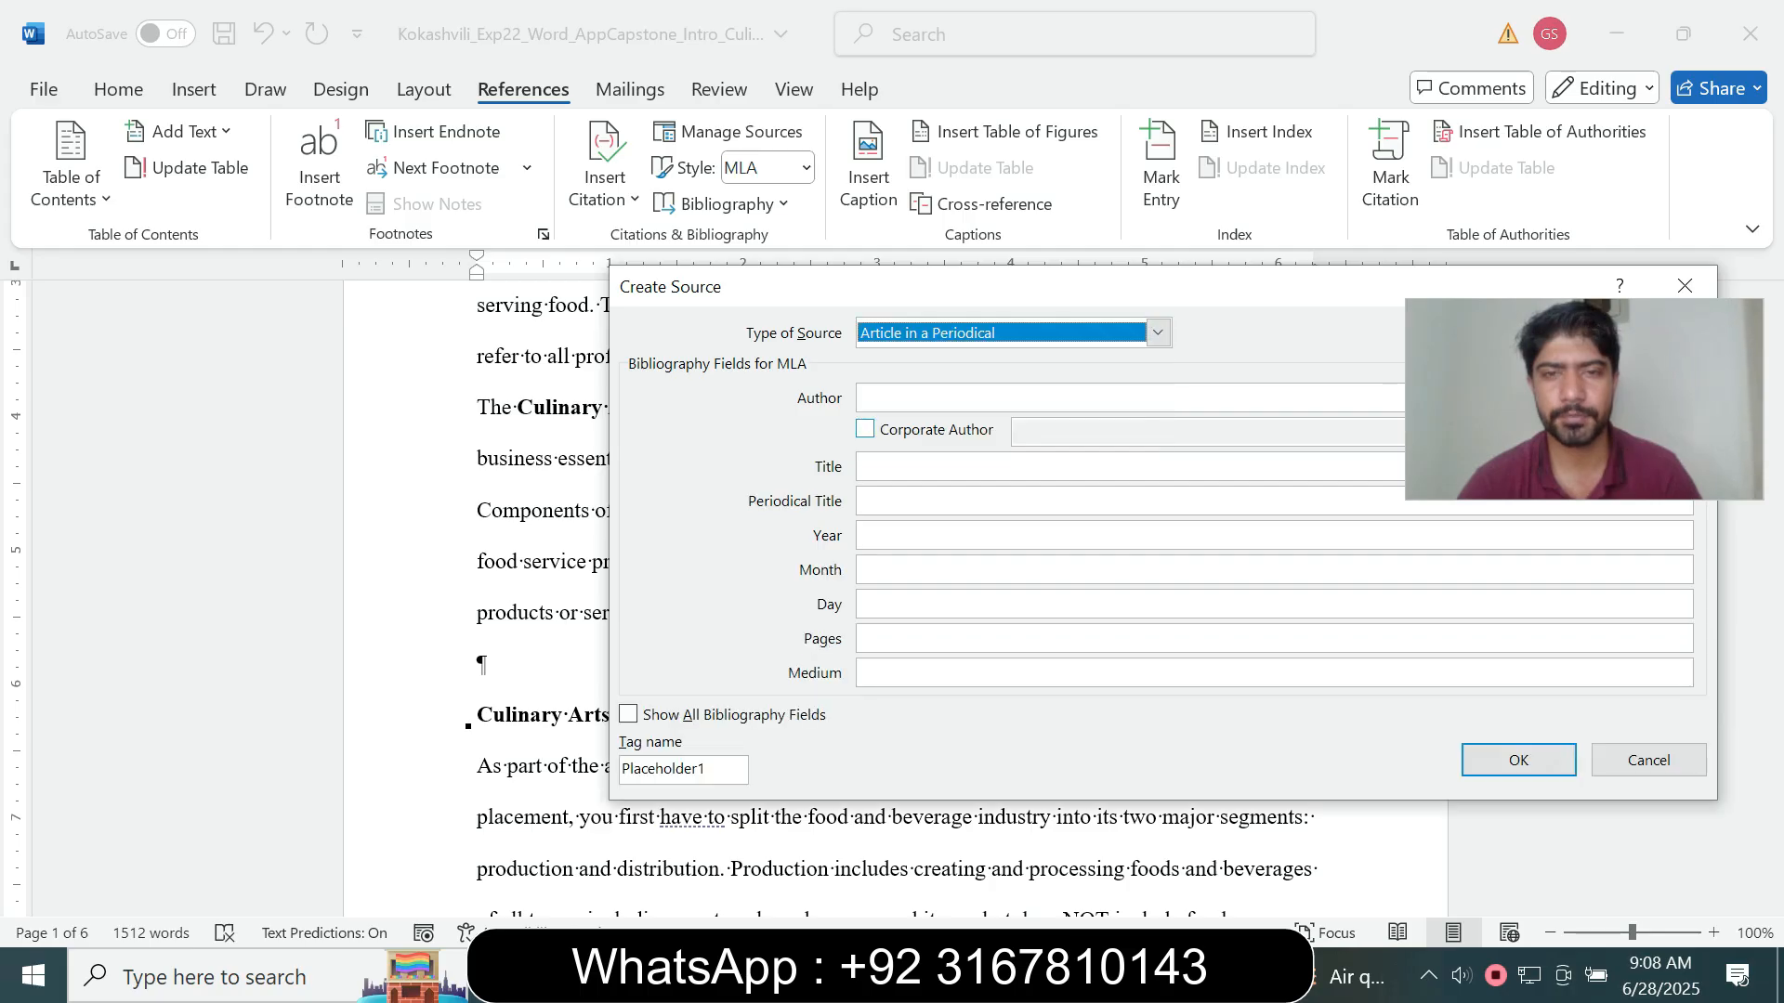
- Copy the author's name from the Notepad notes into the new source's Author field
{"action": "mouse_move", "coordinate": [1061, 976]}
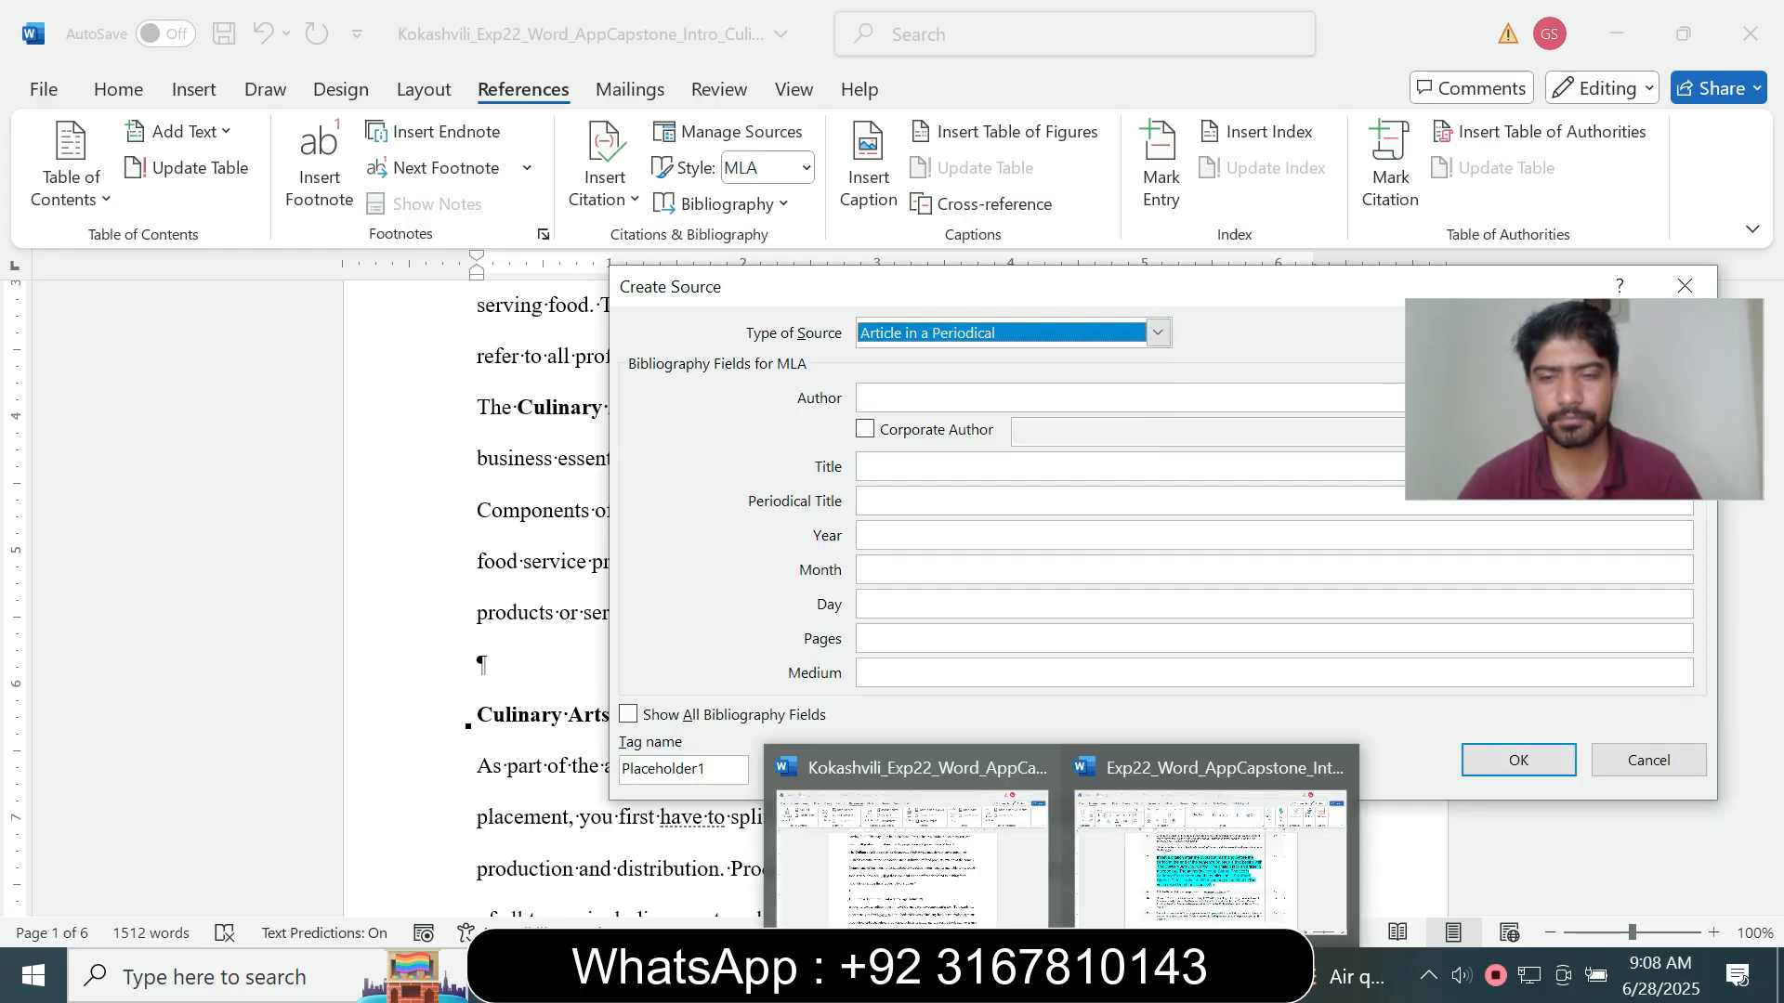
{"action": "mouse_move", "coordinate": [1162, 937]}
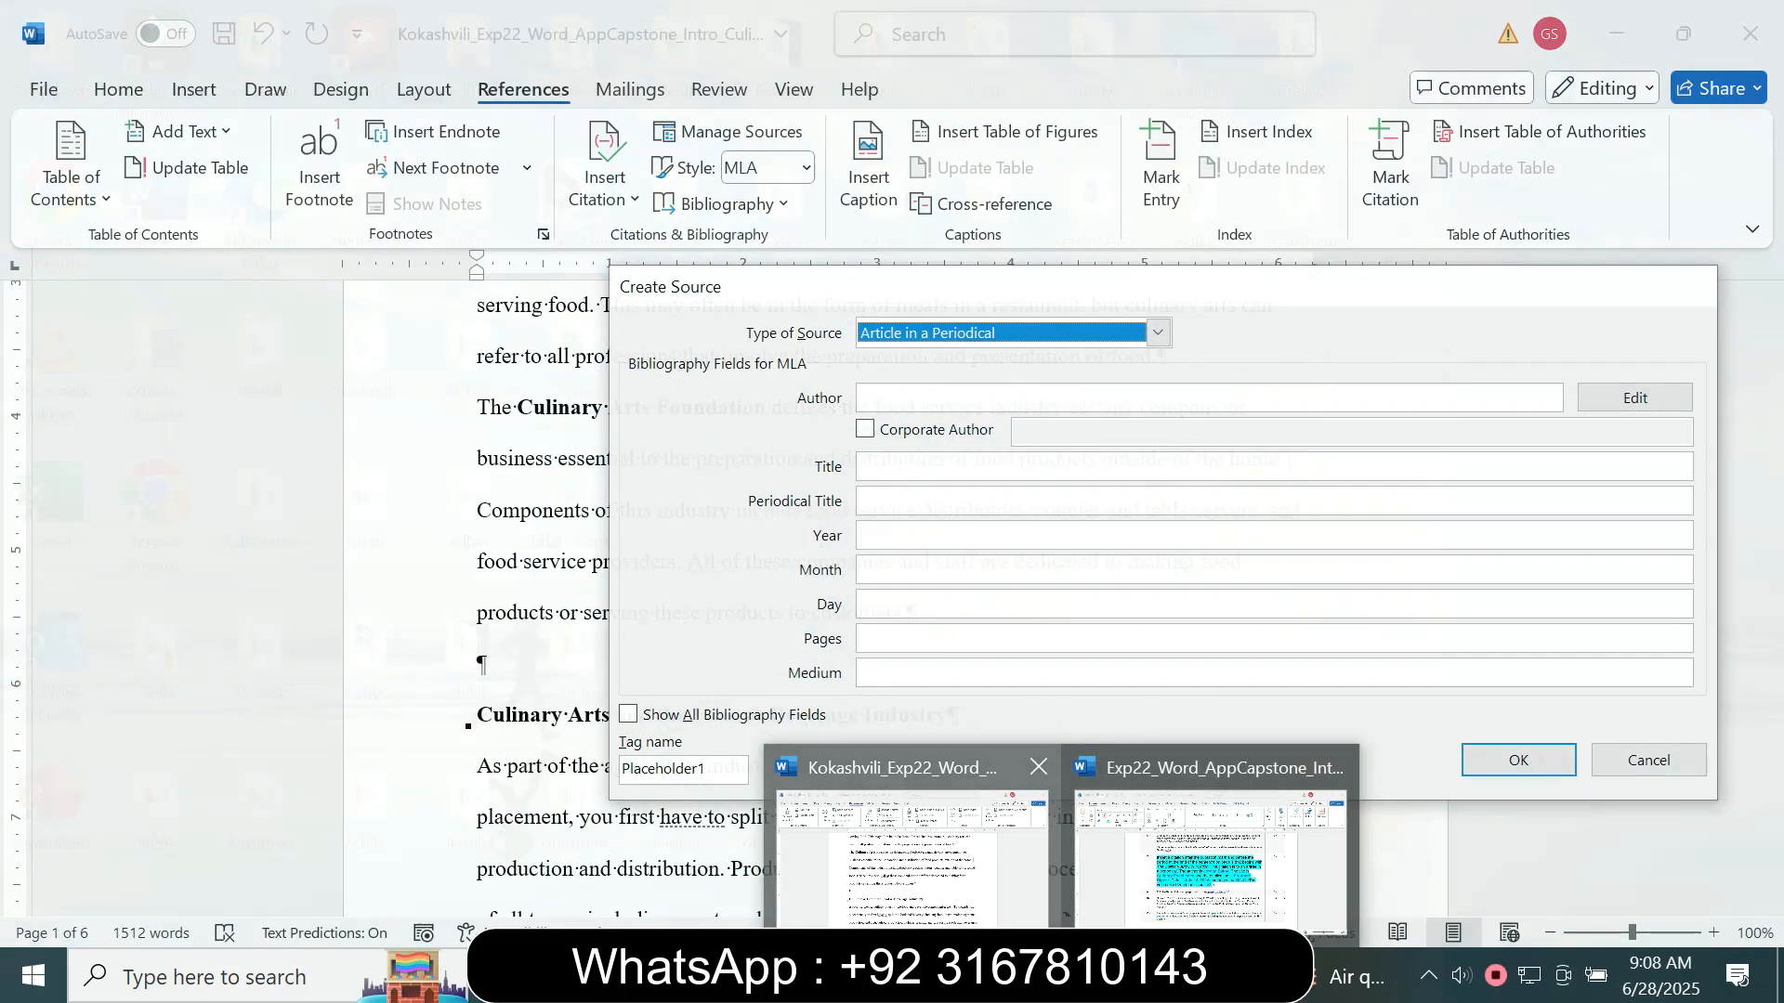
{"action": "left_click", "coordinate": [976, 932]}
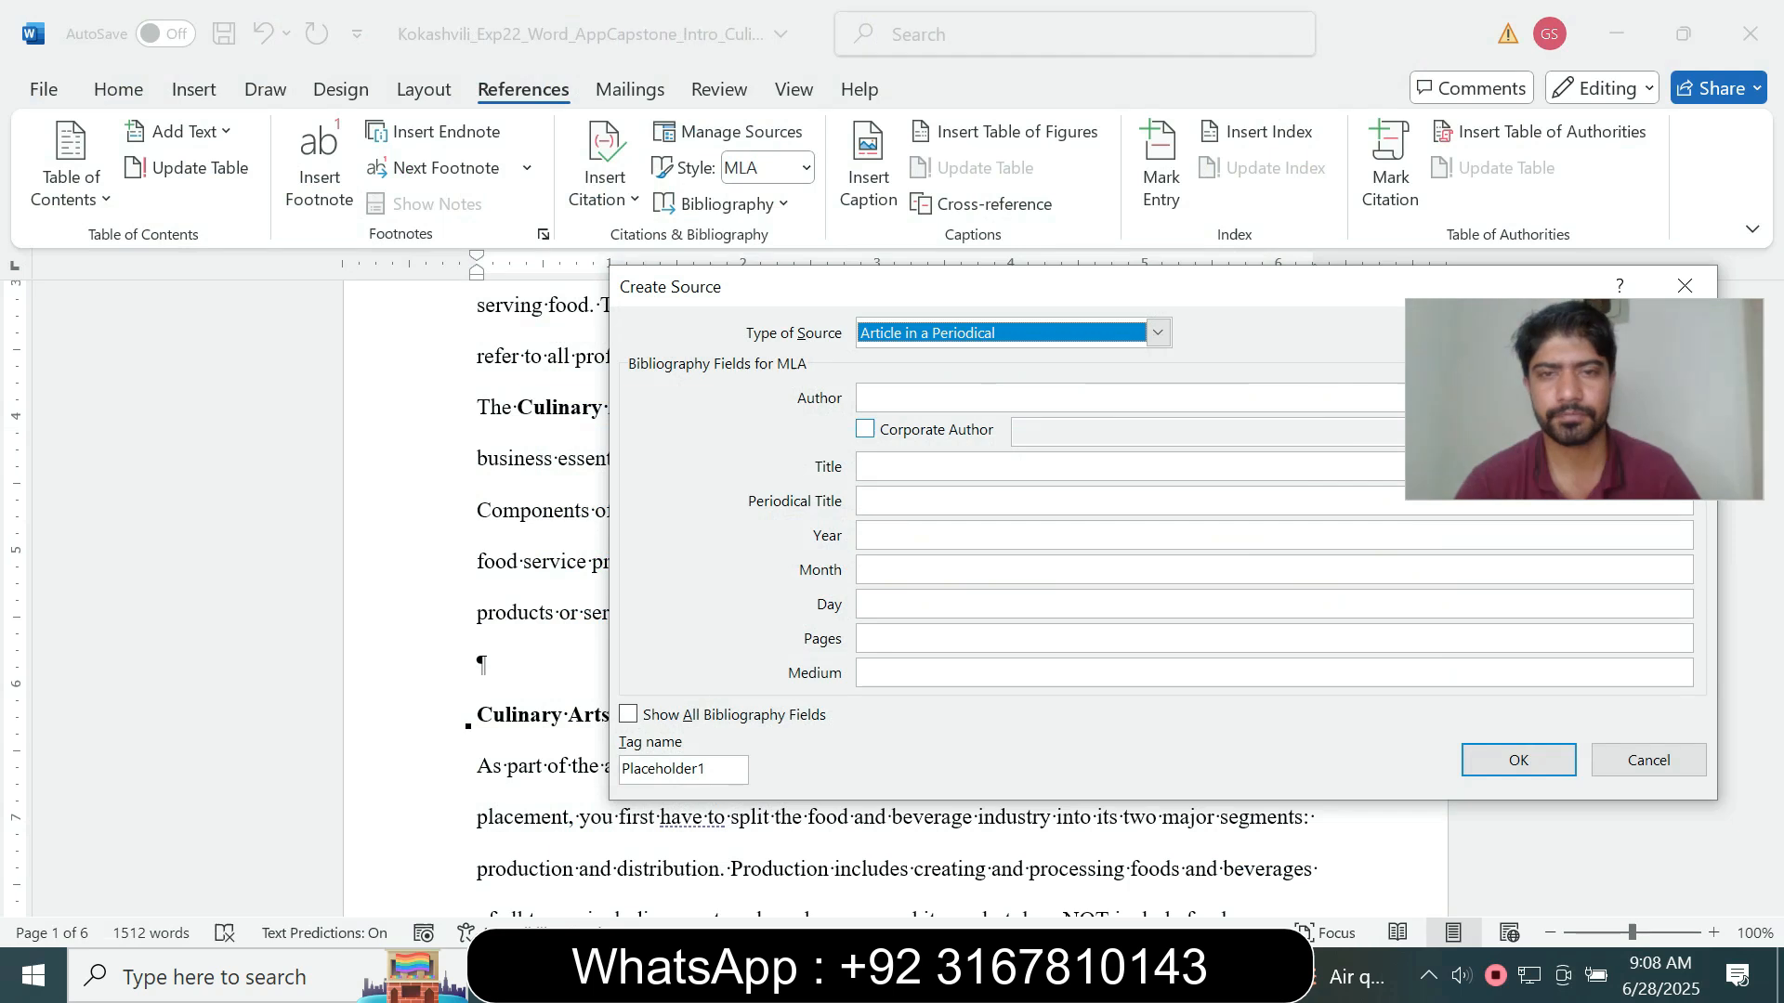
{"action": "left_click", "coordinate": [929, 399]}
{"action": "left_click", "coordinate": [892, 975]}
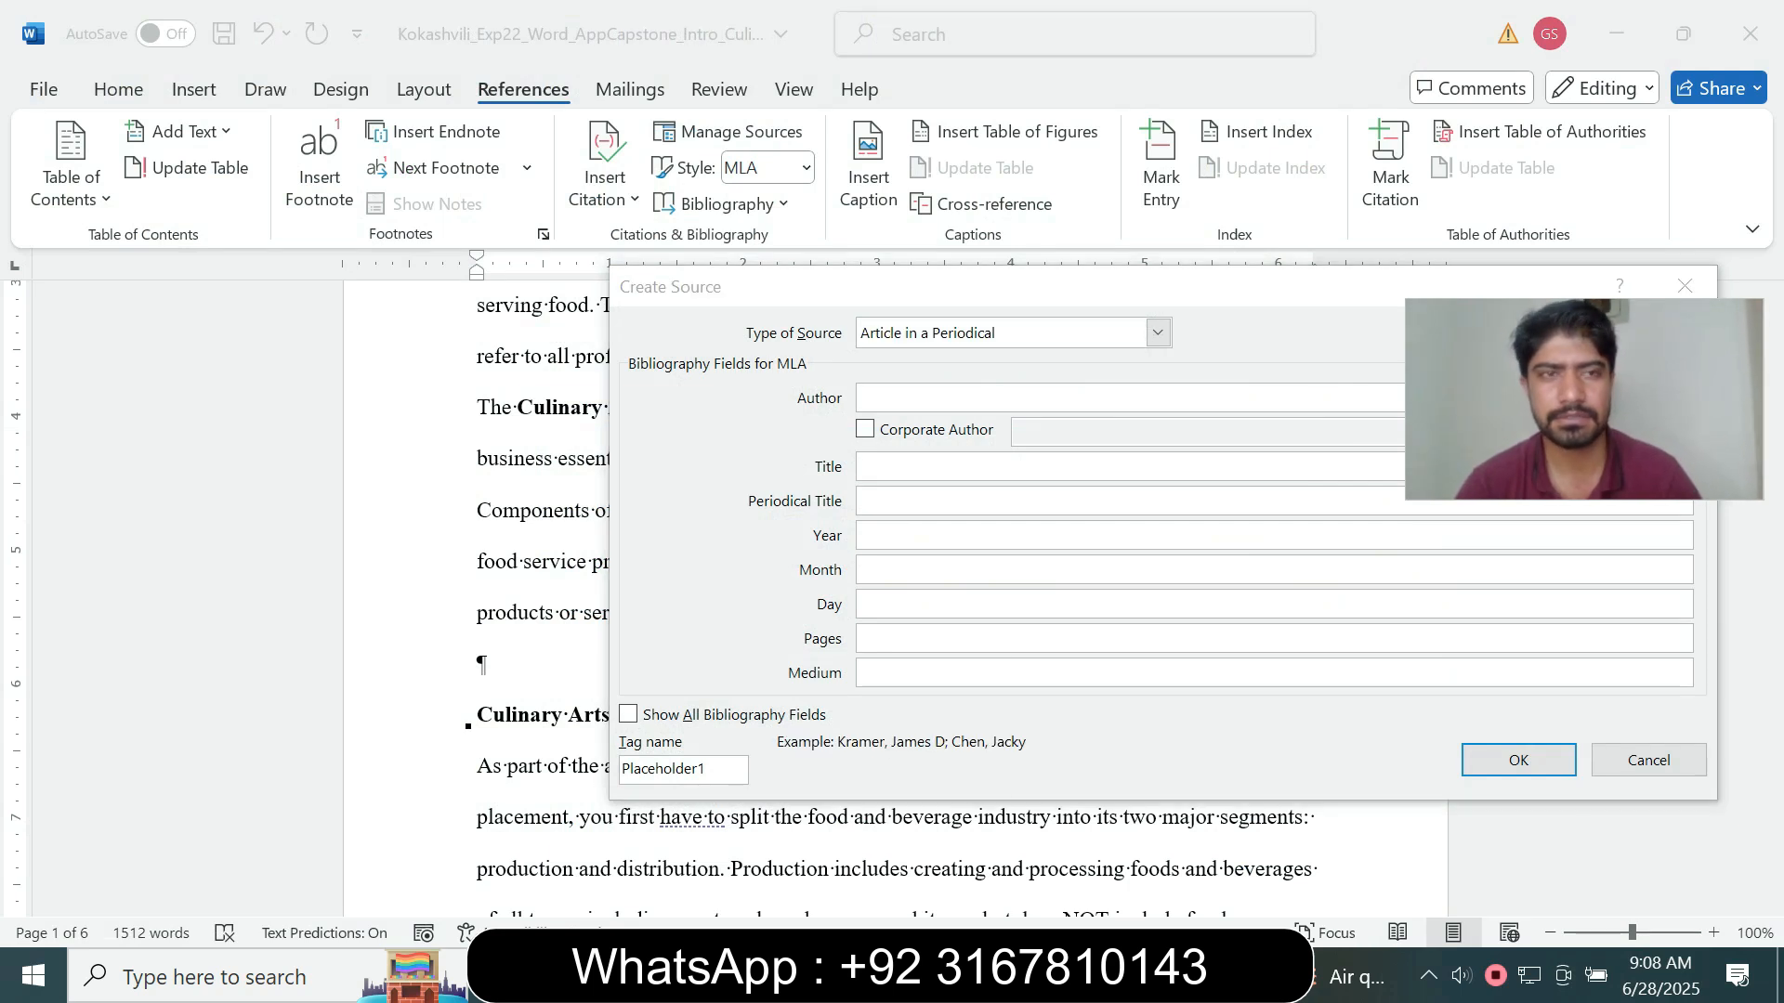
{"action": "right_click", "coordinate": [1200, 975]}
{"action": "left_click", "coordinate": [1199, 975]}
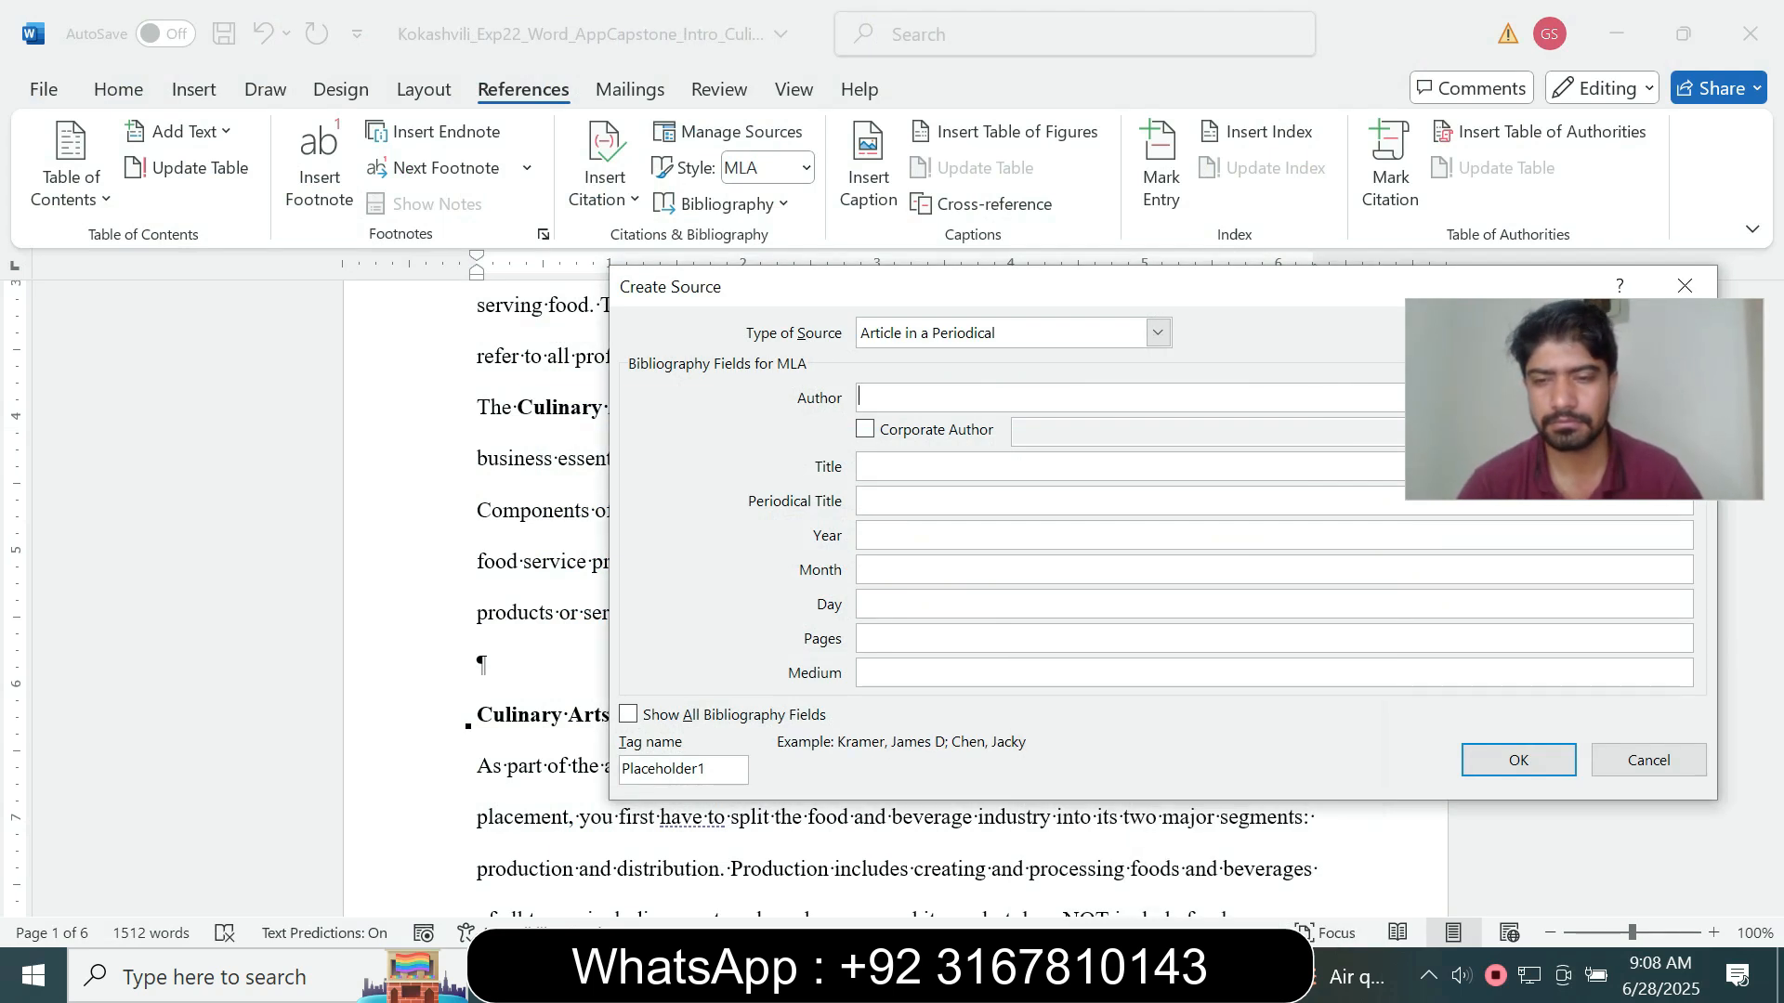
{"action": "left_click", "coordinate": [1200, 976]}
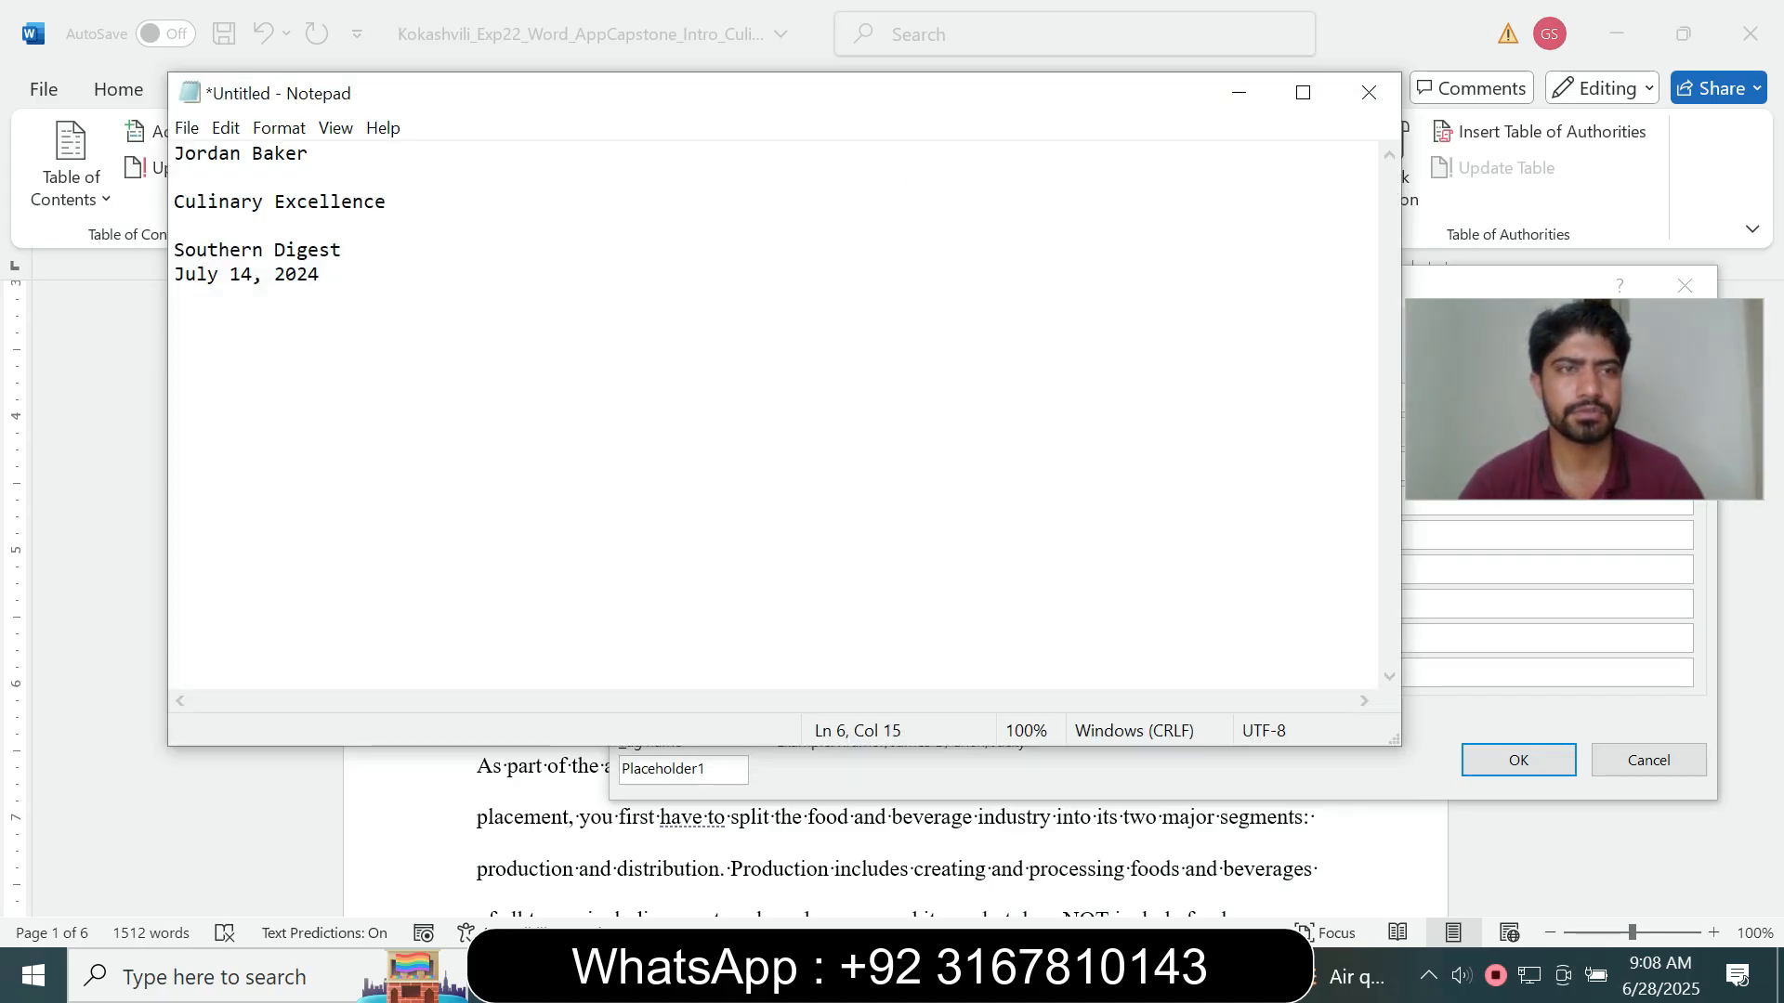
{"action": "left_click_drag", "start_coordinate": [310, 155], "coordinate": [174, 155]}
{"action": "key", "text": "ctrl+c"}
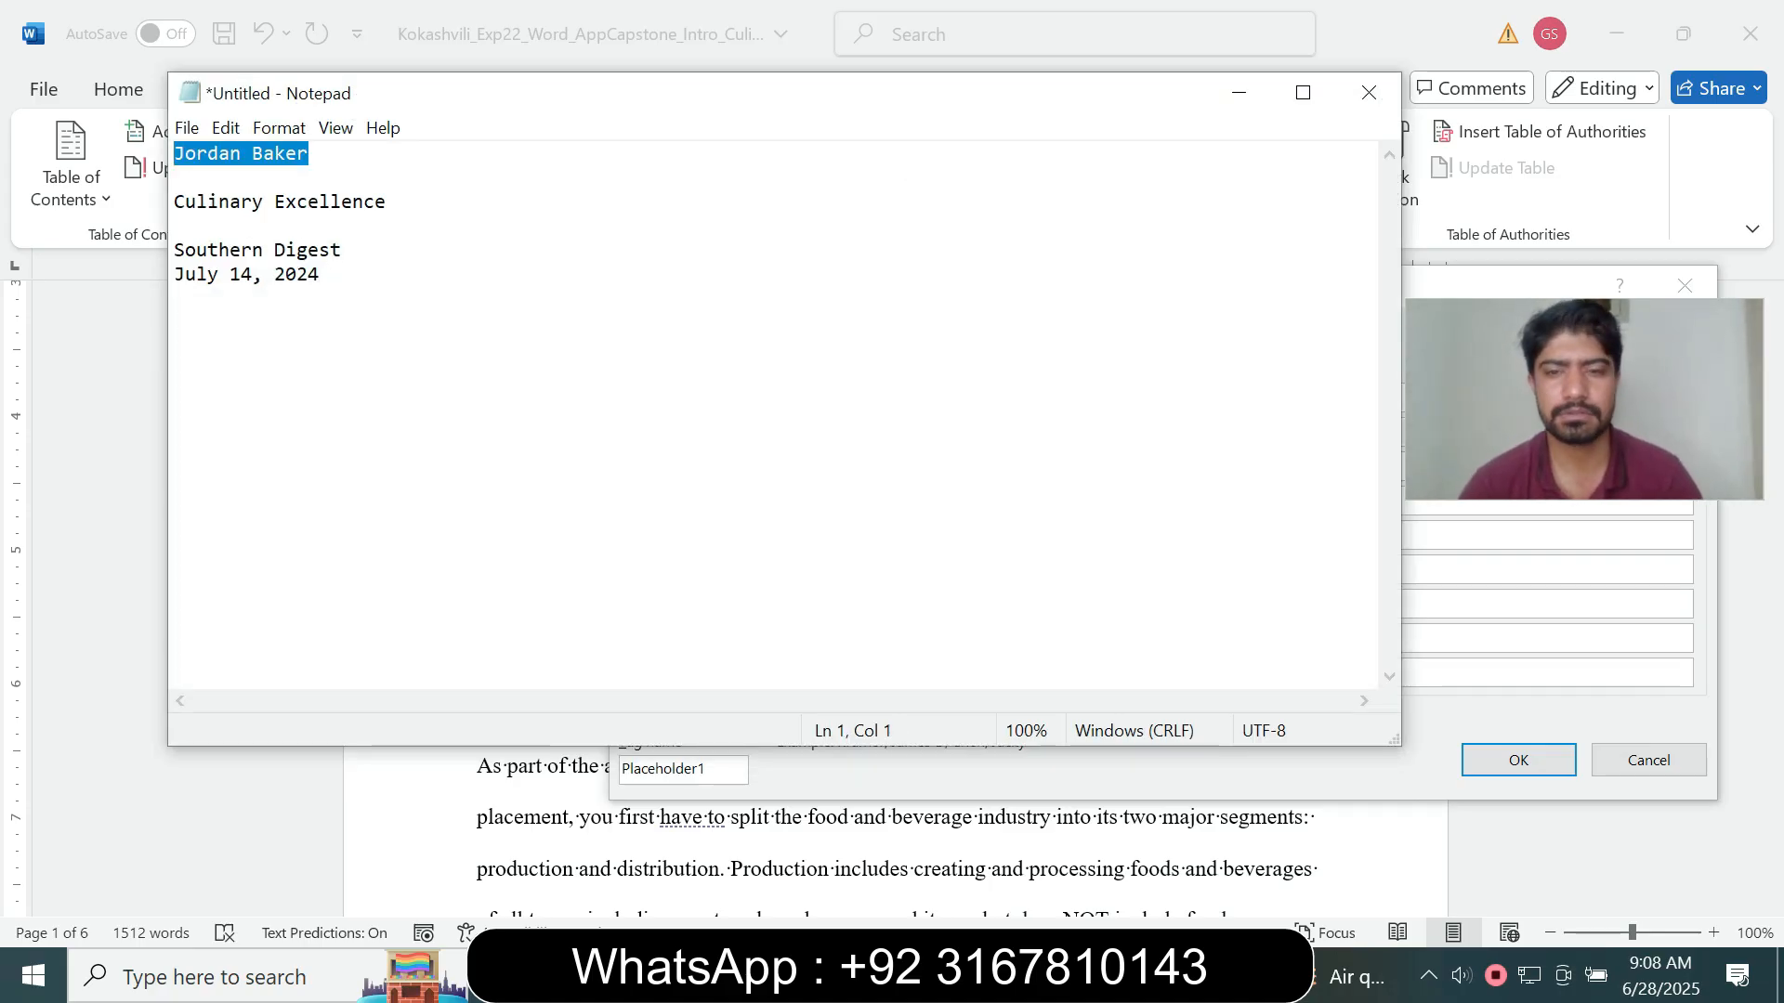
{"action": "left_click", "coordinate": [1061, 976]}
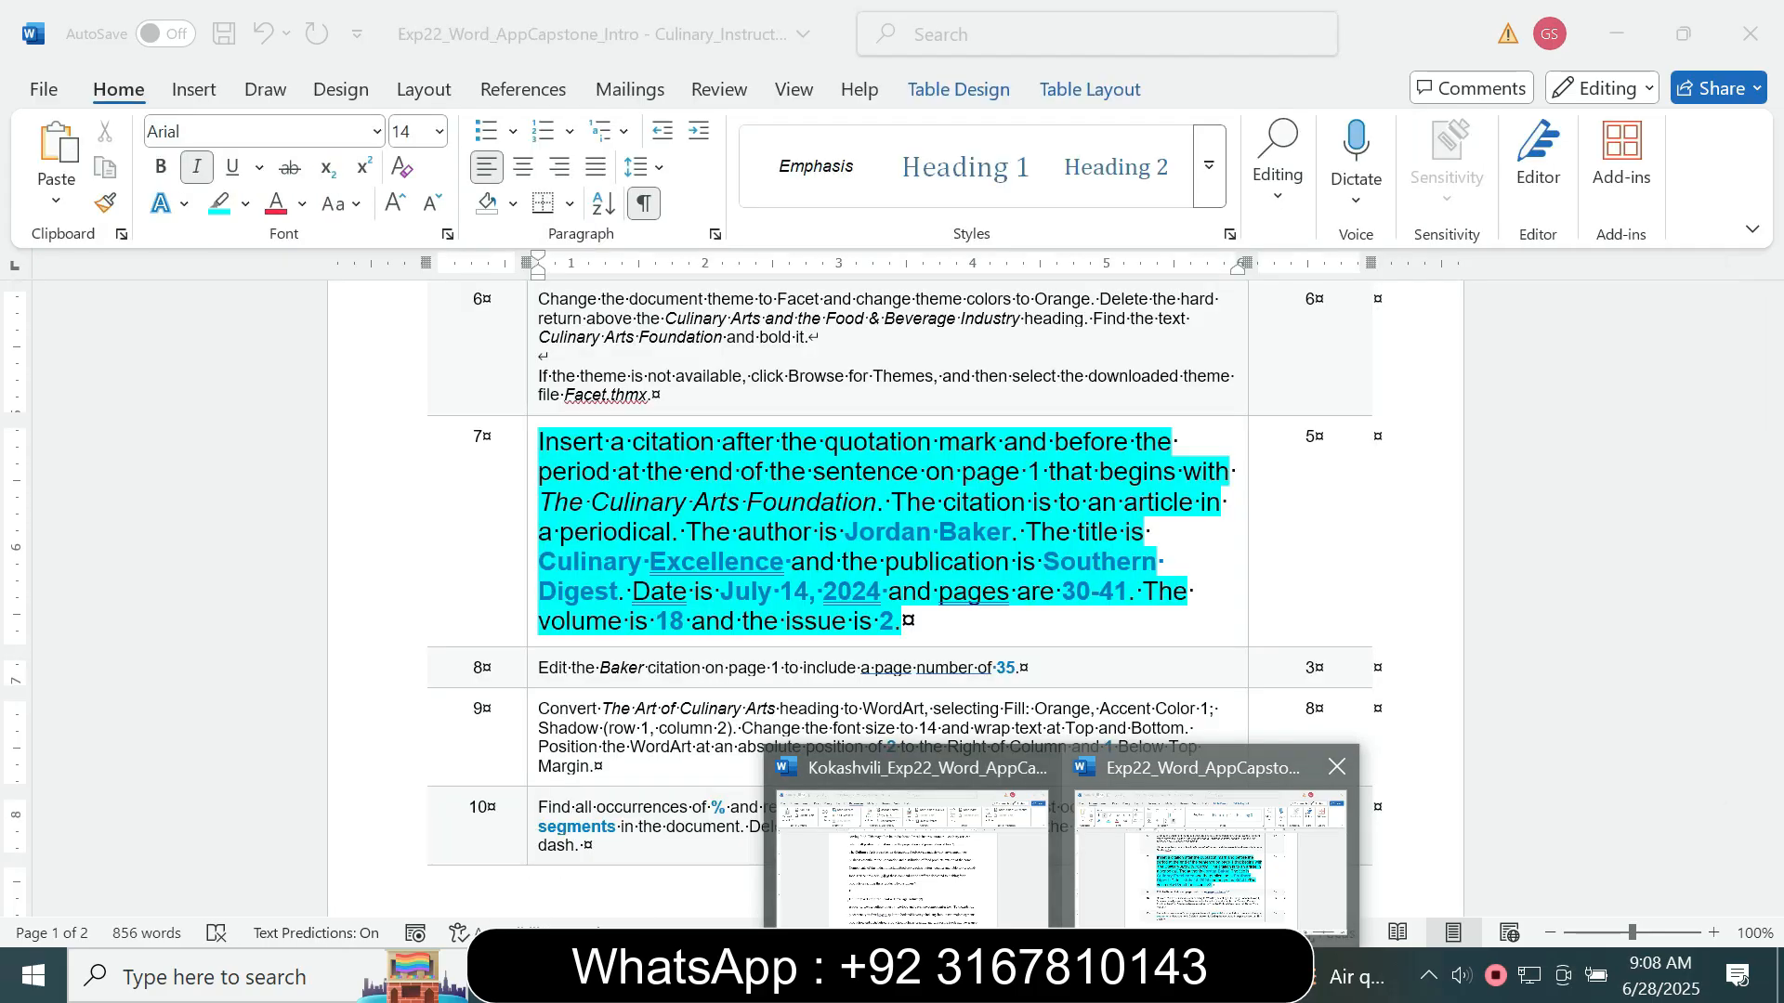
{"action": "left_click", "coordinate": [915, 850]}
{"action": "key", "text": "ctrl+v"}
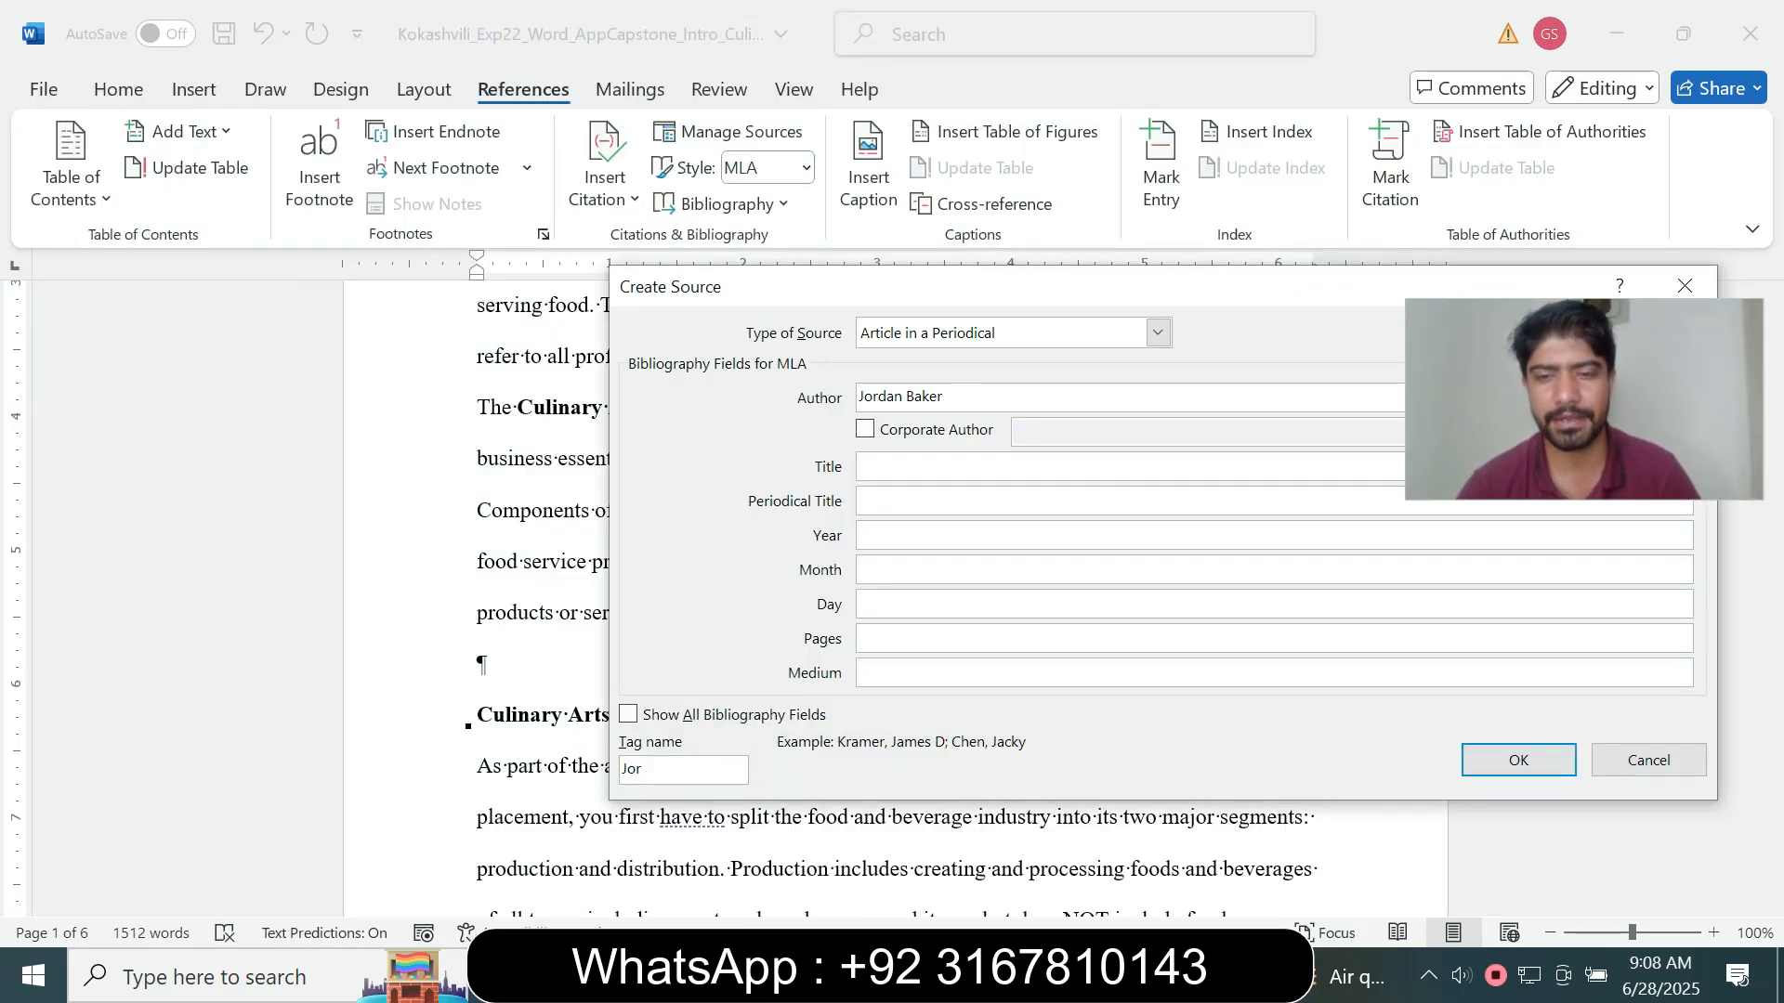
- Copy "Culinary Excellence" from the Notepad notes into the source's Title field
{"action": "mouse_move", "coordinate": [1062, 975]}
{"action": "mouse_move", "coordinate": [1210, 864]}
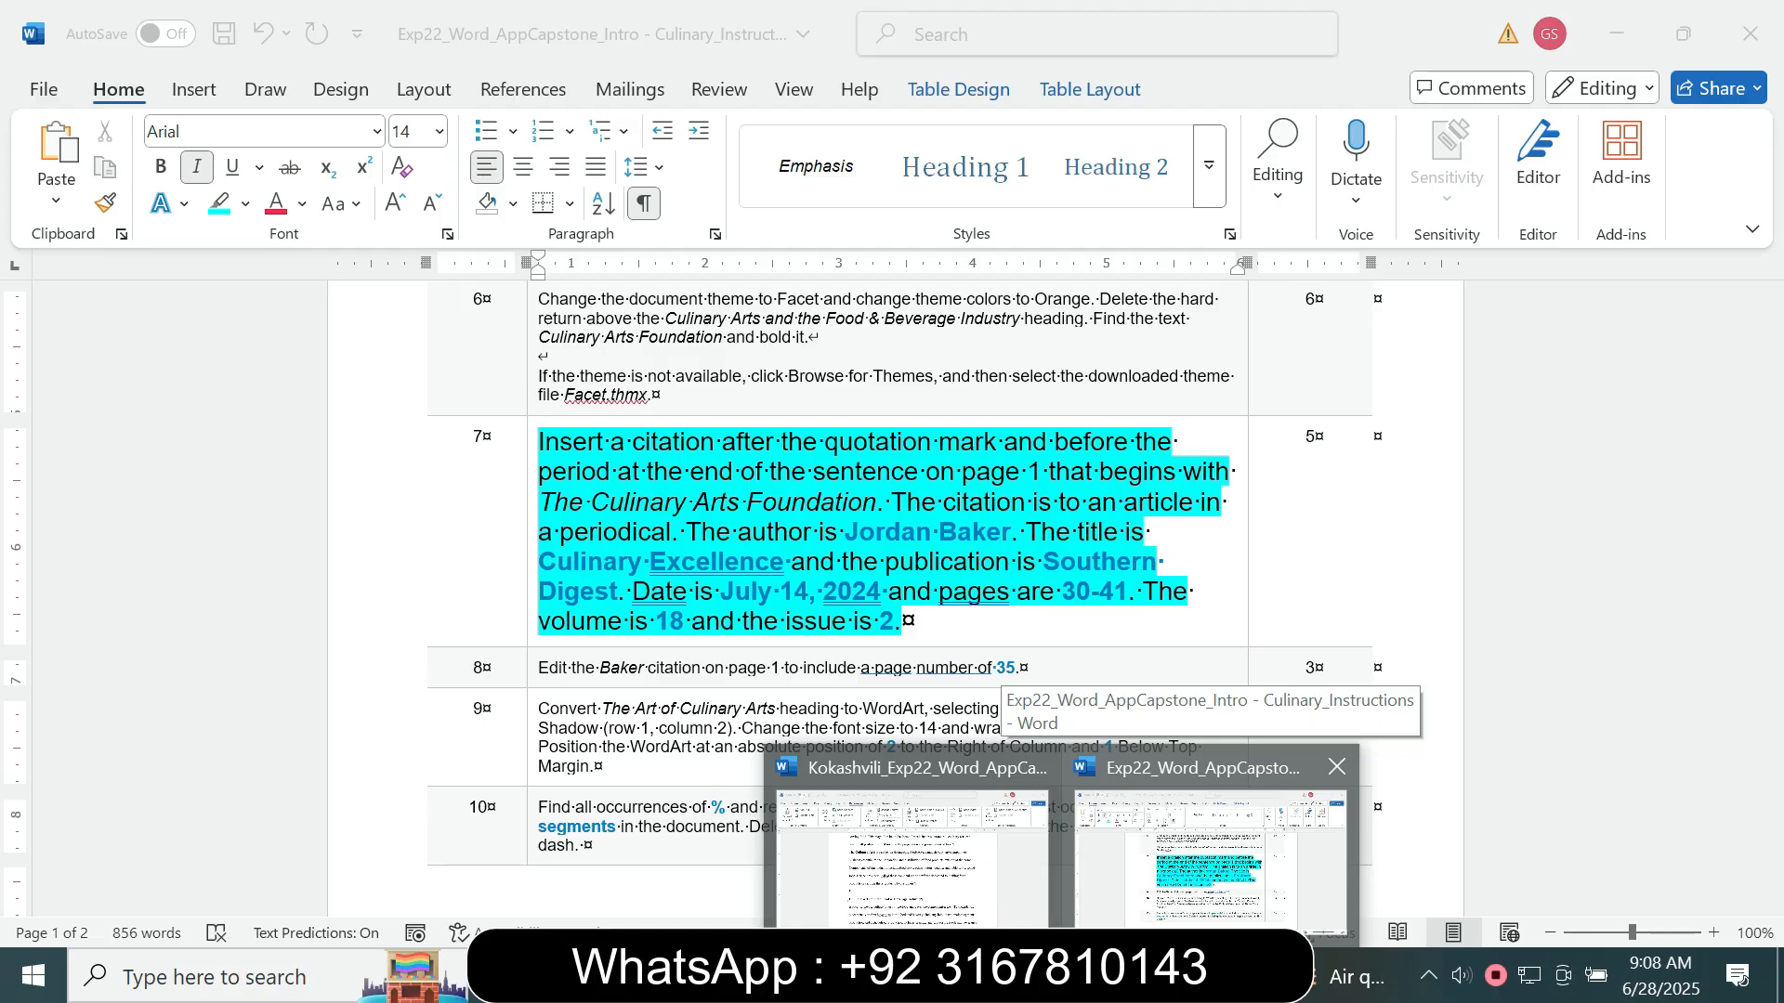
{"action": "key", "text": "alt+Tab"}
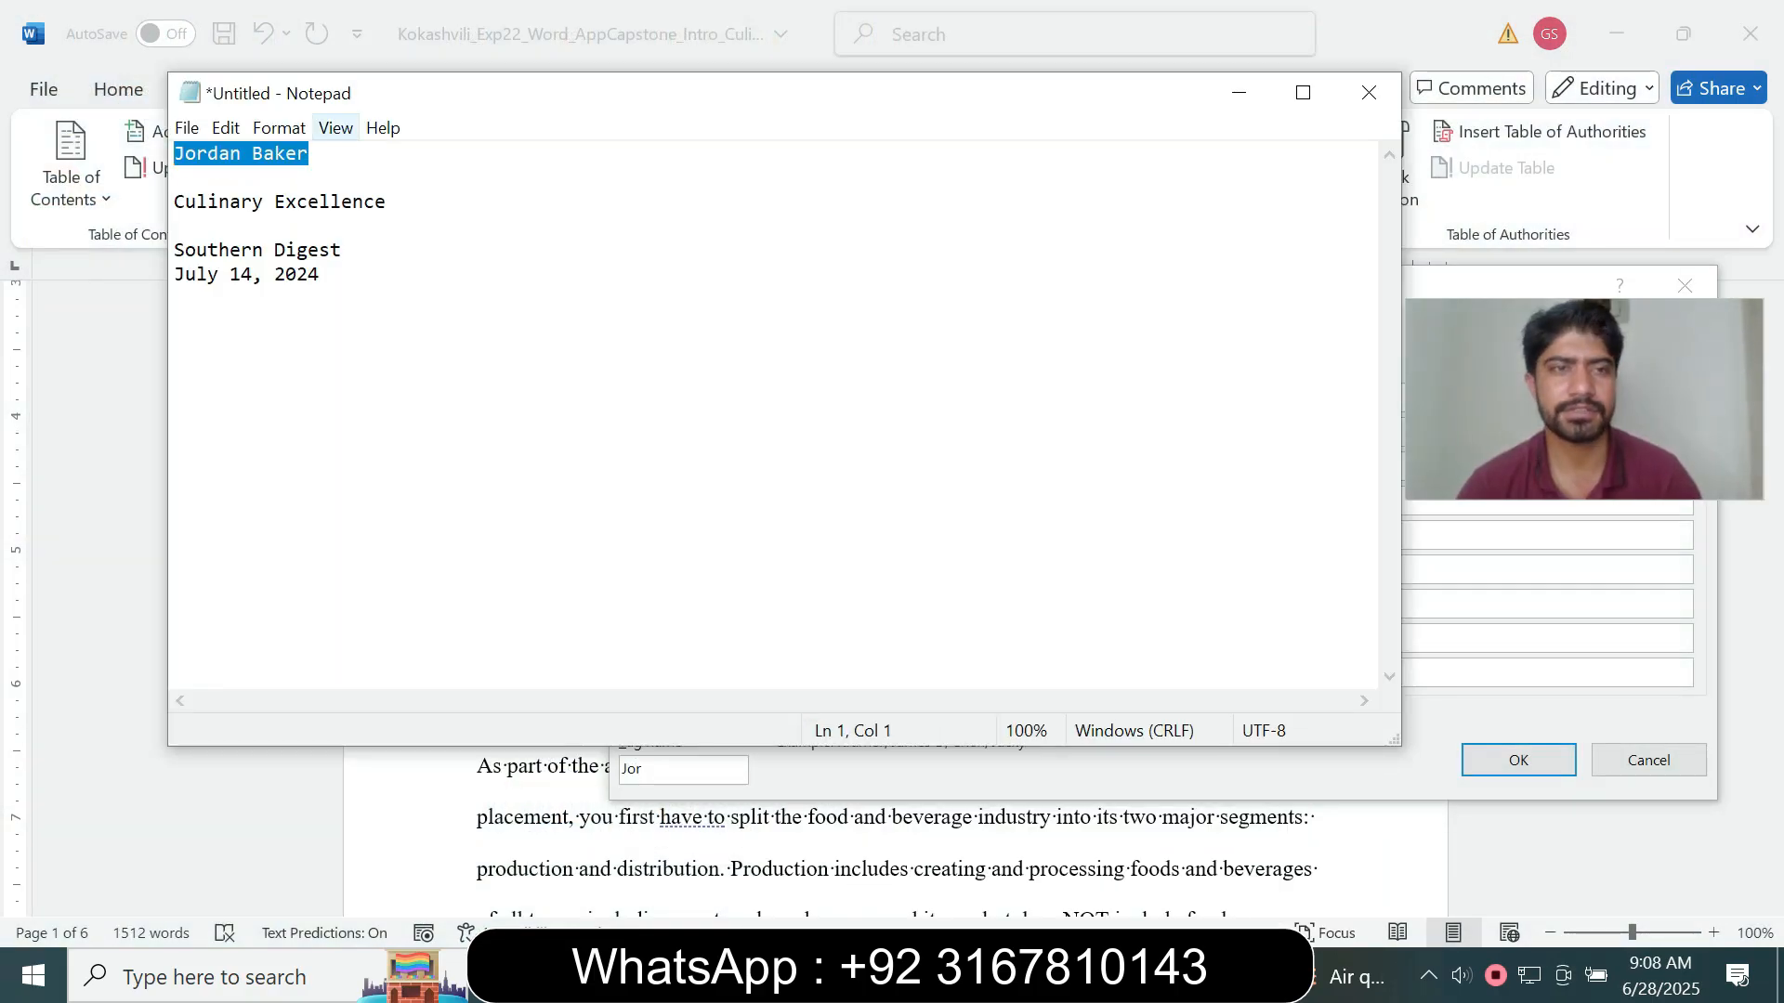
{"action": "left_click_drag", "start_coordinate": [387, 201], "coordinate": [174, 183]}
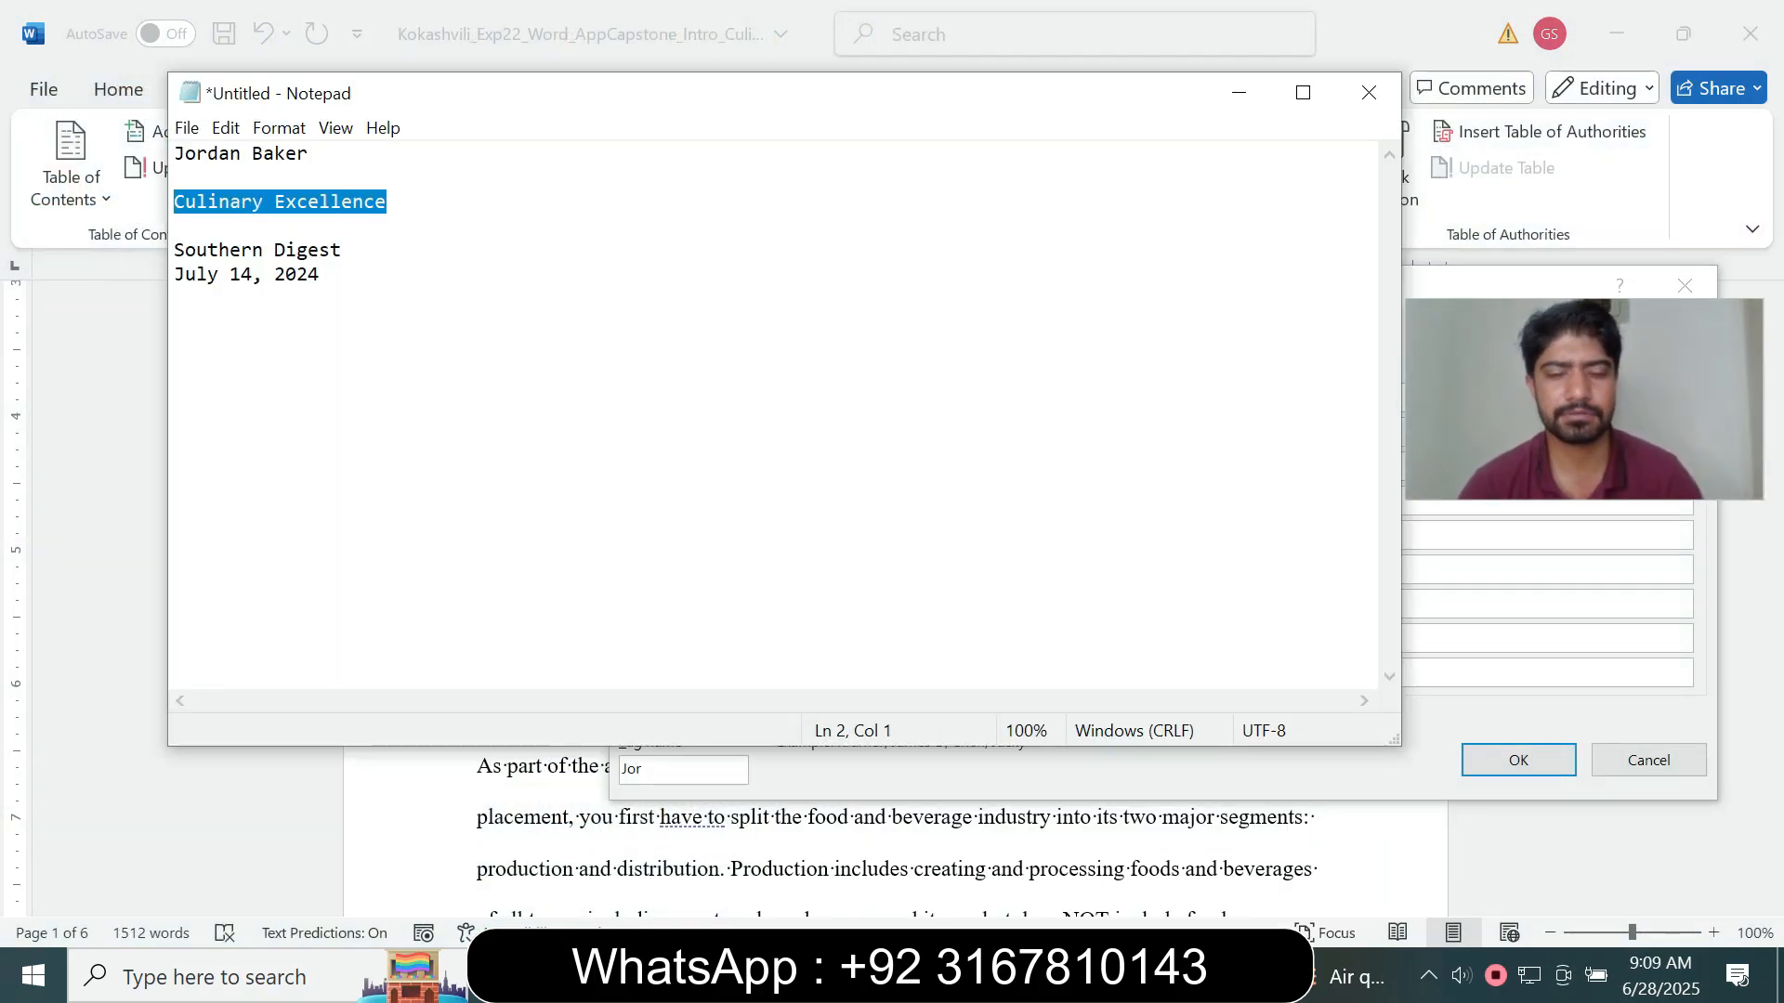
{"action": "left_click", "coordinate": [1062, 976]}
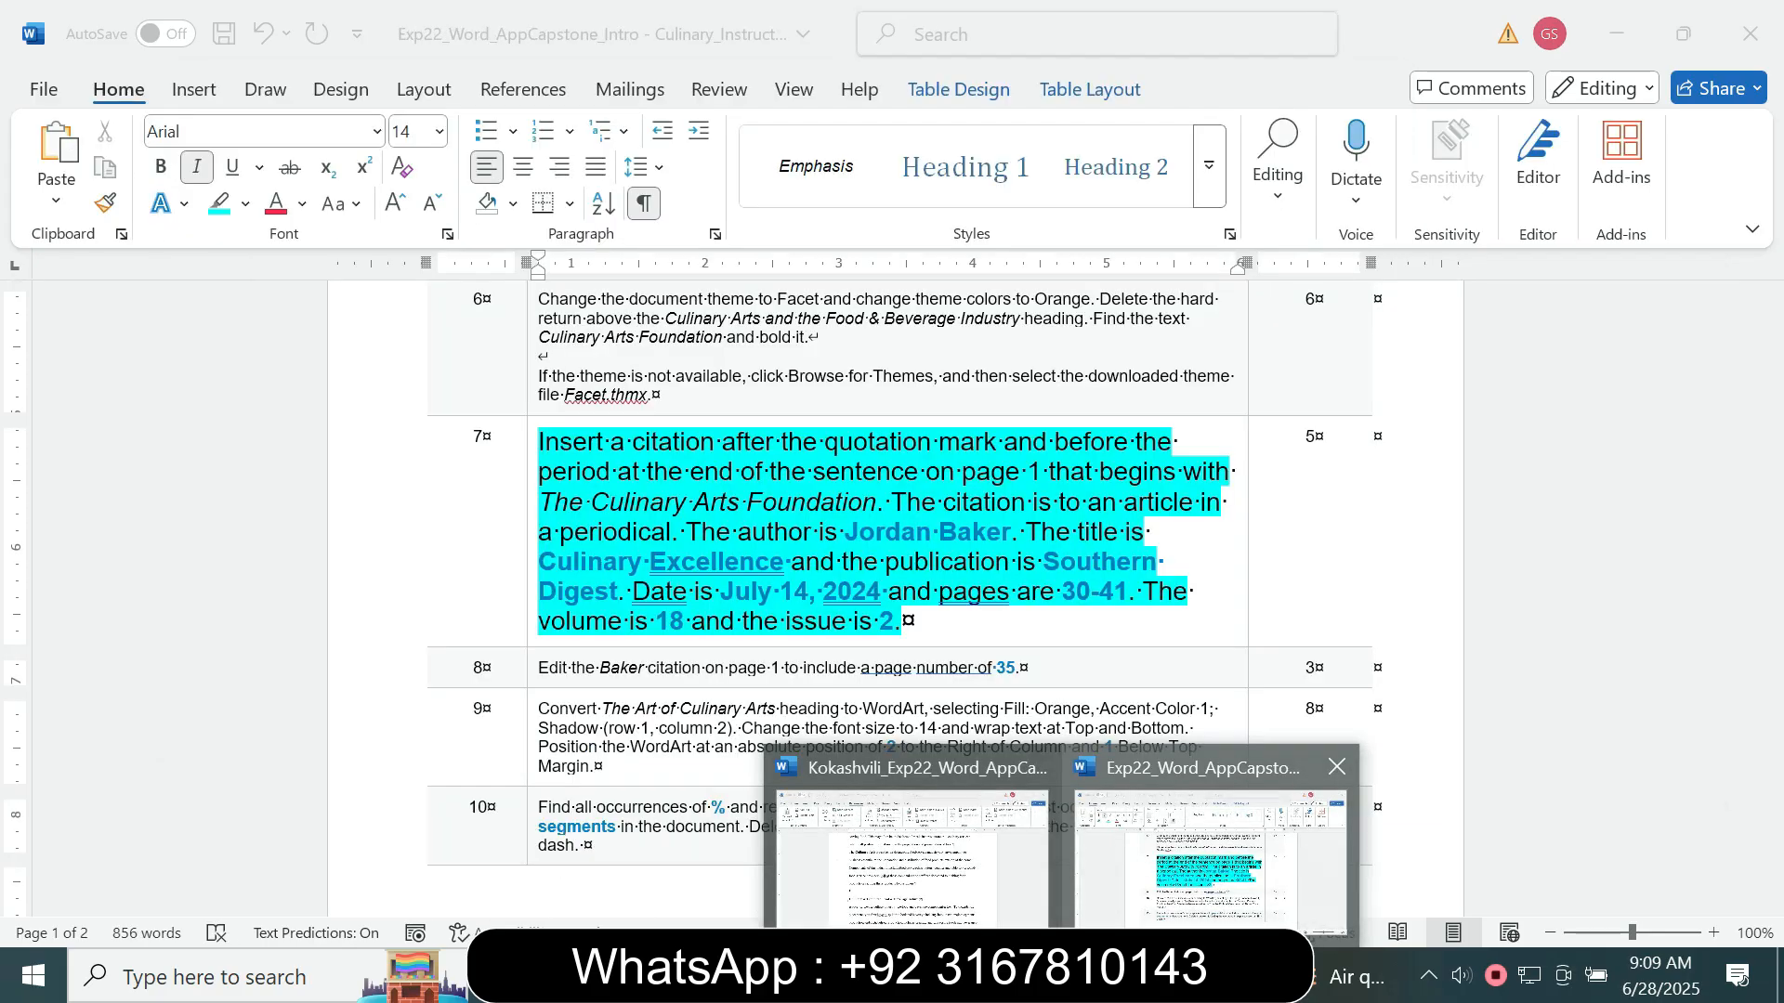
{"action": "left_click", "coordinate": [910, 845]}
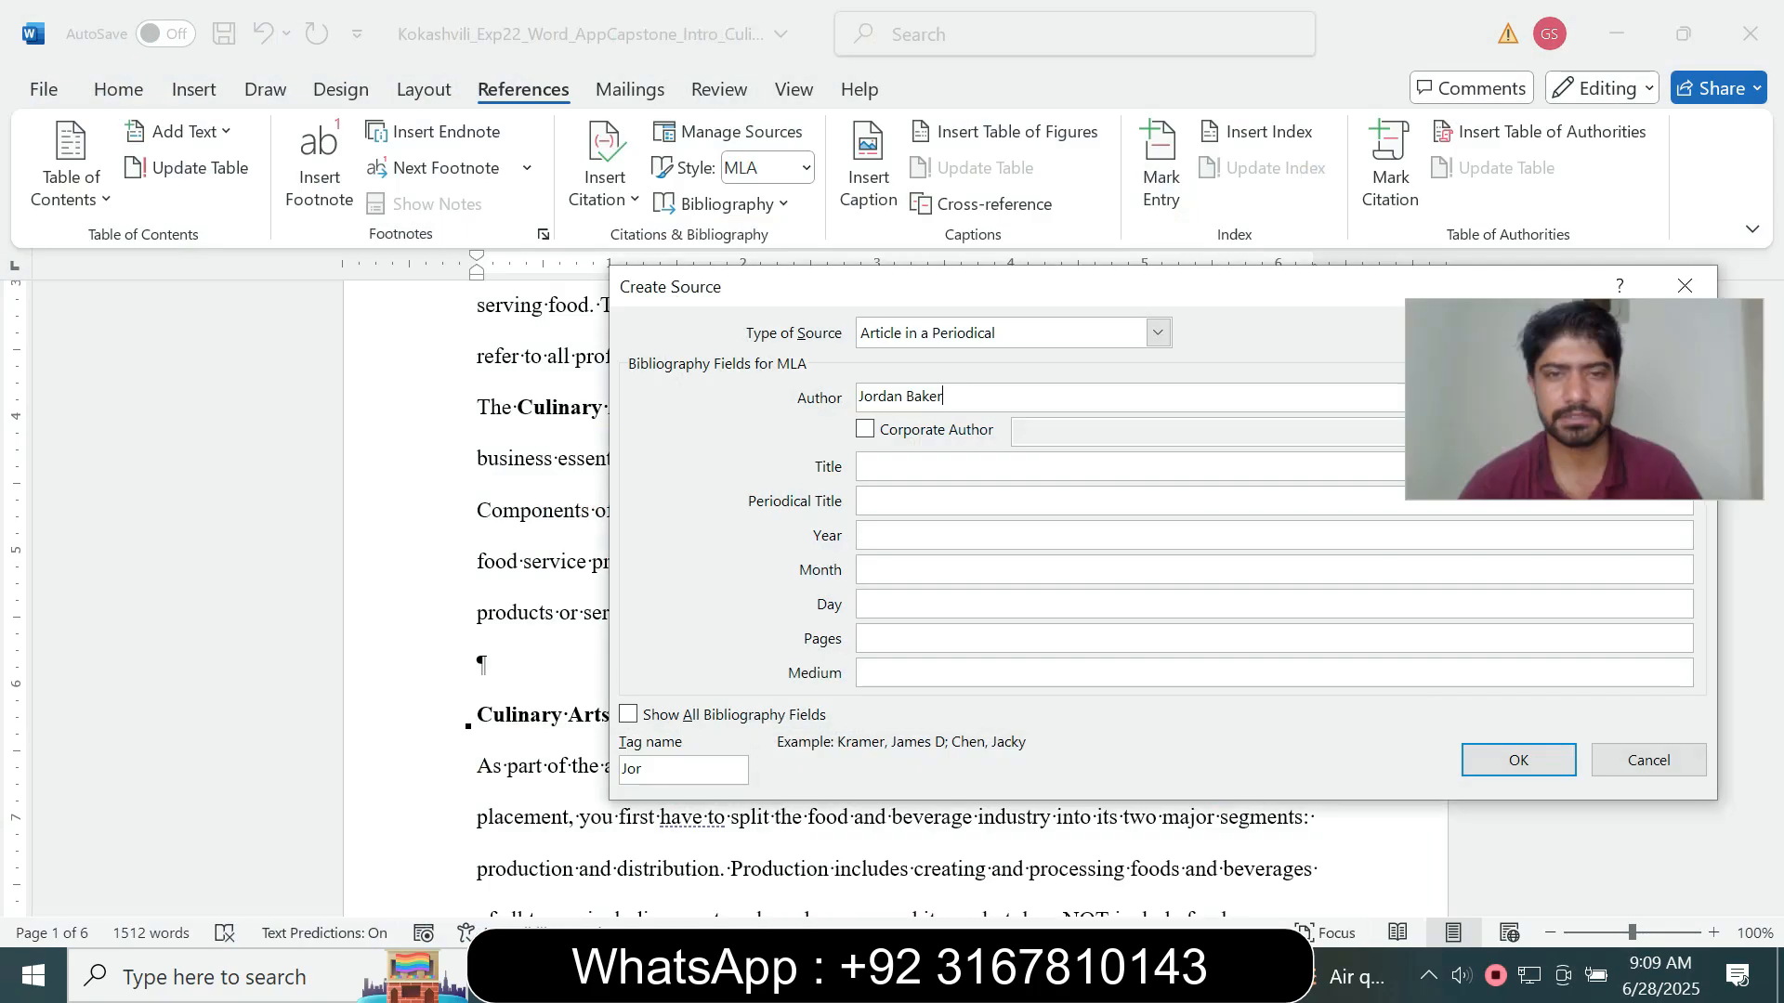
{"action": "left_click", "coordinate": [860, 465]}
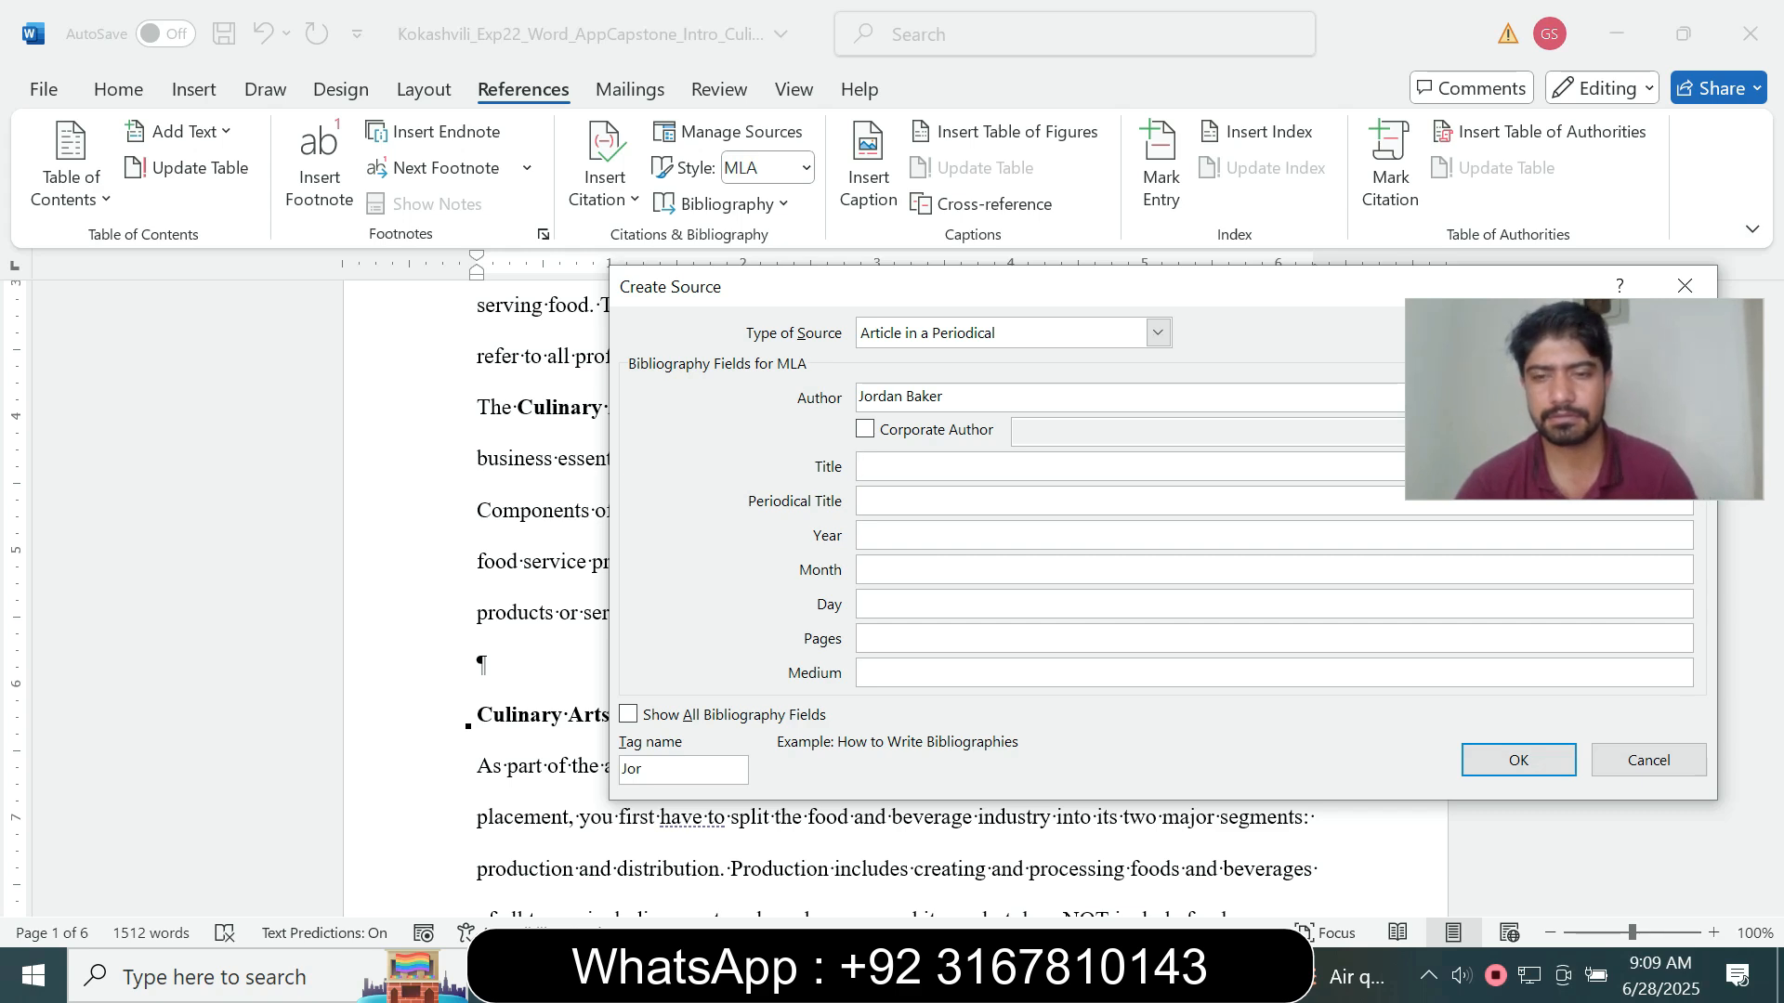
{"action": "key", "text": "alt+Tab"}
{"action": "left_click", "coordinate": [175, 226]}
{"action": "left_click", "coordinate": [387, 201]}
{"action": "left_click_drag", "start_coordinate": [387, 201], "coordinate": [173, 202]}
{"action": "key", "text": "ctrl+c"}
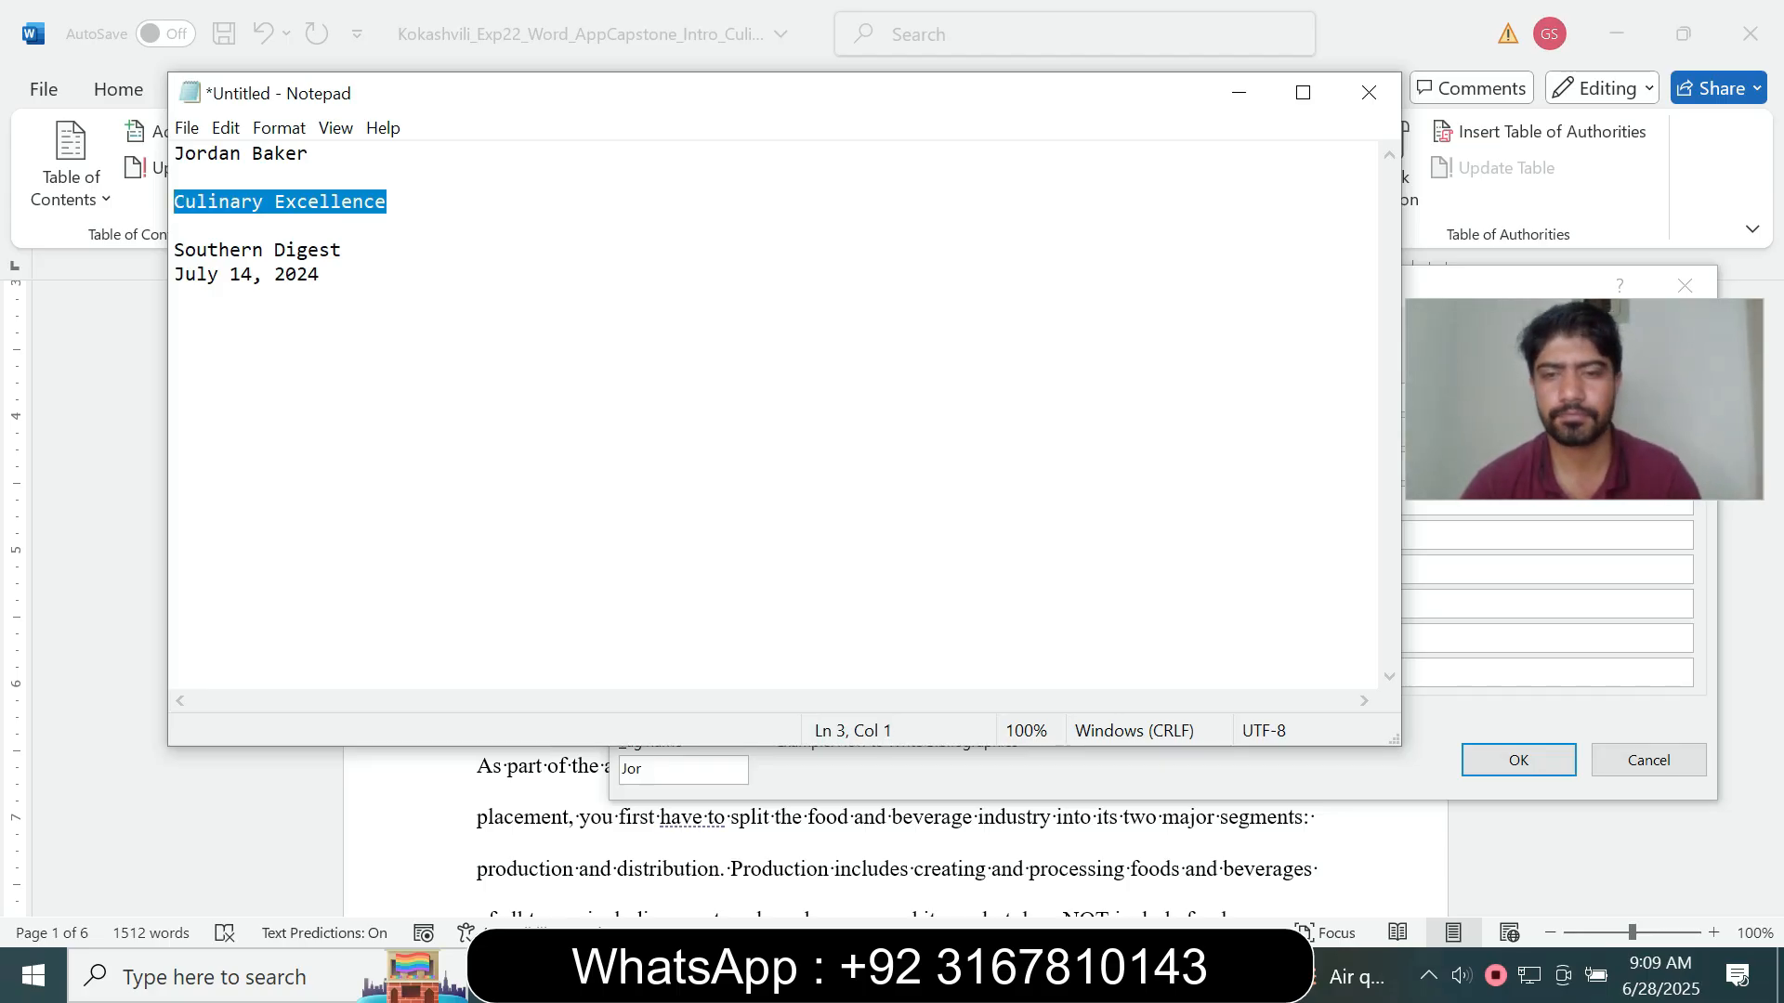
{"action": "left_click", "coordinate": [1061, 975]}
{"action": "left_click", "coordinate": [912, 858]}
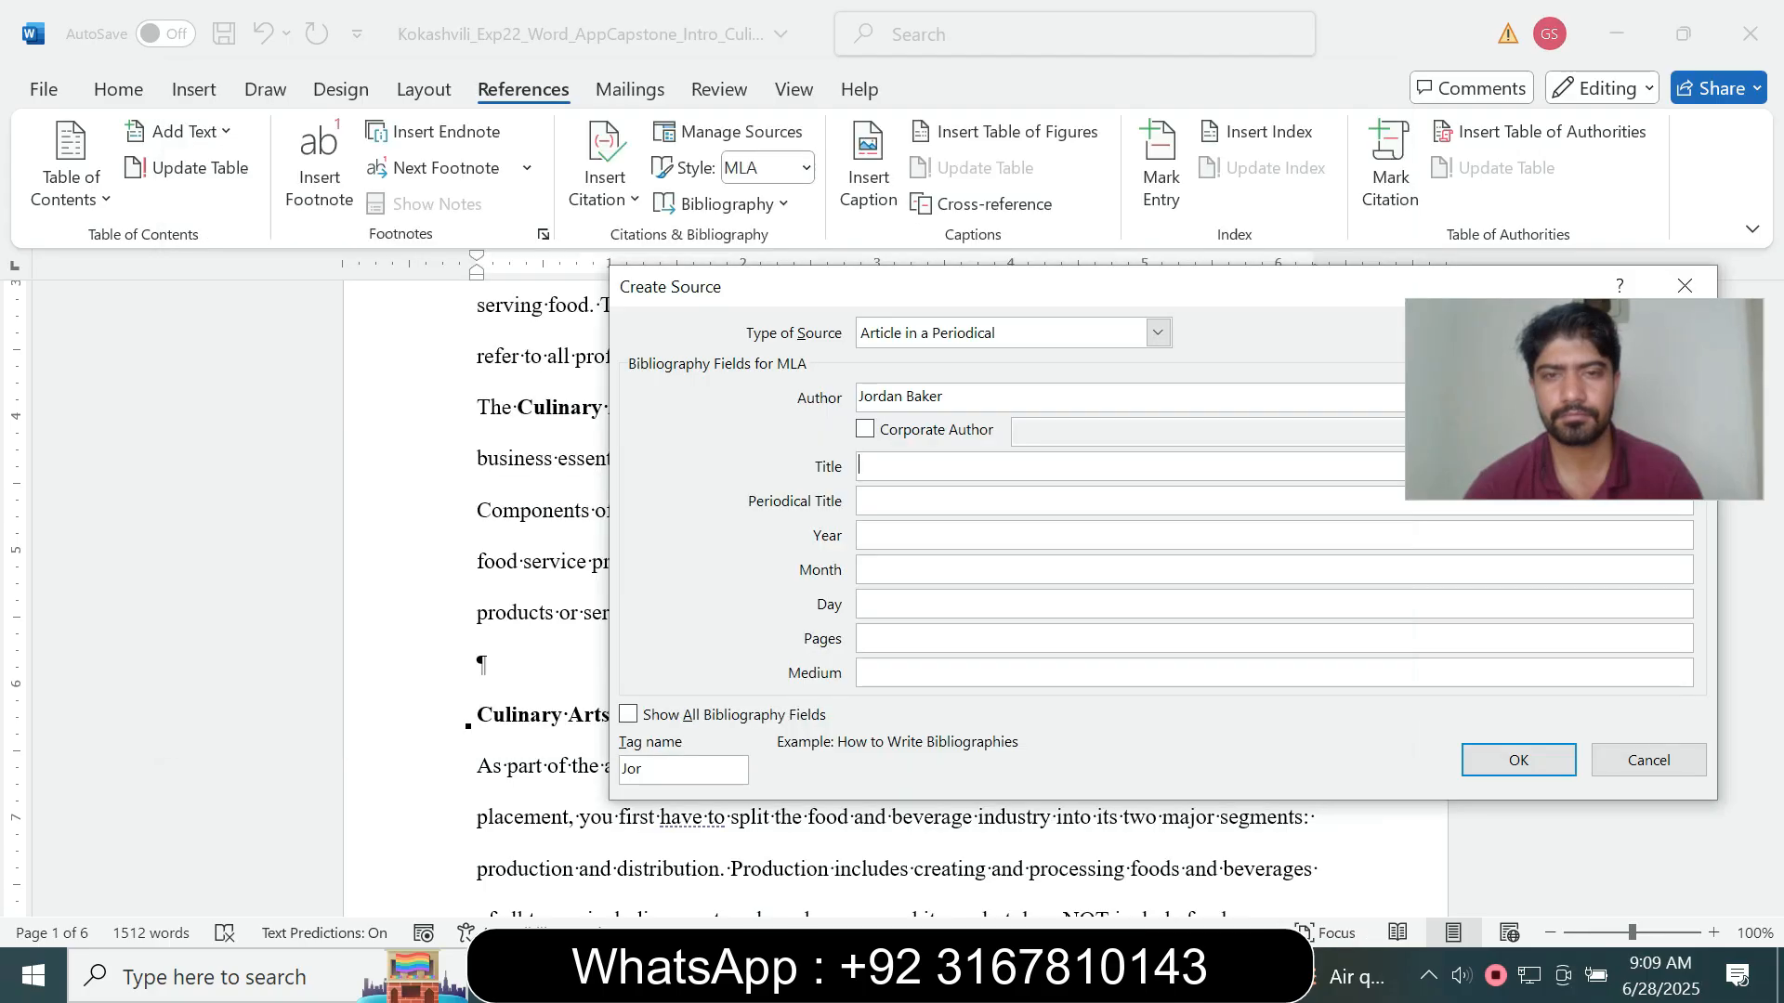
{"action": "key", "text": "ctrl+v"}
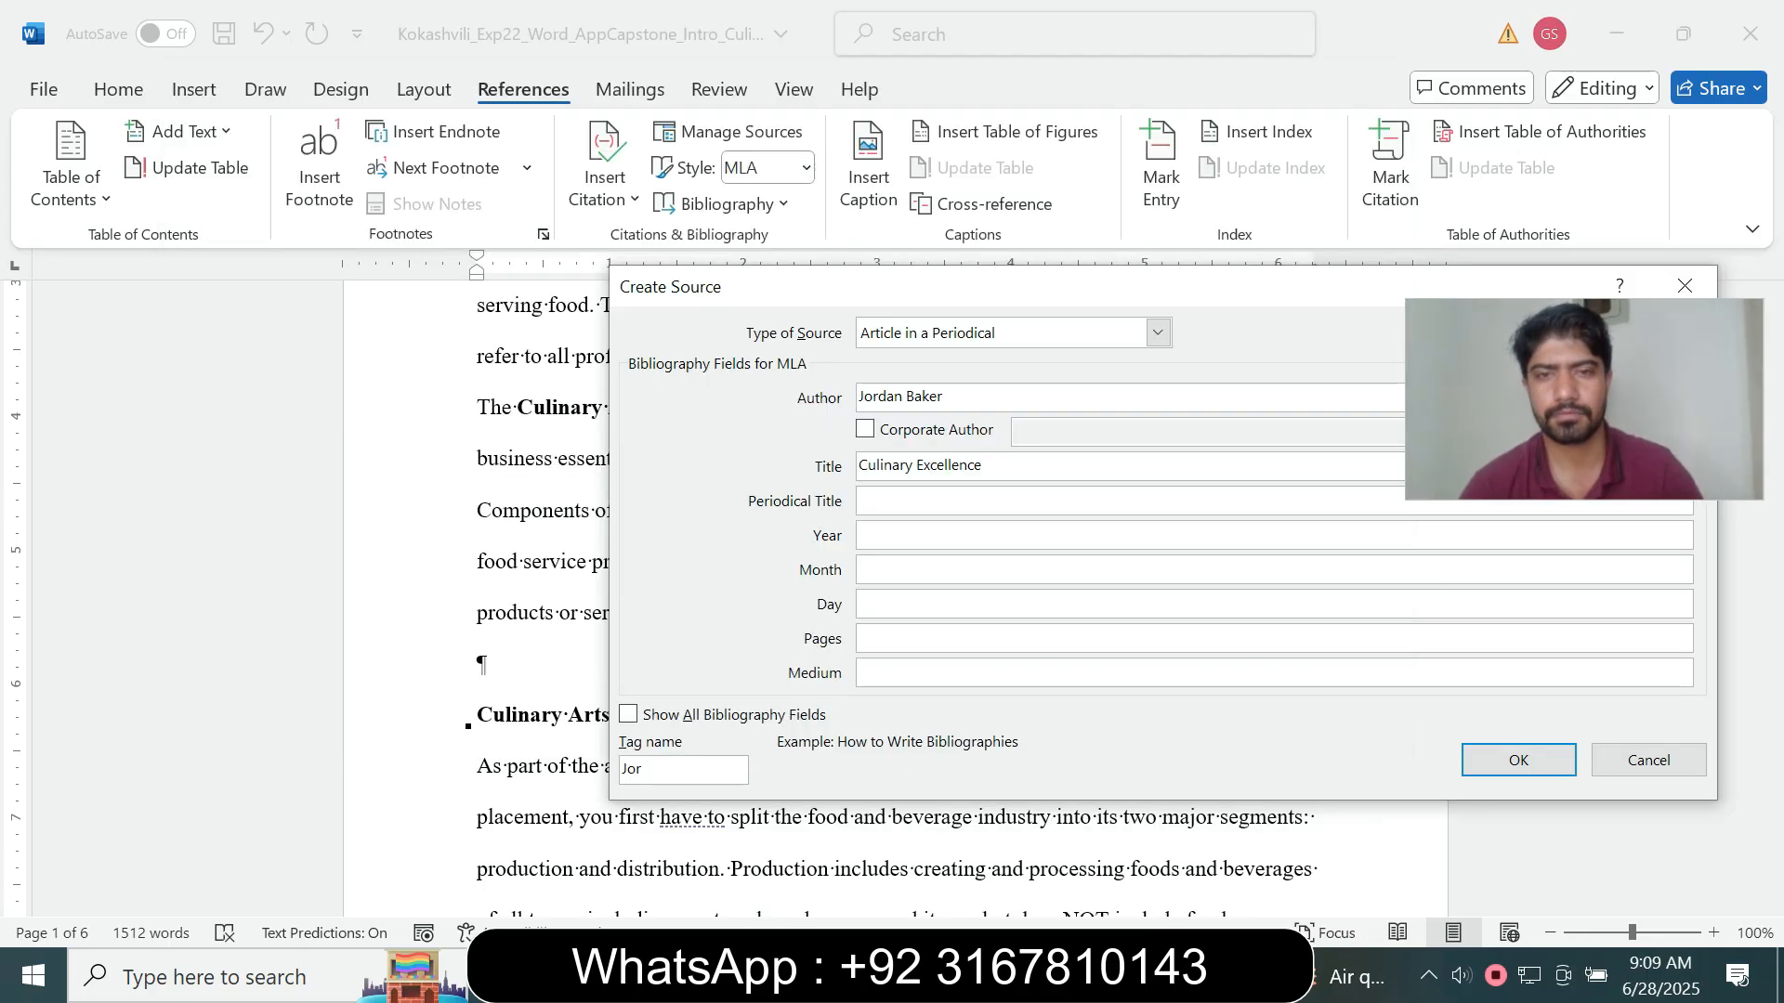
- Select the publication name "Southern Digest" in the Notepad notes and return to the Create Source dialog
{"action": "left_click", "coordinate": [1061, 975]}
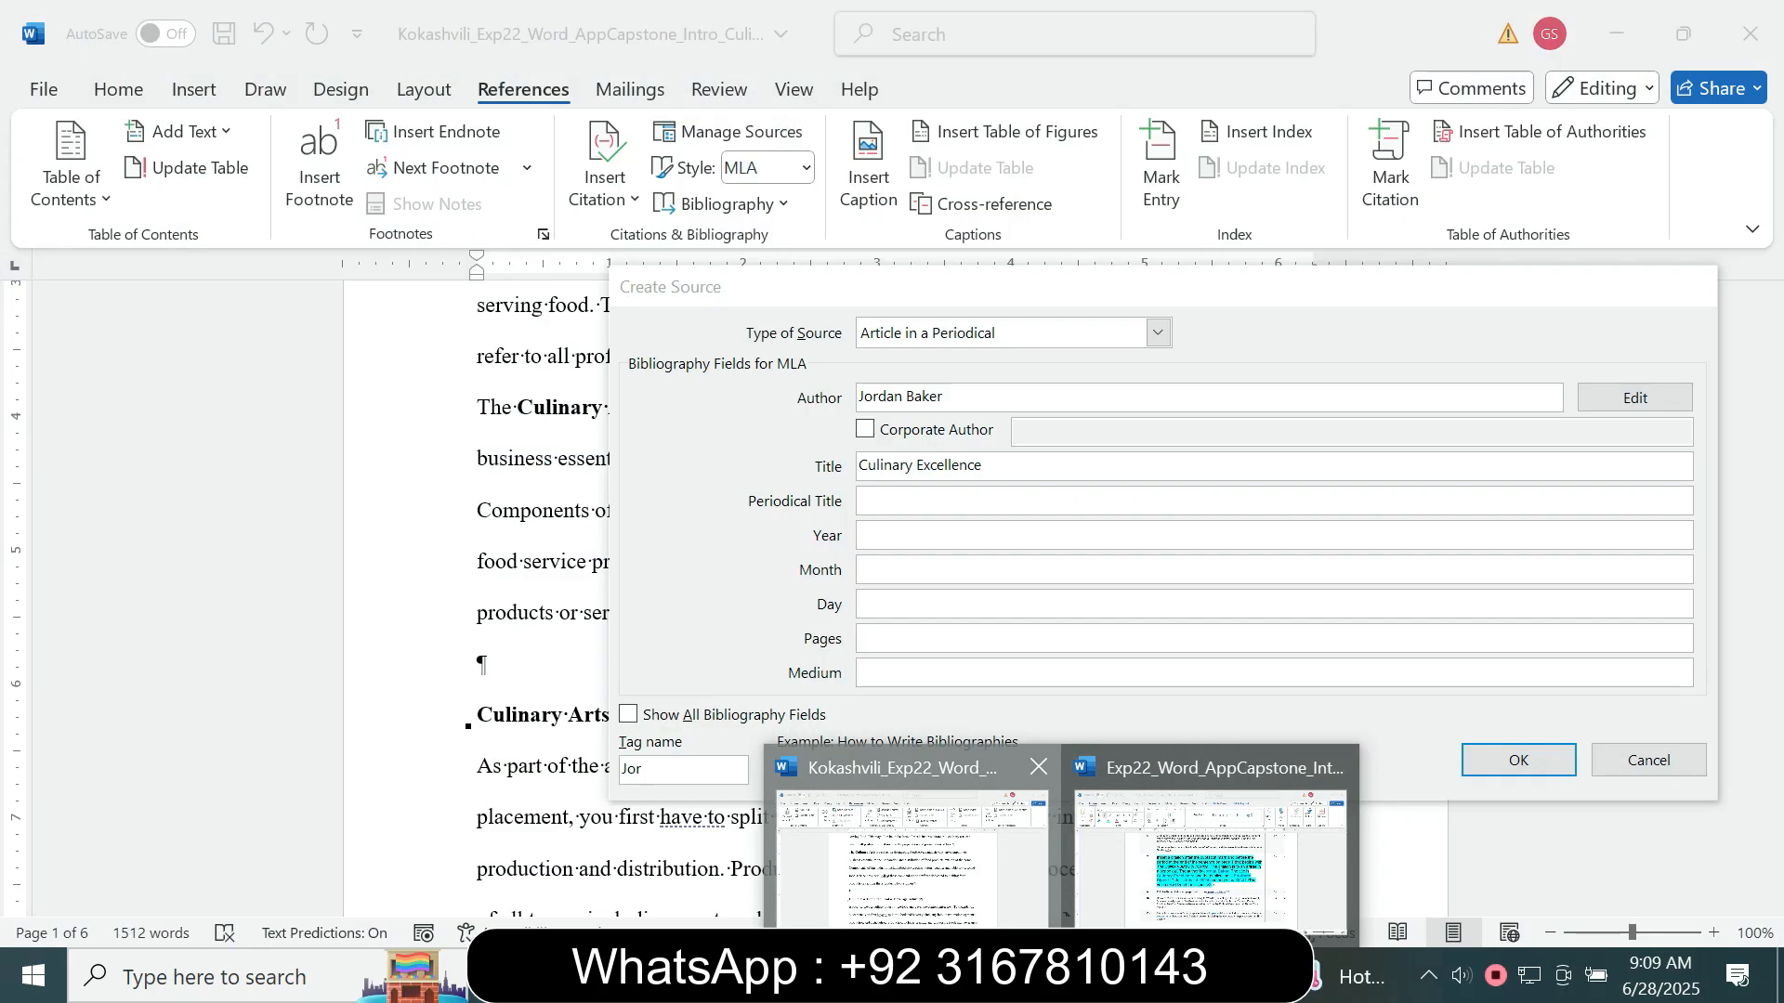
{"action": "left_click", "coordinate": [912, 859]}
{"action": "left_click", "coordinate": [1128, 976]}
{"action": "left_click_drag", "start_coordinate": [333, 250], "coordinate": [174, 250]}
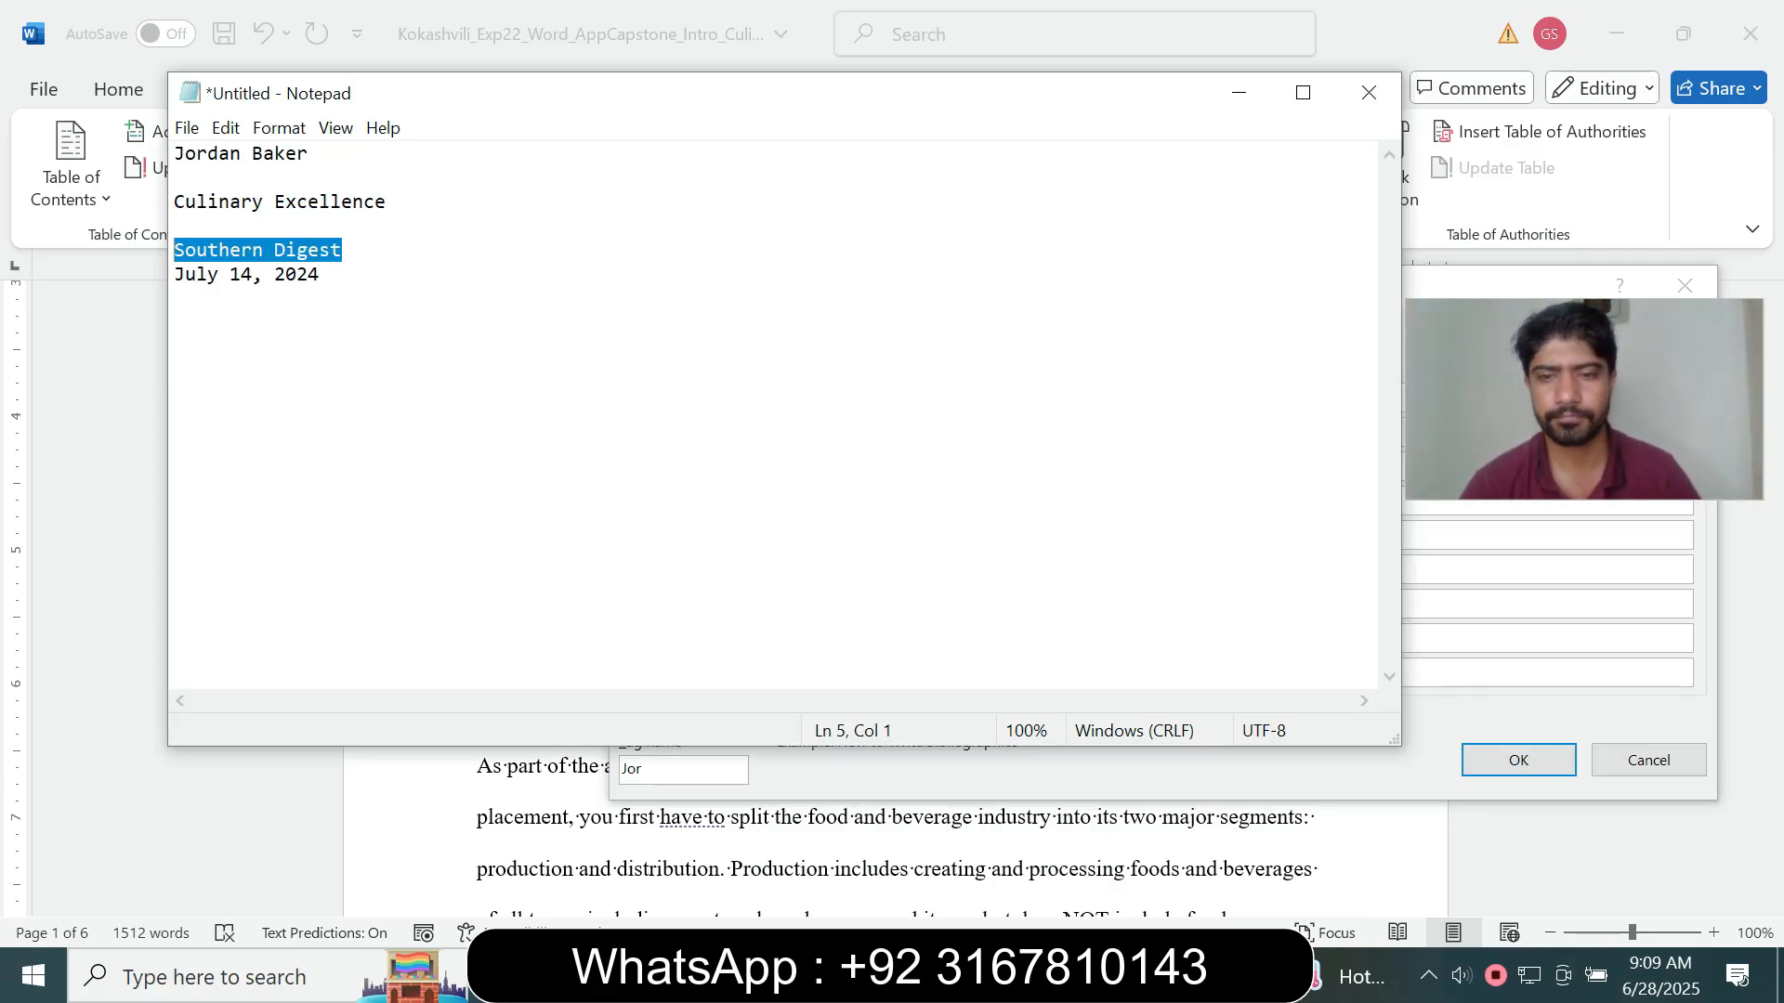
{"action": "left_click", "coordinate": [1062, 976]}
{"action": "mouse_move", "coordinate": [1162, 934]}
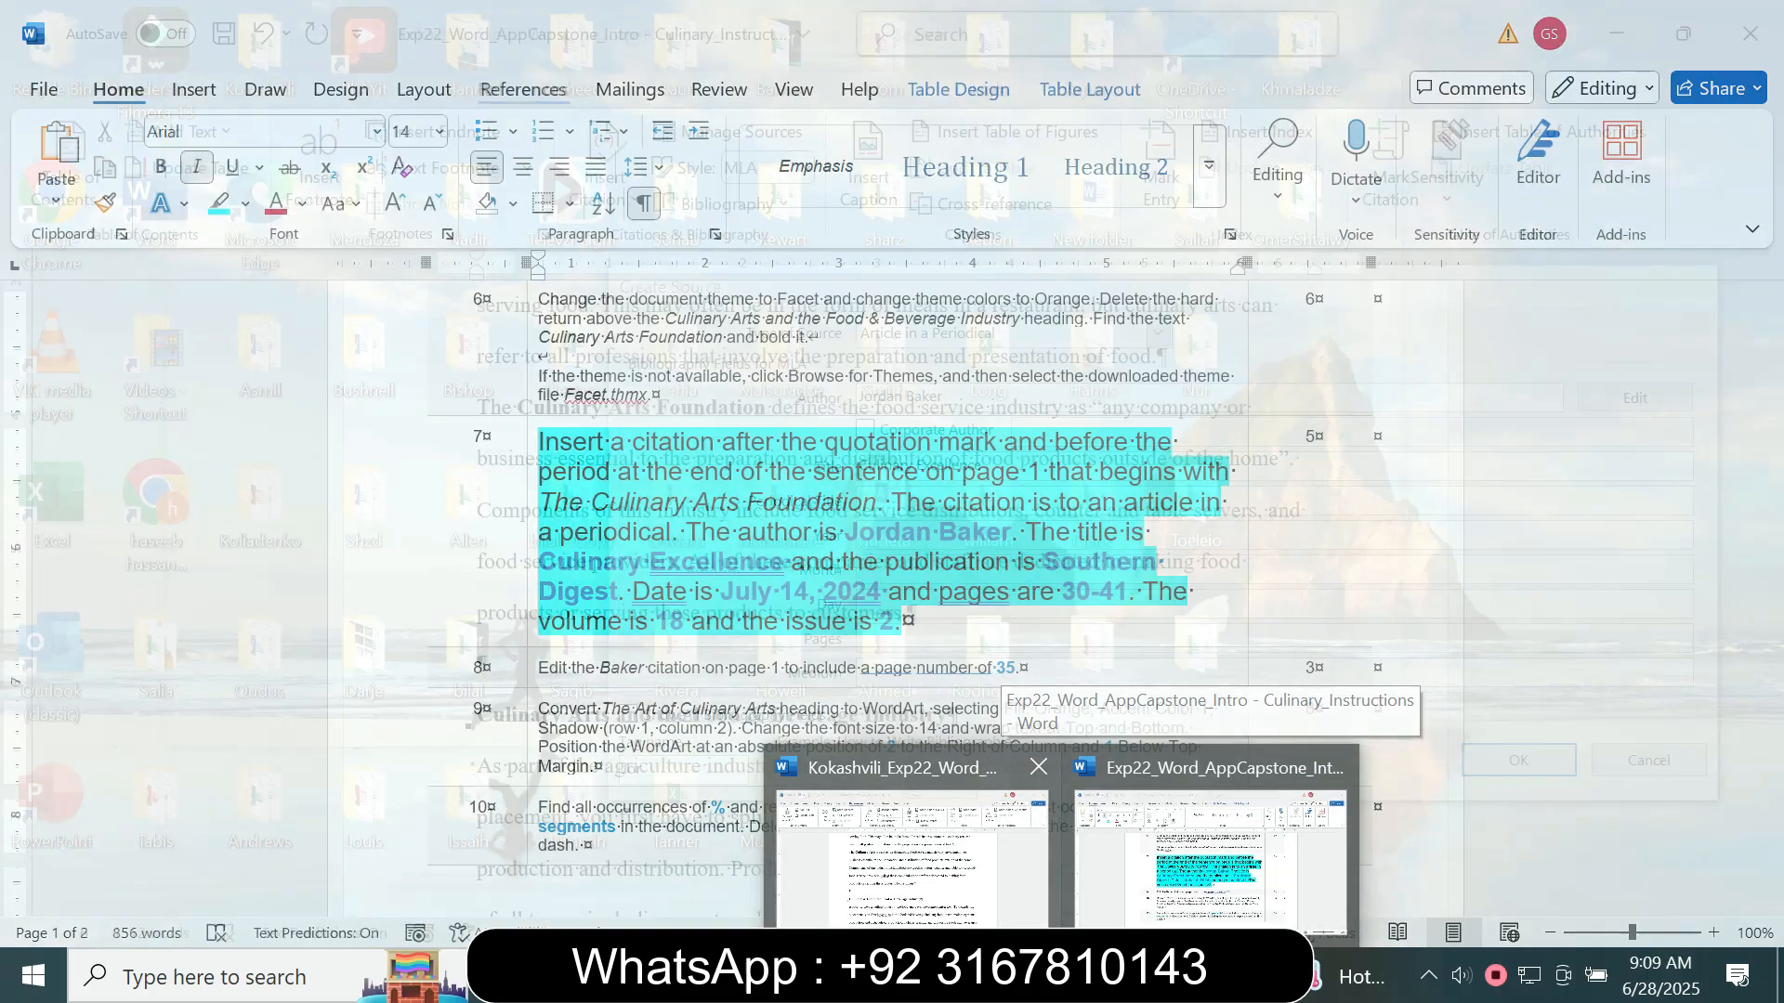
{"action": "left_click", "coordinate": [966, 932]}
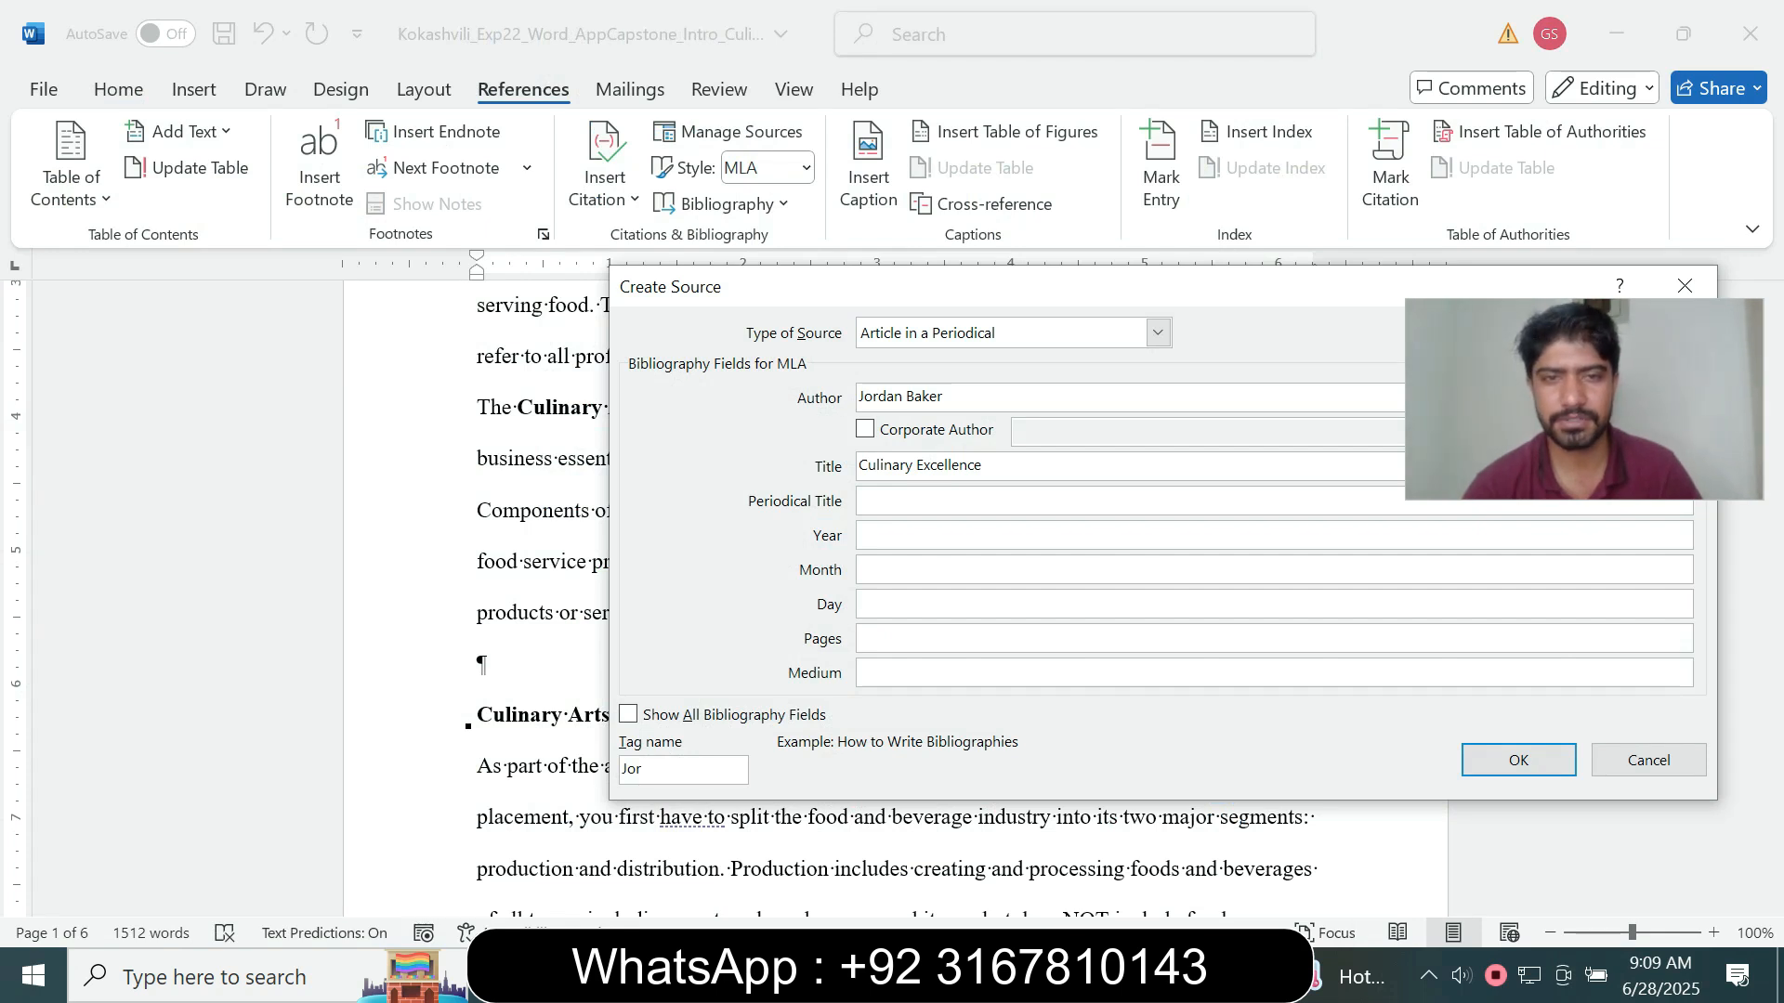
- Recheck the step 7 instruction and show all bibliography fields in the Create Source dialog, moving the dialog clear of the webcam area
{"action": "left_click", "coordinate": [1061, 975]}
{"action": "mouse_move", "coordinate": [1138, 935]}
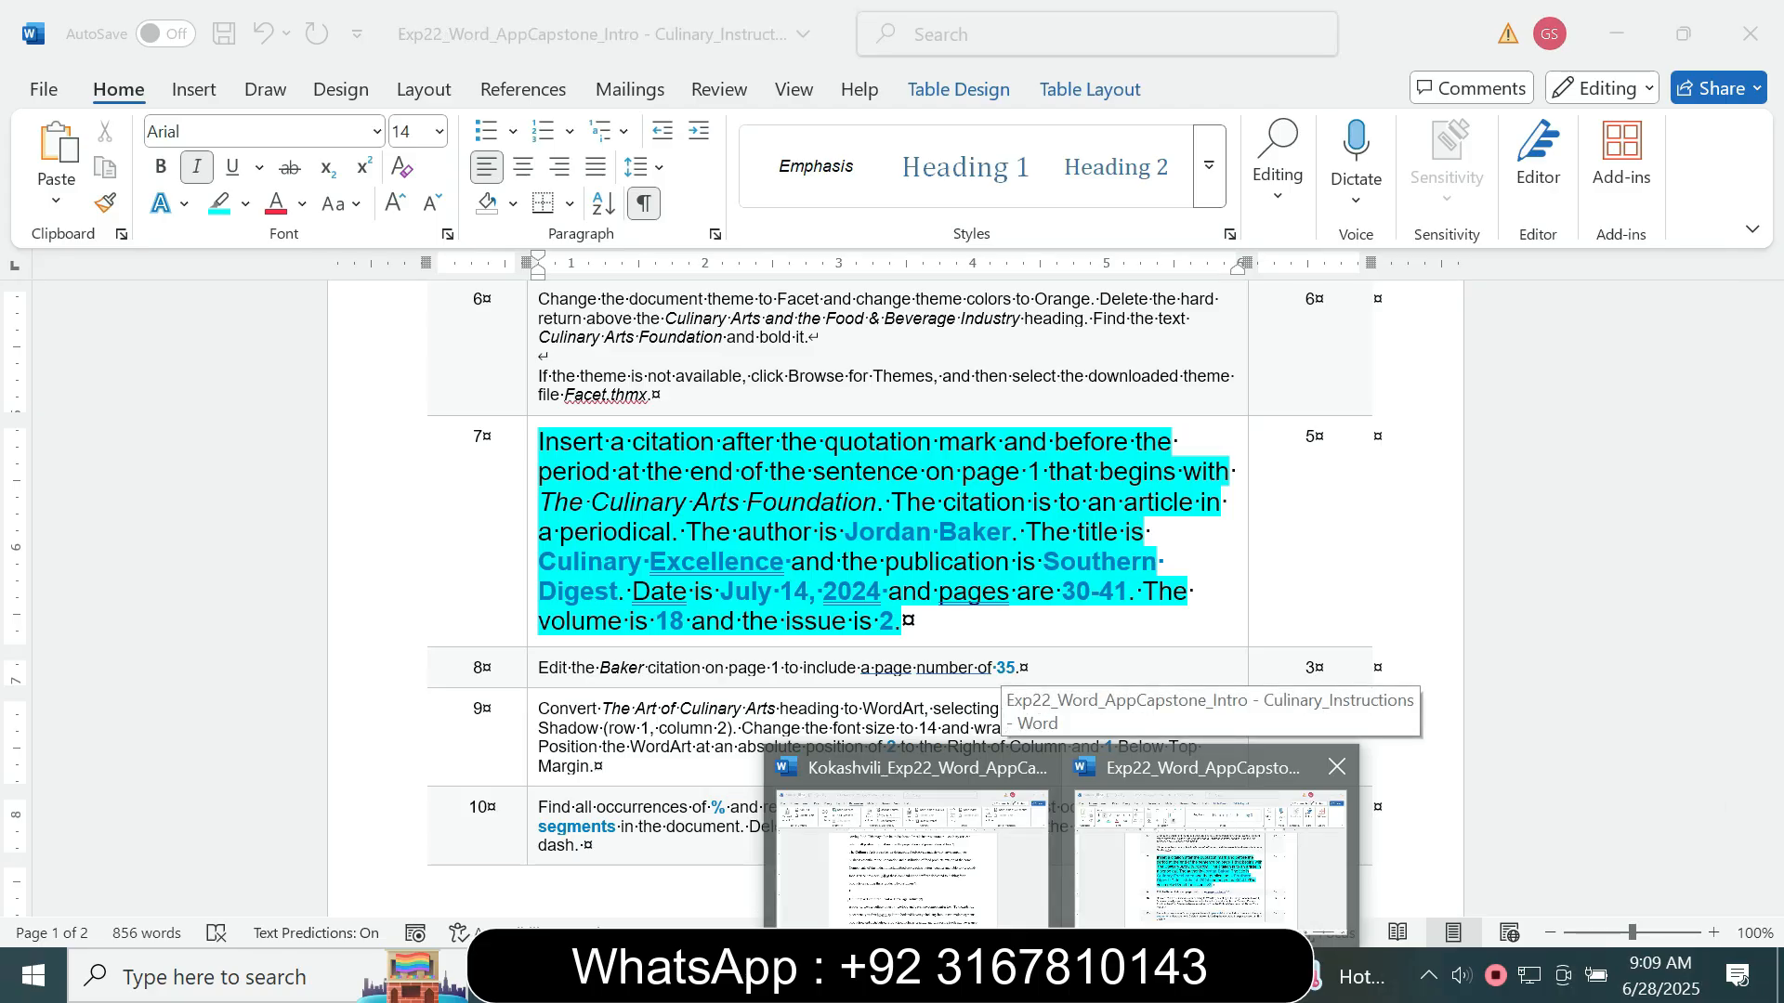
{"action": "left_click", "coordinate": [966, 933]}
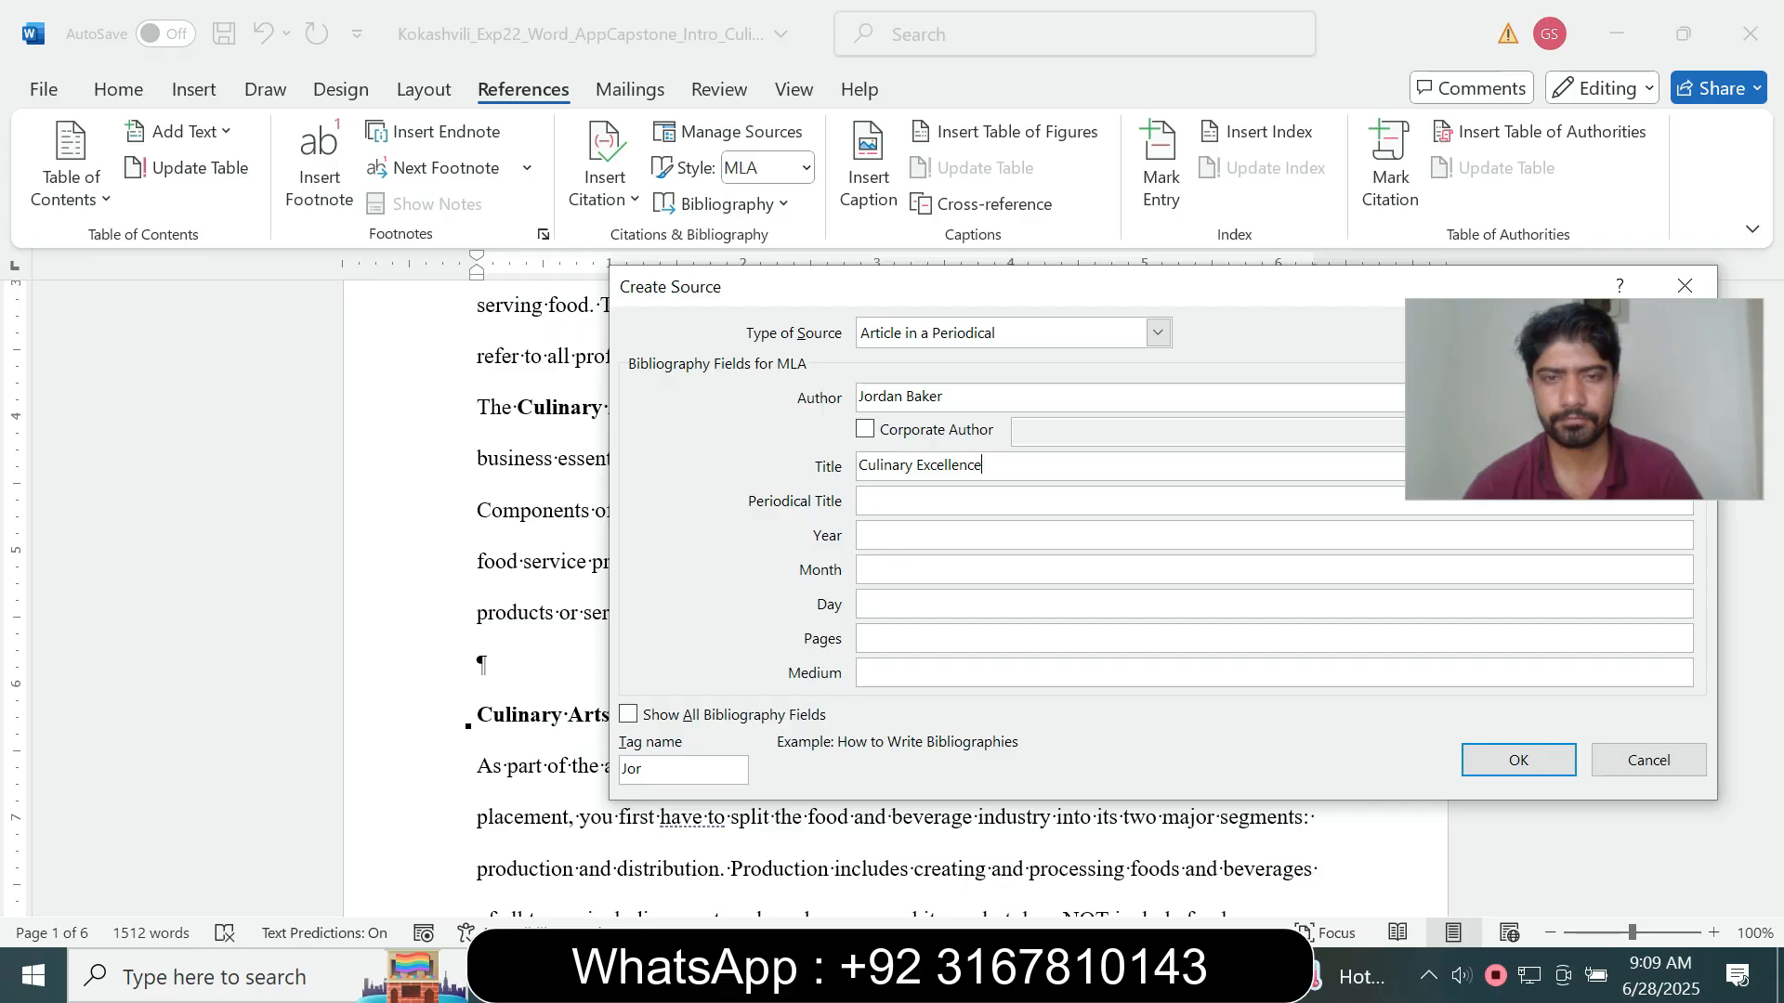
{"action": "left_click", "coordinate": [864, 604]}
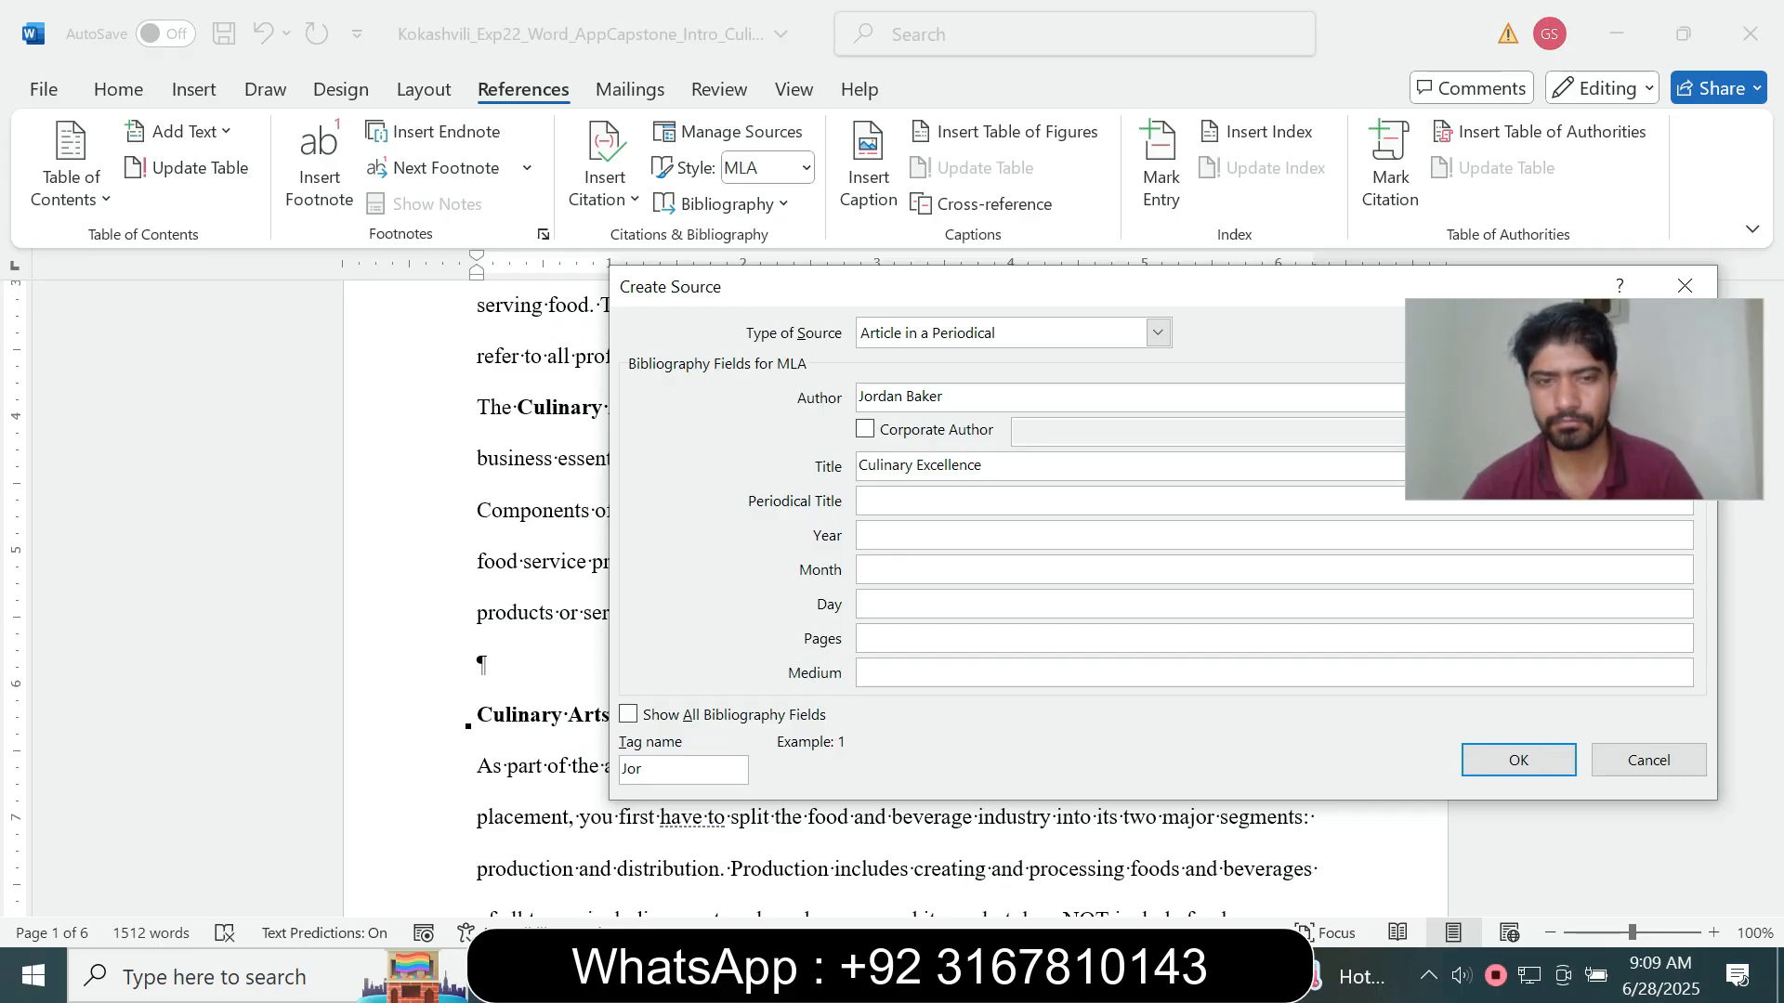
{"action": "left_click", "coordinate": [628, 714]}
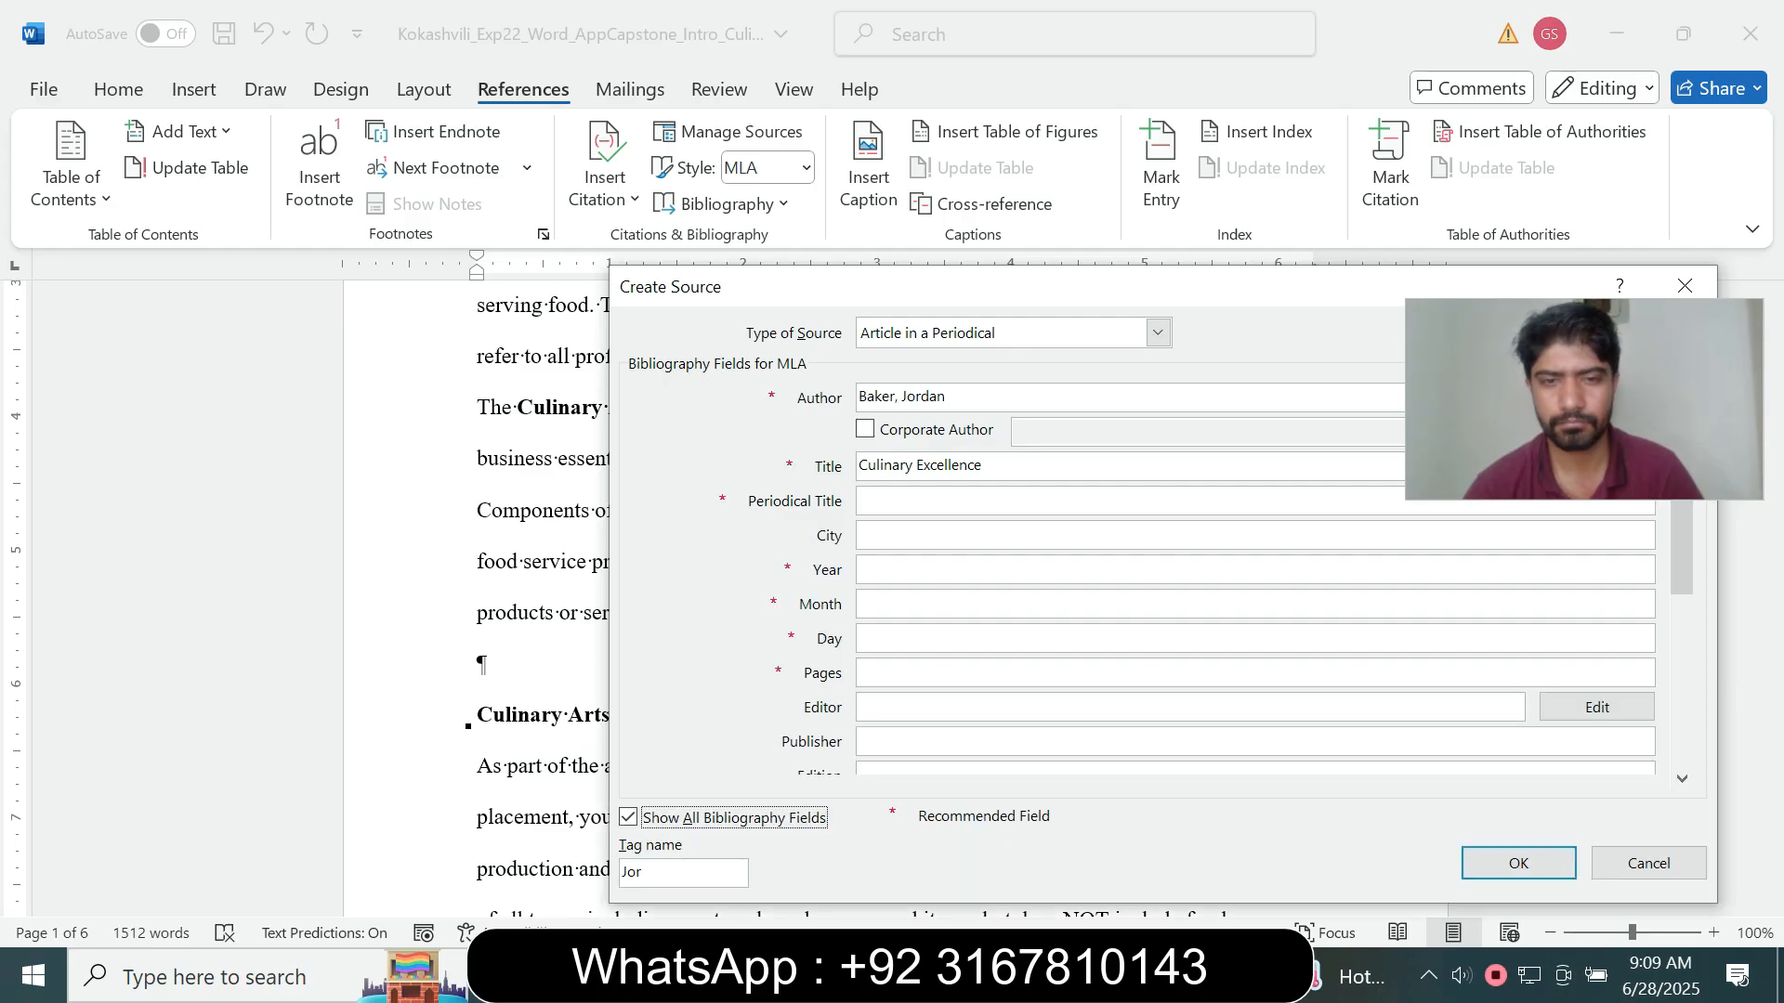
{"action": "left_click_drag", "start_coordinate": [1238, 286], "coordinate": [680, 124]}
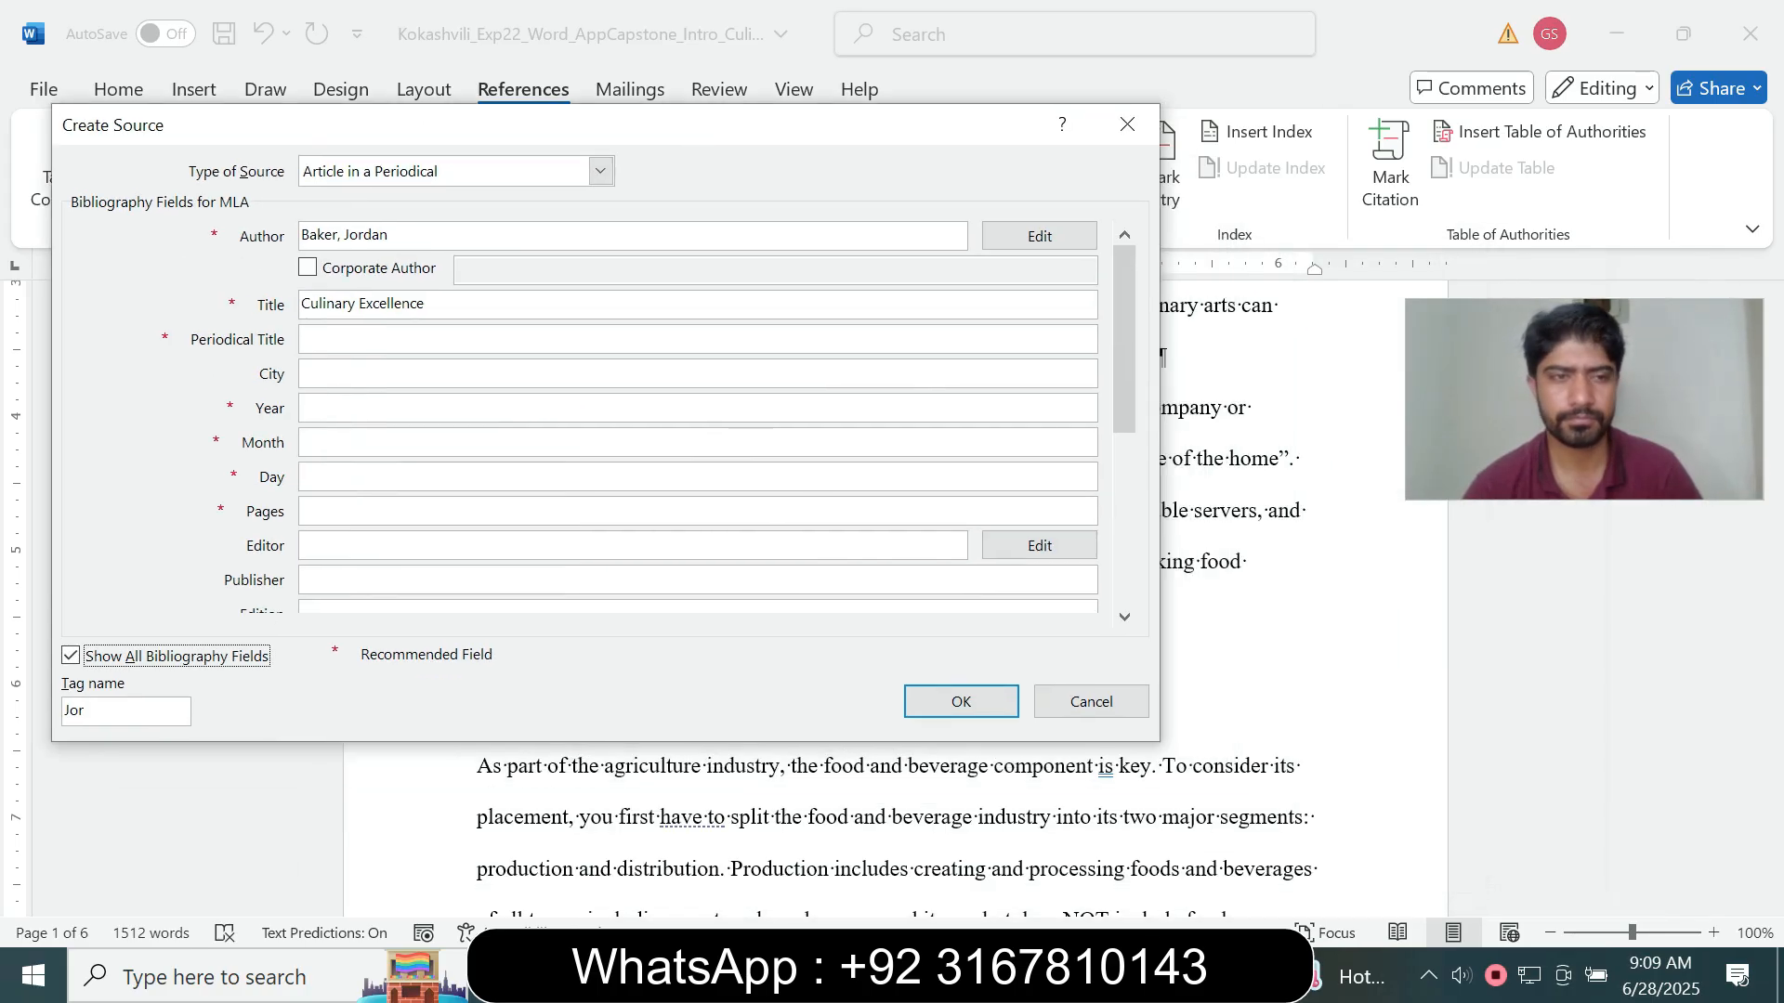
- Look through the full list of bibliography fields for one suited to the publication name
{"action": "left_click_drag", "start_coordinate": [1124, 339], "coordinate": [1124, 512]}
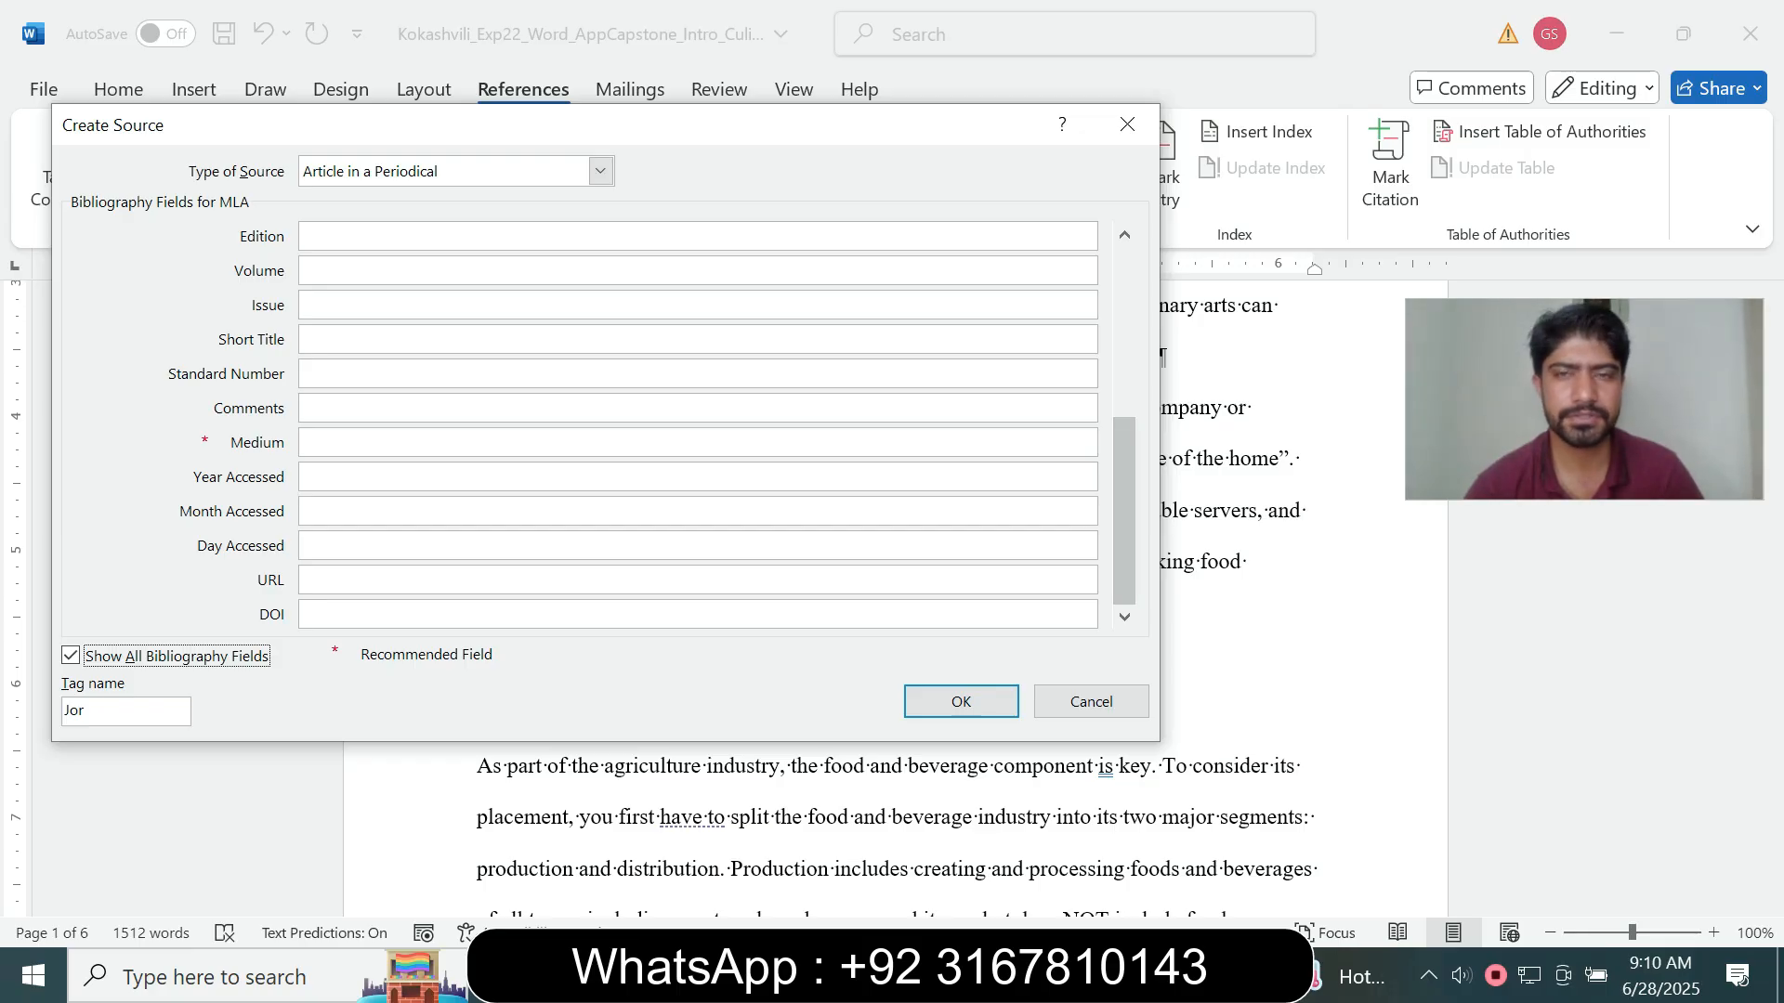
{"action": "left_click", "coordinate": [1124, 234]}
{"action": "left_click", "coordinate": [1124, 235]}
{"action": "left_click", "coordinate": [1124, 234]}
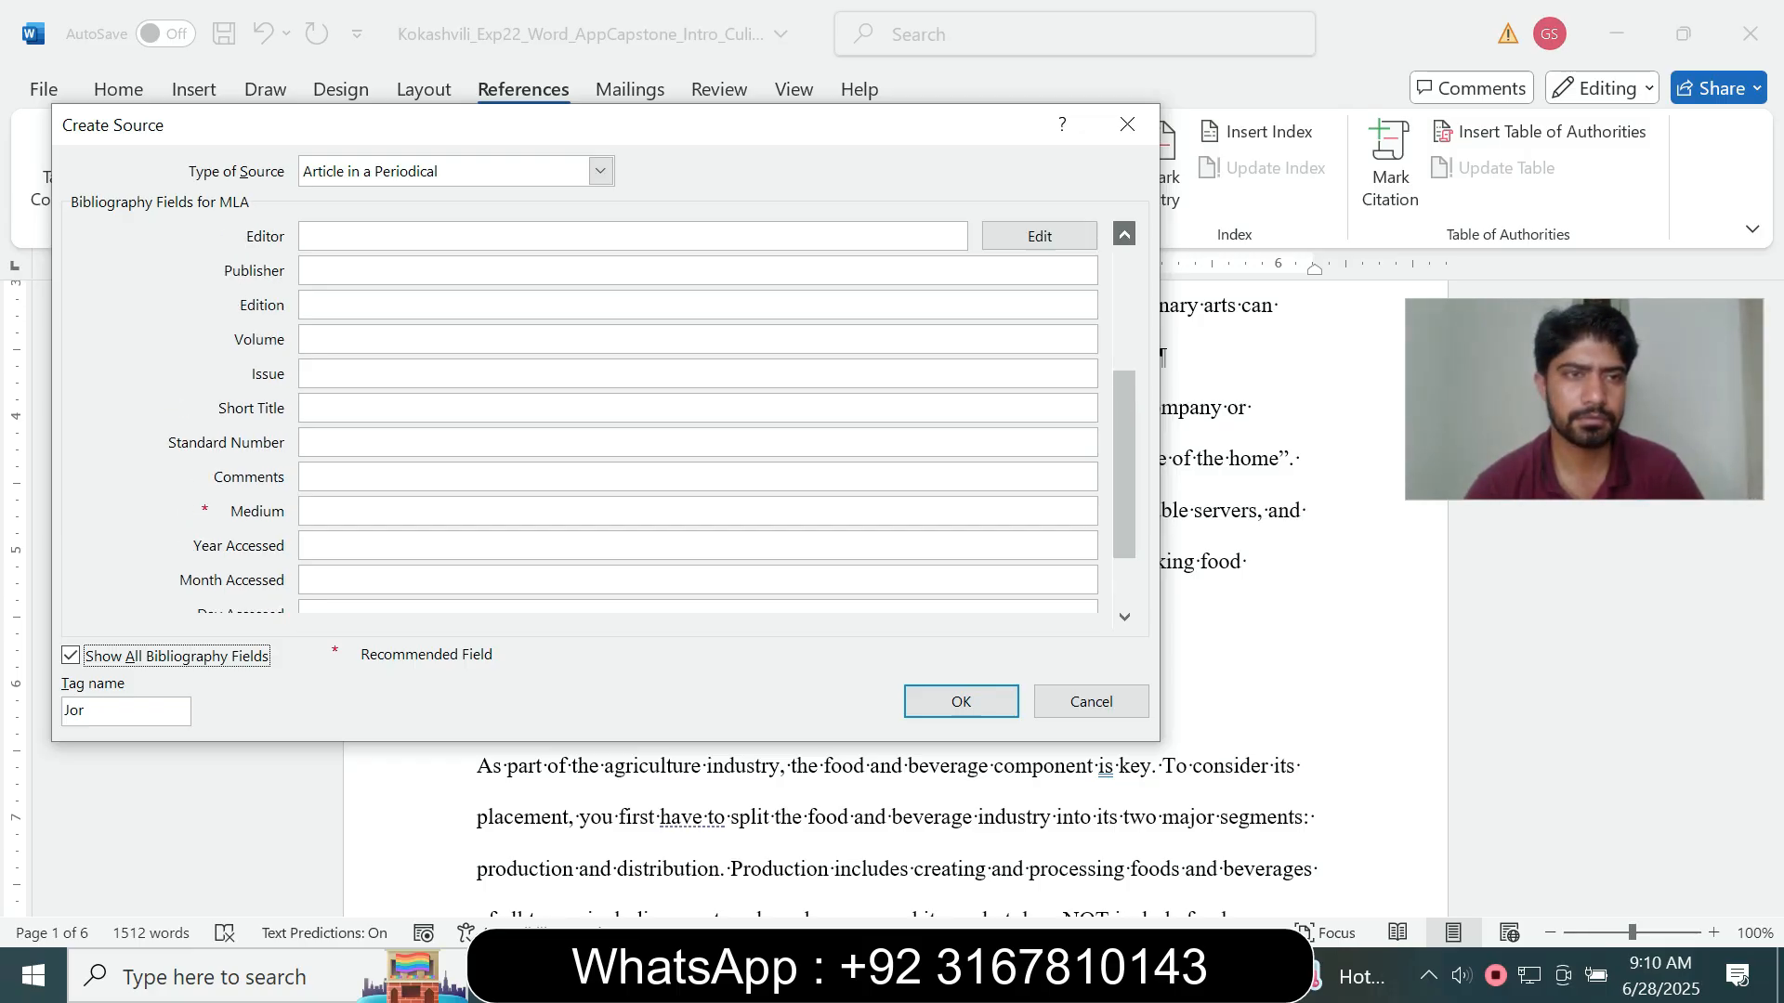
{"action": "left_click", "coordinate": [1124, 234]}
{"action": "left_click", "coordinate": [1124, 234]}
{"action": "left_click", "coordinate": [1124, 234]}
{"action": "left_click", "coordinate": [1124, 234]}
{"action": "left_click", "coordinate": [1125, 234]}
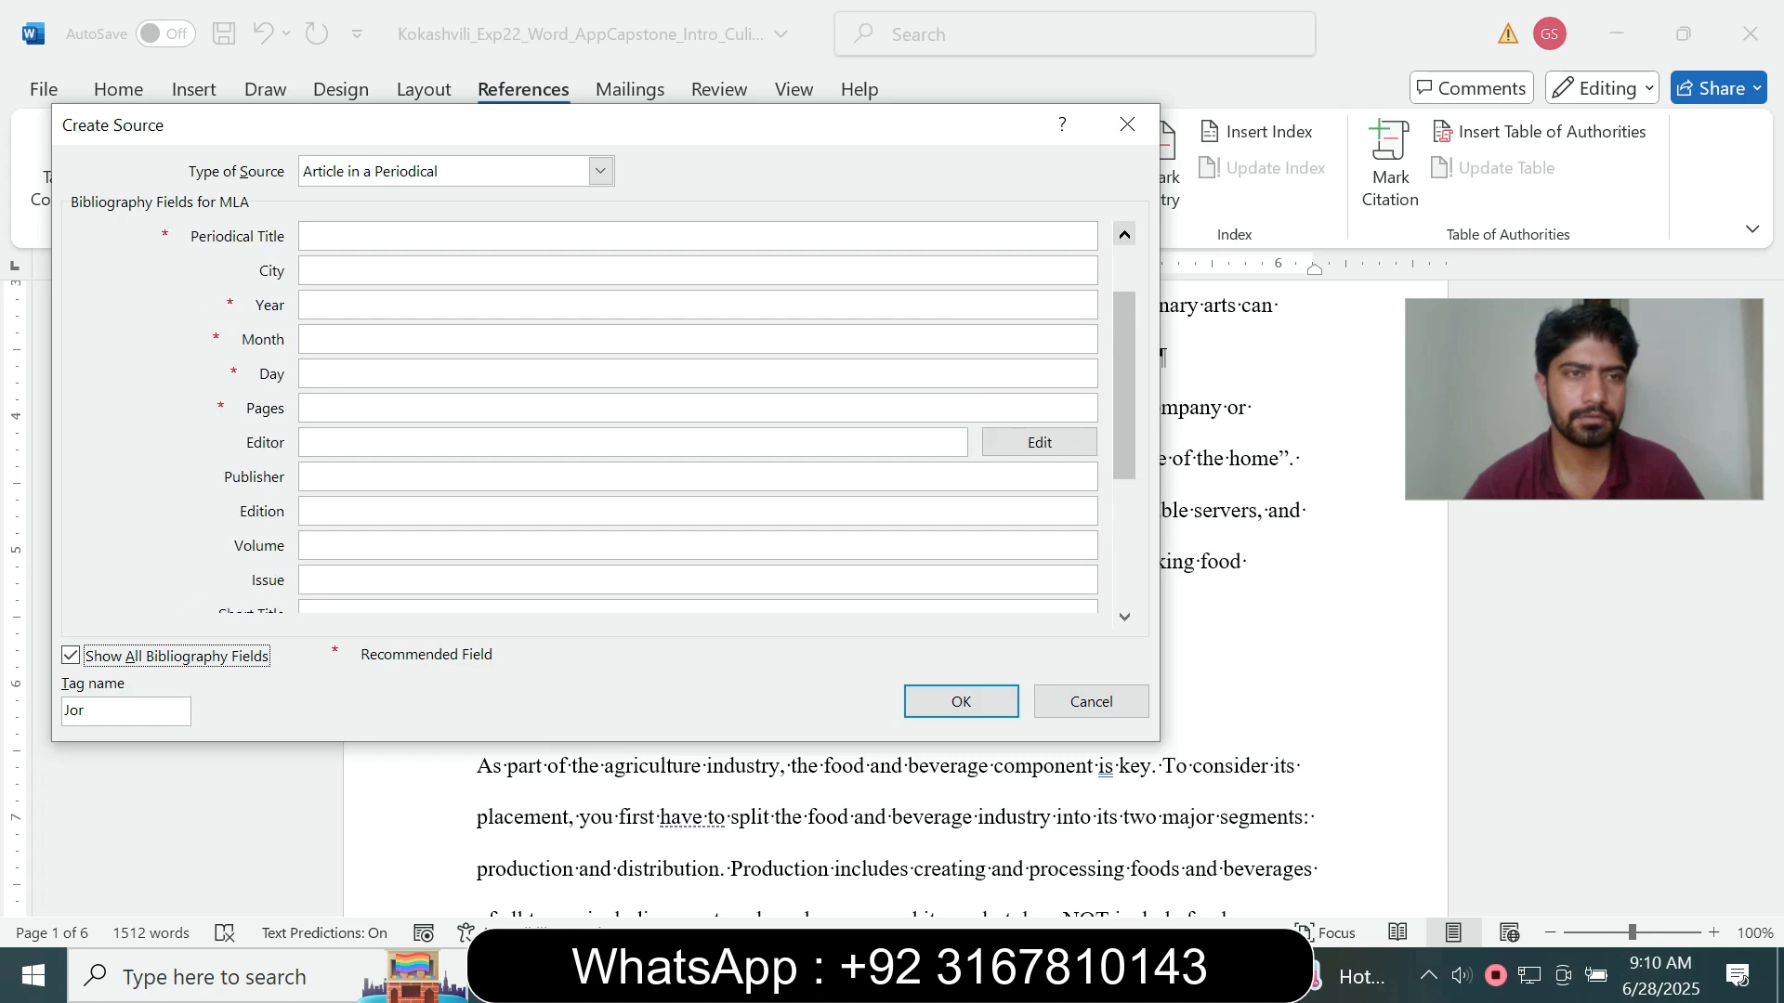
{"action": "left_click", "coordinate": [1124, 234]}
{"action": "left_click", "coordinate": [1124, 234]}
{"action": "left_click", "coordinate": [1124, 234]}
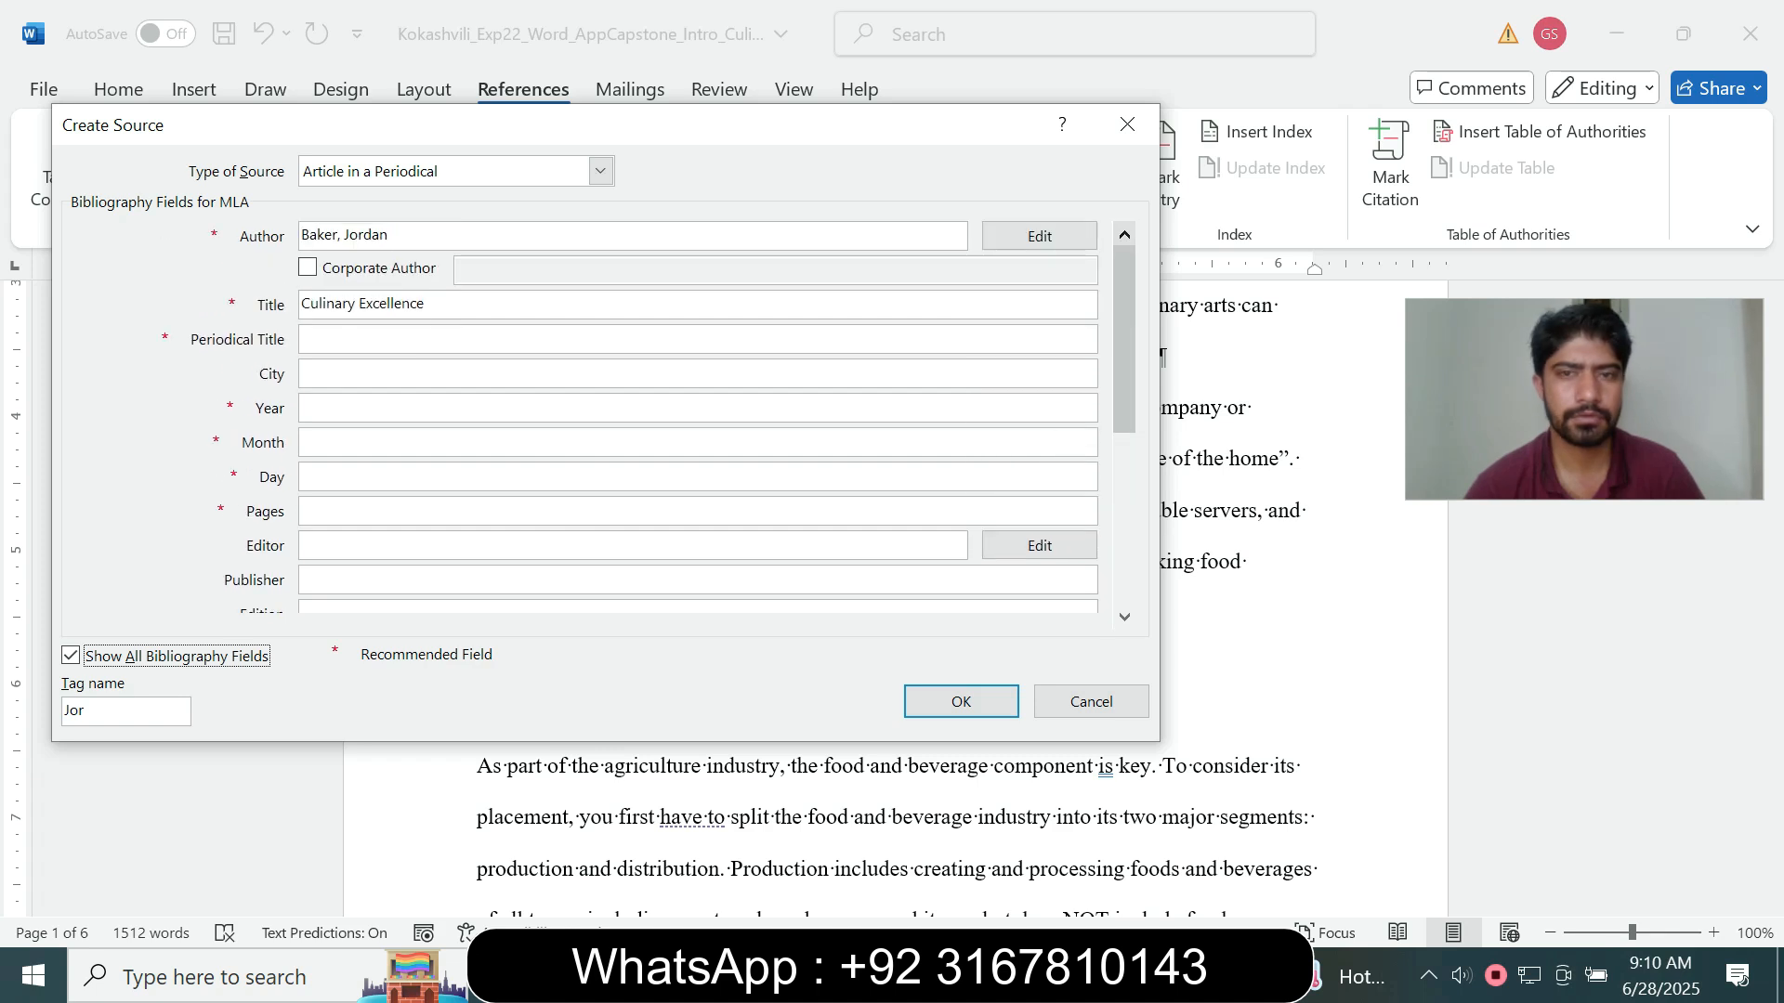
- Enter "Southern Digest" as the source's Publisher
{"action": "left_click", "coordinate": [1124, 616]}
{"action": "left_click", "coordinate": [1124, 616]}
{"action": "left_click", "coordinate": [1124, 616]}
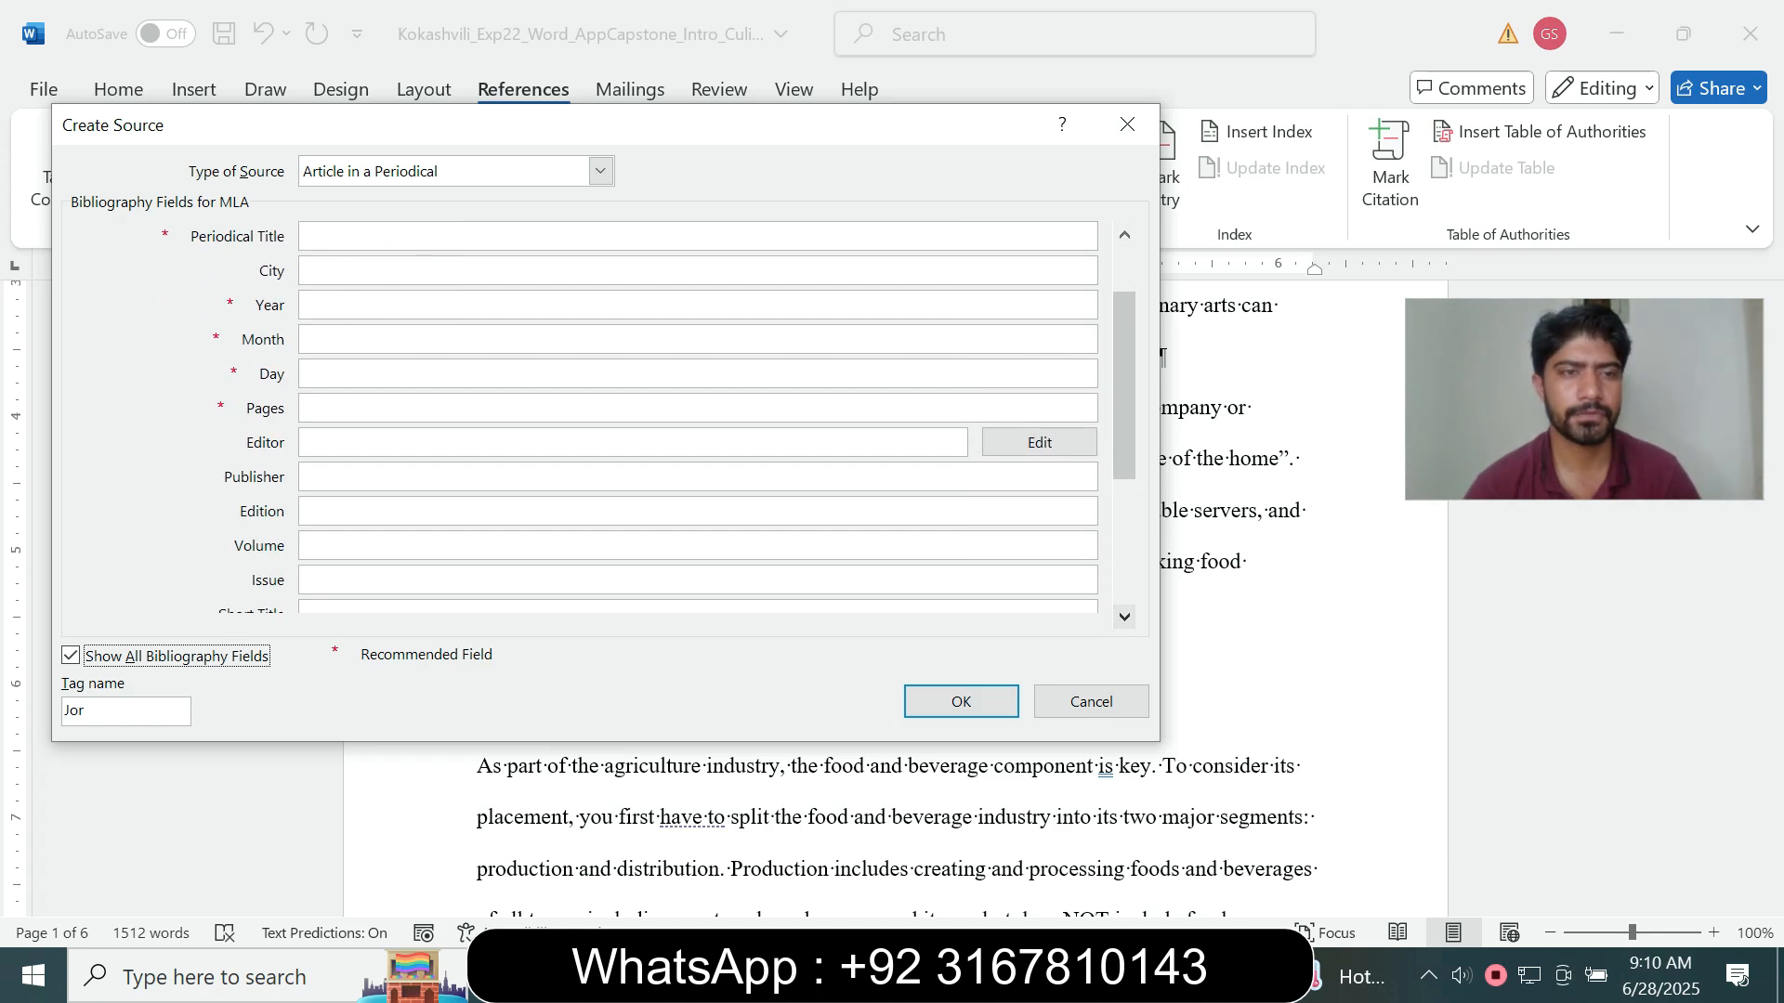
{"action": "left_click", "coordinate": [698, 476]}
{"action": "type", "text": "Southern Digest"}
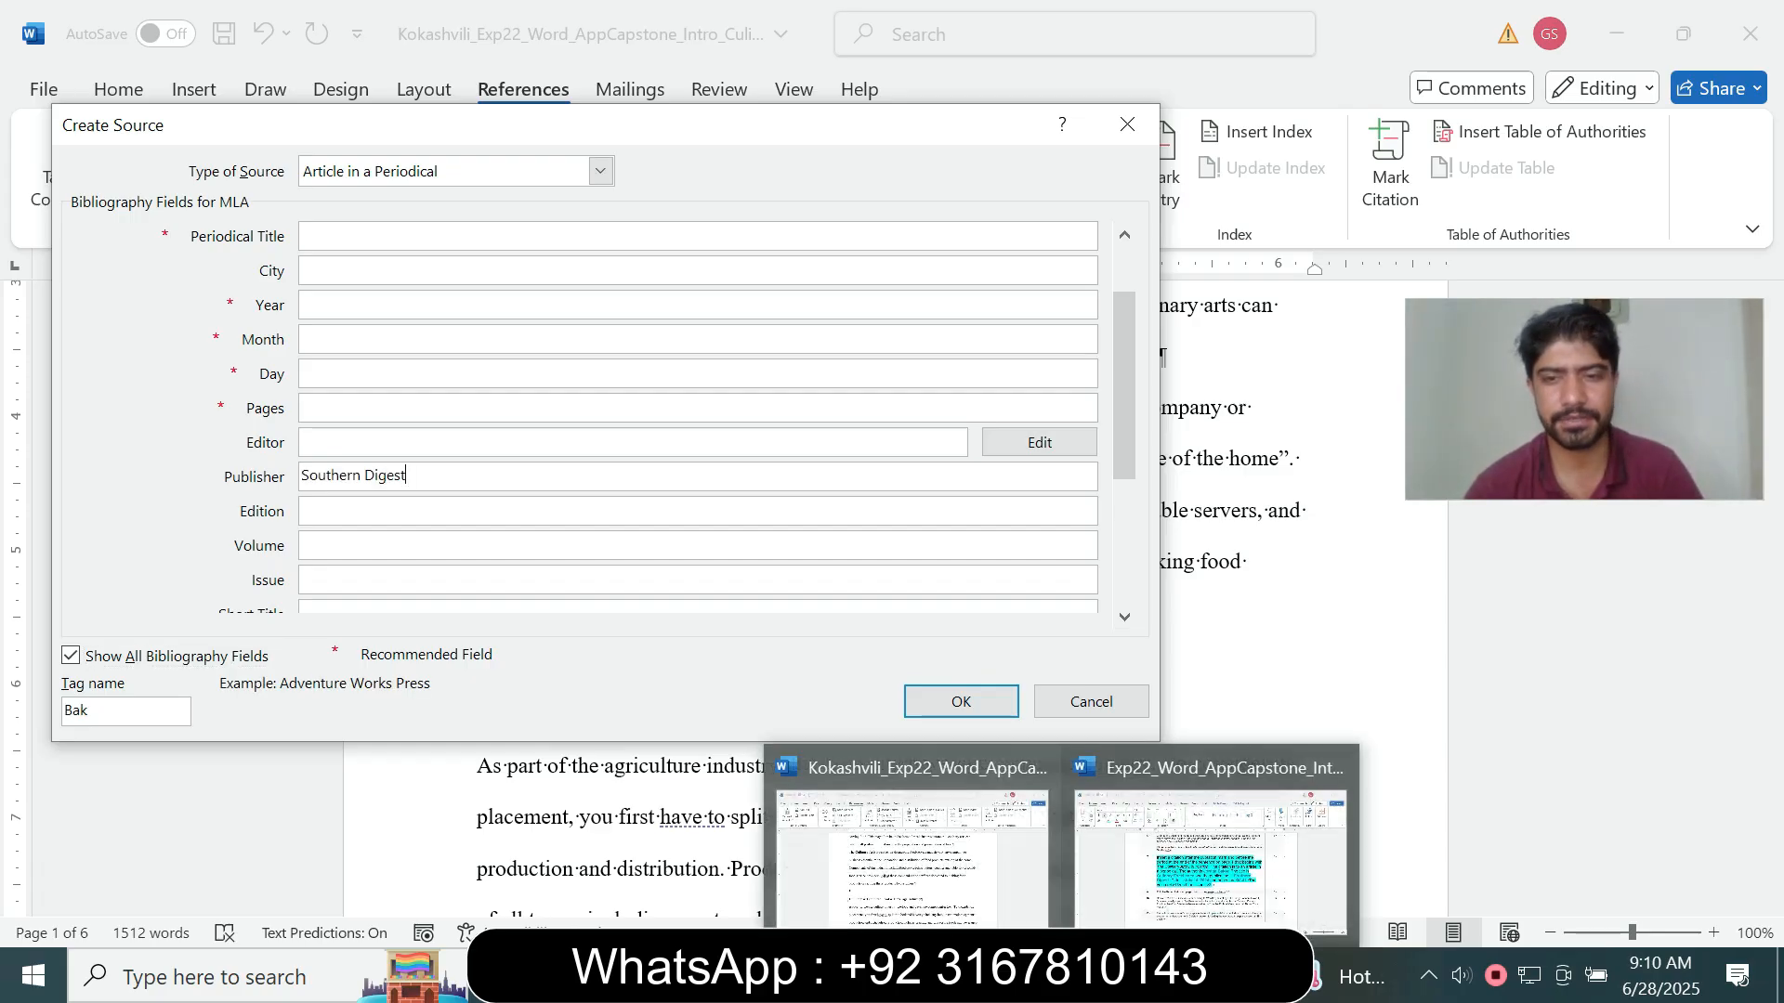
- Check the publication date in the step 7 instruction and in the Notepad notes, and return to the Create Source dialog
{"action": "left_click", "coordinate": [1062, 976]}
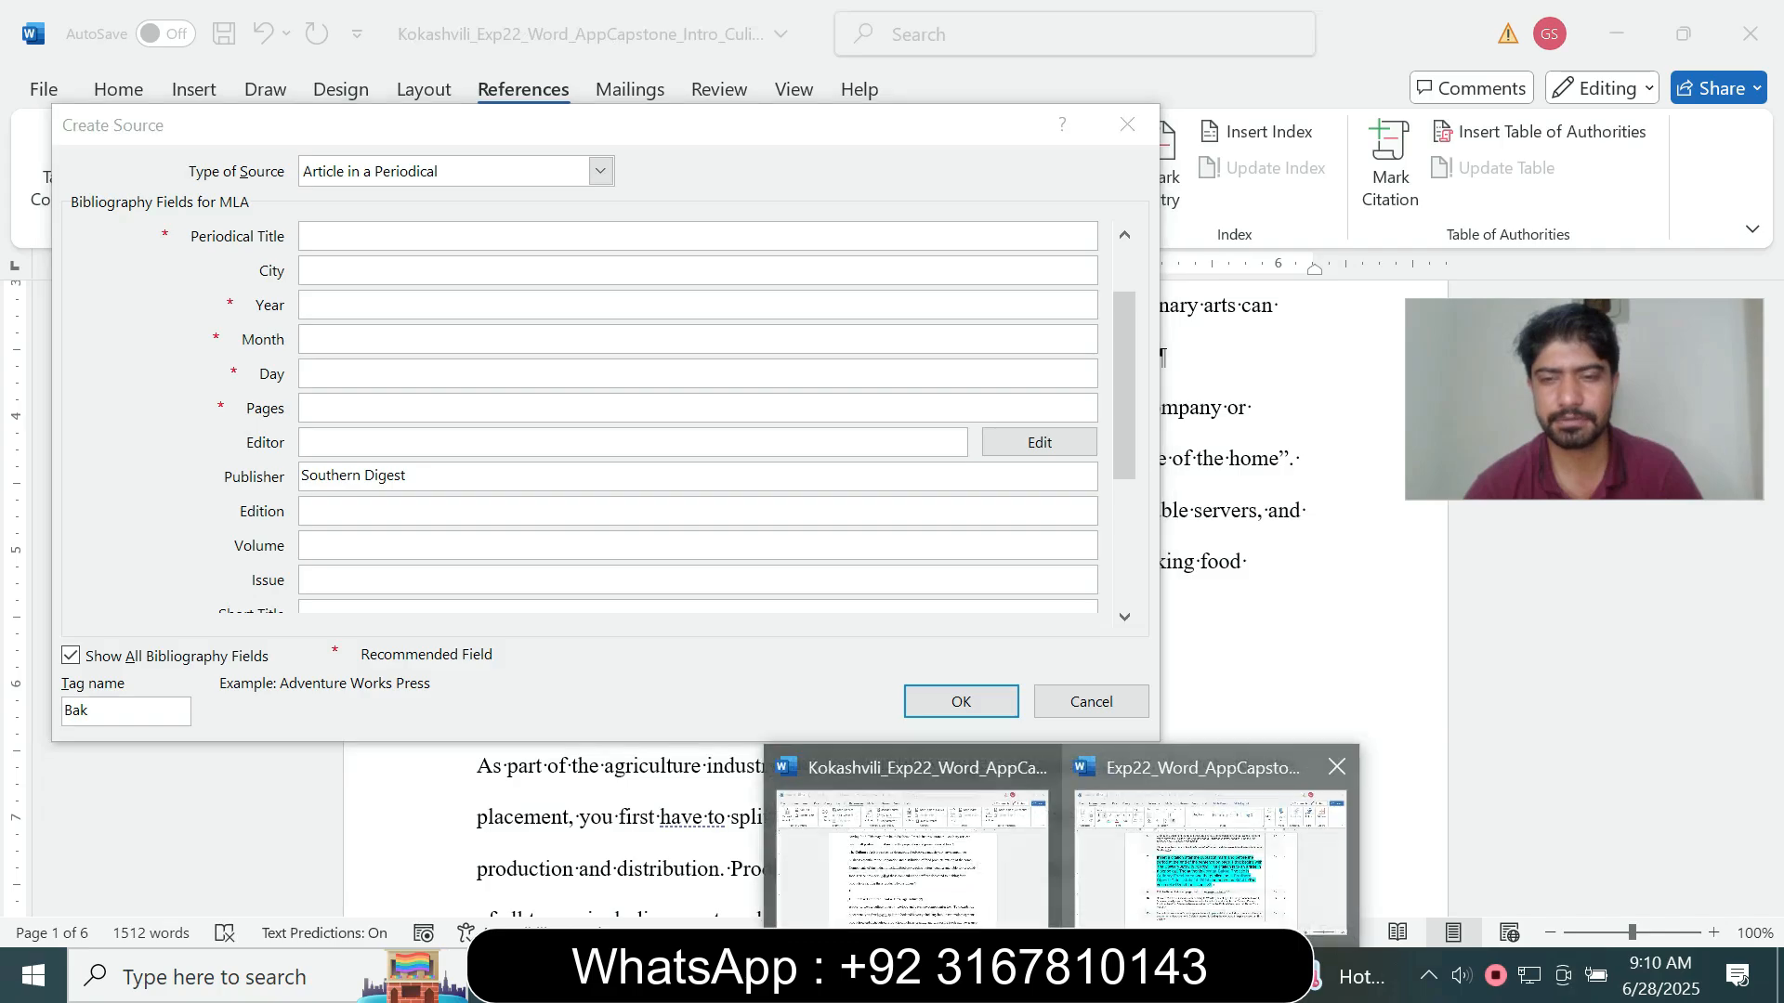
{"action": "mouse_move", "coordinate": [1157, 938]}
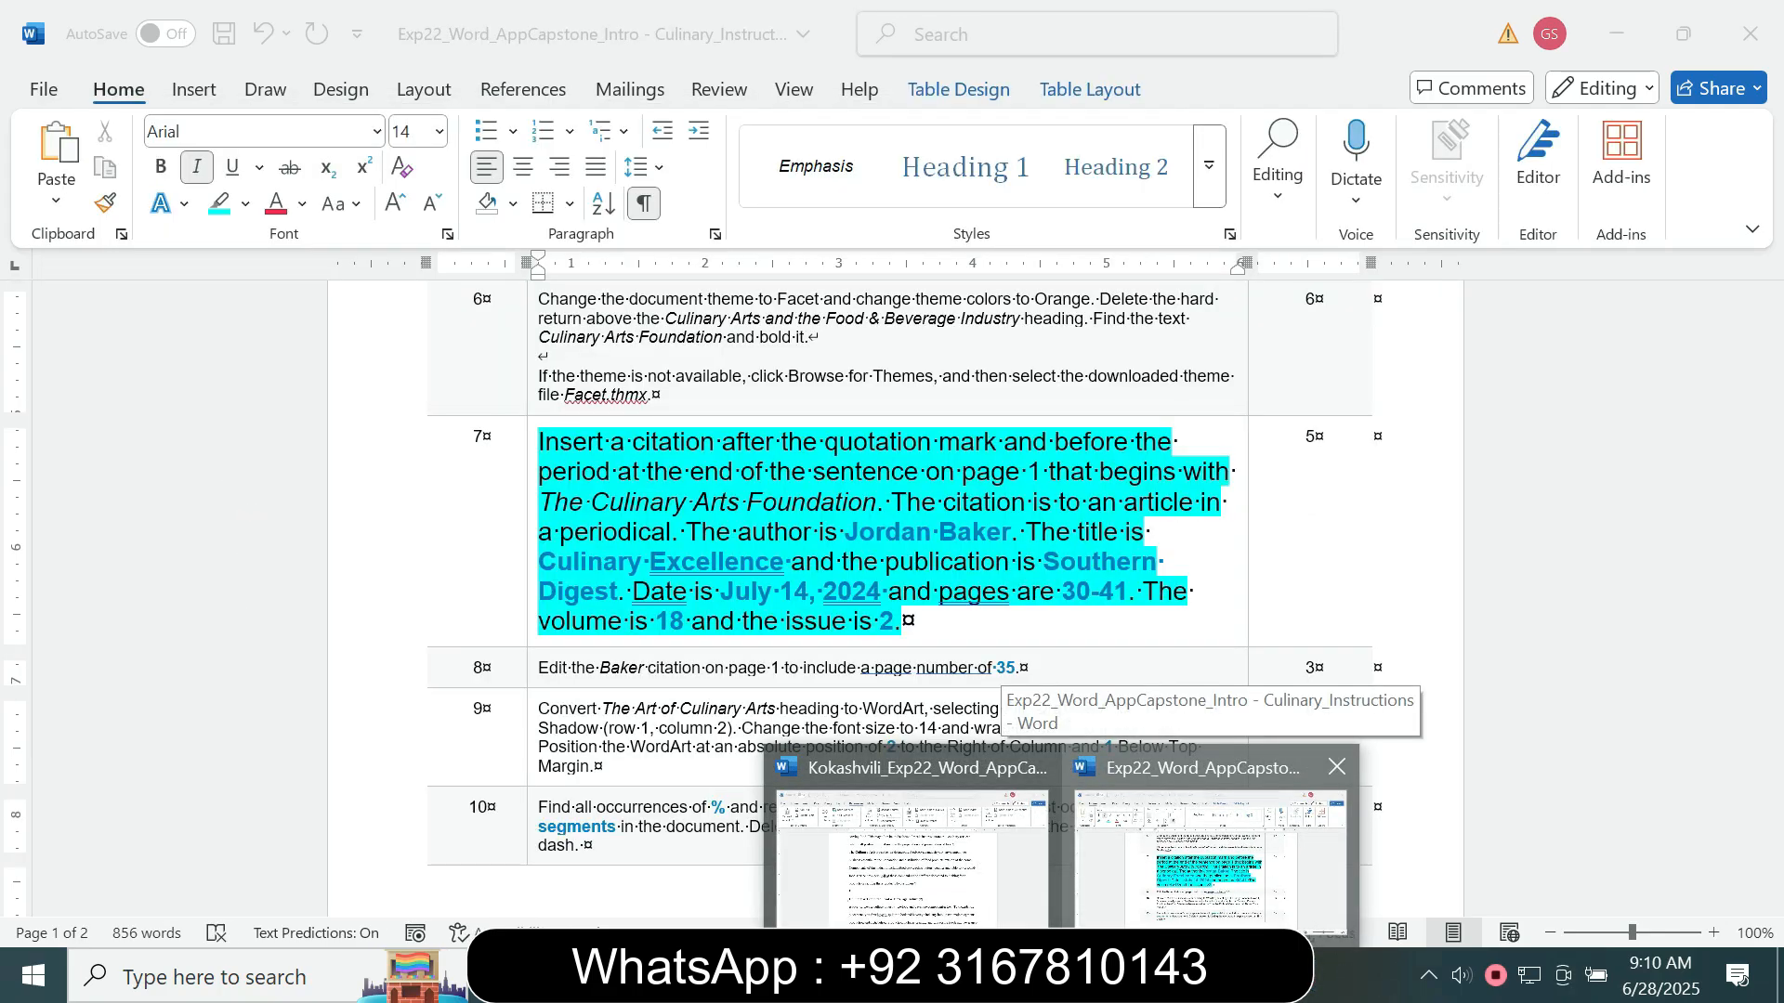
{"action": "left_click", "coordinate": [906, 845]}
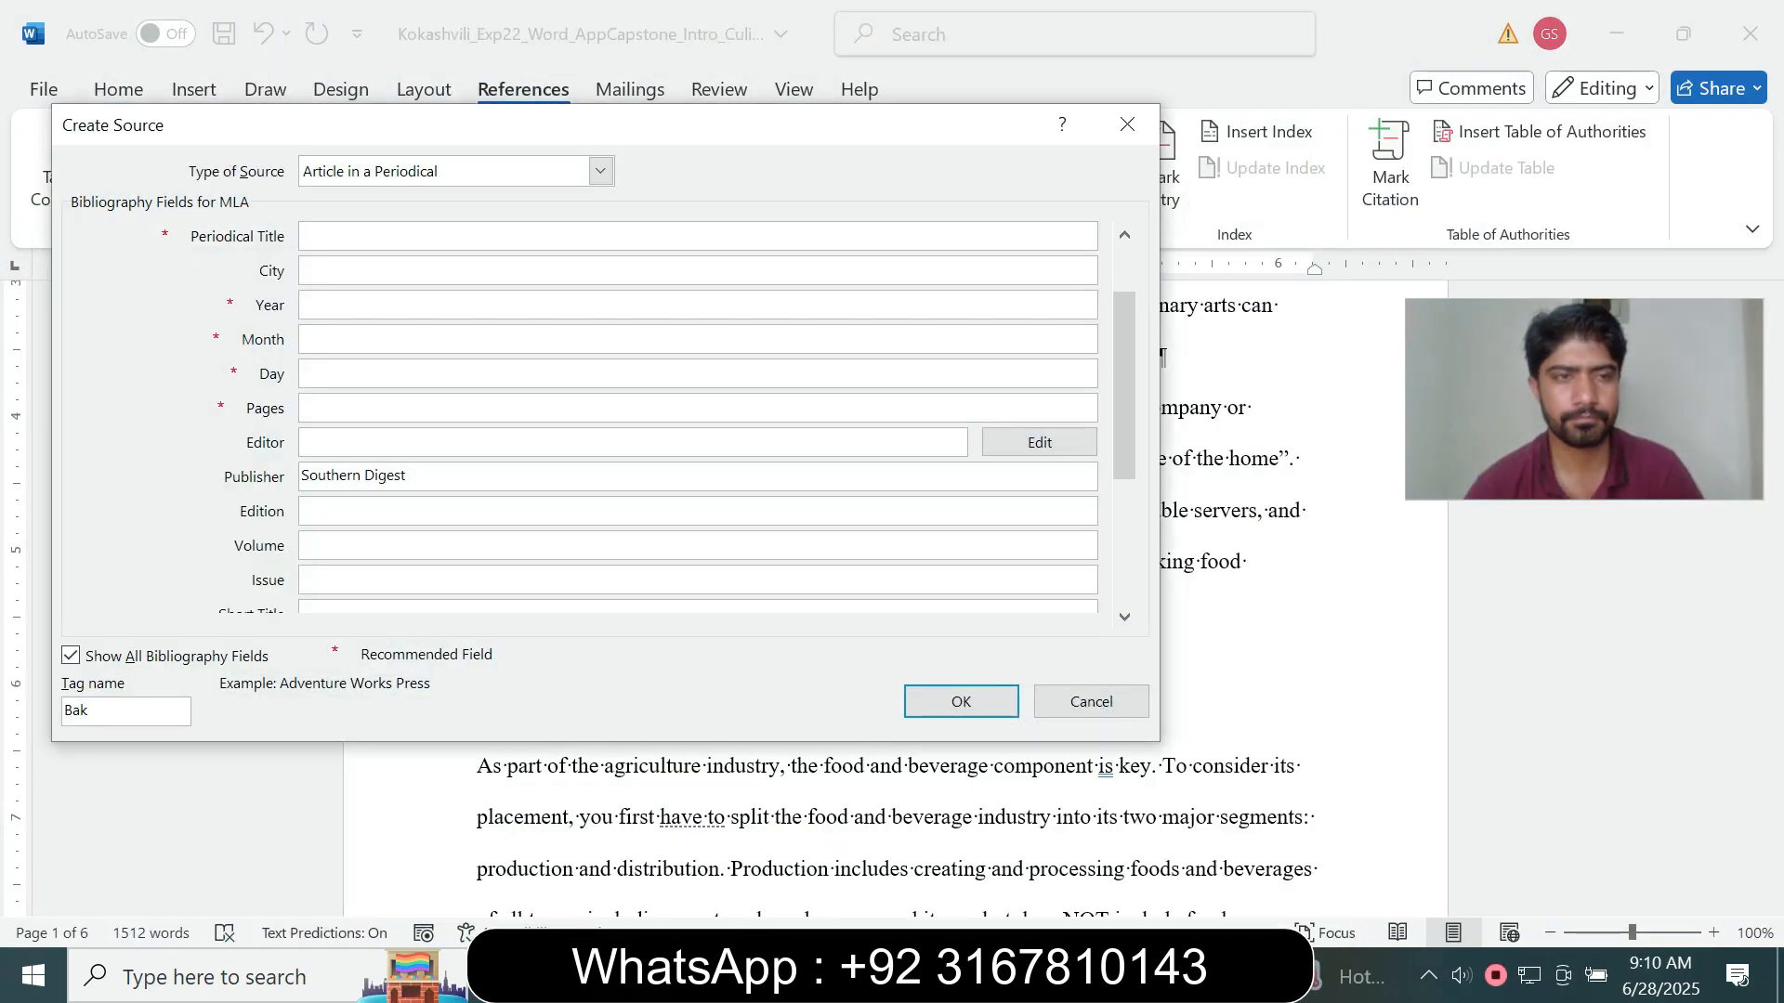
{"action": "left_click", "coordinate": [1062, 975]}
{"action": "mouse_move", "coordinate": [1157, 939]}
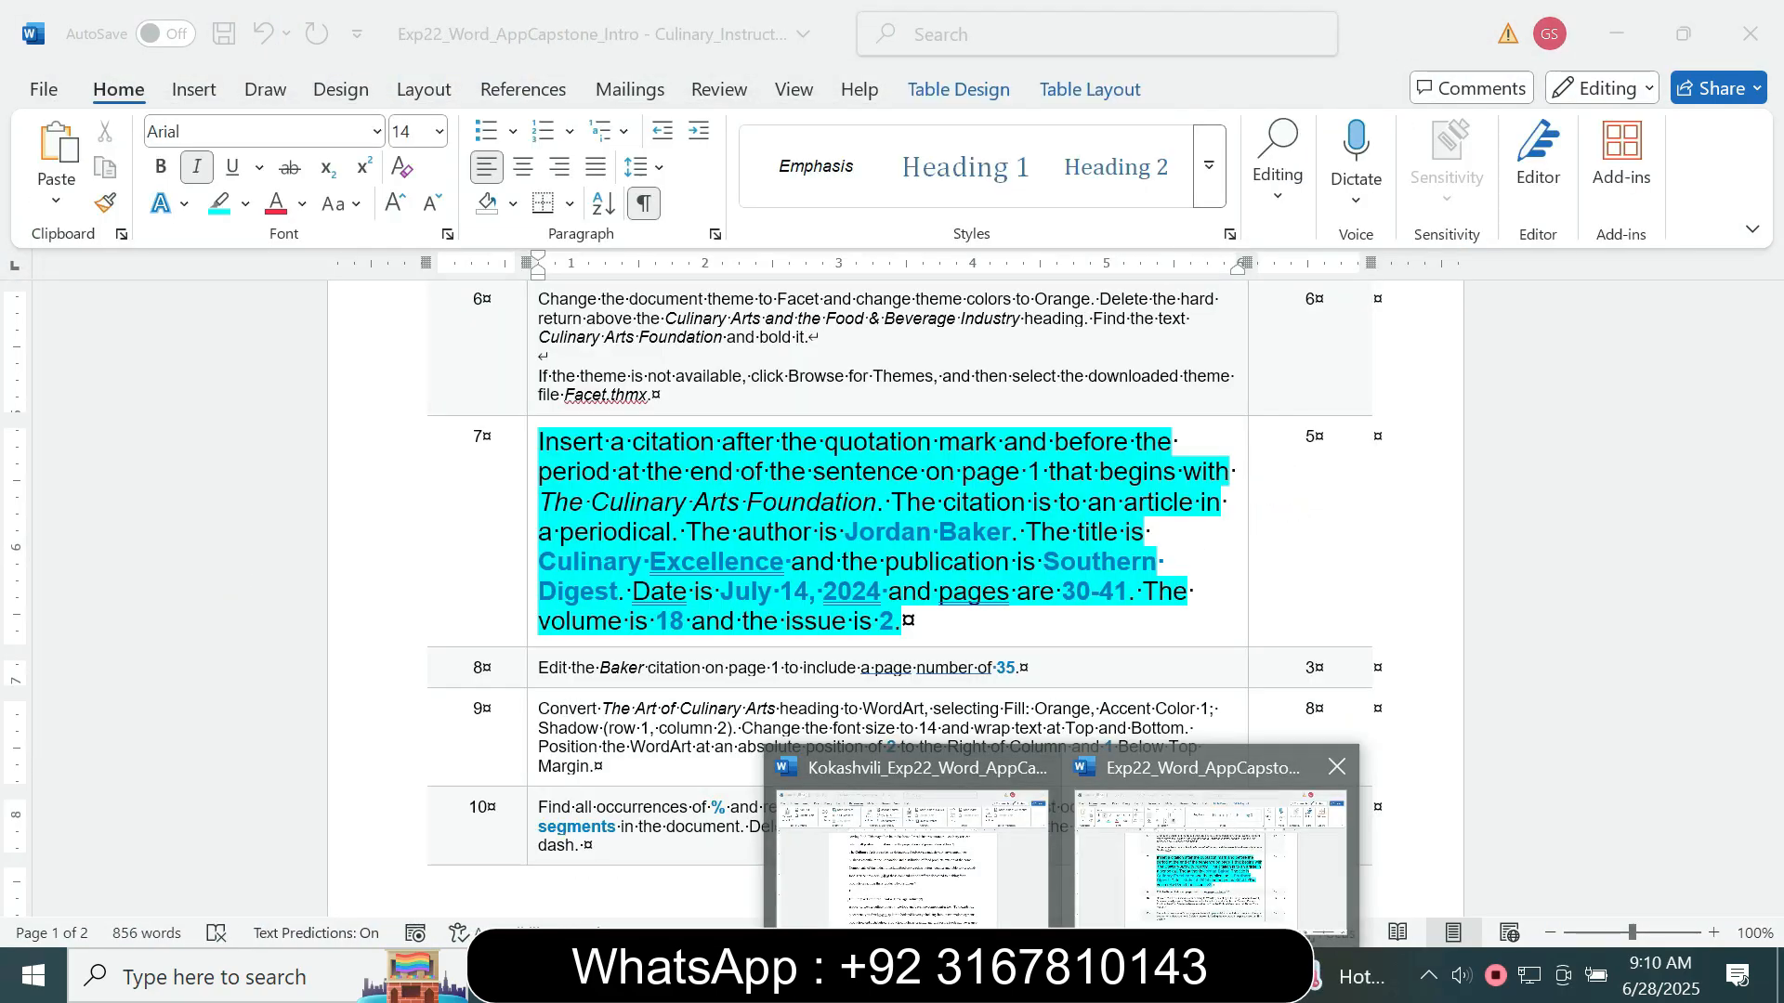
{"action": "left_click", "coordinate": [929, 934]}
{"action": "left_click", "coordinate": [1129, 976]}
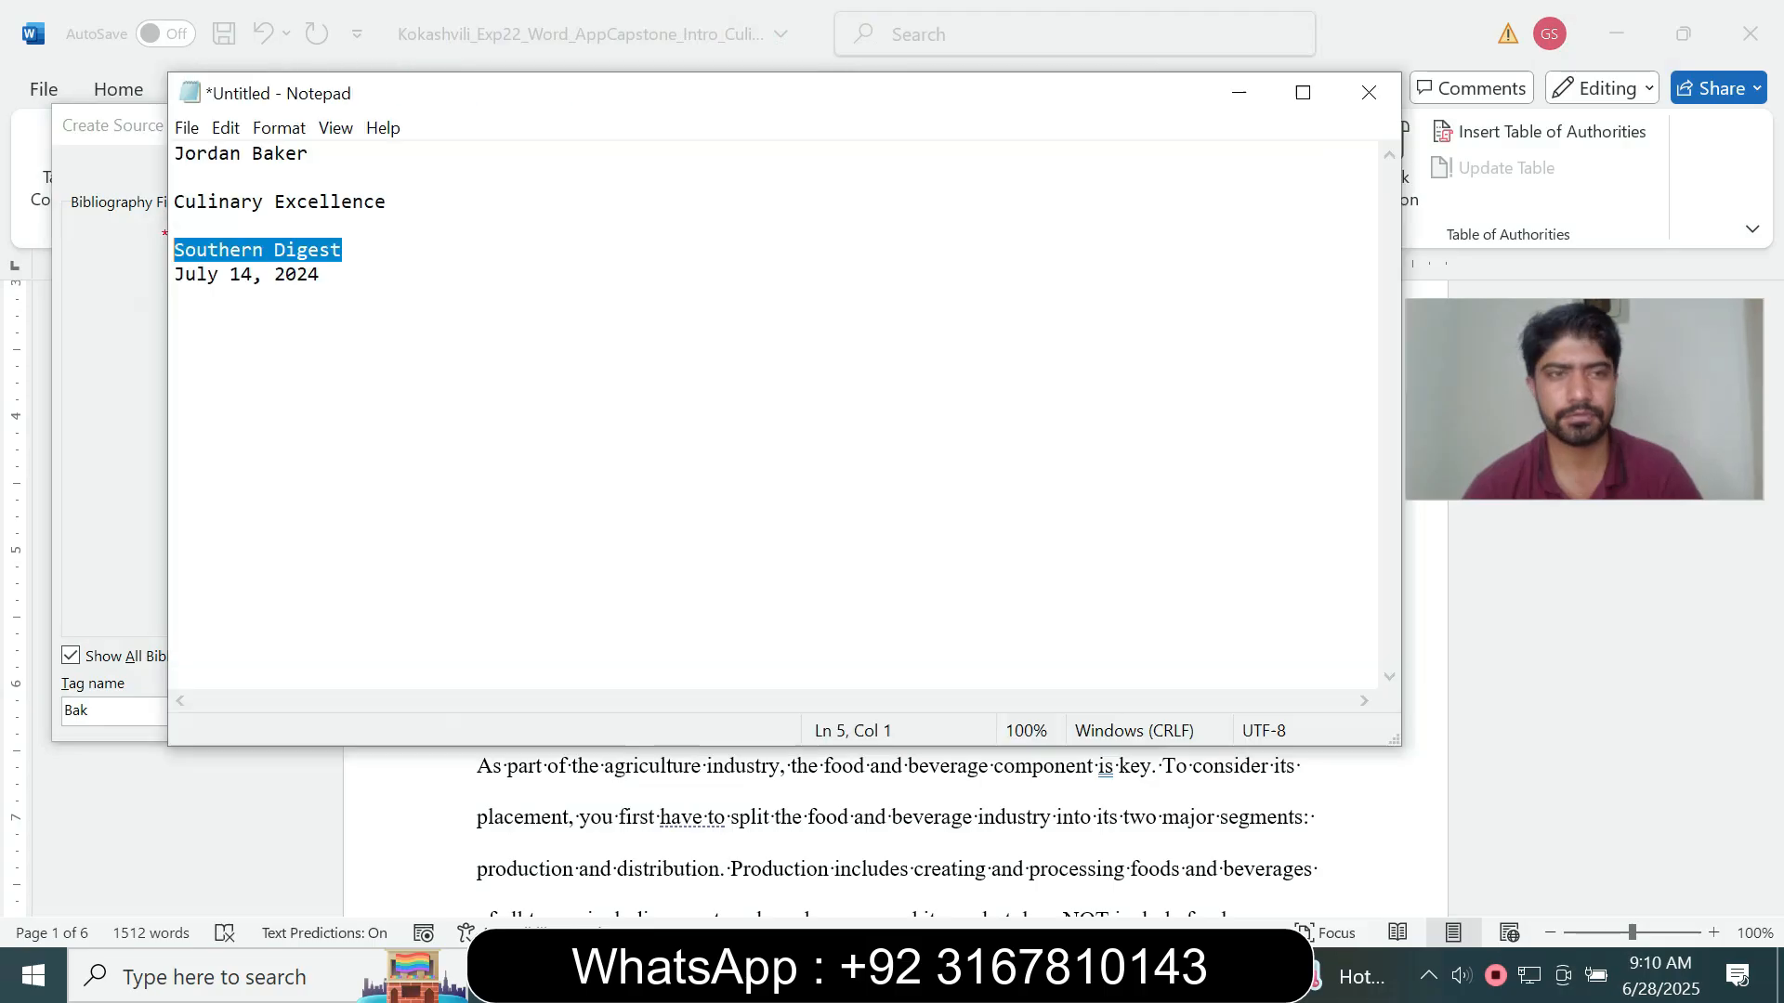
{"action": "left_click_drag", "start_coordinate": [345, 275], "coordinate": [175, 275]}
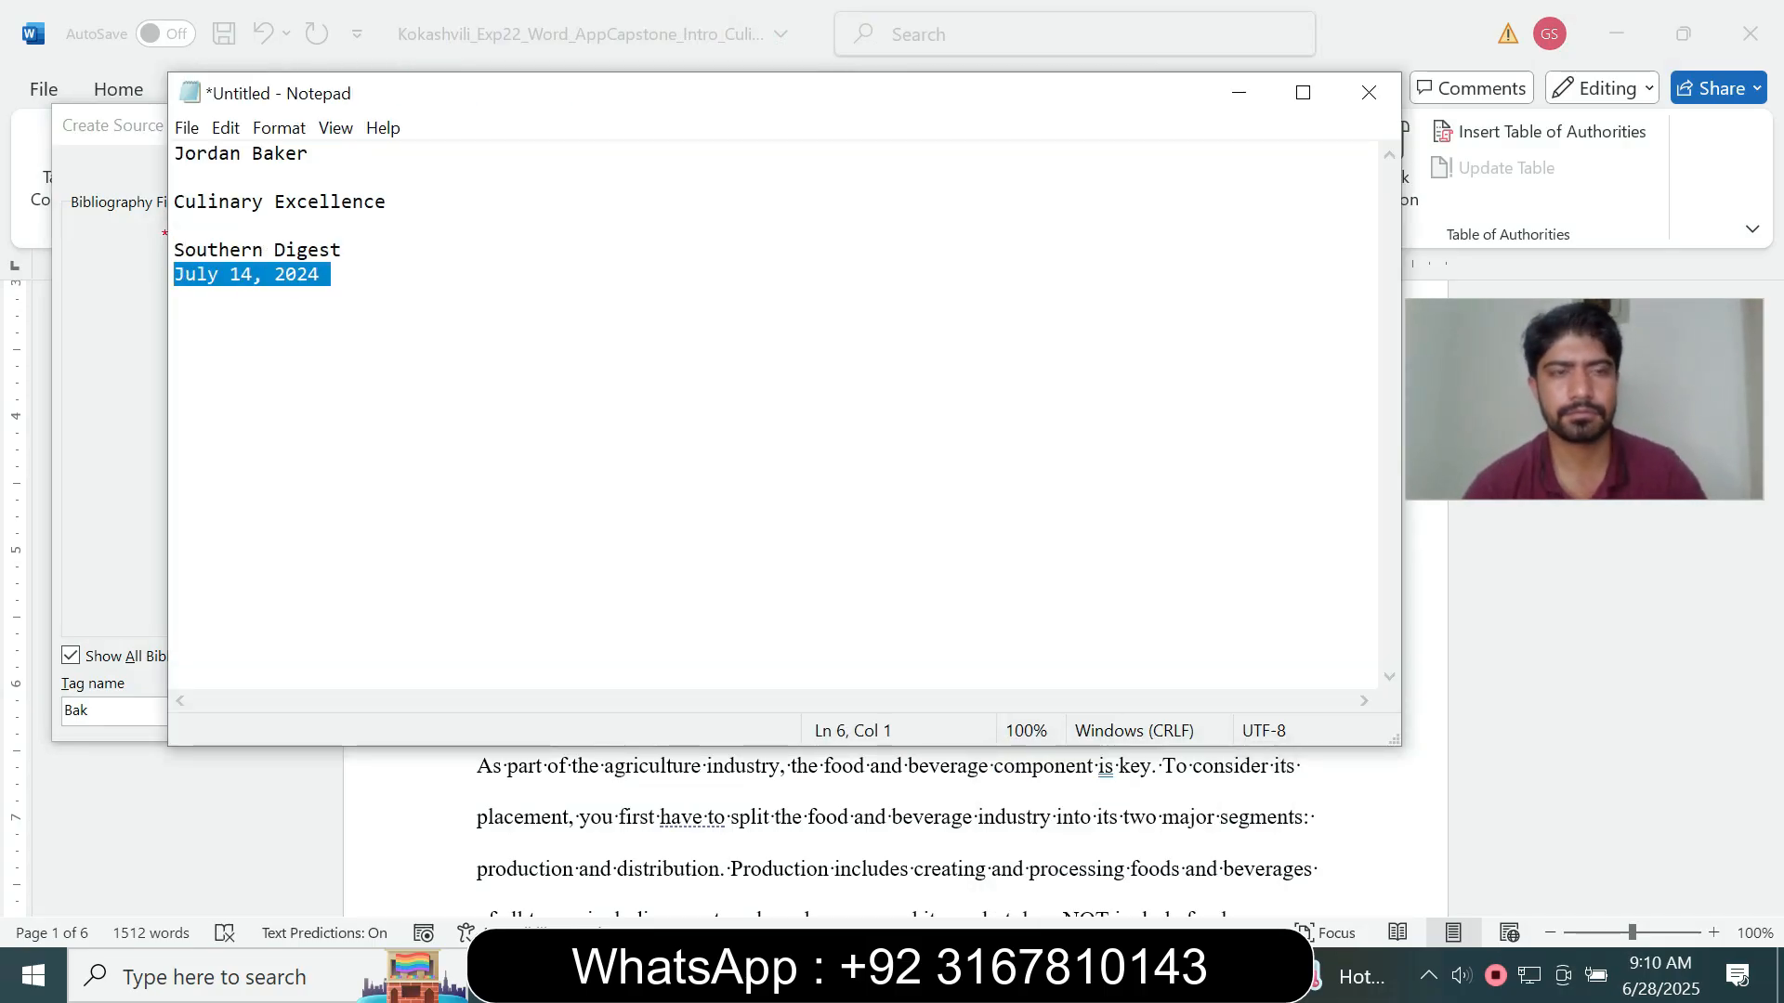
{"action": "left_click", "coordinate": [1062, 975]}
{"action": "mouse_move", "coordinate": [1209, 937]}
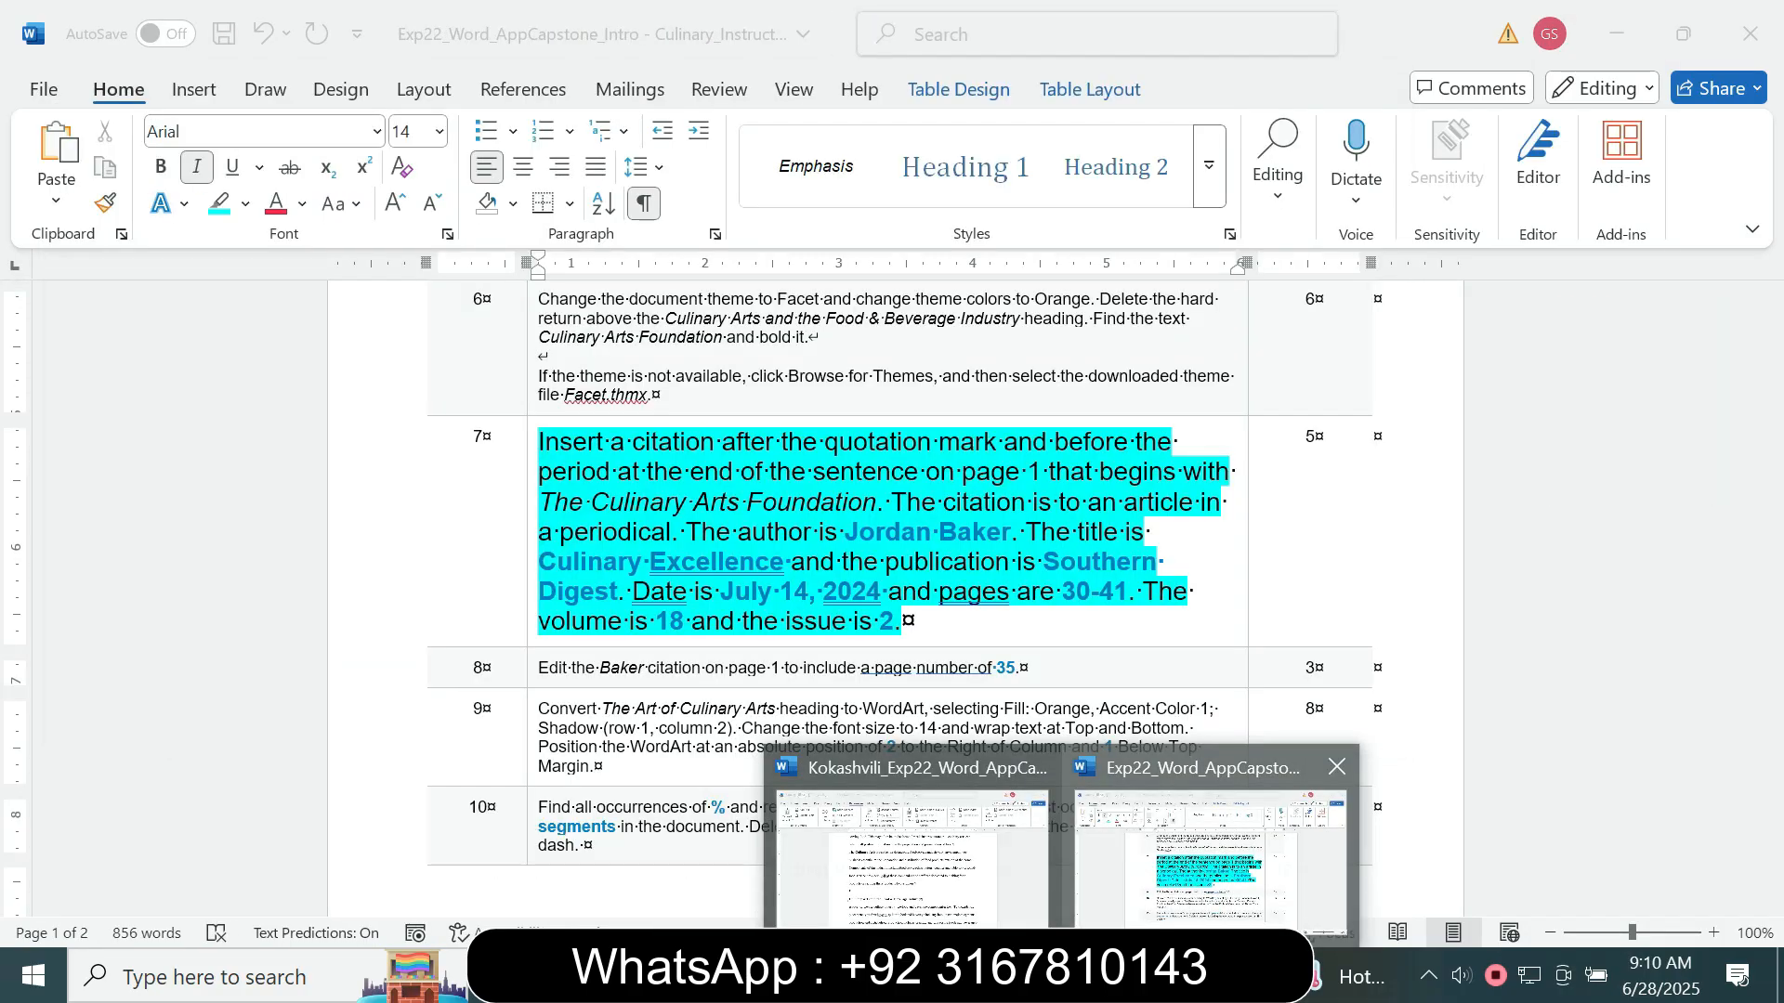
{"action": "left_click", "coordinate": [910, 855]}
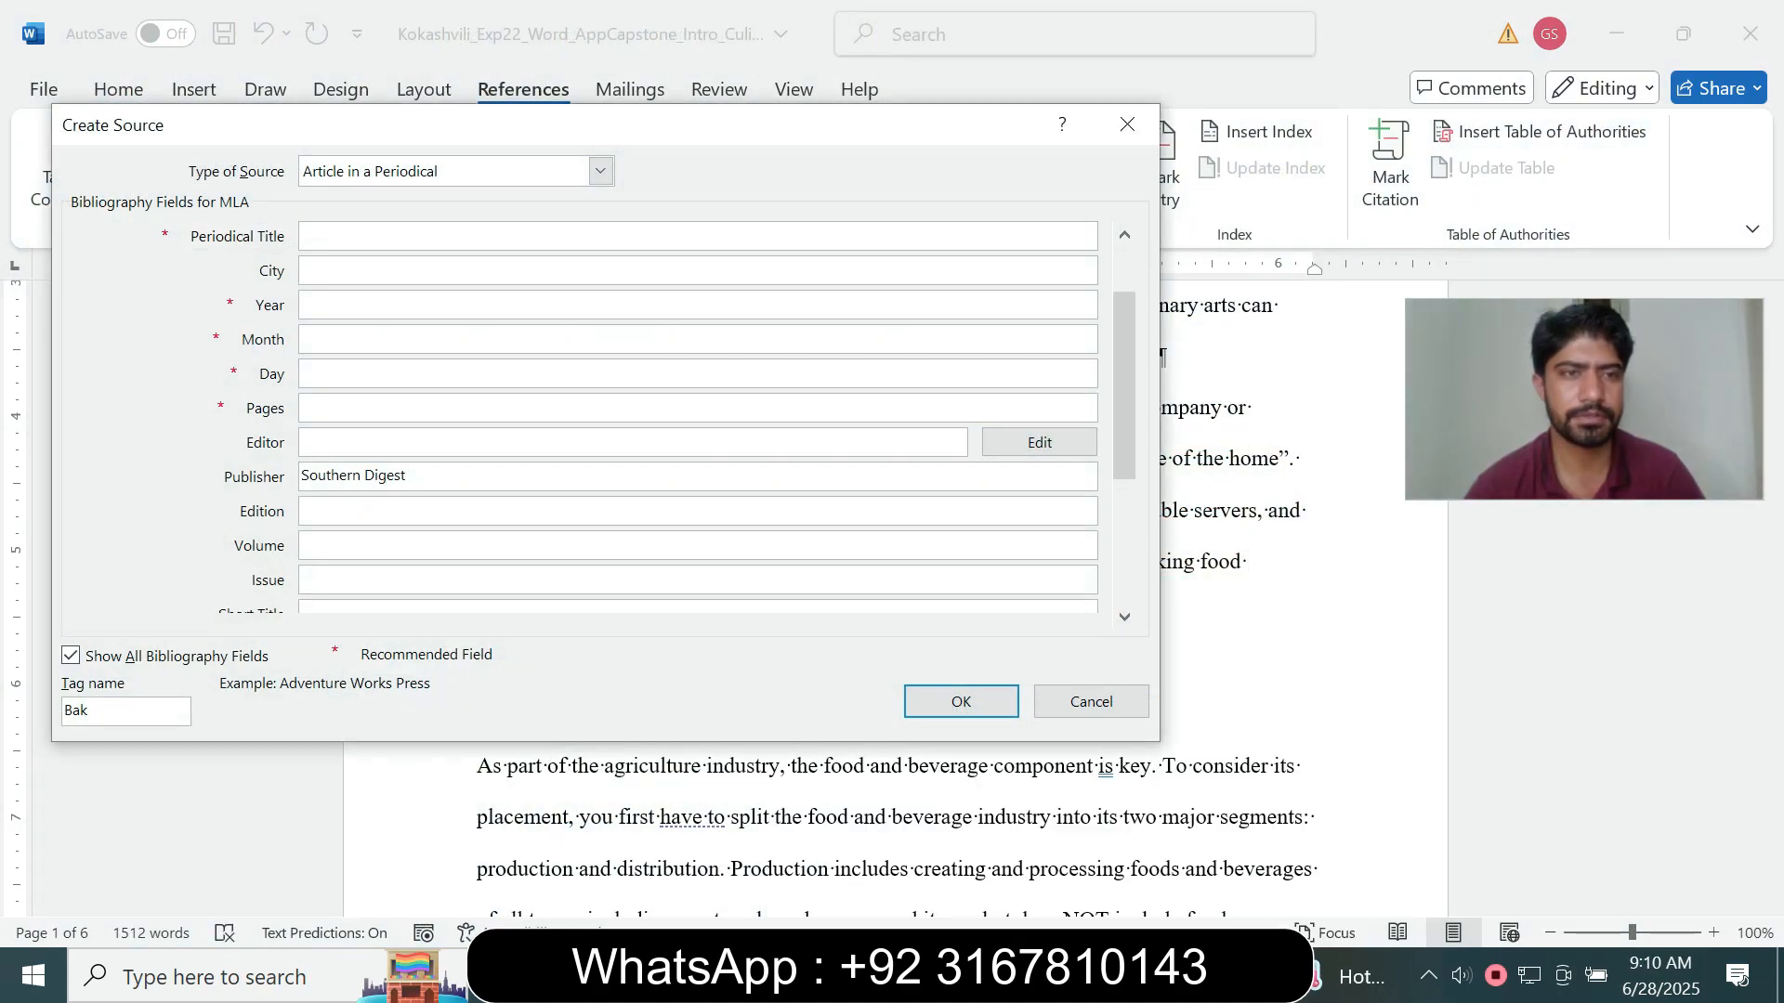
- Look through the source's bibliography fields for the ones that hold the publication date
{"action": "scroll", "coordinate": [697, 418], "scroll_direction": "up", "scroll_amount": 1}
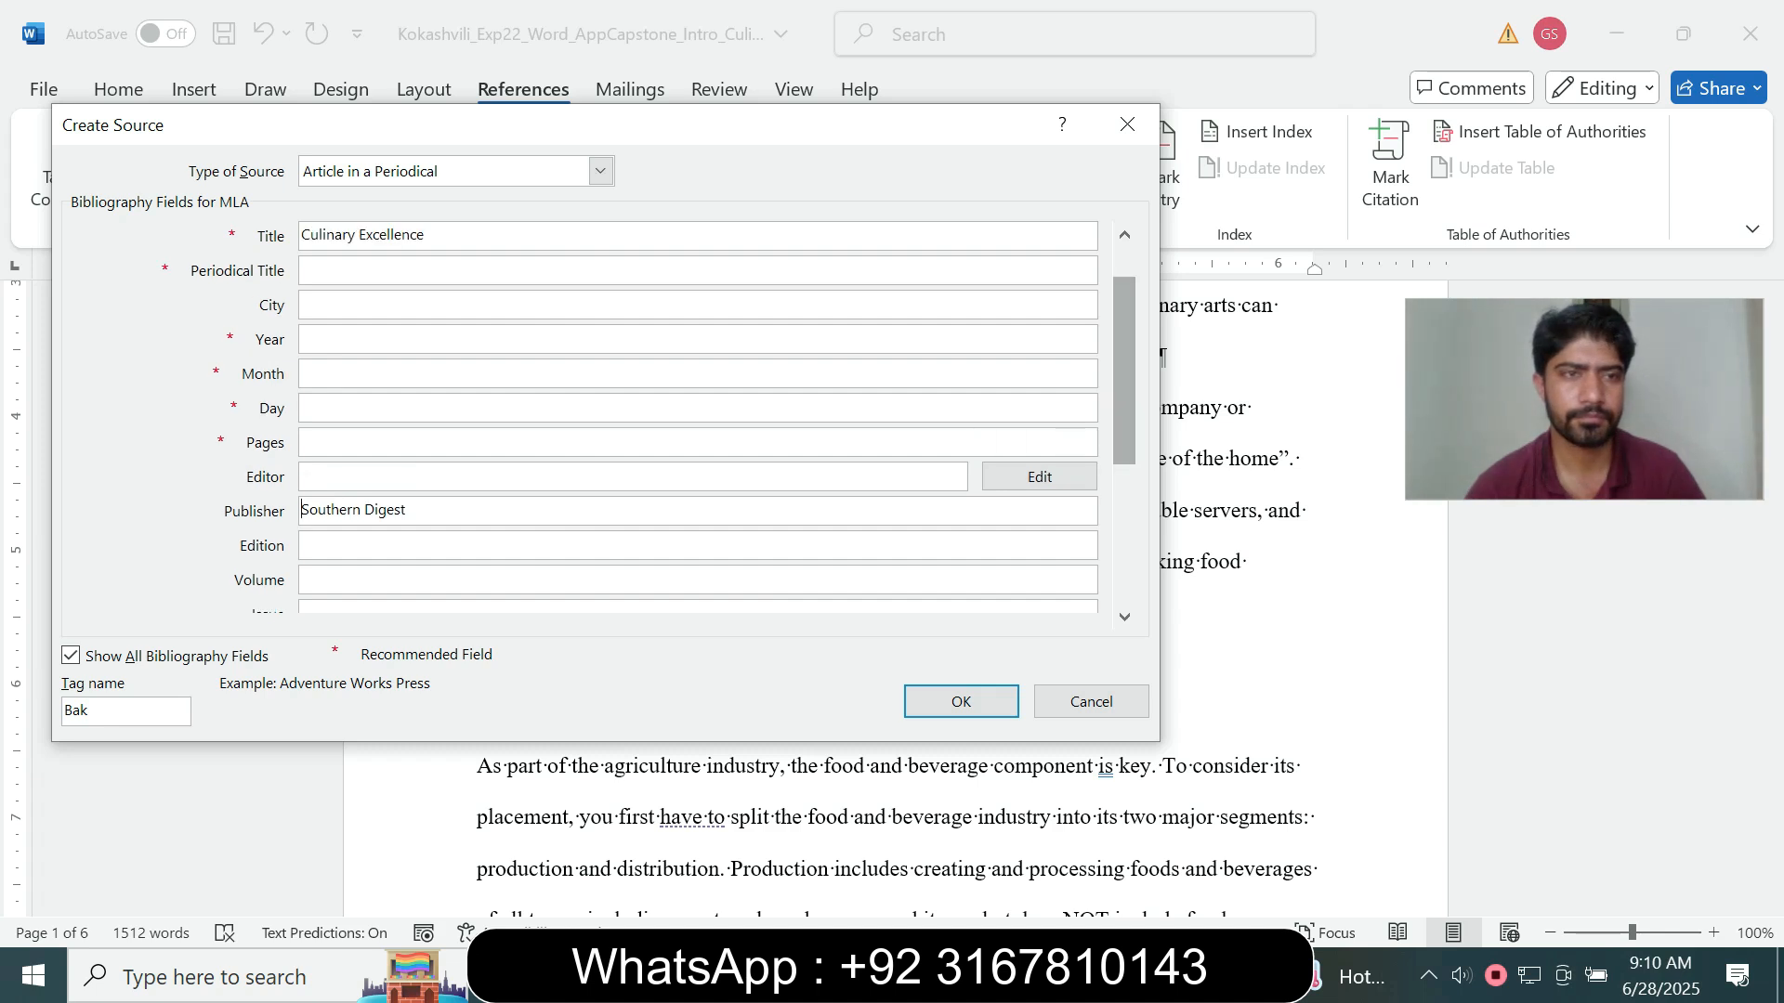
{"action": "left_click_drag", "start_coordinate": [1124, 372], "coordinate": [1124, 478]}
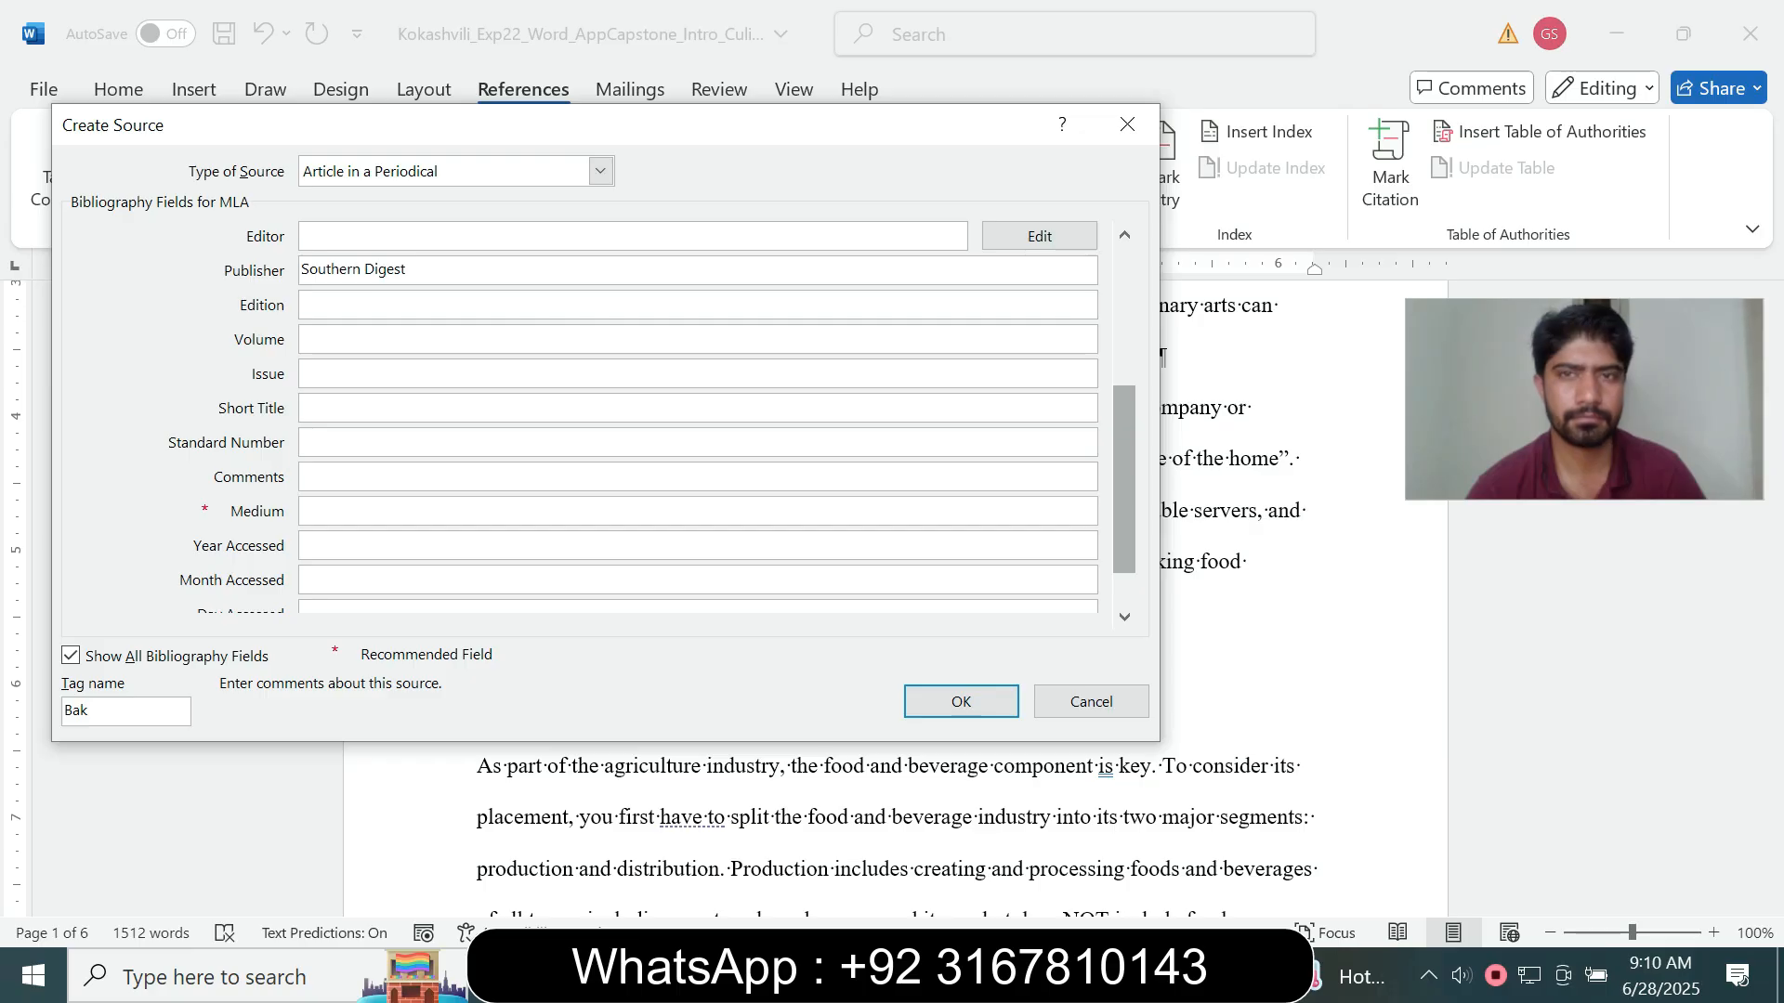
{"action": "left_click", "coordinate": [1124, 235]}
{"action": "left_click", "coordinate": [1124, 235]}
{"action": "left_click", "coordinate": [1125, 235]}
{"action": "left_click", "coordinate": [1124, 235]}
{"action": "left_click", "coordinate": [1124, 235]}
{"action": "left_click", "coordinate": [1124, 235]}
{"action": "left_click", "coordinate": [1124, 235]}
{"action": "left_click", "coordinate": [1124, 235]}
{"action": "left_click", "coordinate": [1124, 235]}
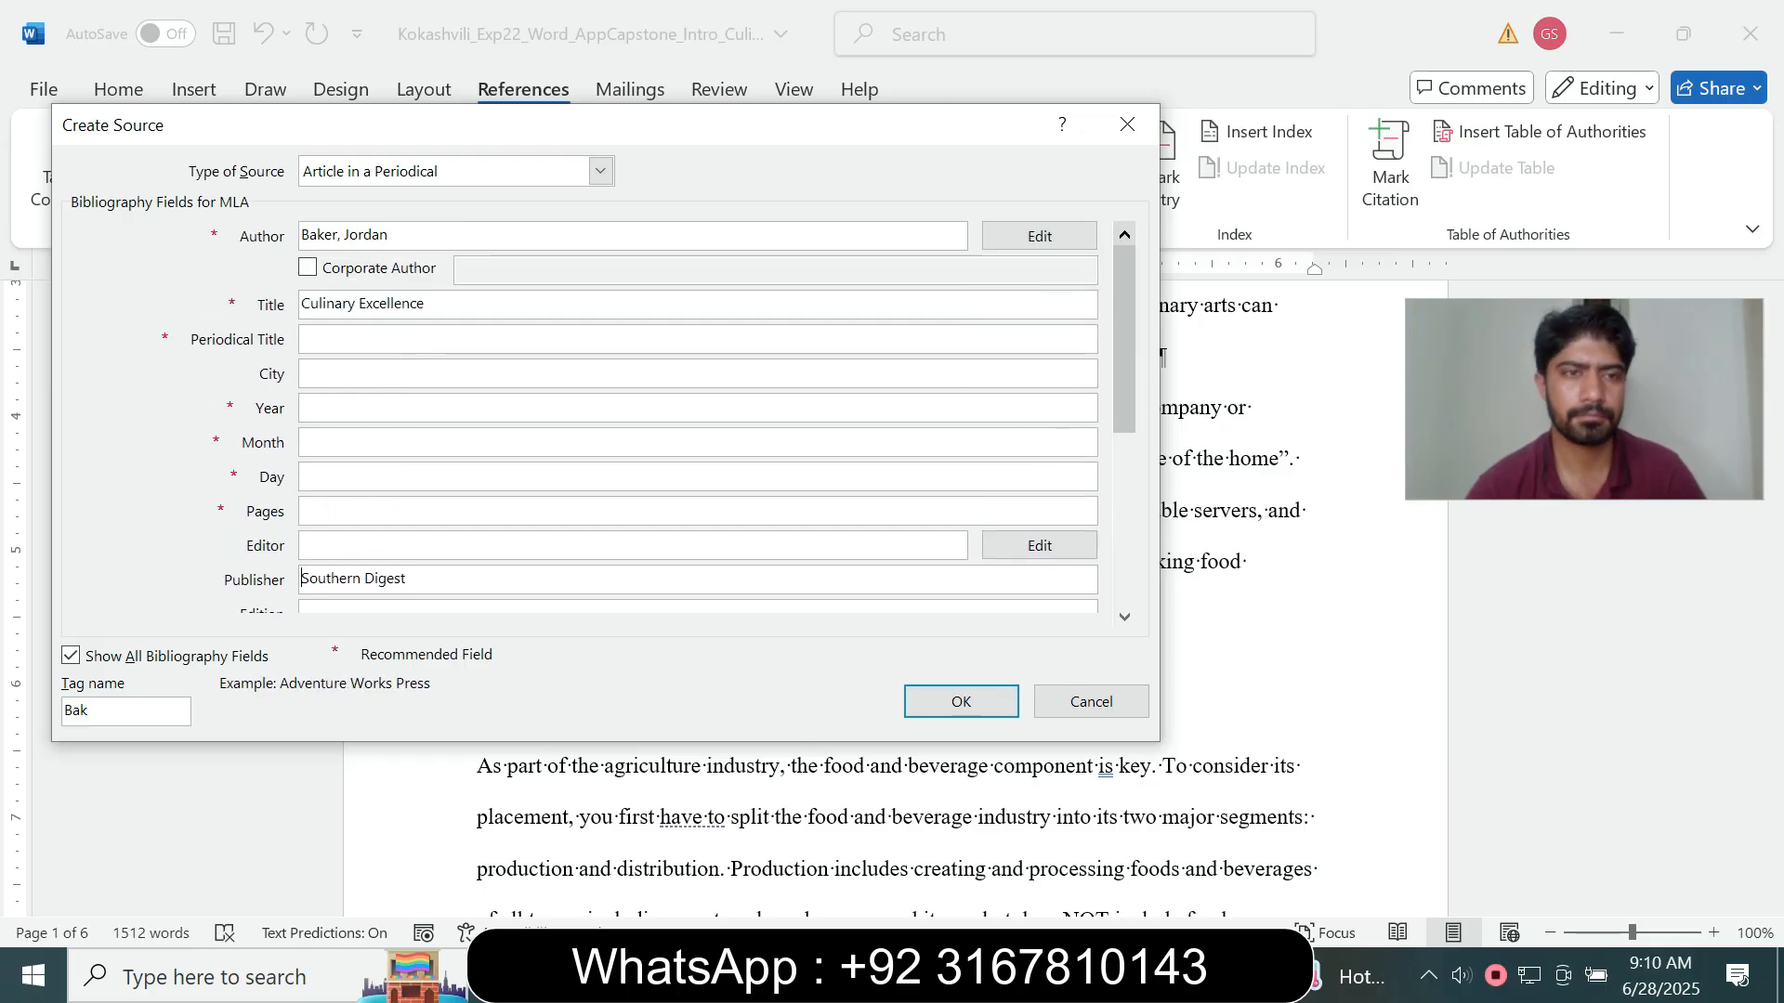
- Set the source's Month to July, checking it against the date in the step 7 instruction
{"action": "left_click", "coordinate": [316, 442]}
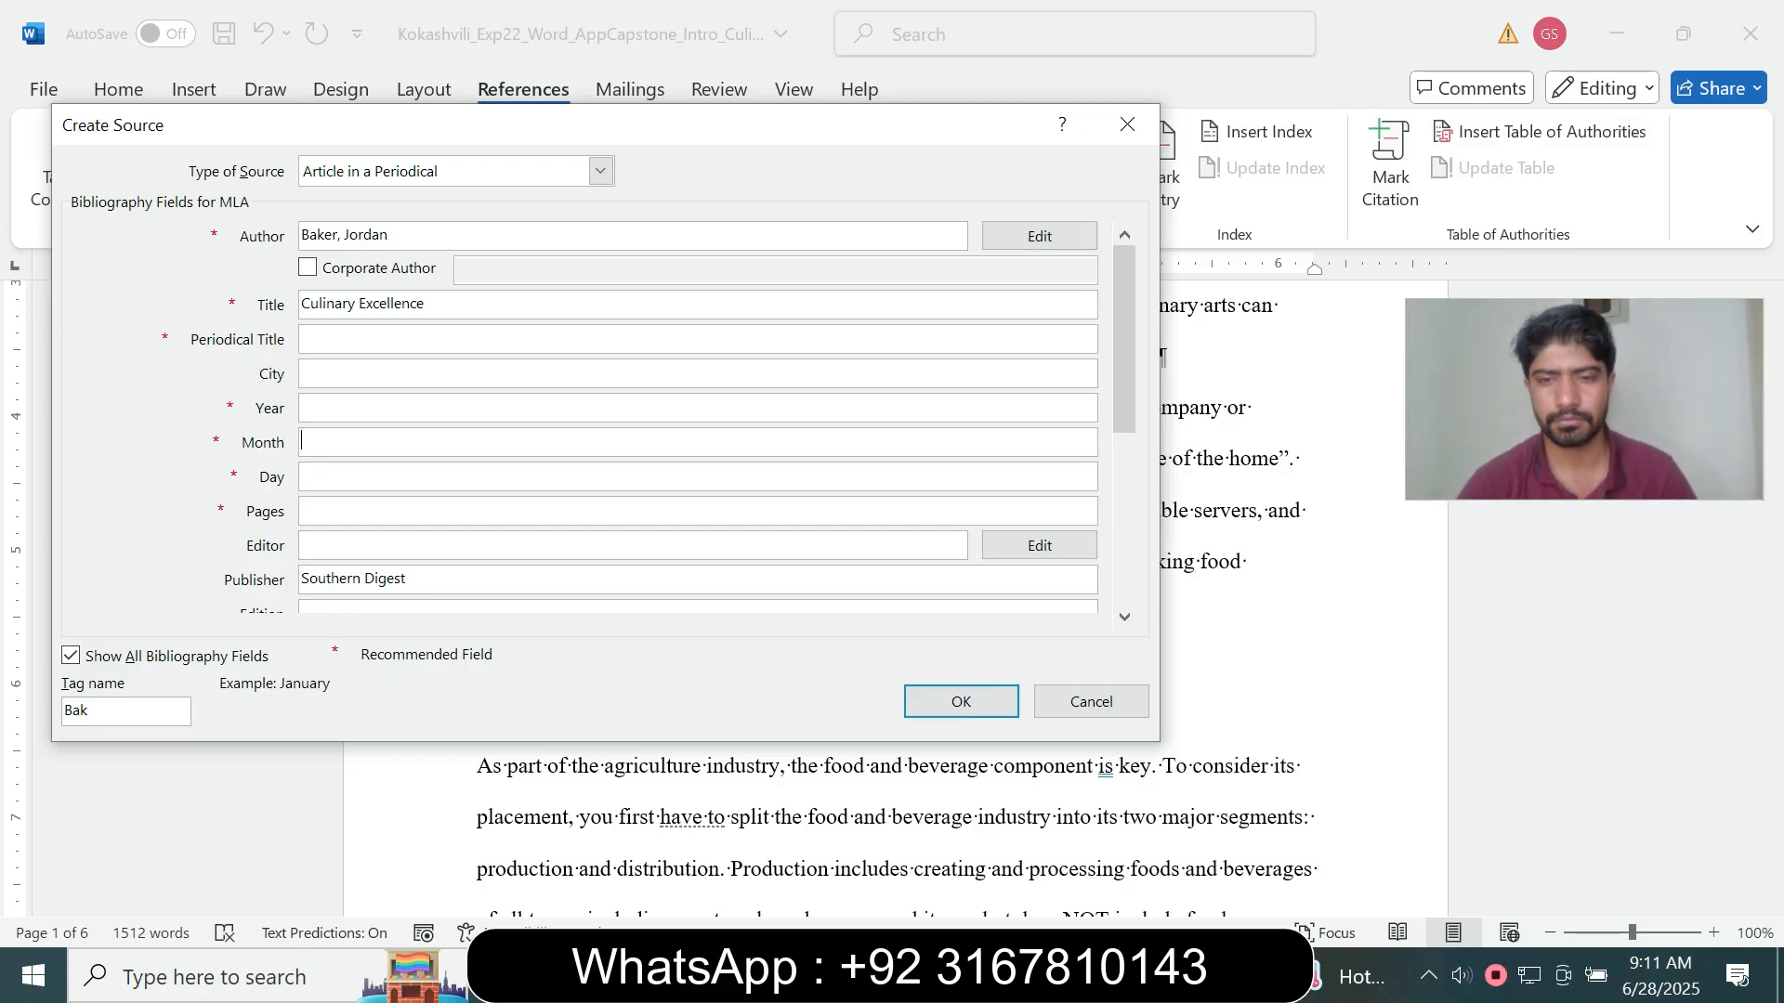
{"action": "left_click", "coordinate": [1061, 976]}
{"action": "mouse_move", "coordinate": [1209, 856]}
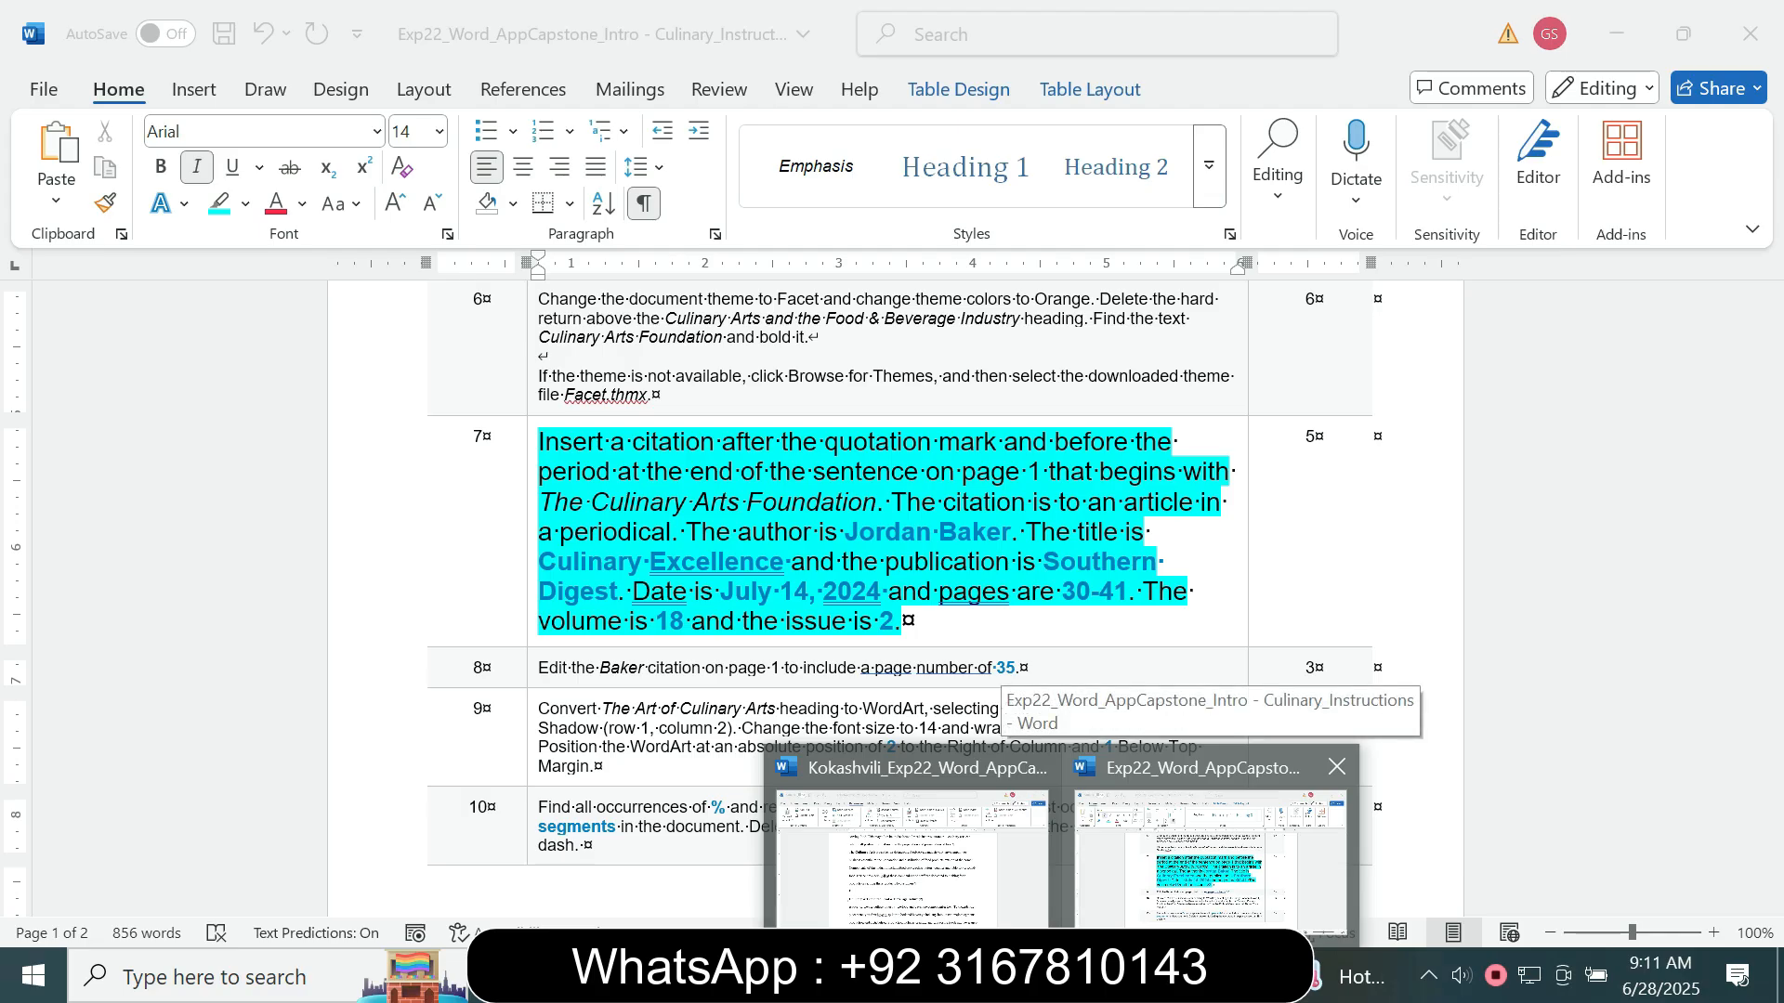
{"action": "left_click", "coordinate": [910, 854]}
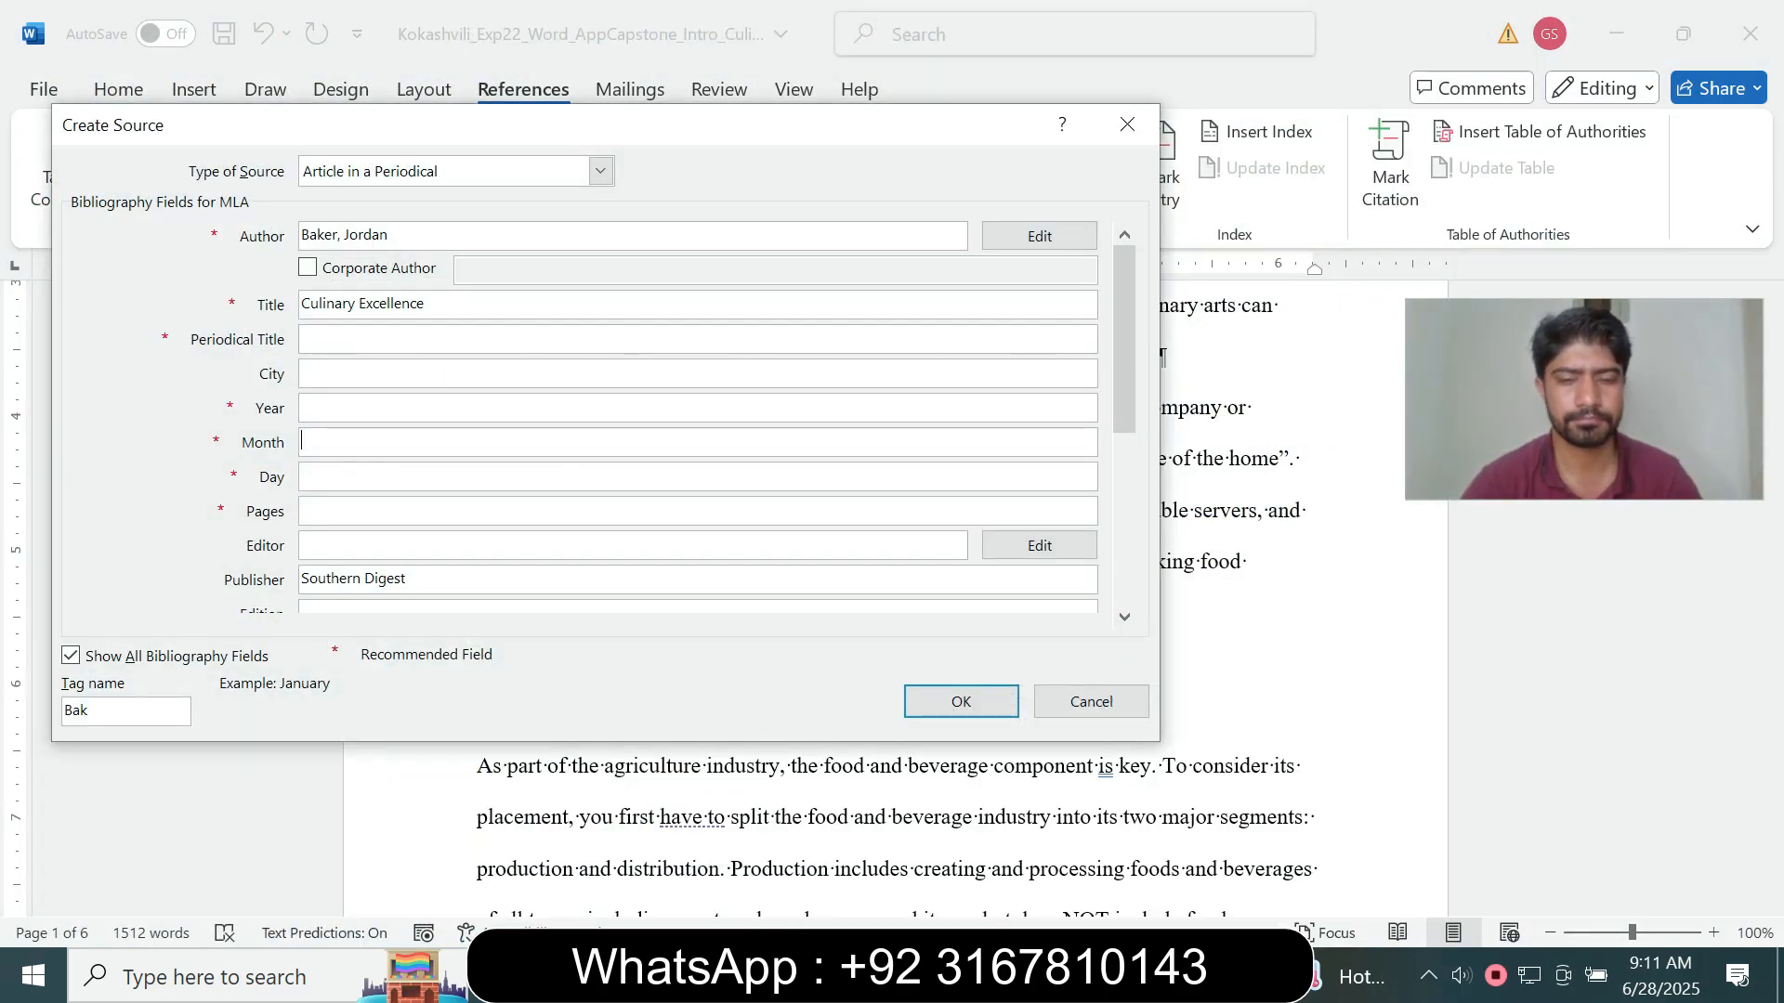
{"action": "type", "text": "July"}
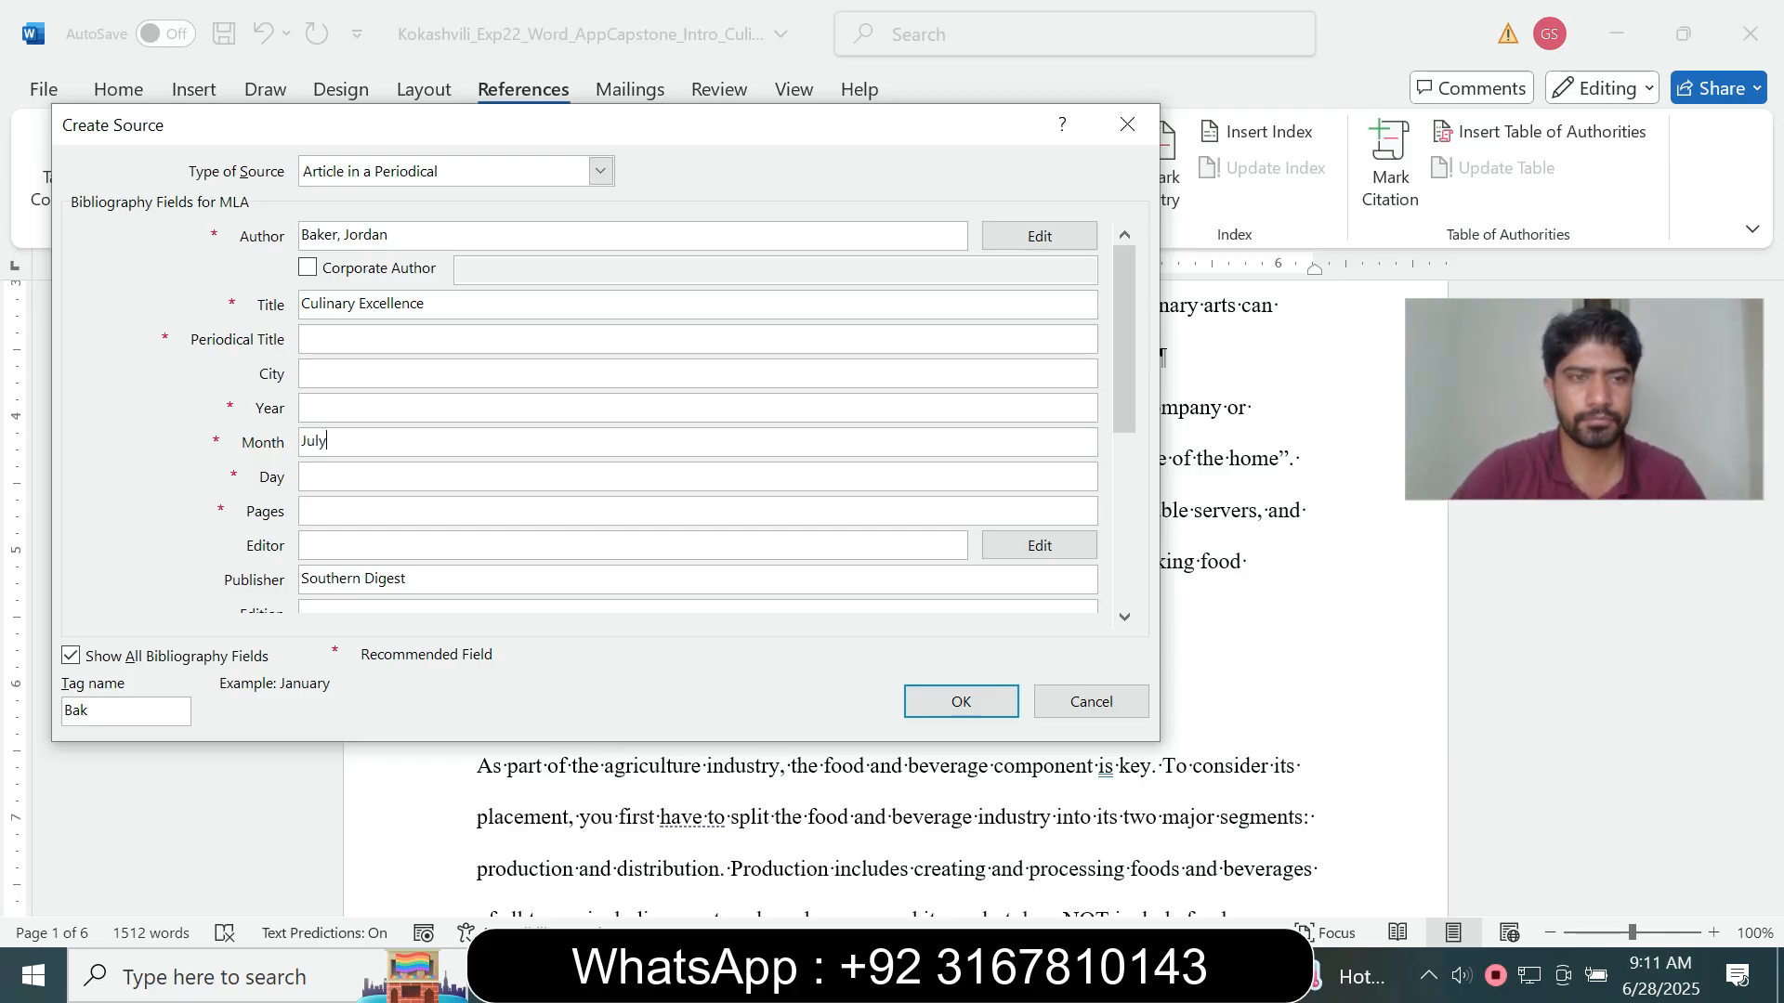
- Set the source's Day to 14 and Year to 2024, as given in the step 7 instruction
{"action": "left_click", "coordinate": [1061, 976]}
{"action": "mouse_move", "coordinate": [1209, 859]}
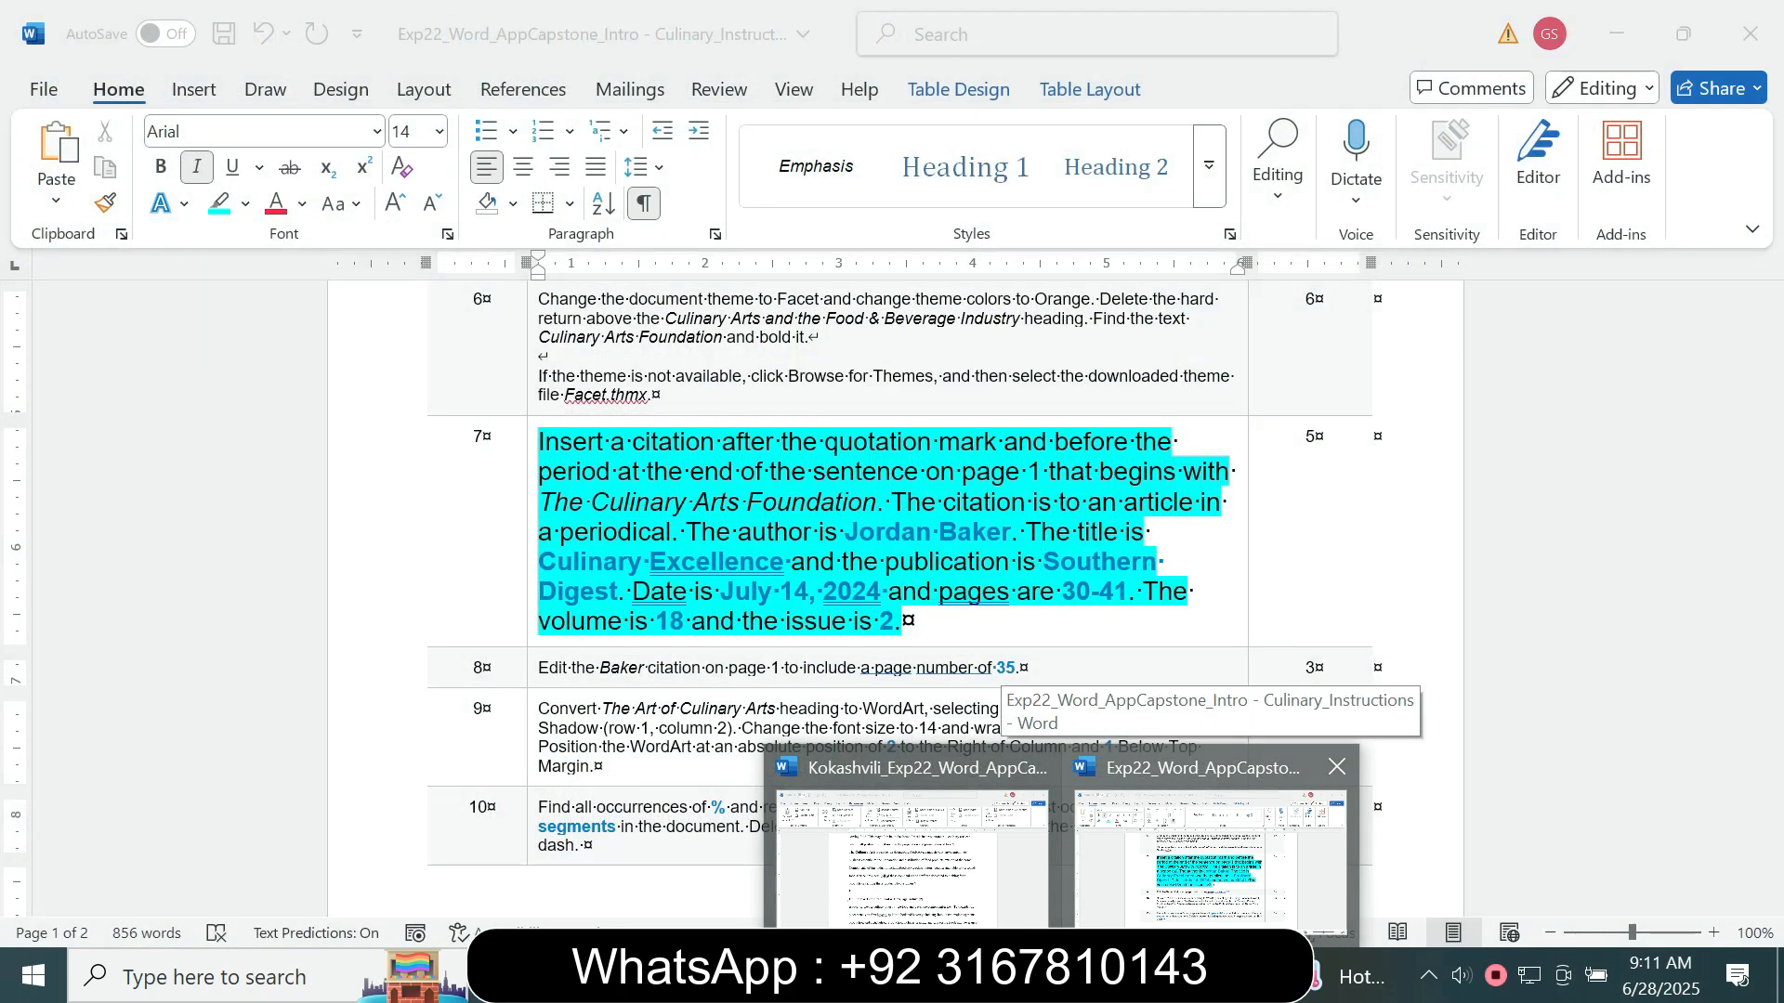
{"action": "left_click", "coordinate": [910, 846]}
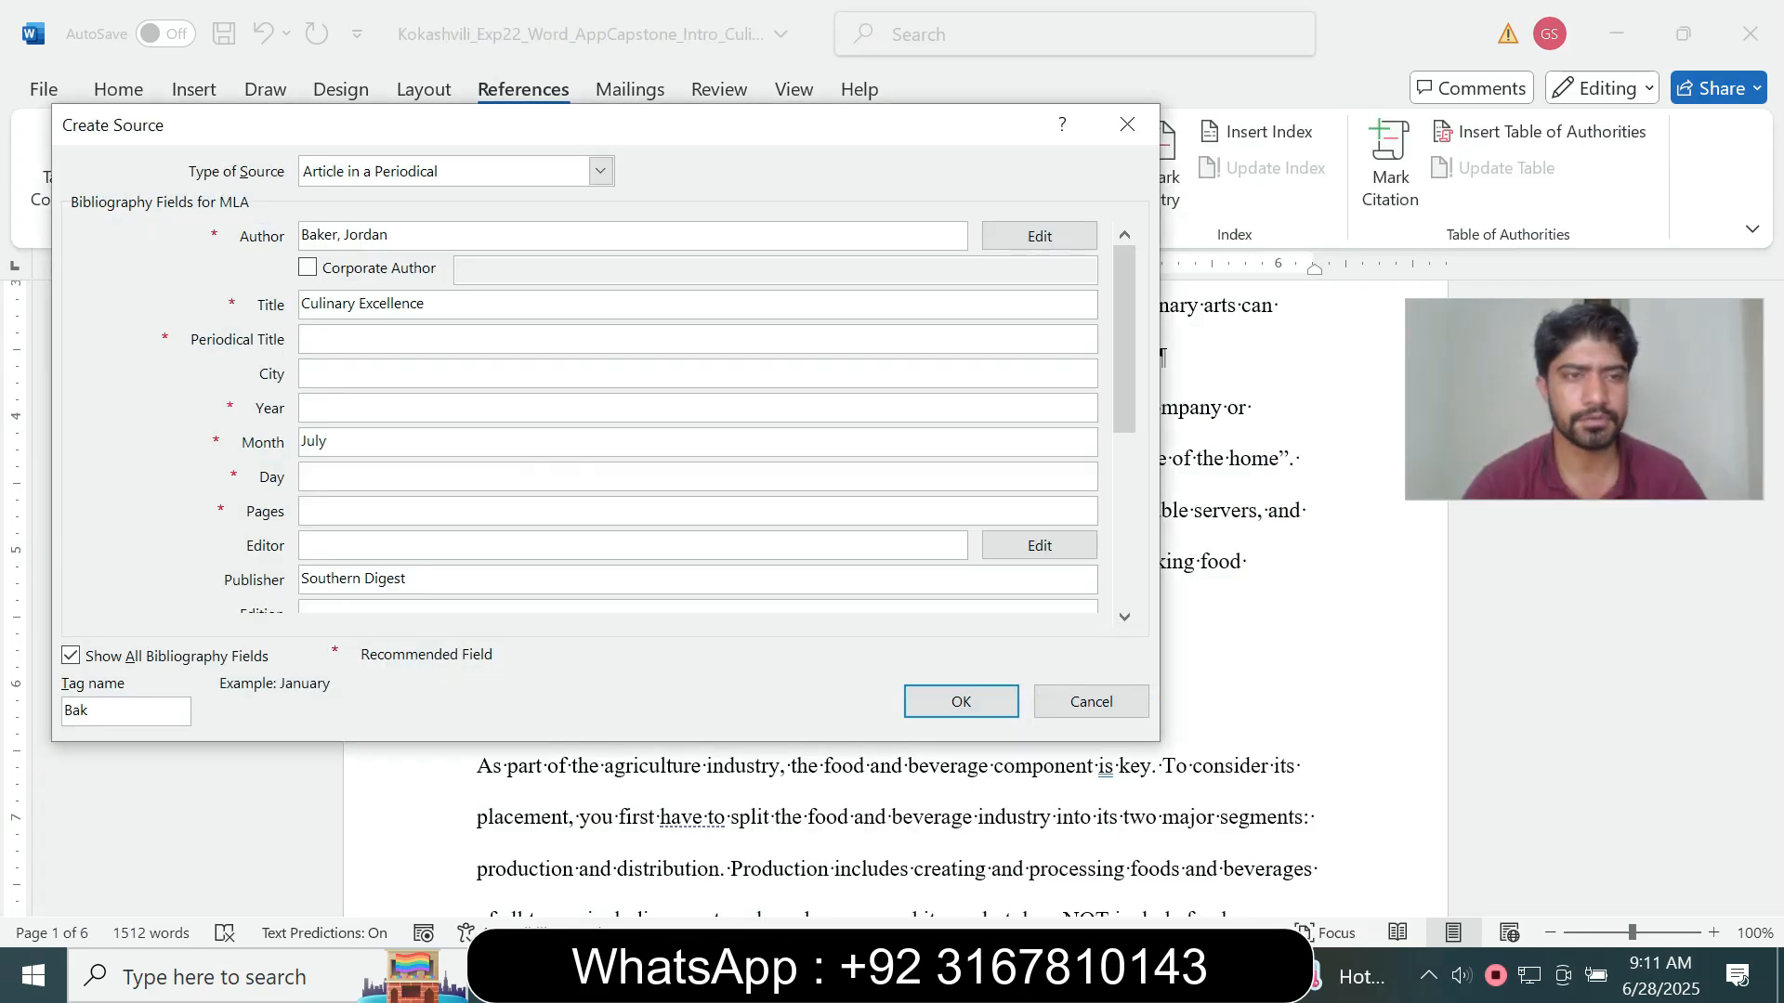
{"action": "key", "text": "Tab"}
{"action": "type", "text": "14"}
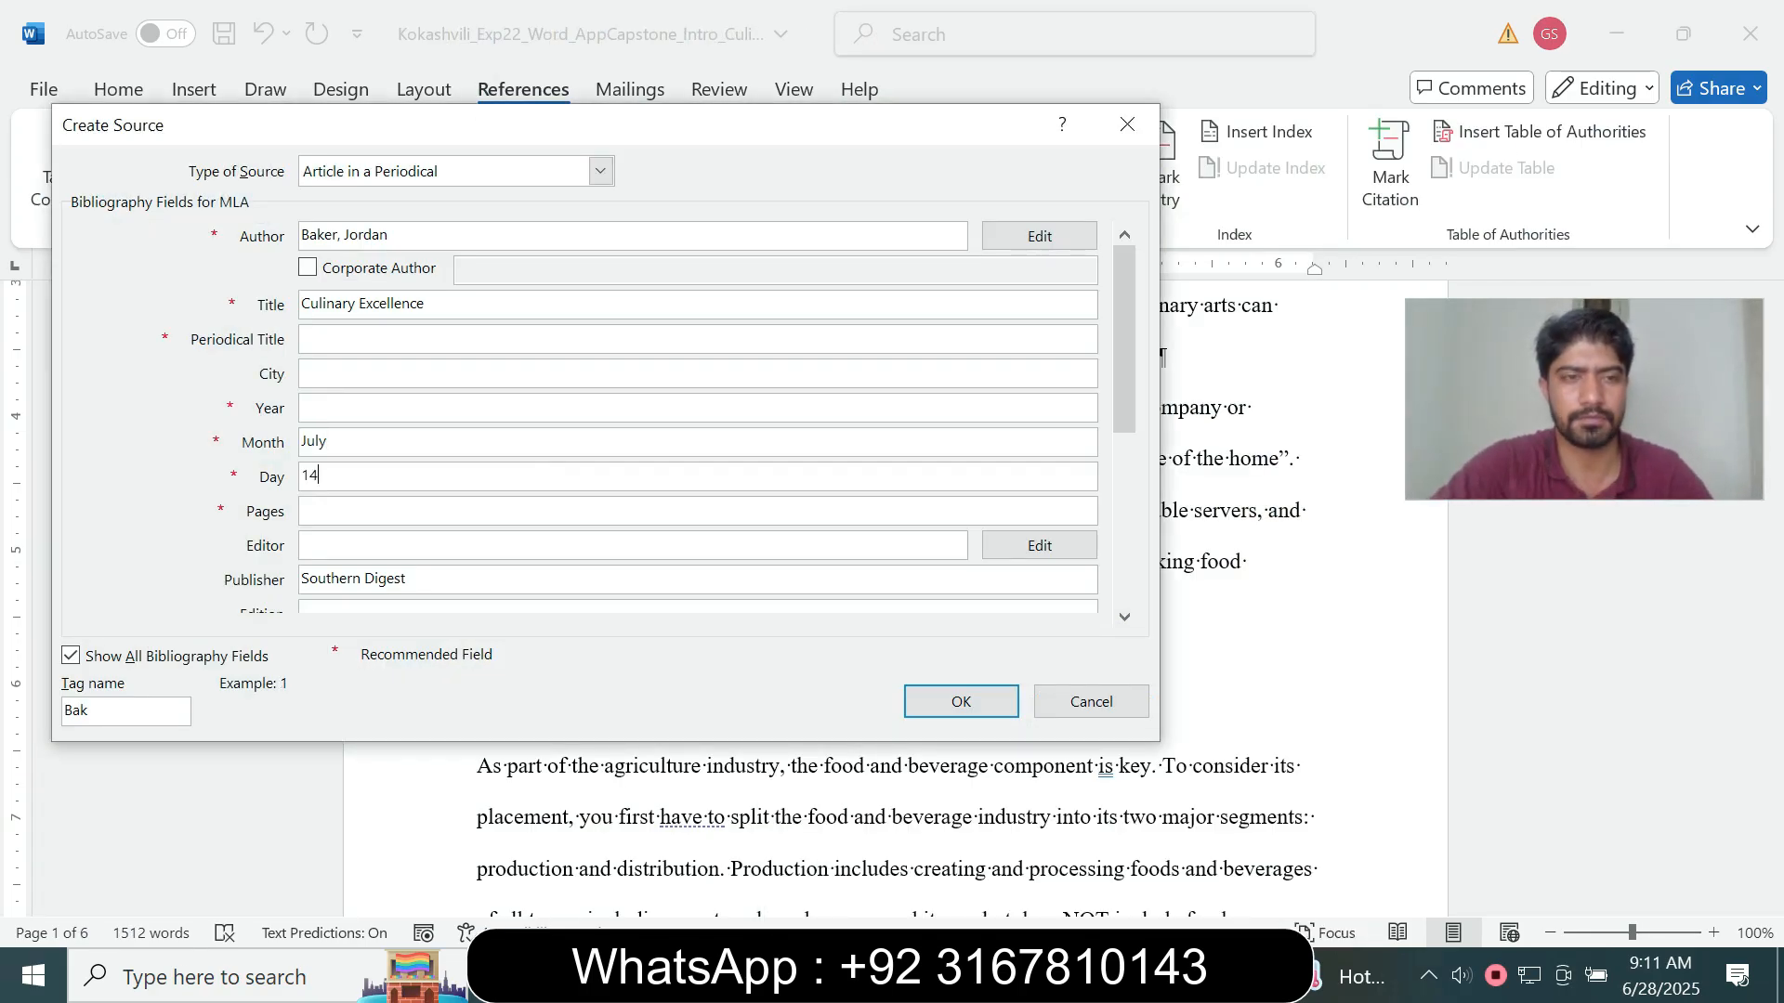
{"action": "left_click", "coordinate": [307, 408]}
{"action": "type", "text": "2"}
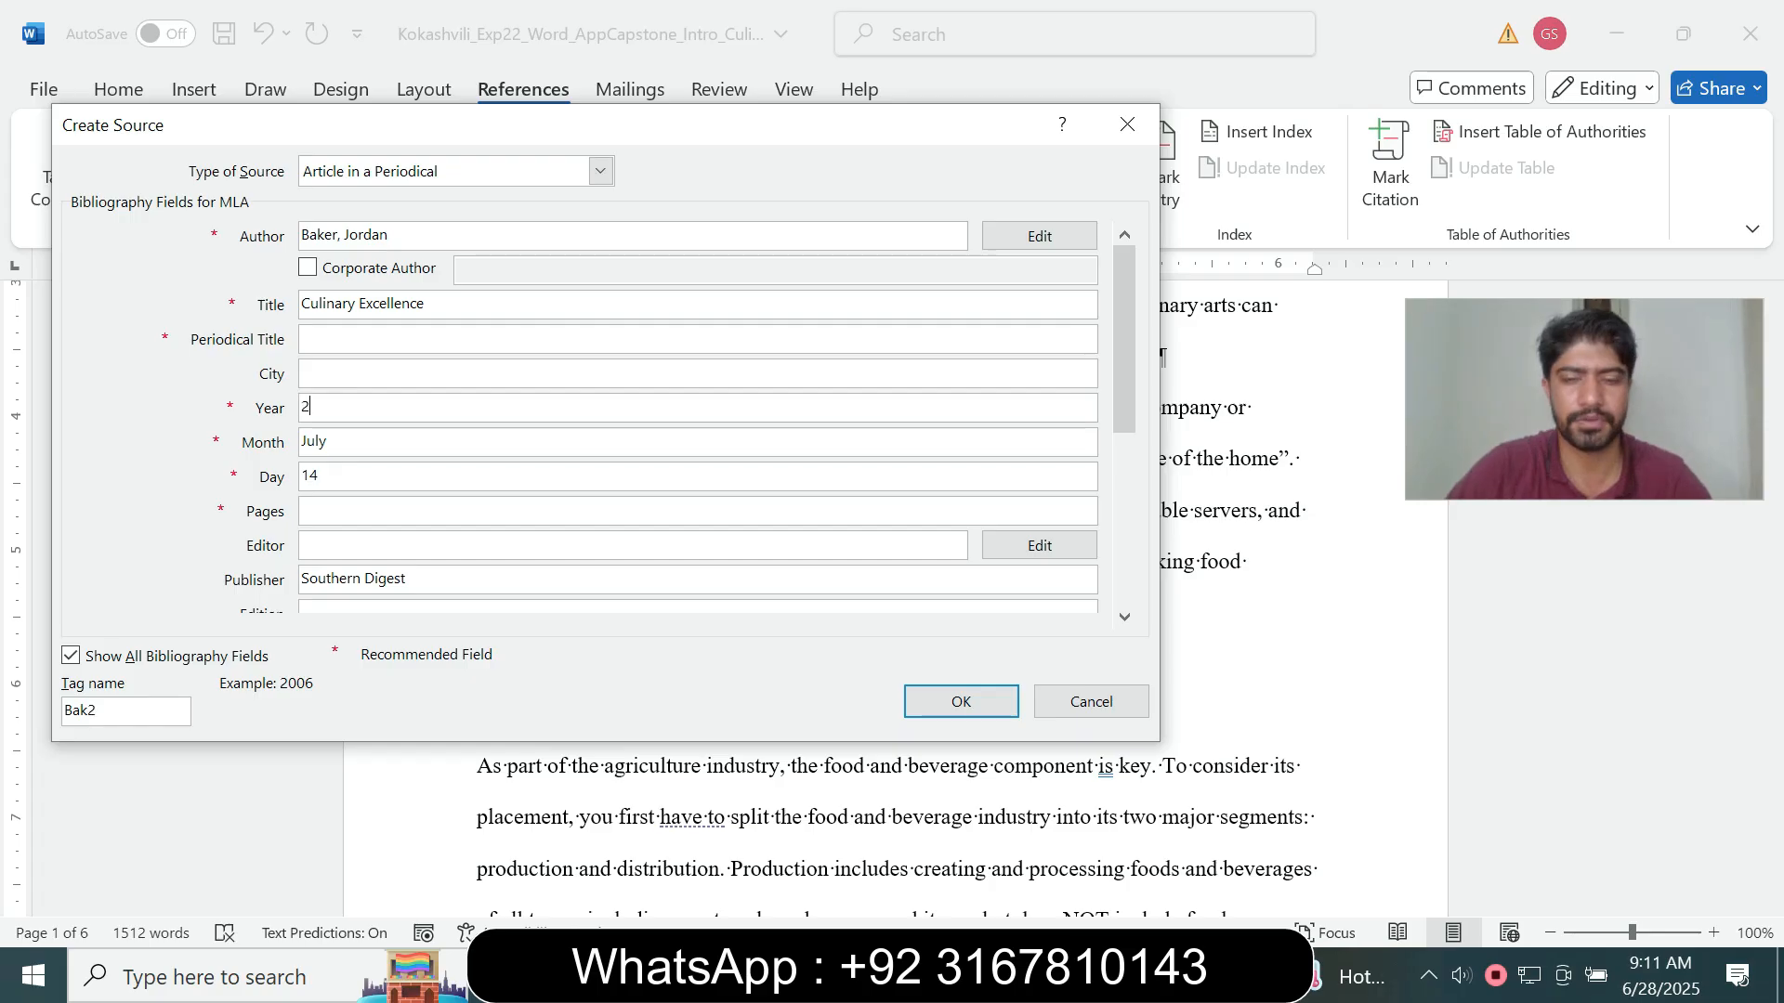
{"action": "type", "text": "024"}
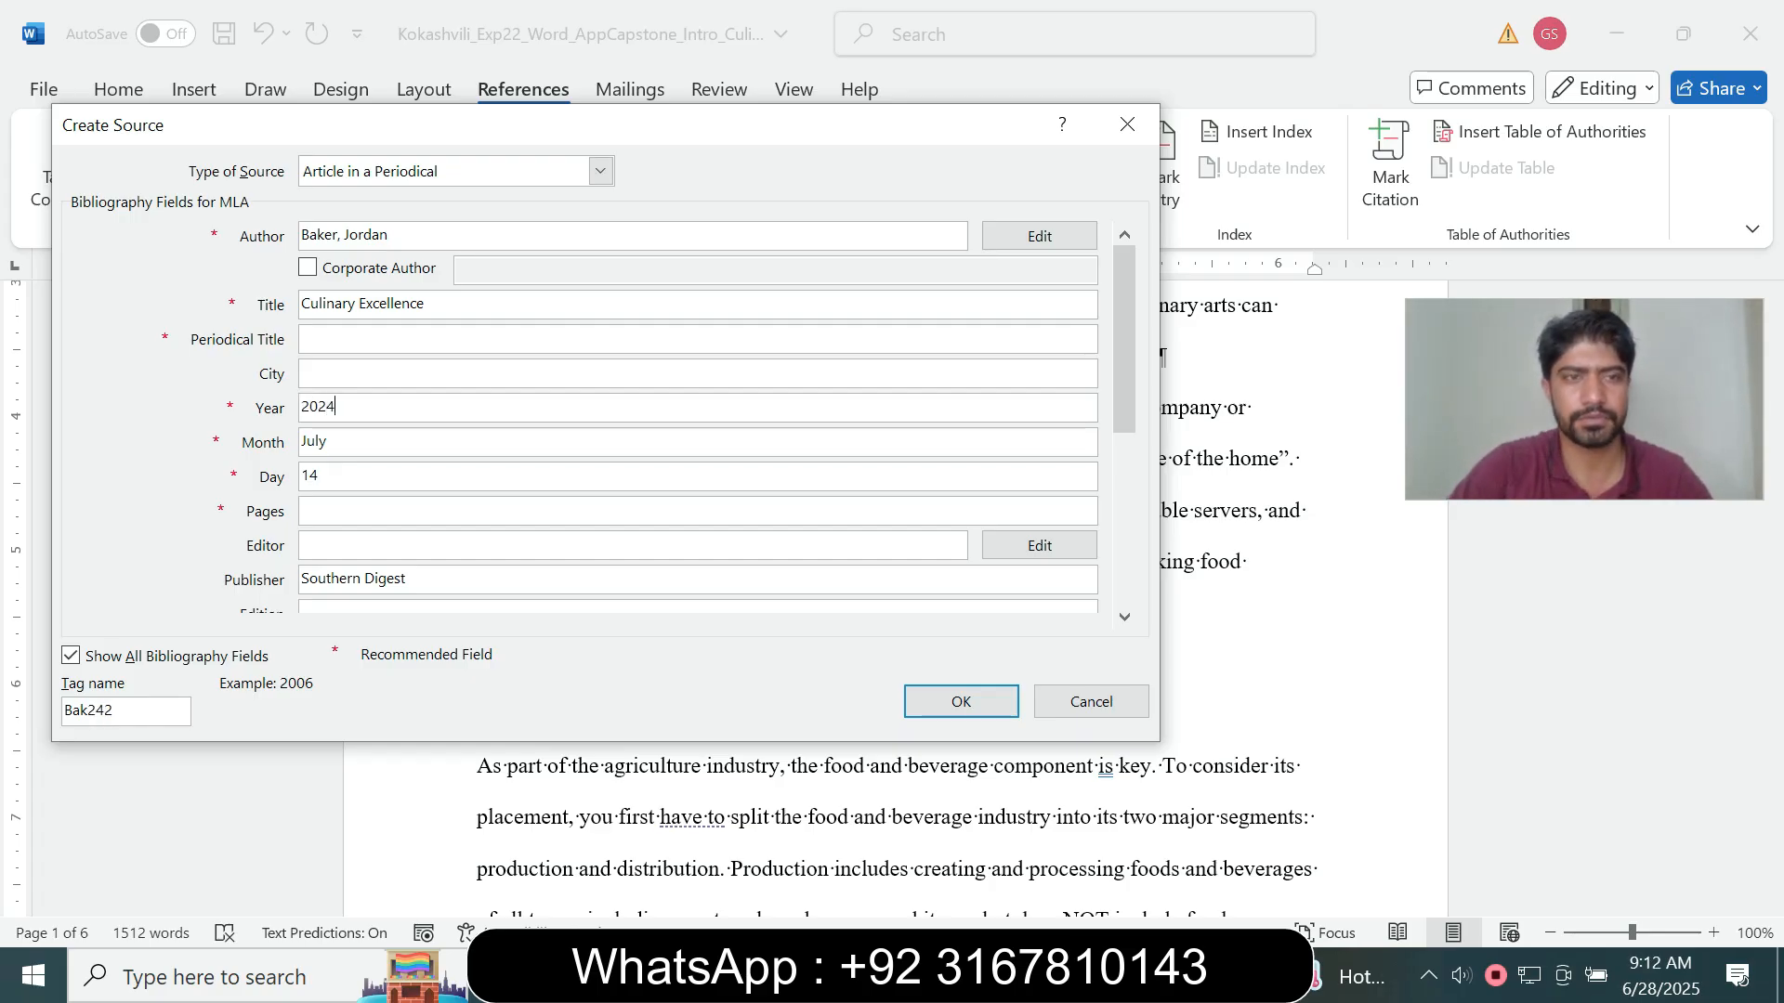
- Set the source's Pages to 30-41, checking the page range against the step 7 instruction
{"action": "mouse_move", "coordinate": [1062, 975]}
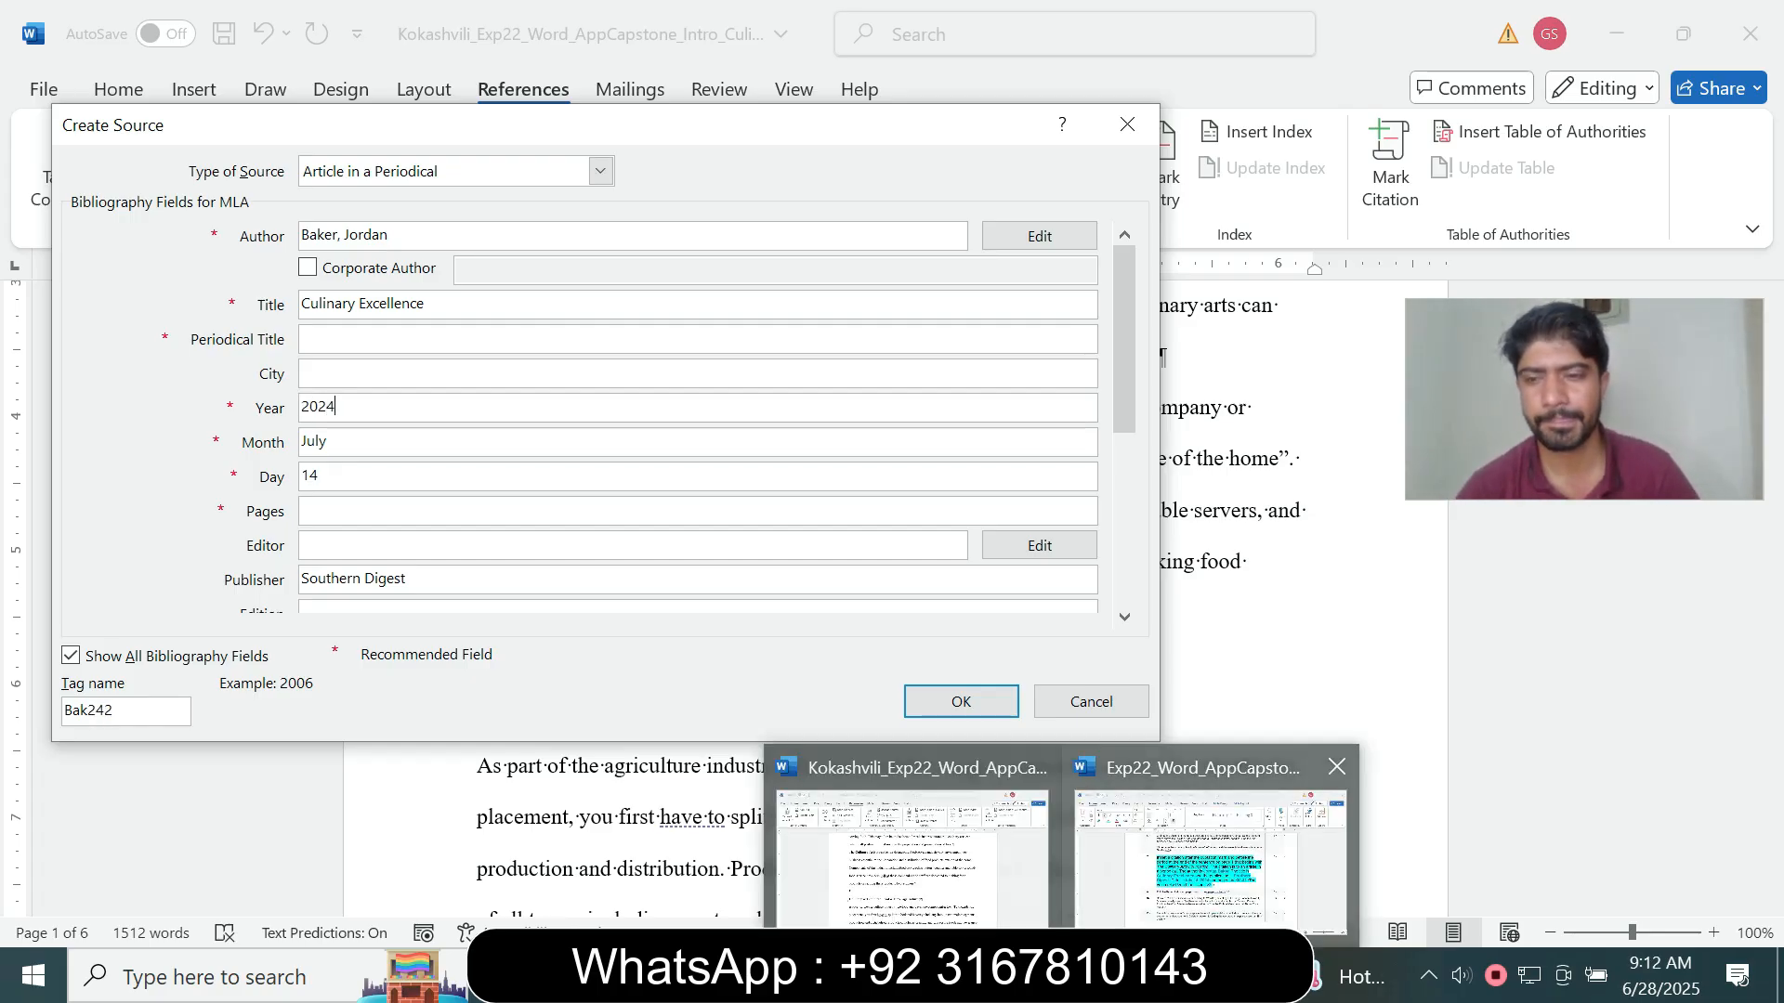
{"action": "mouse_move", "coordinate": [1210, 860]}
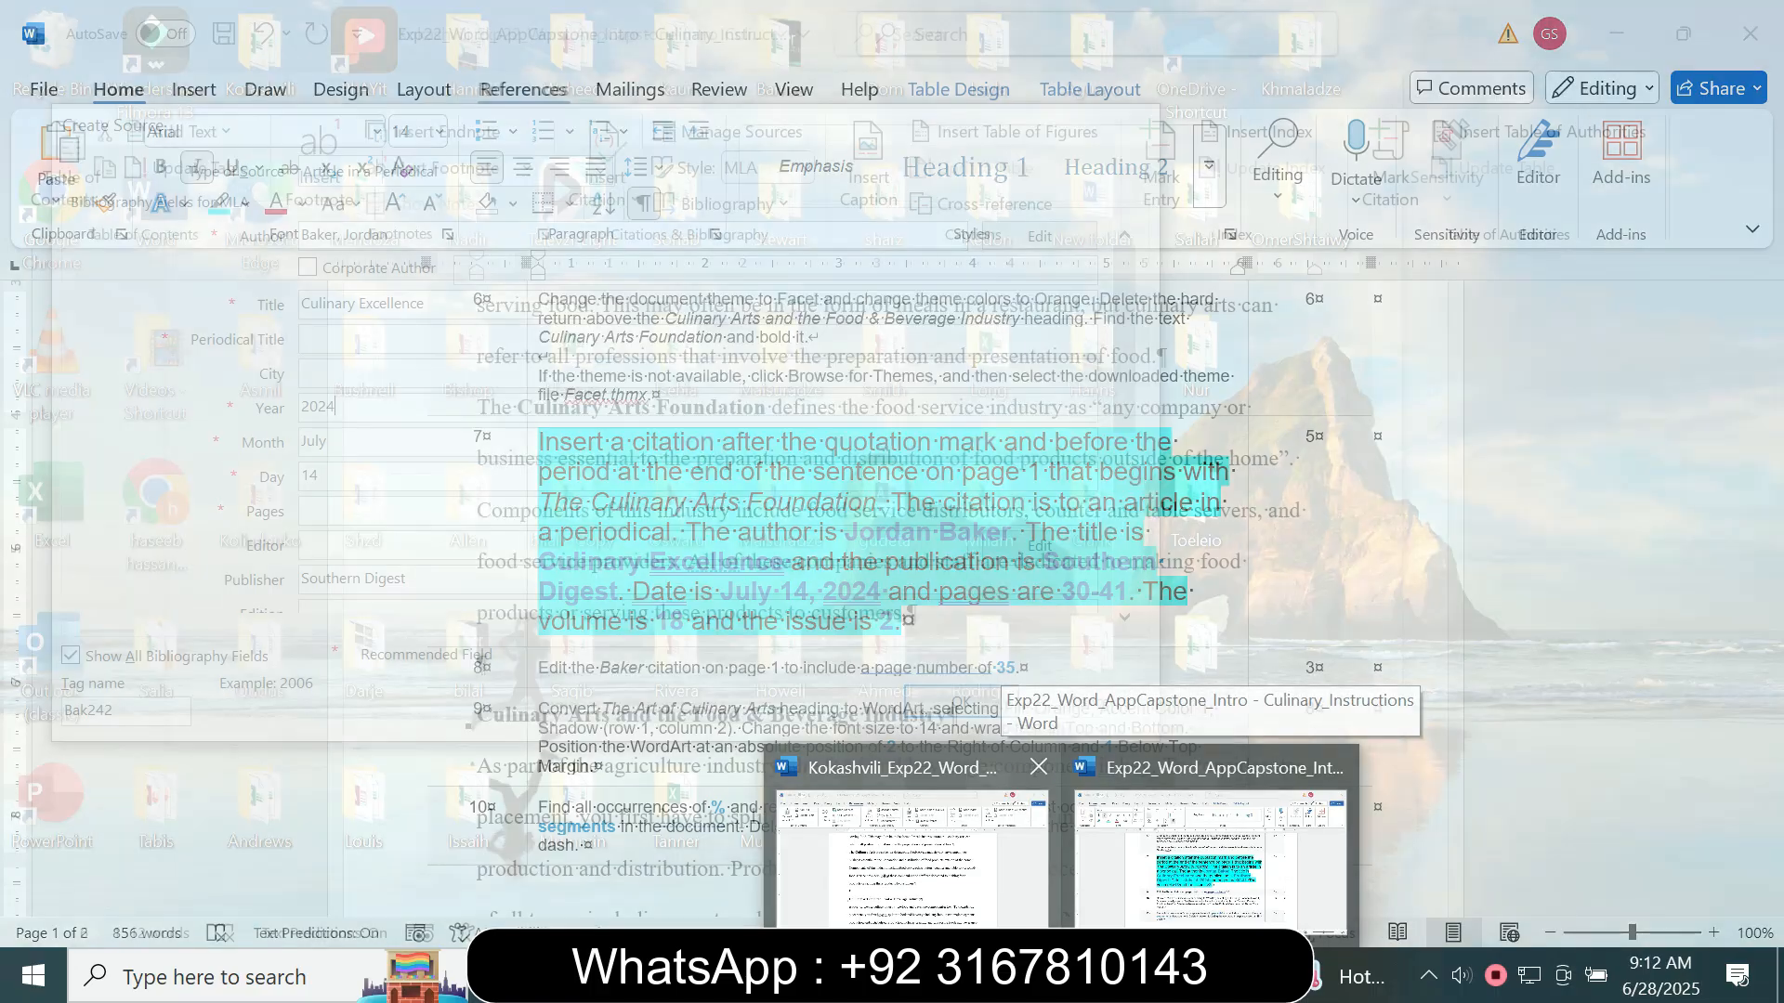
{"action": "left_click", "coordinate": [913, 859]}
{"action": "left_click", "coordinate": [390, 511]}
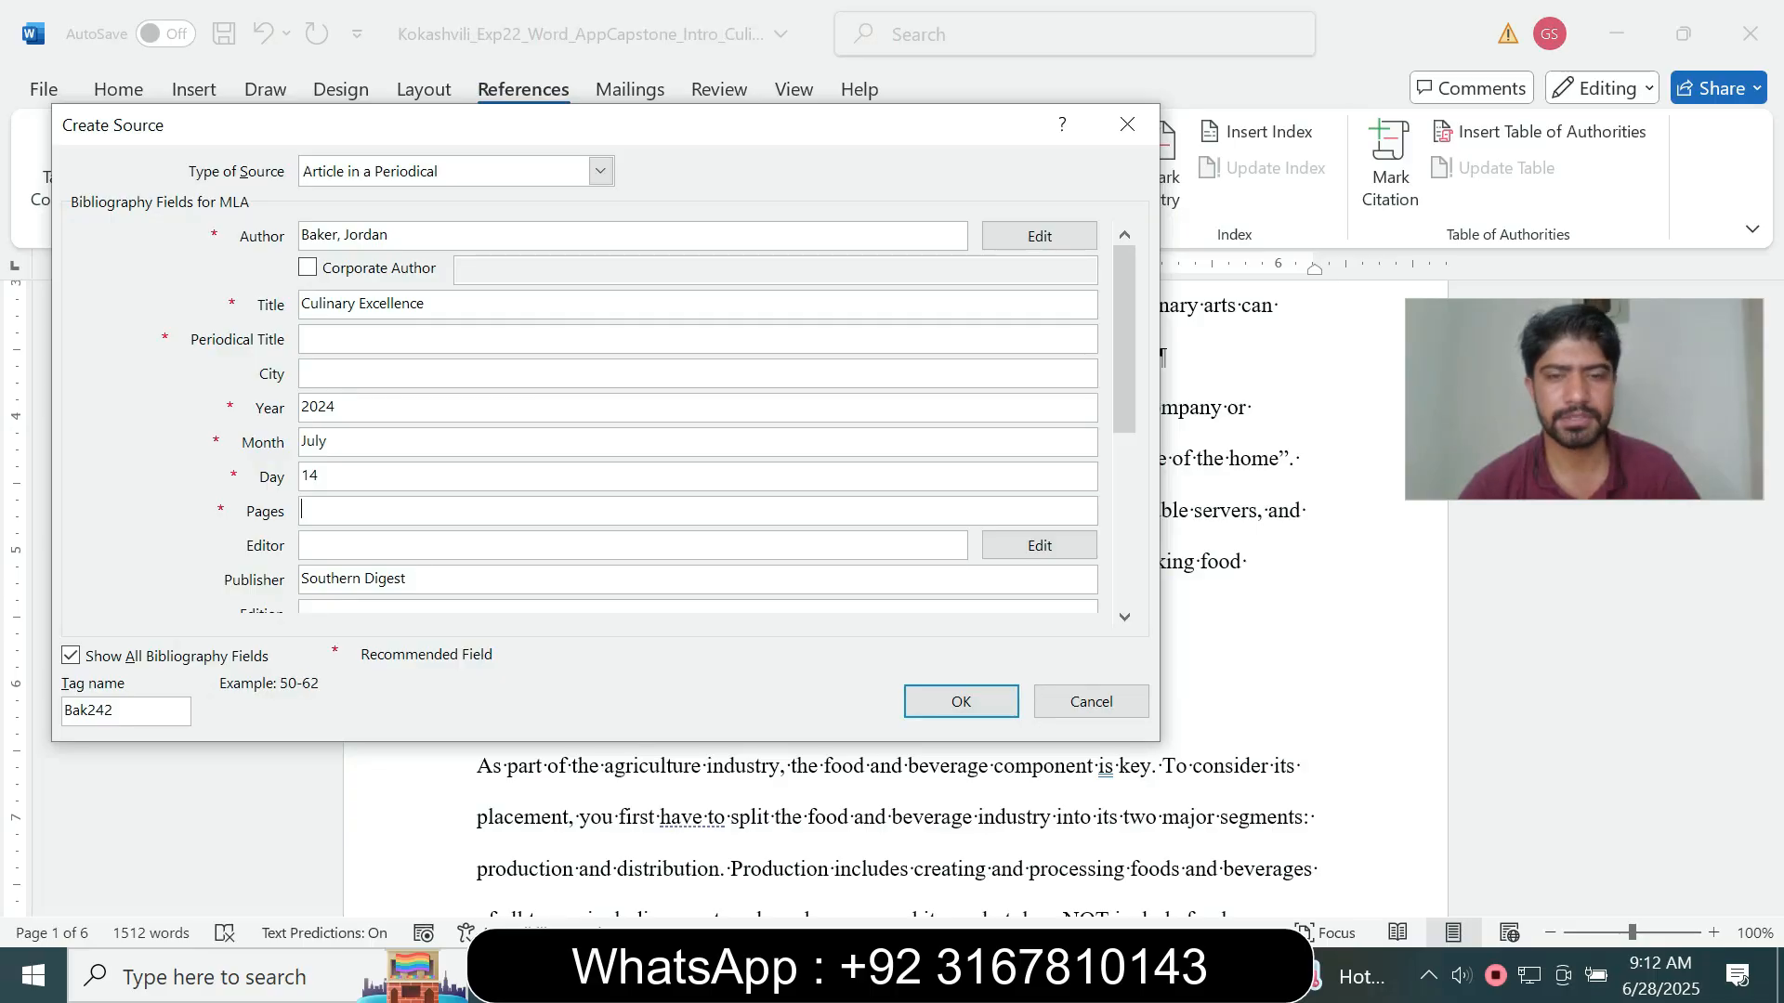
{"action": "left_click", "coordinate": [1061, 975]}
{"action": "mouse_move", "coordinate": [1210, 856]}
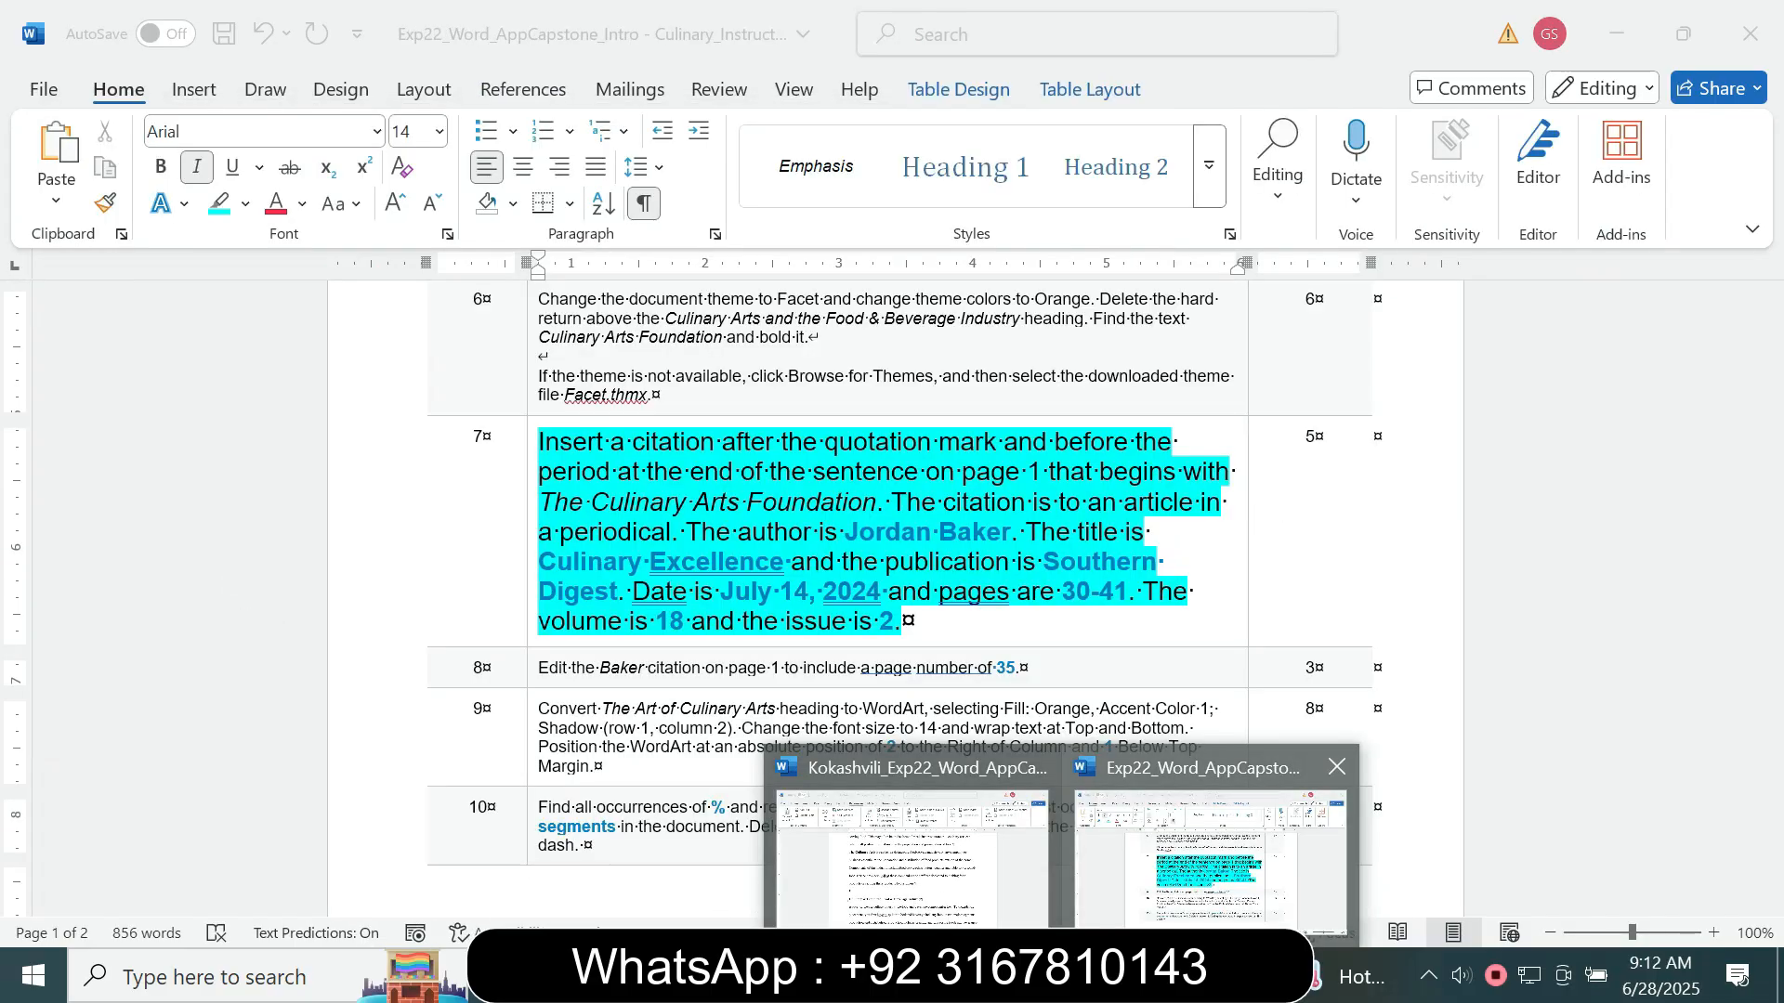
{"action": "left_click", "coordinate": [912, 857]}
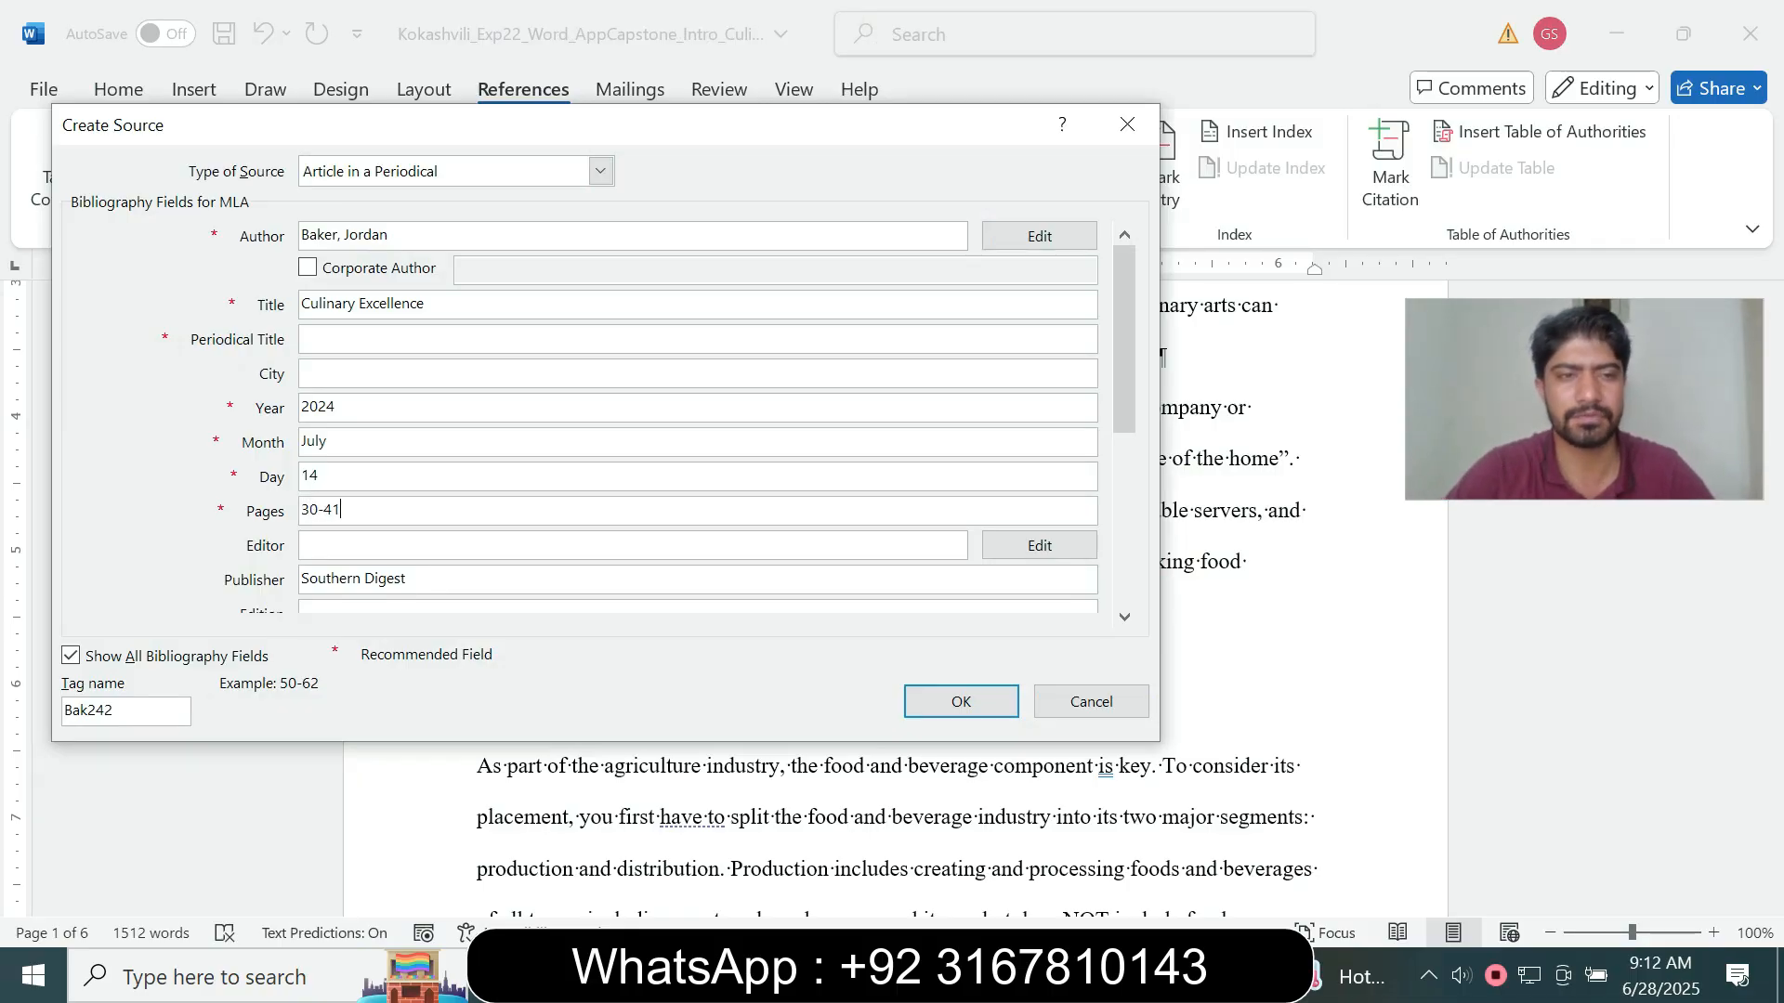
- Set the source's Volume to 18, as given in the step 7 instruction
{"action": "left_click", "coordinate": [1062, 975]}
{"action": "mouse_move", "coordinate": [1209, 856]}
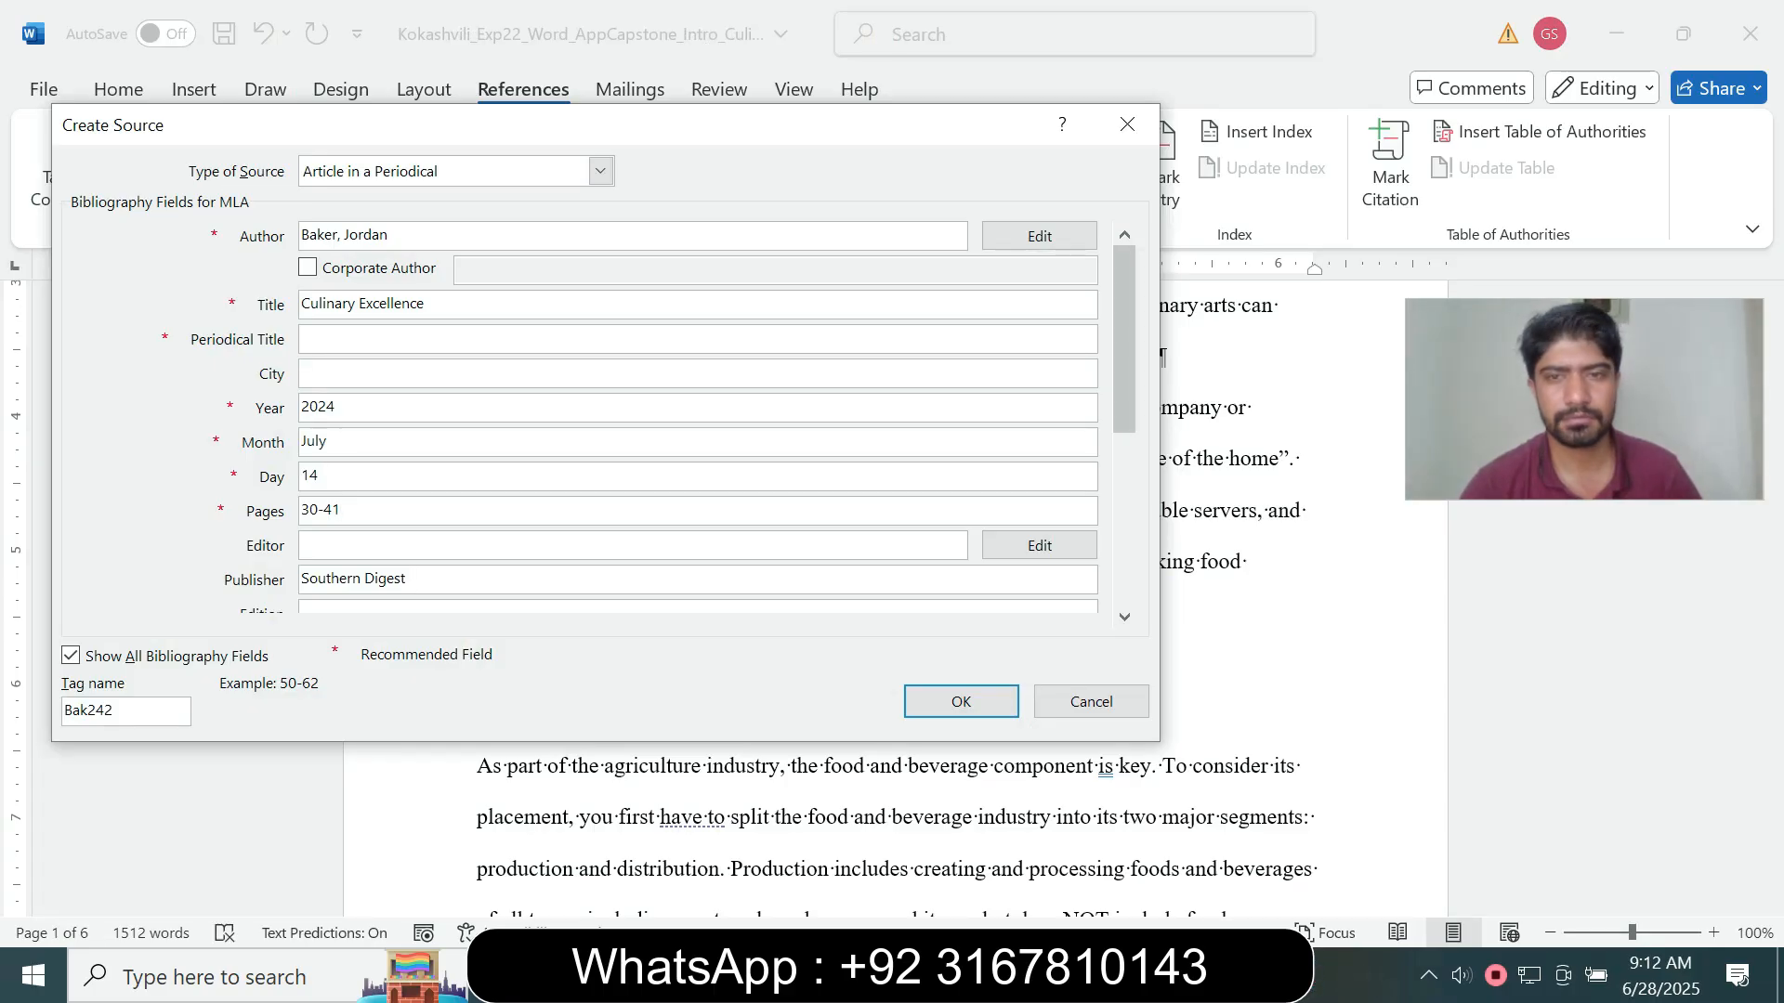
{"action": "left_click", "coordinate": [1124, 617]}
{"action": "left_click", "coordinate": [1124, 617]}
{"action": "left_click", "coordinate": [1124, 617]}
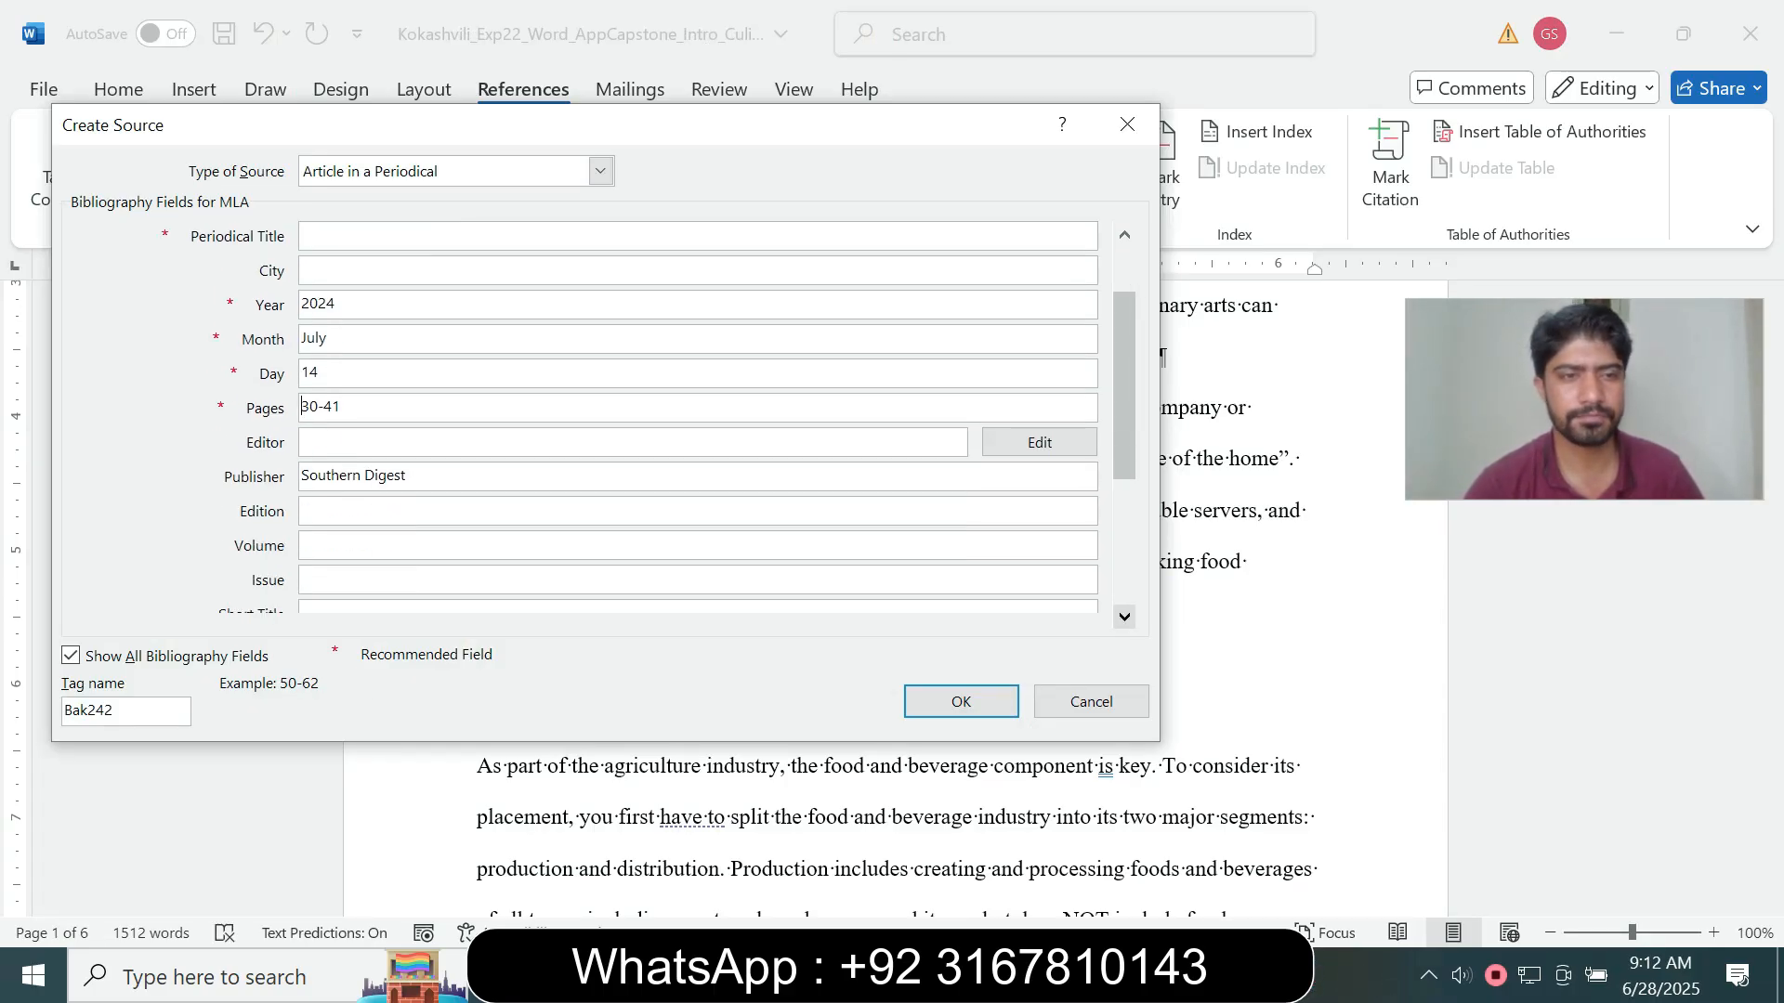
{"action": "type", "text": "18"}
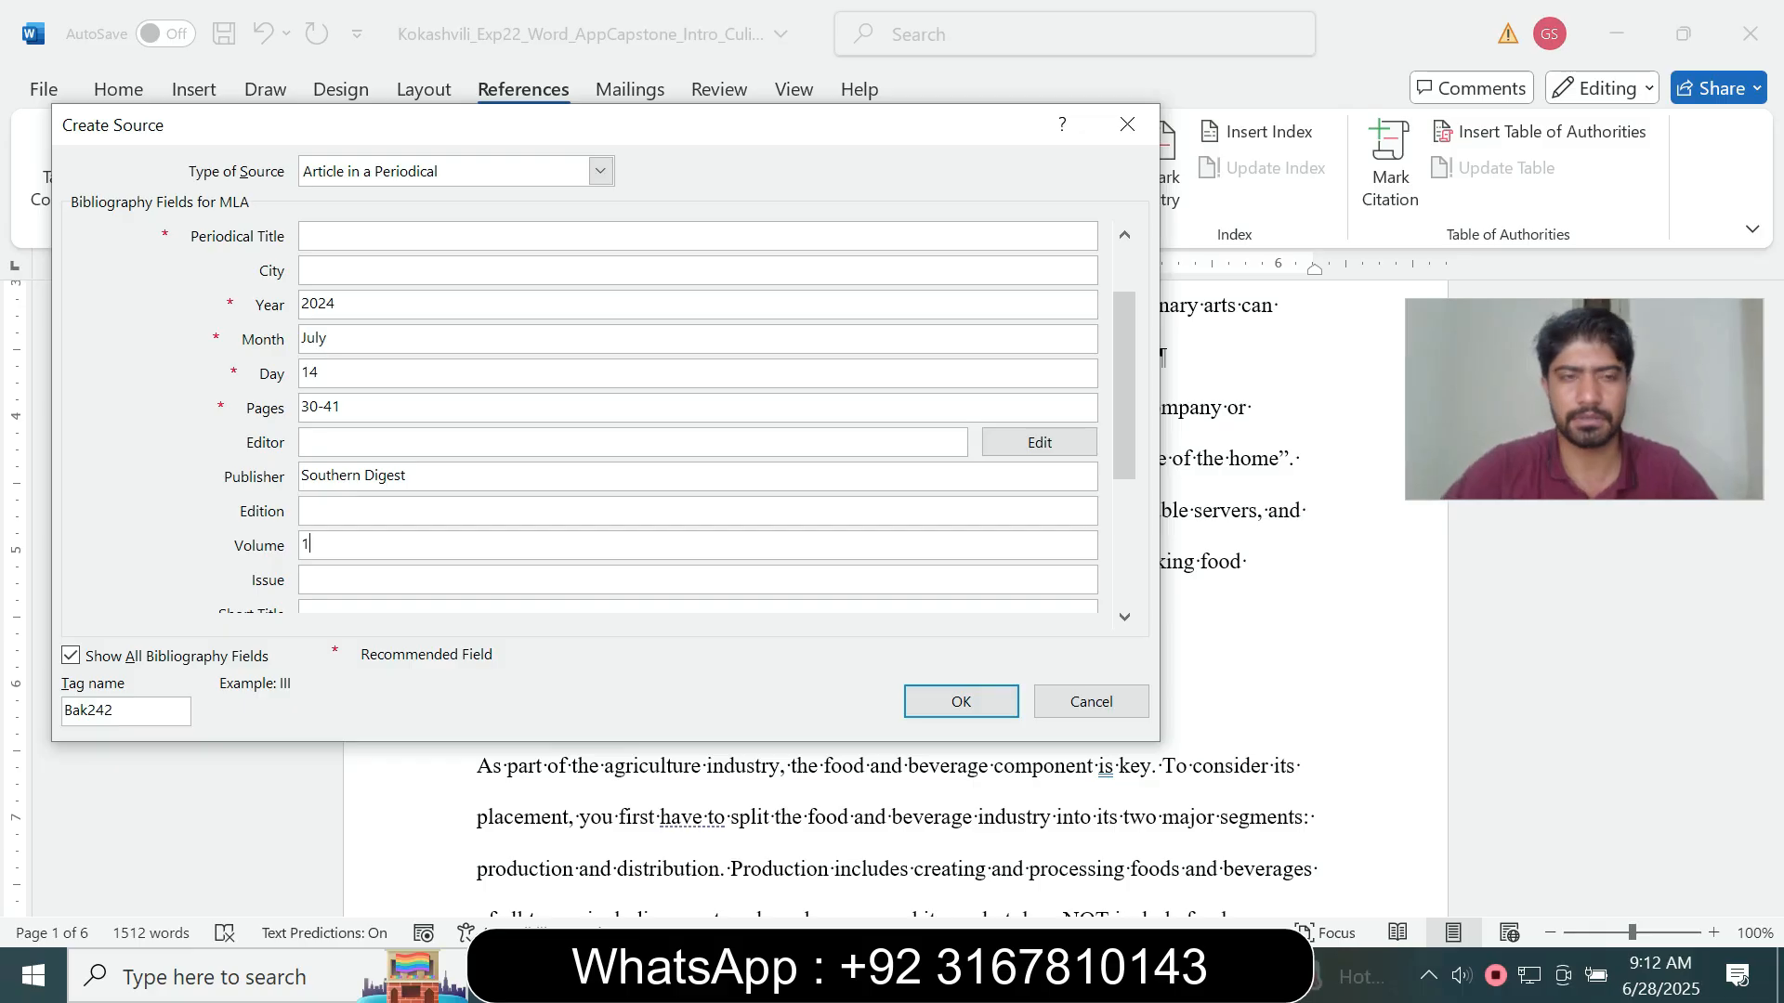
- Set the source's Issue to 2 as given in step 7, then create the source and select its inserted citation
{"action": "left_click", "coordinate": [1061, 976]}
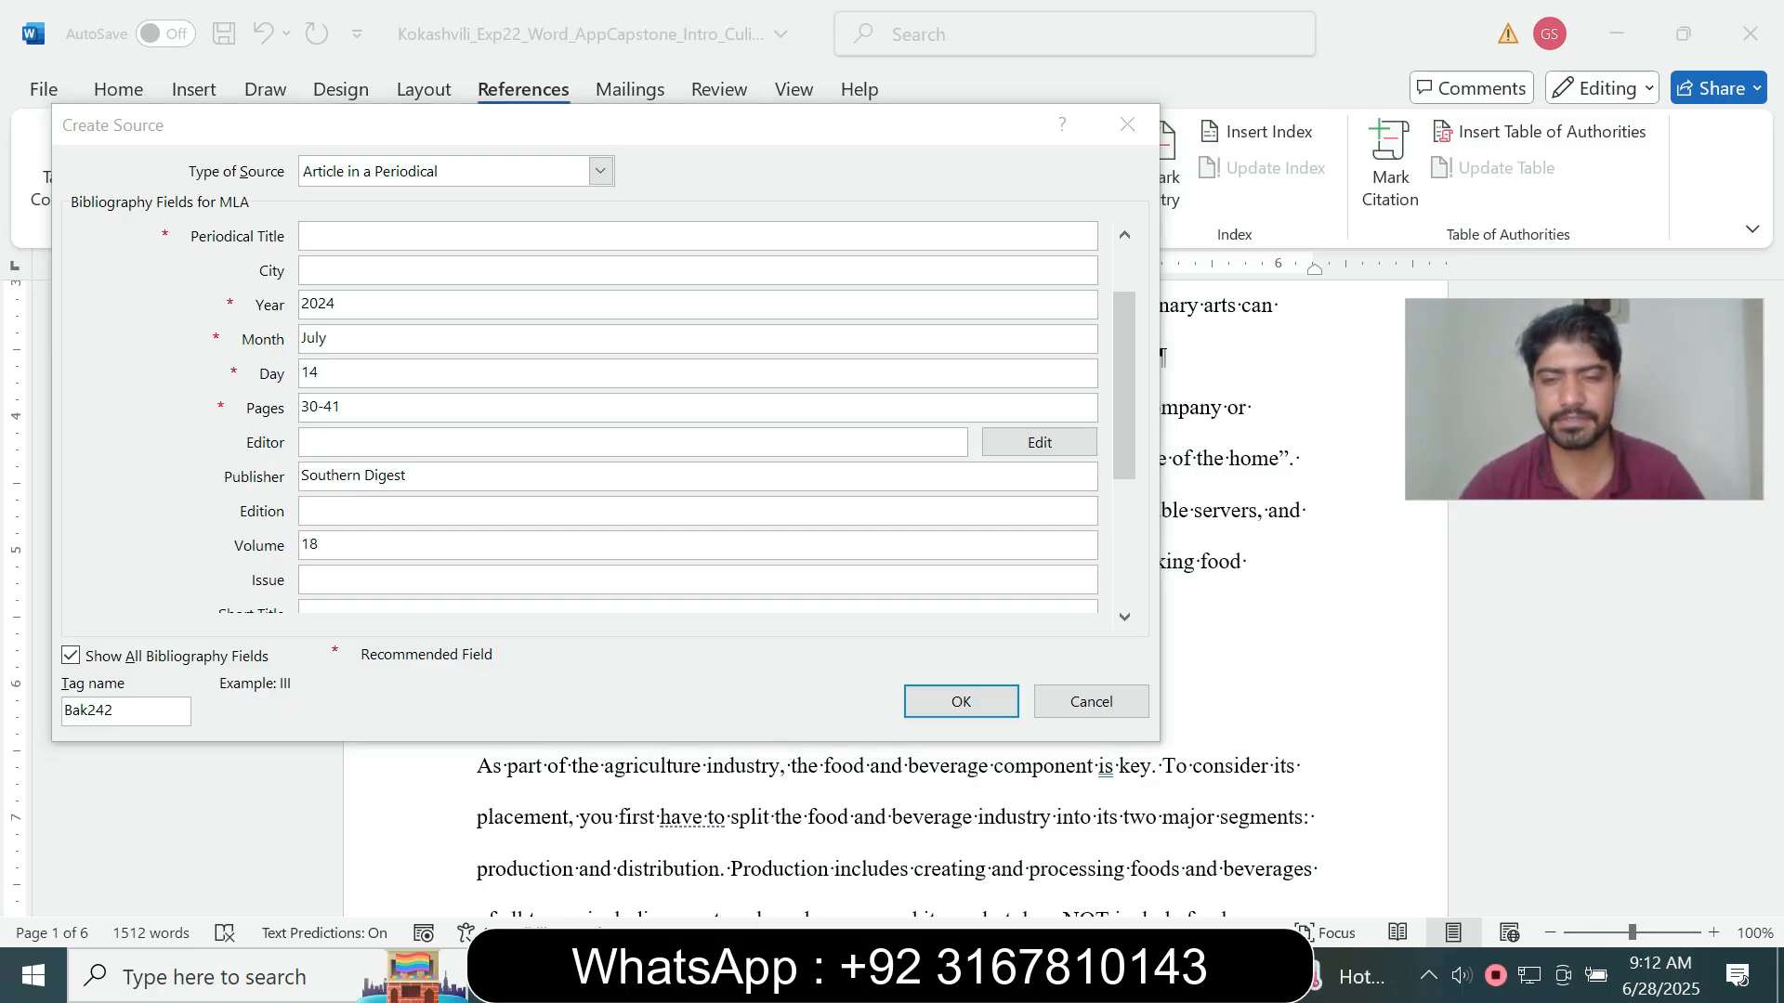
{"action": "mouse_move", "coordinate": [1152, 938]}
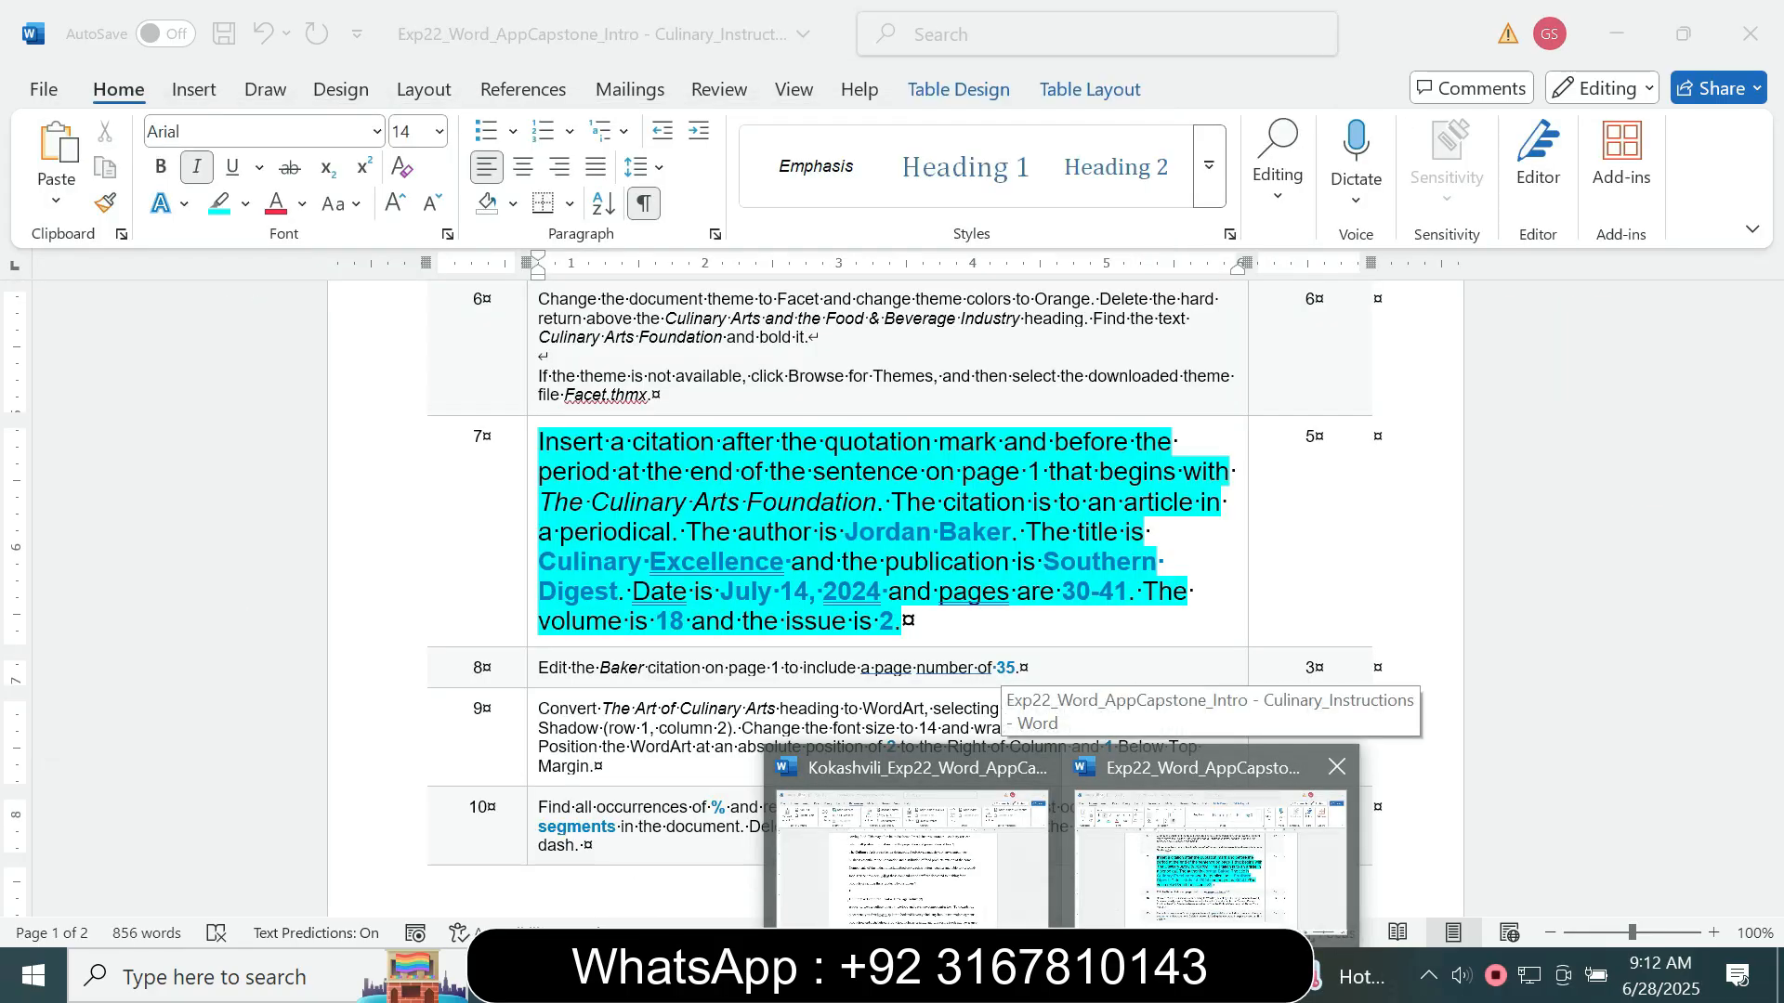
{"action": "left_click", "coordinate": [966, 935]}
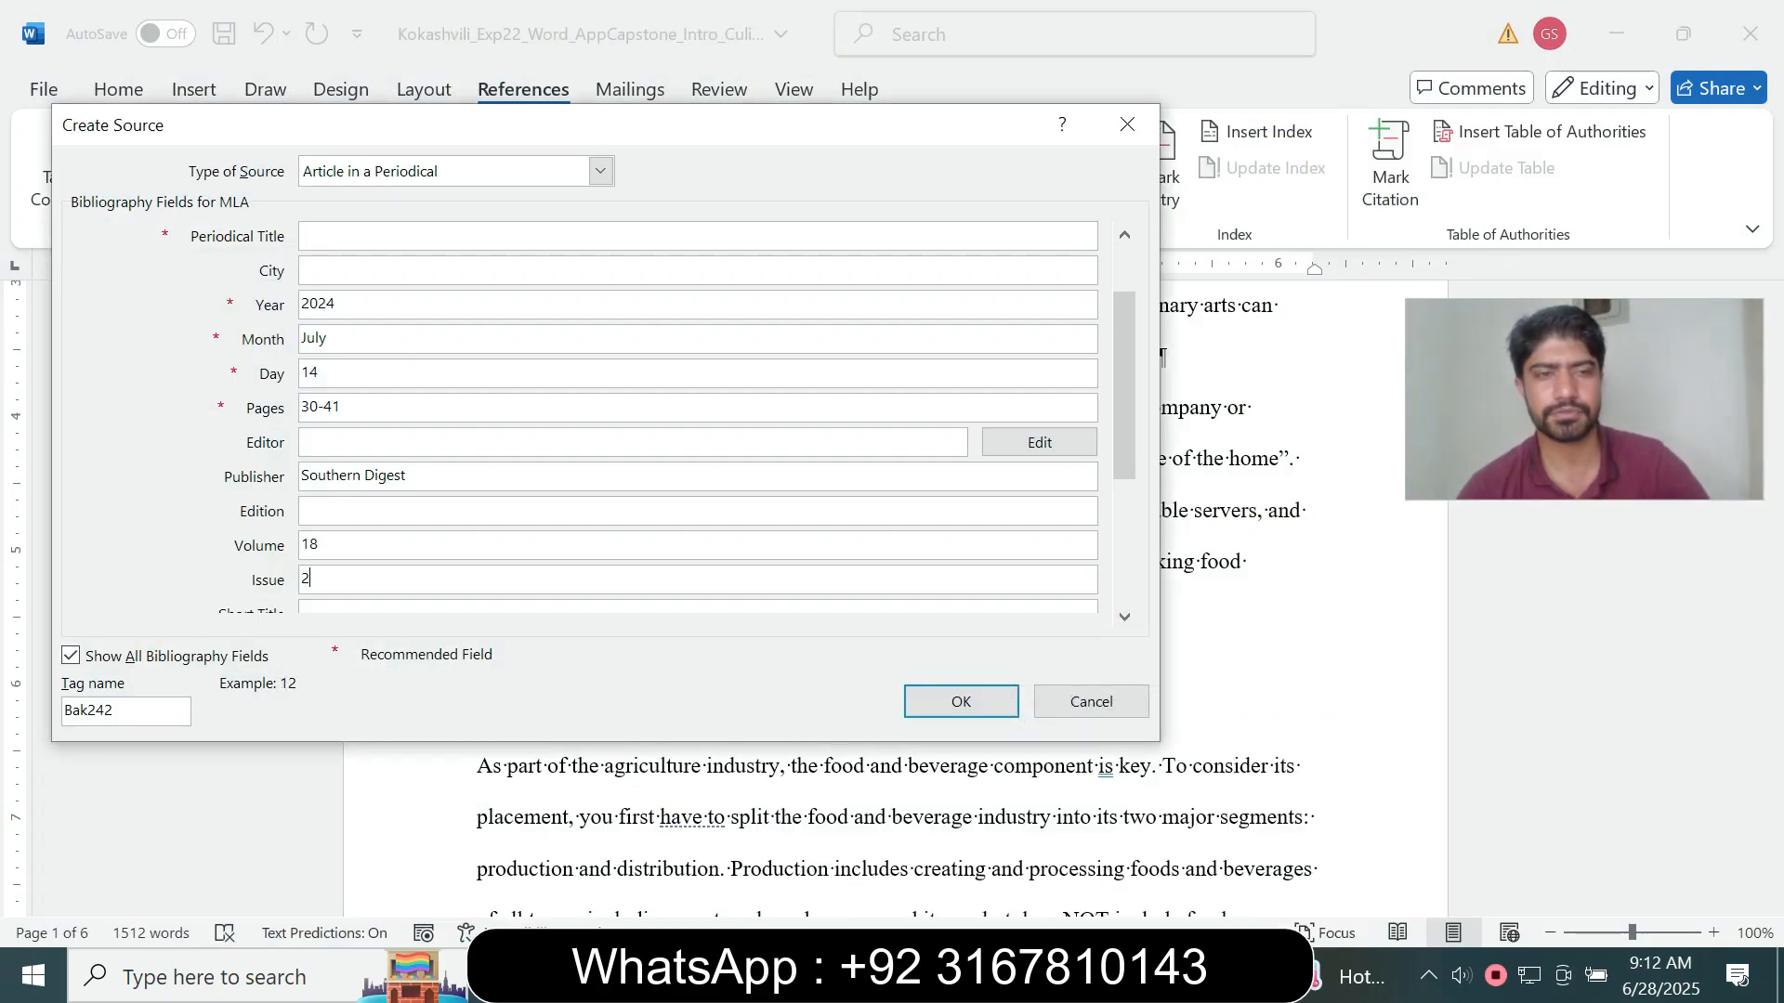
{"action": "left_click", "coordinate": [1061, 975]}
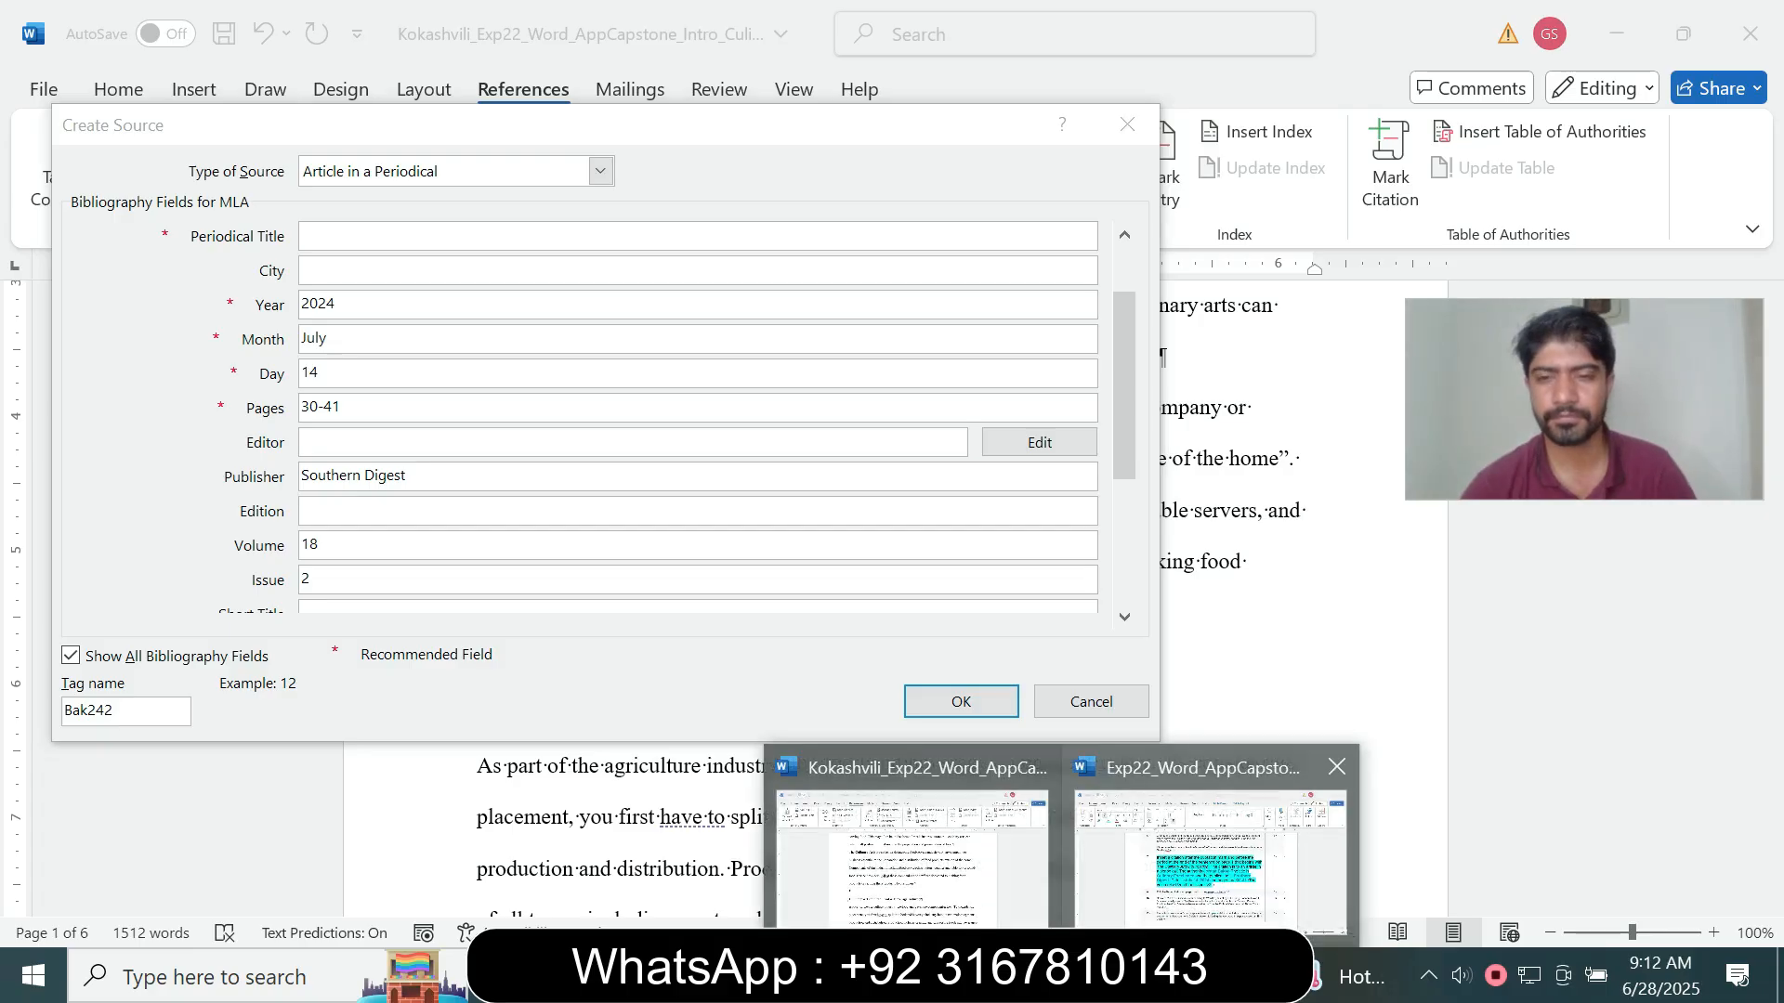
{"action": "mouse_move", "coordinate": [1152, 939]}
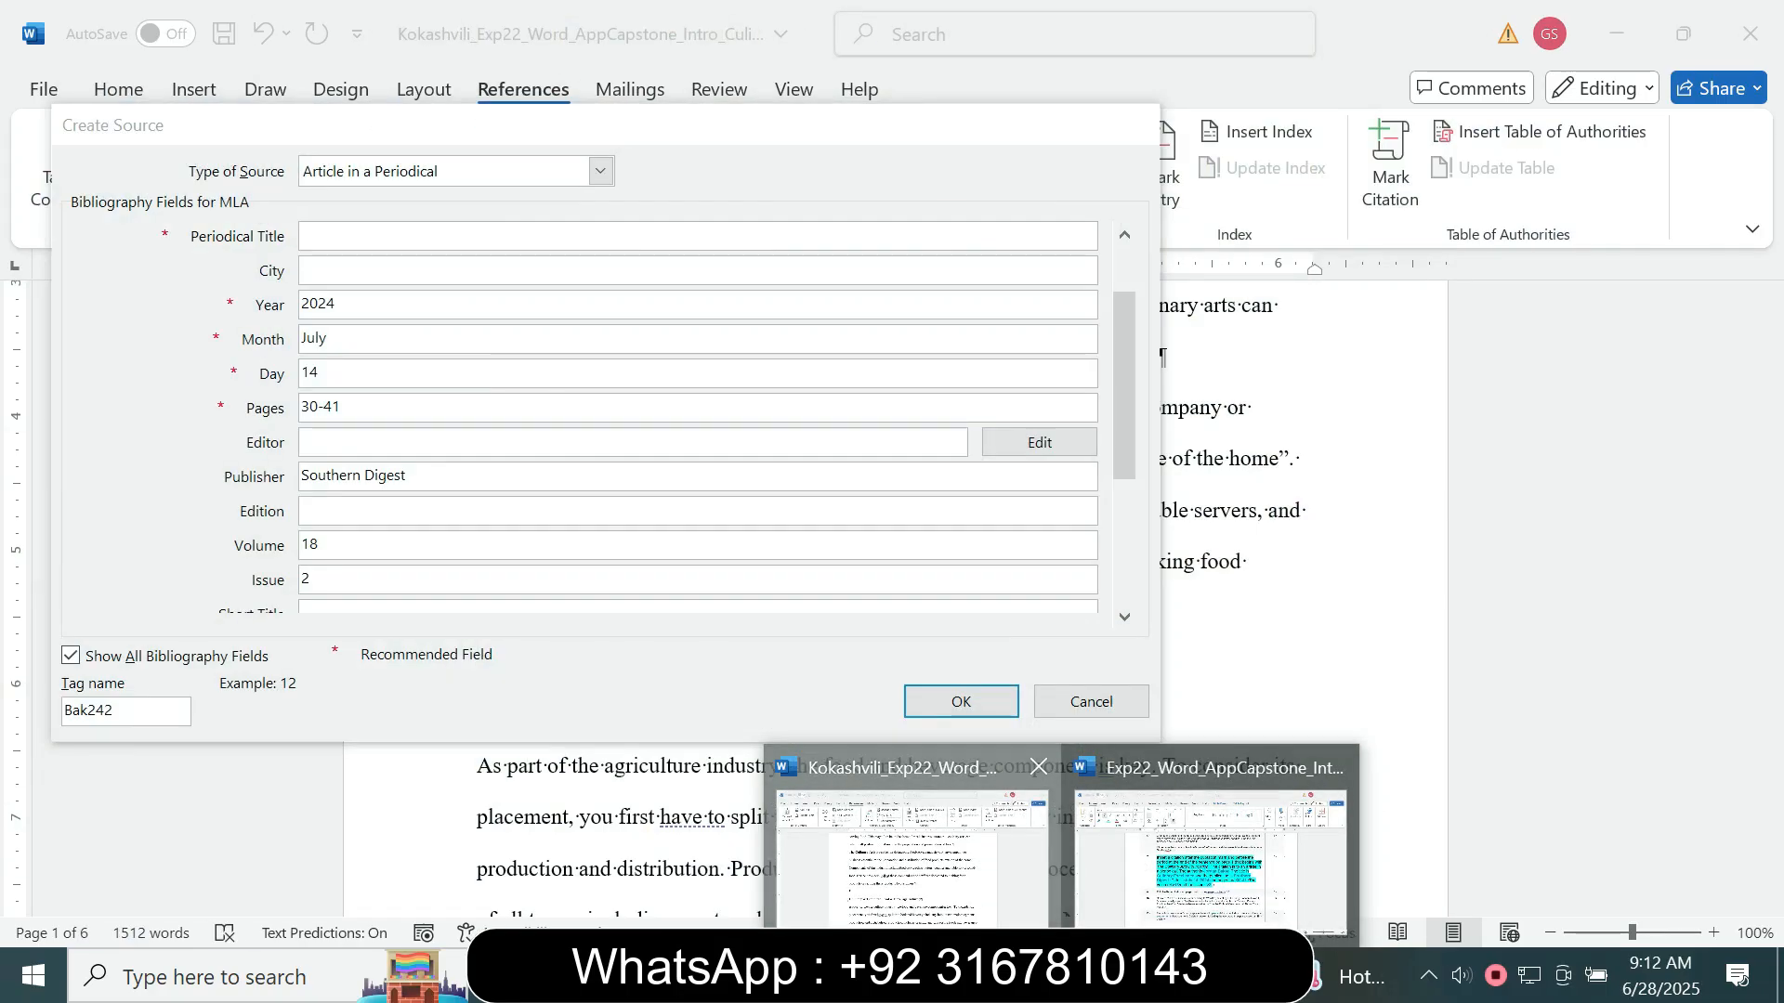
{"action": "left_click", "coordinate": [910, 855]}
{"action": "key", "text": "Return"}
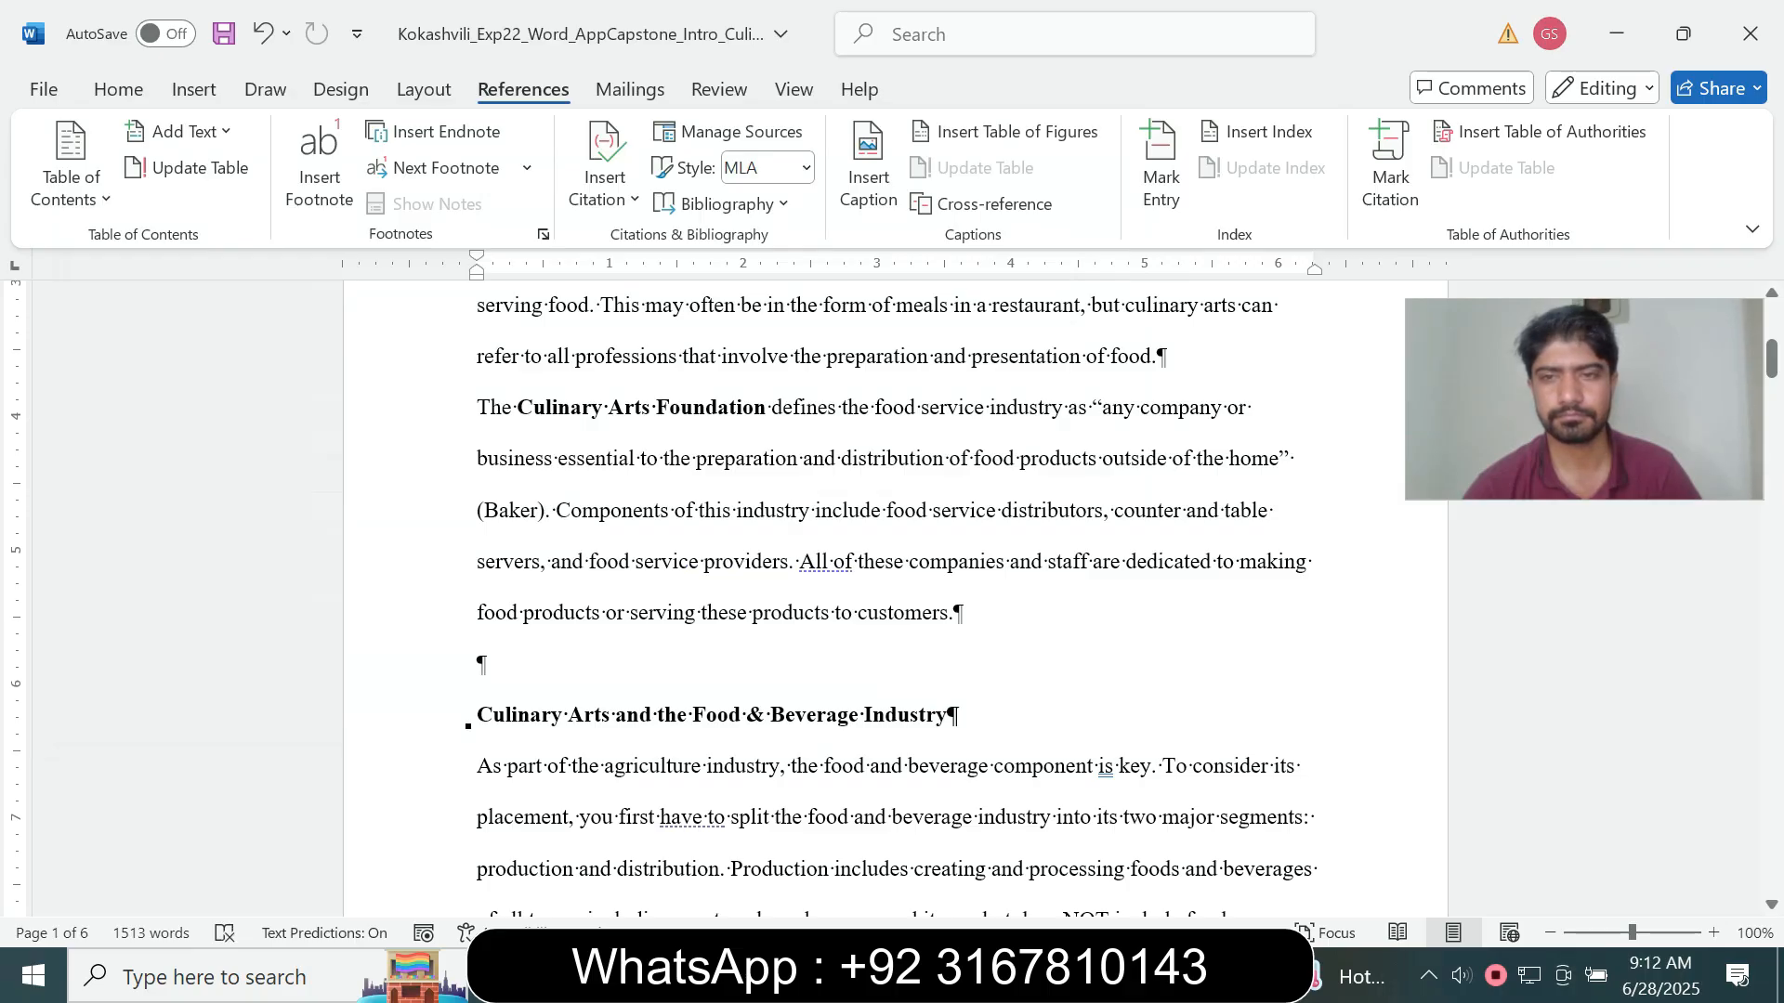
{"action": "left_click", "coordinate": [510, 511]}
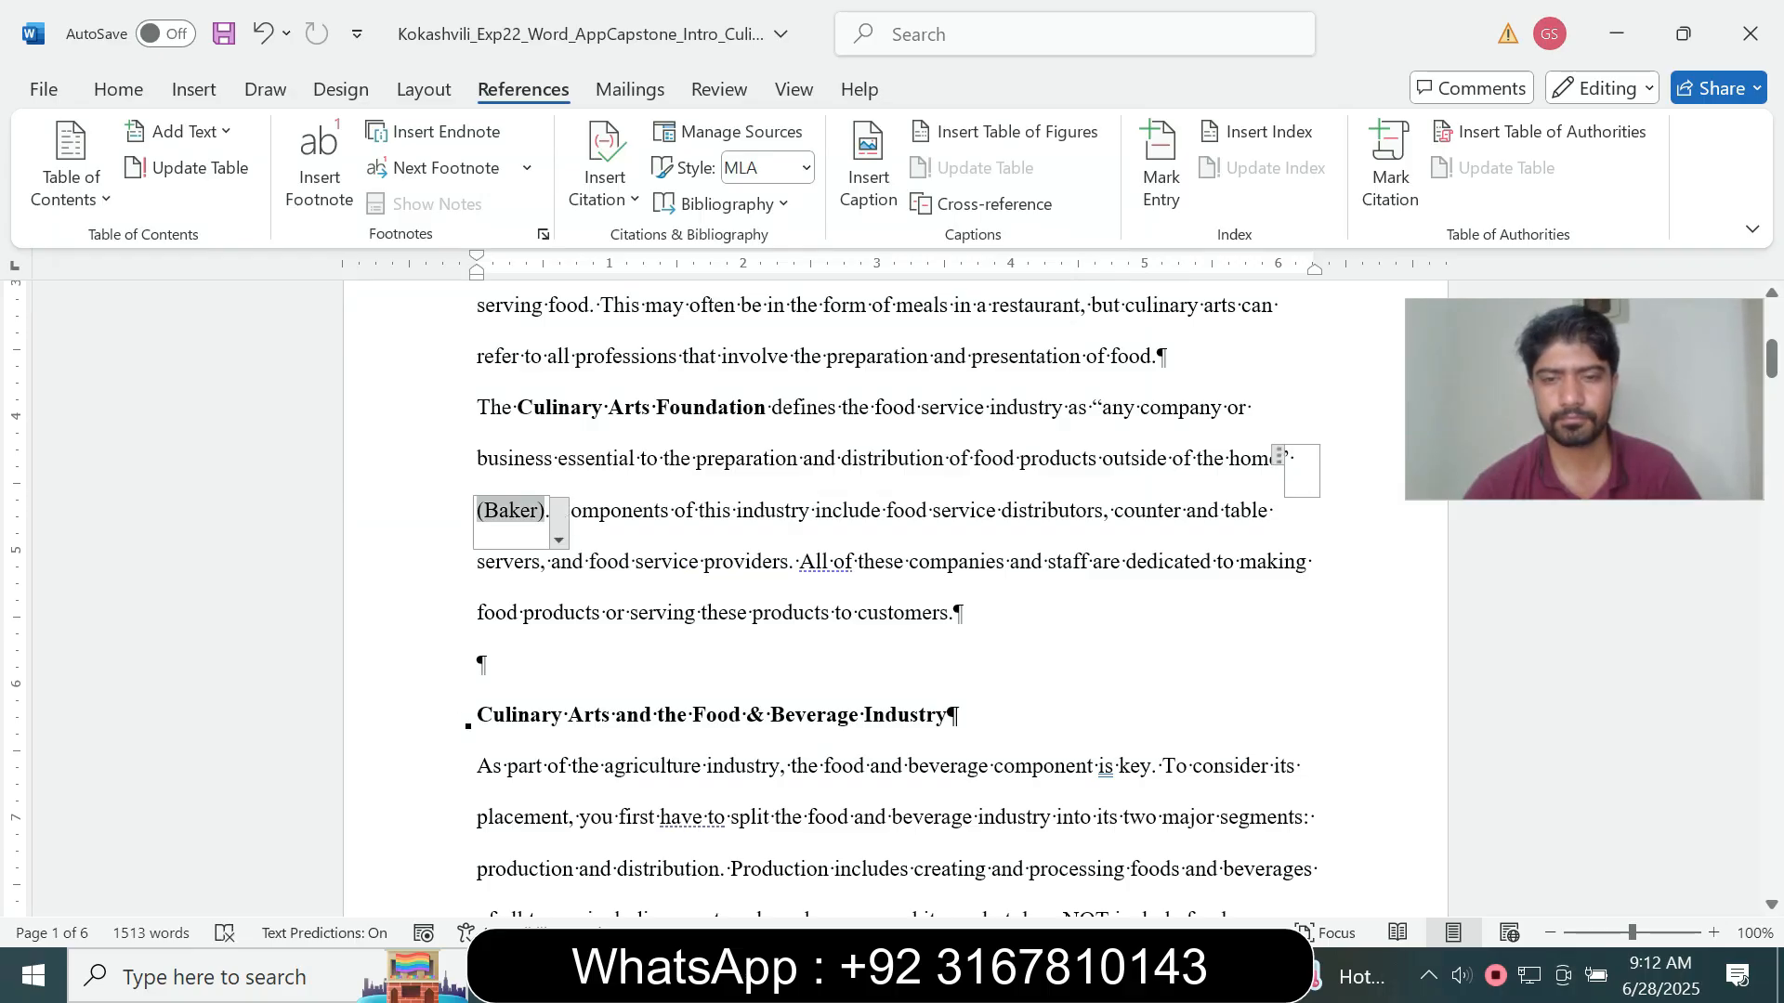
- In the instructions document, reset the completed step 7 text to 9 pt and remove its highlight
{"action": "mouse_move", "coordinate": [1087, 976]}
{"action": "left_click", "coordinate": [1247, 855]}
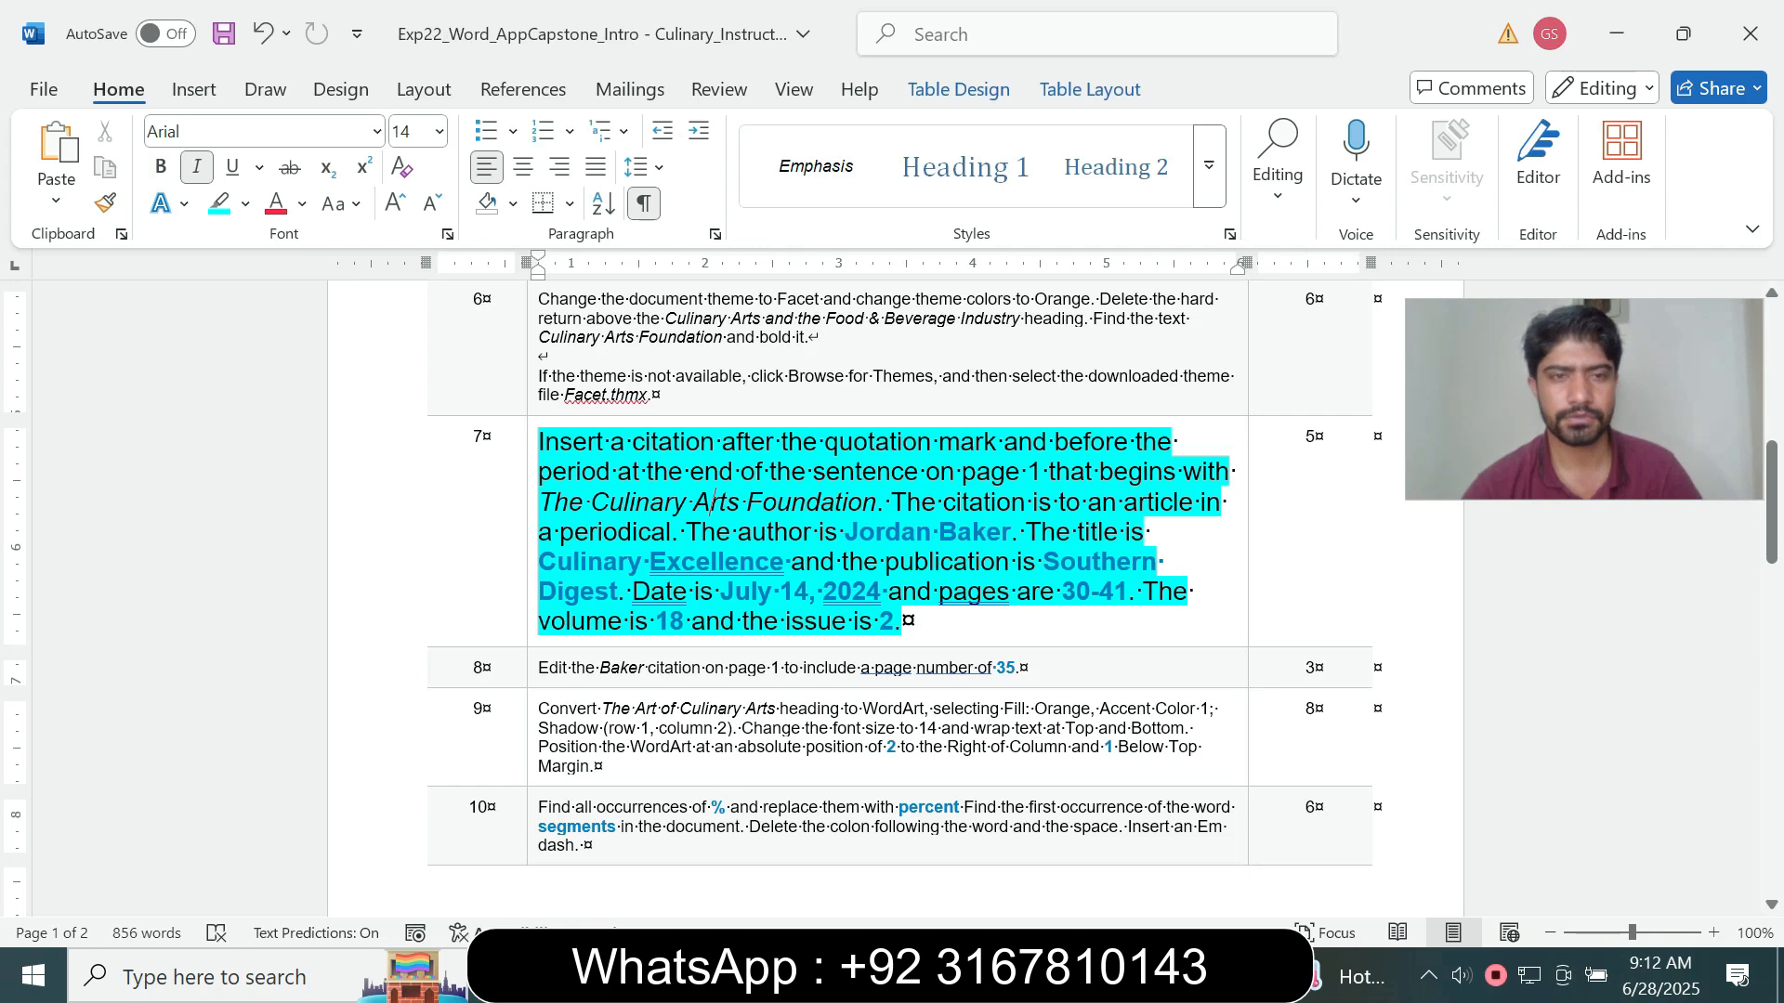
{"action": "triple_click", "coordinate": [711, 502]}
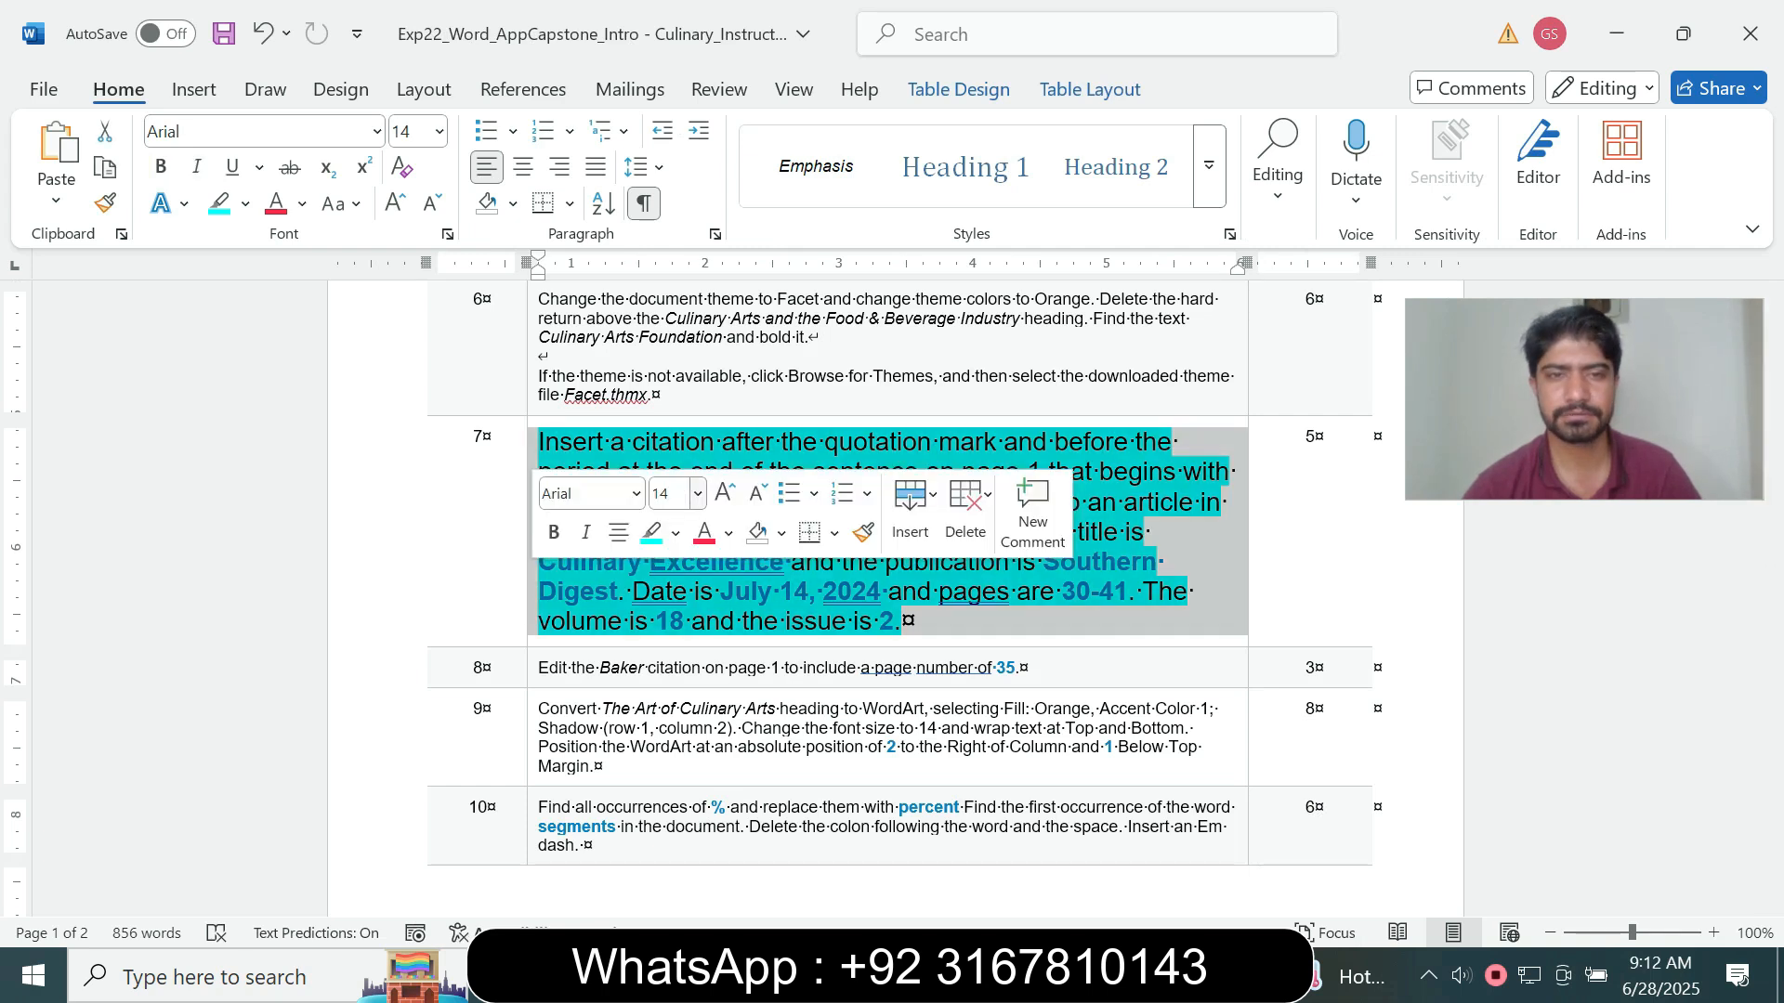
{"action": "left_click", "coordinate": [697, 493]}
{"action": "left_click", "coordinate": [678, 53]}
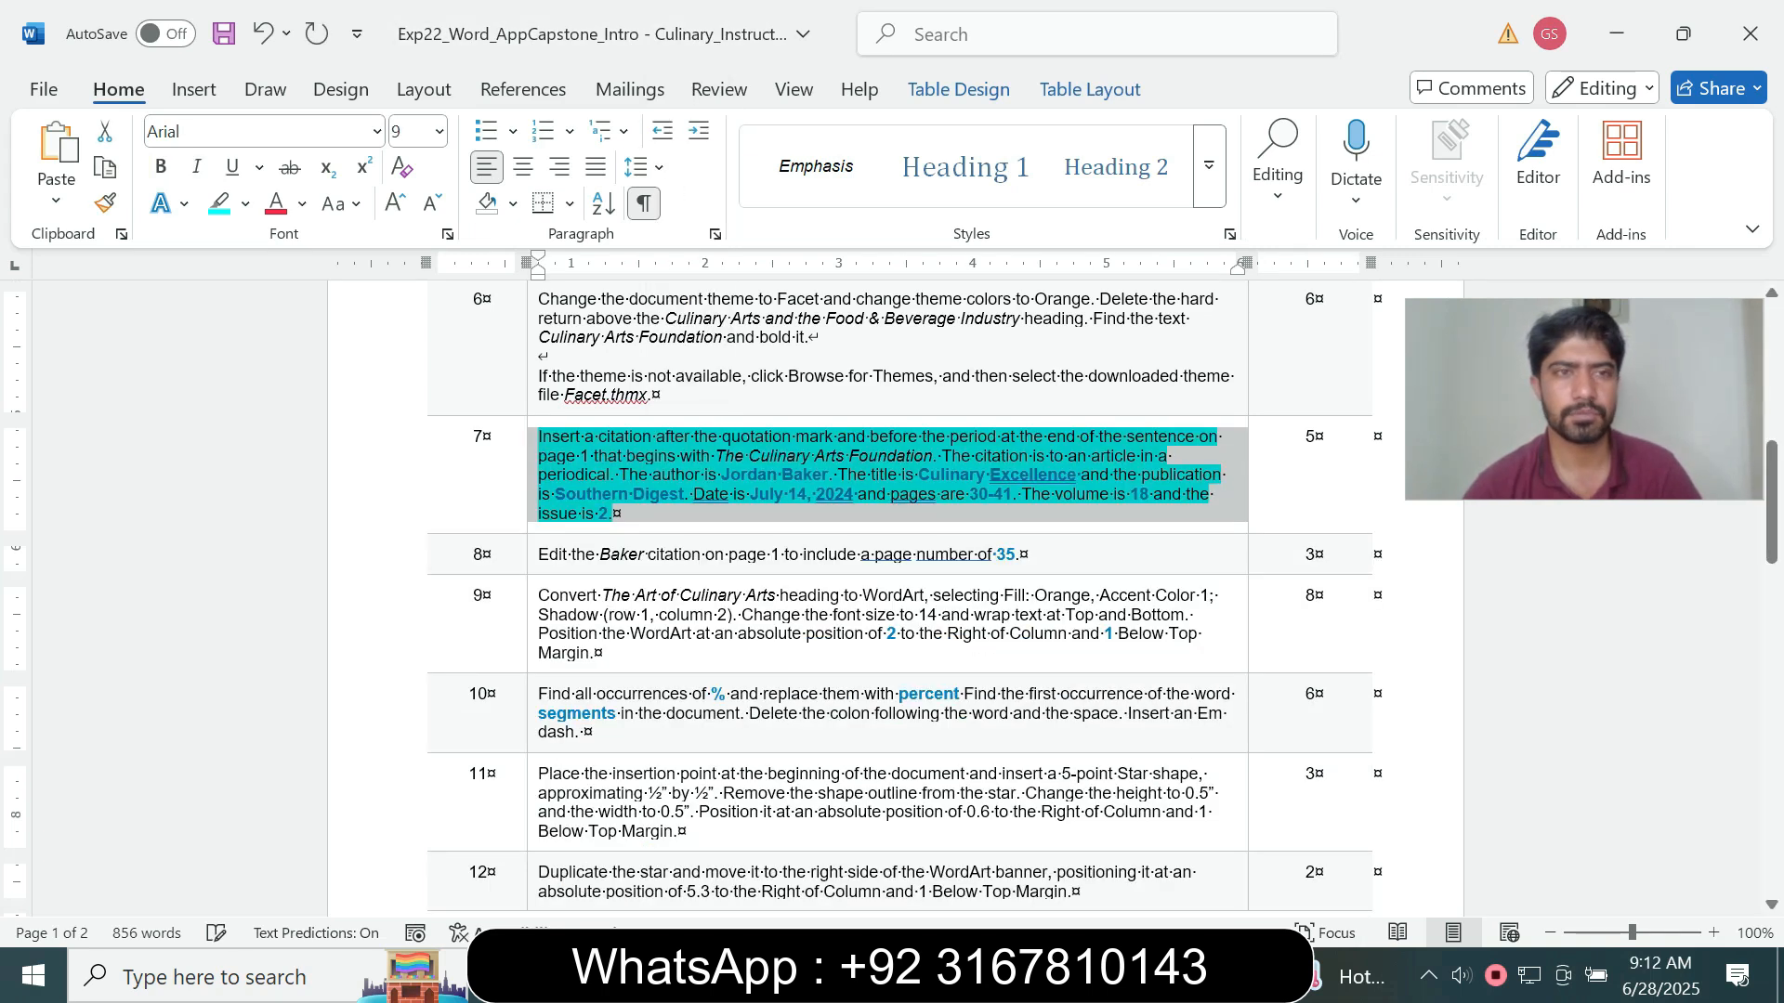
{"action": "left_click", "coordinate": [245, 204]}
{"action": "left_click", "coordinate": [279, 426]}
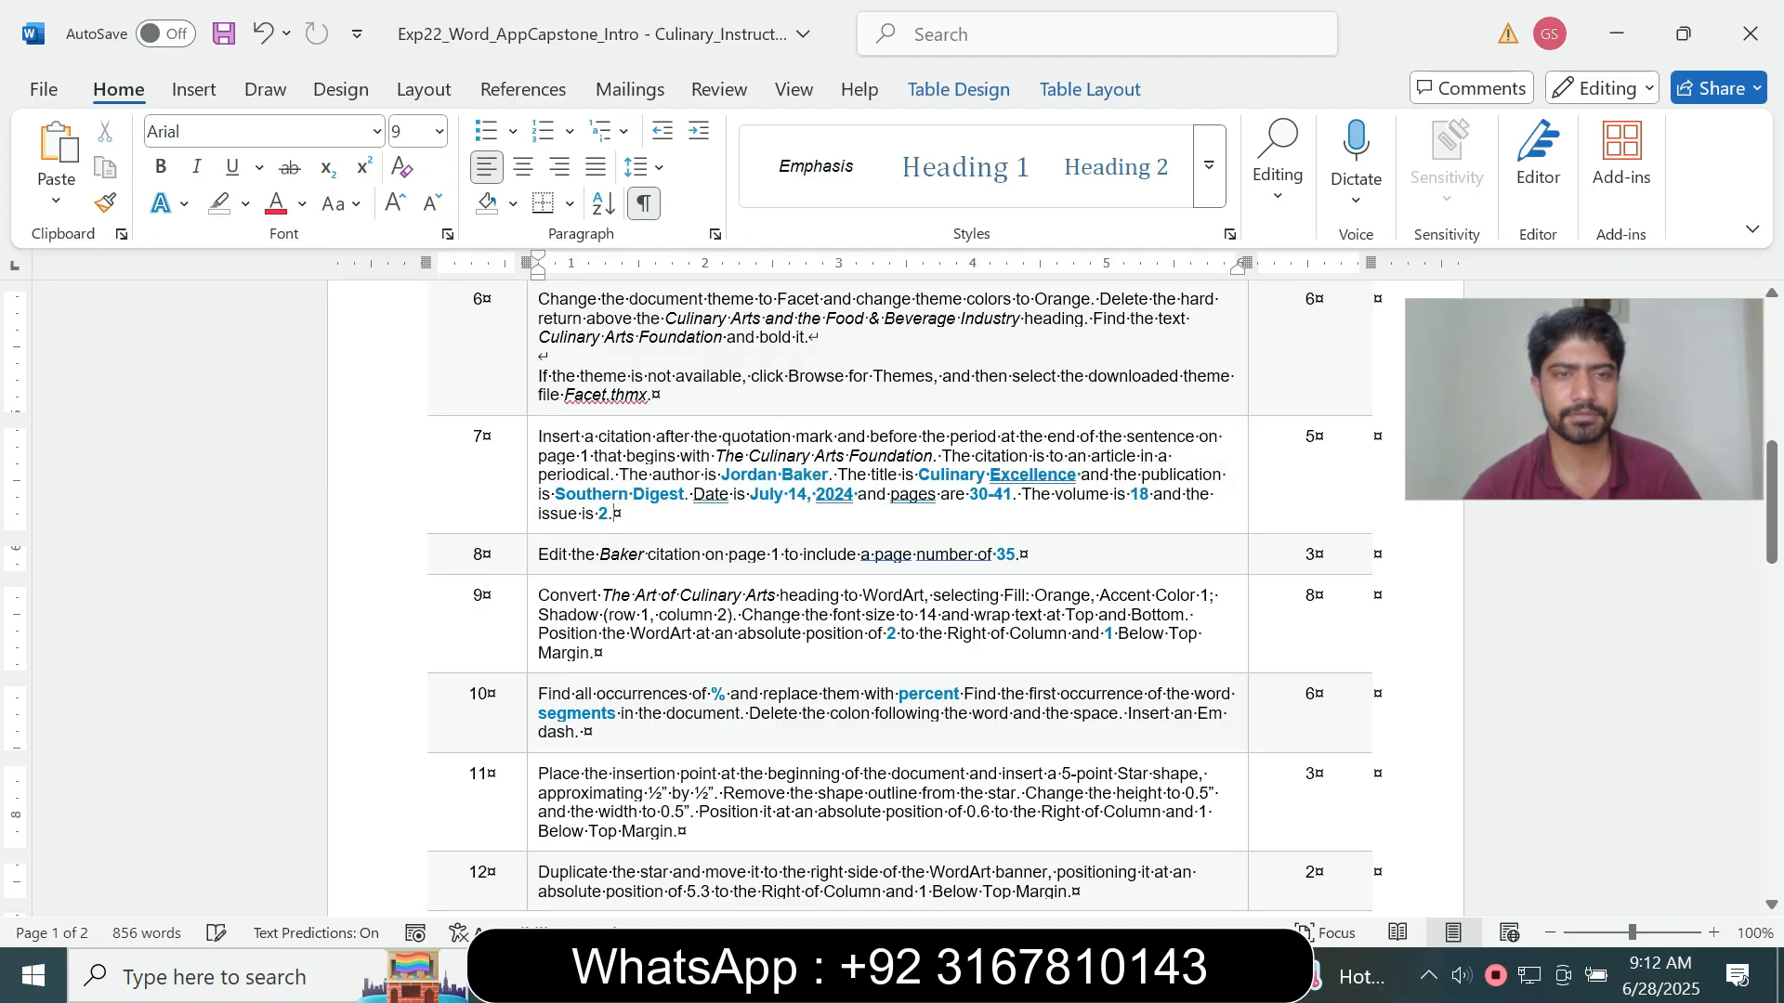
- Enlarge the step 8 instruction to 14 pt and highlight it in turquoise
{"action": "triple_click", "coordinate": [613, 513]}
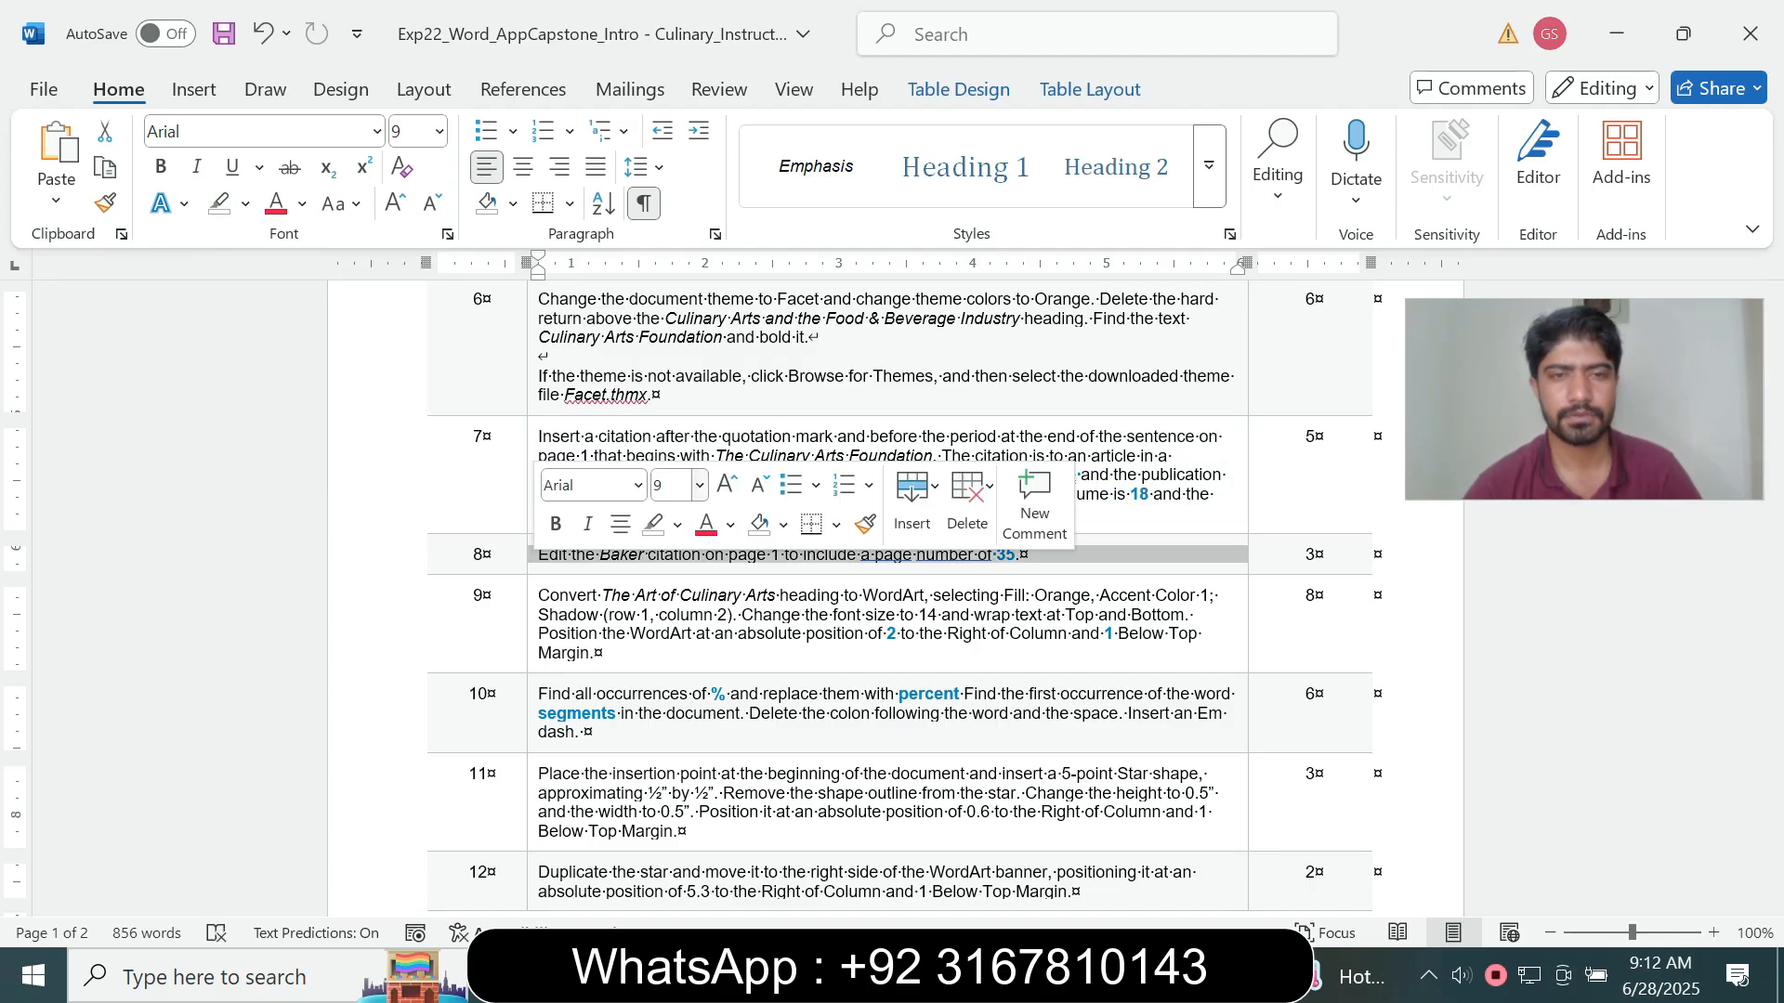
{"action": "left_click", "coordinate": [698, 485]}
{"action": "left_click", "coordinate": [677, 192]}
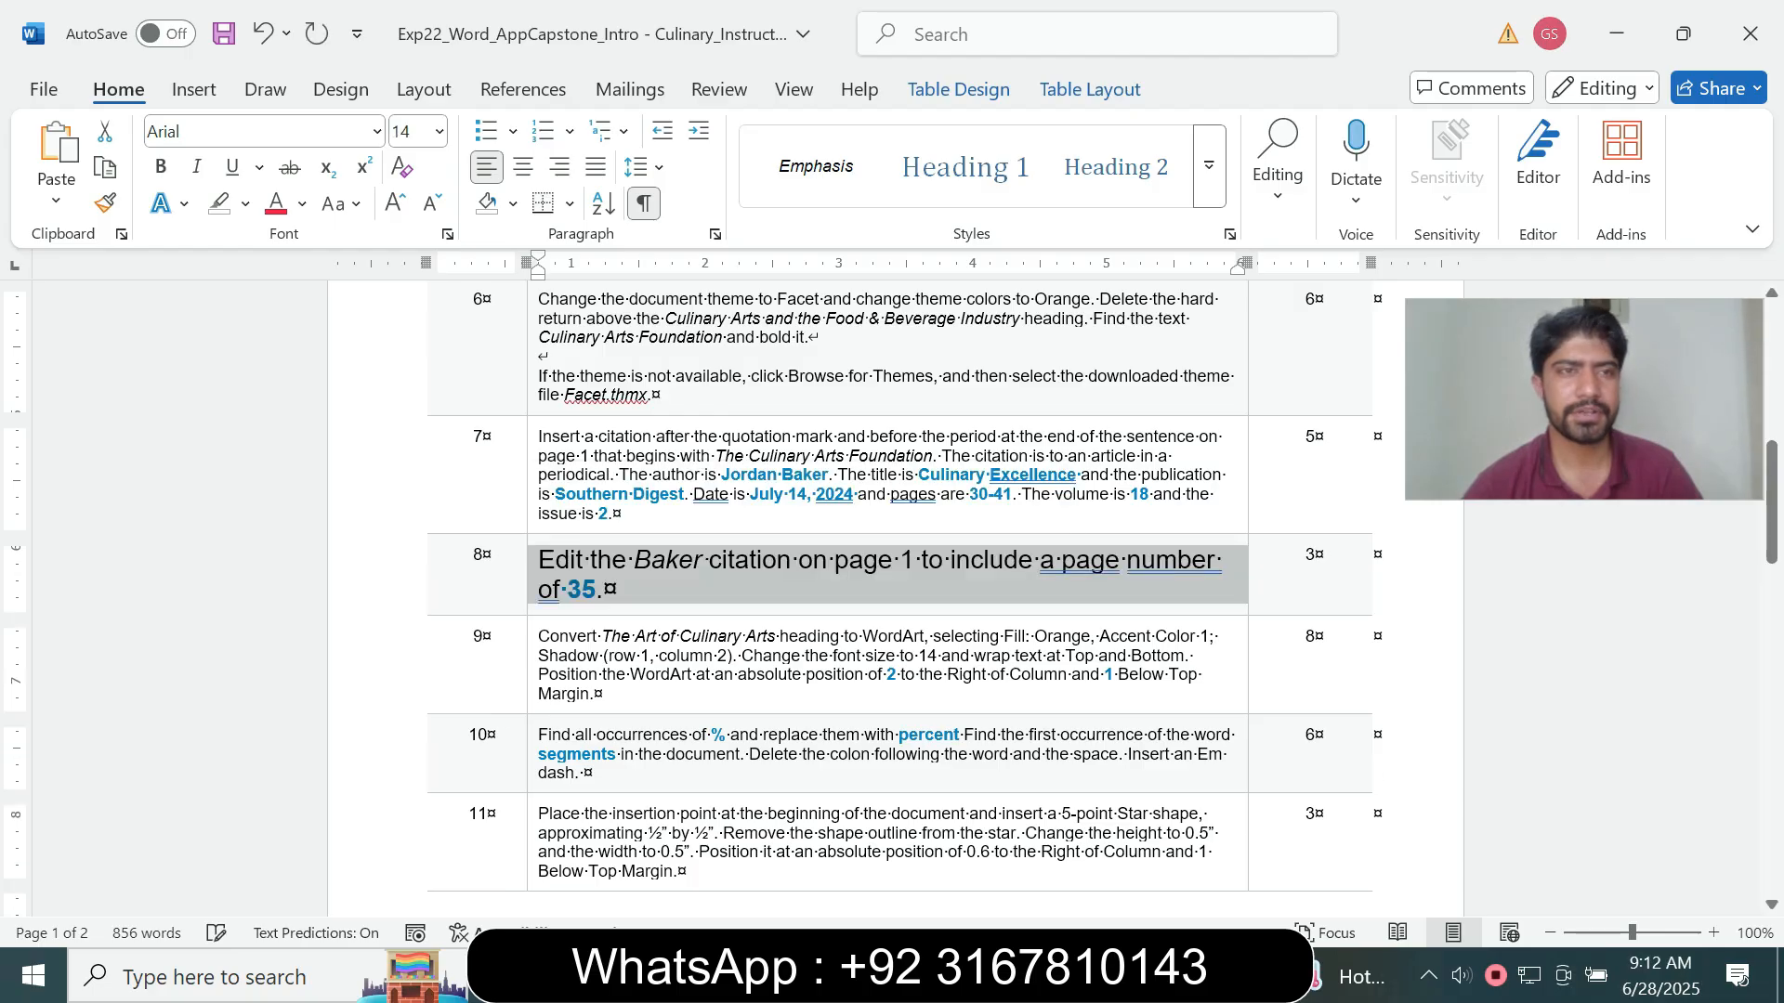
{"action": "left_click", "coordinate": [245, 203]}
{"action": "left_click", "coordinate": [308, 300]}
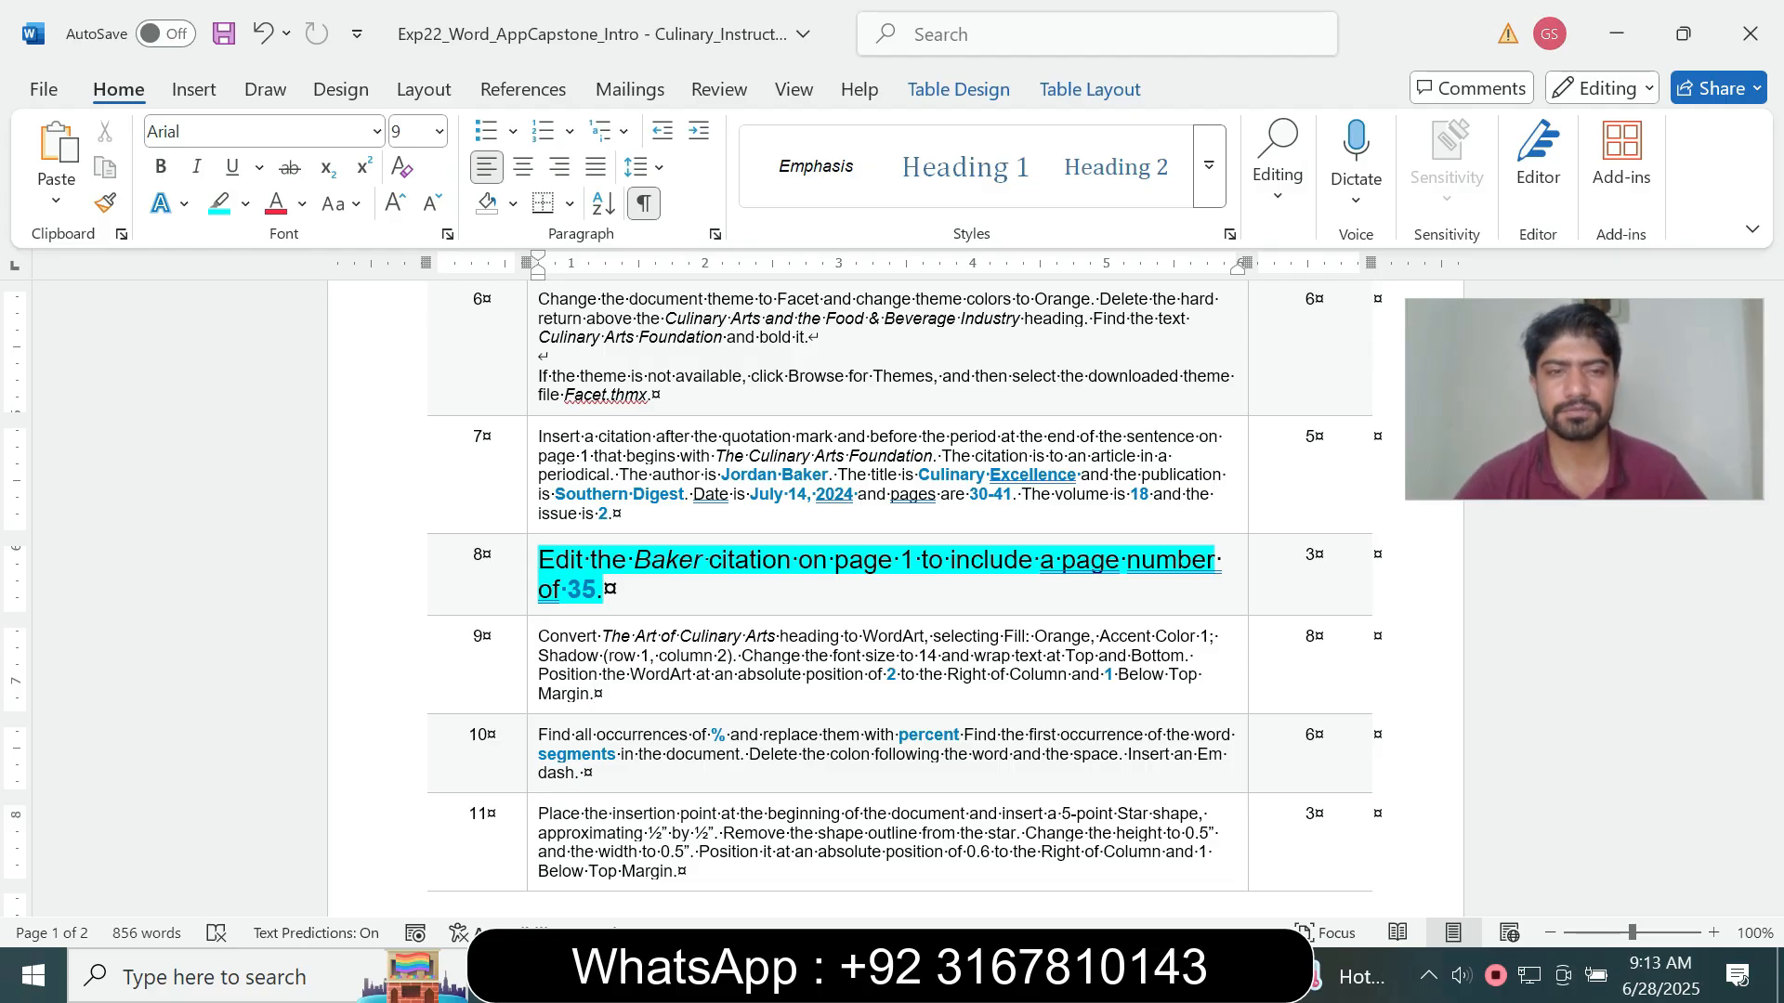
- Look at the editing options of the citation in the Culinary Arts Foundation sentence and recheck the step 8 instruction
{"action": "left_click", "coordinate": [1060, 975]}
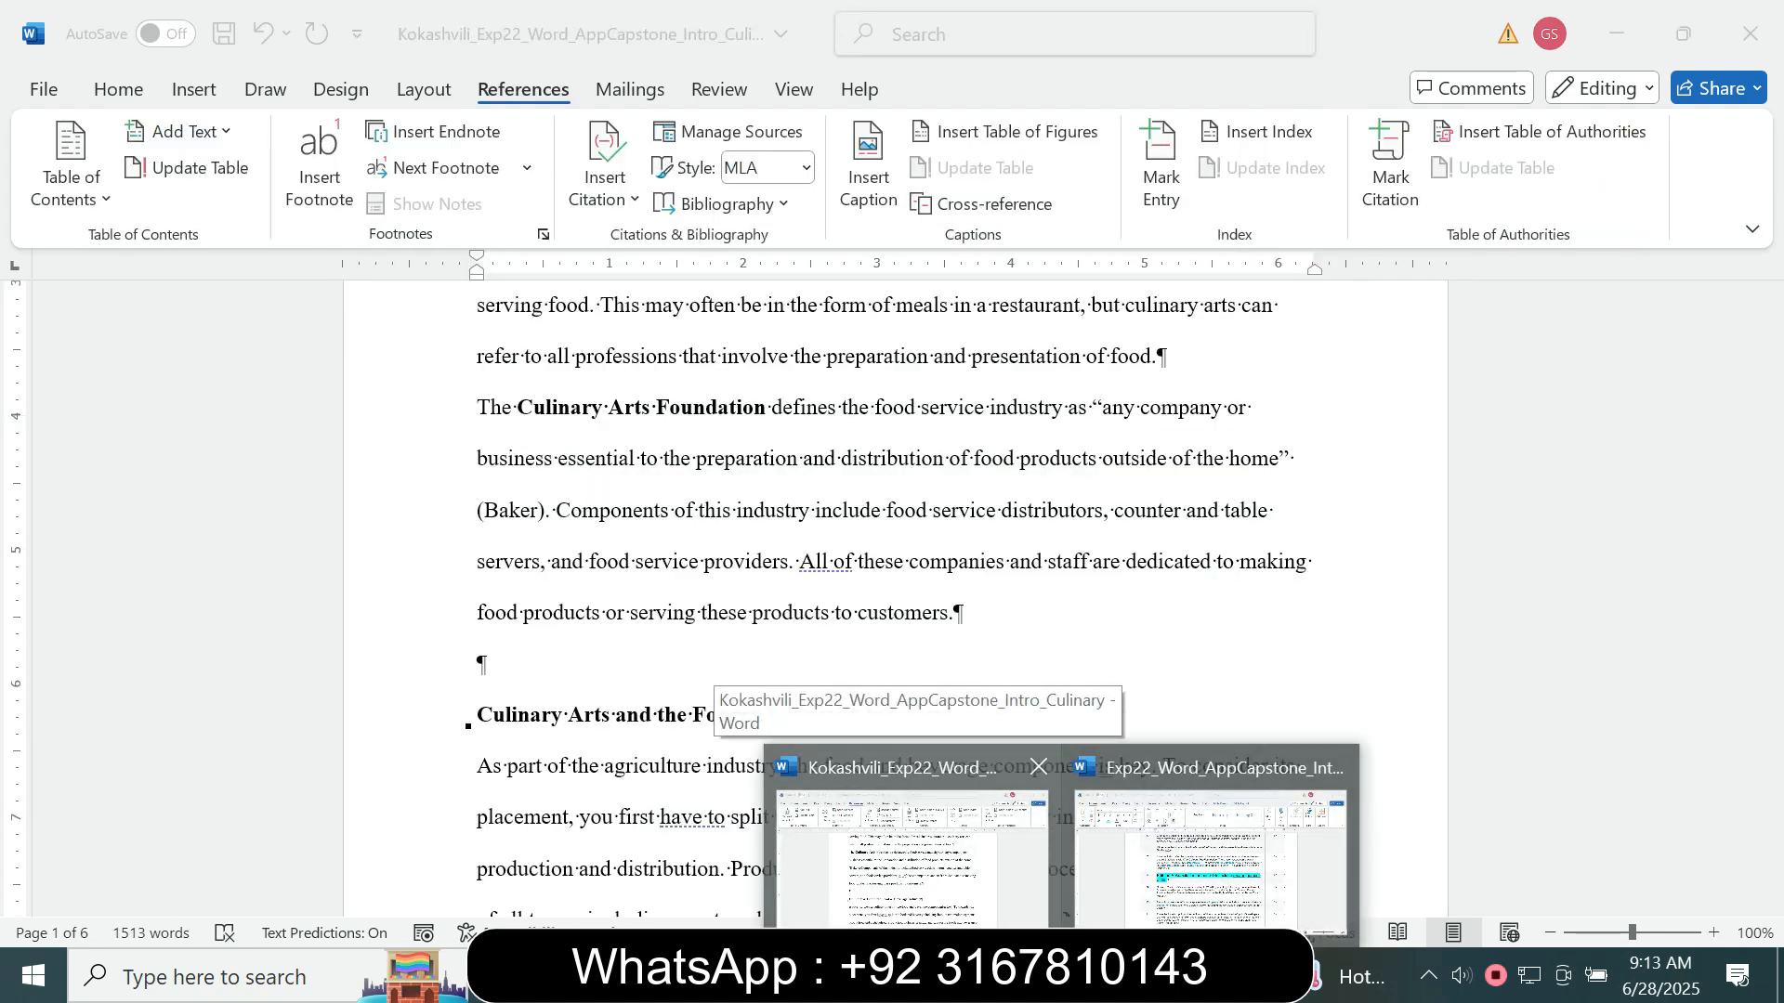
{"action": "left_click", "coordinate": [910, 846]}
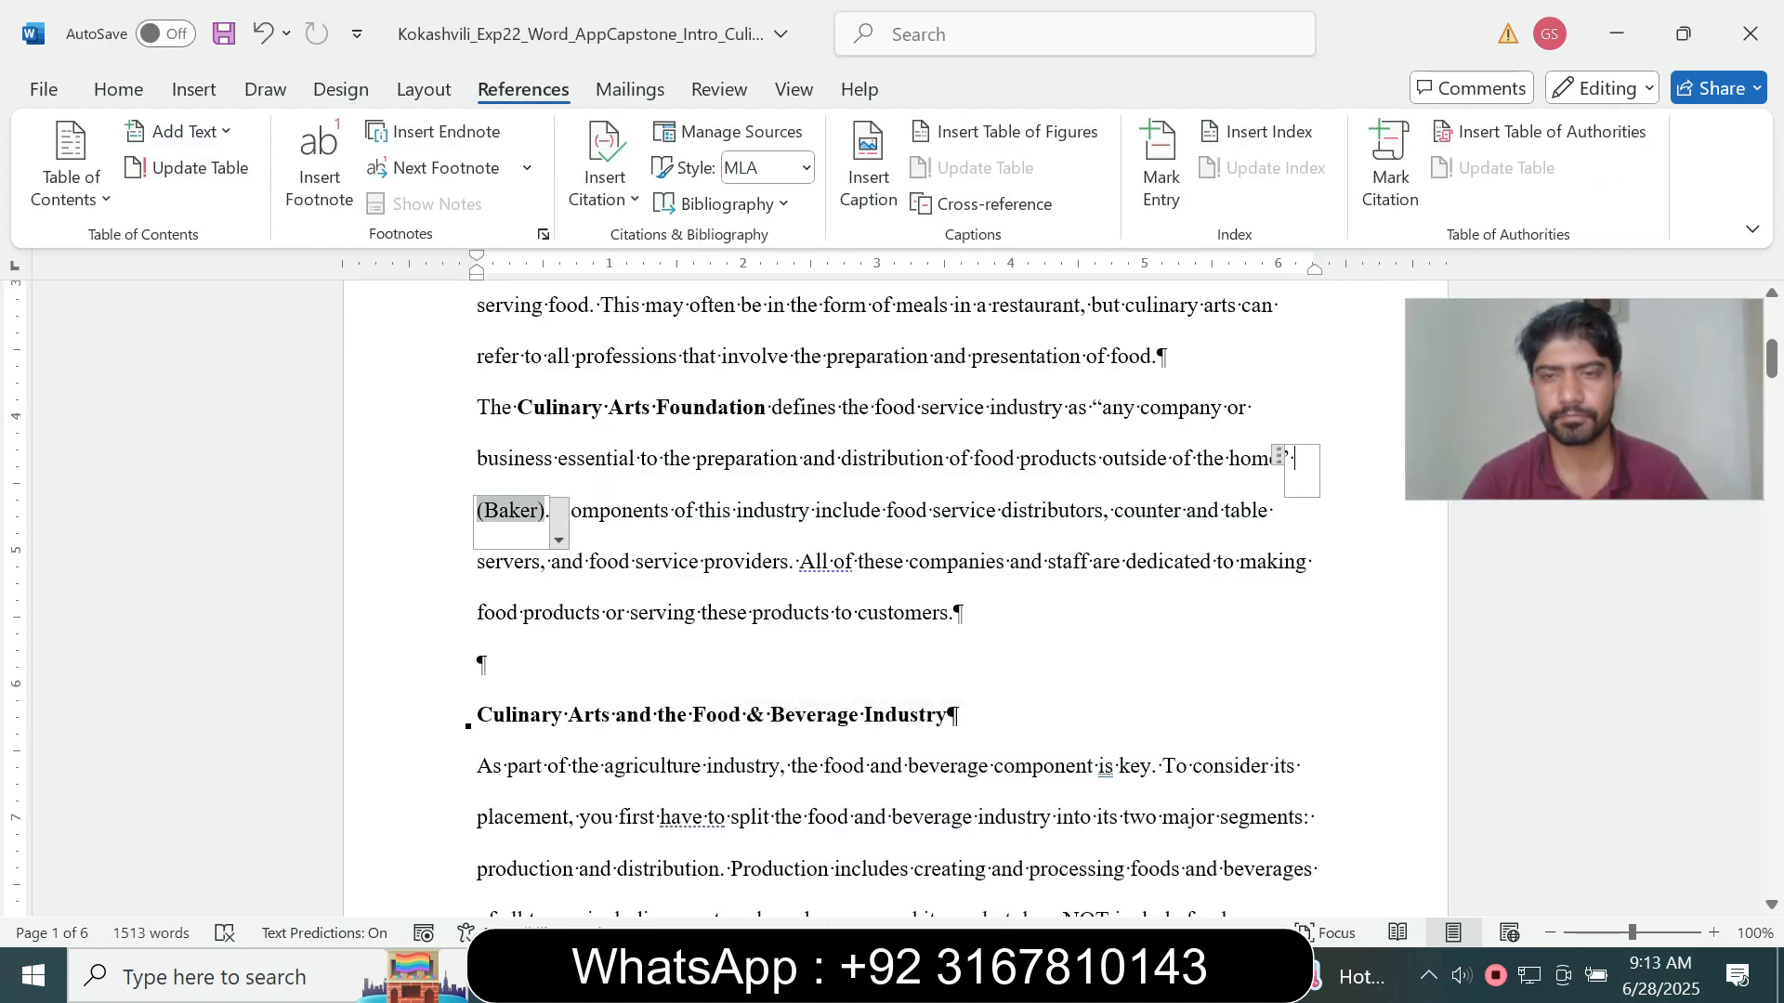
{"action": "left_click", "coordinate": [558, 539]}
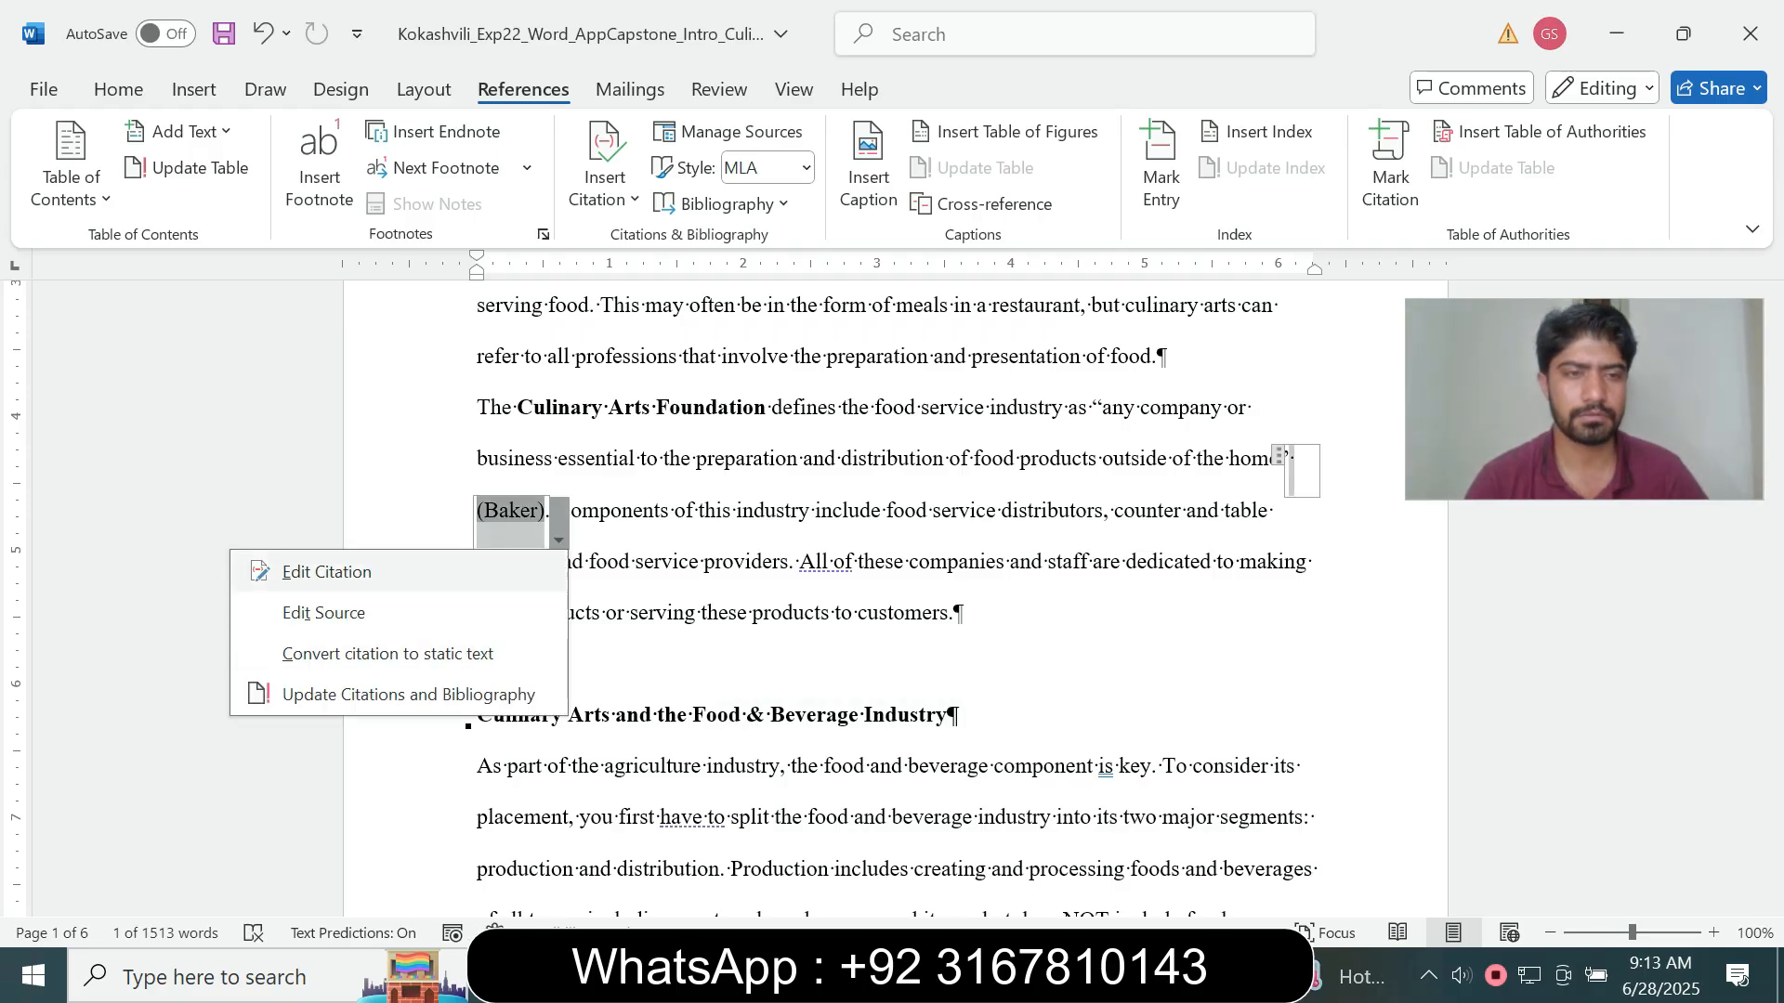
{"action": "key", "text": "Escape"}
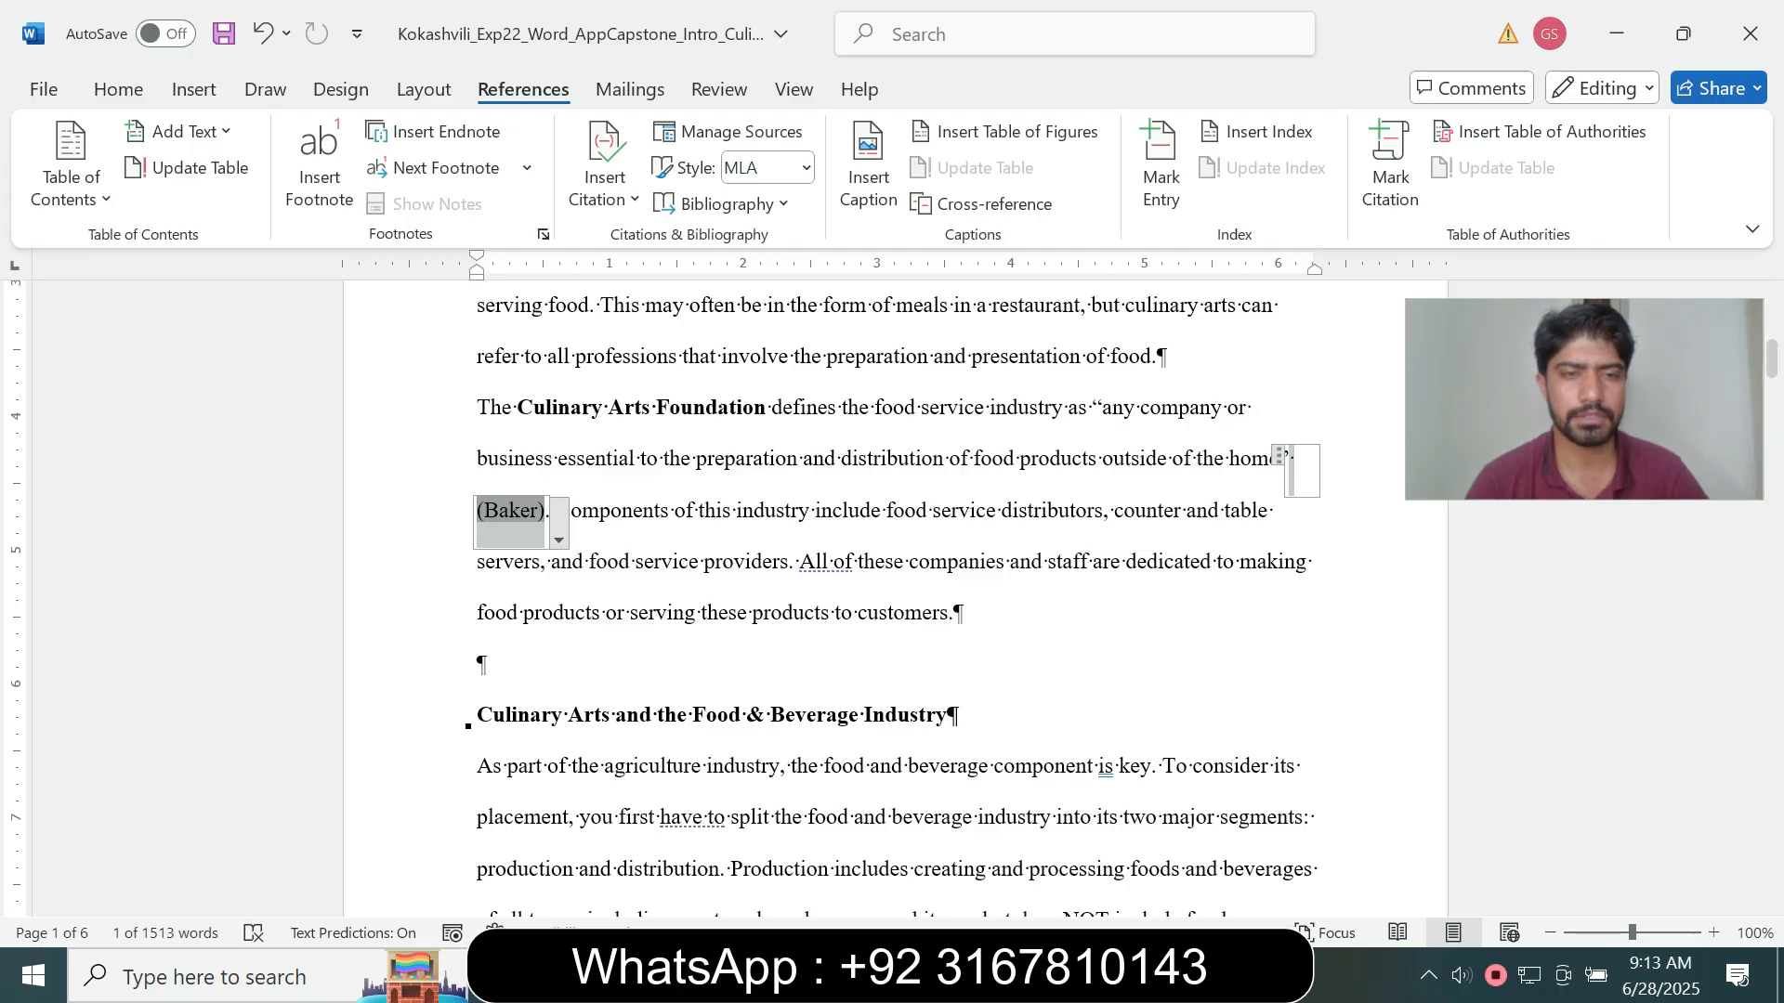
{"action": "left_click", "coordinate": [558, 539]}
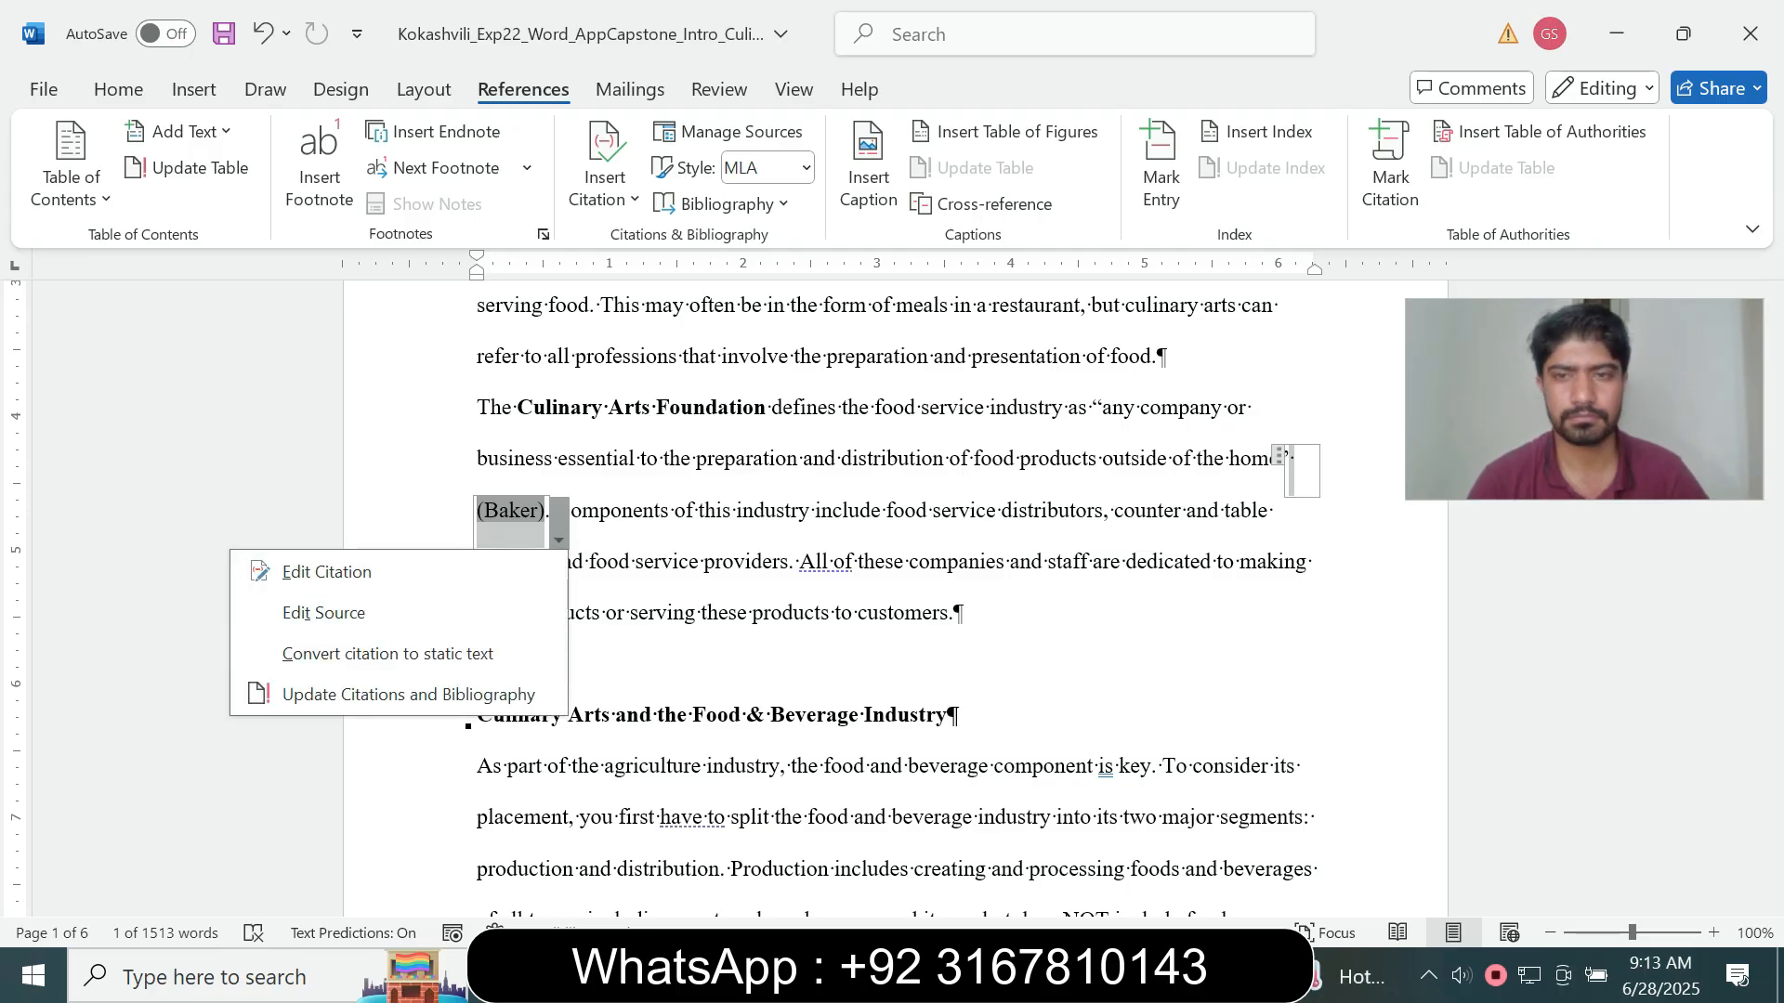
{"action": "left_click", "coordinate": [1061, 976]}
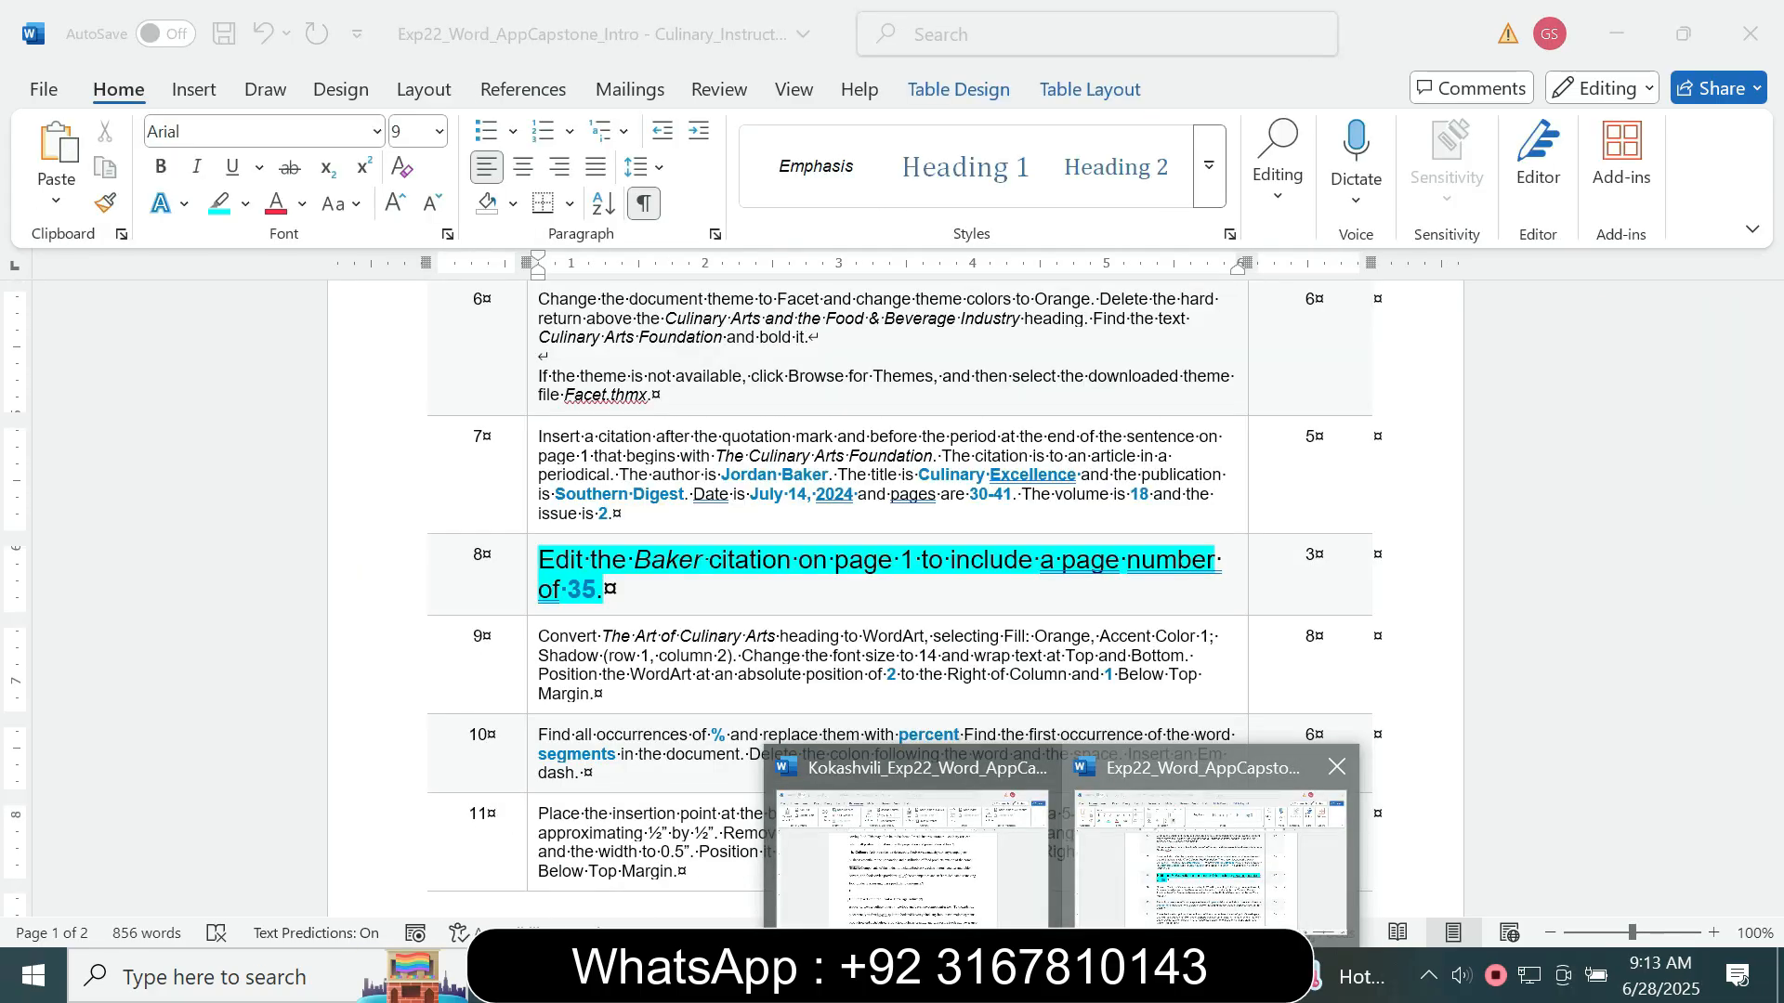
{"action": "left_click", "coordinate": [1209, 860]}
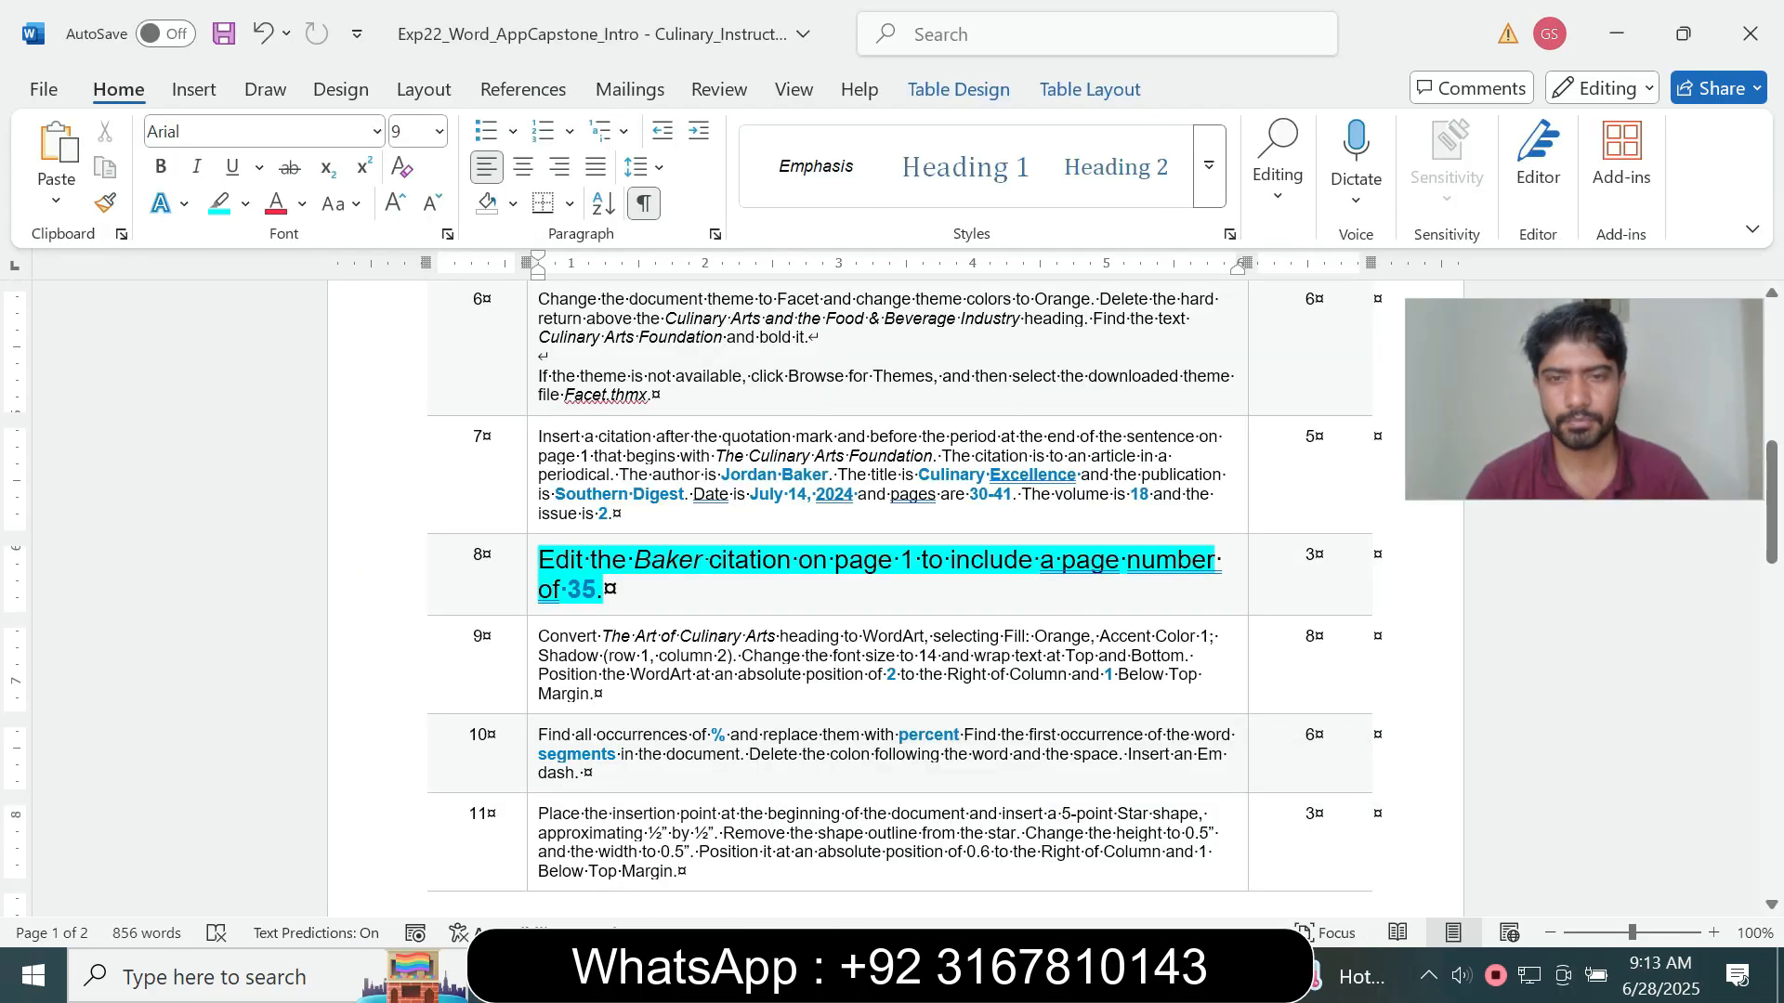
{"action": "key", "text": "alt+Tab"}
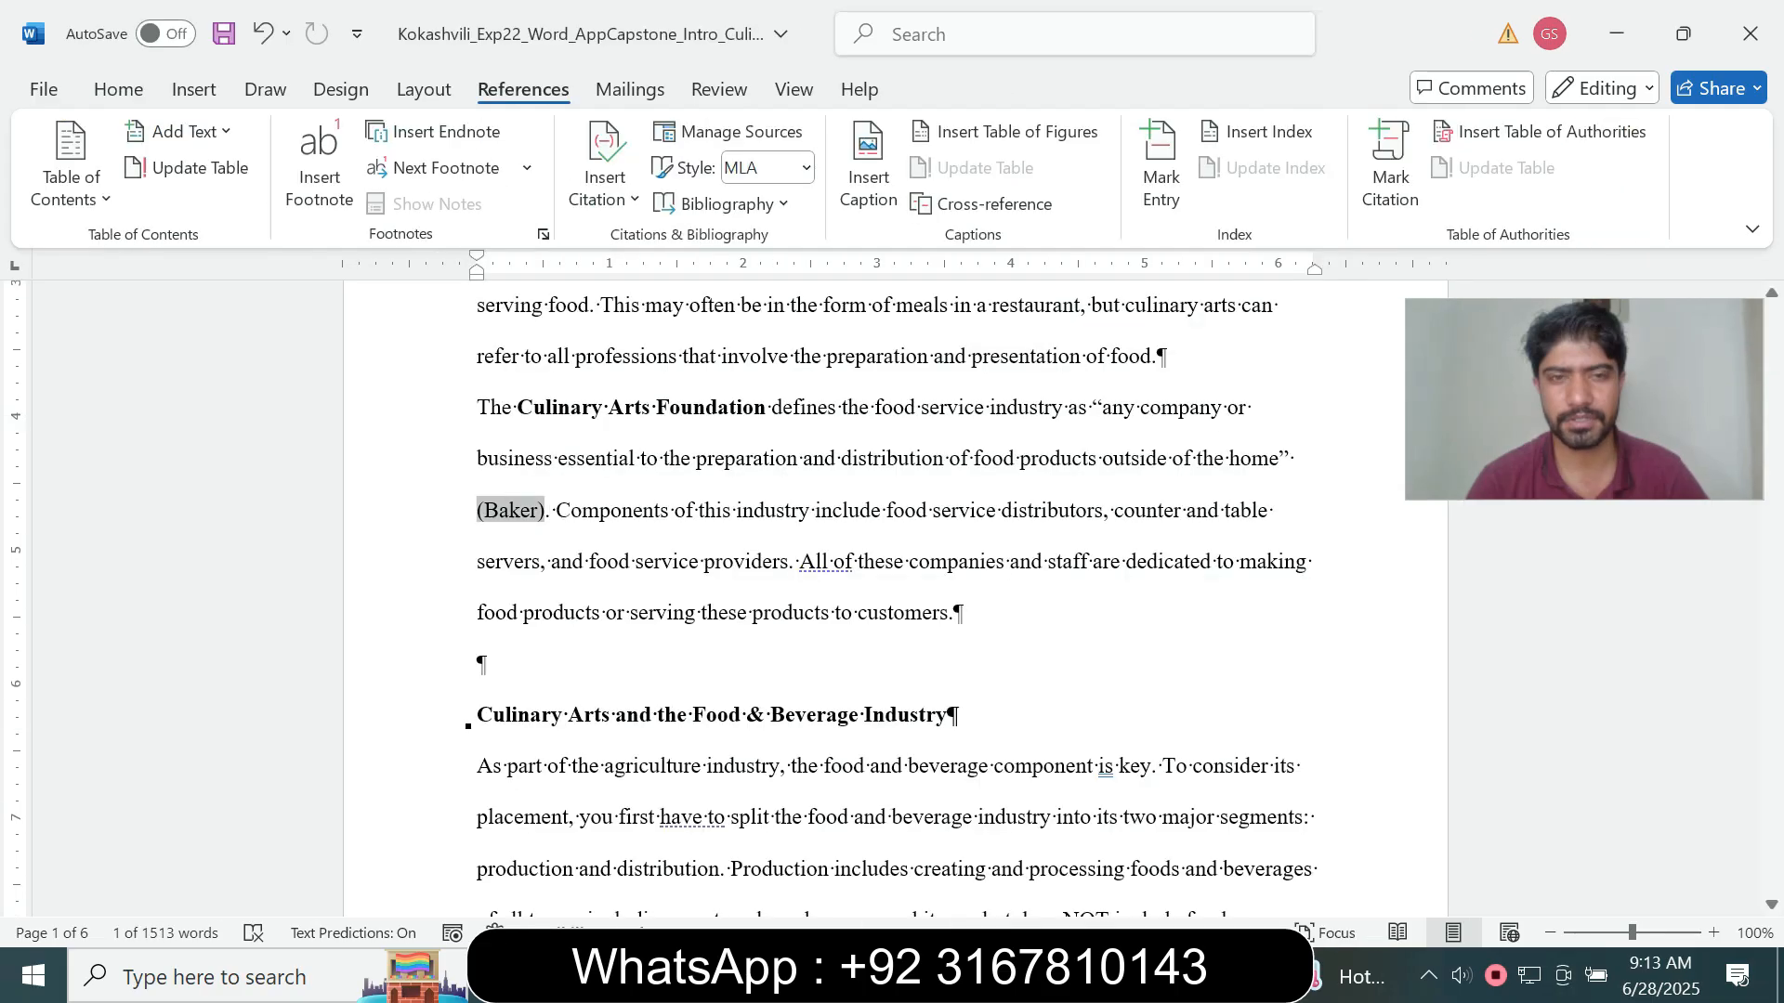
- Look through page 1 of the culinary document for the citation named in step 8, rechecking the instruction
{"action": "left_click", "coordinate": [1158, 357]}
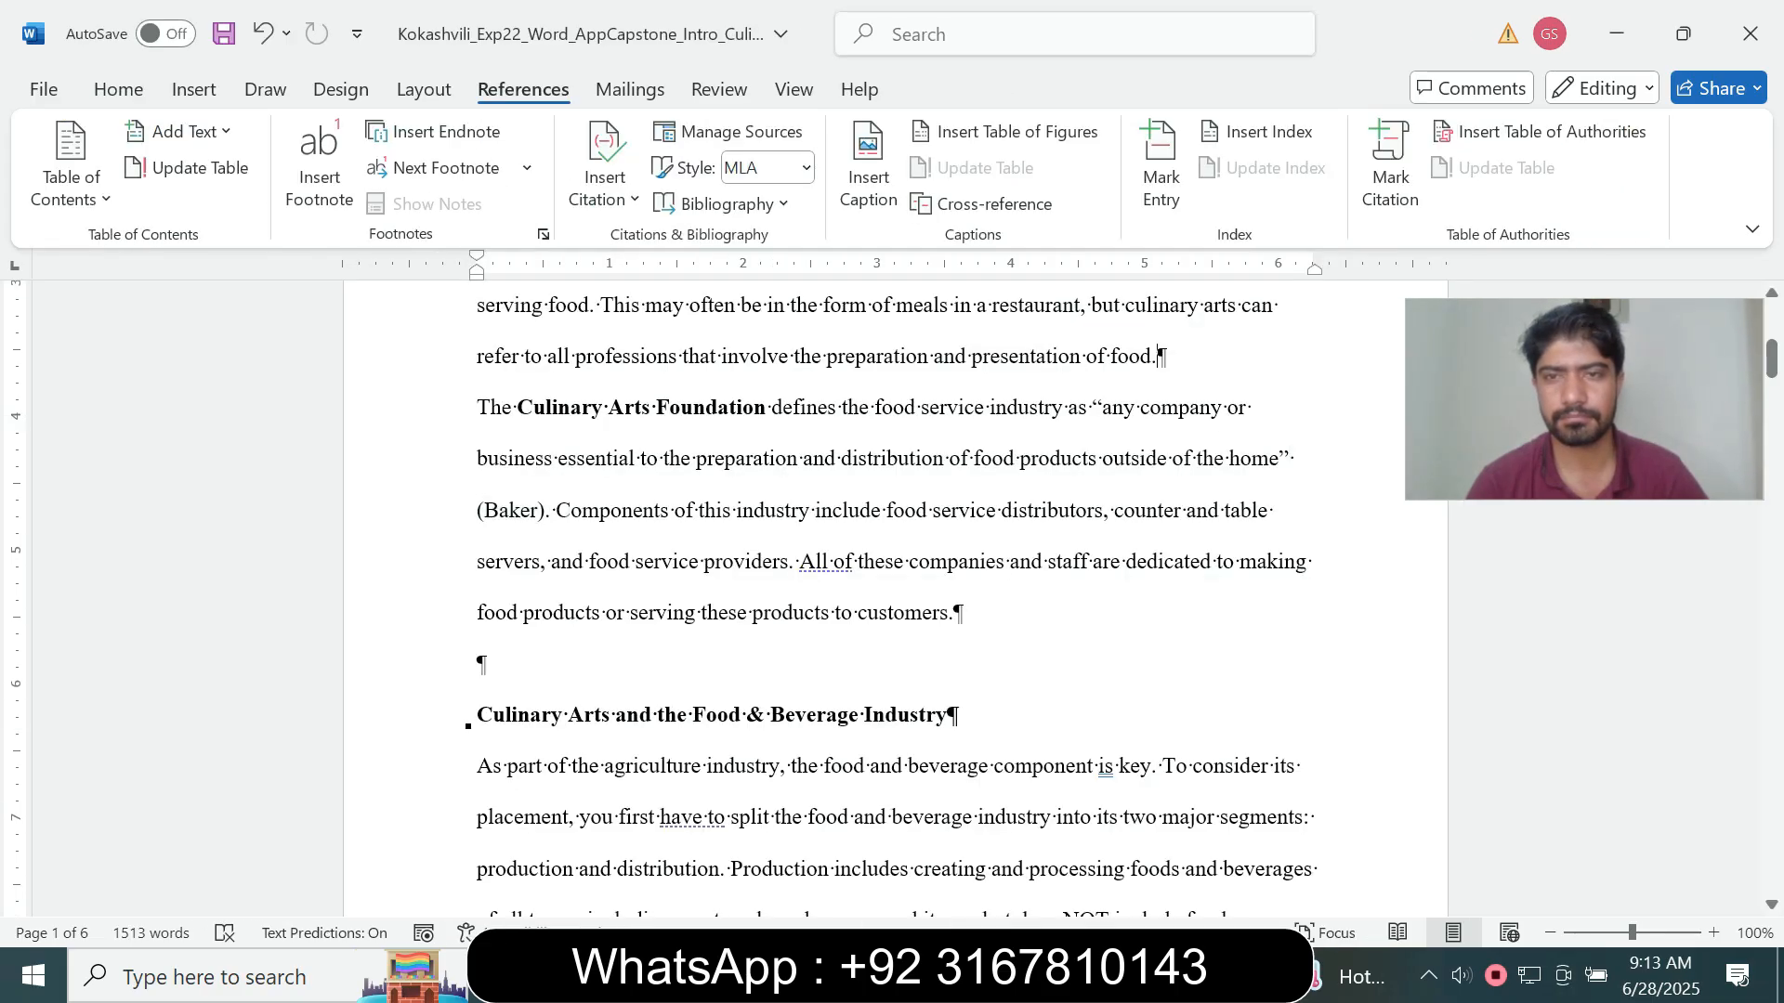
{"action": "left_click_drag", "start_coordinate": [1772, 359], "coordinate": [1771, 332]}
{"action": "left_click", "coordinate": [733, 572]}
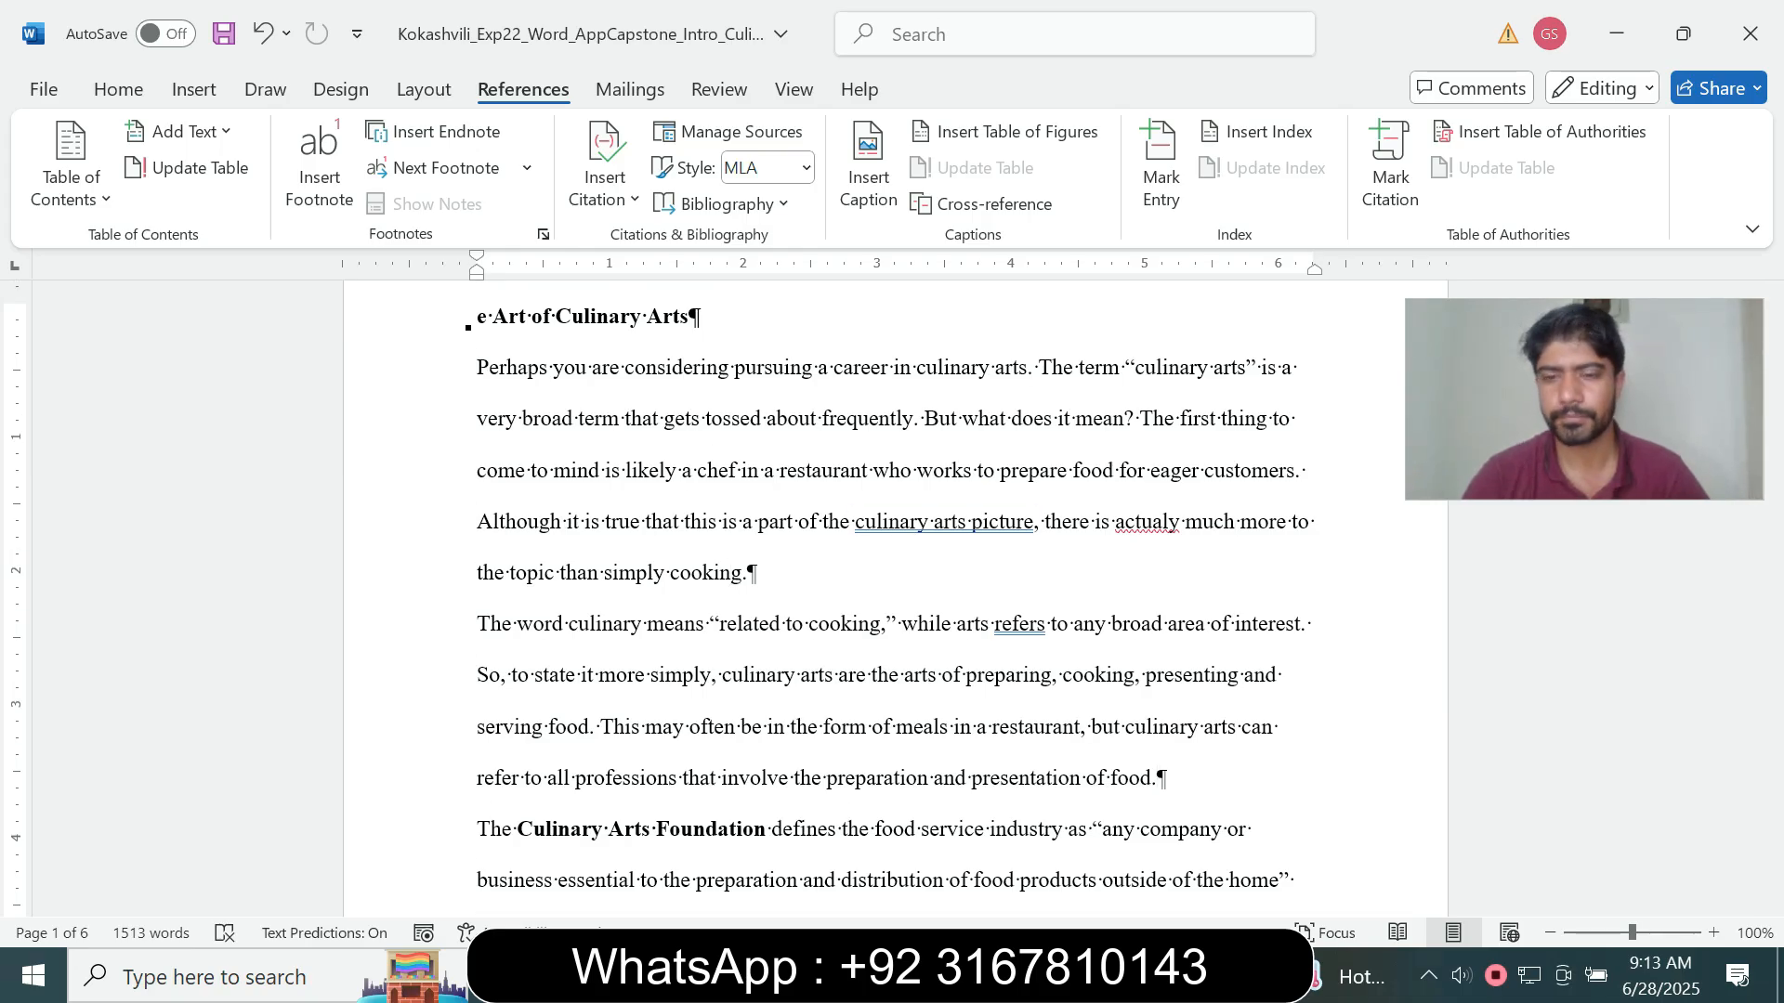
{"action": "key", "text": "alt+Tab"}
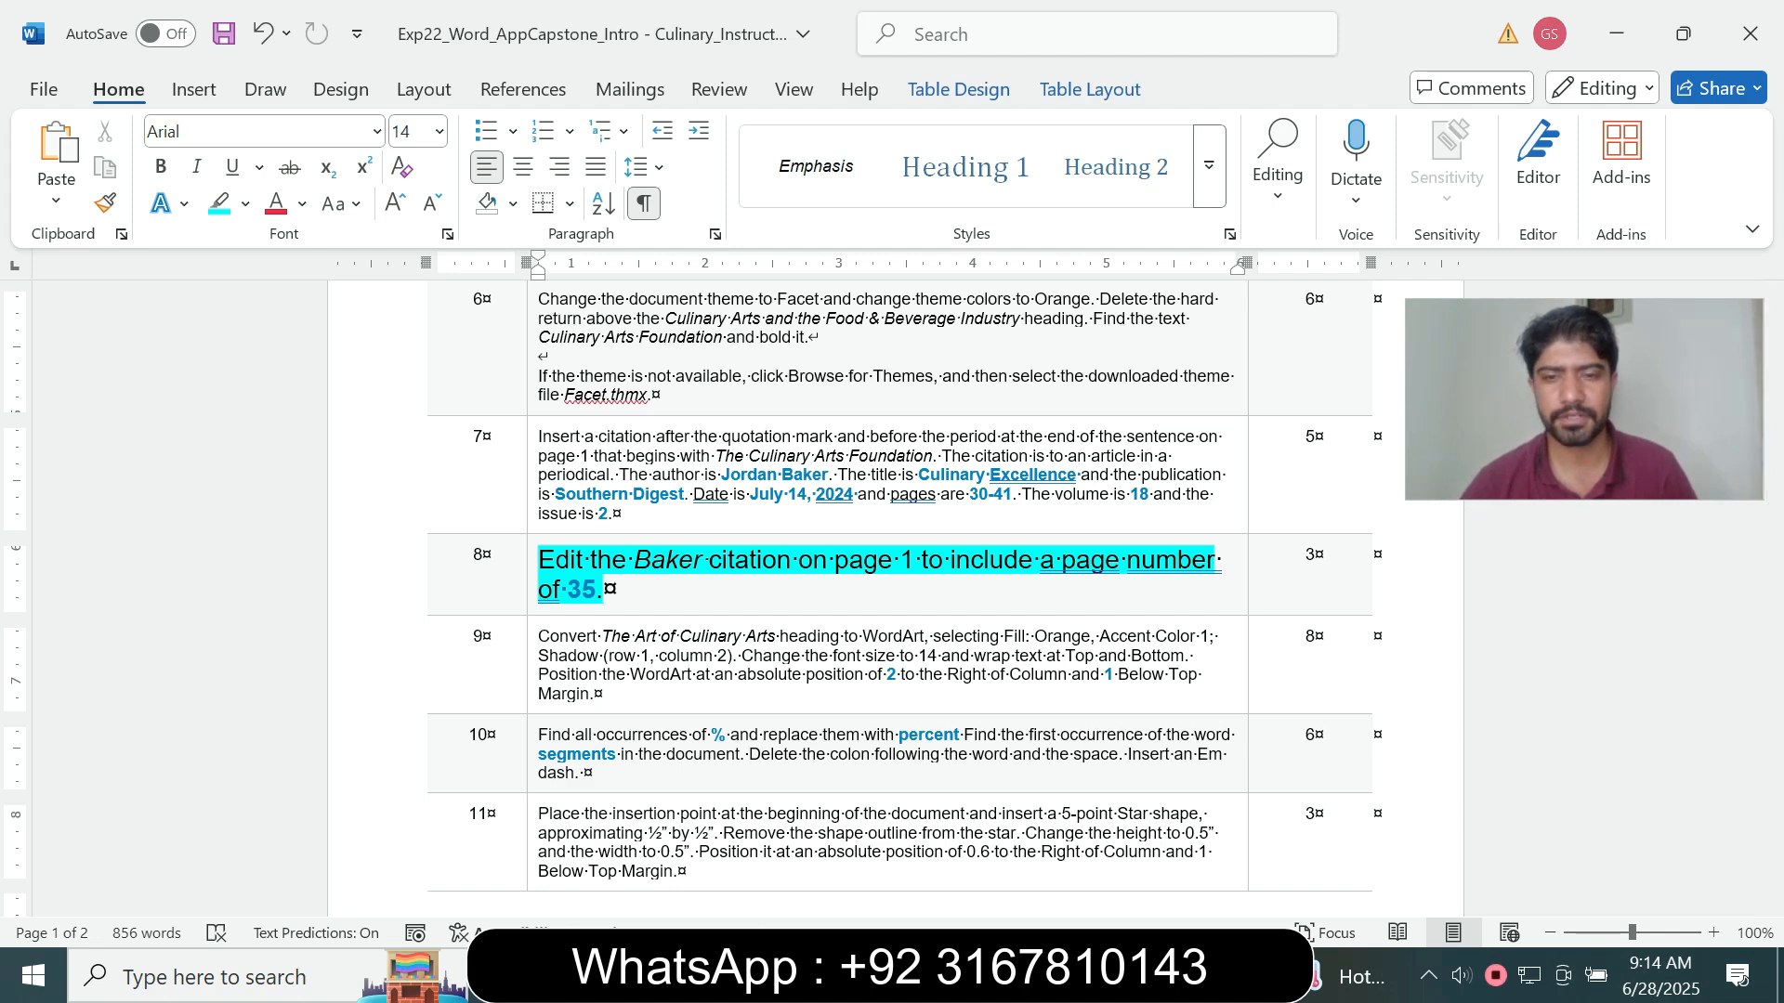
{"action": "key", "text": "alt+Tab"}
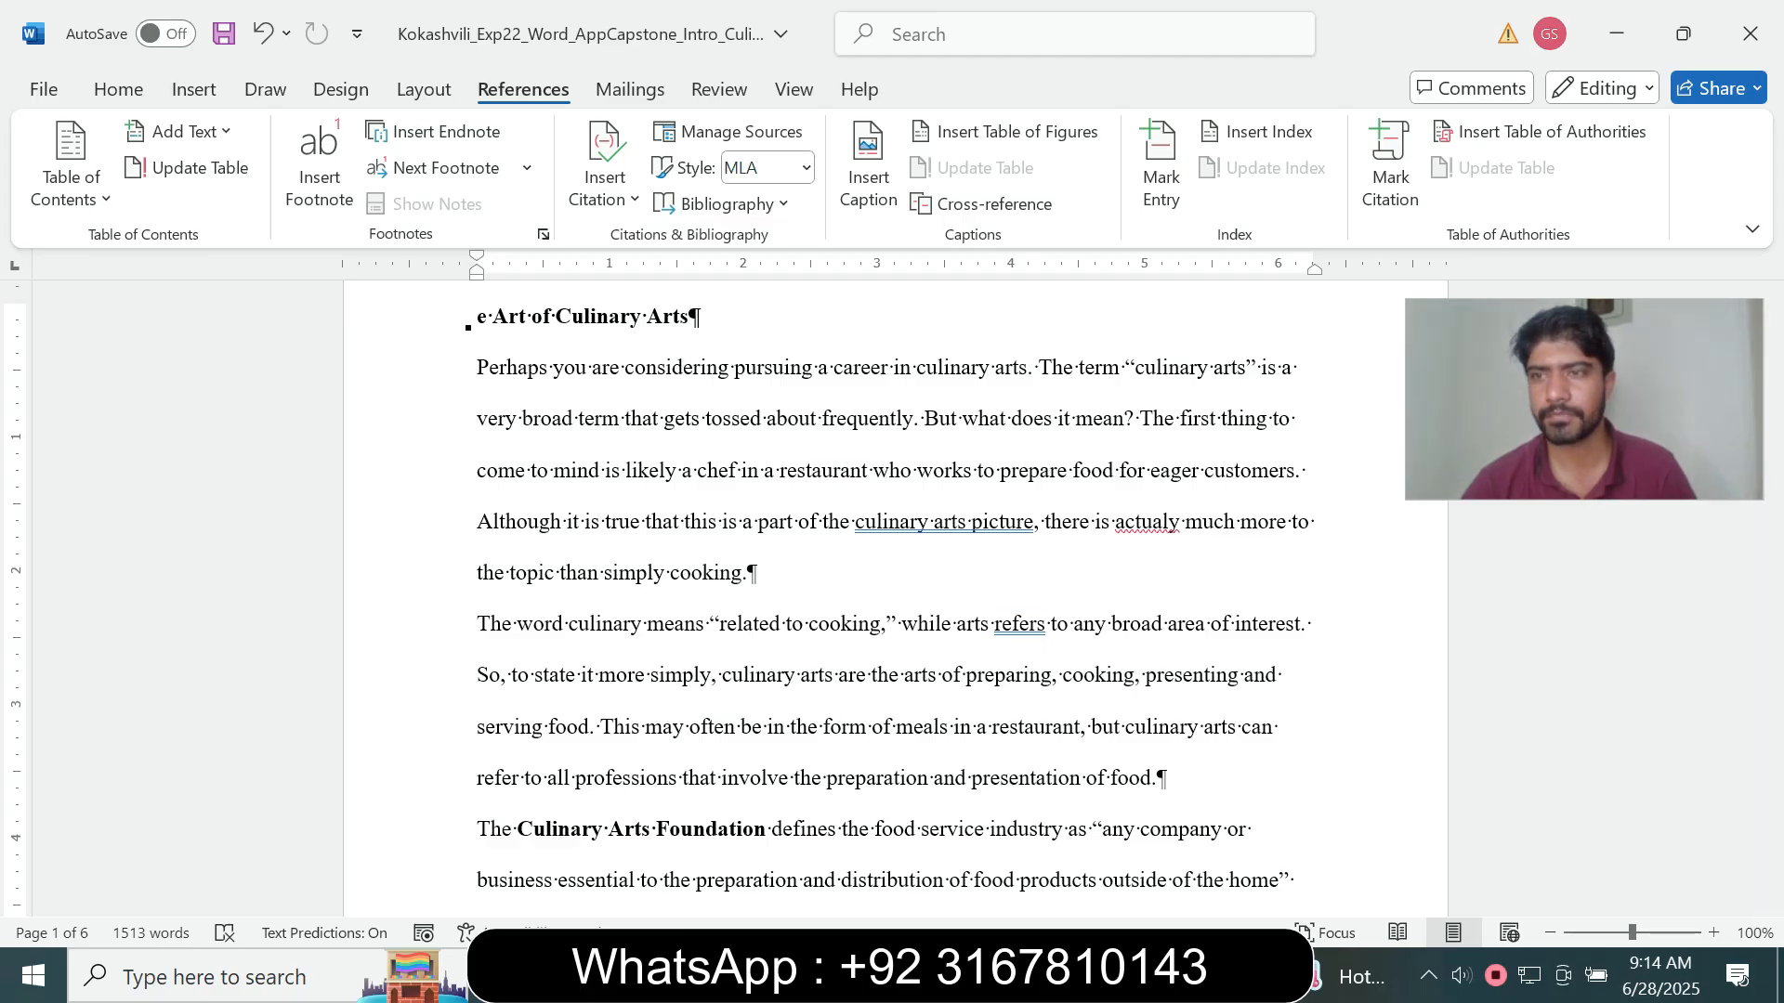
{"action": "left_click_drag", "start_coordinate": [1771, 332], "coordinate": [1772, 352]}
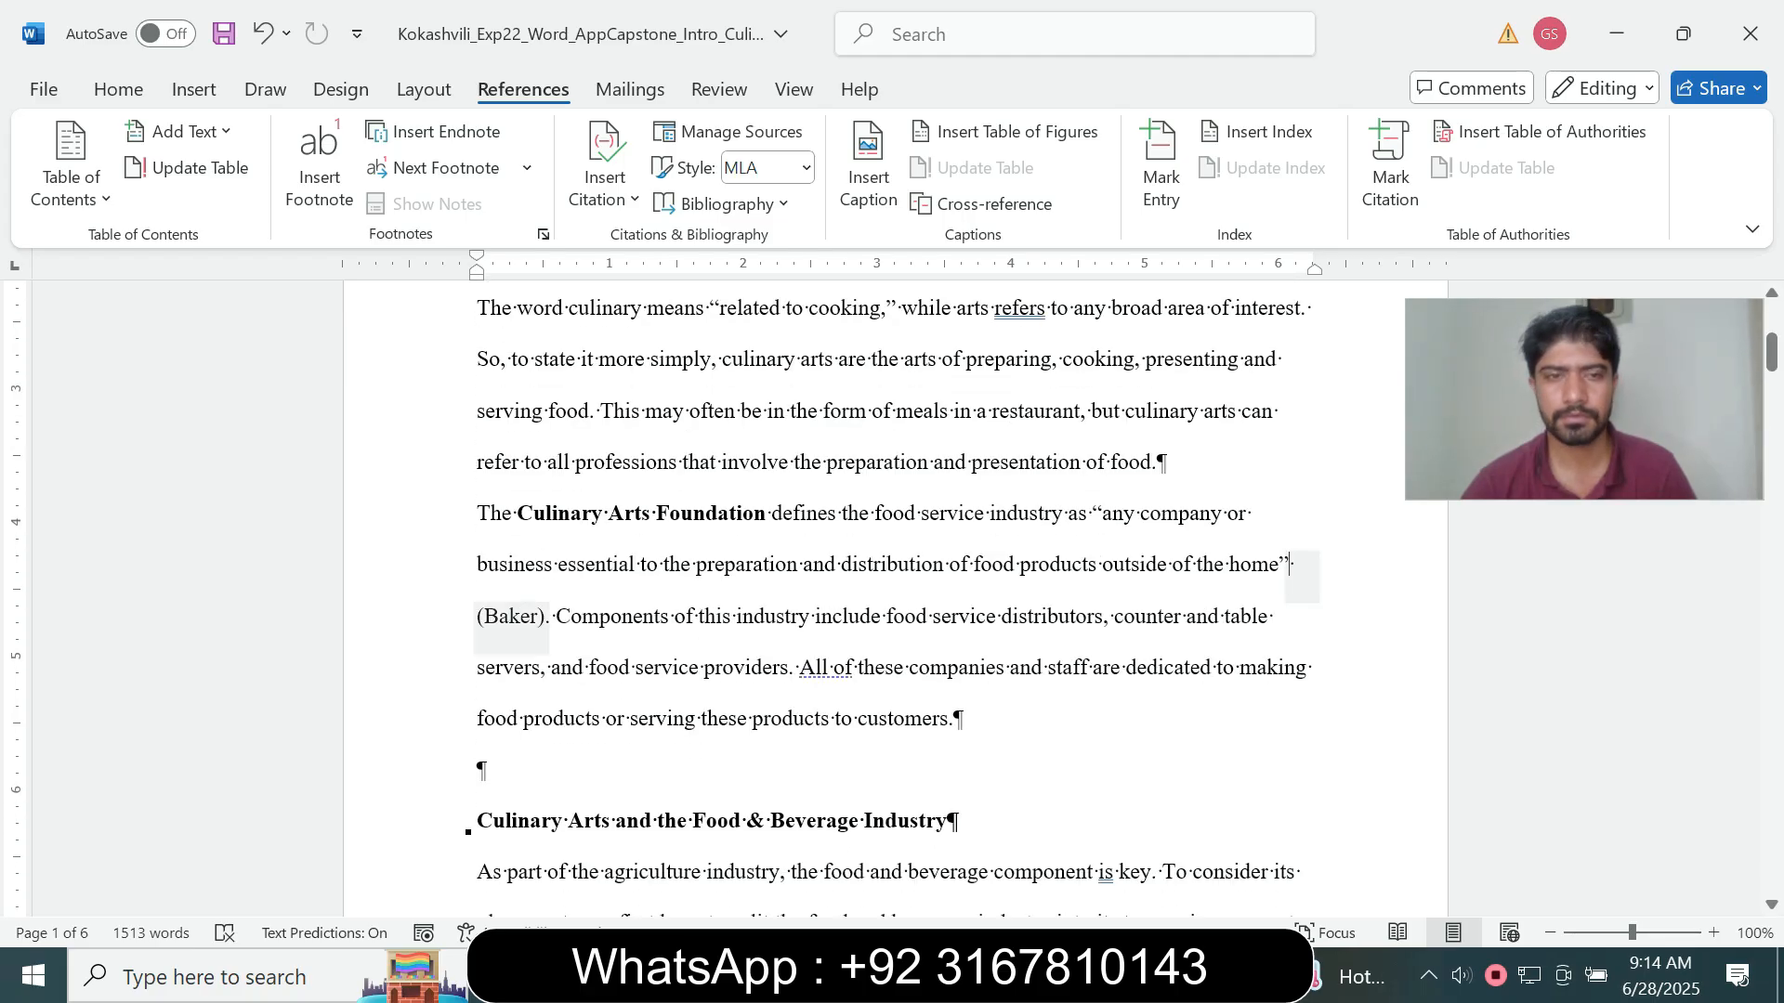
- Add page number 35 to the citation at the end of the Culinary Arts Foundation sentence on page 1
{"action": "left_click", "coordinate": [511, 619]}
{"action": "left_click", "coordinate": [559, 645]}
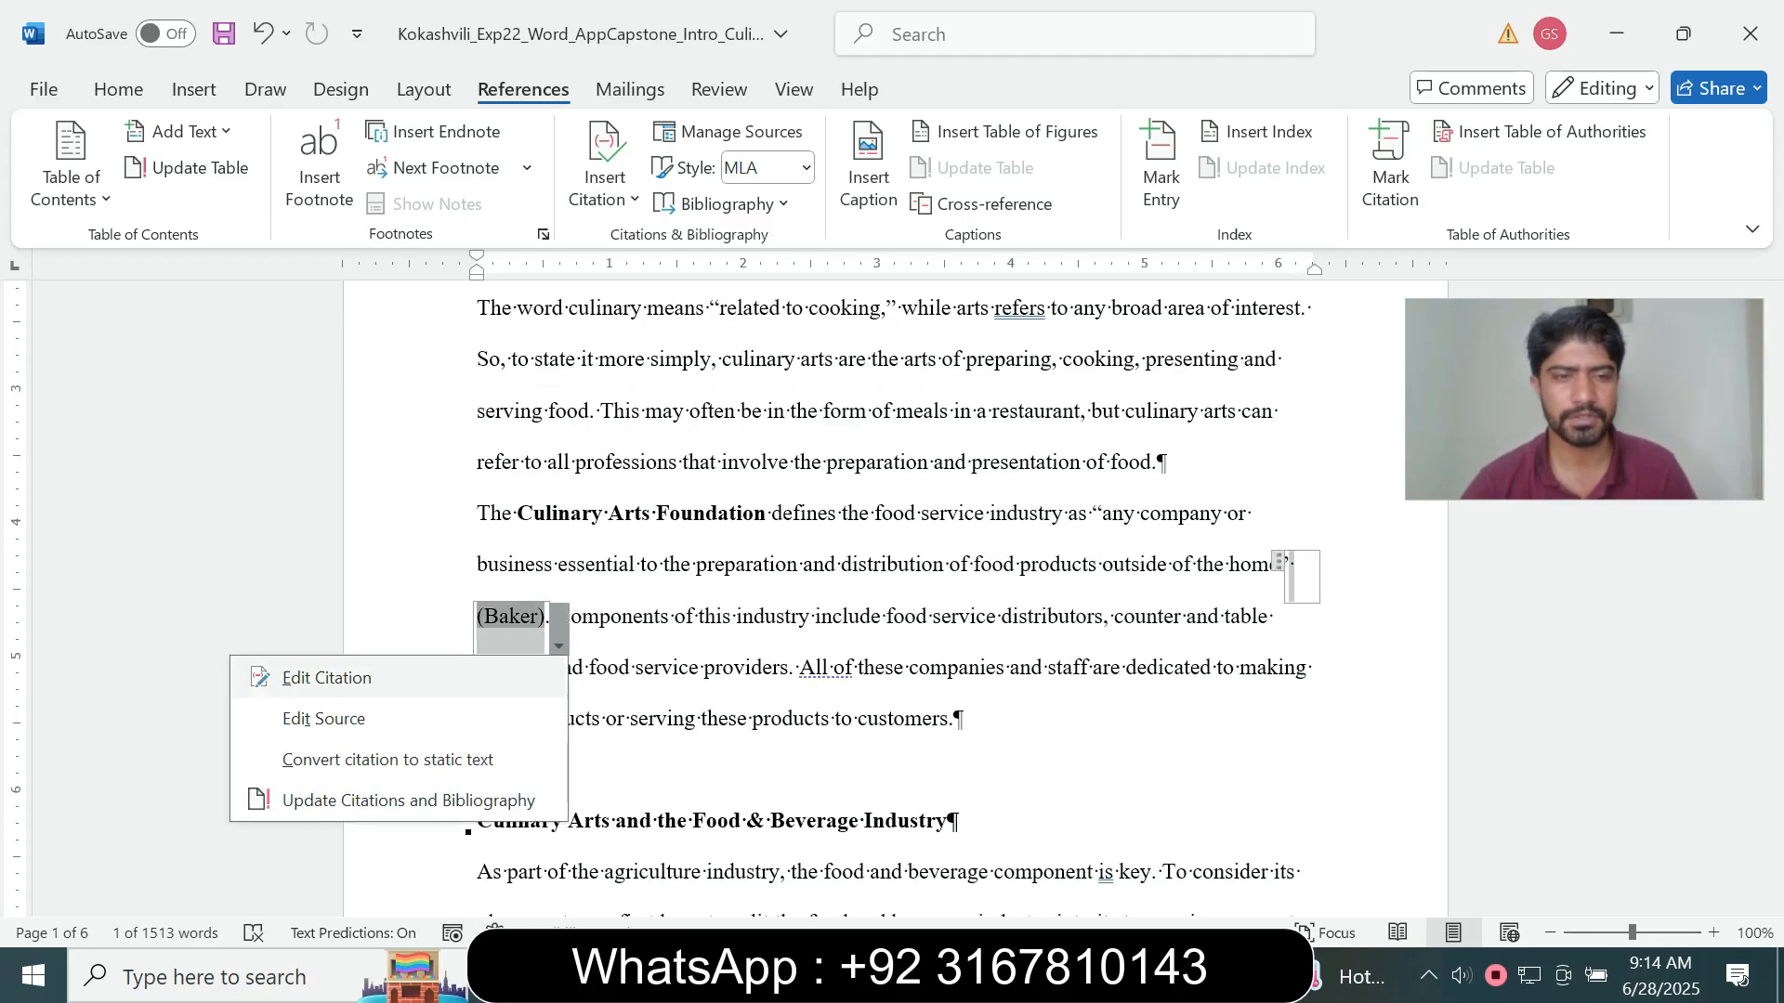
{"action": "left_click", "coordinate": [326, 677]}
{"action": "type", "text": "35"}
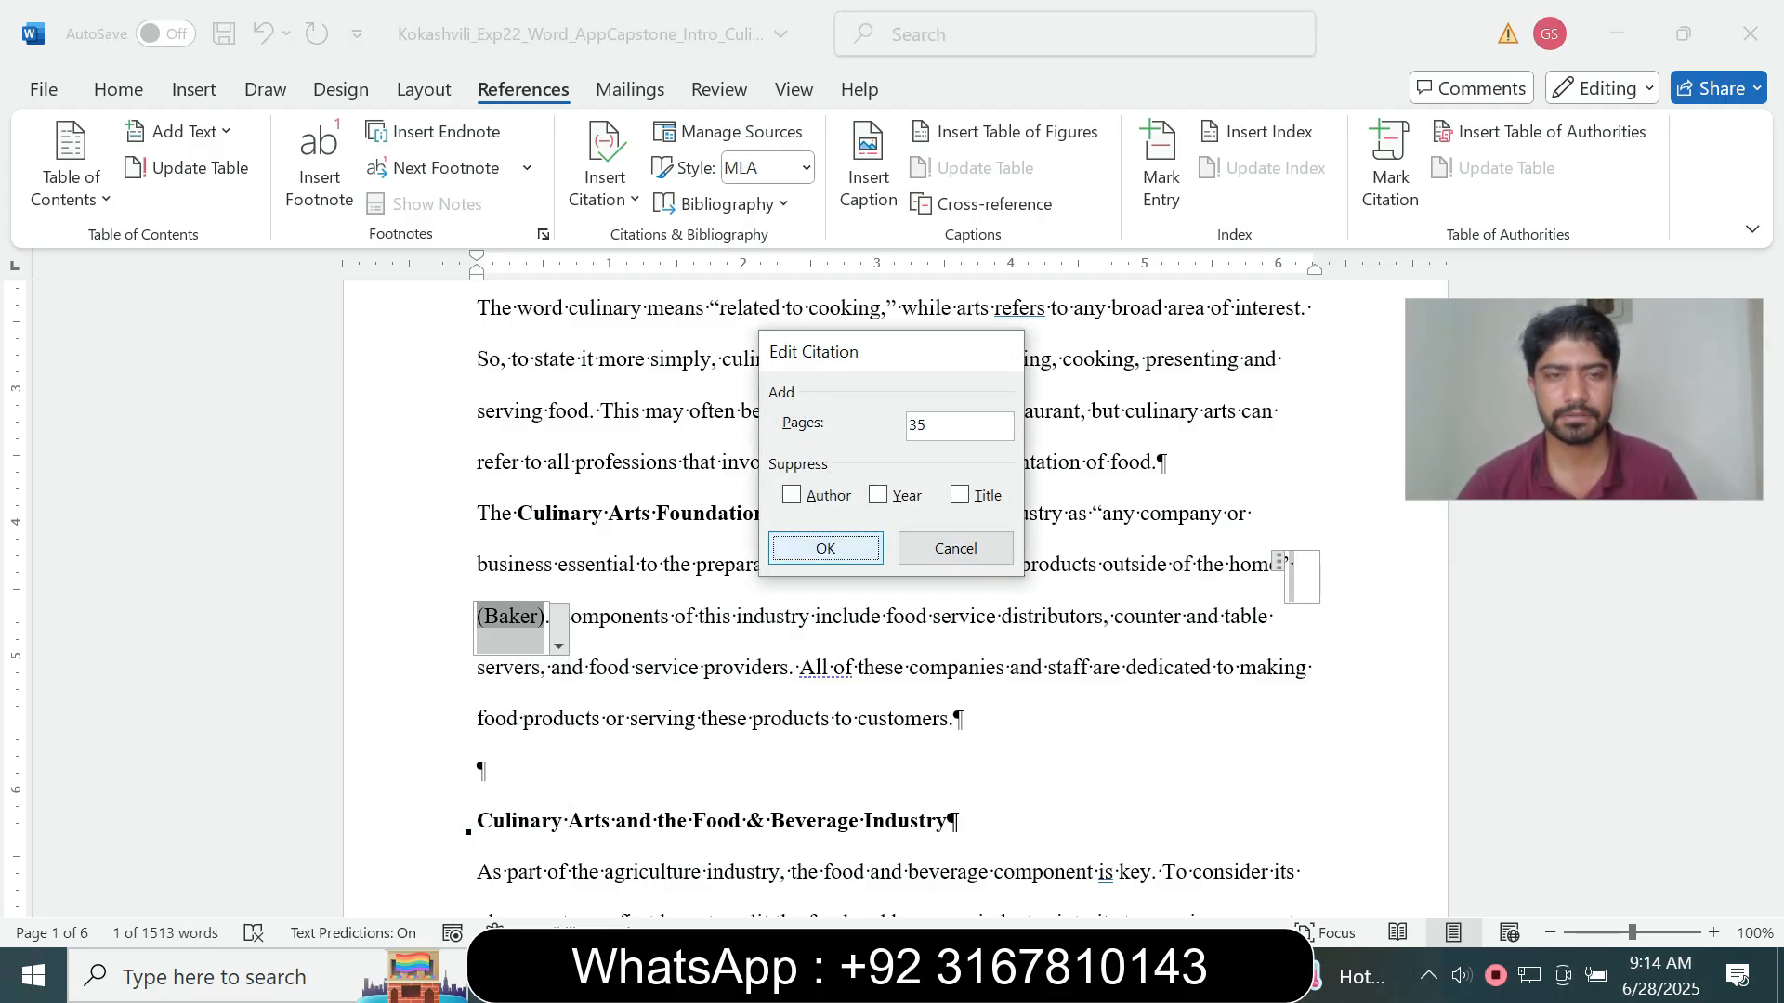
{"action": "left_click", "coordinate": [826, 548]}
- In the instructions document, reset the completed step 8 text to 9 pt and remove its highlight
{"action": "left_click", "coordinate": [1062, 975]}
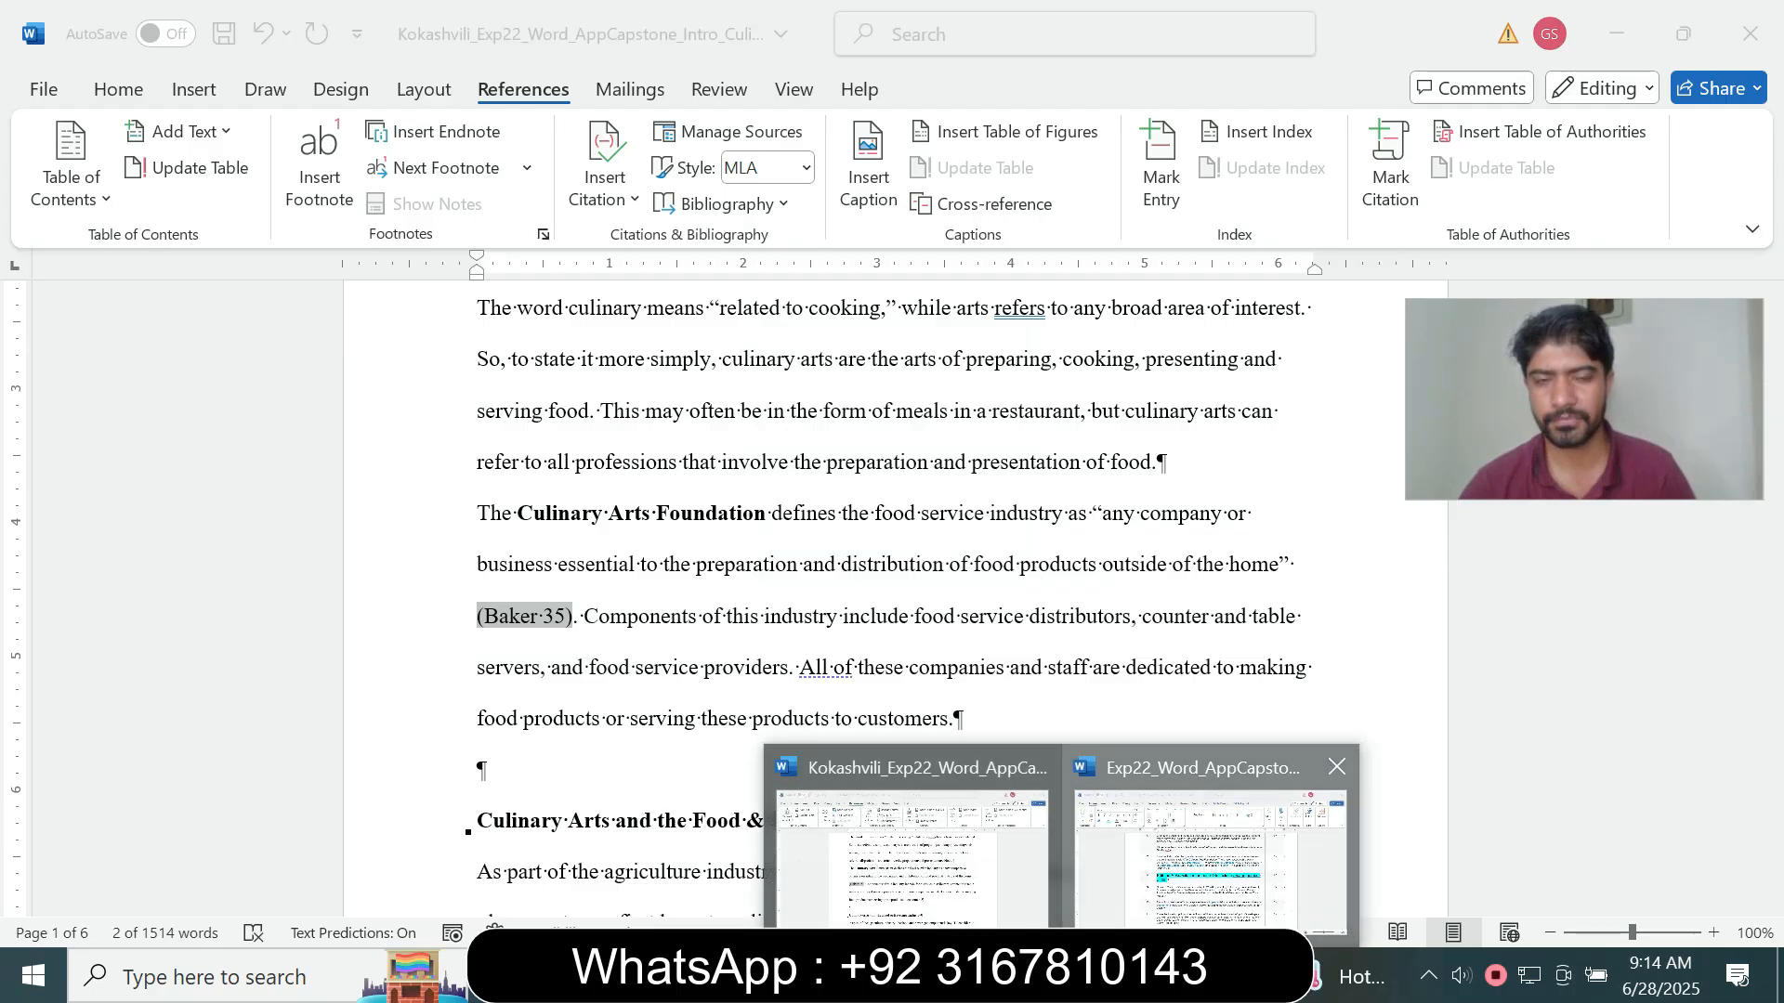
{"action": "left_click", "coordinate": [1209, 836]}
{"action": "left_click", "coordinate": [532, 574]}
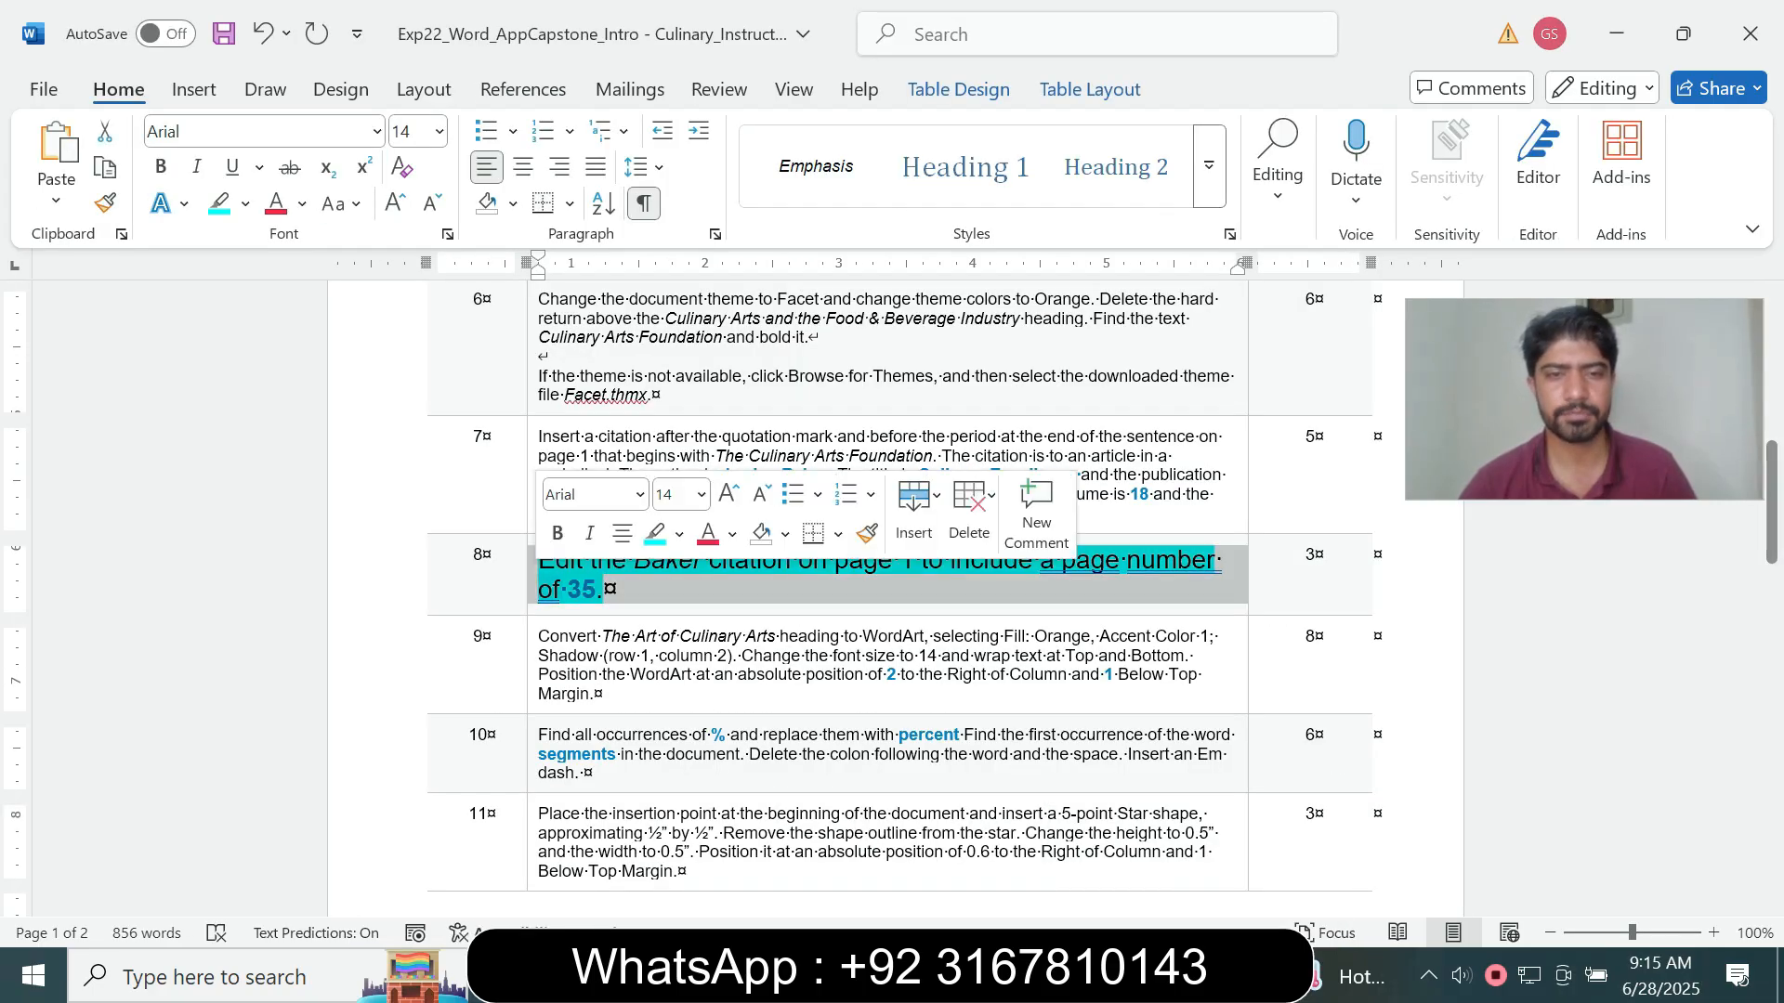
{"action": "left_click", "coordinate": [702, 494]}
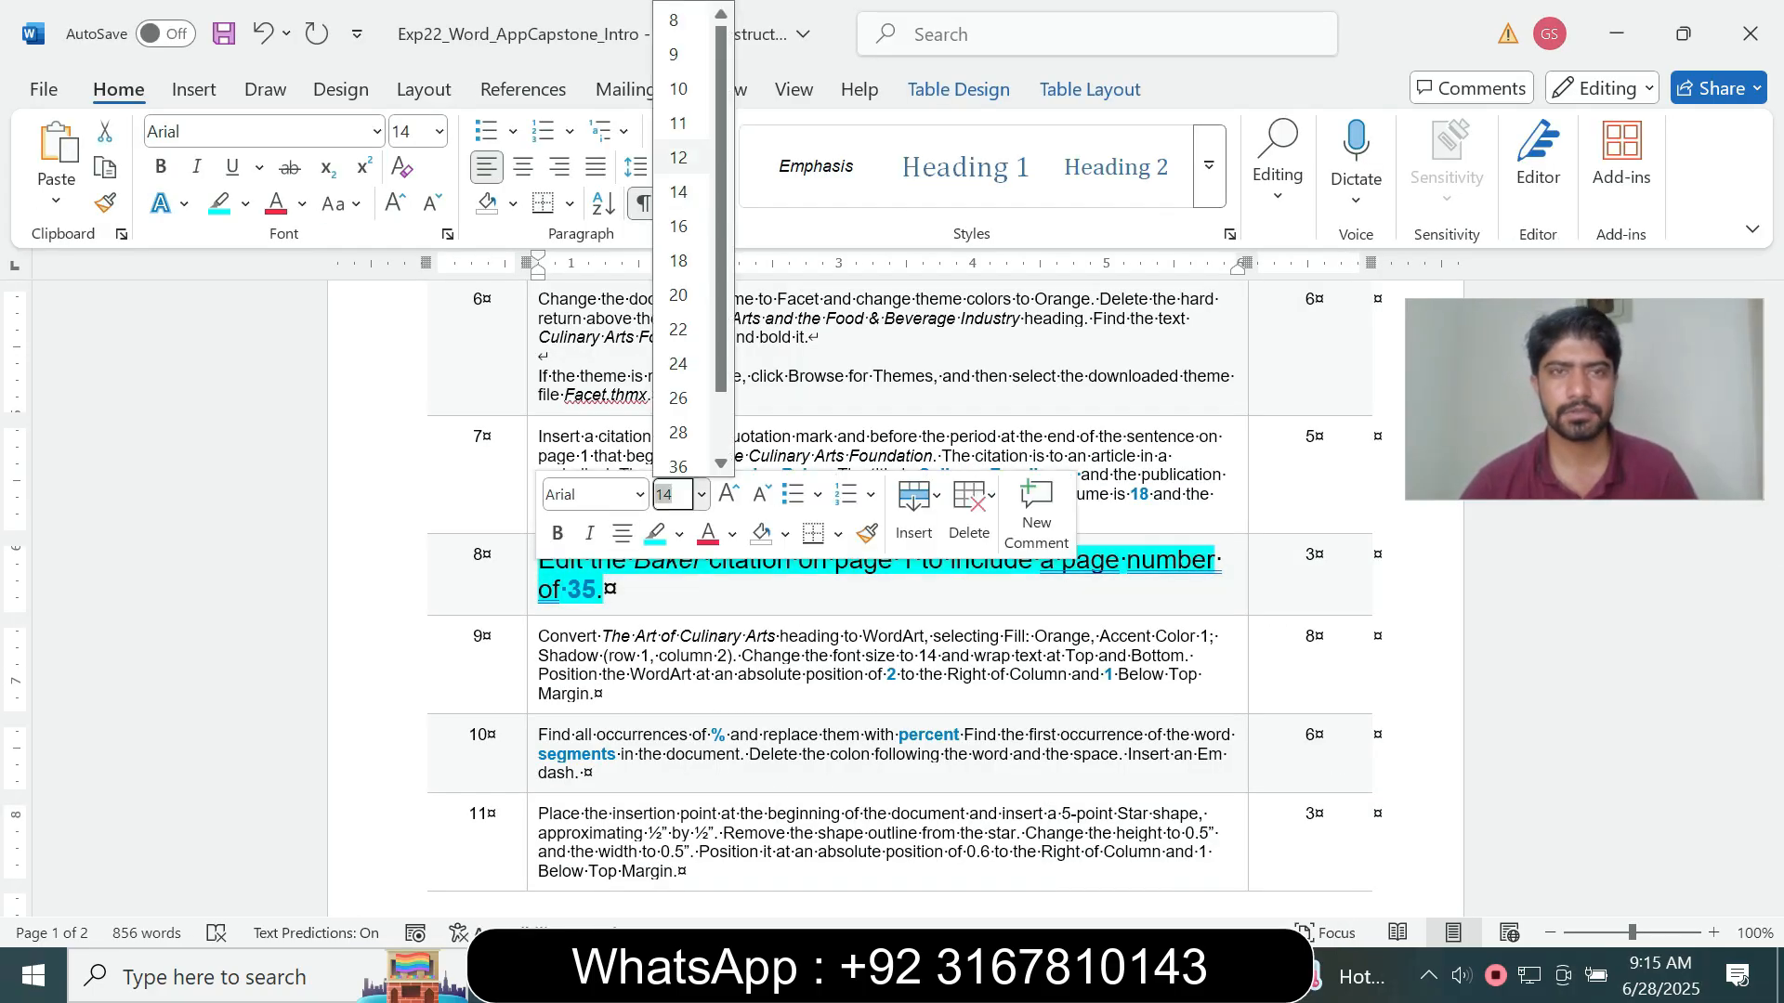
{"action": "left_click", "coordinate": [681, 88]}
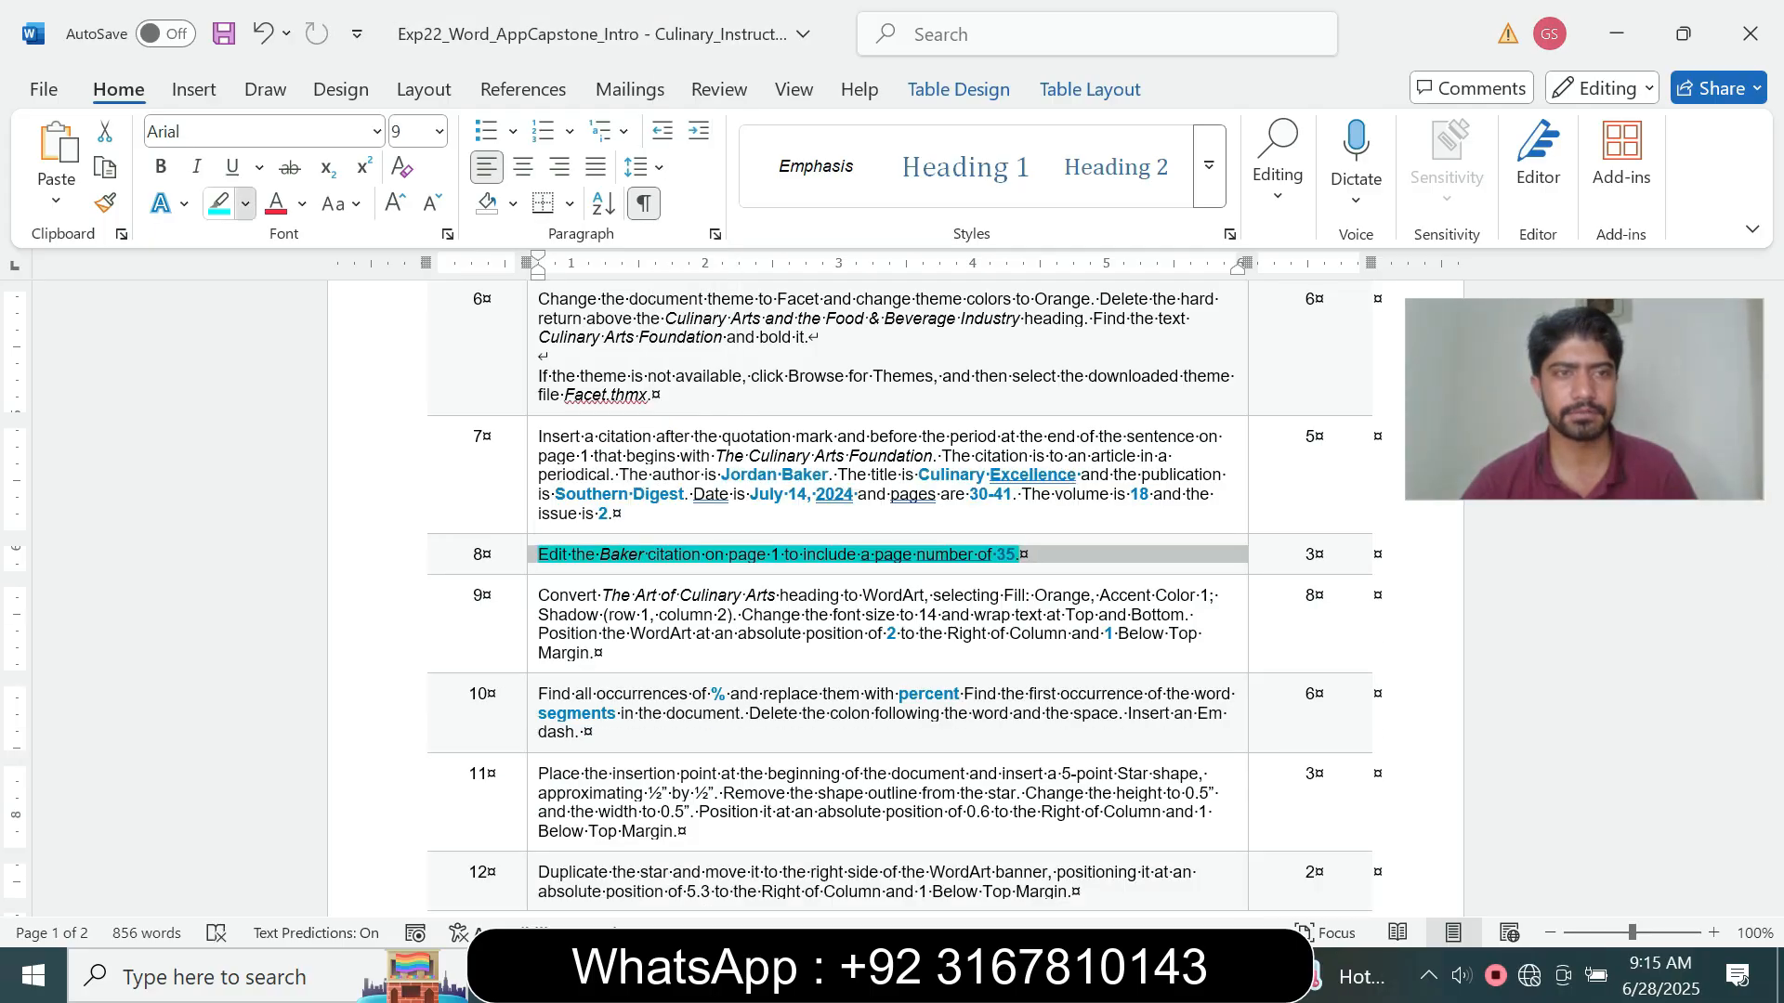
{"action": "left_click", "coordinate": [245, 204]}
{"action": "left_click", "coordinate": [1020, 554]}
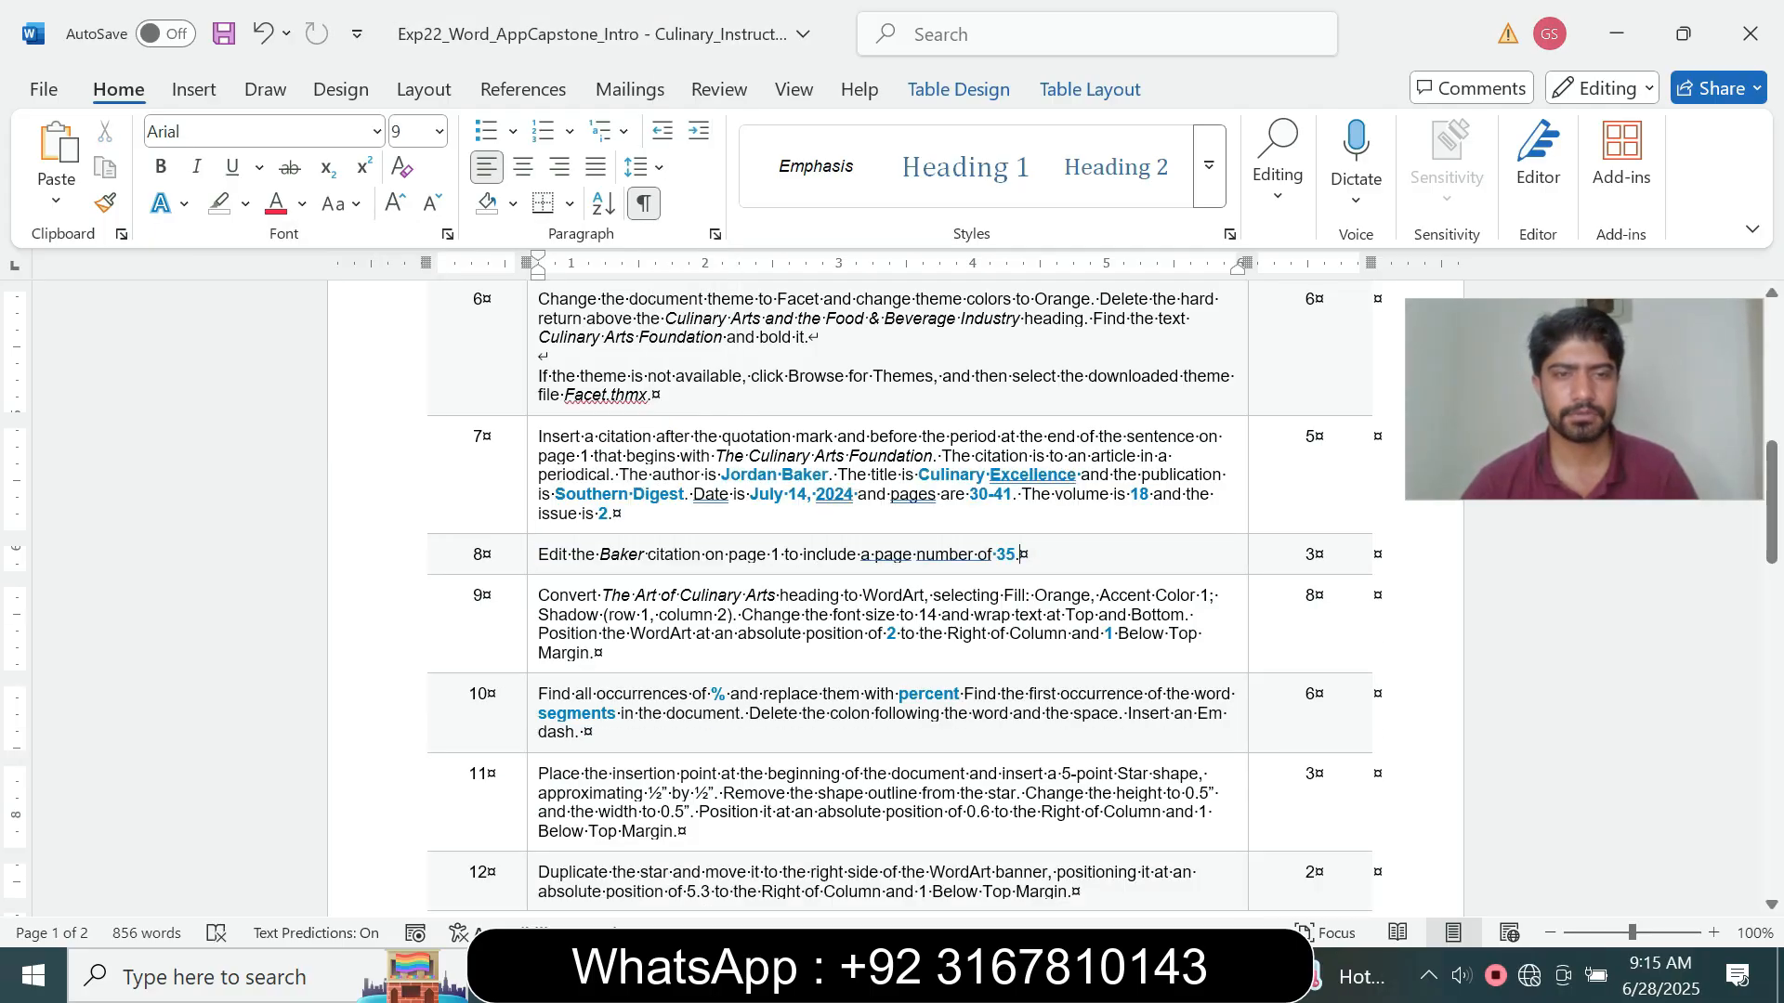
- Enlarge the step 9 instruction to 14 pt and highlight it in turquoise
{"action": "left_click", "coordinate": [533, 618]}
{"action": "left_click", "coordinate": [697, 527]}
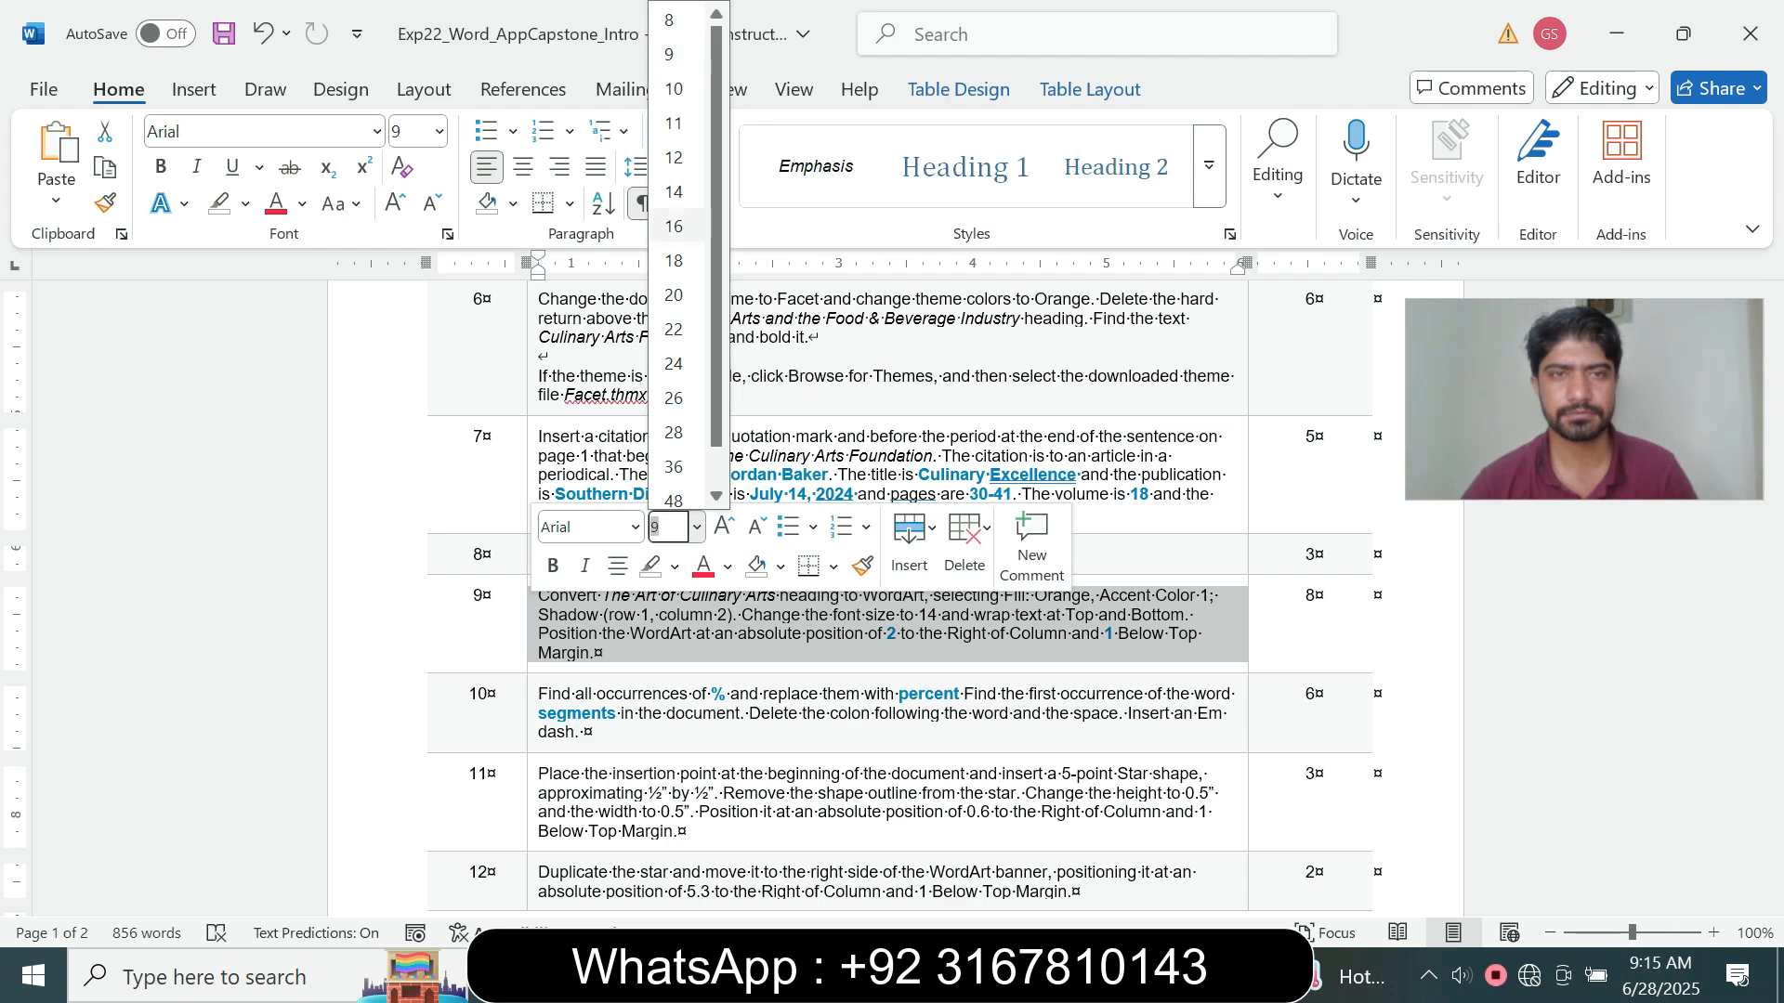
{"action": "left_click", "coordinate": [673, 192]}
{"action": "left_click", "coordinate": [245, 203]}
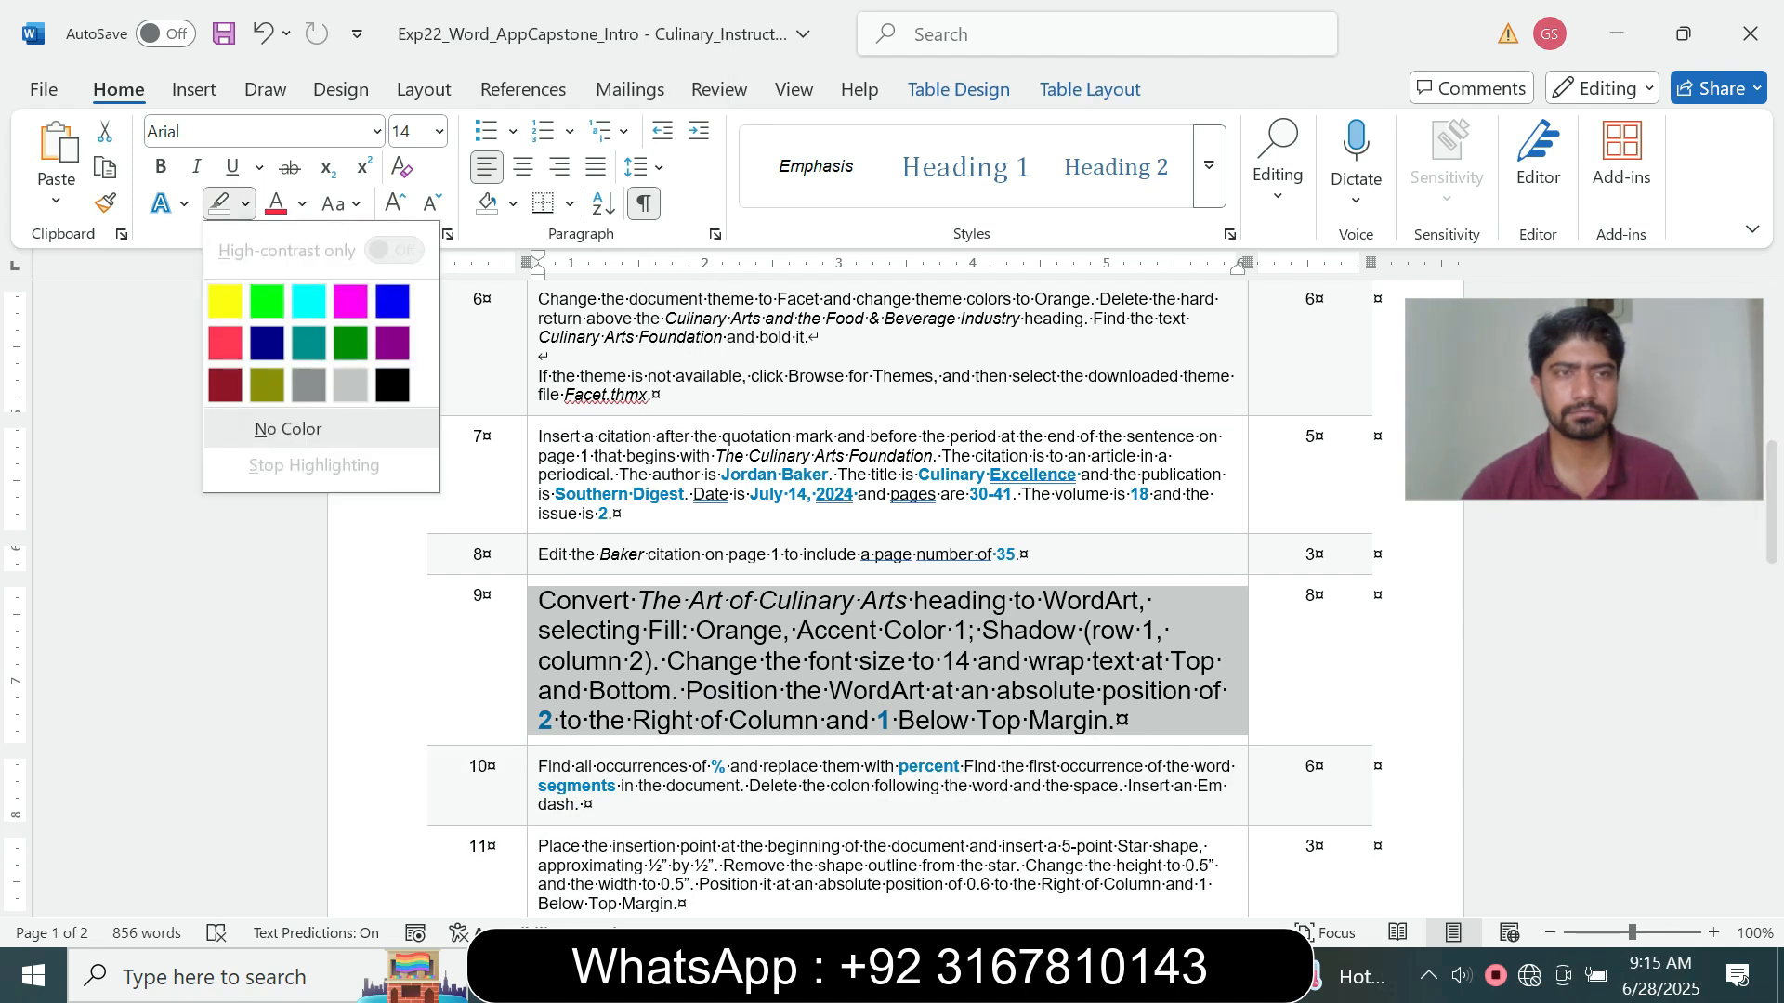
{"action": "left_click", "coordinate": [309, 301]}
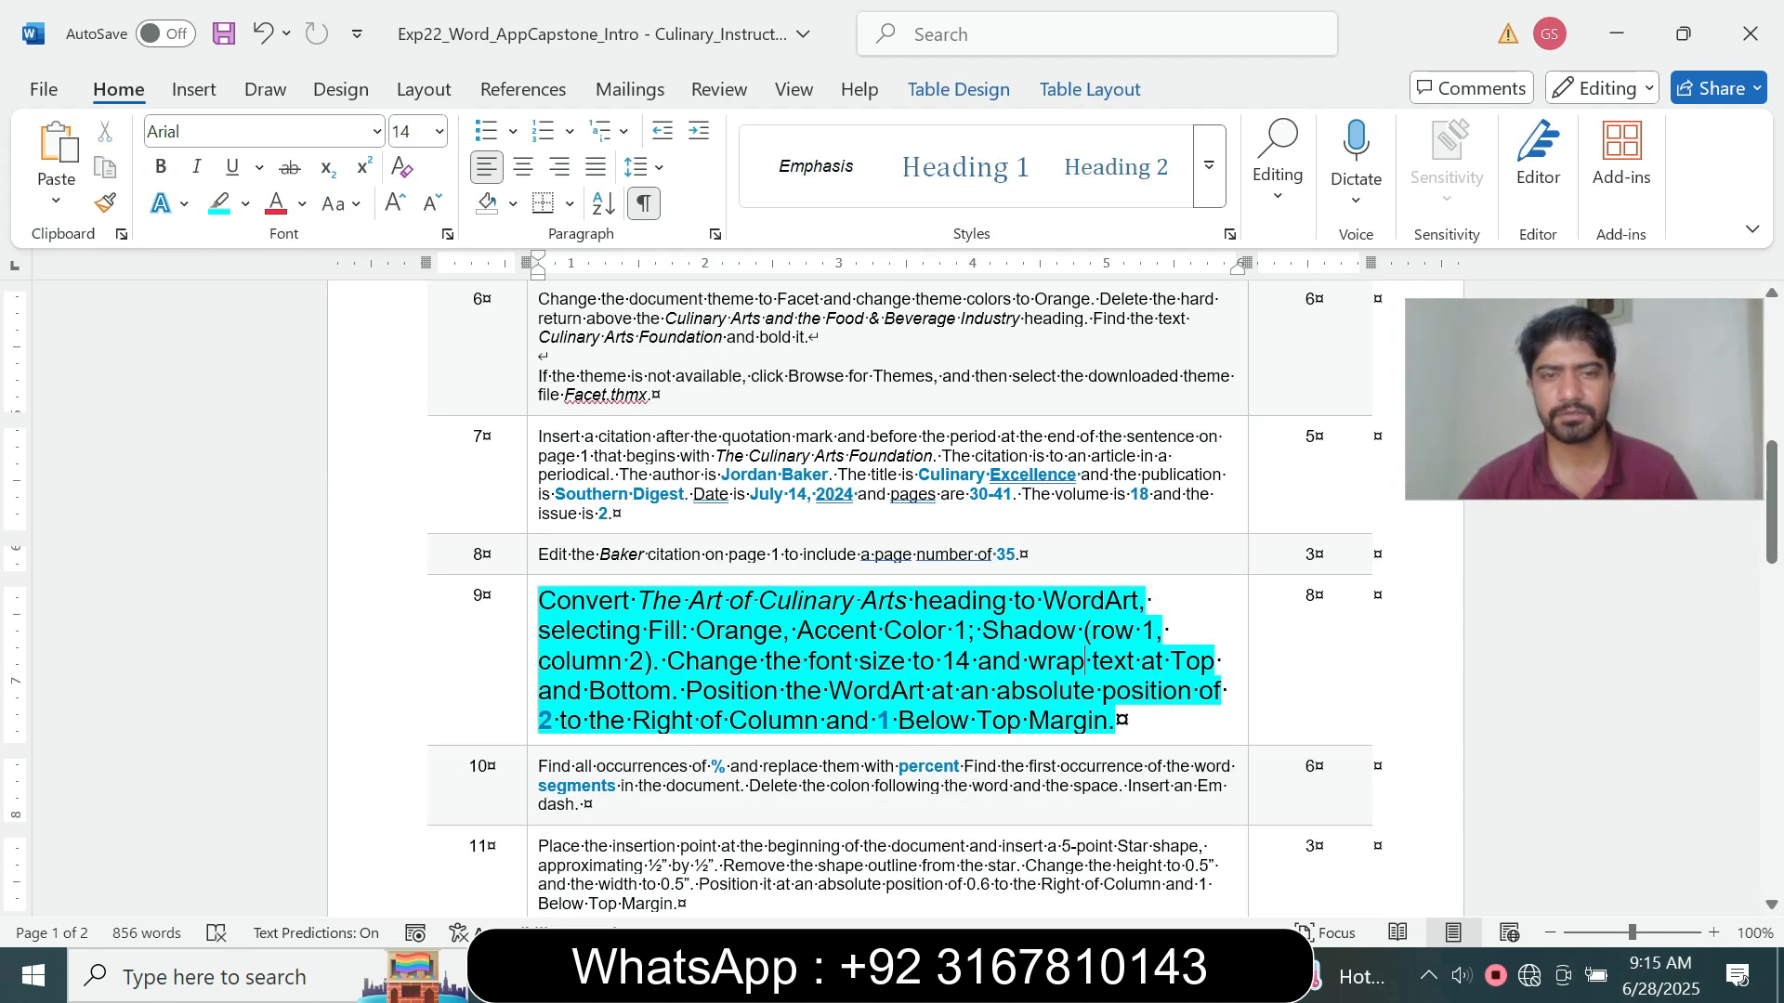
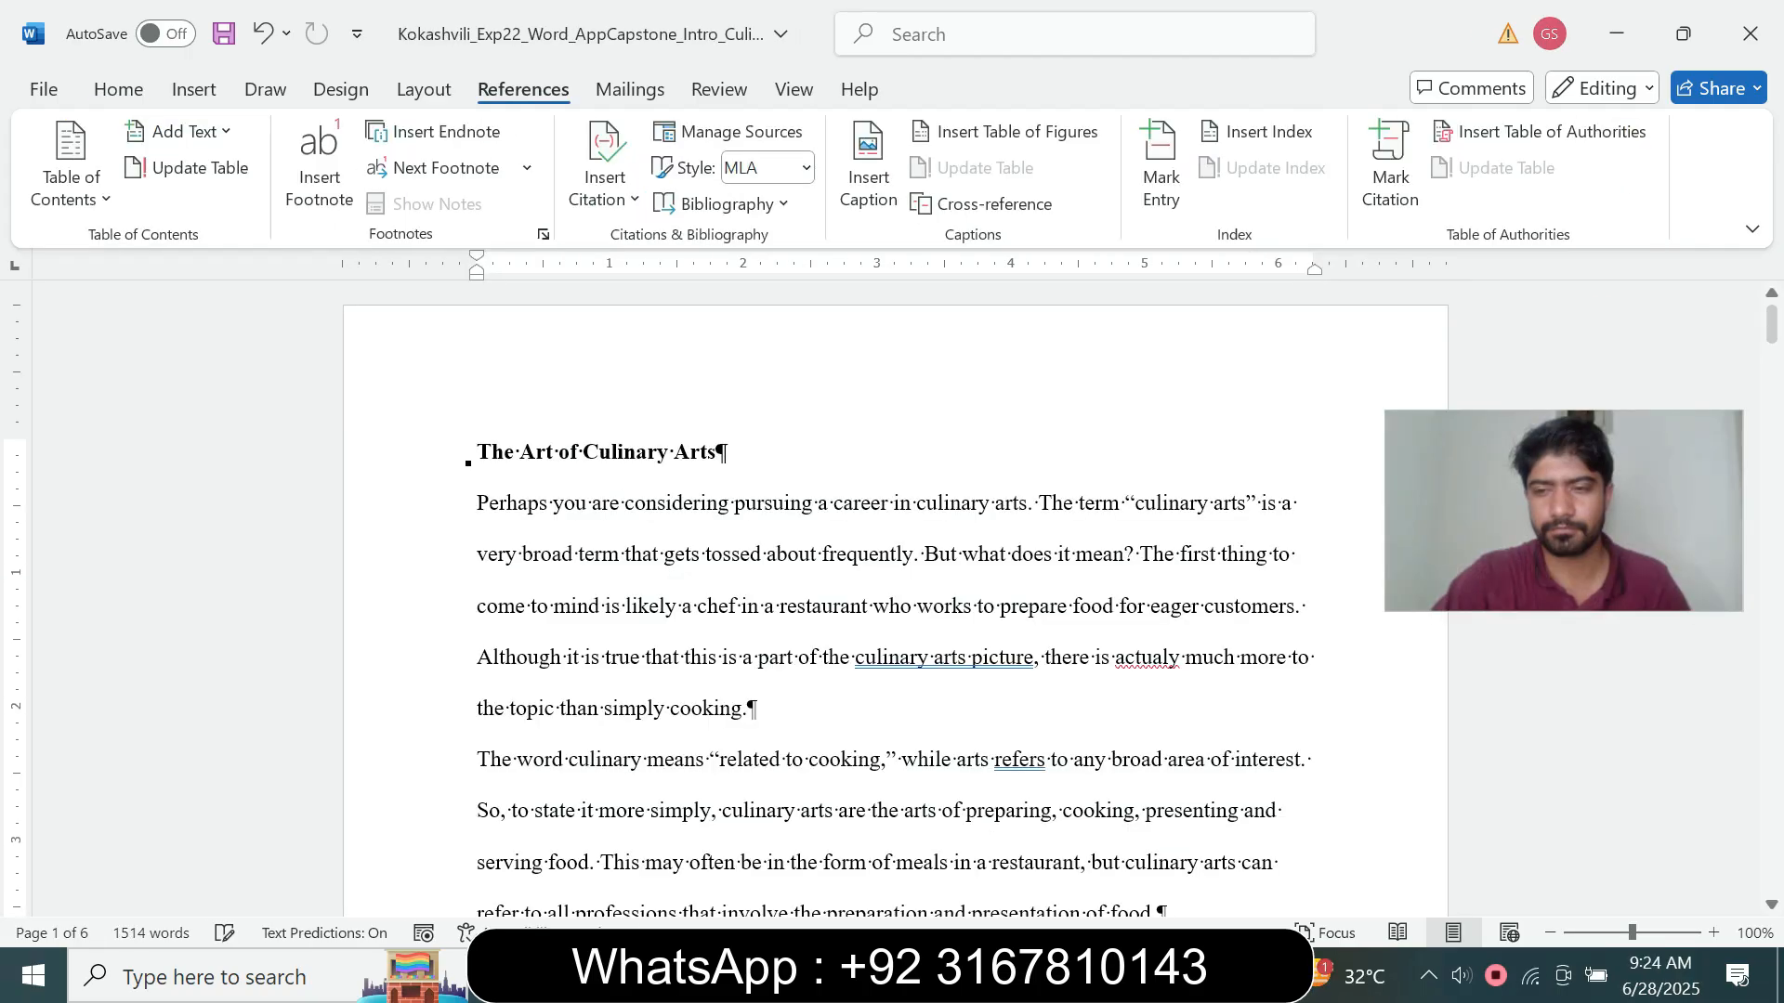
- Read in the step 9 instruction which heading to convert to WordArt and return to the culinary document
{"action": "left_click", "coordinate": [1060, 975]}
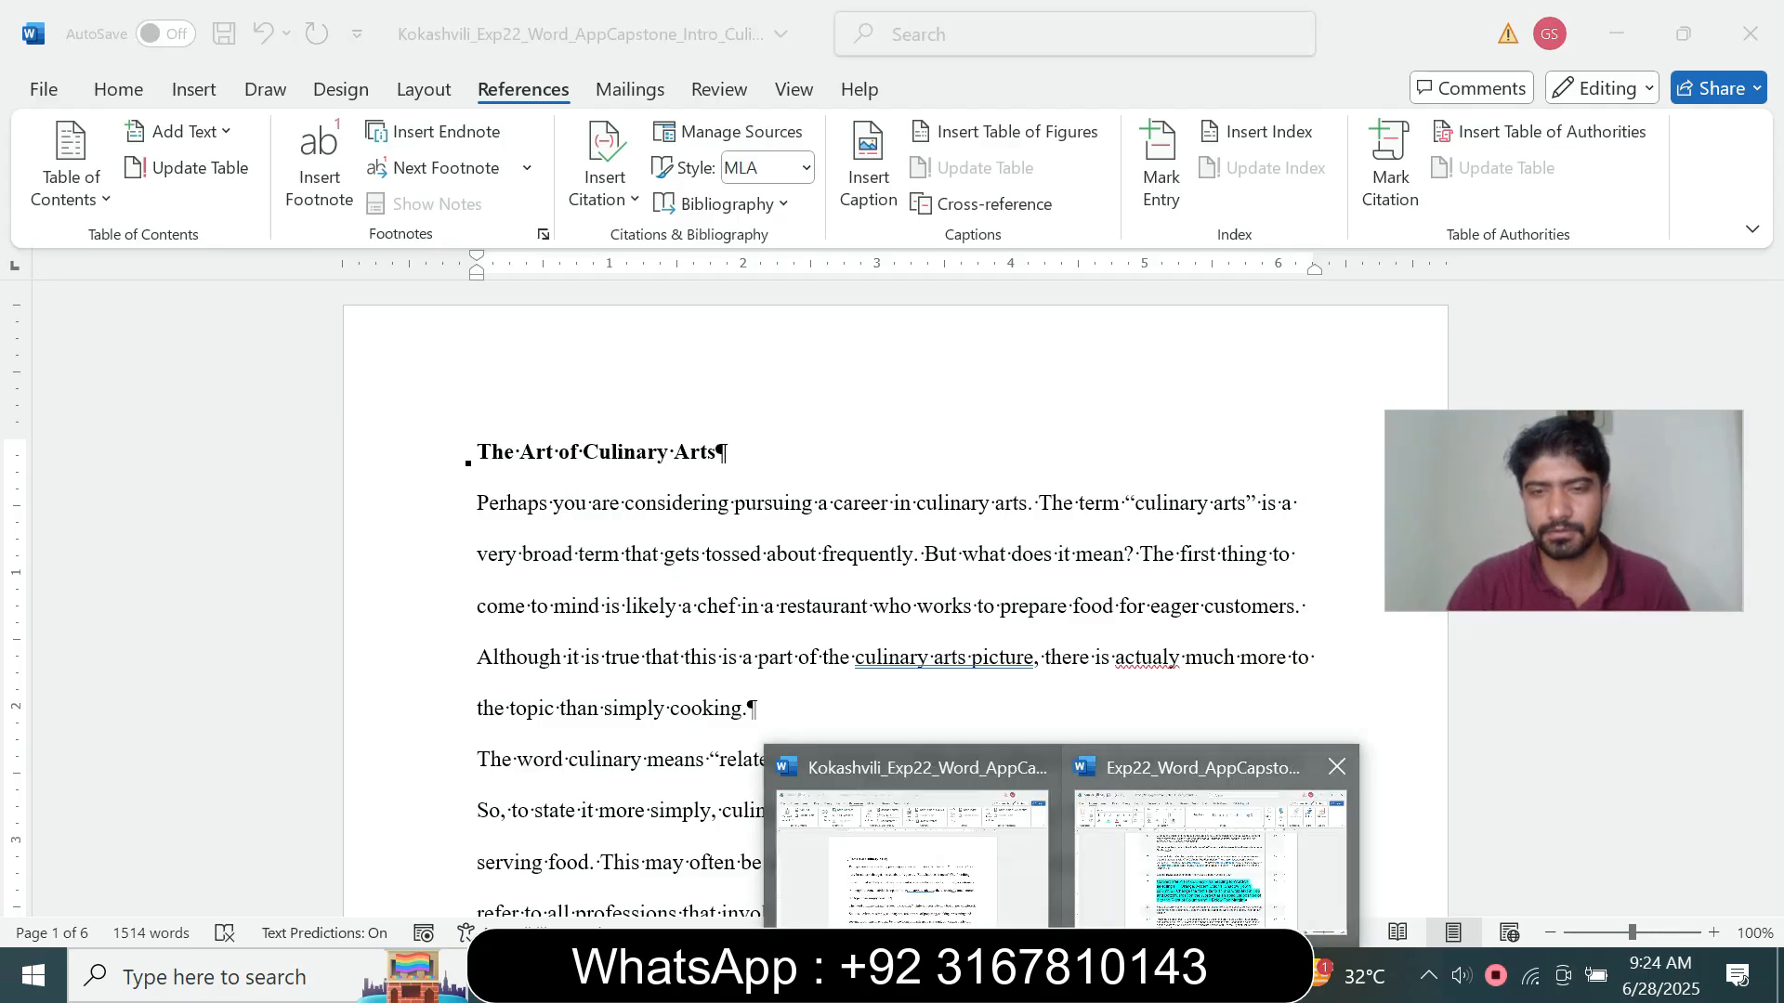
{"action": "left_click", "coordinate": [1209, 845]}
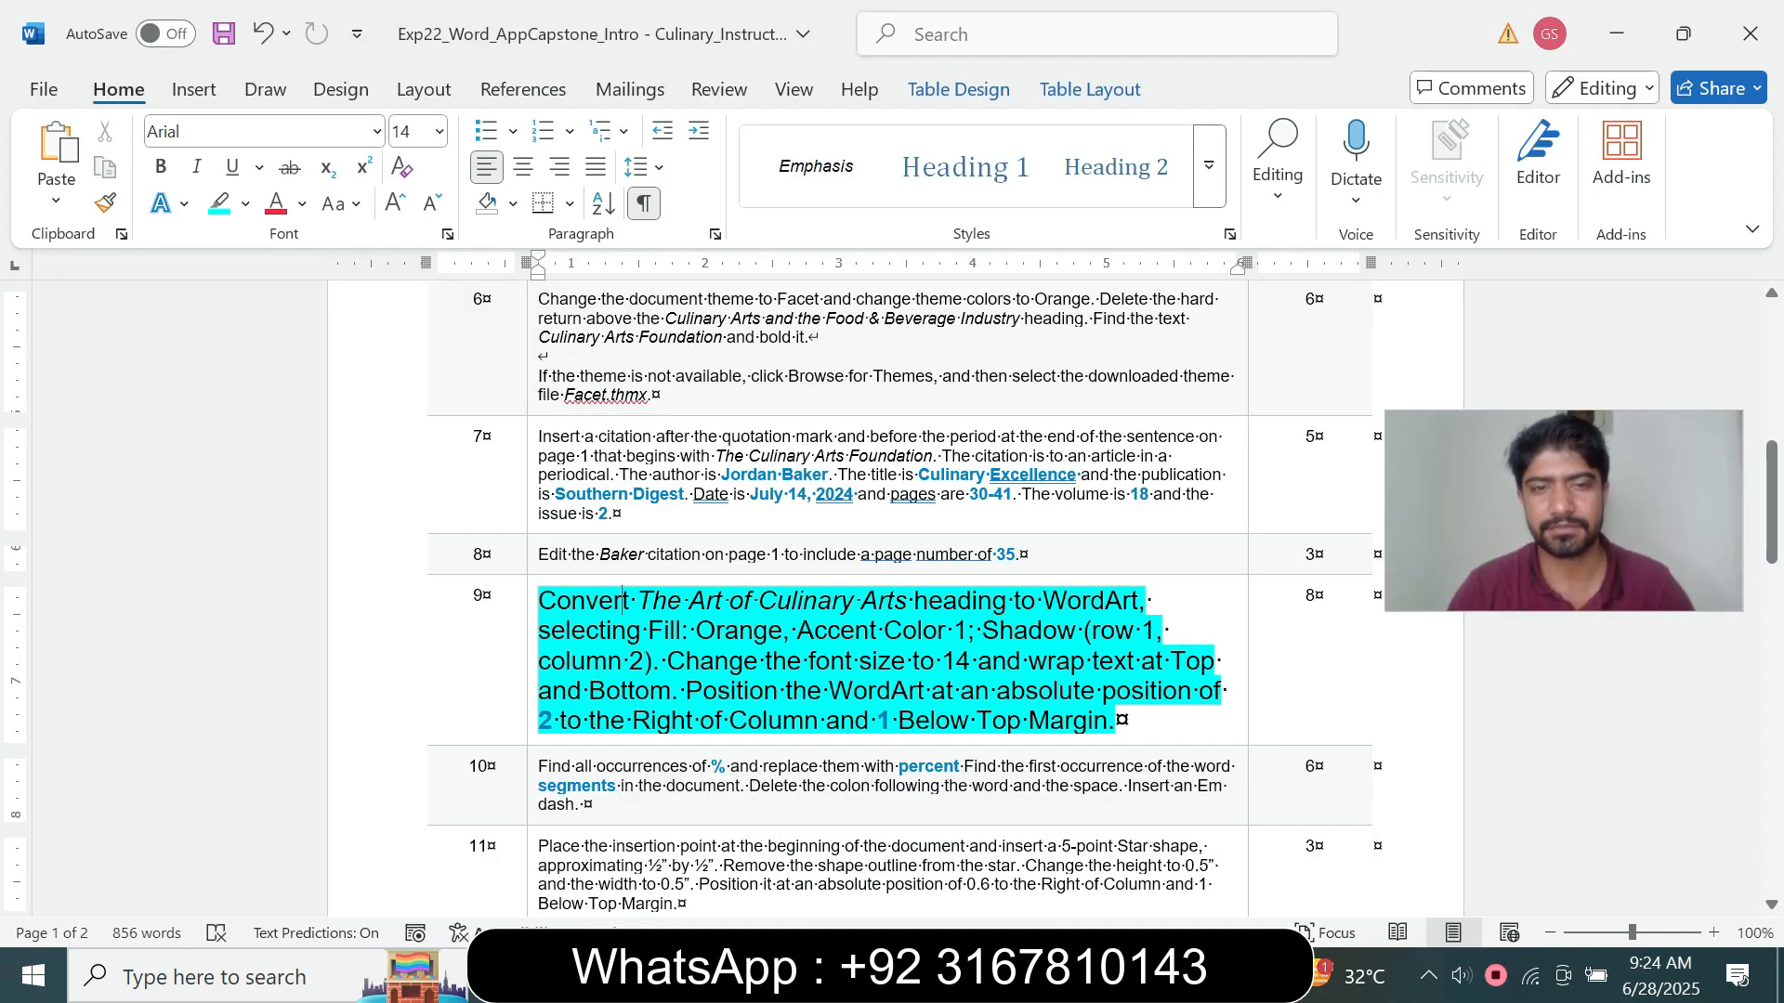
{"action": "left_click_drag", "start_coordinate": [622, 600], "coordinate": [756, 602]}
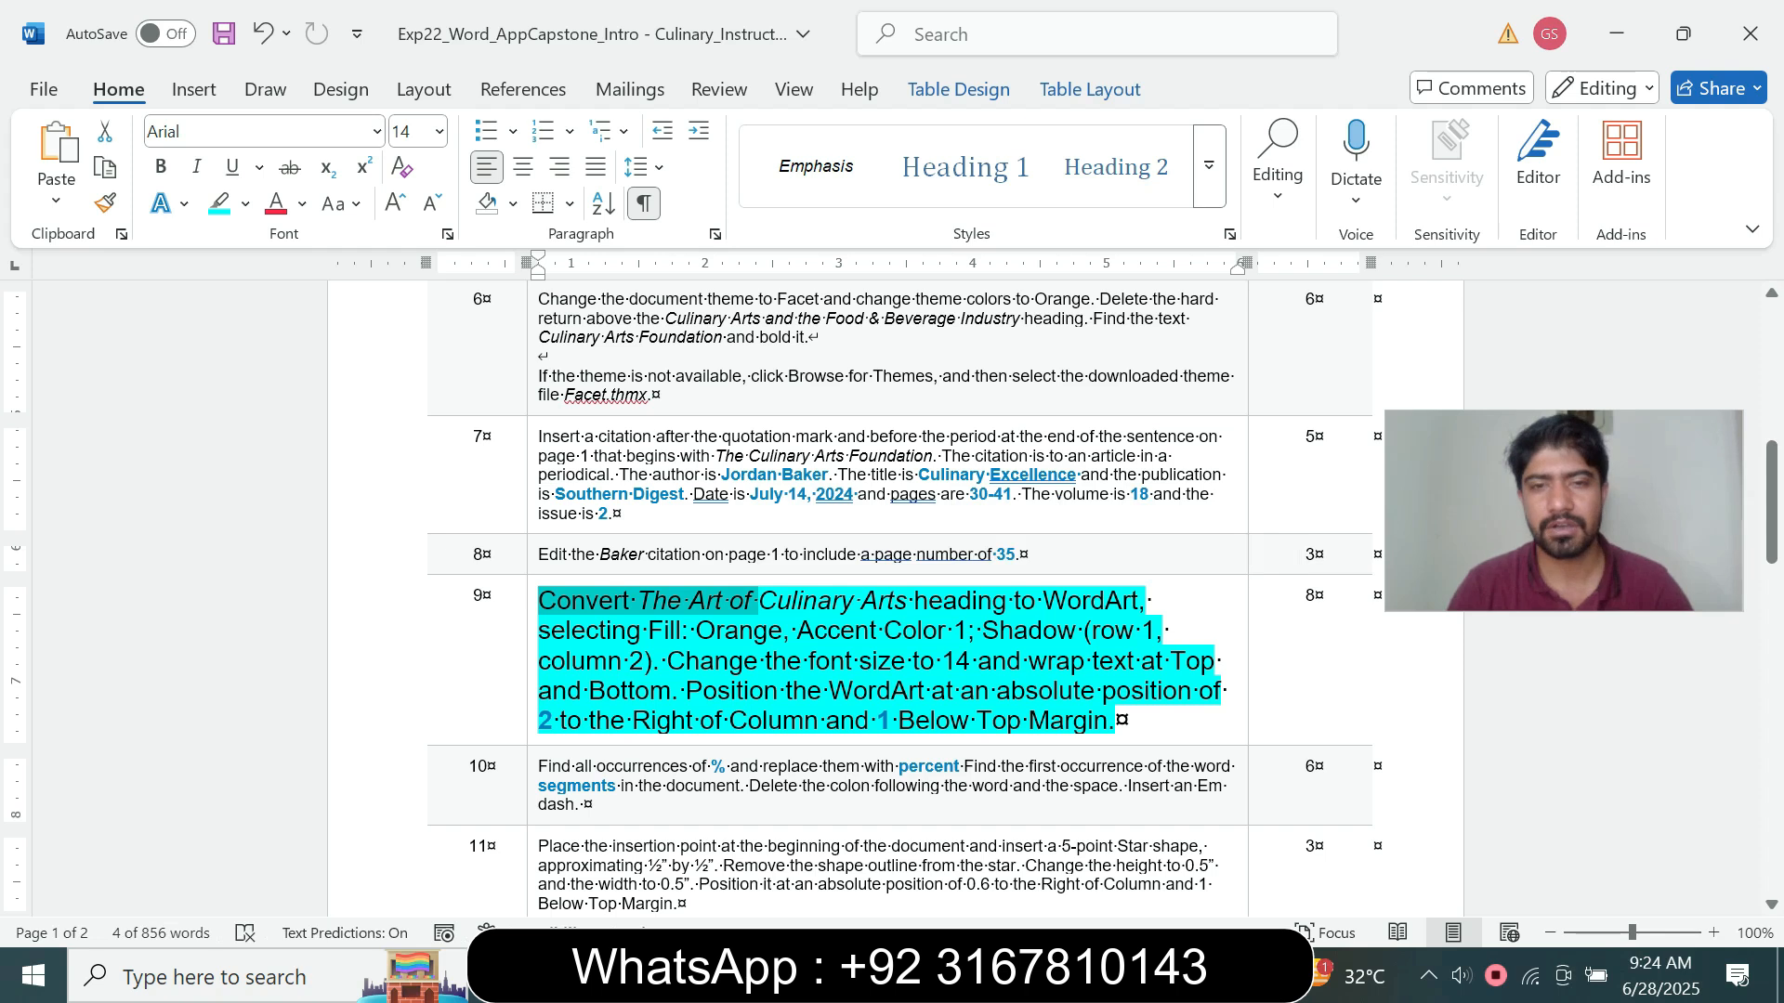
{"action": "mouse_move", "coordinate": [1061, 975]}
{"action": "left_click", "coordinate": [909, 855]}
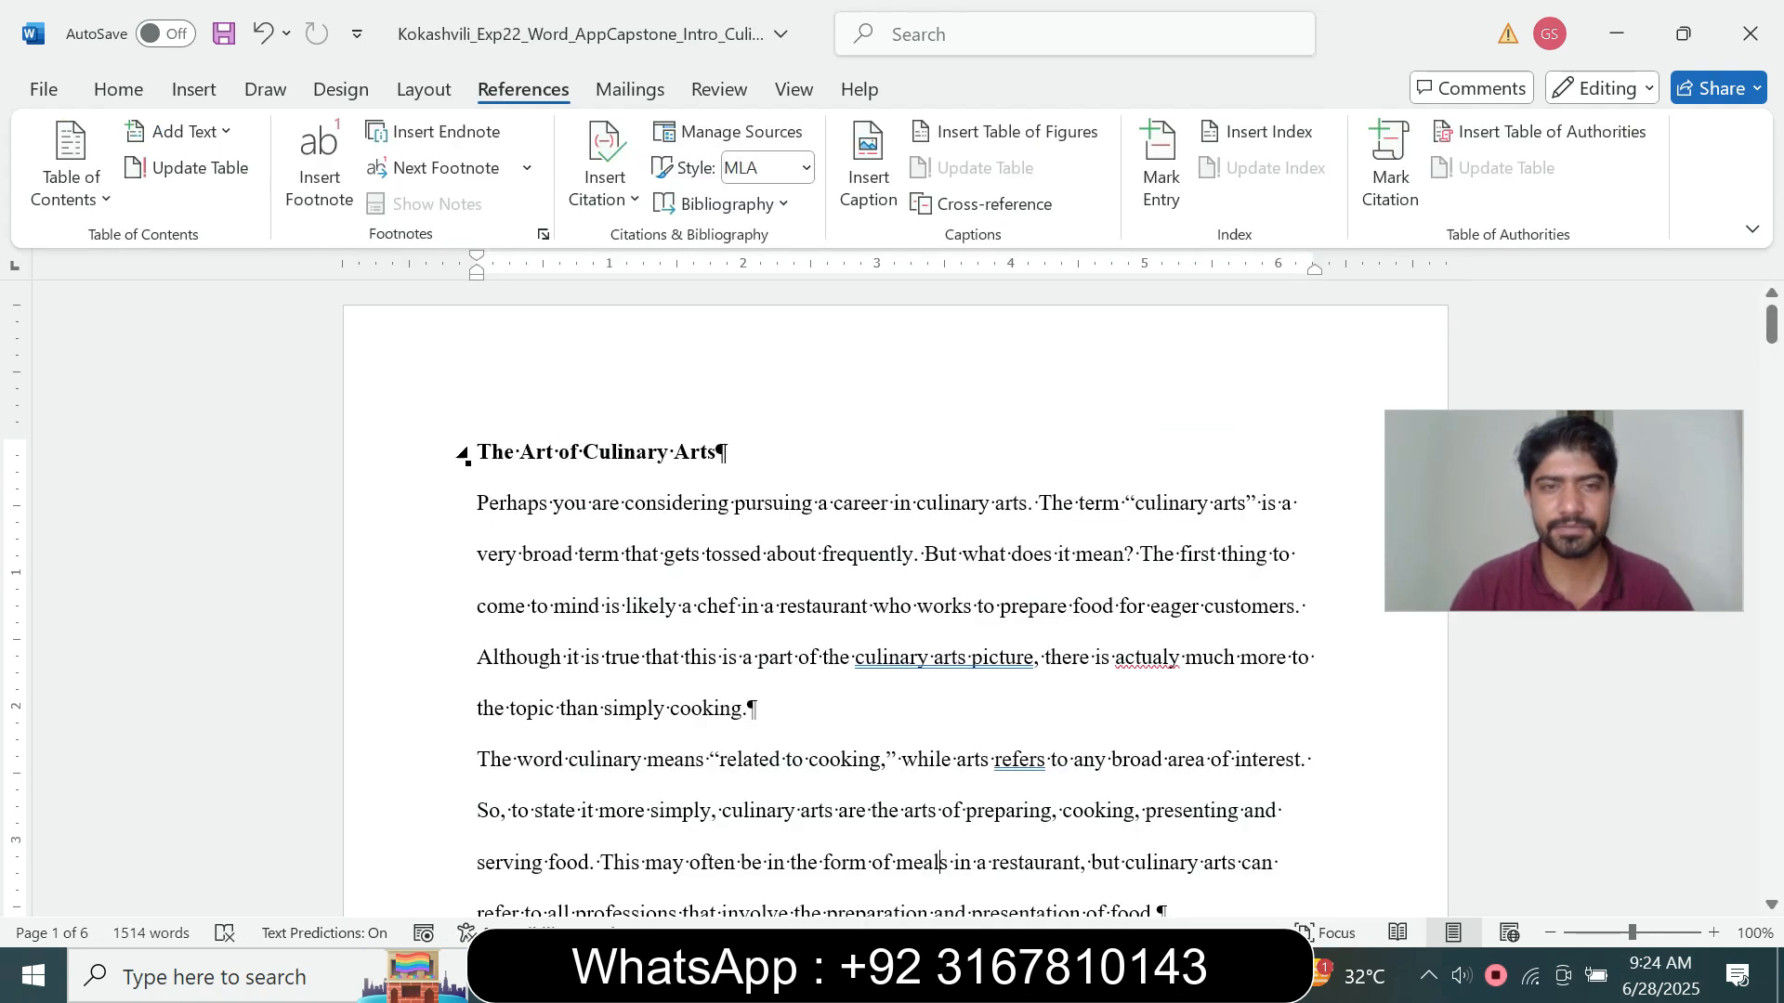
- Convert the heading The Art of Culinary Arts to WordArt with Fill: Orange, Accent color 1; Shadow, checking the style named in step 9
{"action": "left_click", "coordinate": [451, 452]}
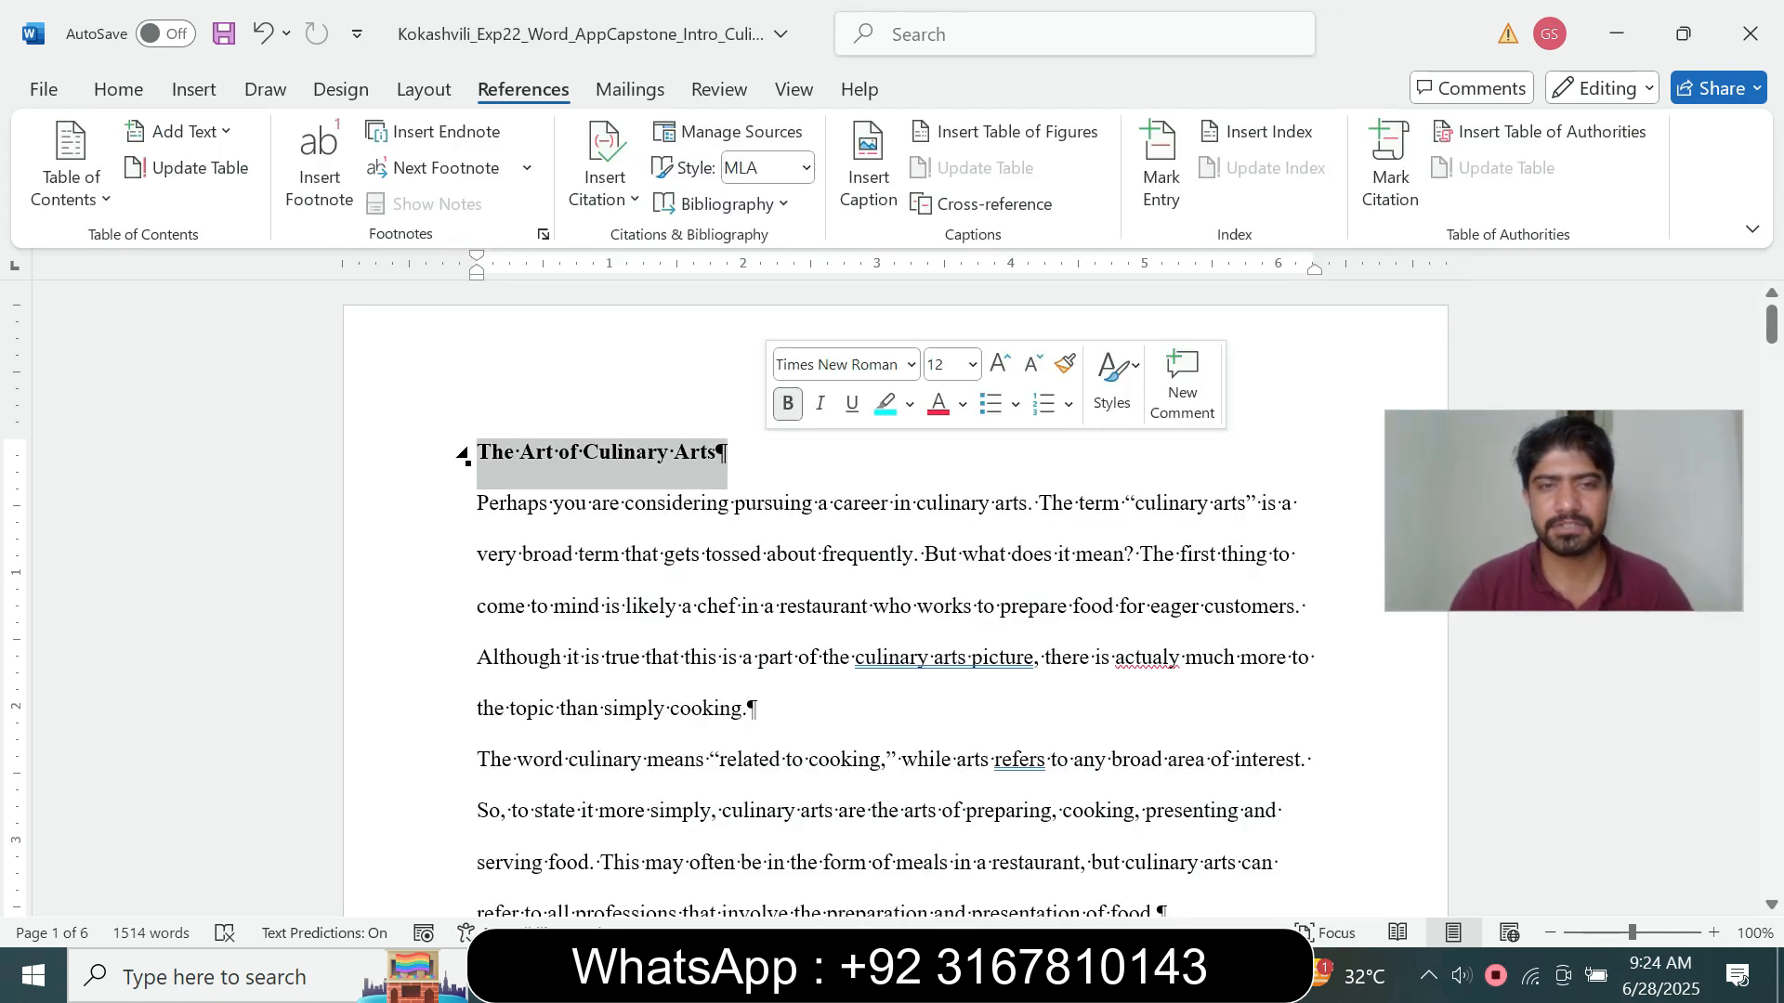
{"action": "mouse_move", "coordinate": [1061, 976]}
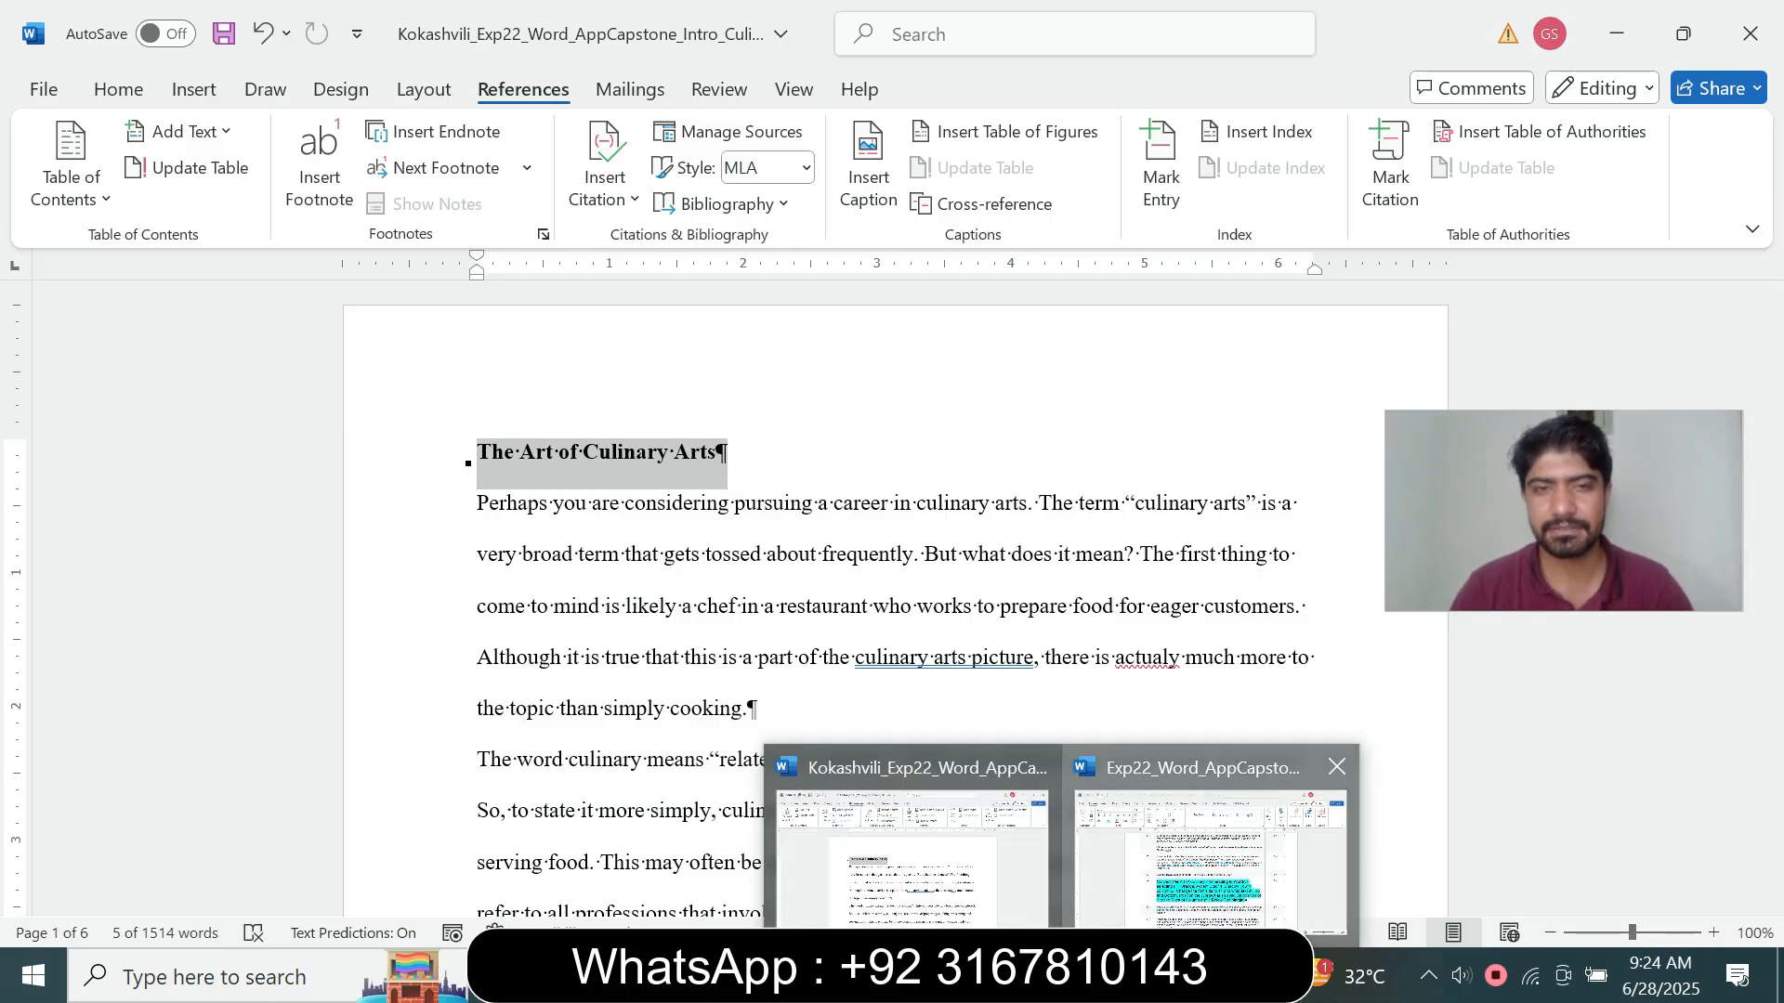
{"action": "left_click", "coordinate": [1204, 869]}
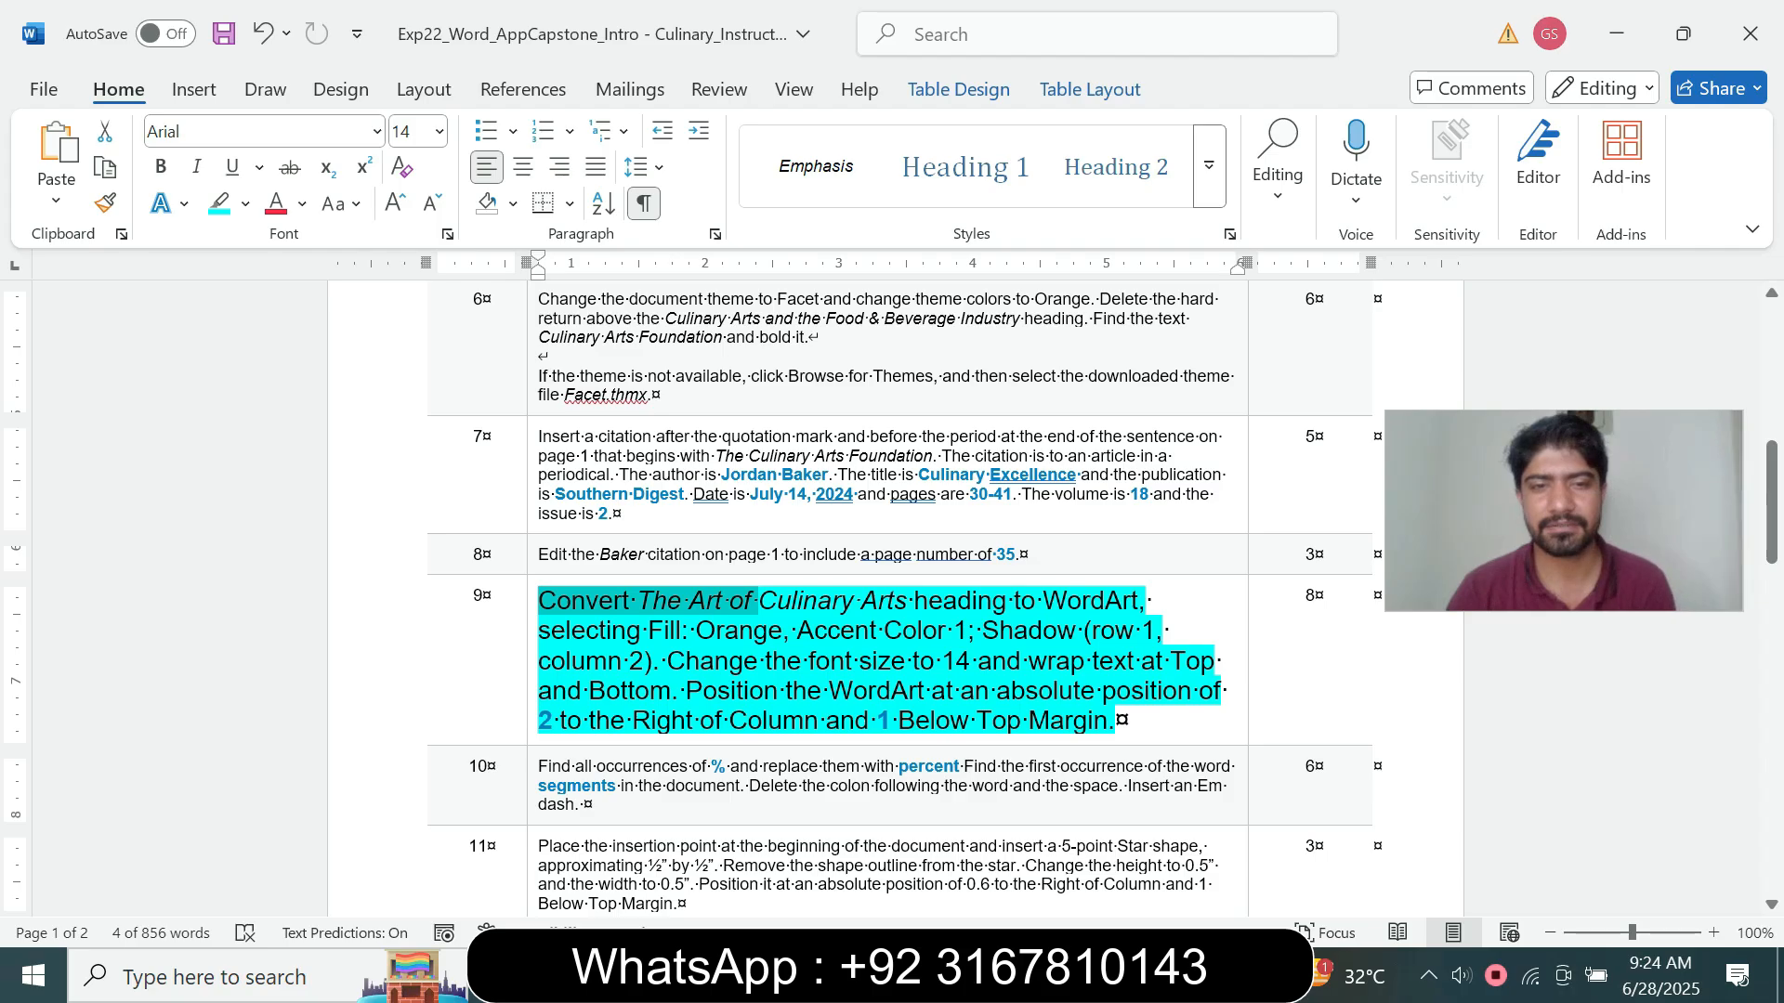
{"action": "left_click_drag", "start_coordinate": [696, 631], "coordinate": [952, 631]}
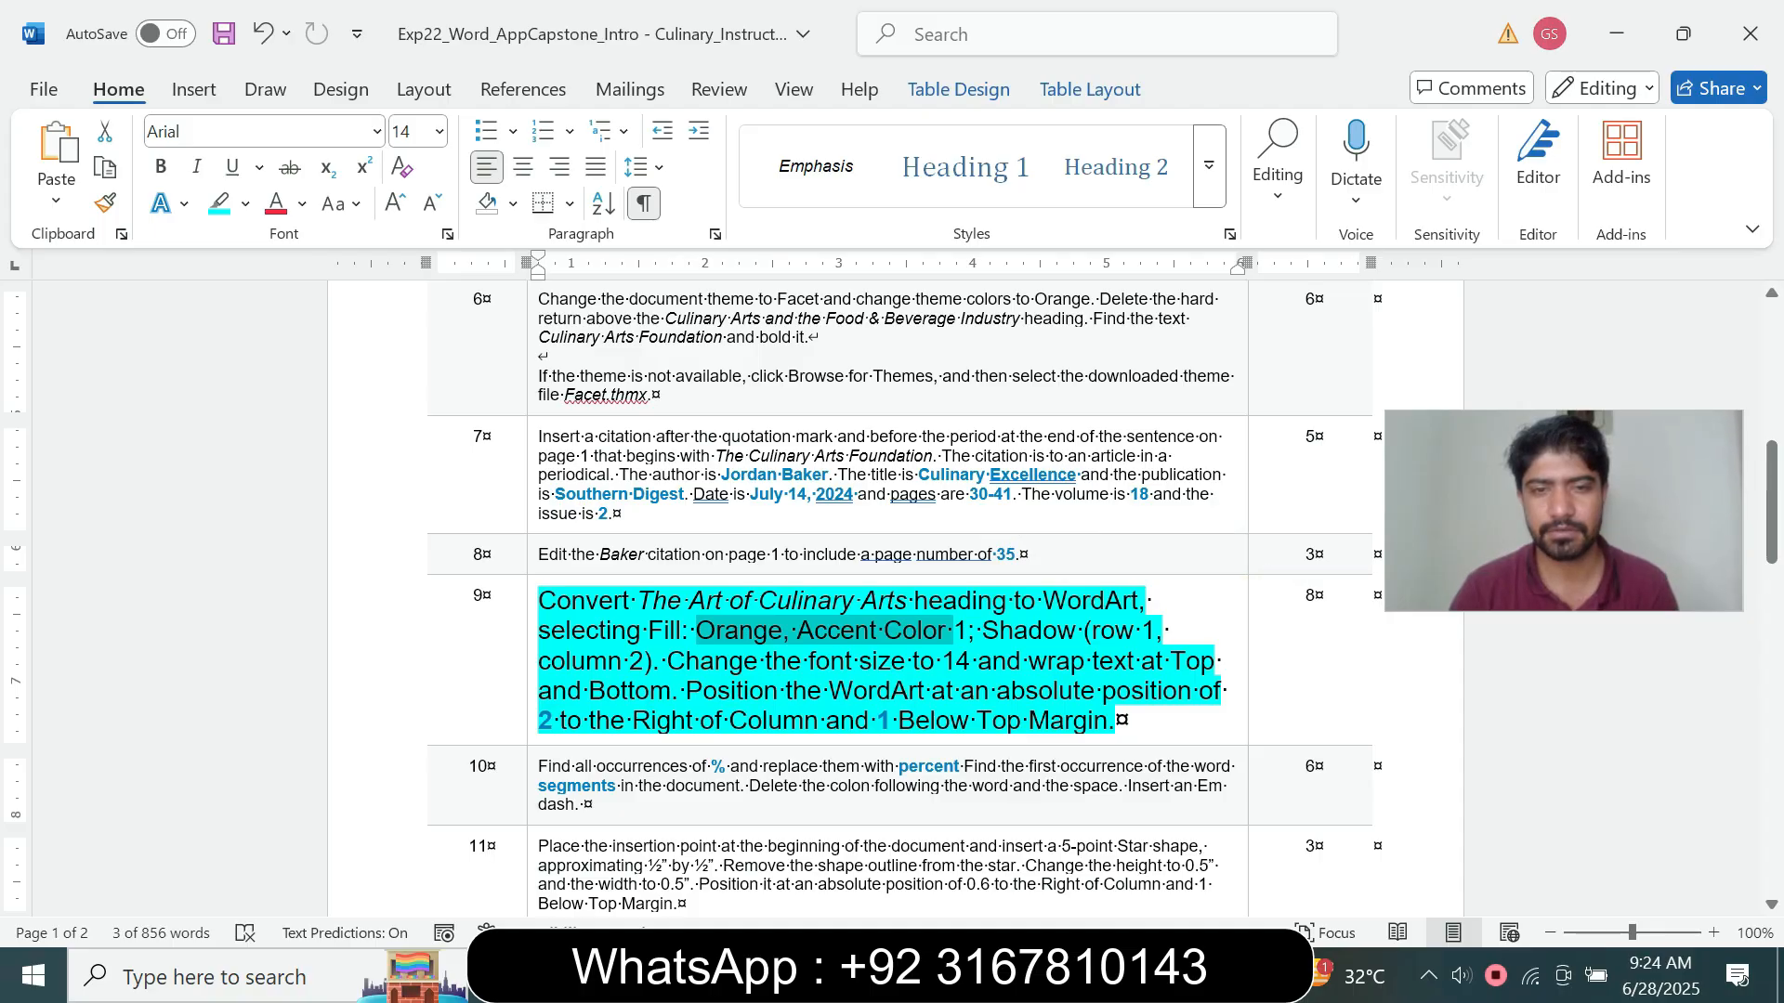
{"action": "mouse_move", "coordinate": [1062, 976]}
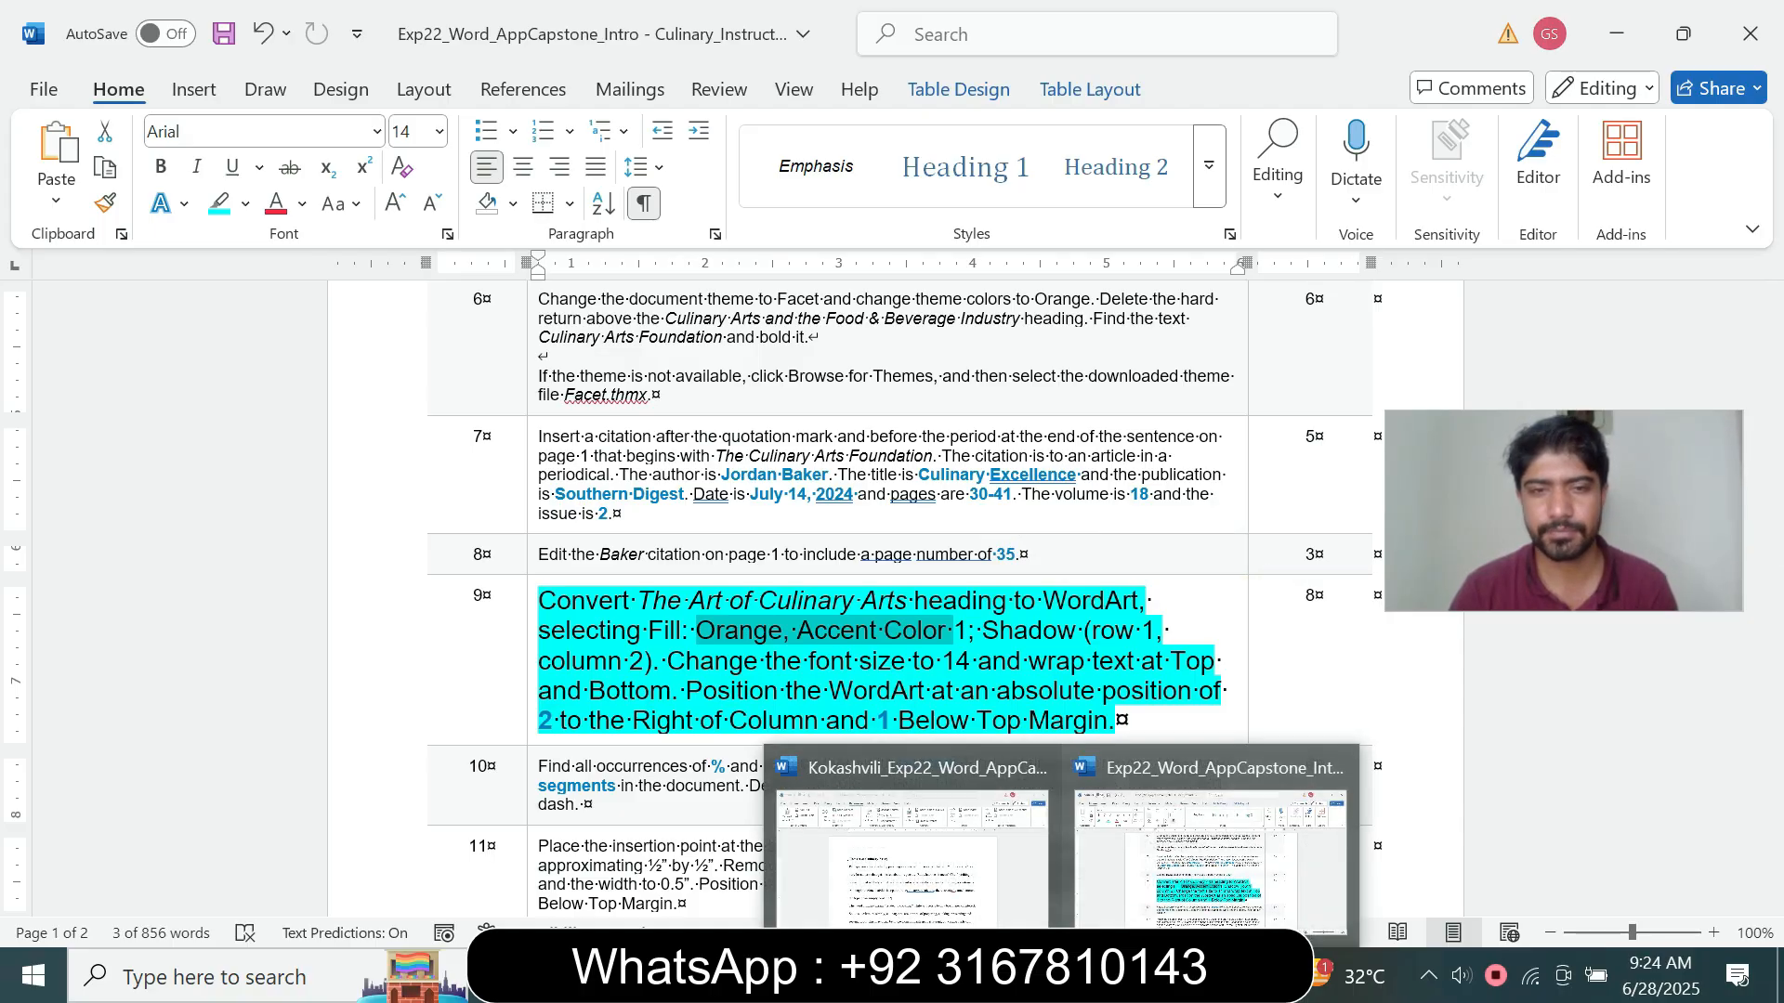
{"action": "left_click", "coordinate": [915, 851]}
{"action": "left_click", "coordinate": [193, 89]}
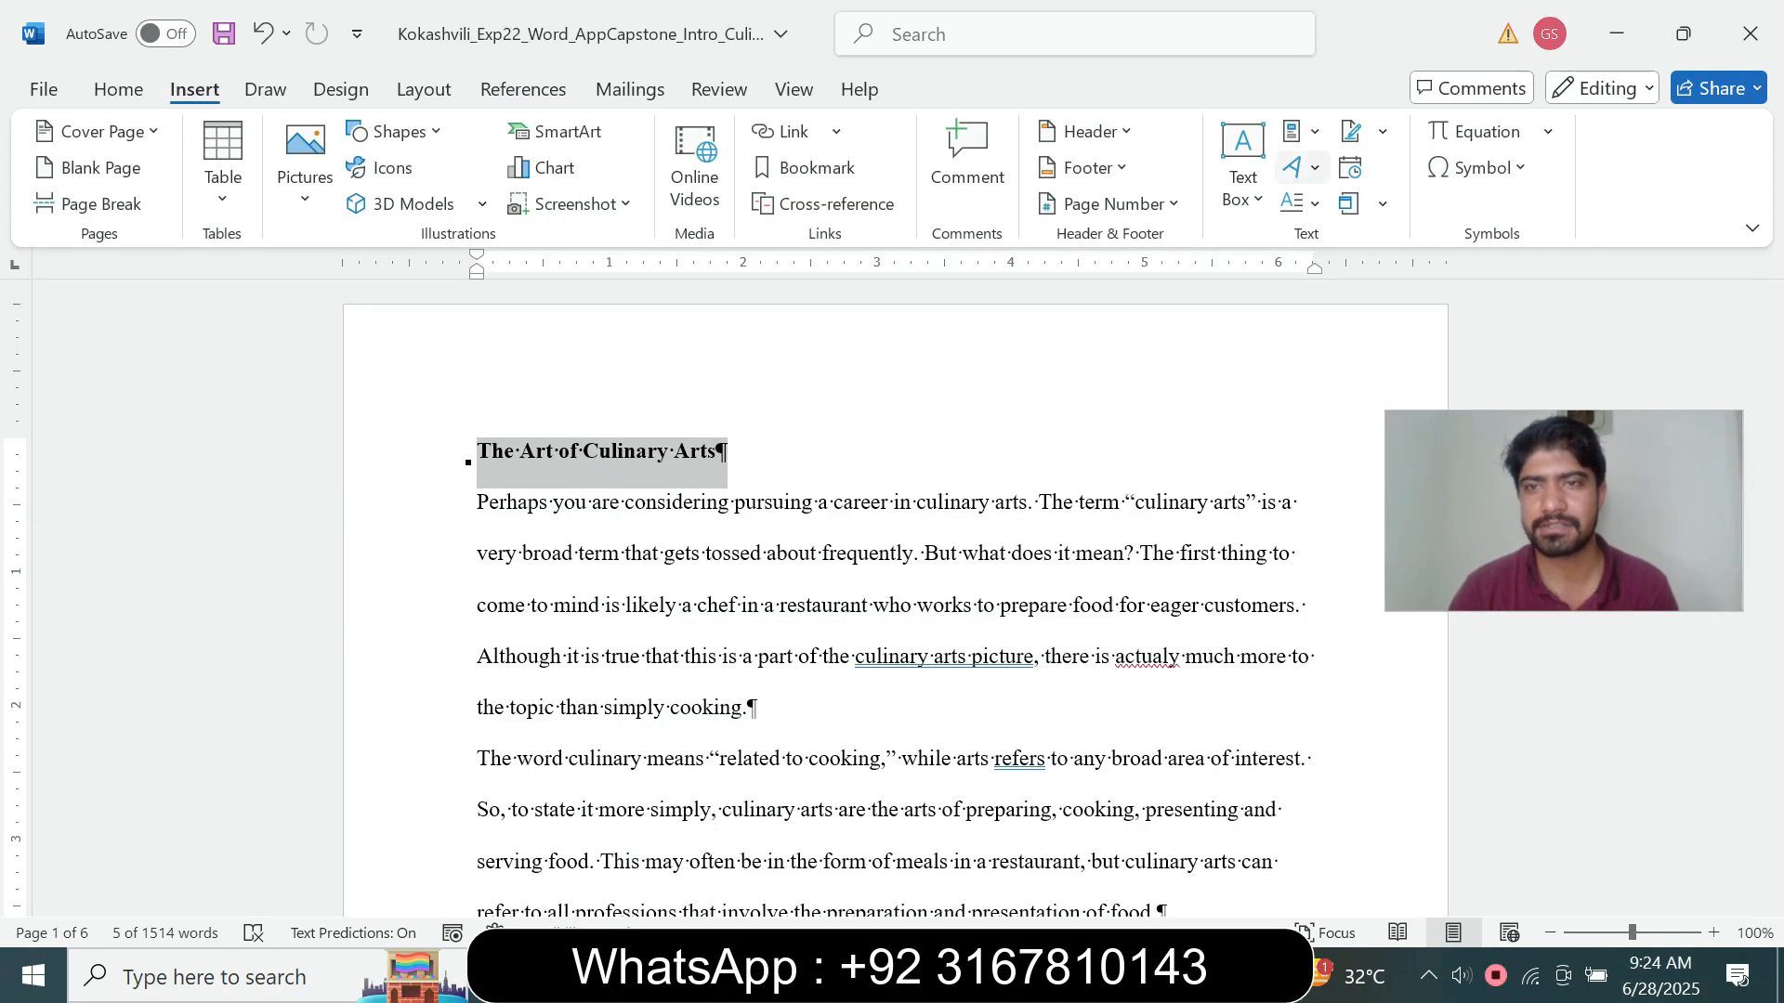
{"action": "left_click", "coordinate": [1293, 167]}
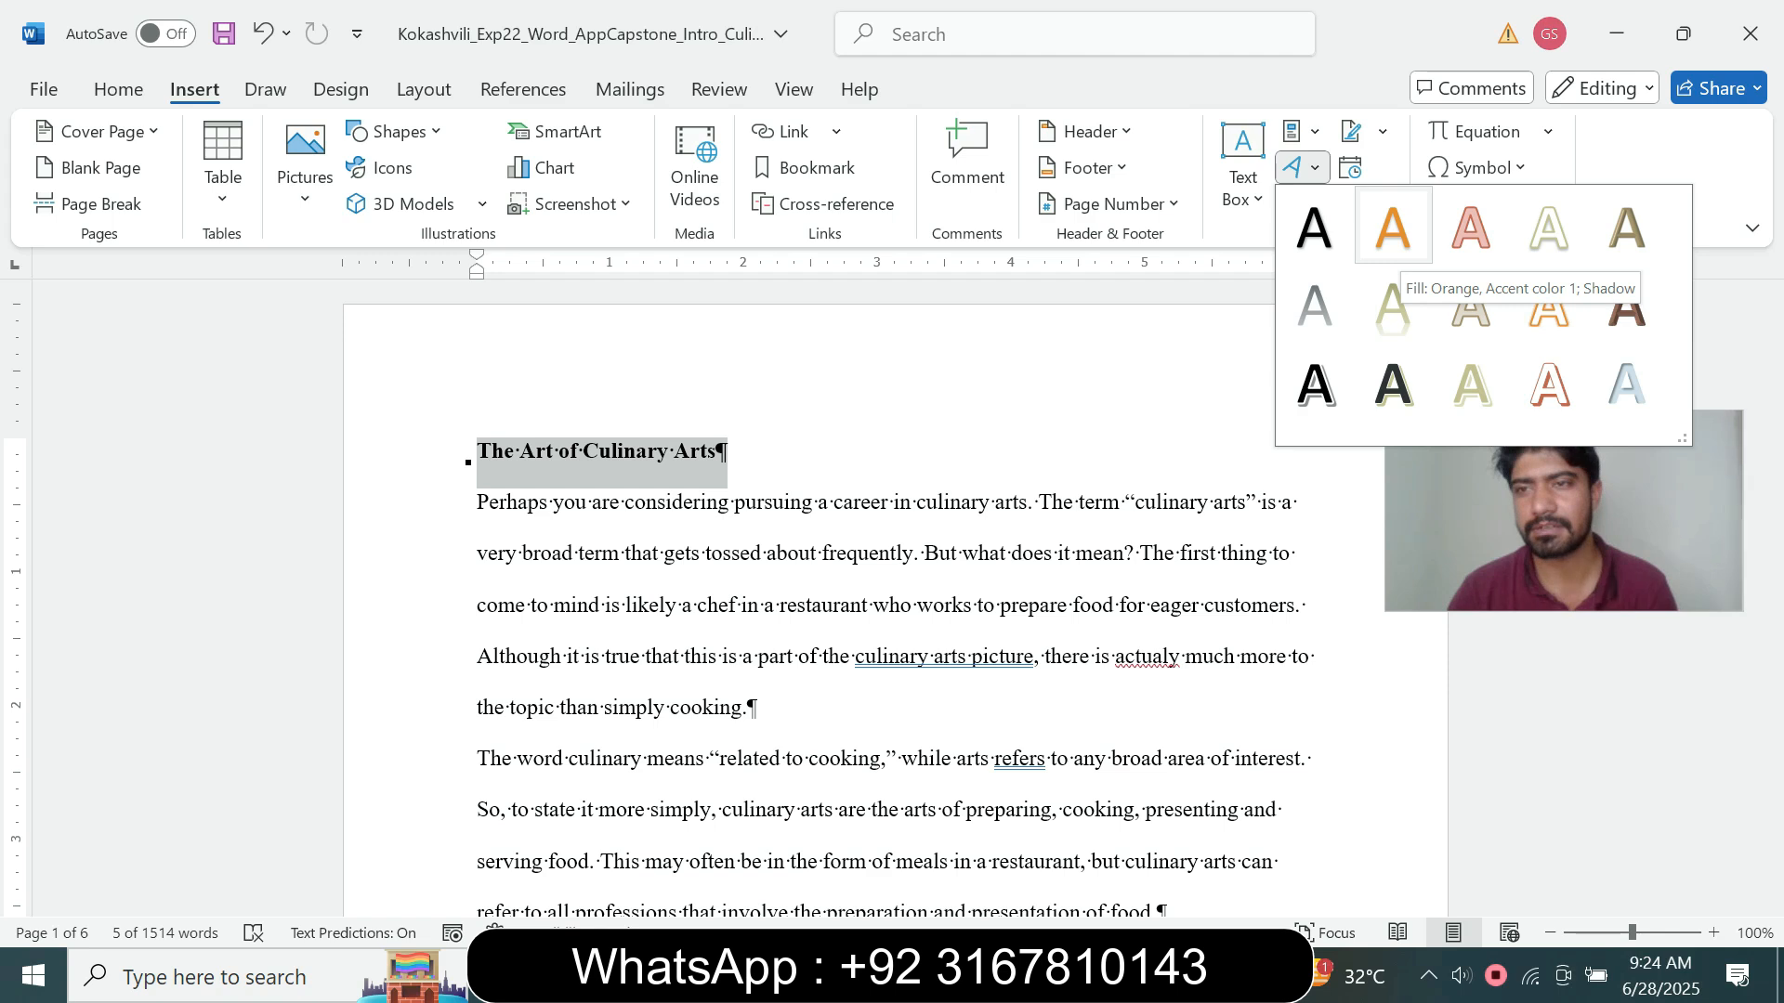
{"action": "left_click", "coordinate": [1392, 227]}
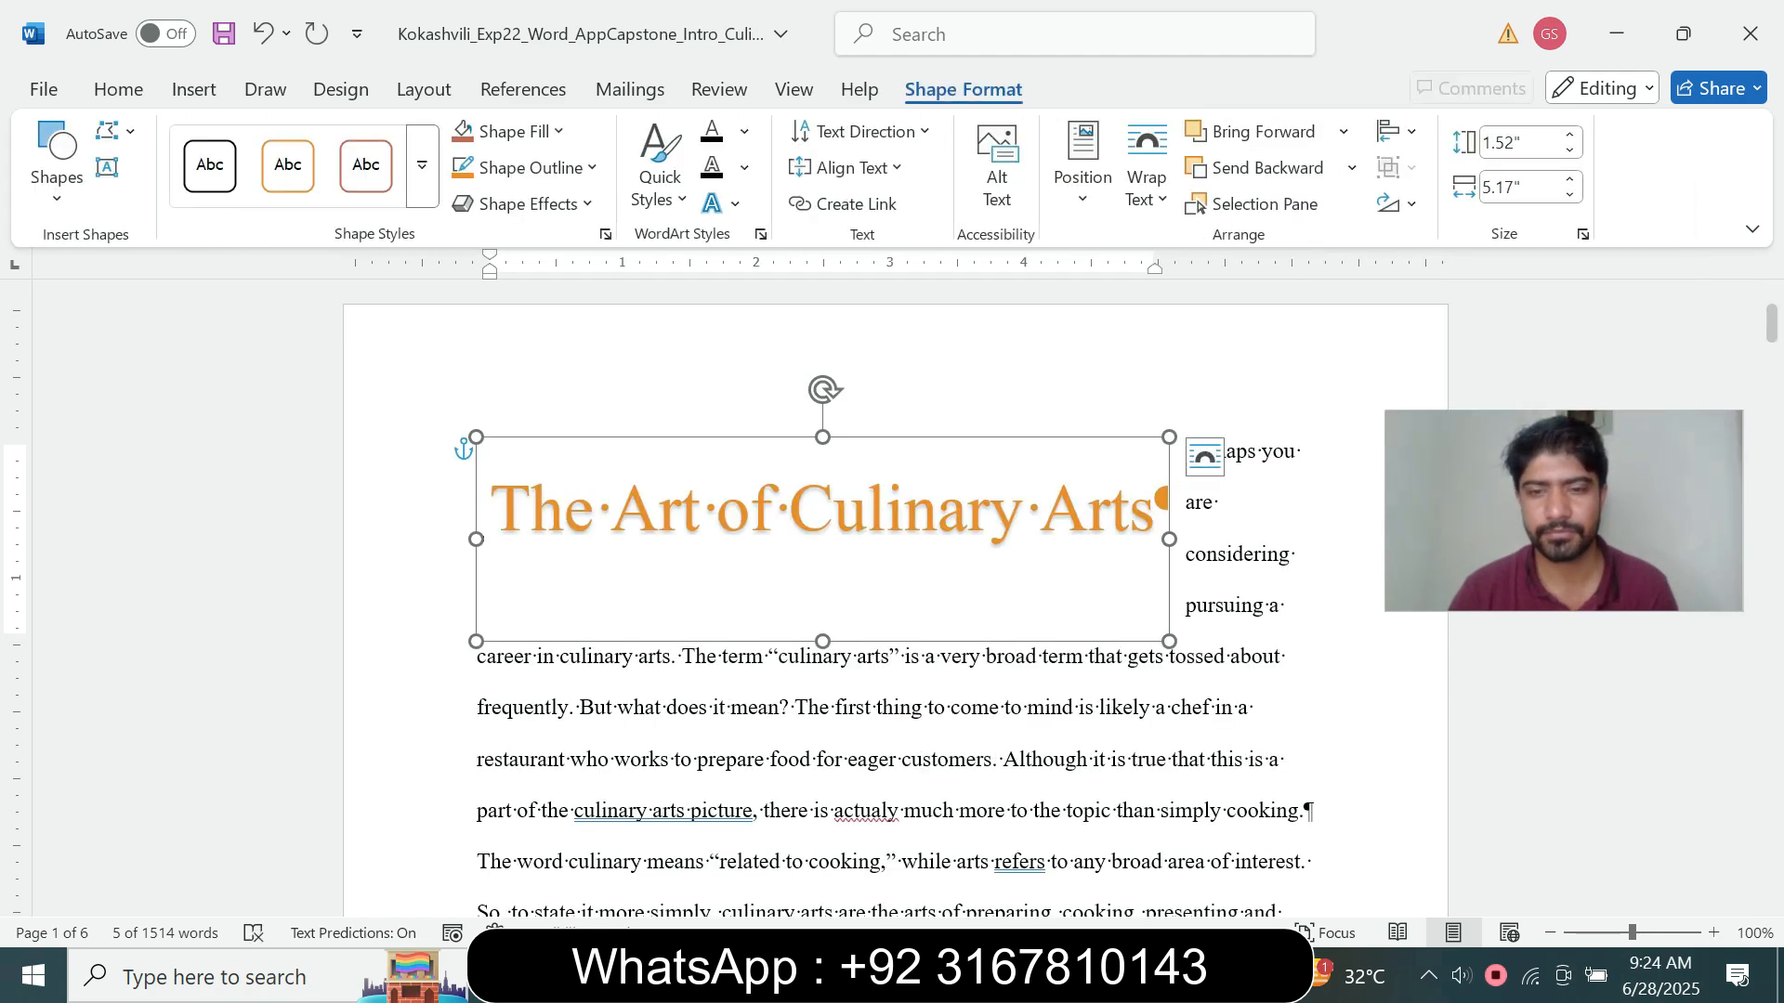
- Recheck the font size required in step 9 and set the WordArt heading's text to 14 pt
{"action": "mouse_move", "coordinate": [1061, 976]}
{"action": "left_click", "coordinate": [1208, 836]}
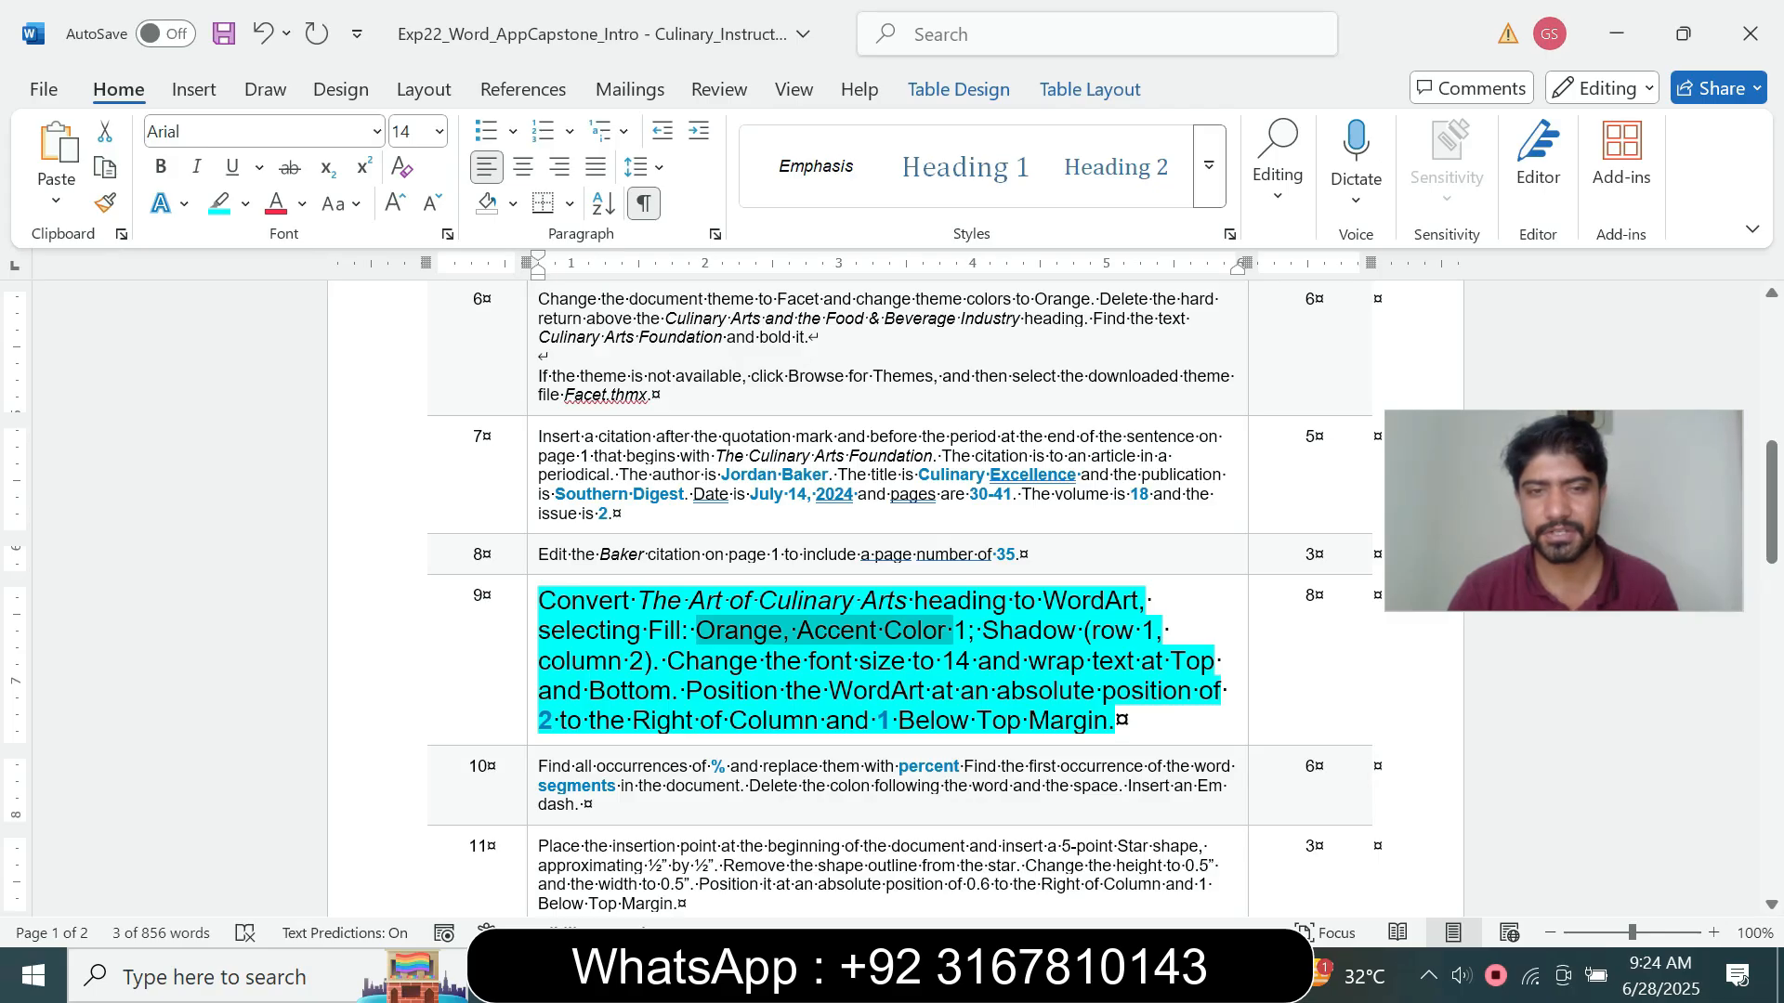
{"action": "left_click", "coordinate": [667, 662]}
{"action": "left_click_drag", "start_coordinate": [667, 661], "coordinate": [933, 665]}
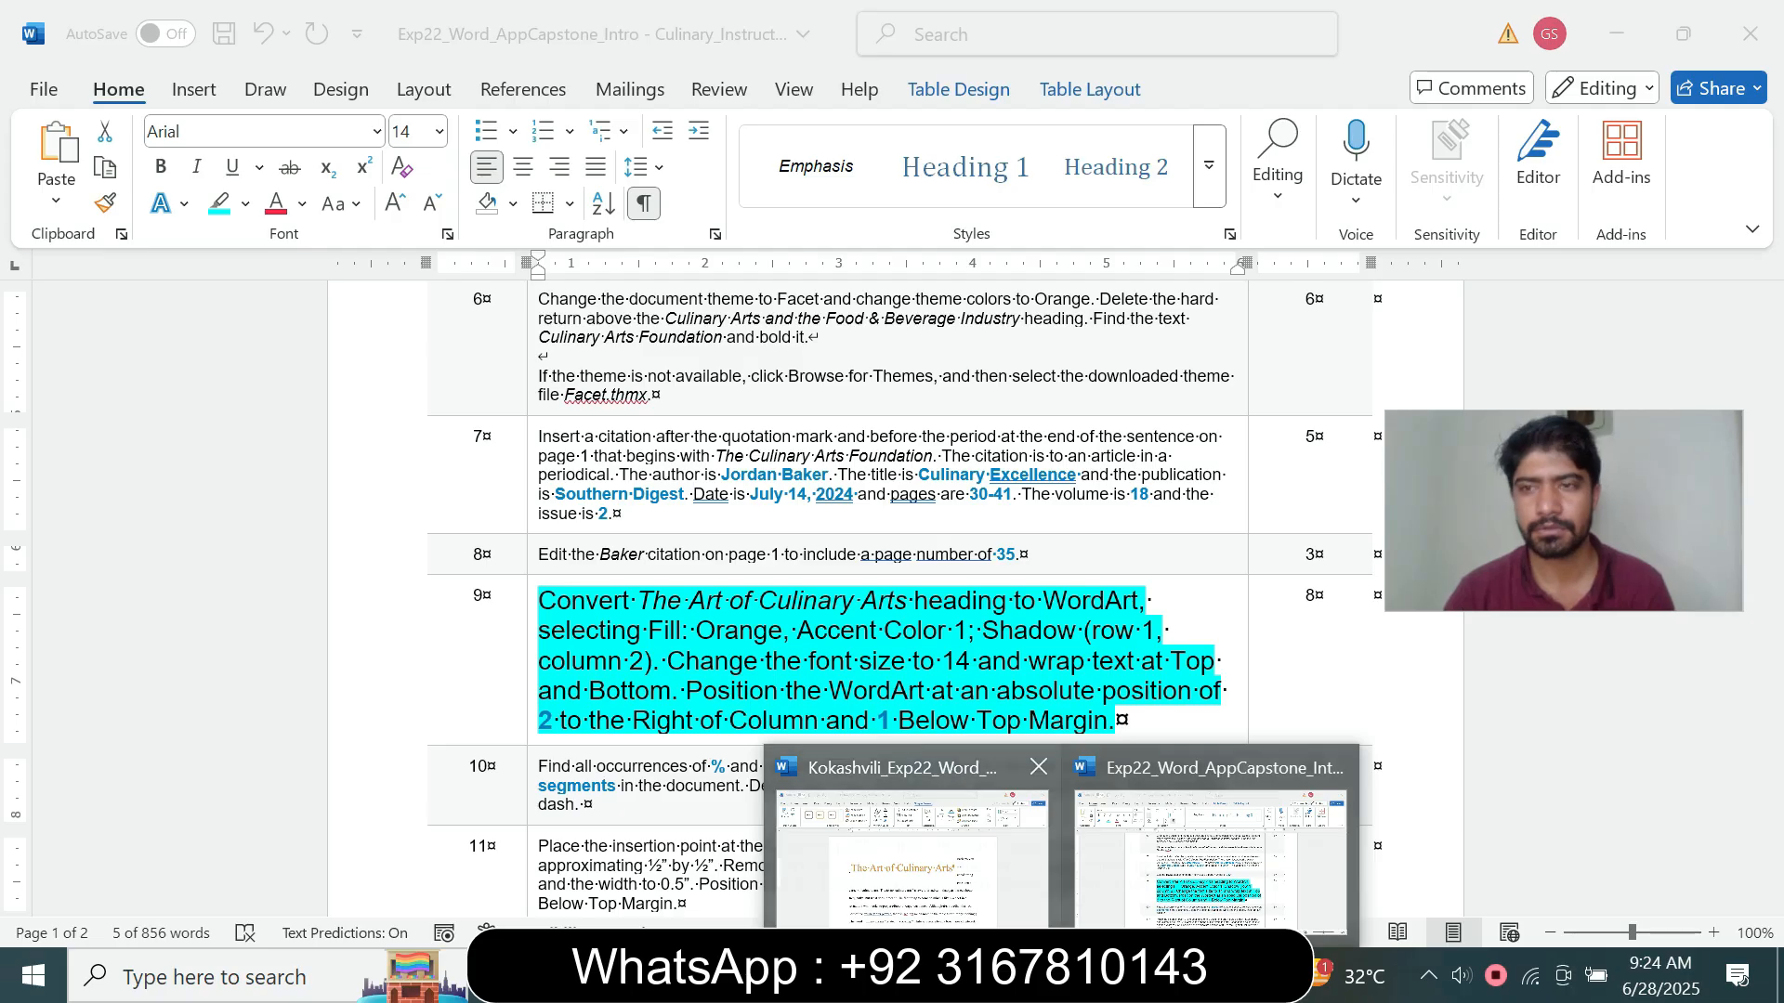
{"action": "left_click", "coordinate": [911, 846]}
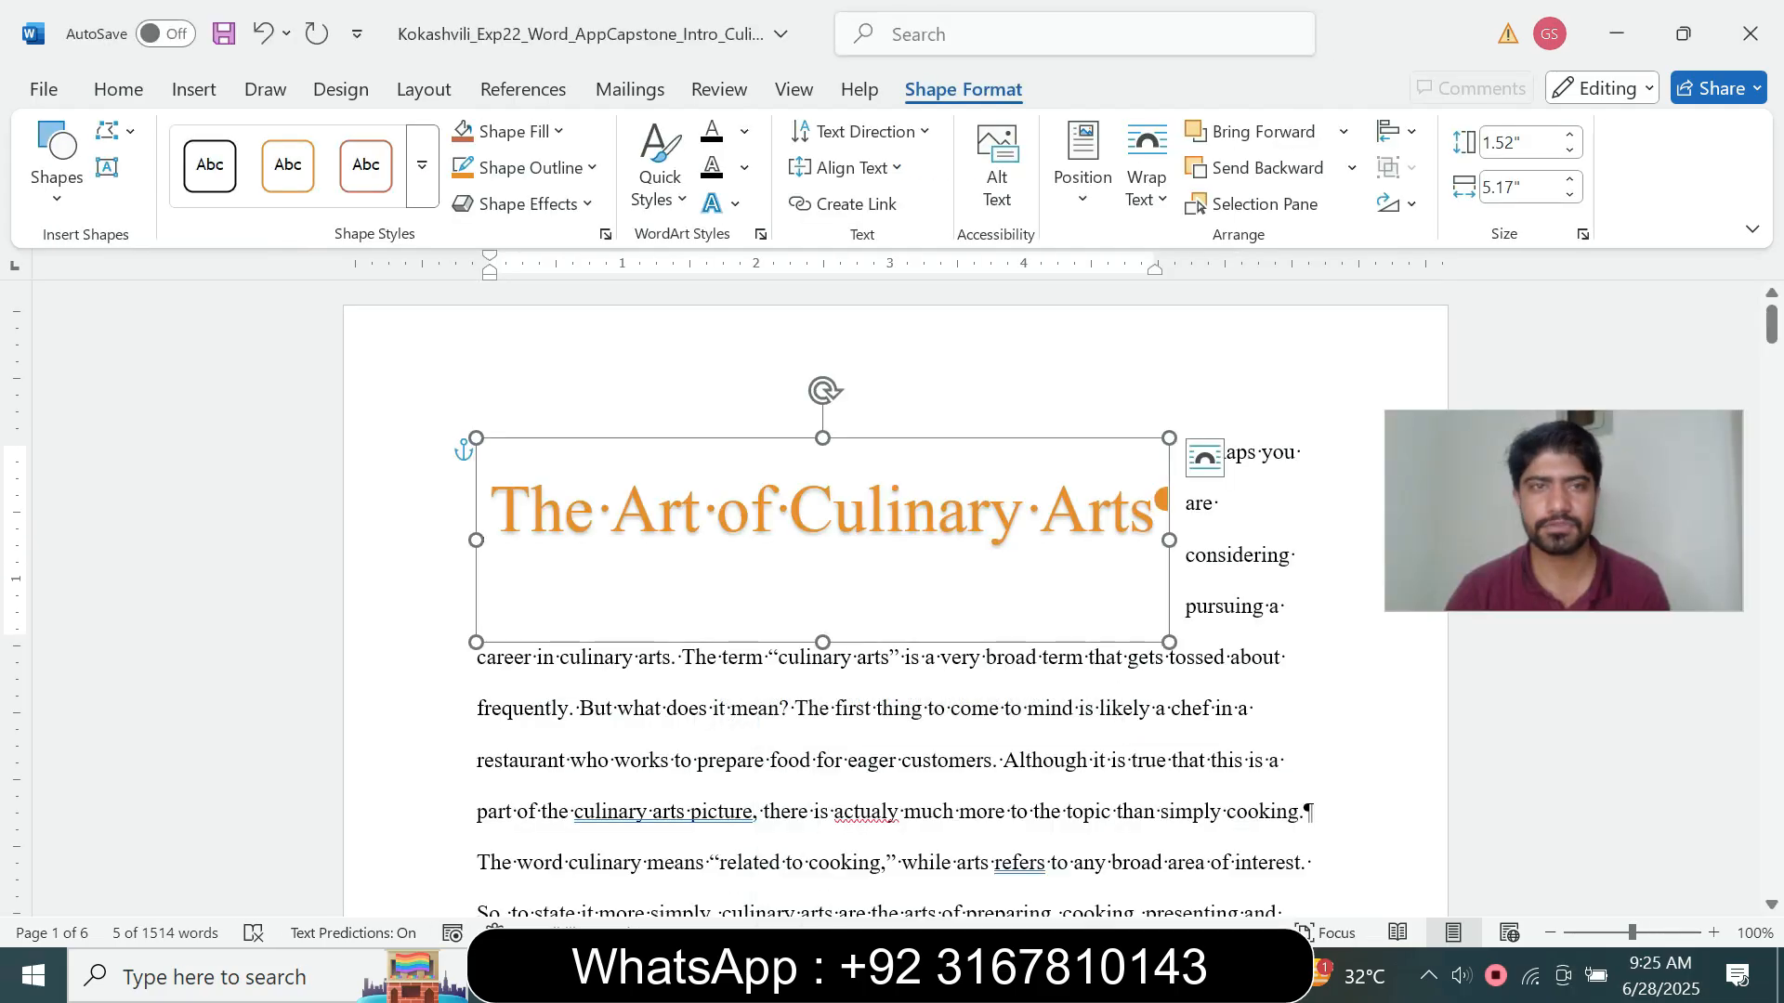
{"action": "left_click", "coordinate": [118, 89]}
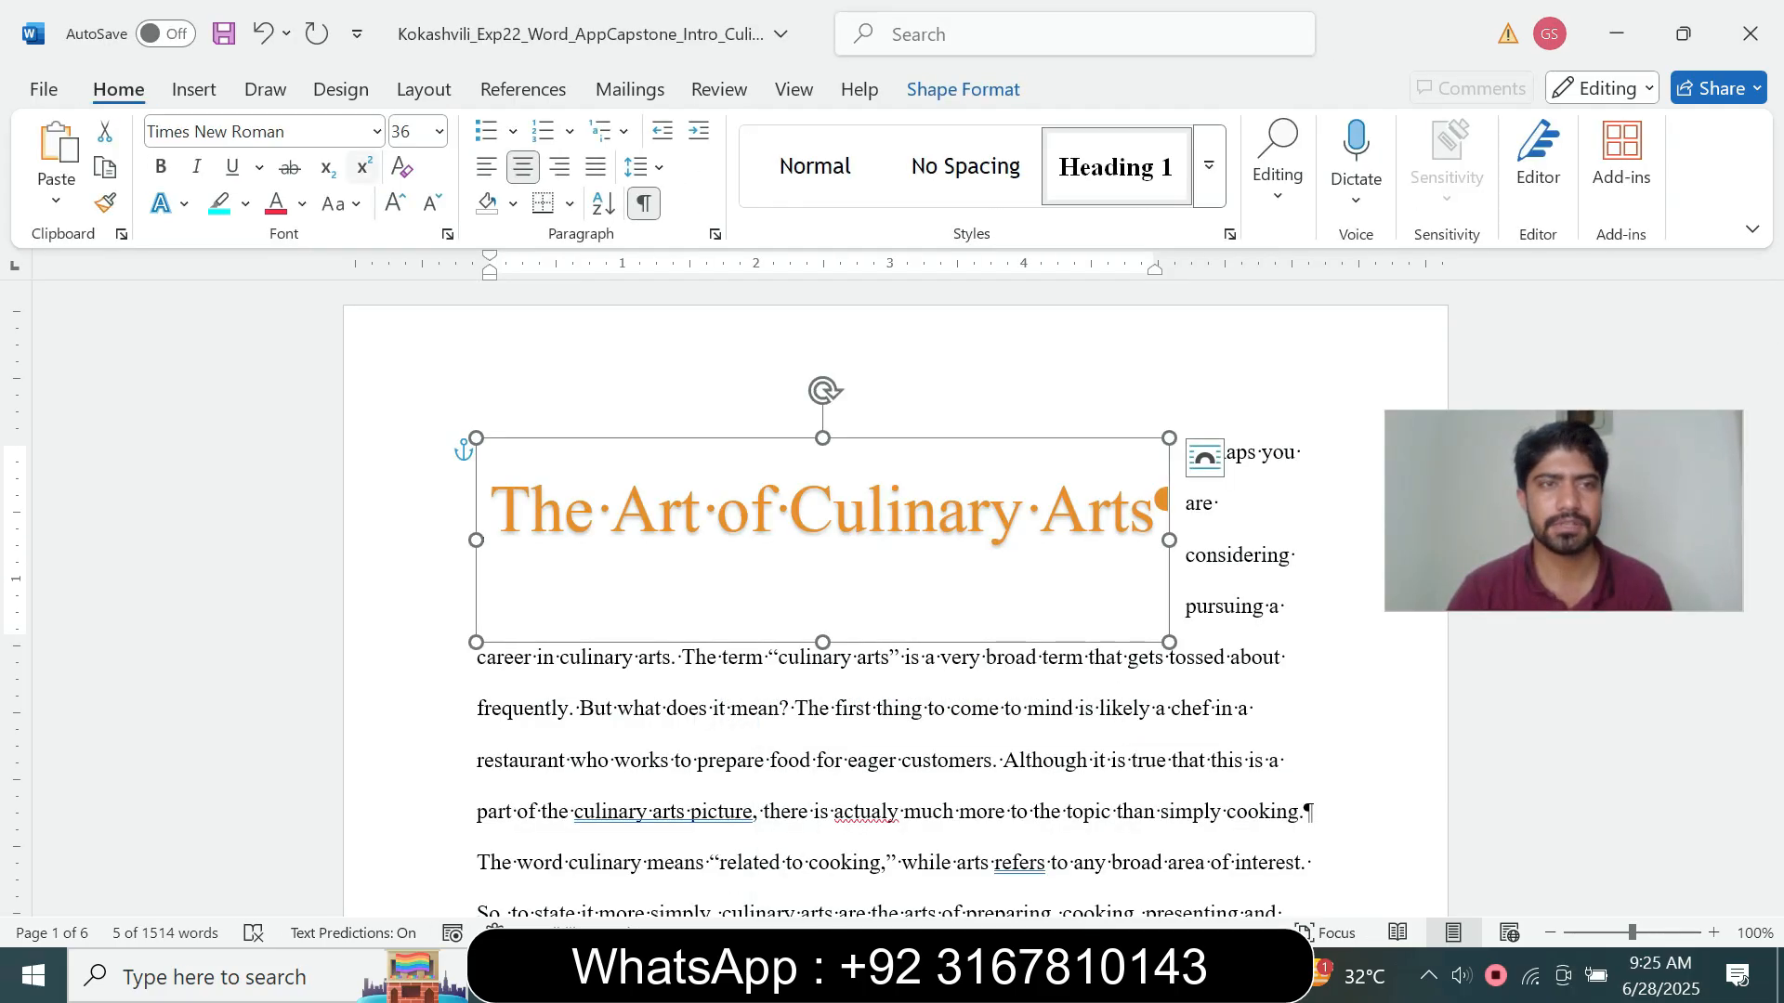
{"action": "left_click", "coordinate": [440, 132]}
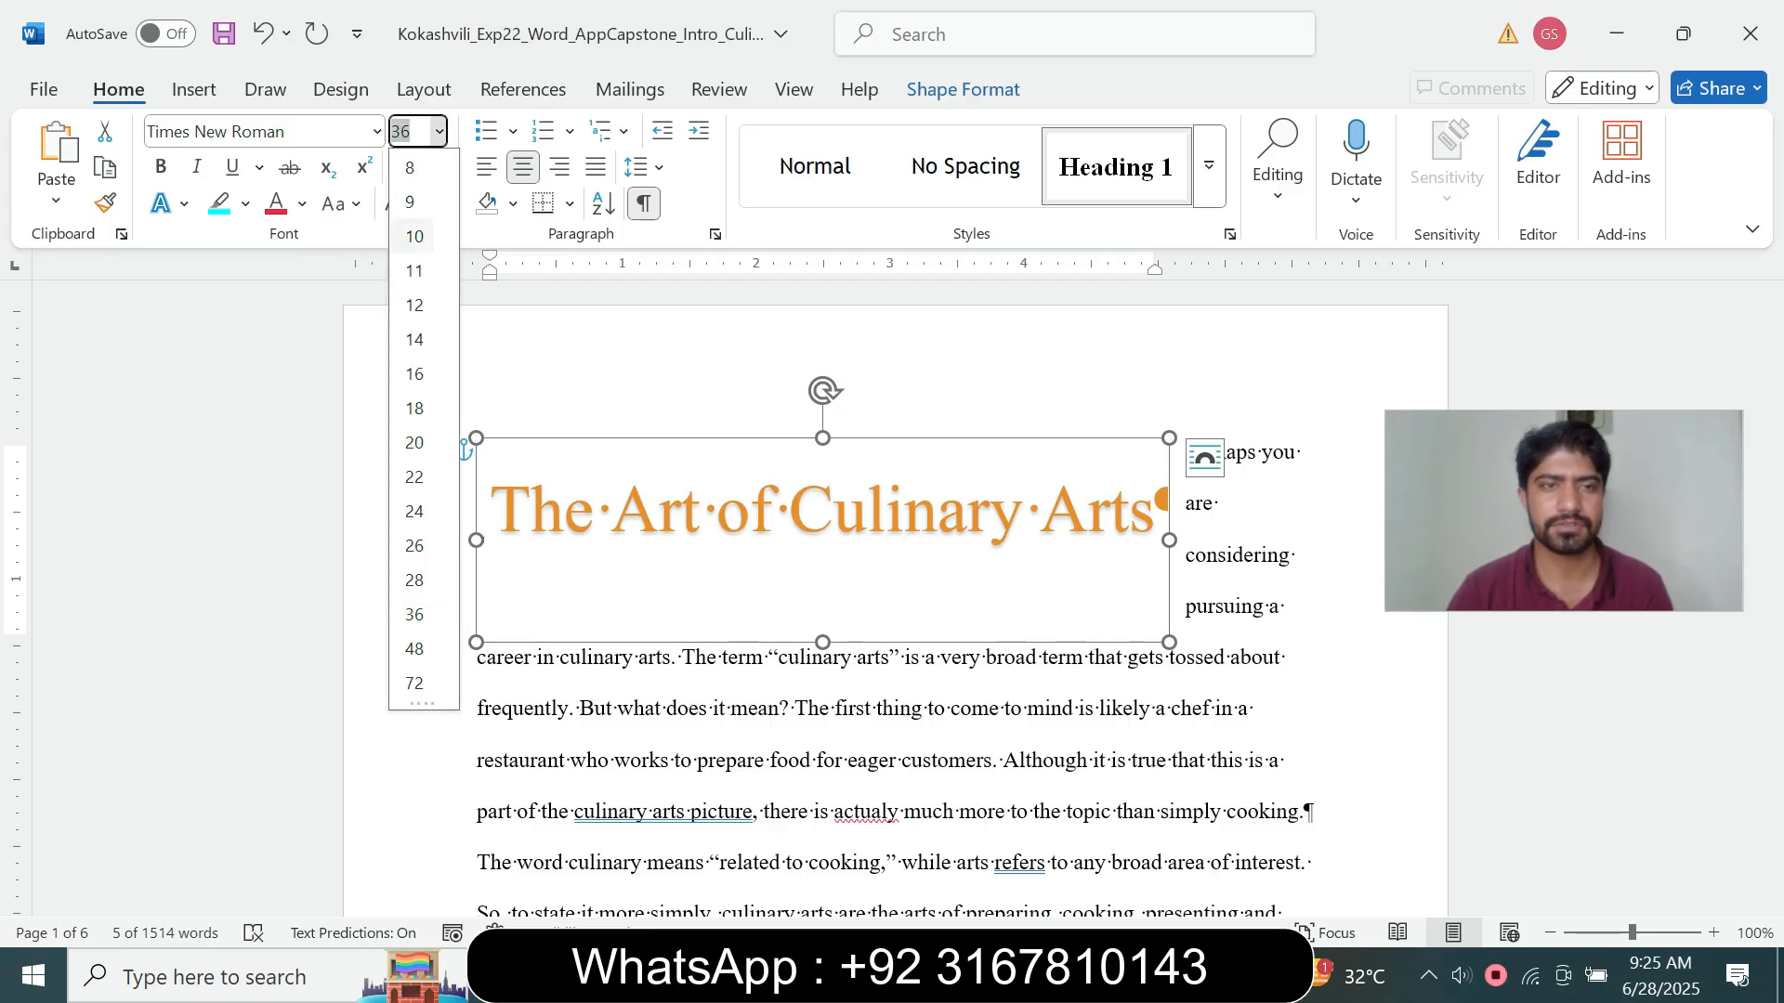
{"action": "left_click", "coordinate": [415, 339]}
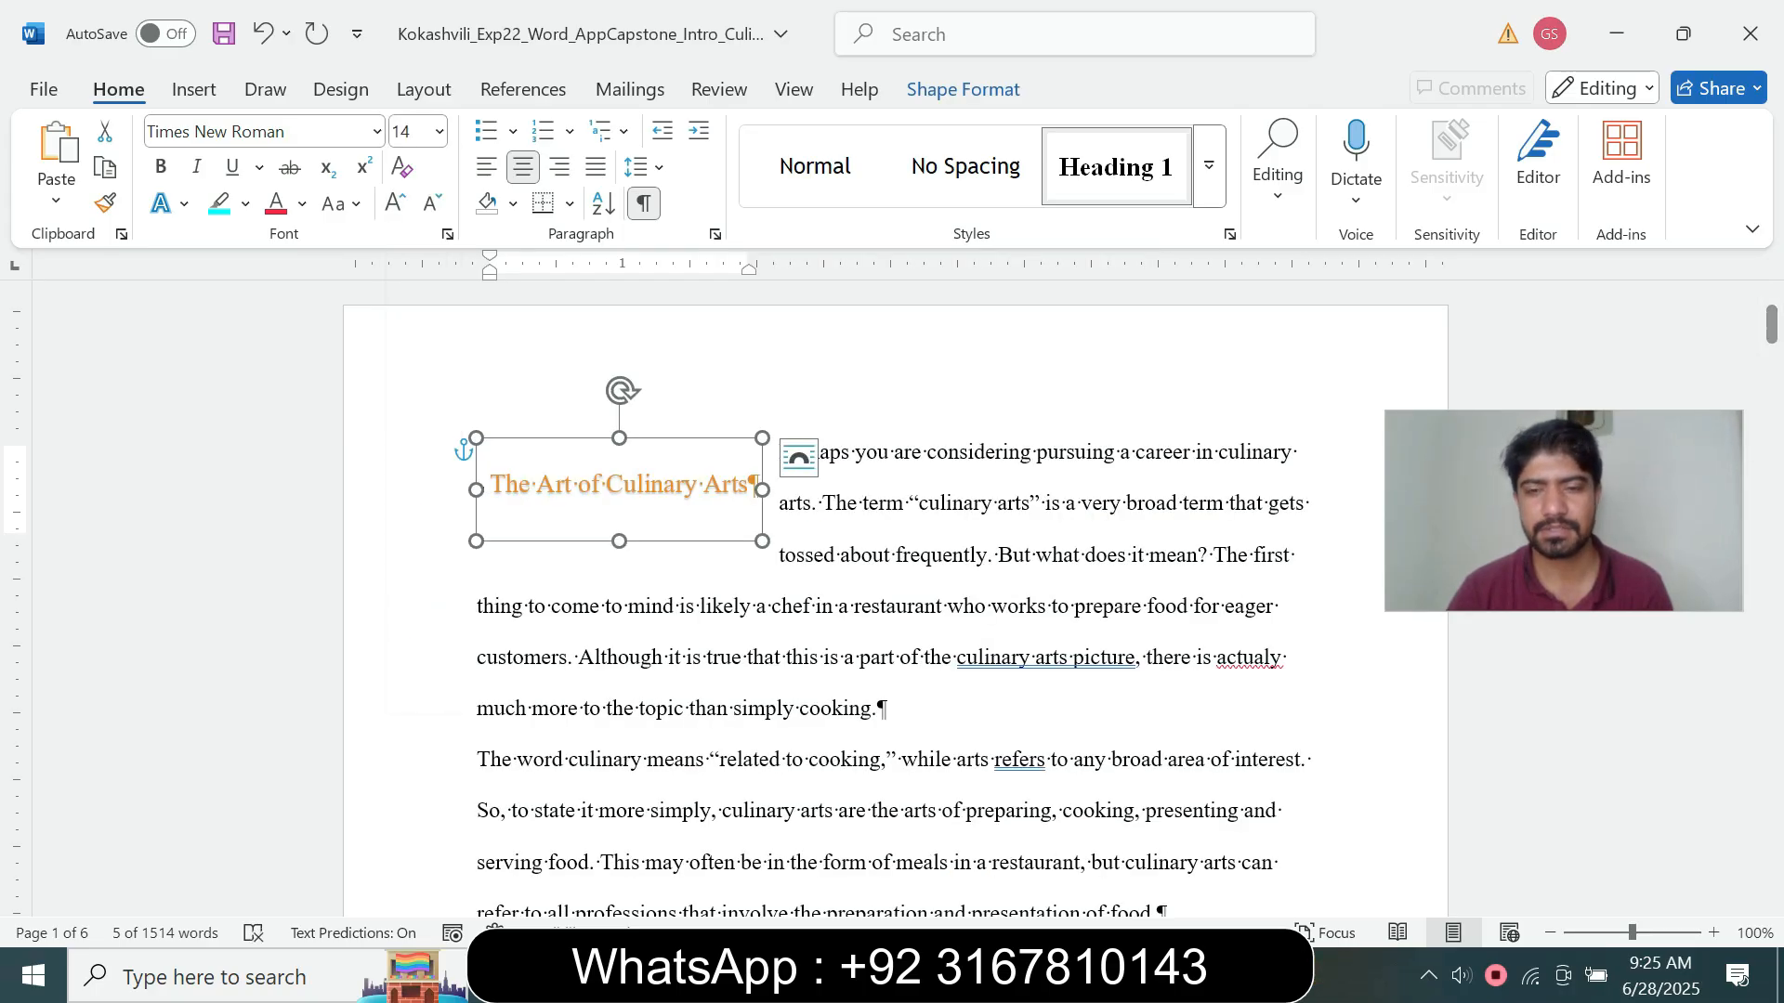
- Check the text wrapping required in step 9 and set the WordArt heading's wrapping to Top and Bottom
{"action": "mouse_move", "coordinate": [1066, 977]}
{"action": "left_click", "coordinate": [1214, 856]}
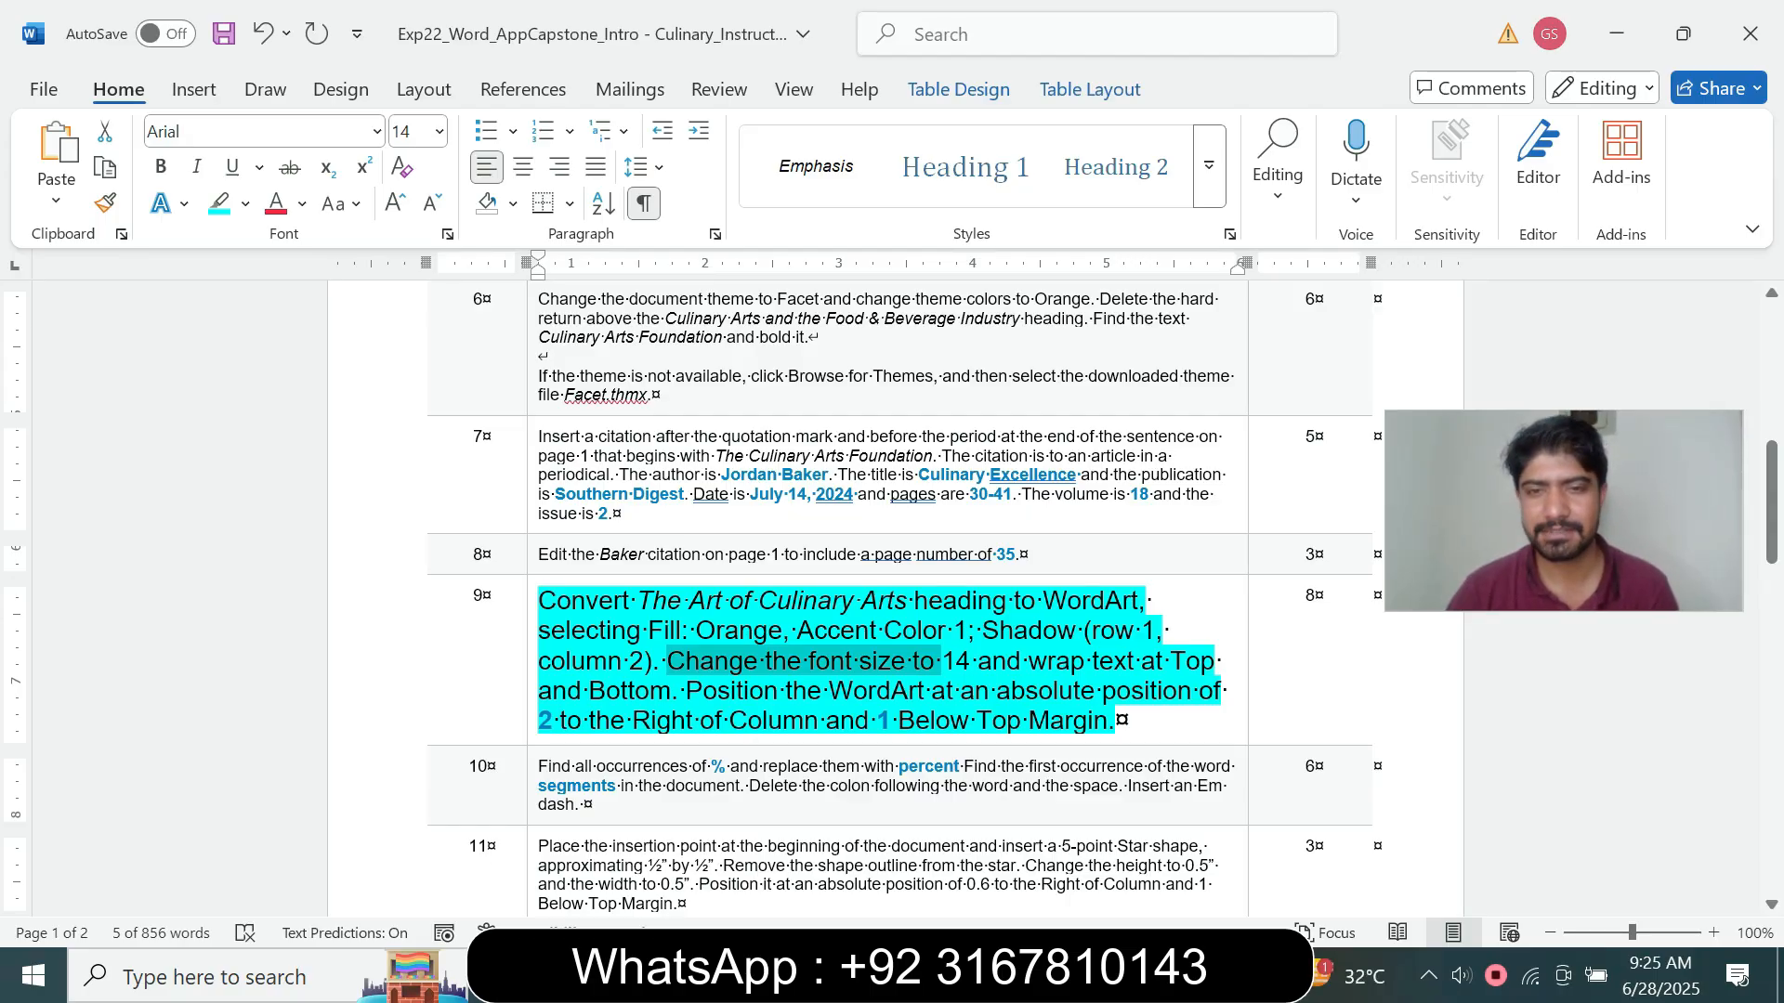
{"action": "left_click", "coordinate": [1011, 691]}
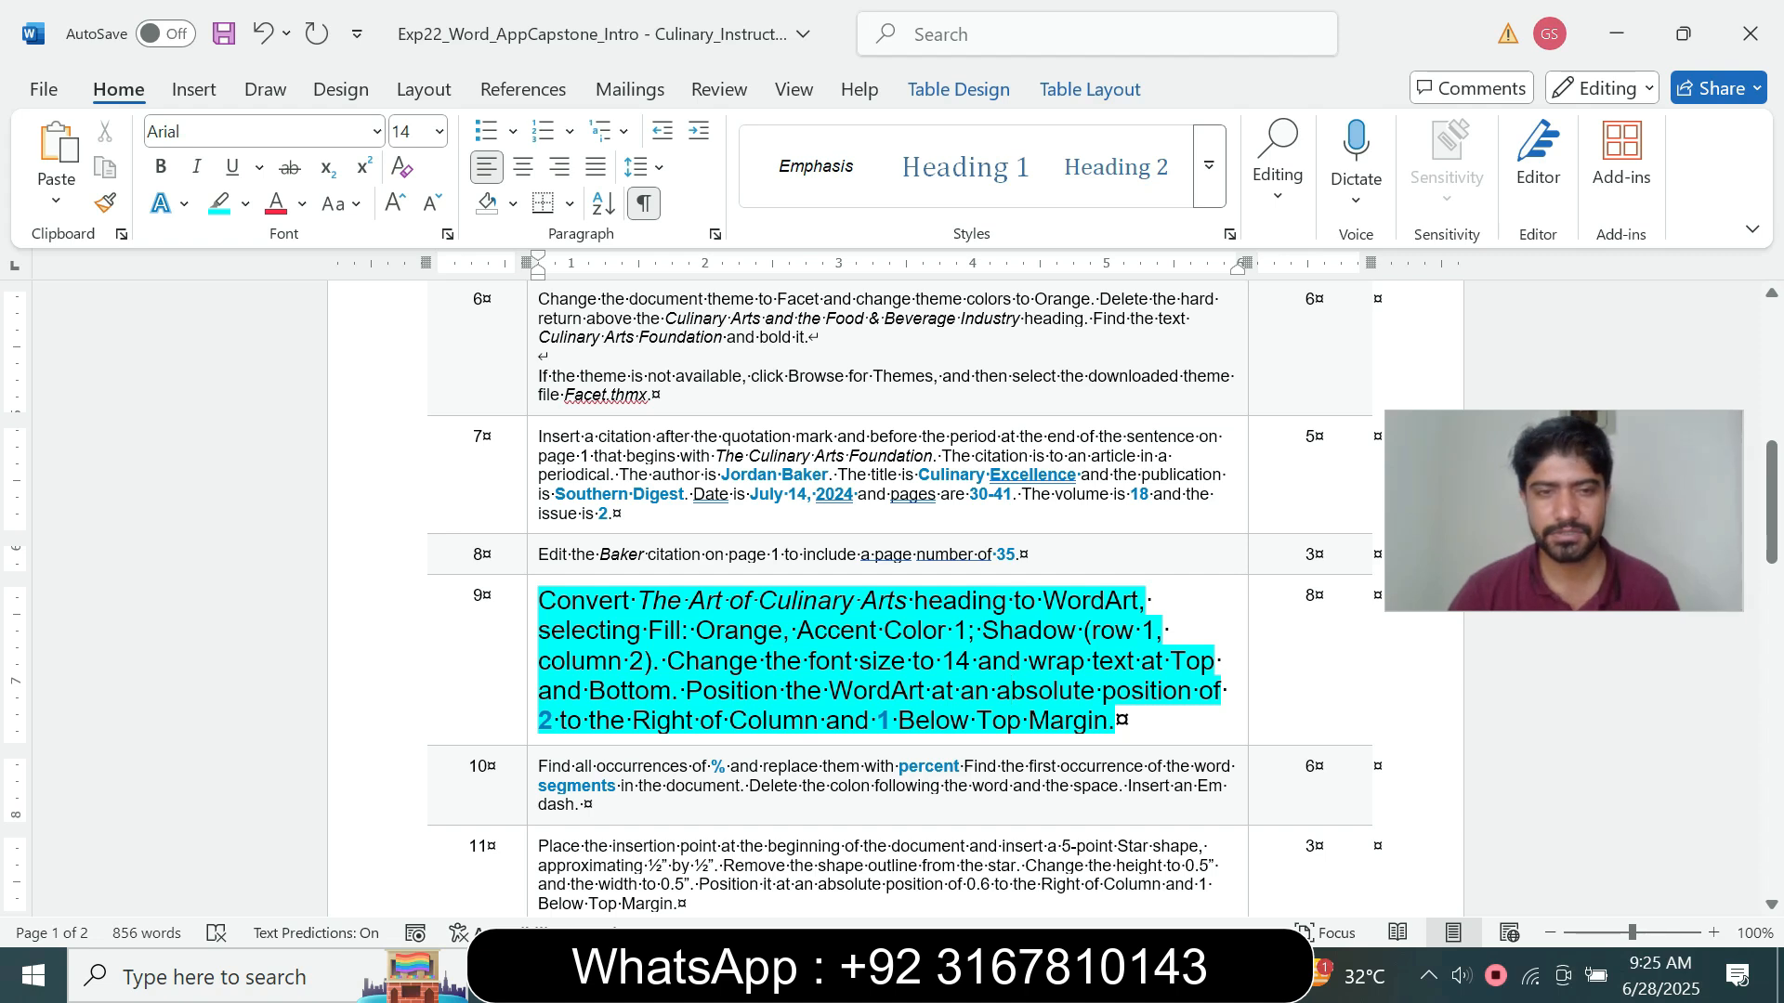
{"action": "left_click_drag", "start_coordinate": [1028, 660], "coordinate": [703, 690]}
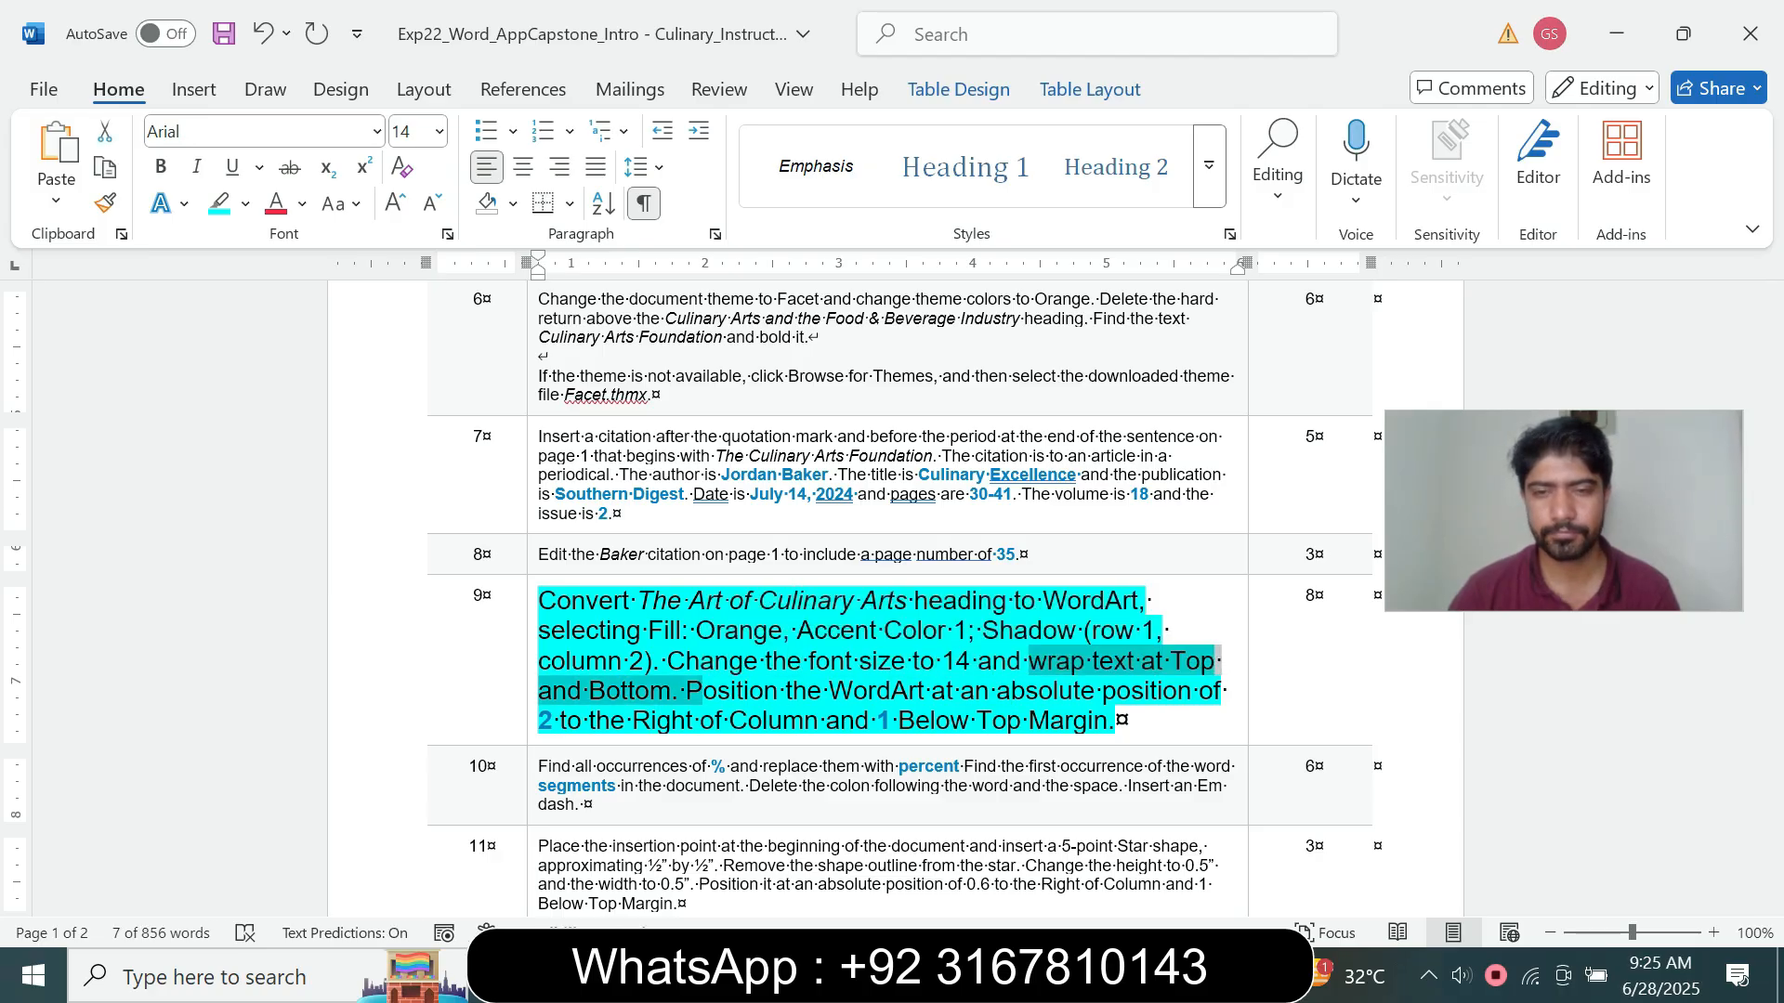
{"action": "left_click", "coordinate": [906, 836]}
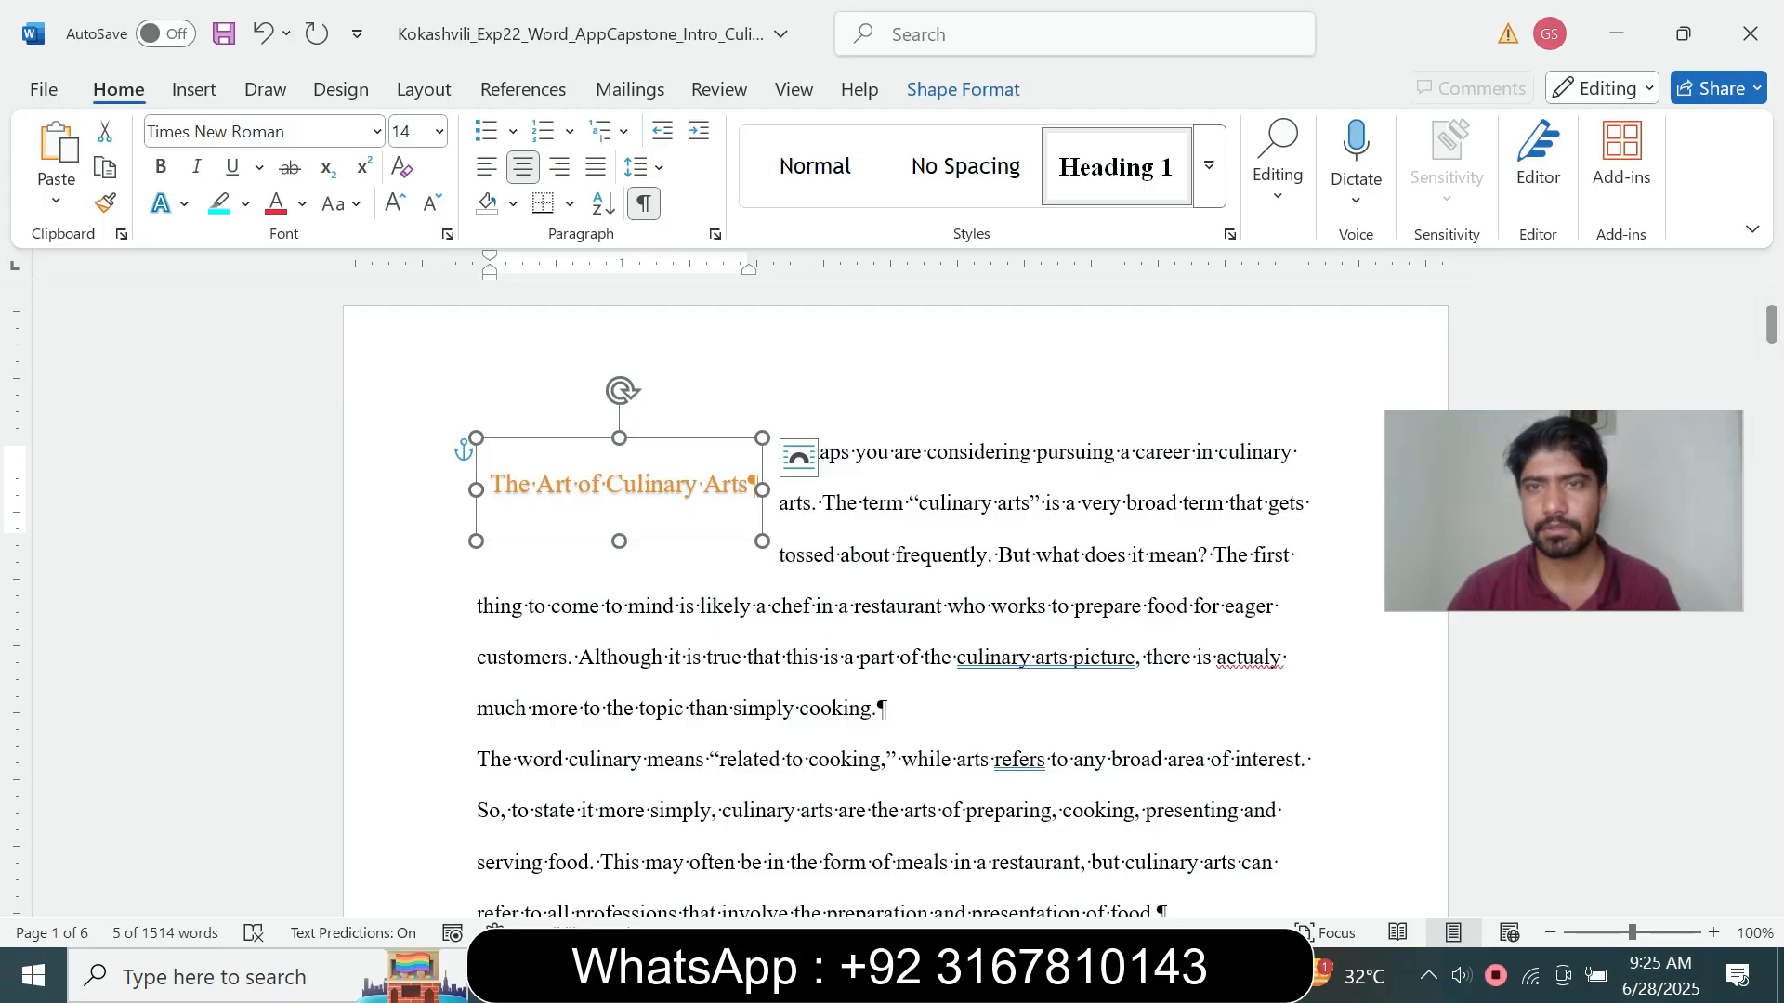
{"action": "left_click", "coordinate": [964, 89]}
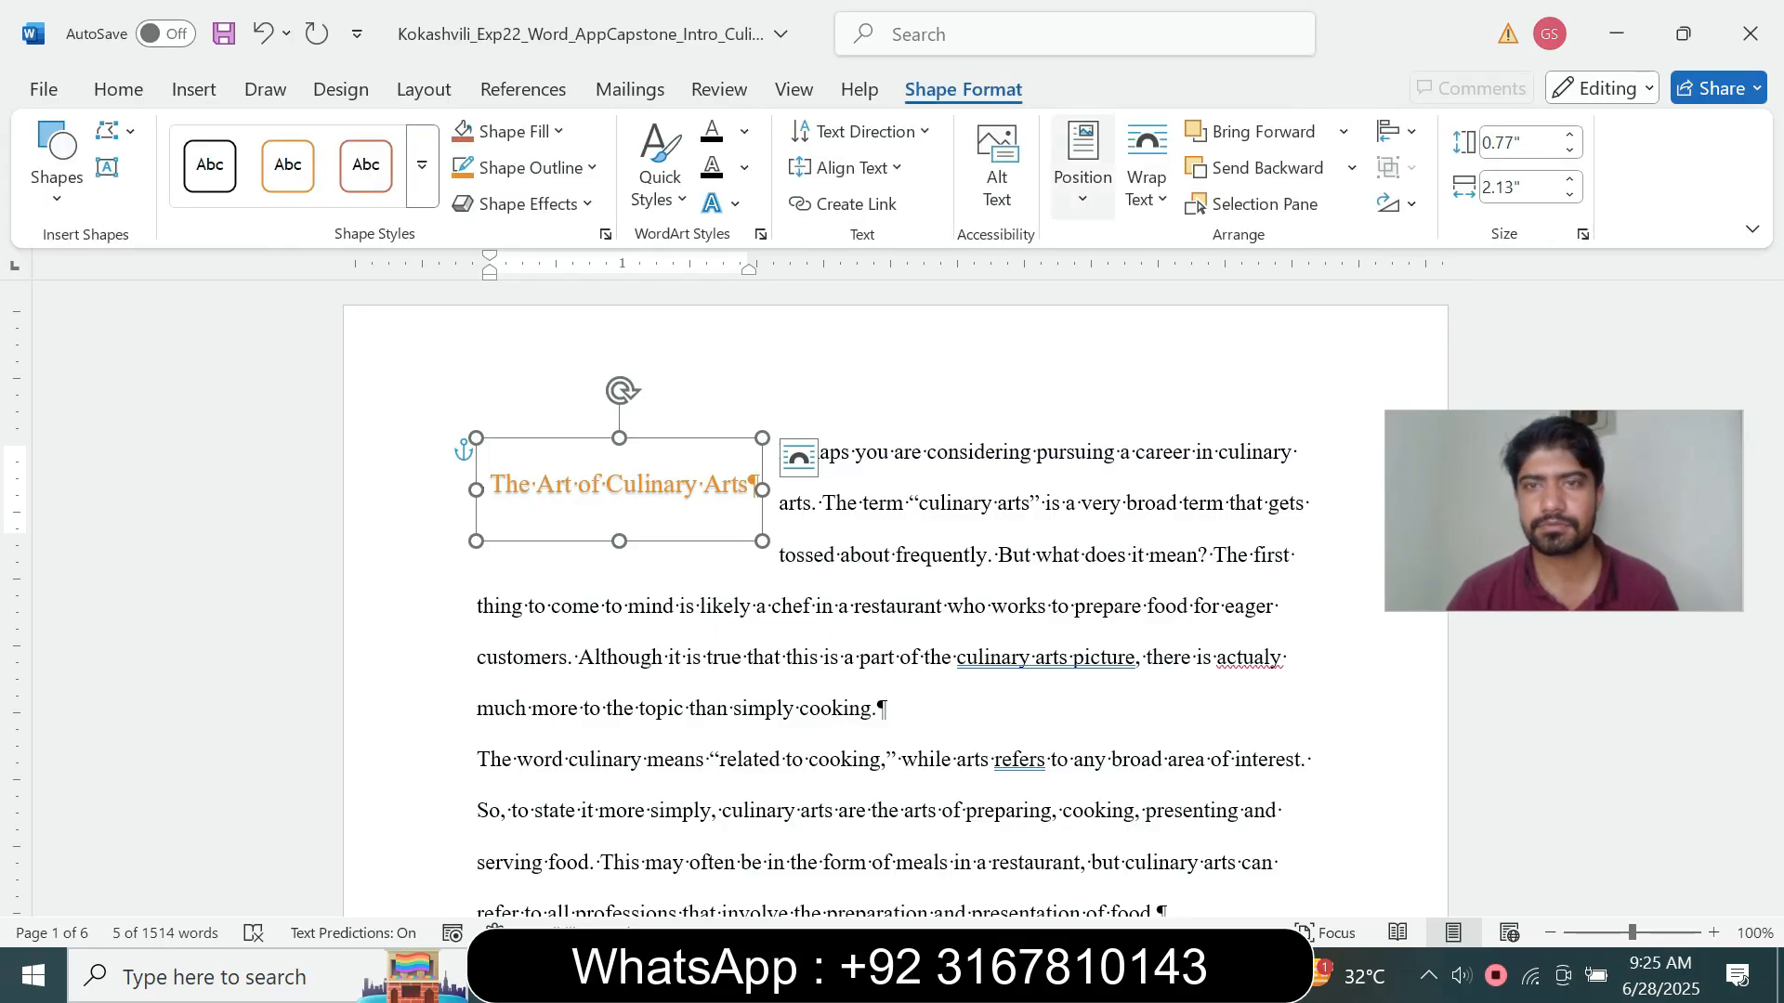
{"action": "left_click", "coordinate": [1147, 176]}
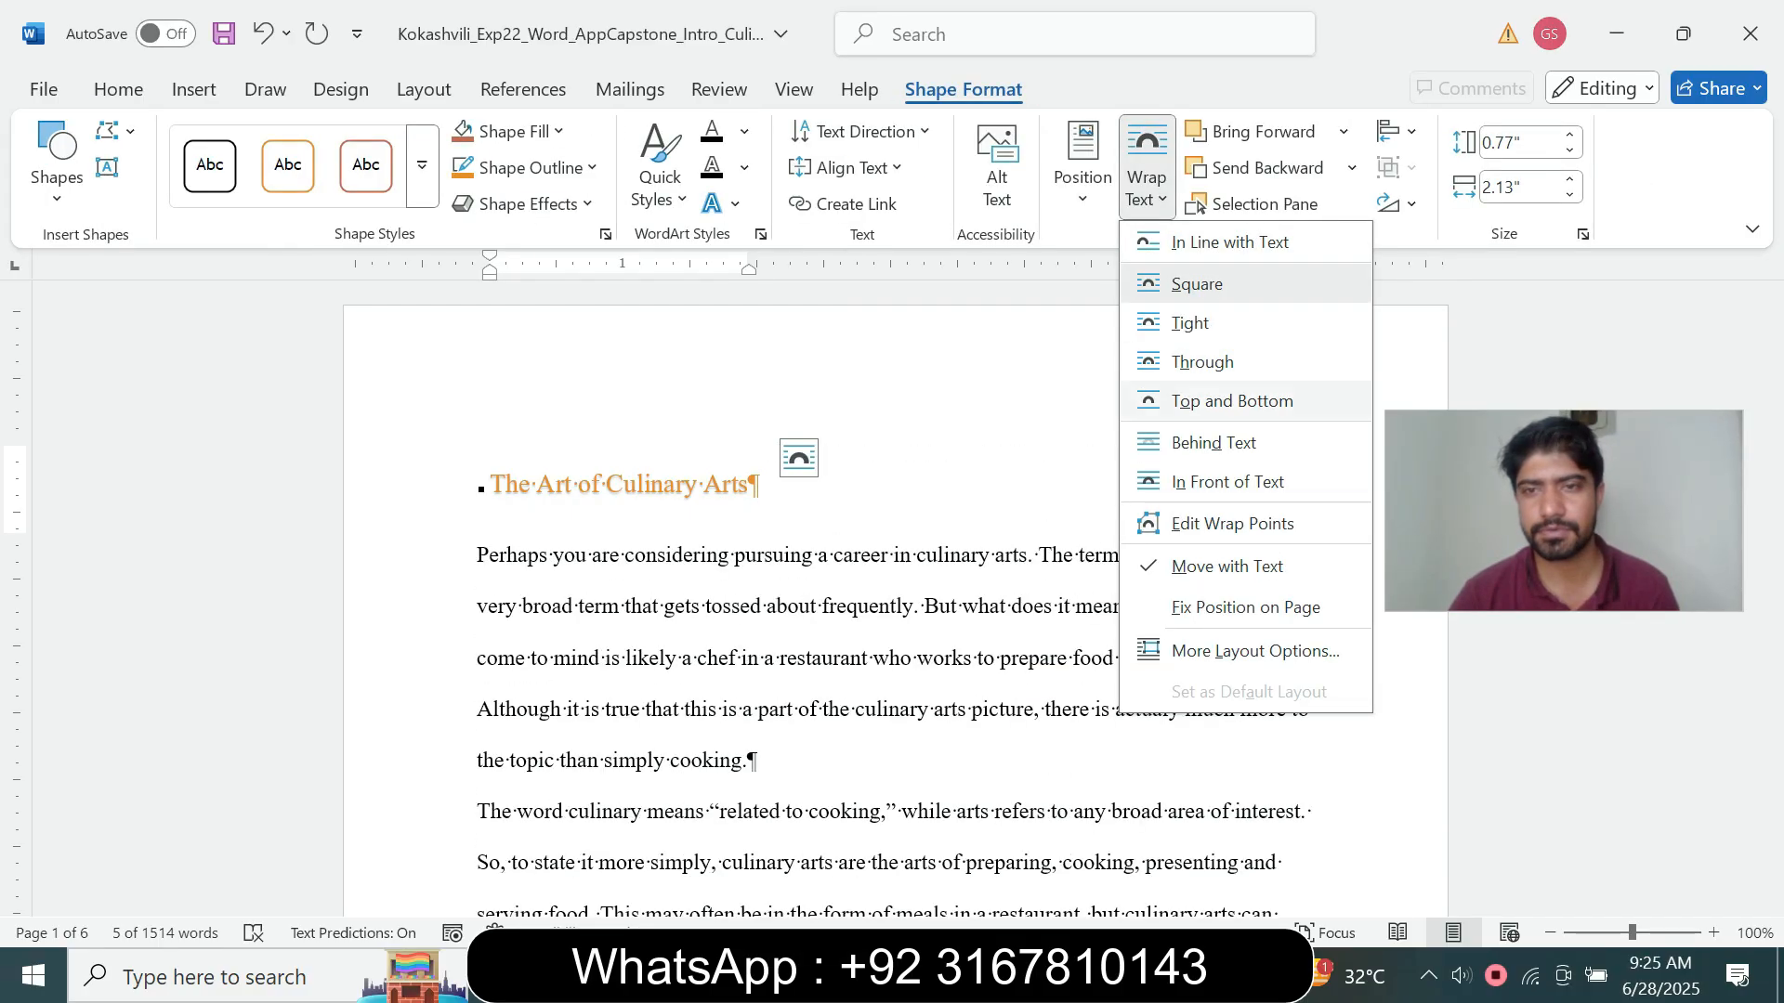
{"action": "left_click", "coordinate": [1232, 400]}
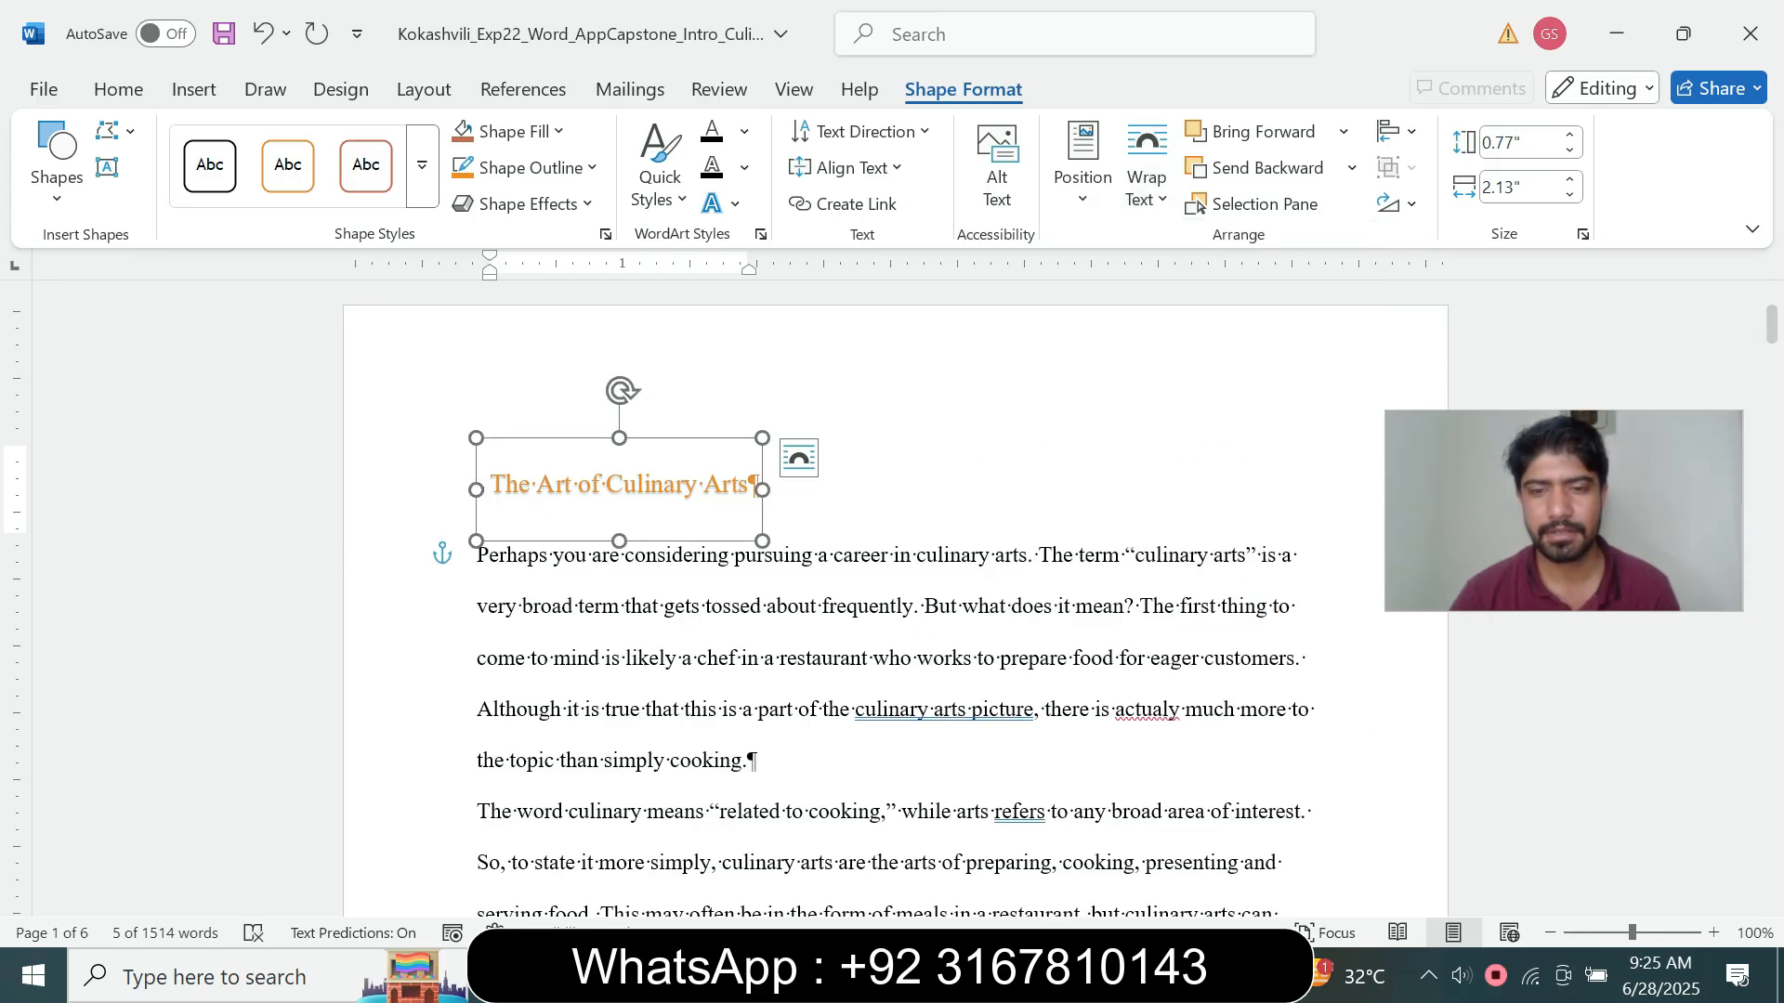
- Read the absolute position required for the WordArt in step 9 and return to the culinary document
{"action": "left_click", "coordinate": [1061, 976]}
{"action": "left_click", "coordinate": [1207, 855]}
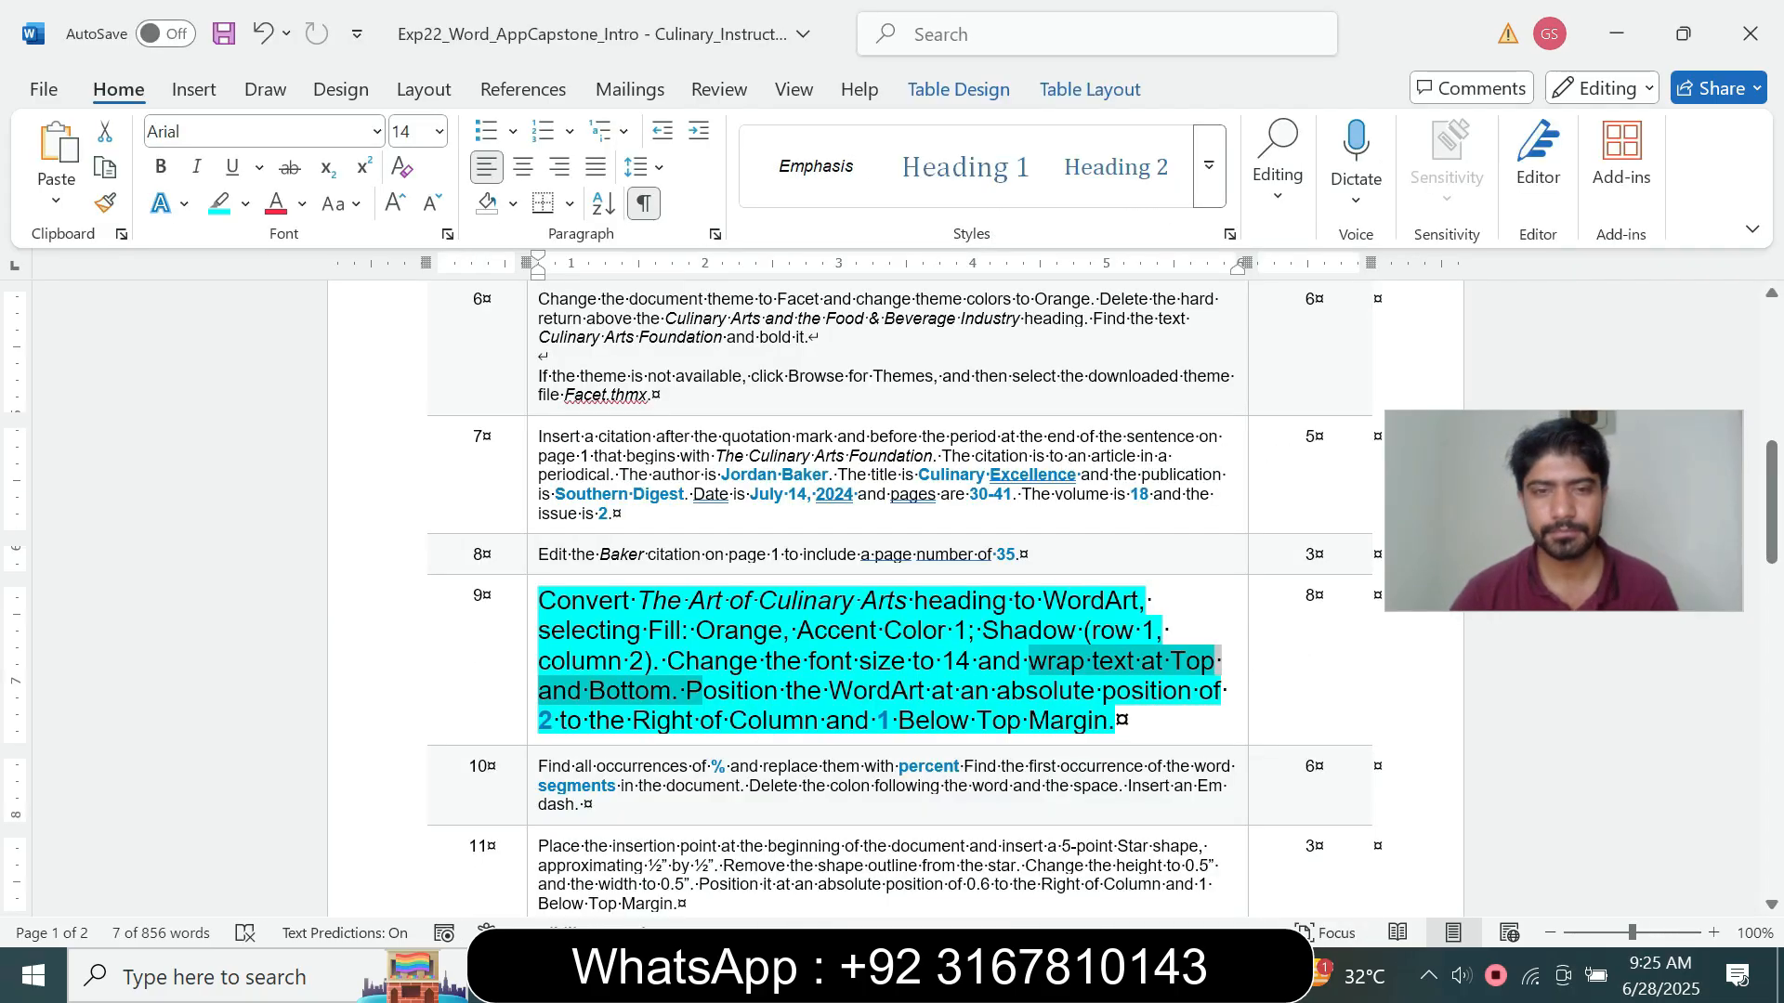
{"action": "left_click", "coordinate": [743, 691]}
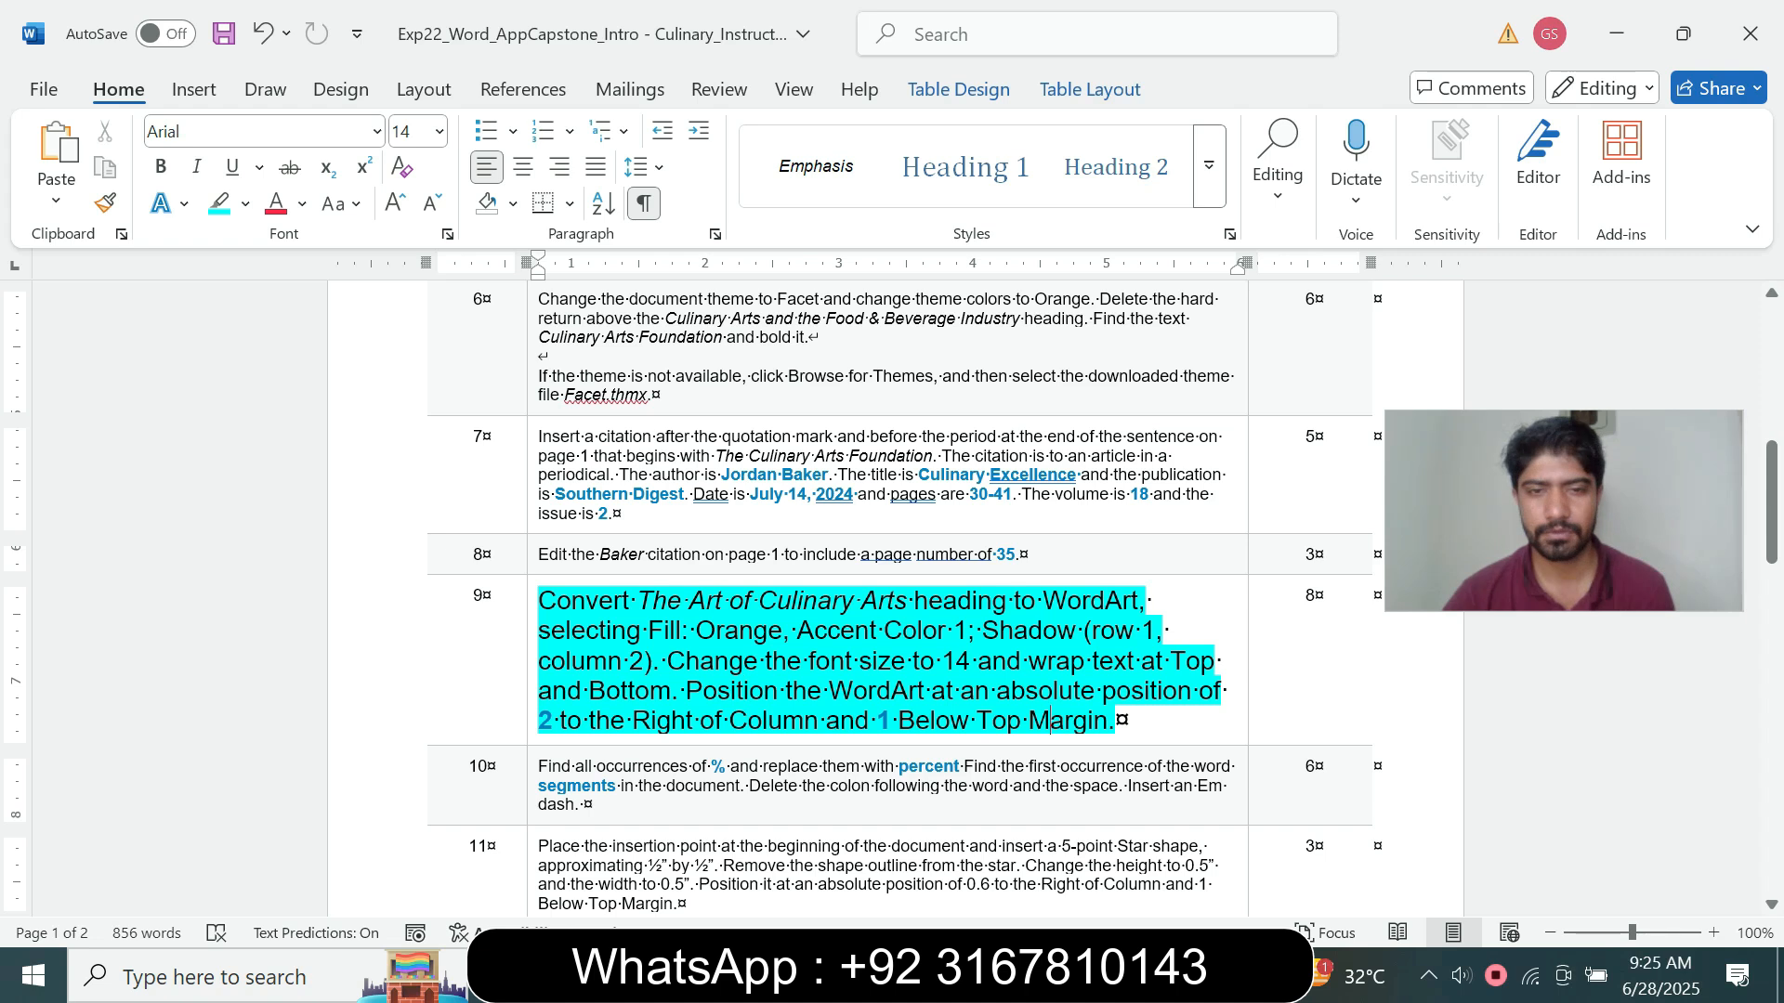
{"action": "left_click_drag", "start_coordinate": [686, 691], "coordinate": [959, 690]}
{"action": "mouse_move", "coordinate": [1064, 976]}
{"action": "left_click", "coordinate": [914, 841]}
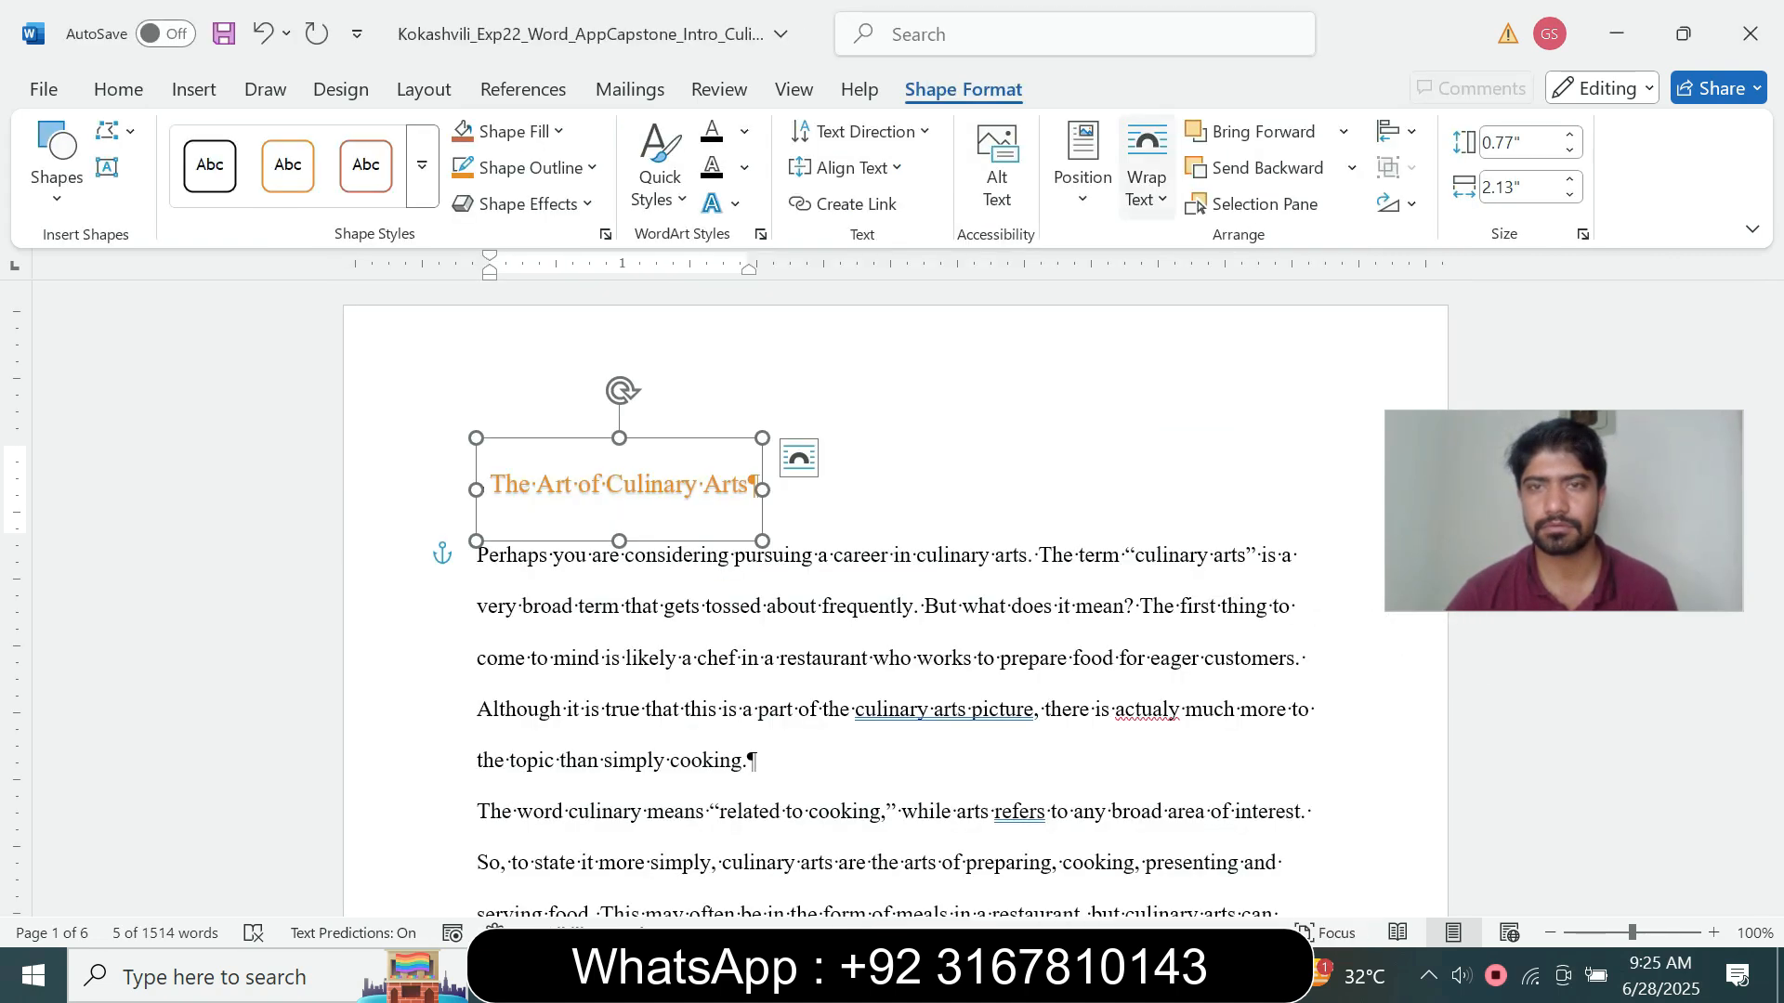
- Set the WordArt heading's horizontal absolute position to 2" to the right of Column, rechecking the value in step 9
{"action": "left_click", "coordinate": [1083, 168]}
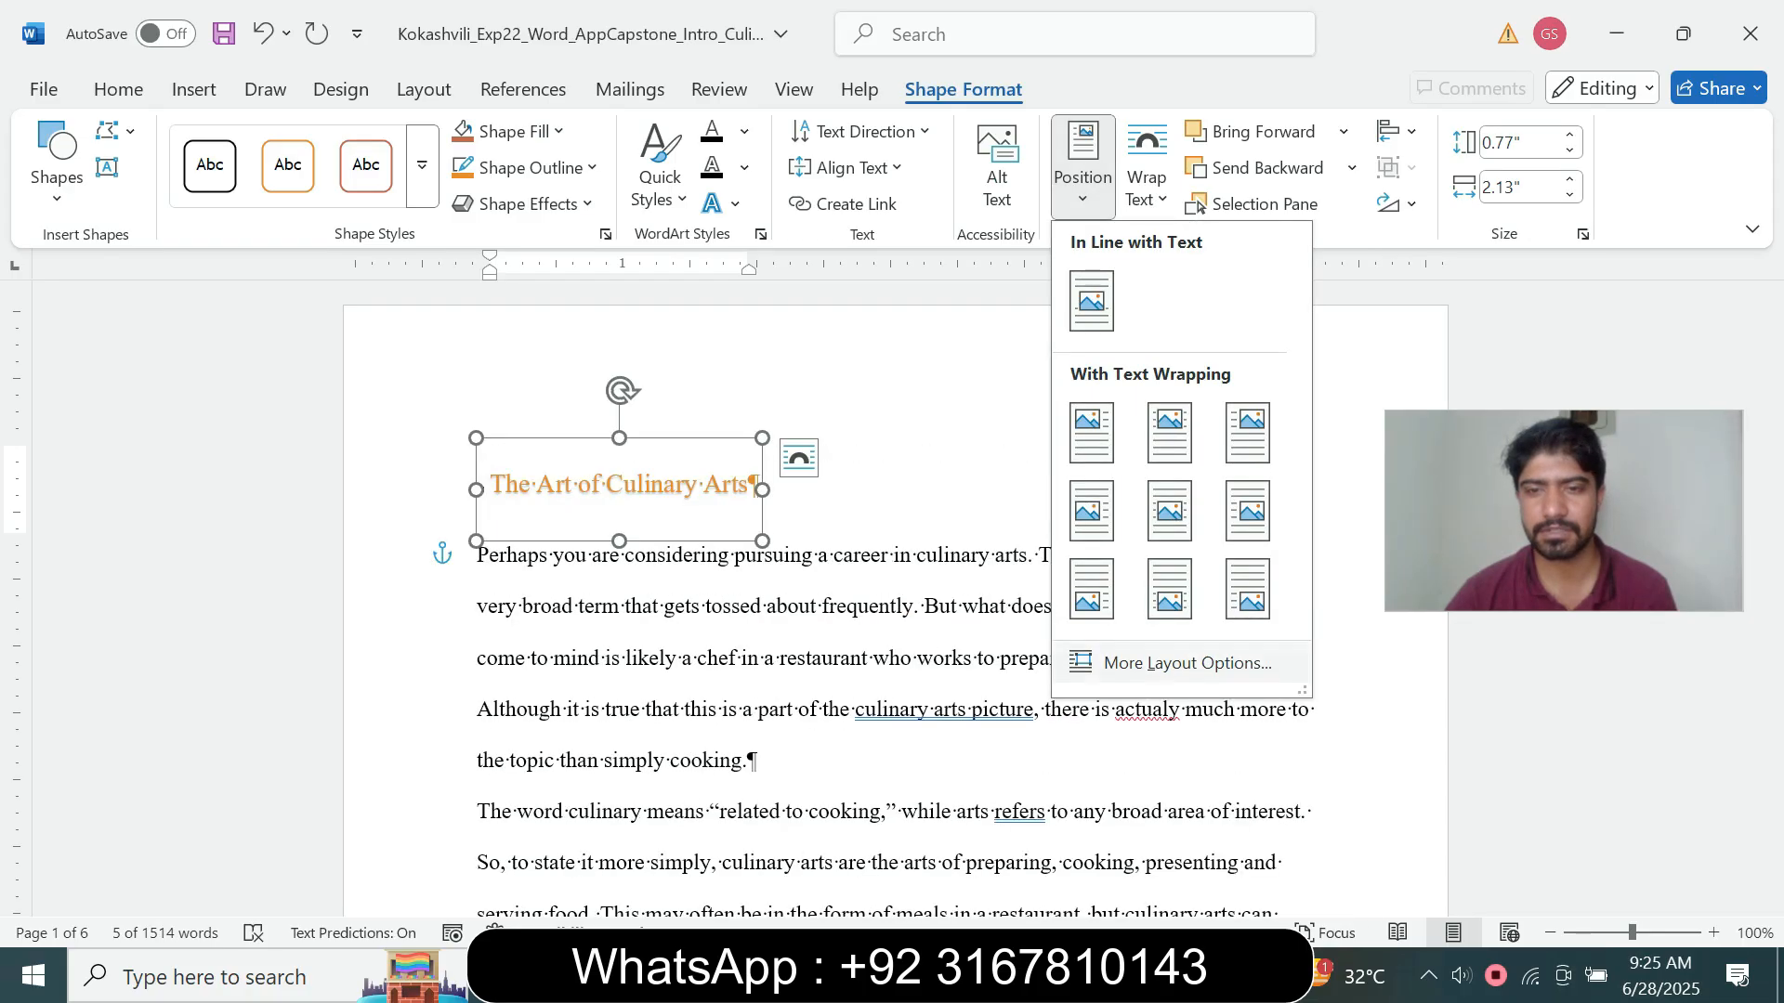
{"action": "left_click", "coordinate": [1180, 663]}
{"action": "key", "text": "Tab"}
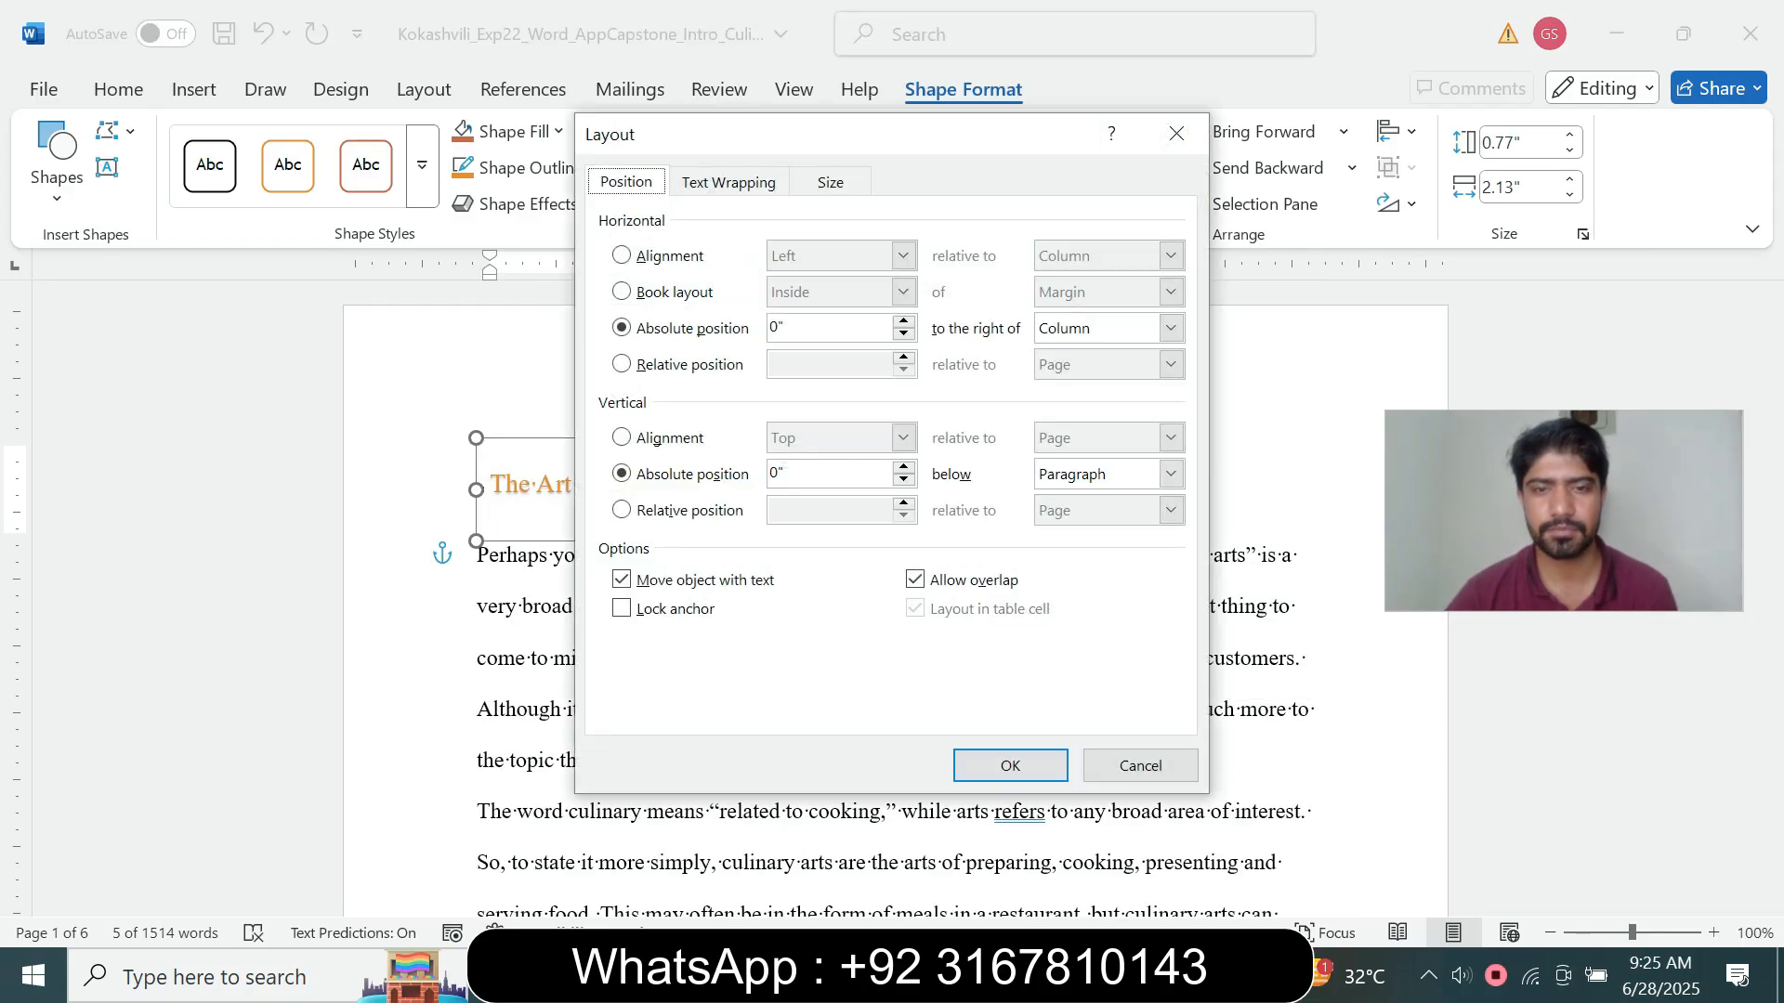
{"action": "left_click", "coordinate": [1061, 975]}
{"action": "mouse_move", "coordinate": [1161, 933]}
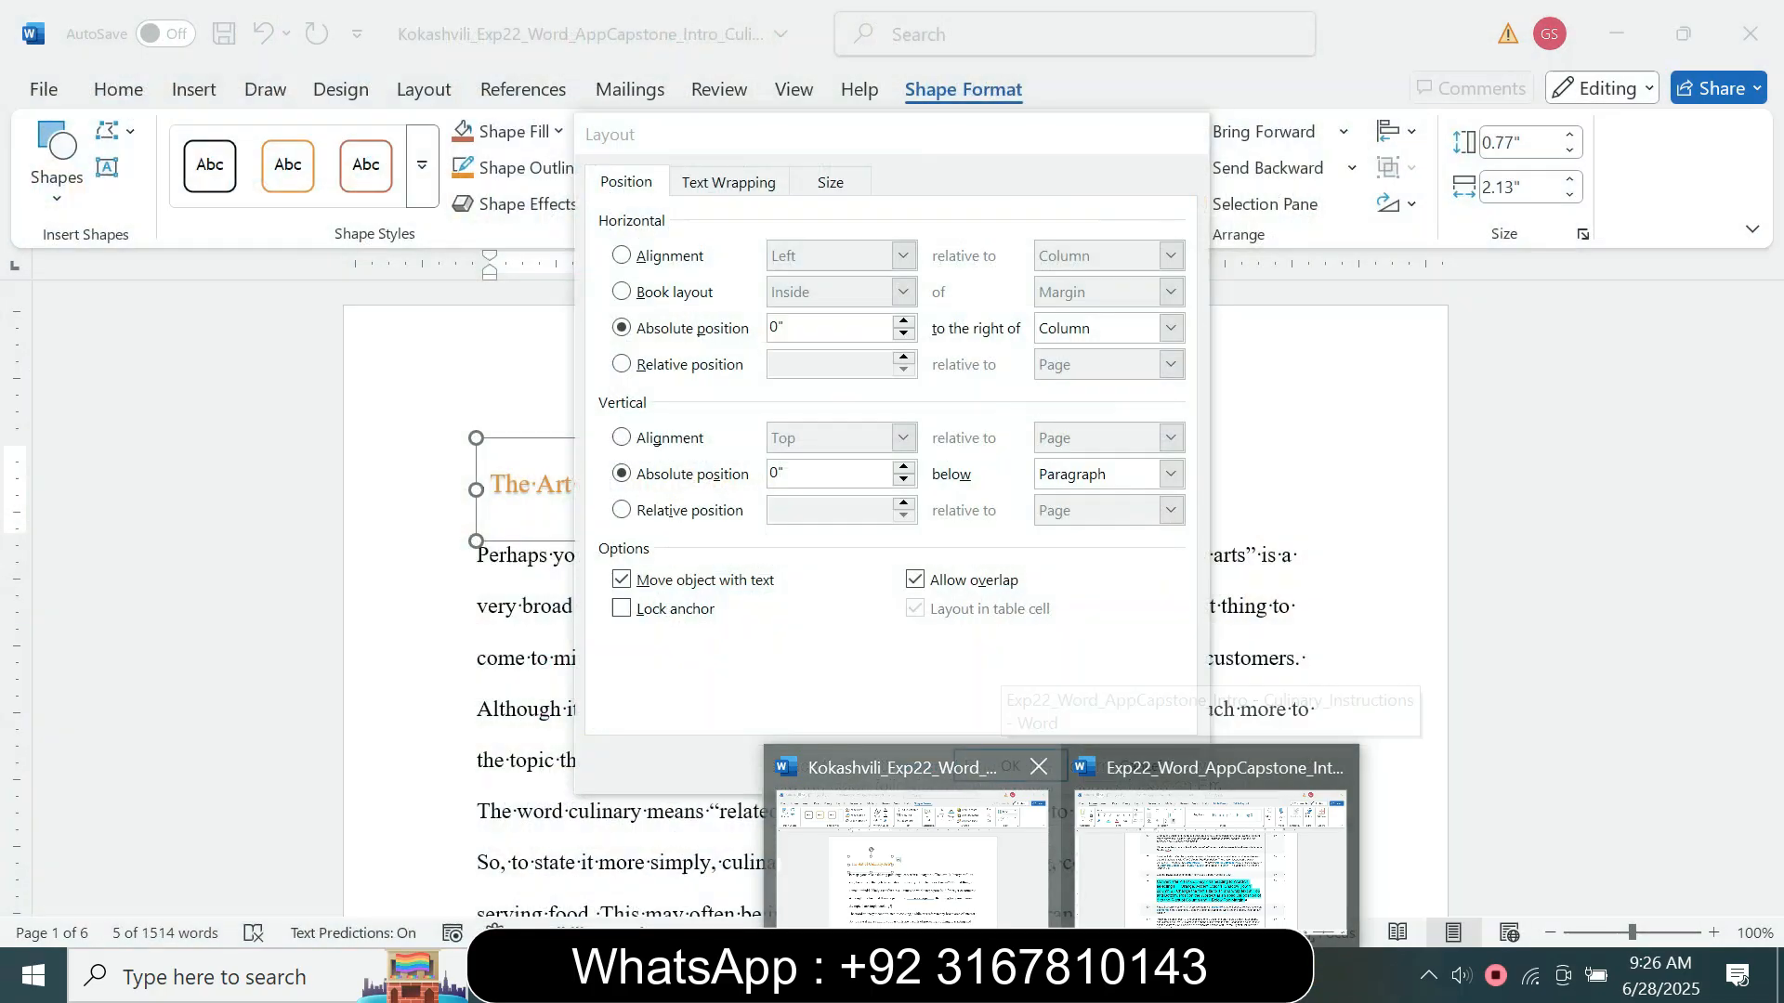
{"action": "left_click", "coordinate": [910, 855]}
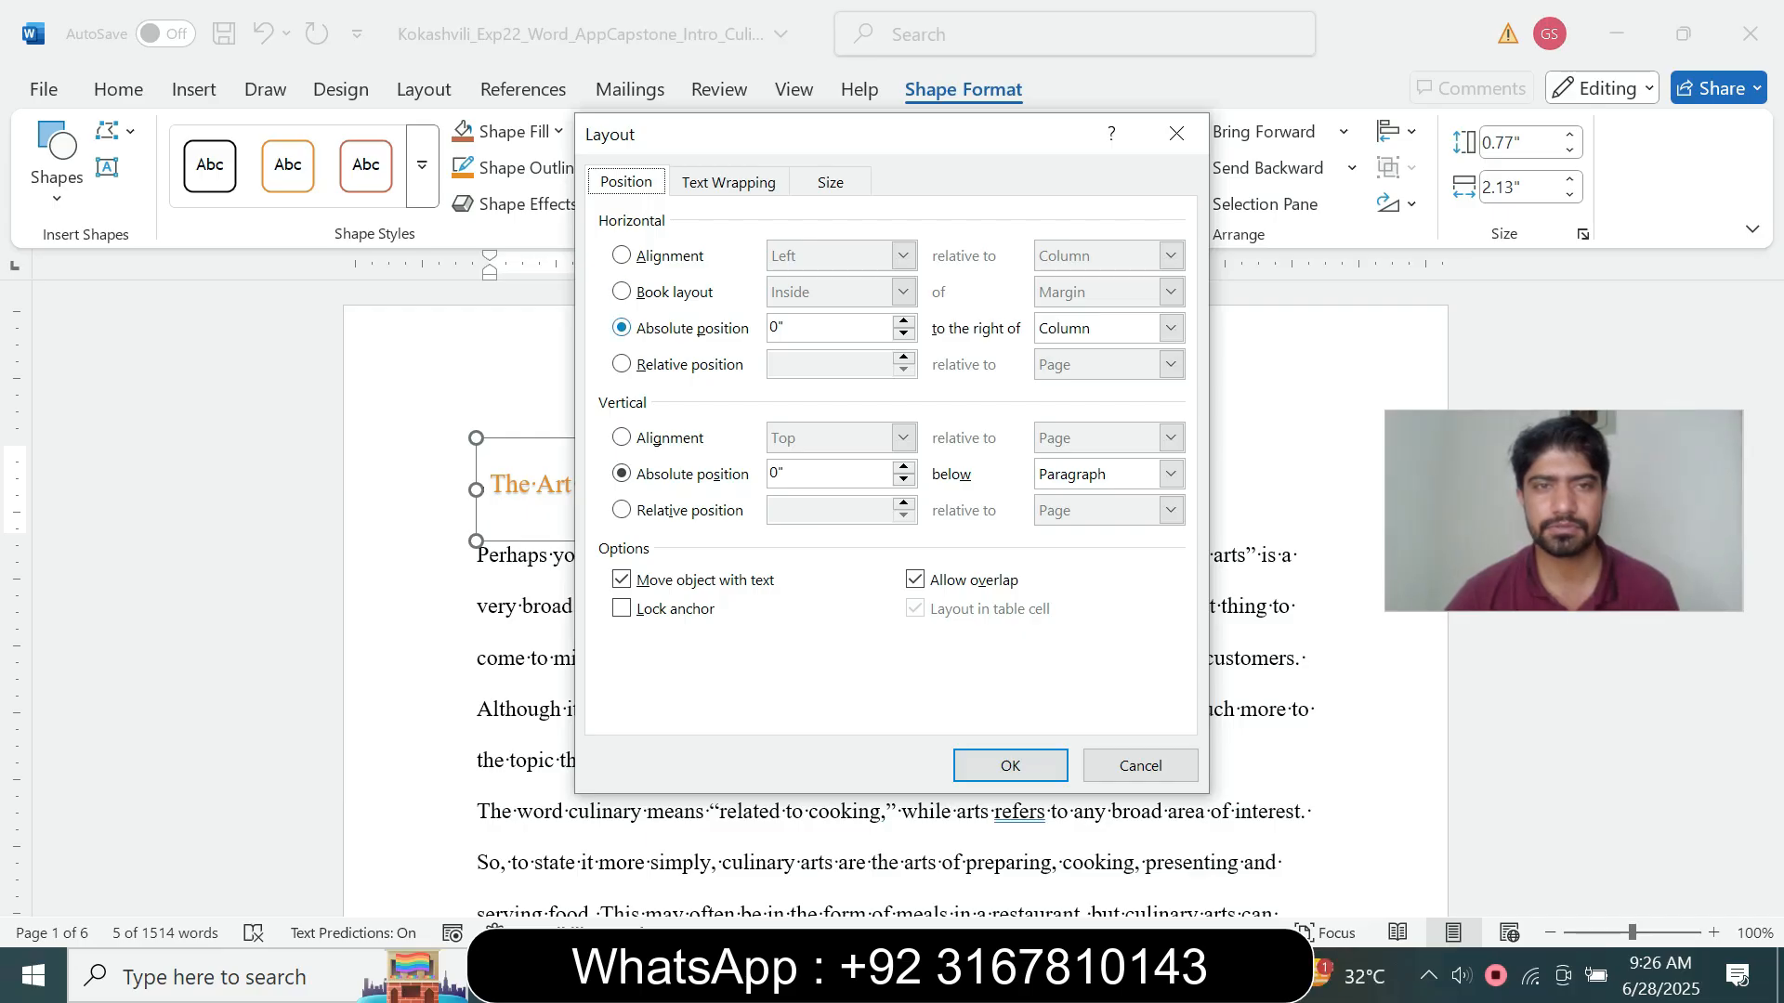
{"action": "left_click", "coordinate": [1061, 975]}
{"action": "mouse_move", "coordinate": [1210, 859]}
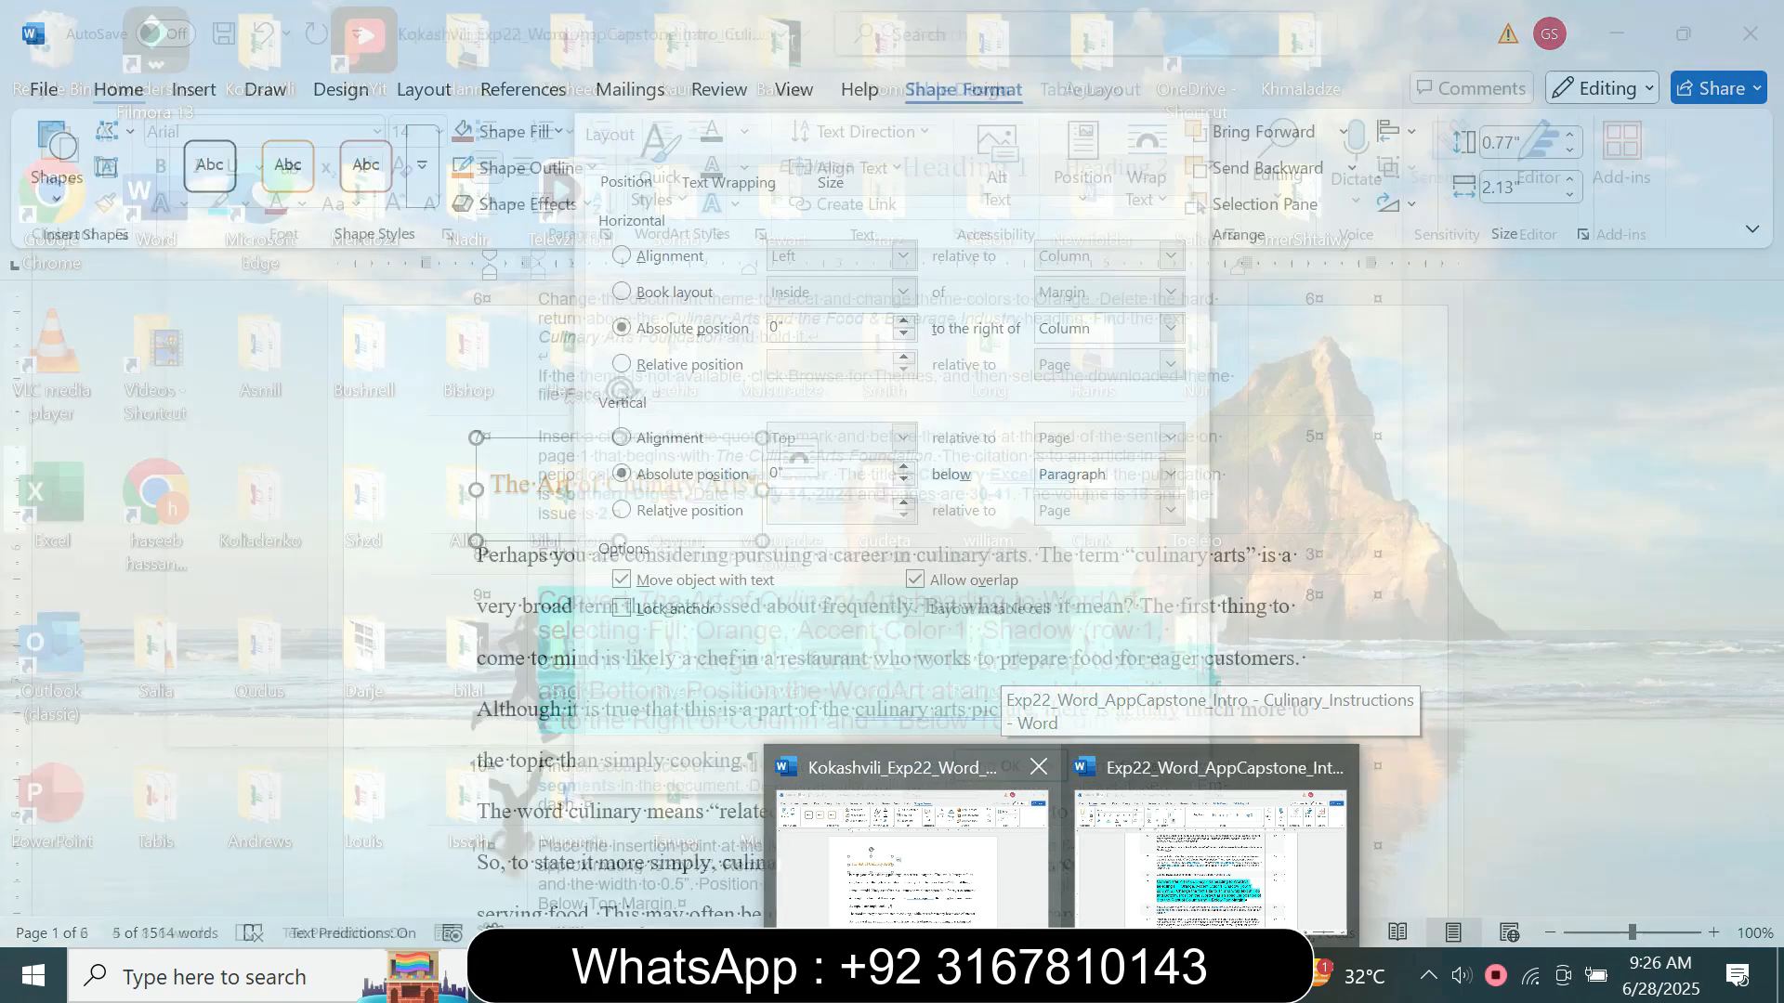
{"action": "left_click", "coordinate": [910, 855]}
{"action": "left_click", "coordinate": [903, 322]}
{"action": "left_click", "coordinate": [903, 321]}
{"action": "left_click", "coordinate": [903, 322]}
{"action": "left_click", "coordinate": [903, 321]}
{"action": "left_click", "coordinate": [903, 322]}
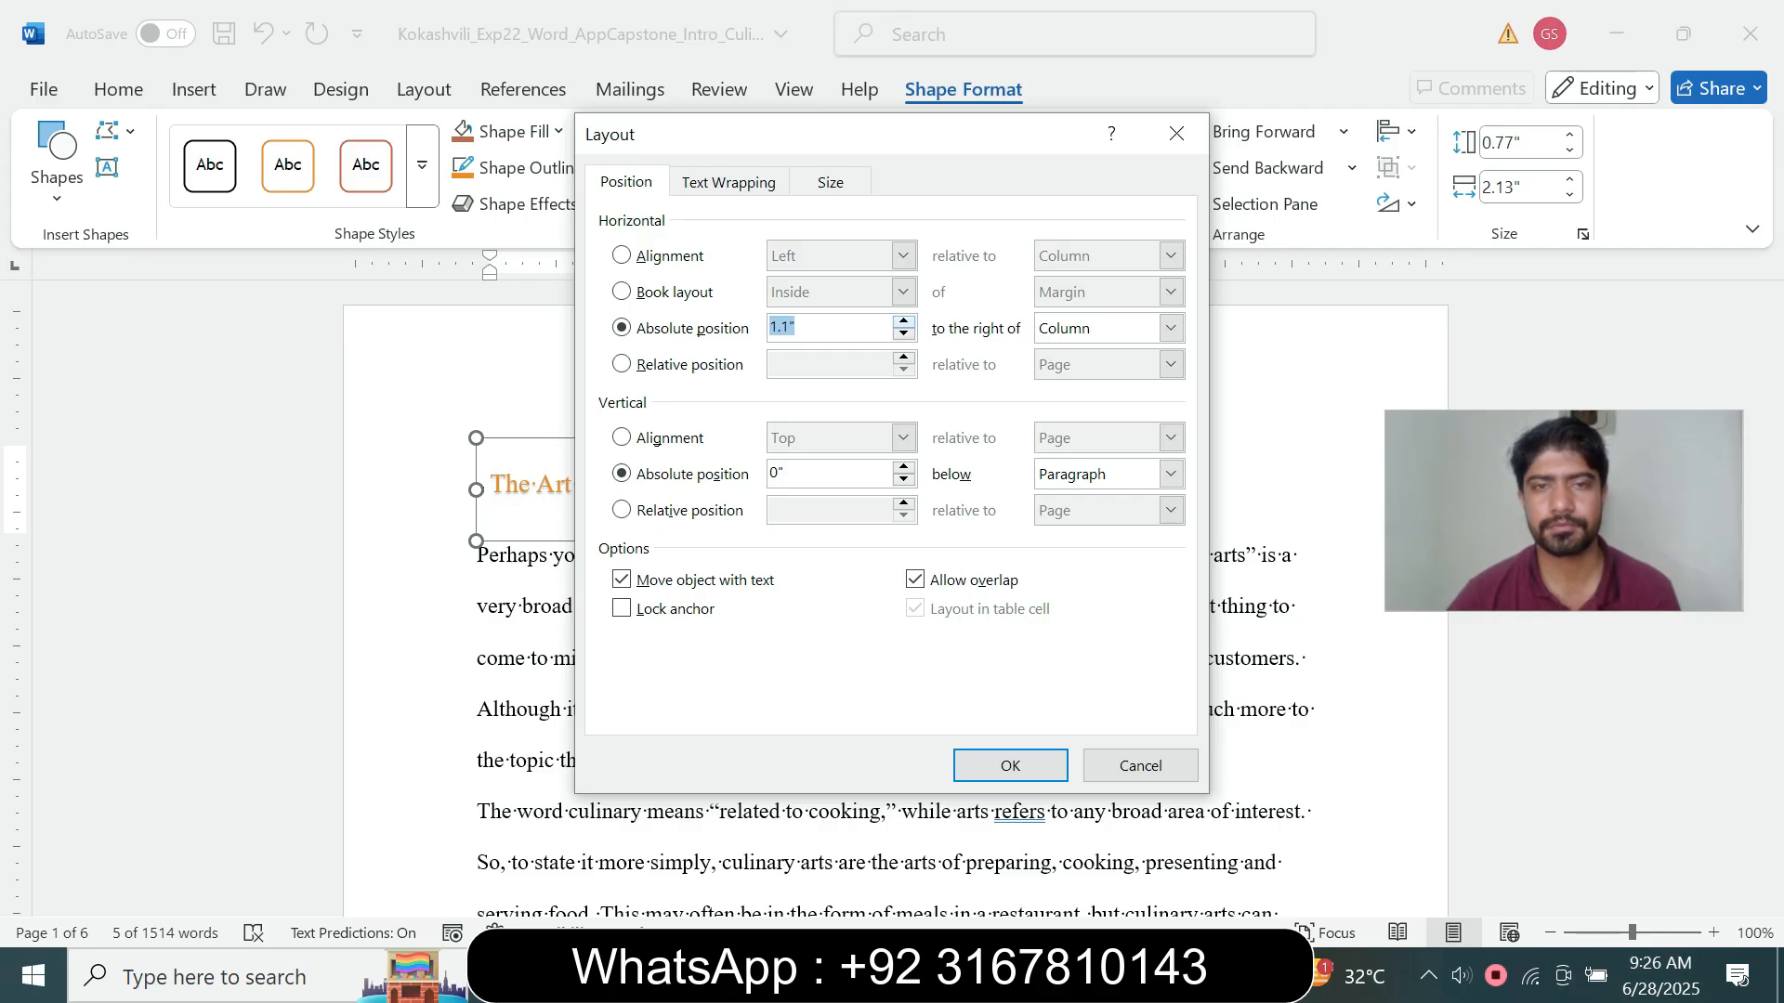
{"action": "left_click", "coordinate": [903, 322]}
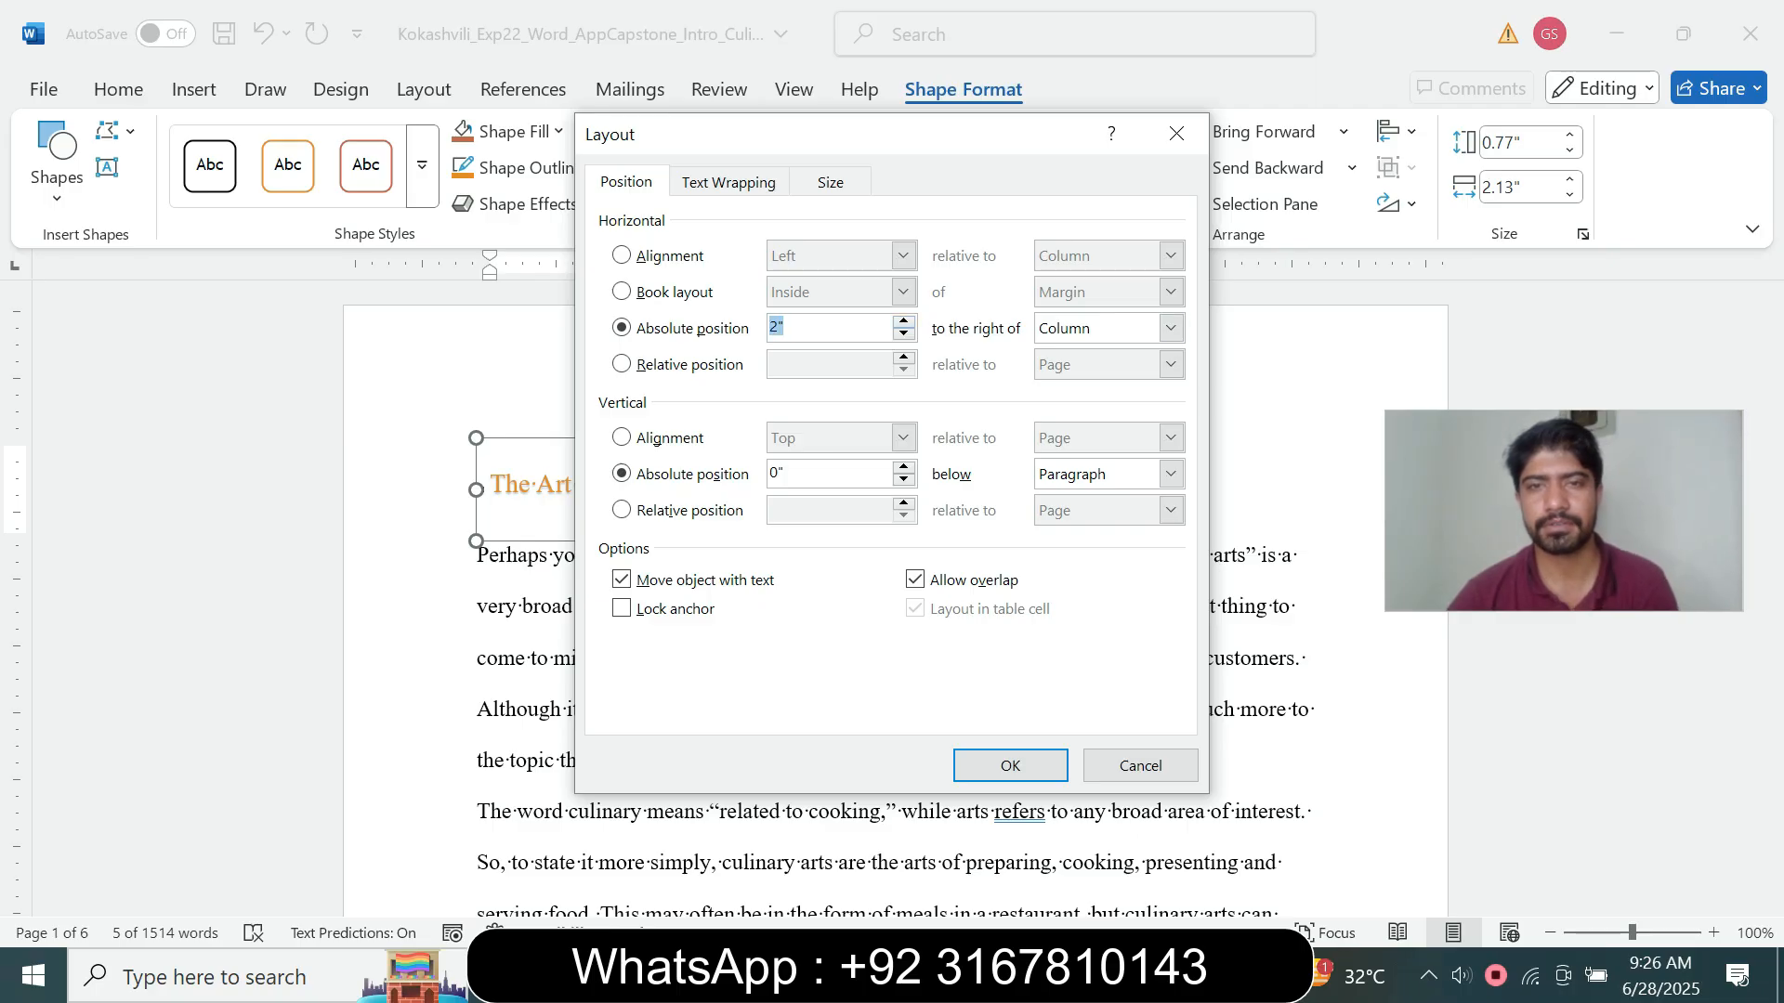
- Set the WordArt heading's vertical absolute position to 1" below Top Margin, checking it against step 9, and apply the layout
{"action": "mouse_move", "coordinate": [1062, 975]}
{"action": "mouse_move", "coordinate": [1209, 856]}
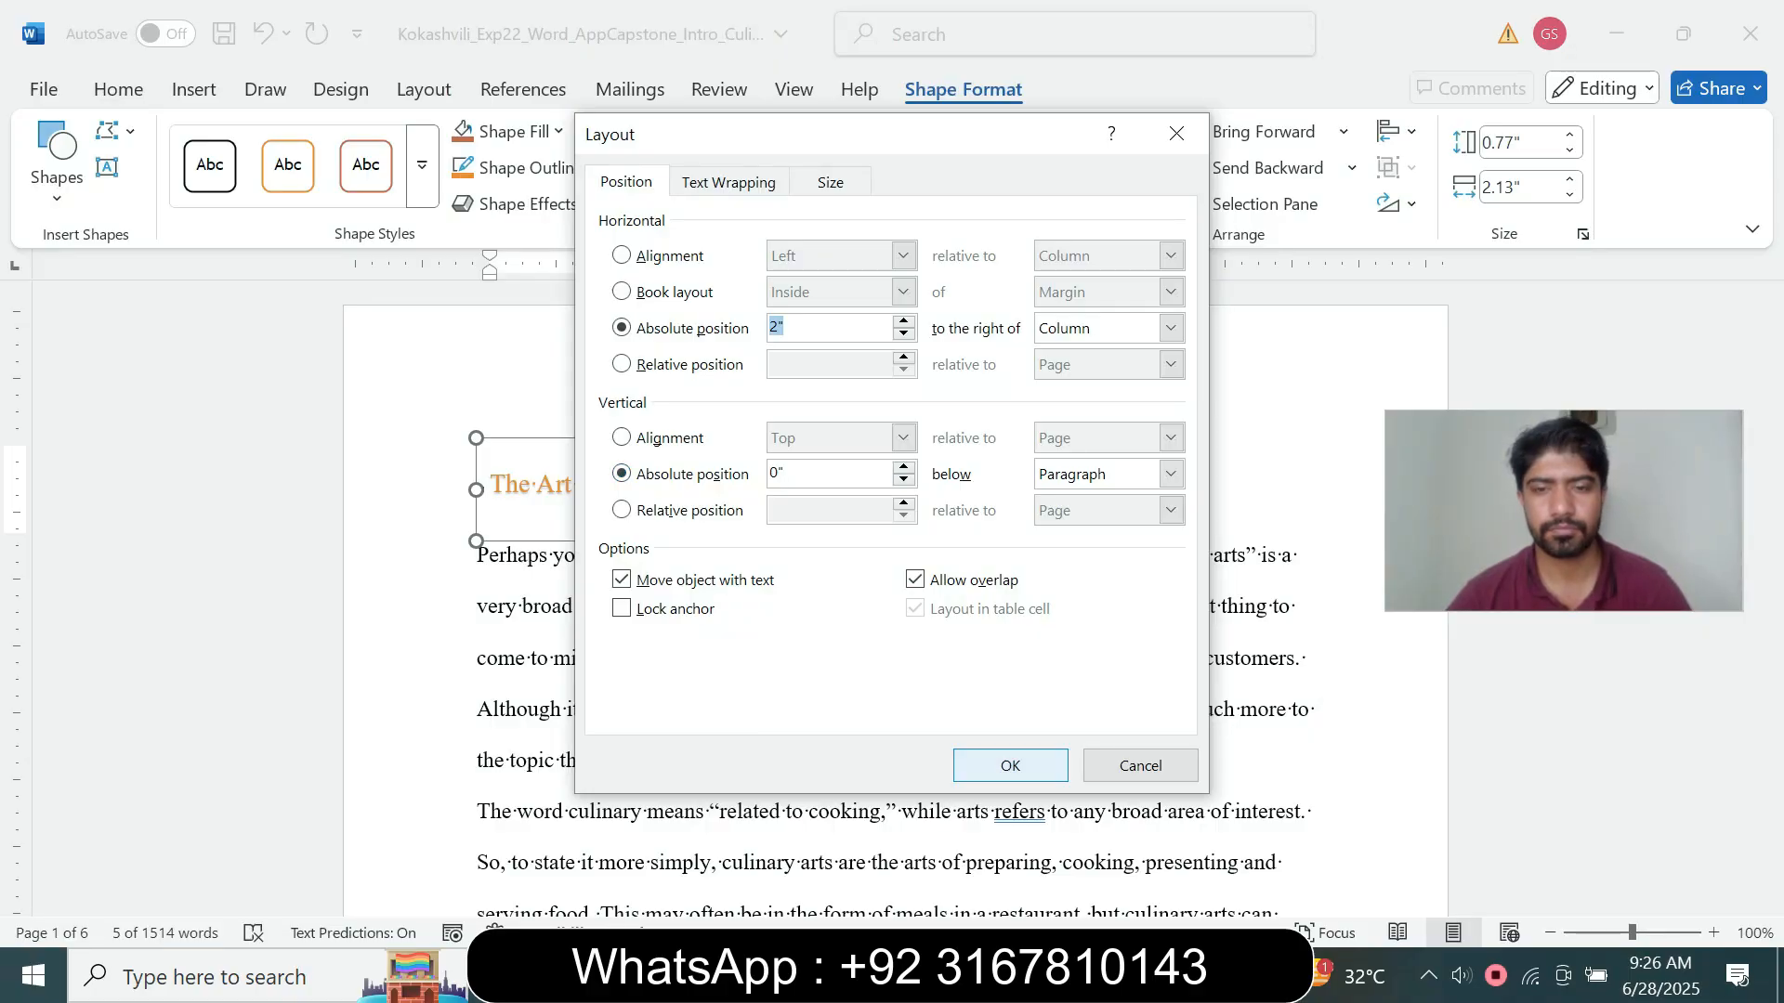
{"action": "left_click", "coordinate": [1062, 975]}
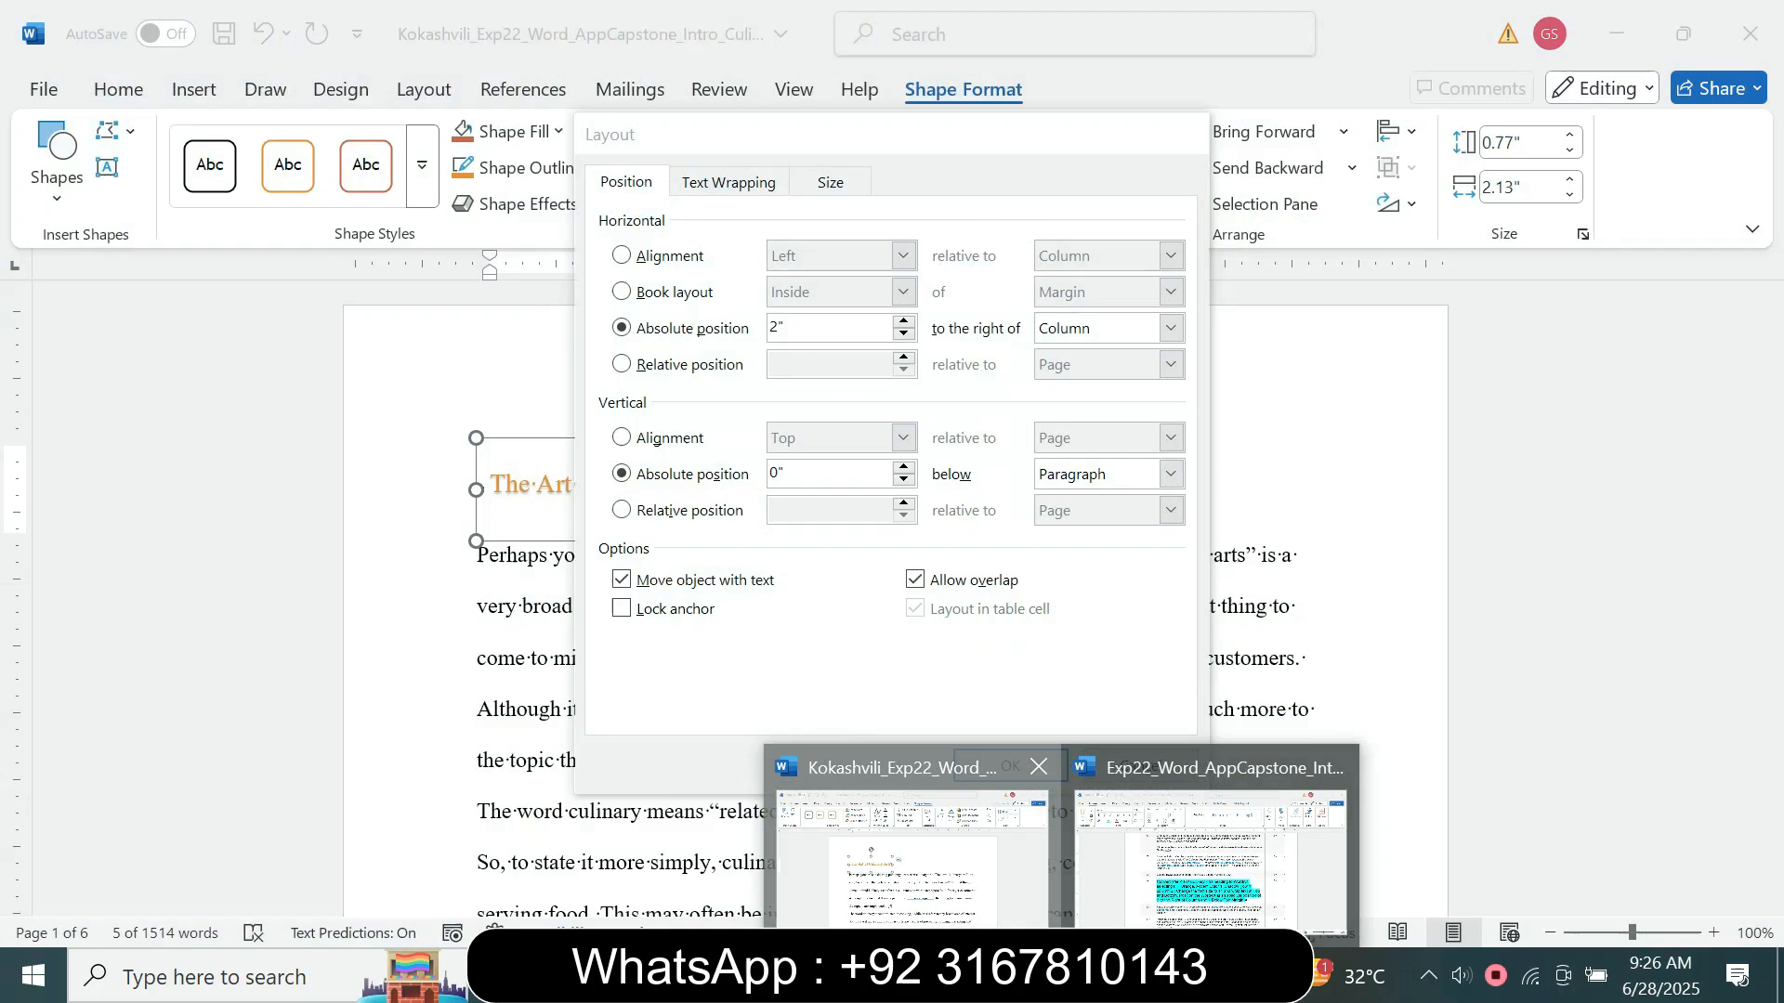
{"action": "left_click", "coordinate": [912, 859]}
{"action": "double_click", "coordinate": [776, 474]}
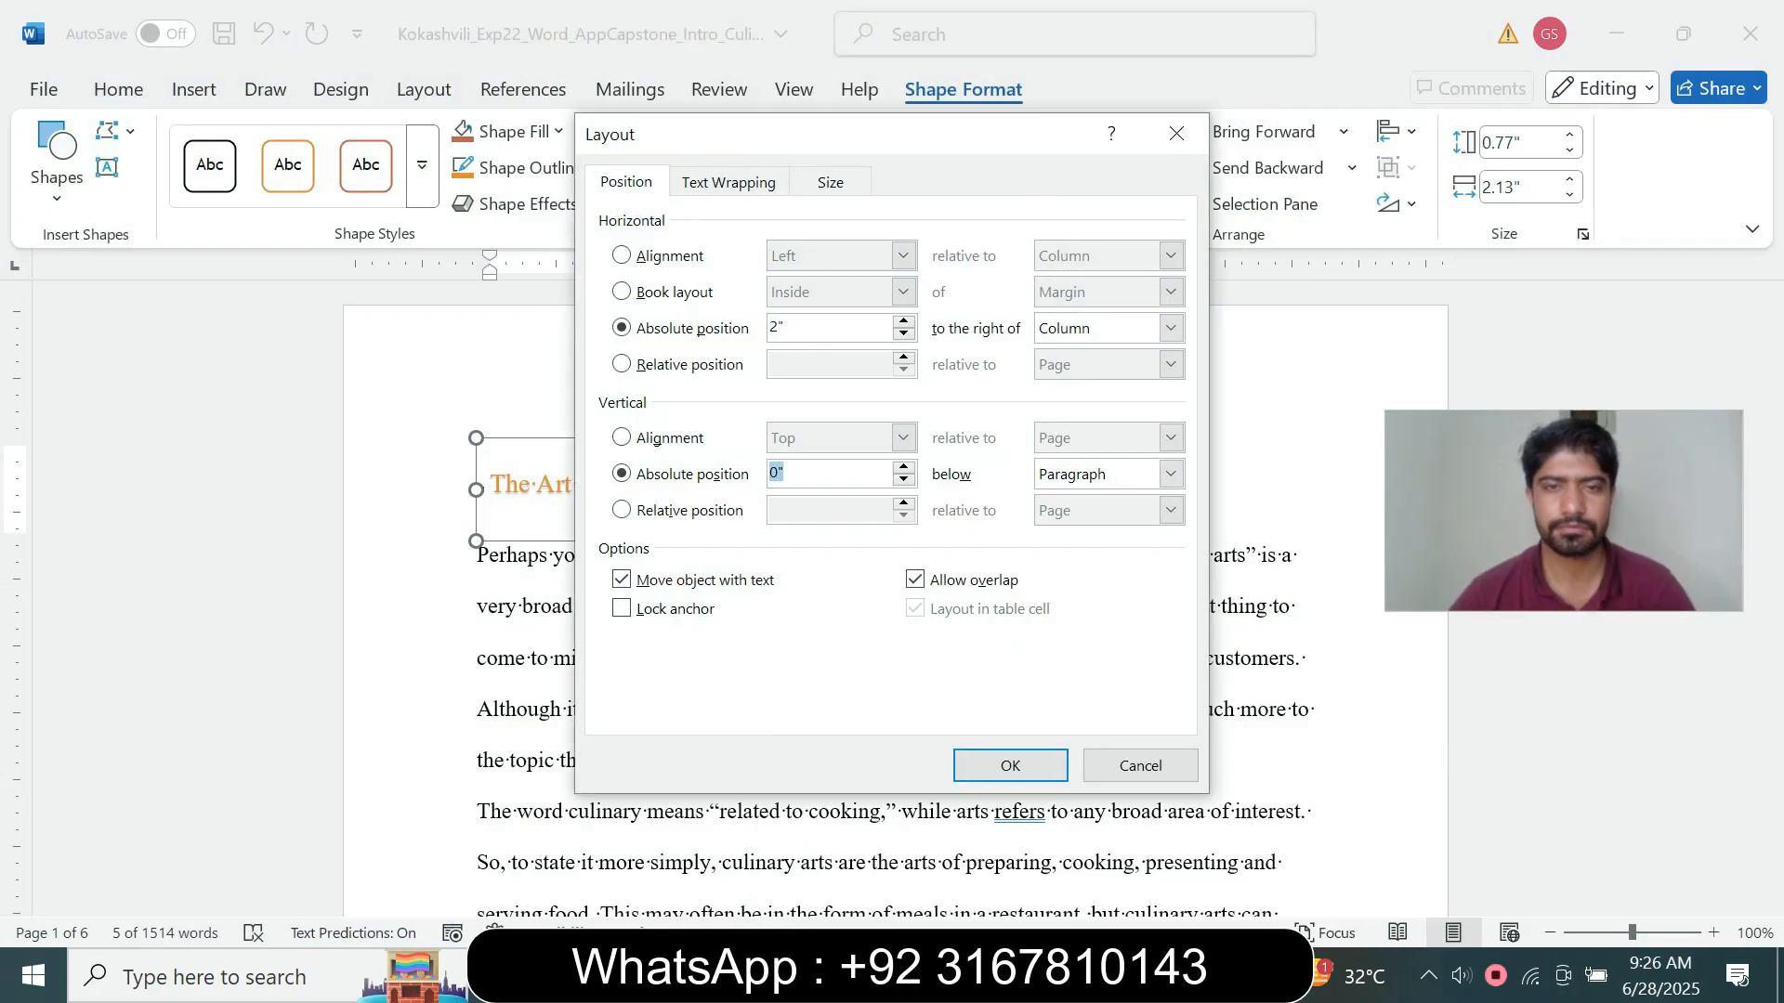
{"action": "type", "text": "1"}
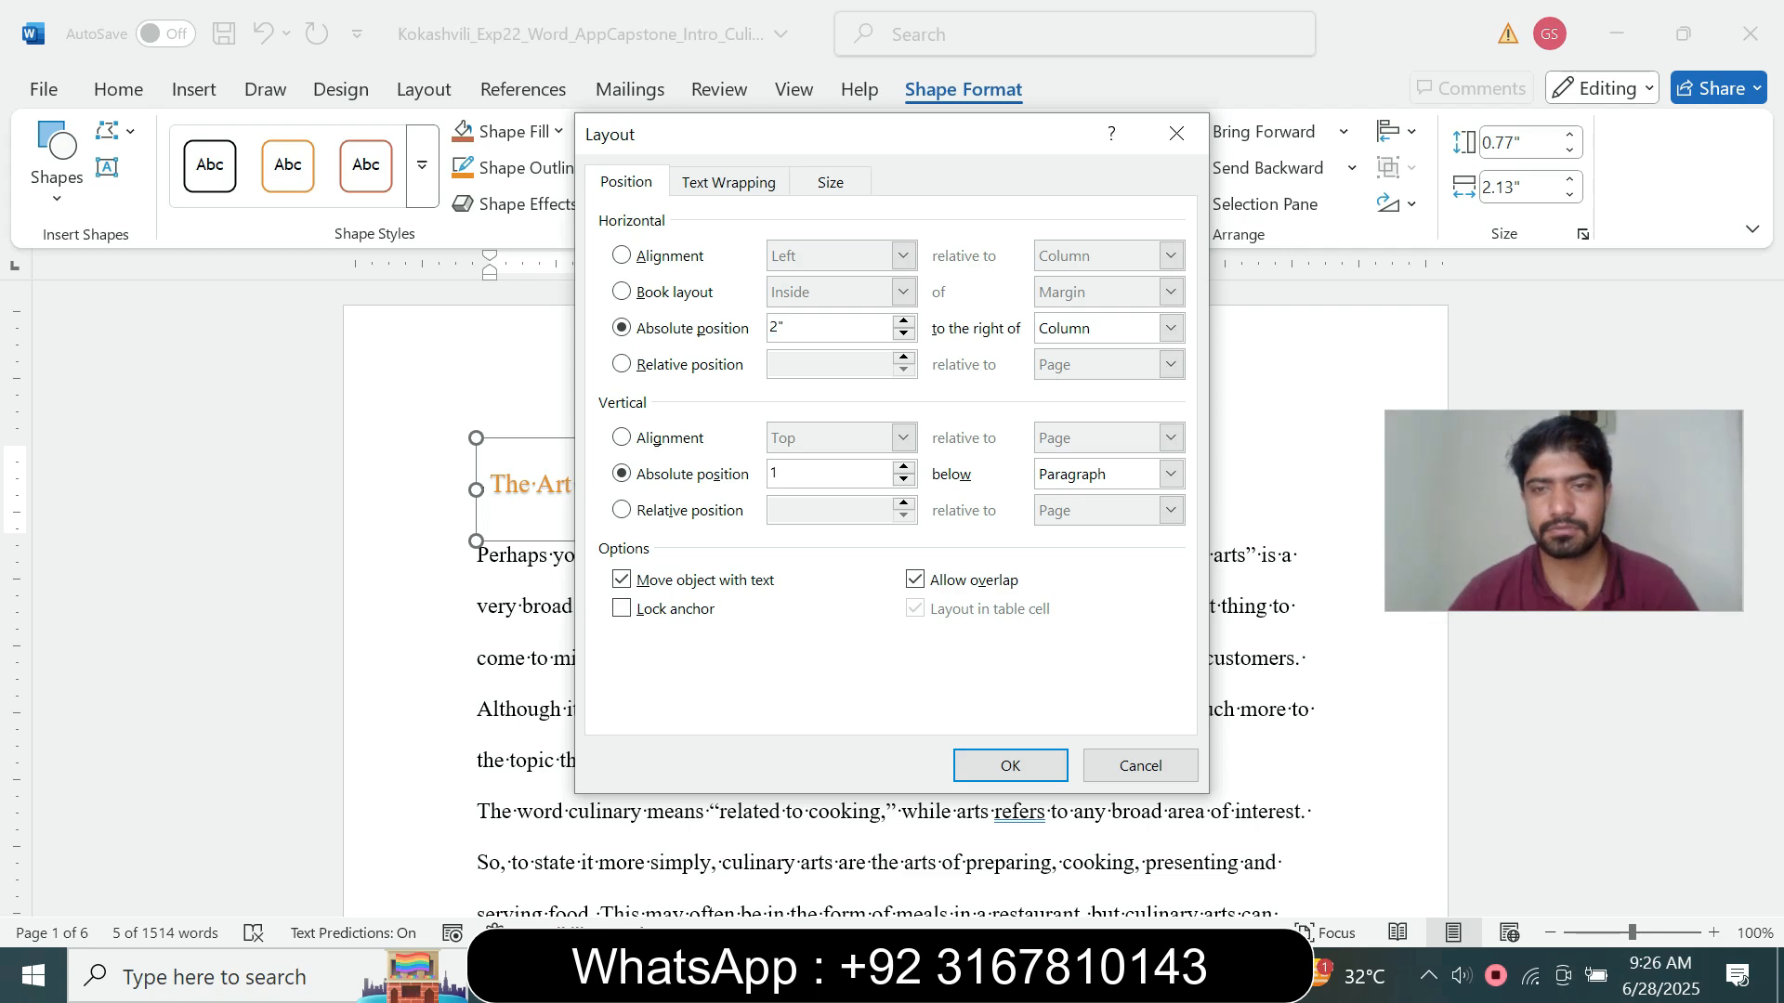
{"action": "left_click", "coordinate": [1171, 474]}
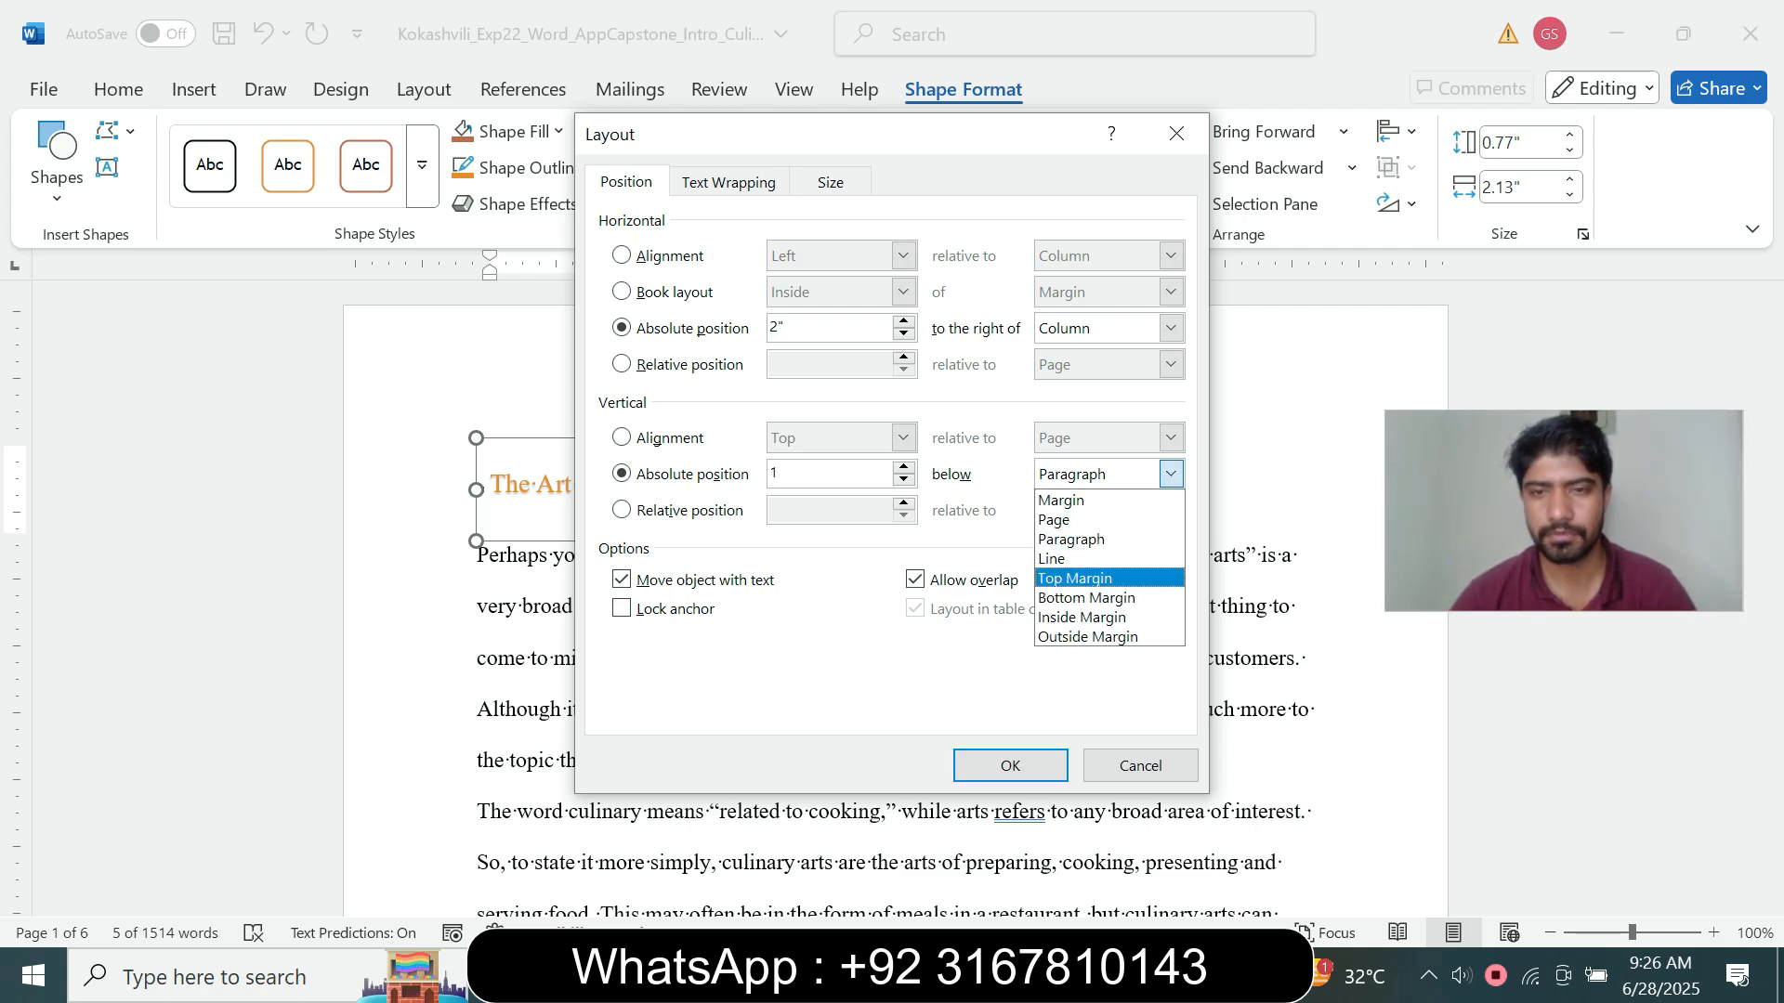
{"action": "left_click", "coordinate": [1075, 578]}
{"action": "mouse_move", "coordinate": [1062, 975]}
{"action": "left_click", "coordinate": [1207, 854]}
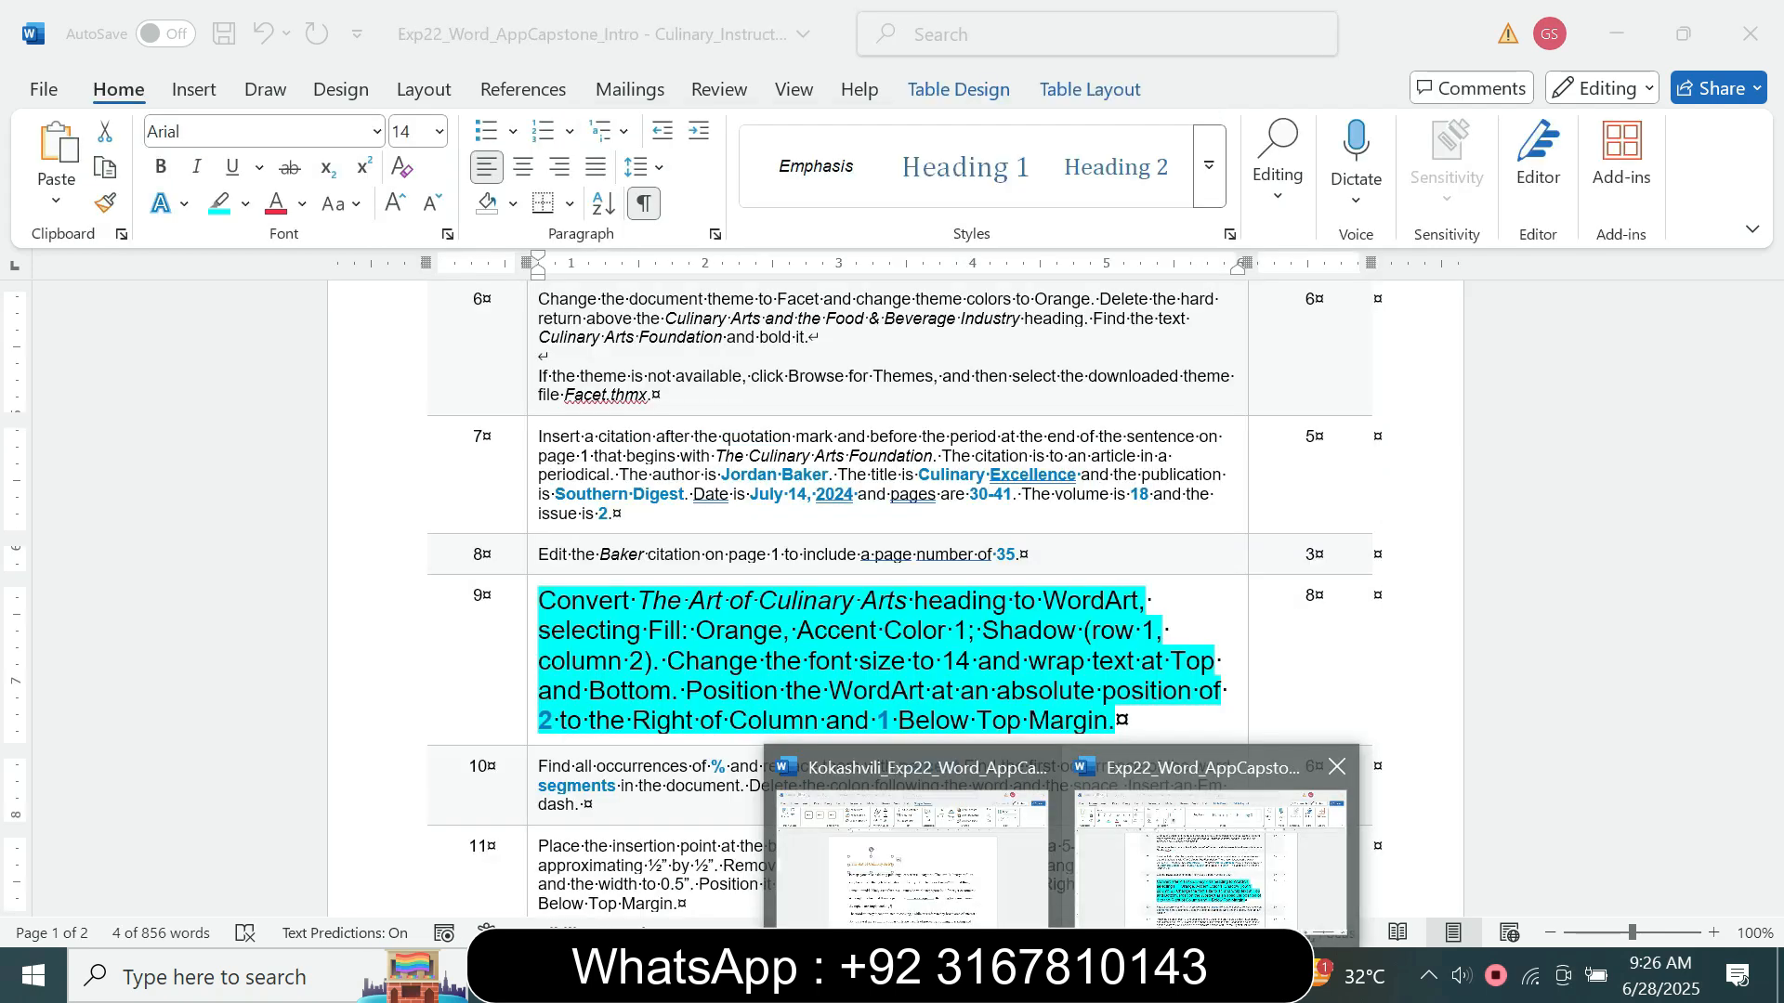
{"action": "left_click", "coordinate": [910, 859]}
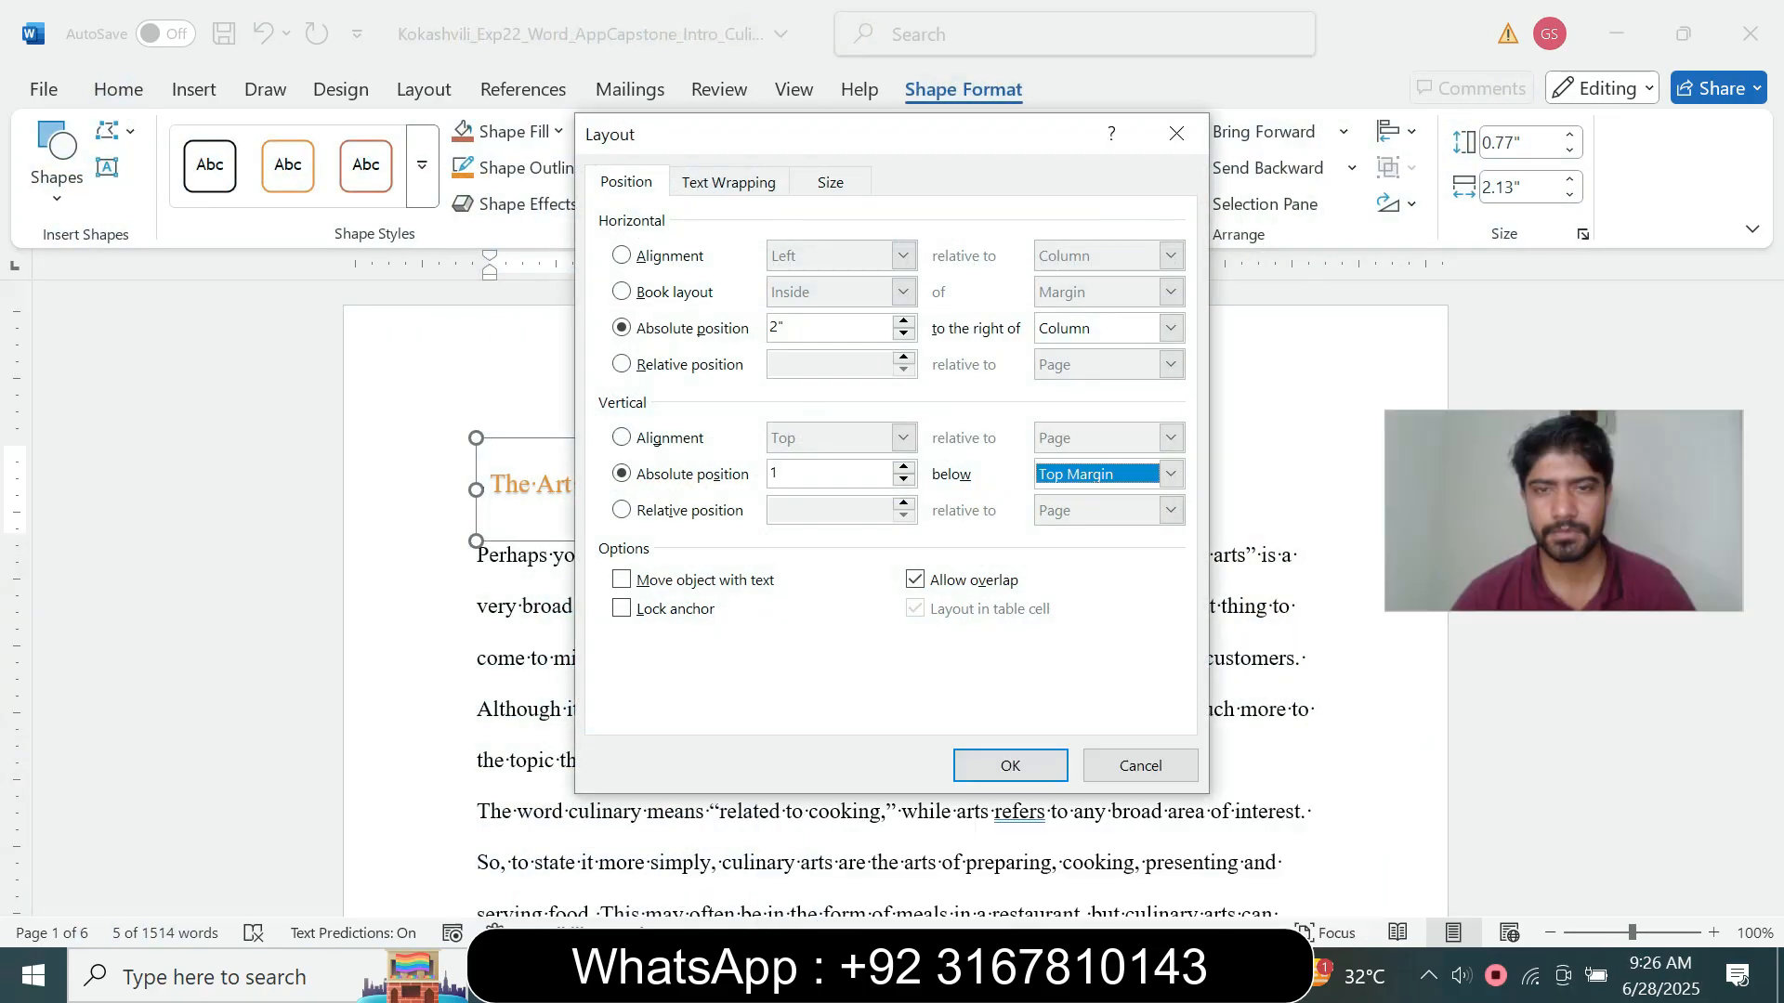
{"action": "key", "text": "Return"}
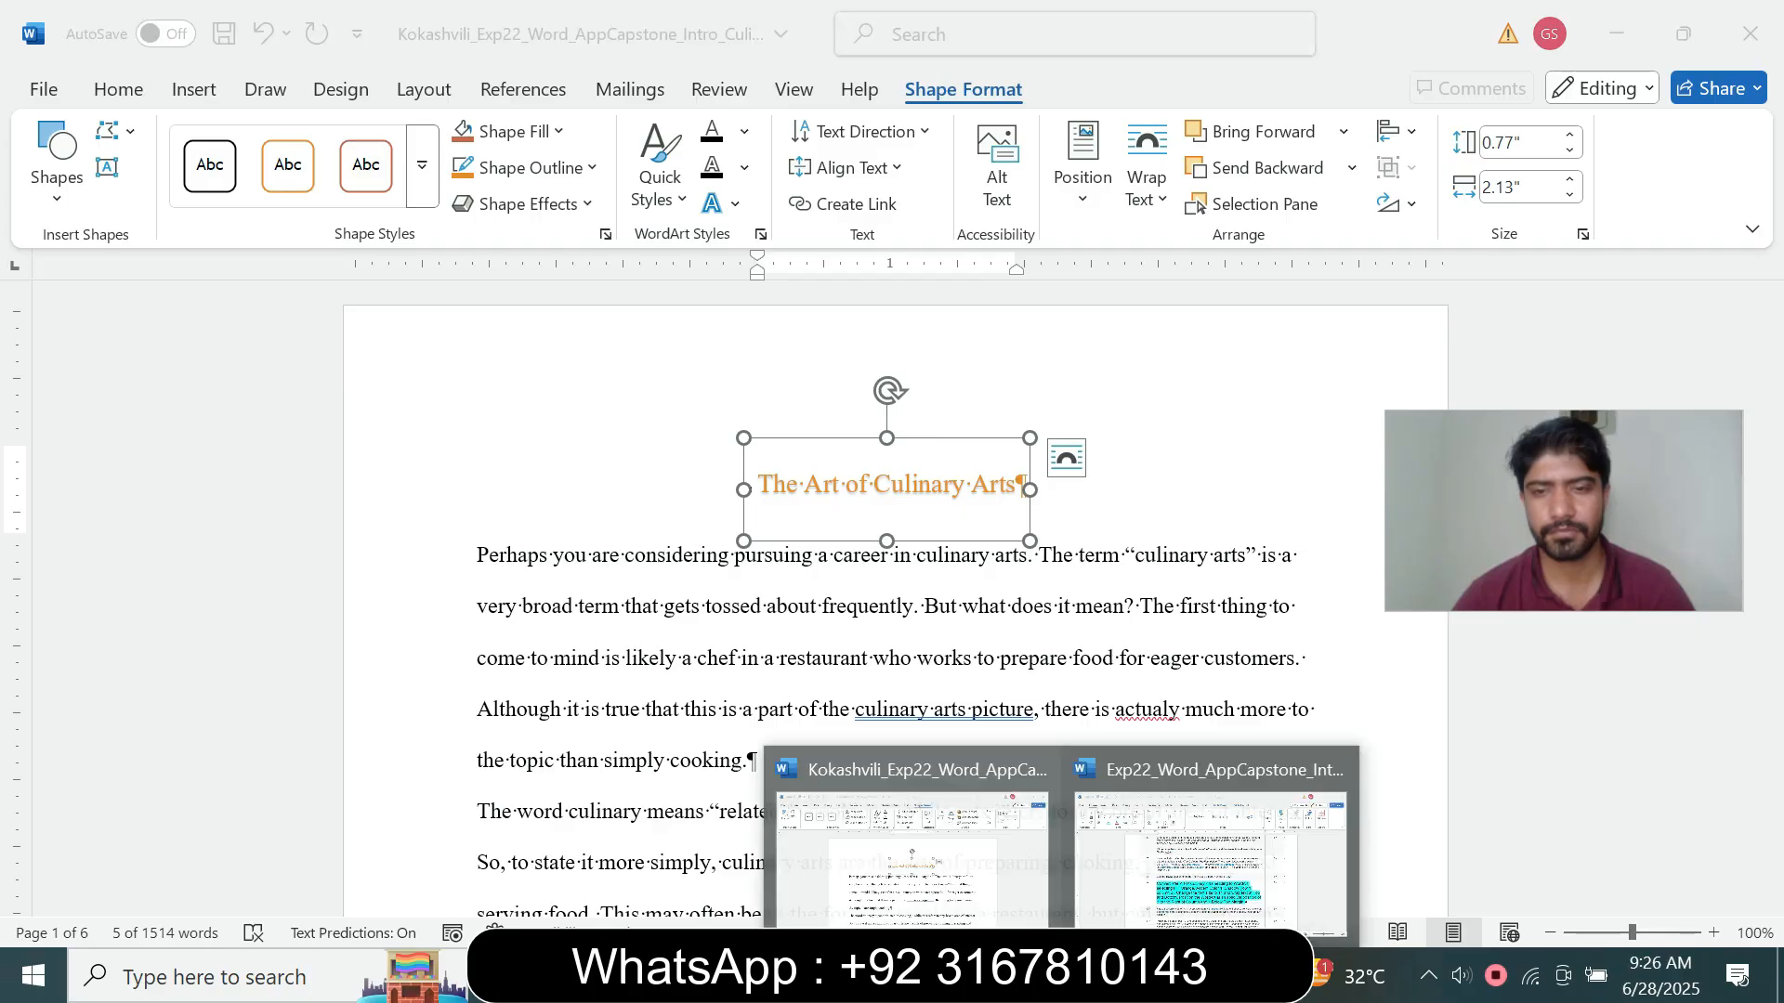
- Return to the instructions document, reset the step 9 instruction to 9 pt and remove its highlight
{"action": "left_click", "coordinate": [1235, 856]}
{"action": "left_click", "coordinate": [532, 699]}
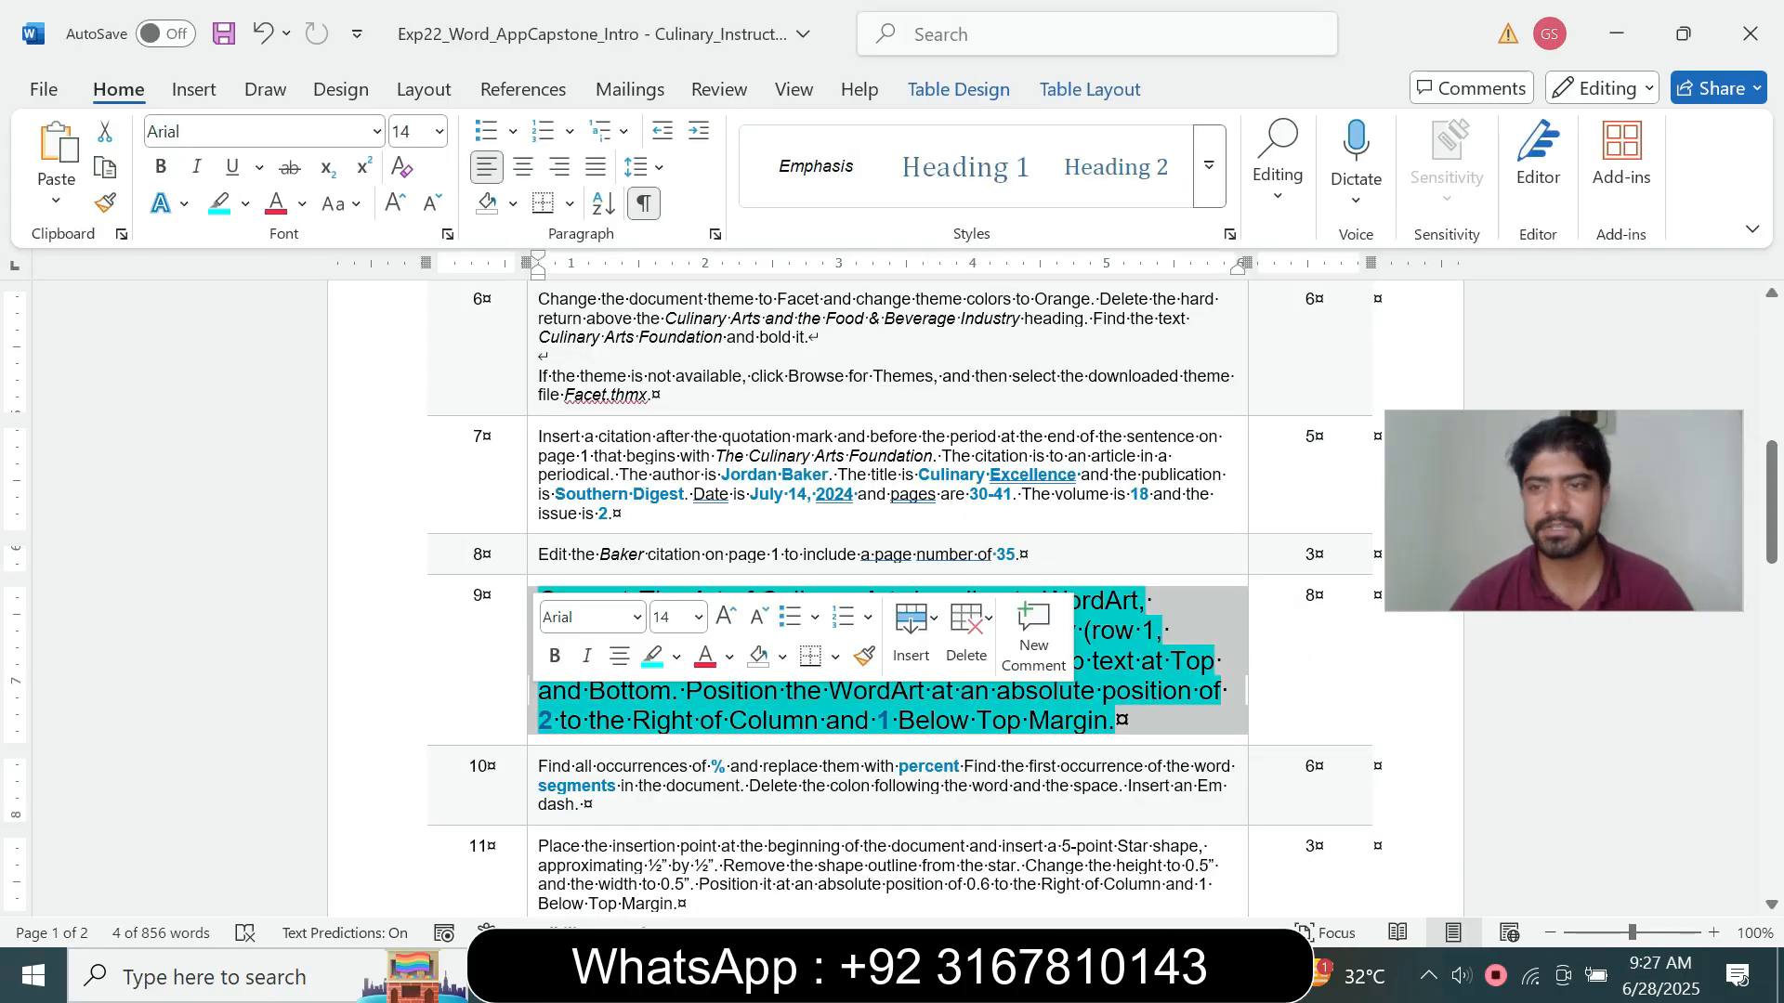
{"action": "left_click", "coordinate": [699, 618]}
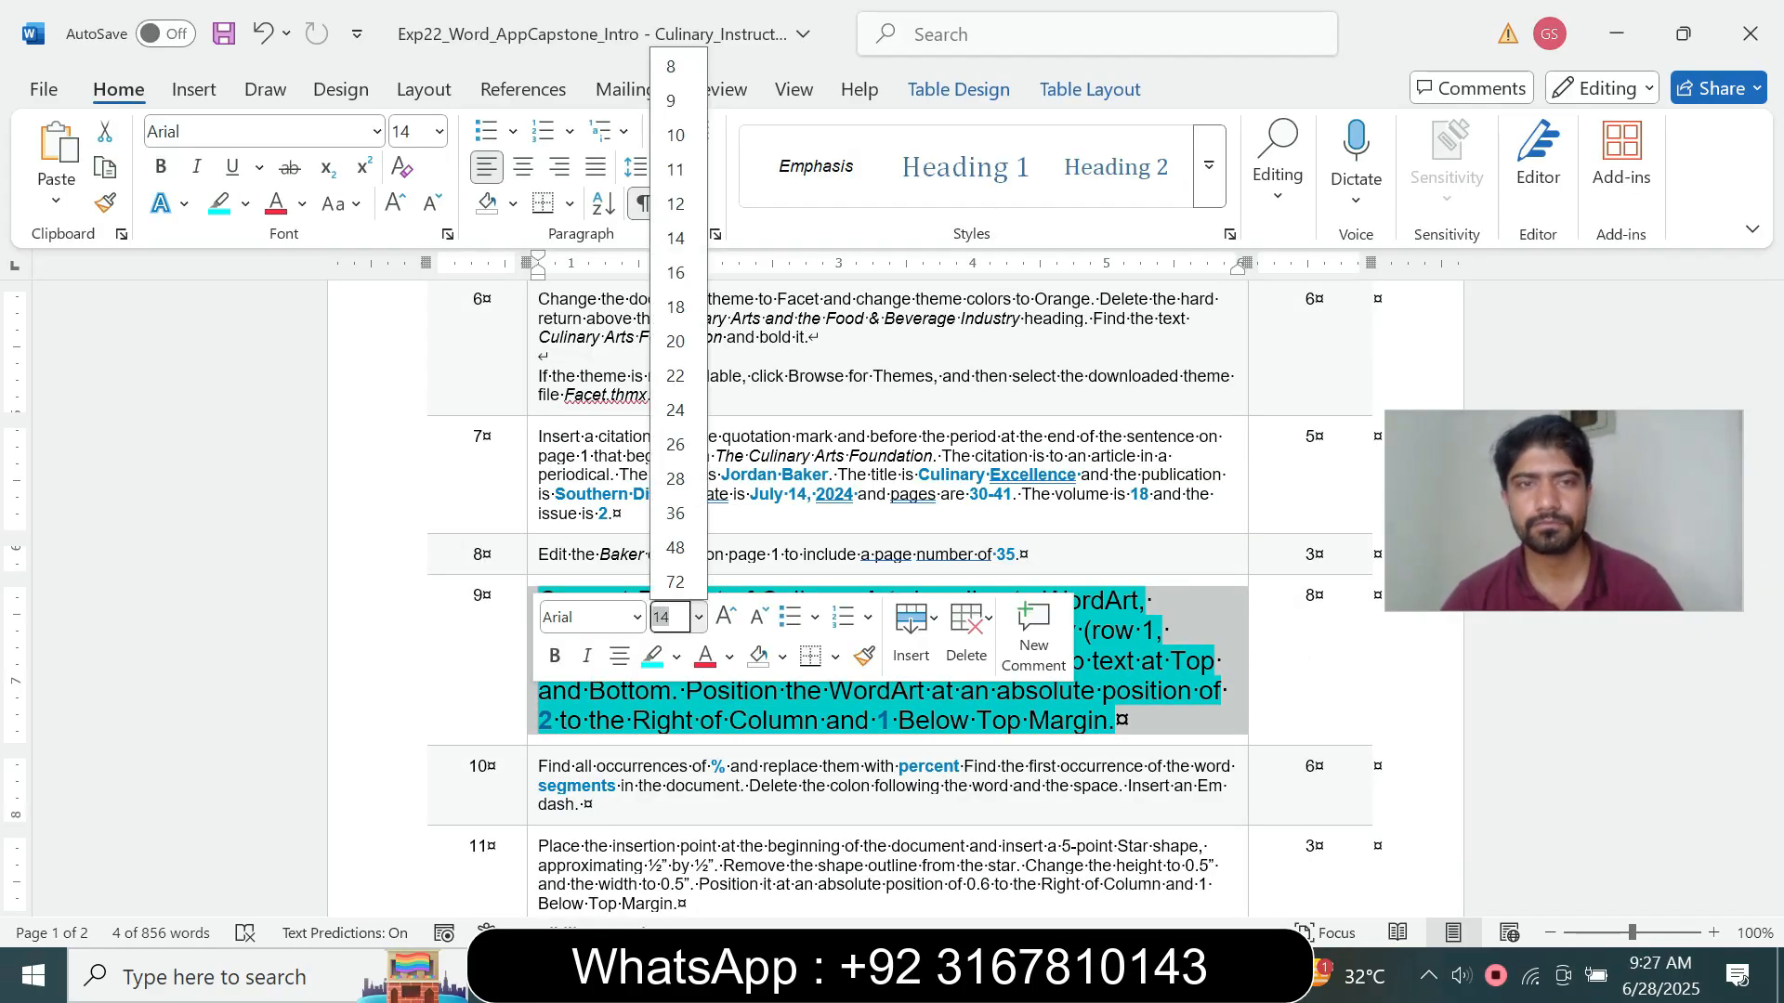
{"action": "left_click", "coordinate": [671, 100]}
{"action": "left_click", "coordinate": [245, 203]}
{"action": "left_click", "coordinate": [278, 444]}
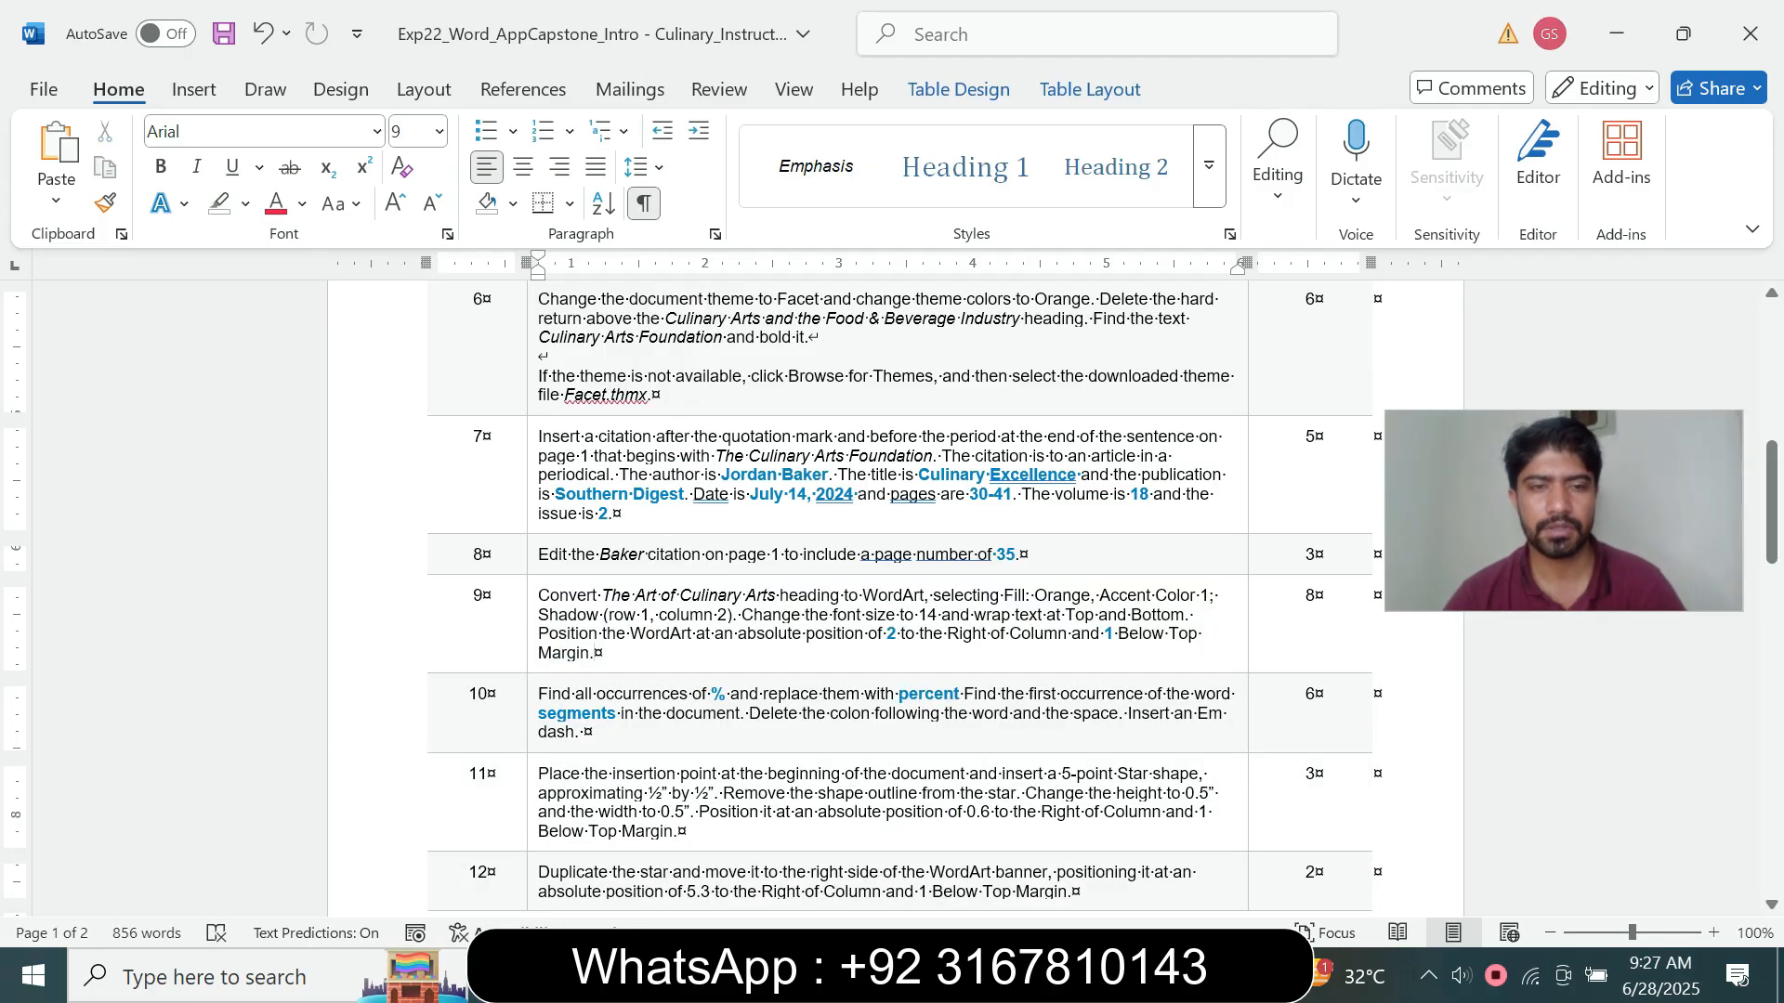
- Highlight the instruction table rows for steps 10 to 25 in turquoise and return to step 10
{"action": "left_click_drag", "start_coordinate": [533, 697], "coordinate": [720, 789]}
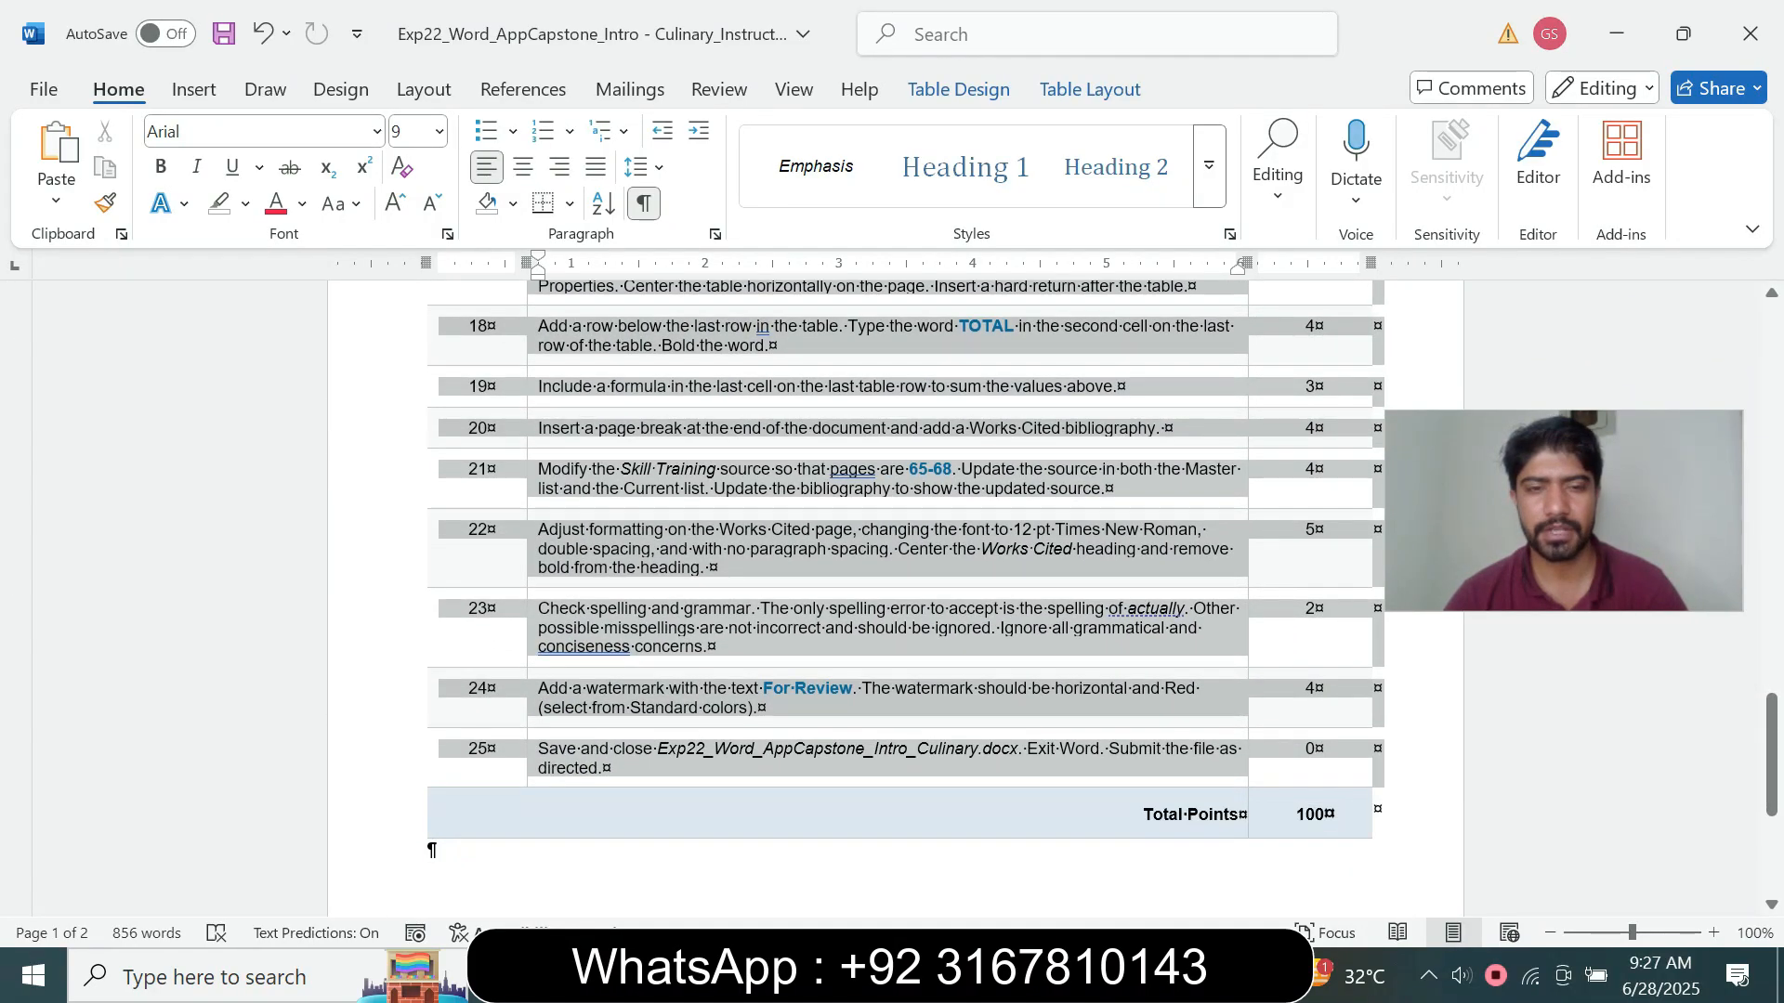
{"action": "left_click", "coordinate": [875, 755]}
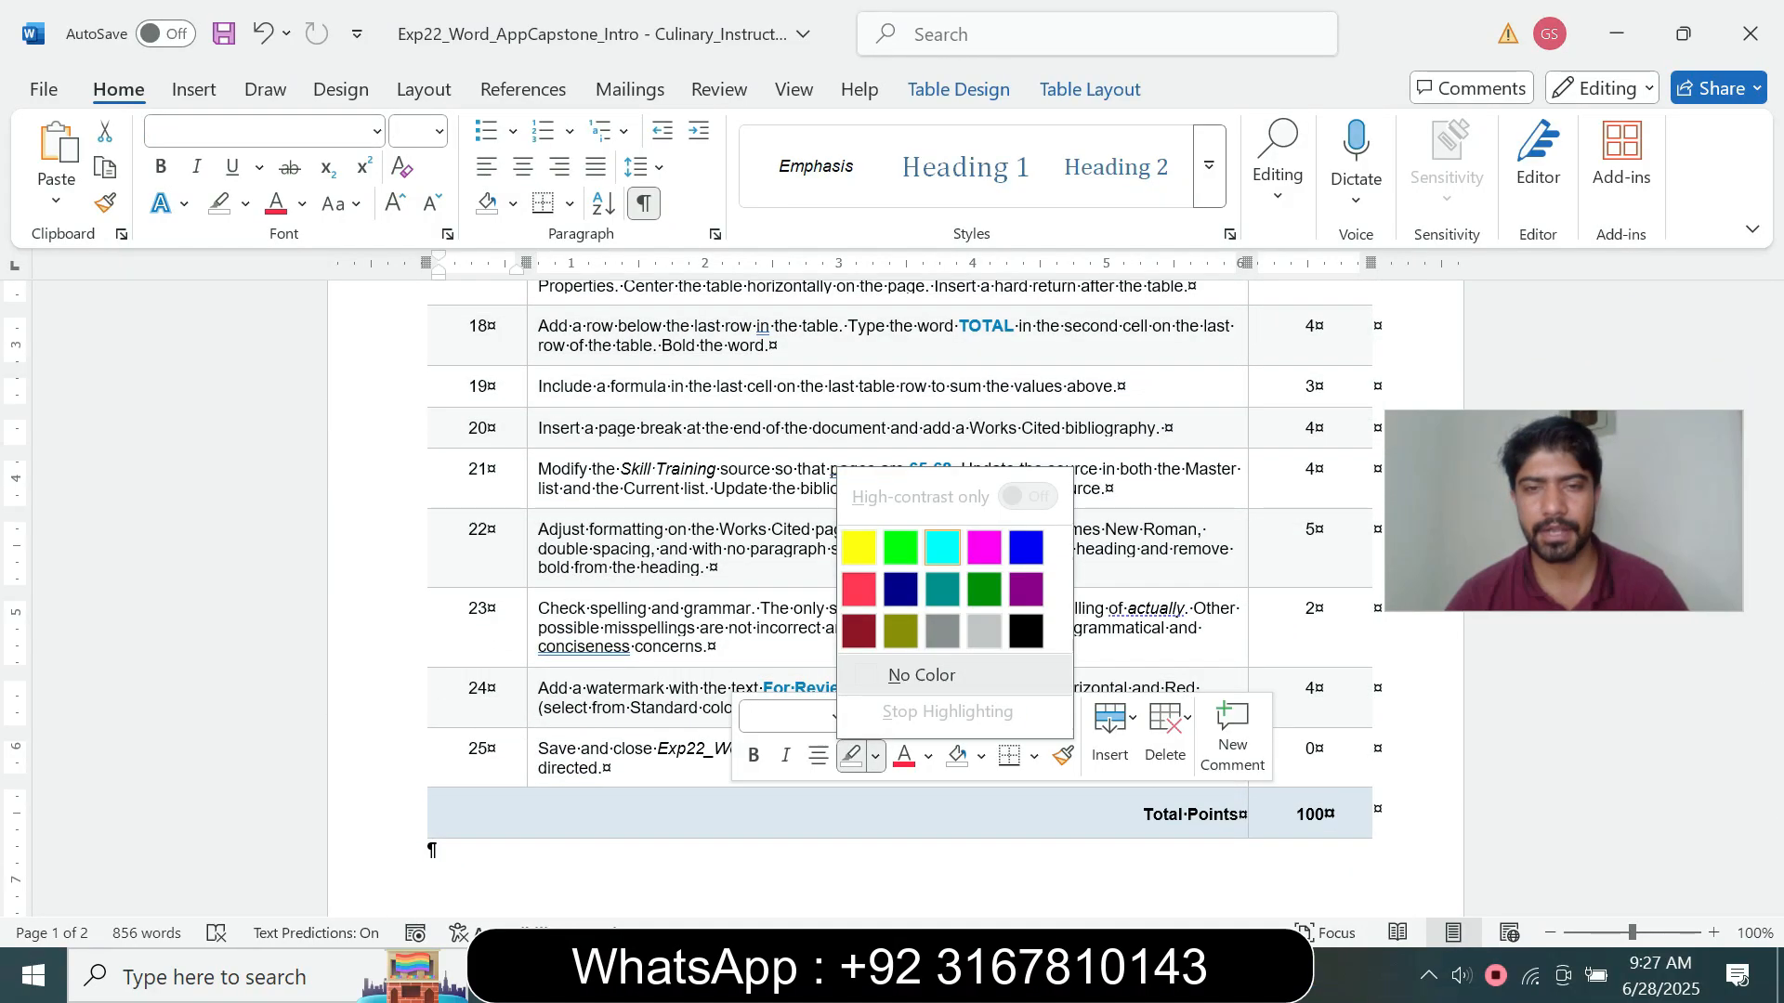
{"action": "left_click", "coordinate": [942, 548]}
{"action": "left_click_drag", "start_coordinate": [1770, 752], "coordinate": [1771, 552]}
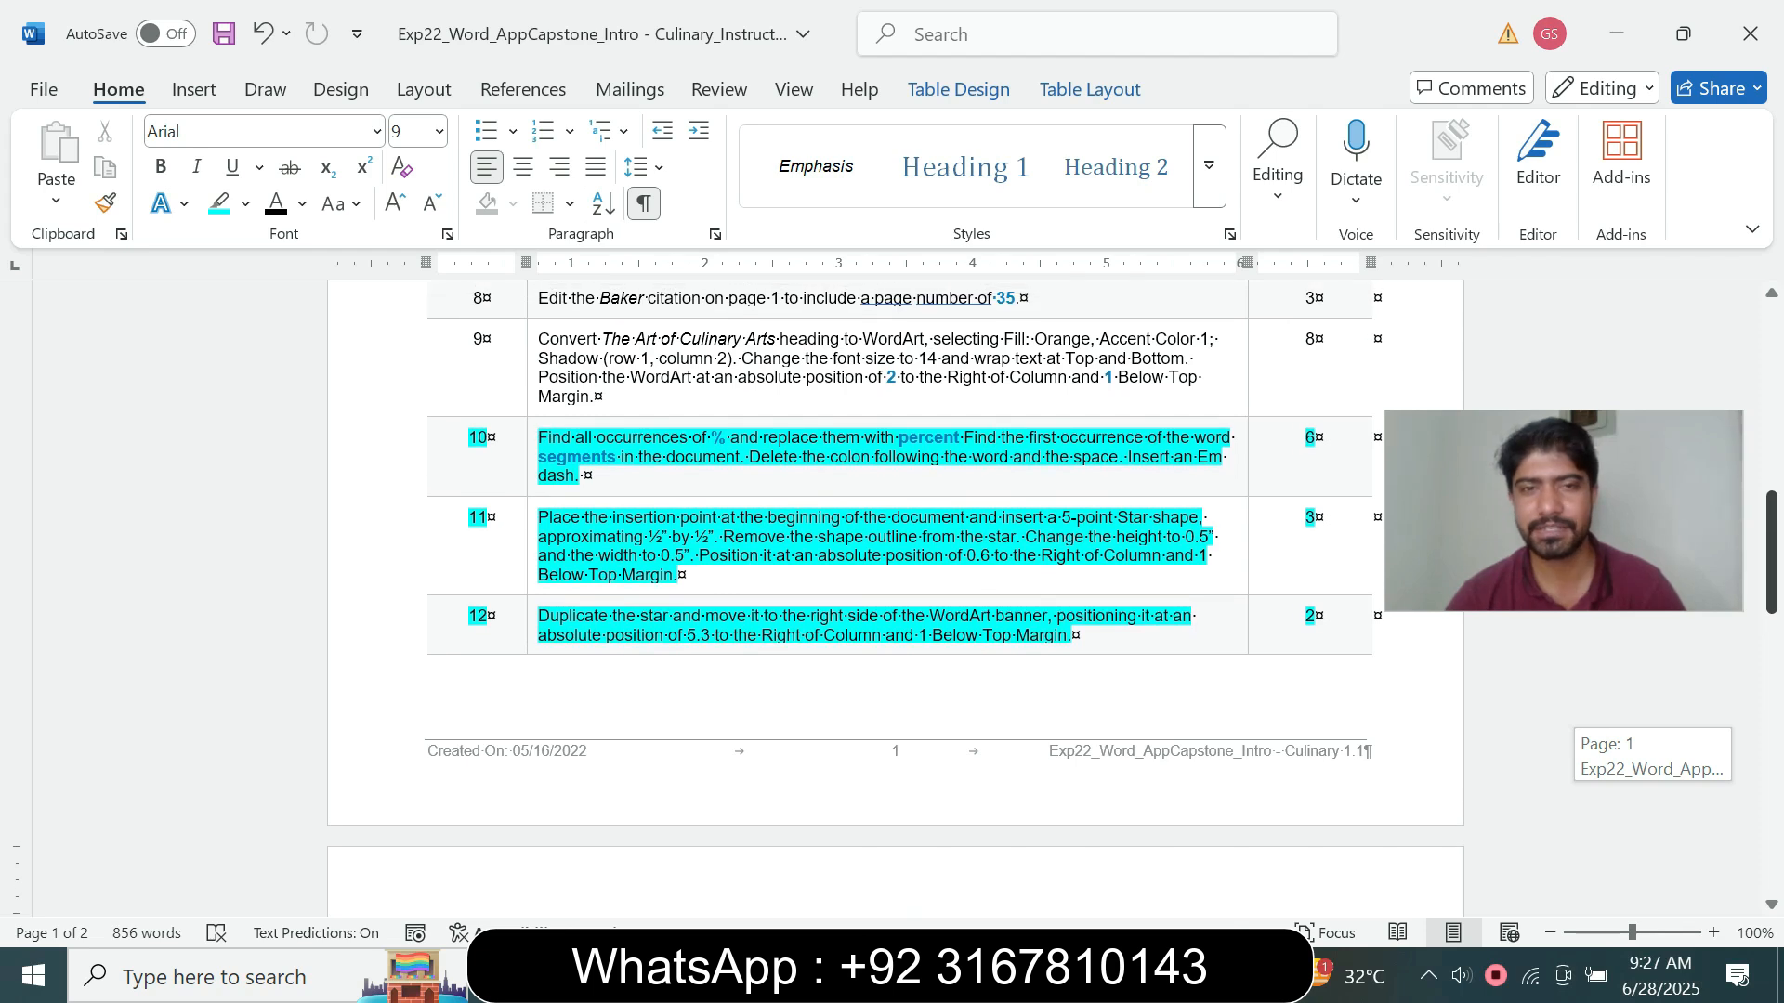
{"action": "mouse_move", "coordinate": [1771, 552]}
{"action": "left_mouse_down"}
{"action": "mouse_move", "coordinate": [1771, 368]}
{"action": "mouse_move", "coordinate": [1770, 717]}
{"action": "mouse_move", "coordinate": [1770, 454]}
{"action": "mouse_move", "coordinate": [1771, 715]}
{"action": "mouse_move", "coordinate": [1770, 559]}
{"action": "left_mouse_up"}
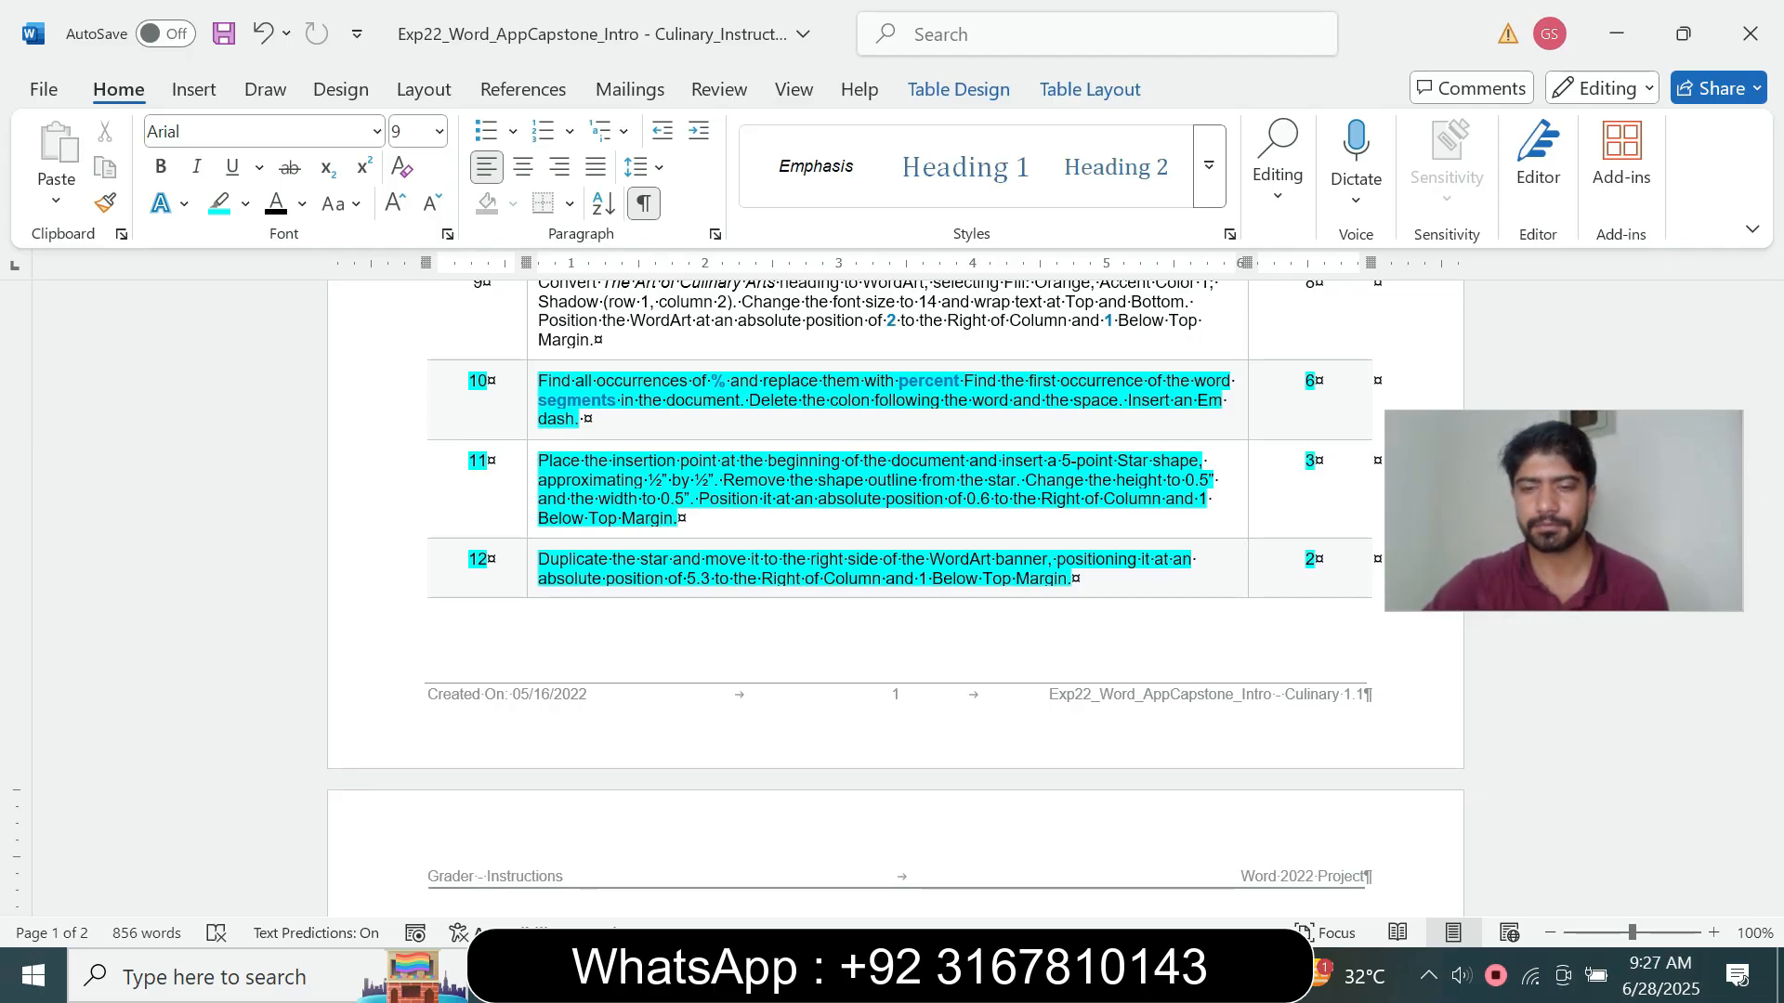